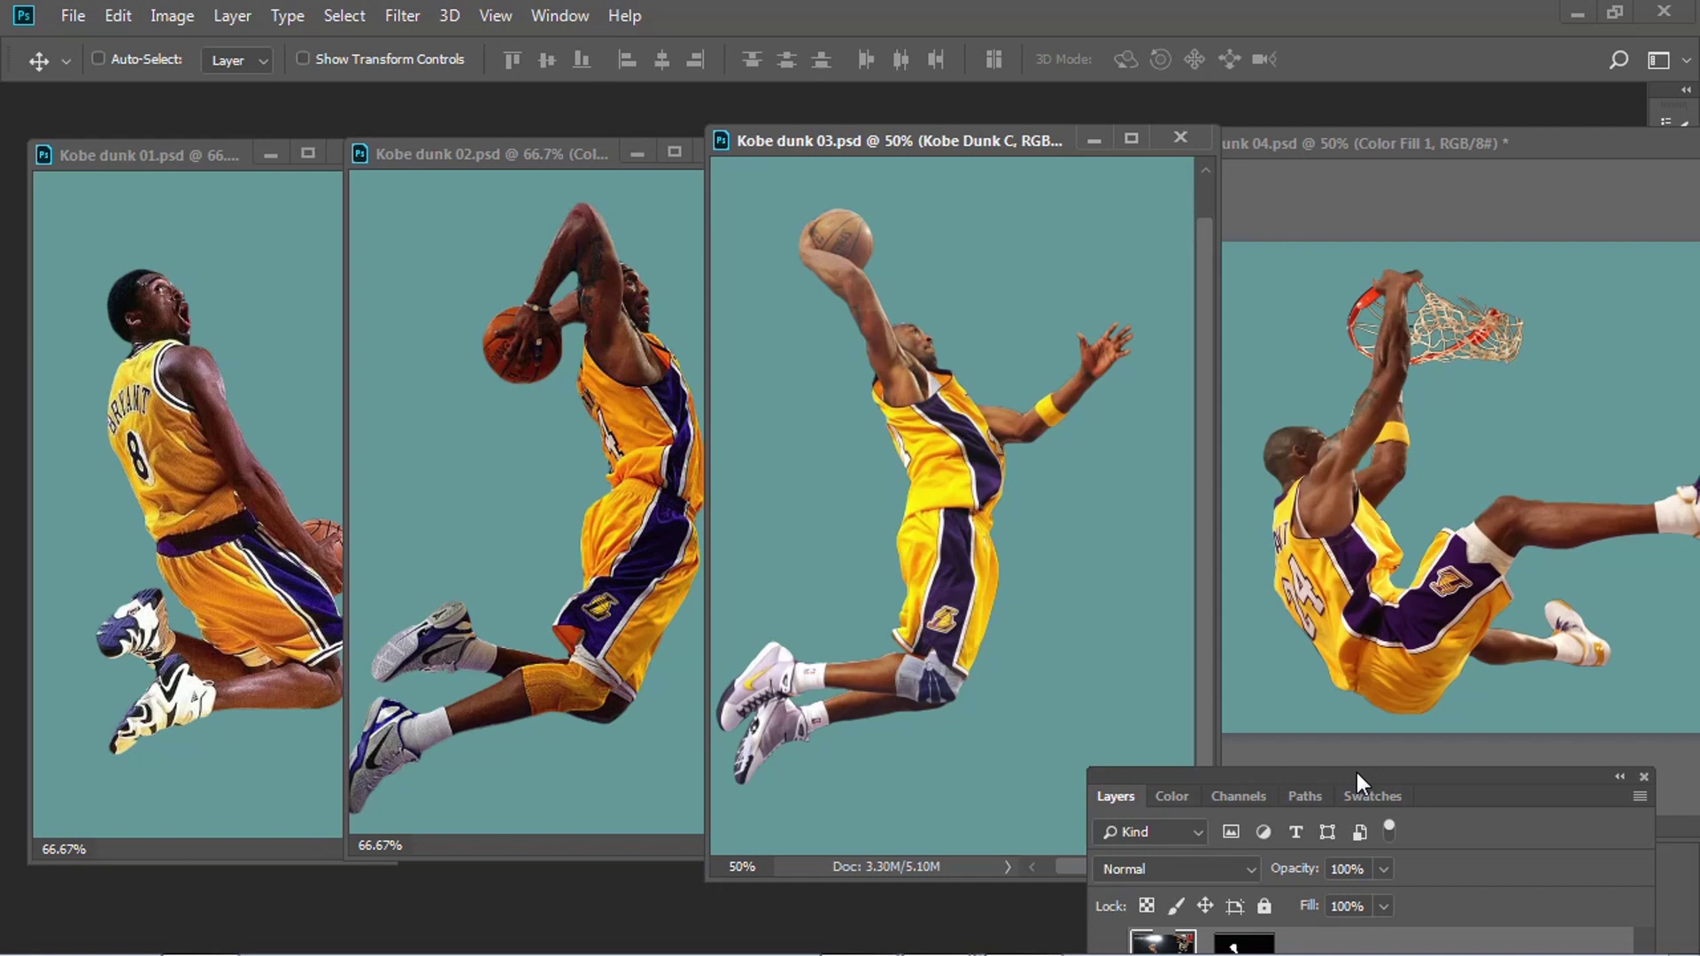
- Disable the Kobe Dunk C layer's mask to inspect the original photo background, and re-enable the mask
{"action": "left_click_drag", "start_coordinate": [1353, 769], "coordinate": [1311, 544]}
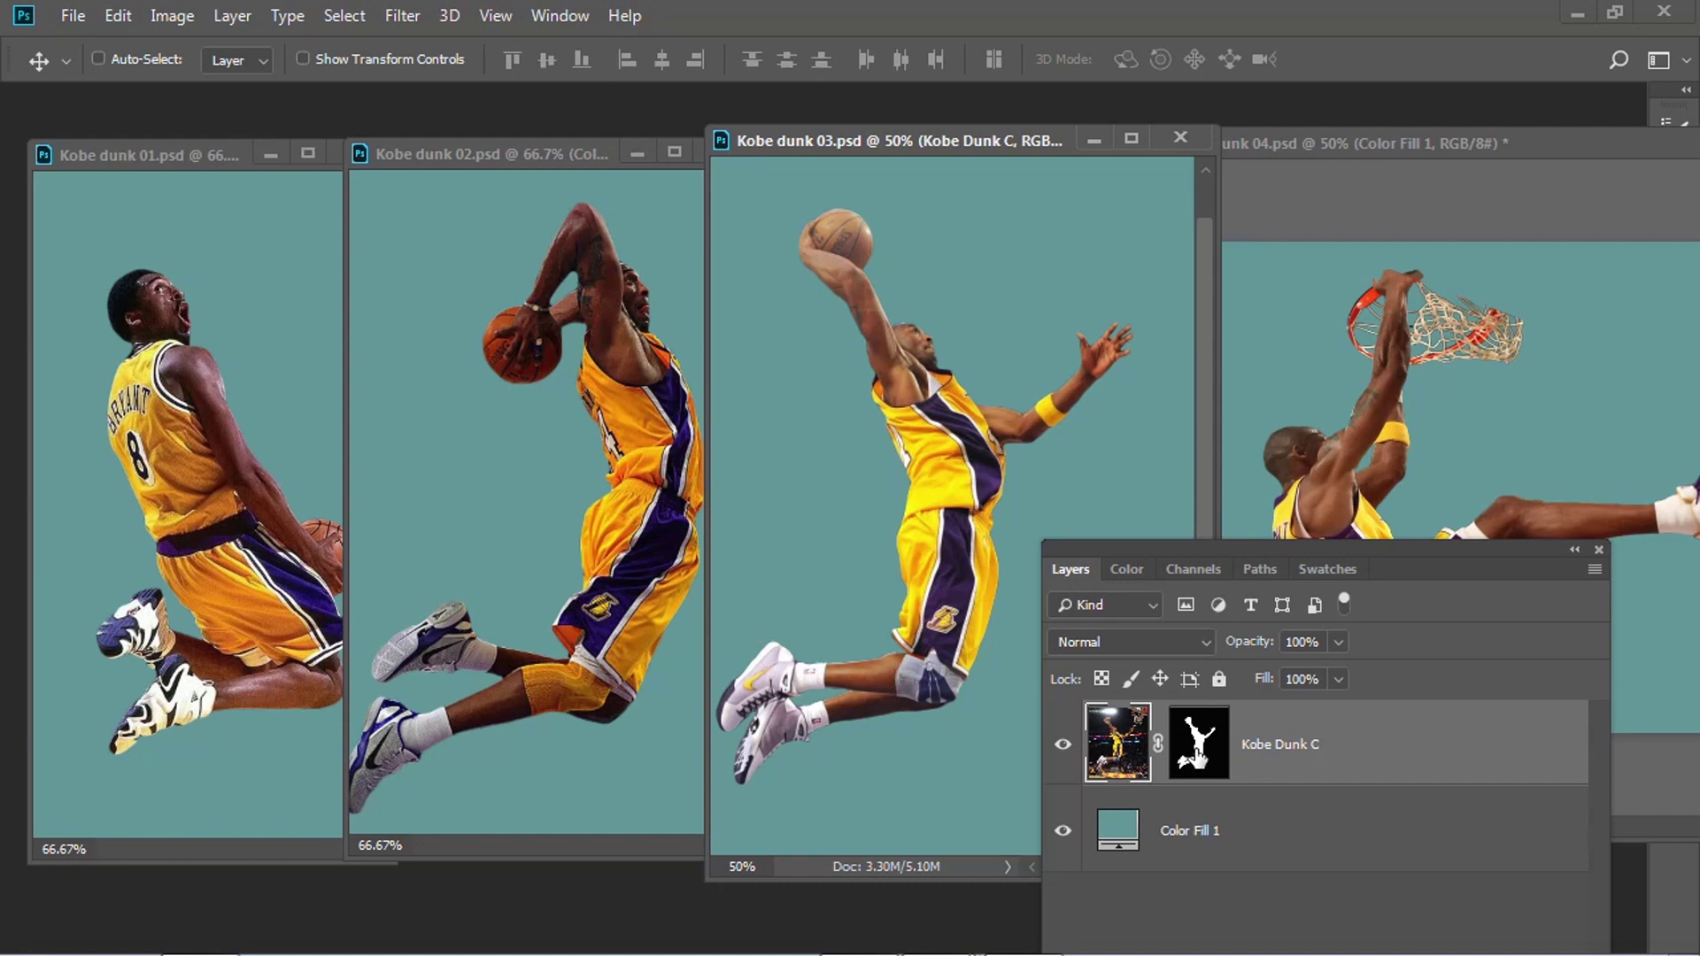
{"action": "right_click", "coordinate": [1196, 752]}
{"action": "left_click", "coordinate": [1261, 518]}
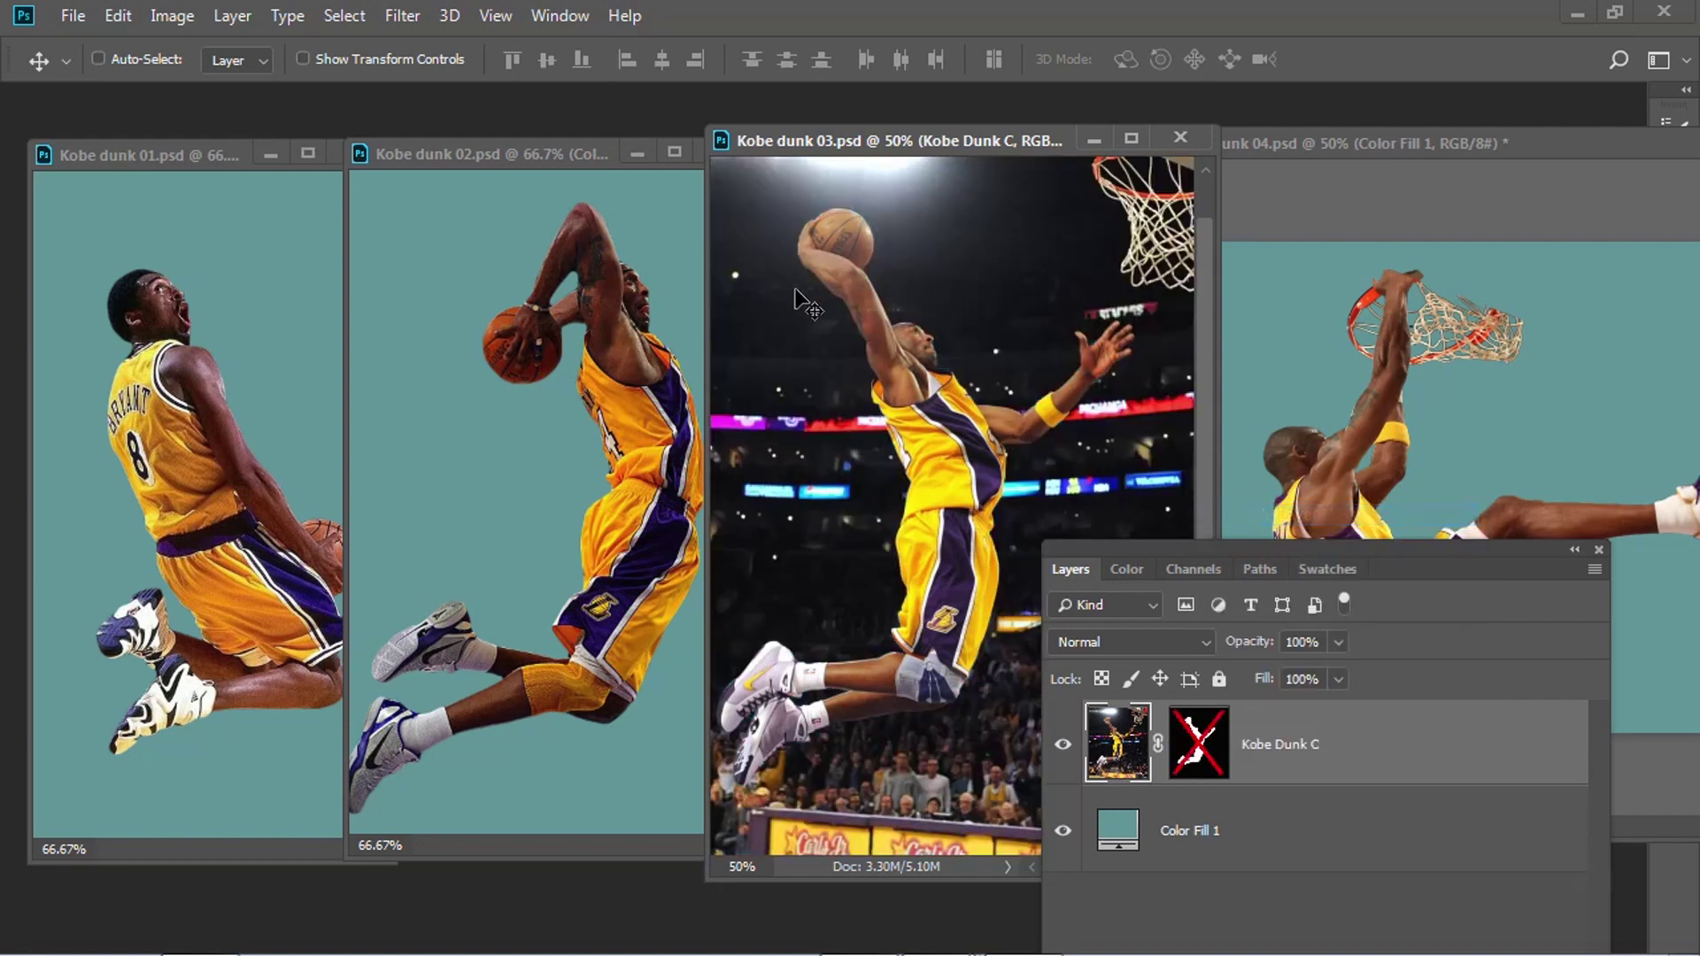
{"action": "right_click", "coordinate": [1202, 759]}
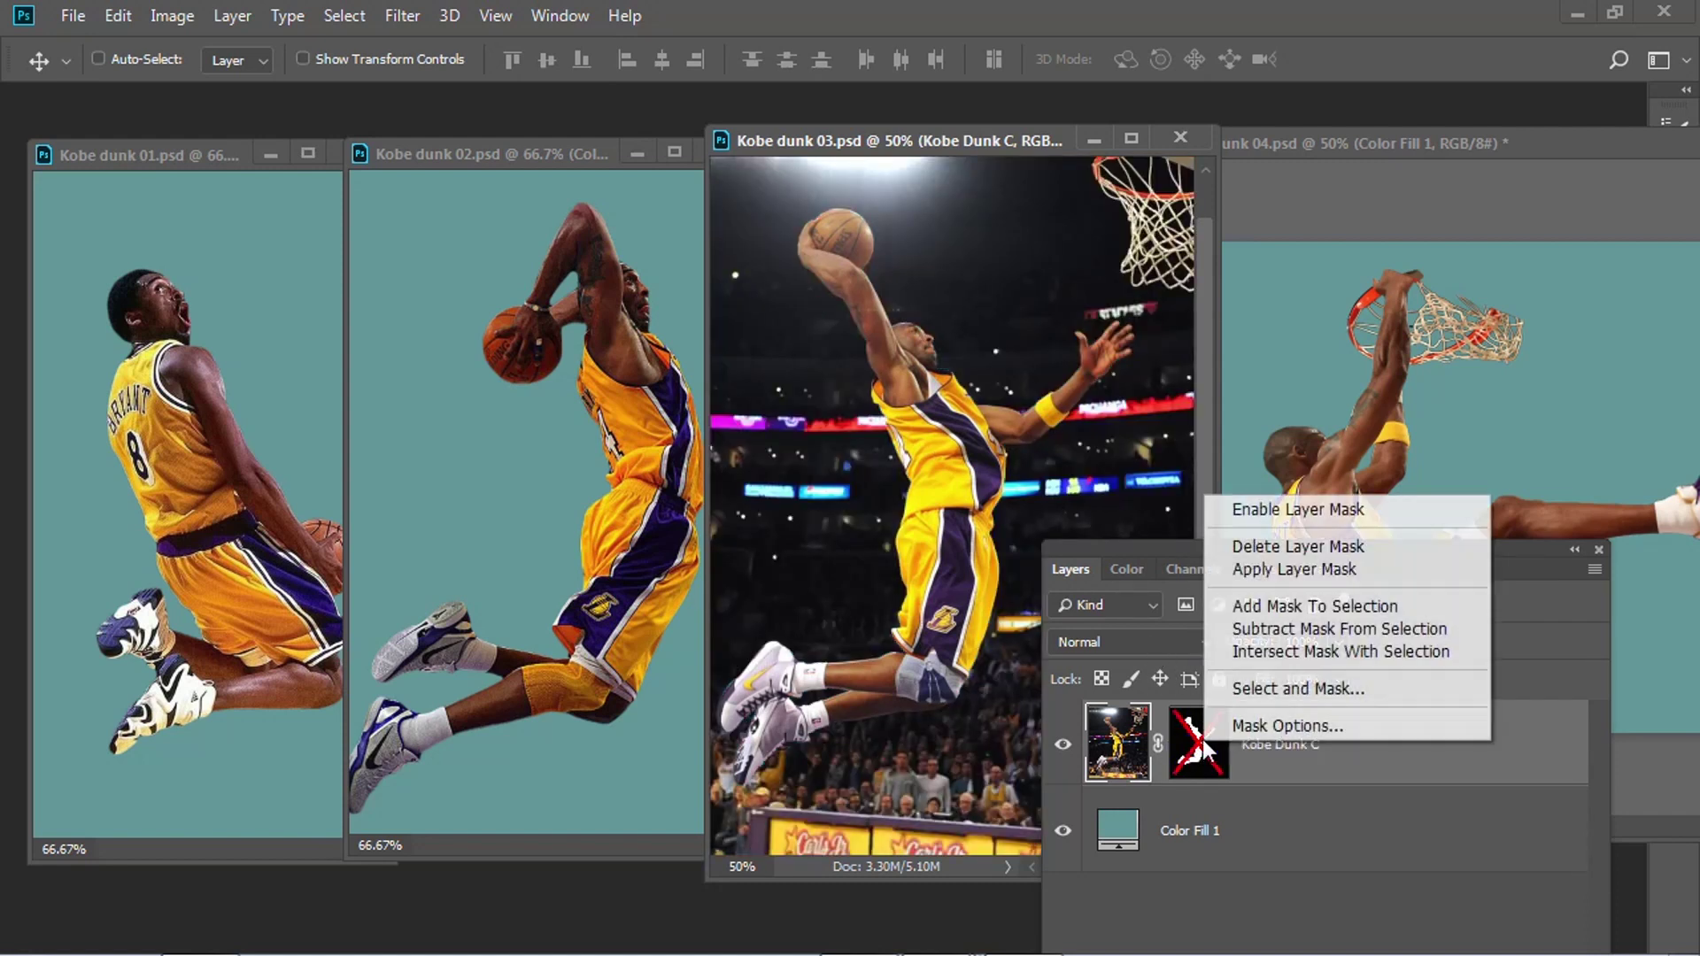
{"action": "left_click", "coordinate": [1273, 512]}
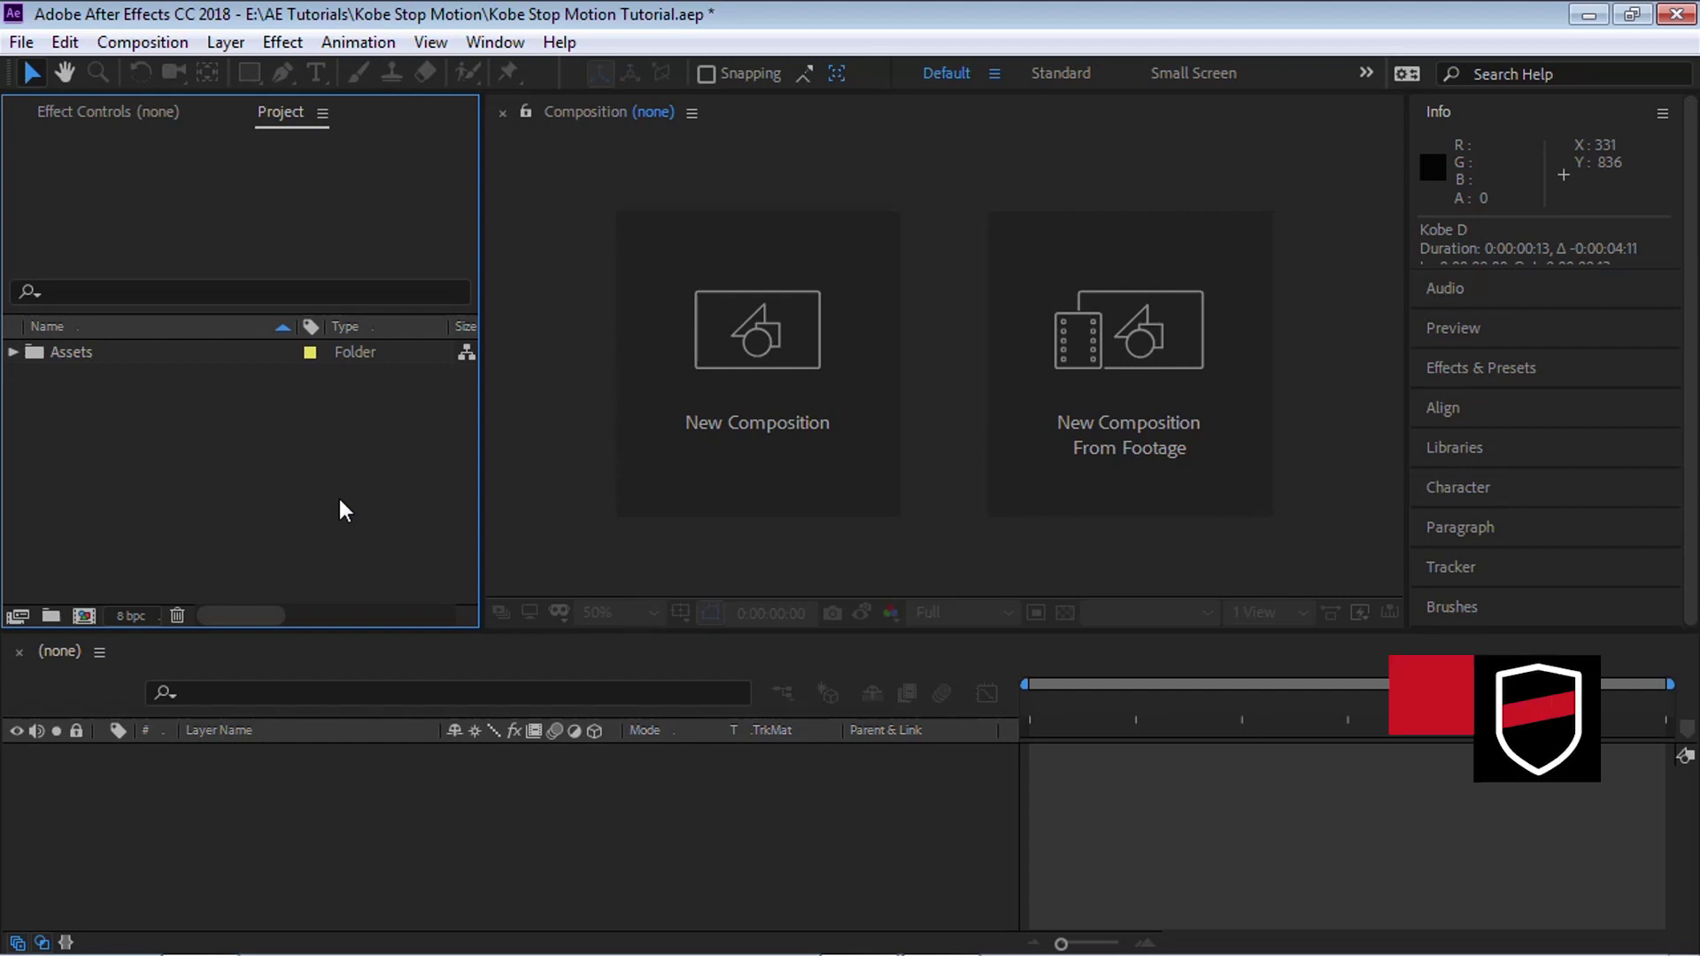
- In After Effects, import Kobe dunk 01.psd as footage using only the Kobe Dunk A layer, ignoring layer styles, at Document Size
{"action": "key", "text": "ctrl+i"}
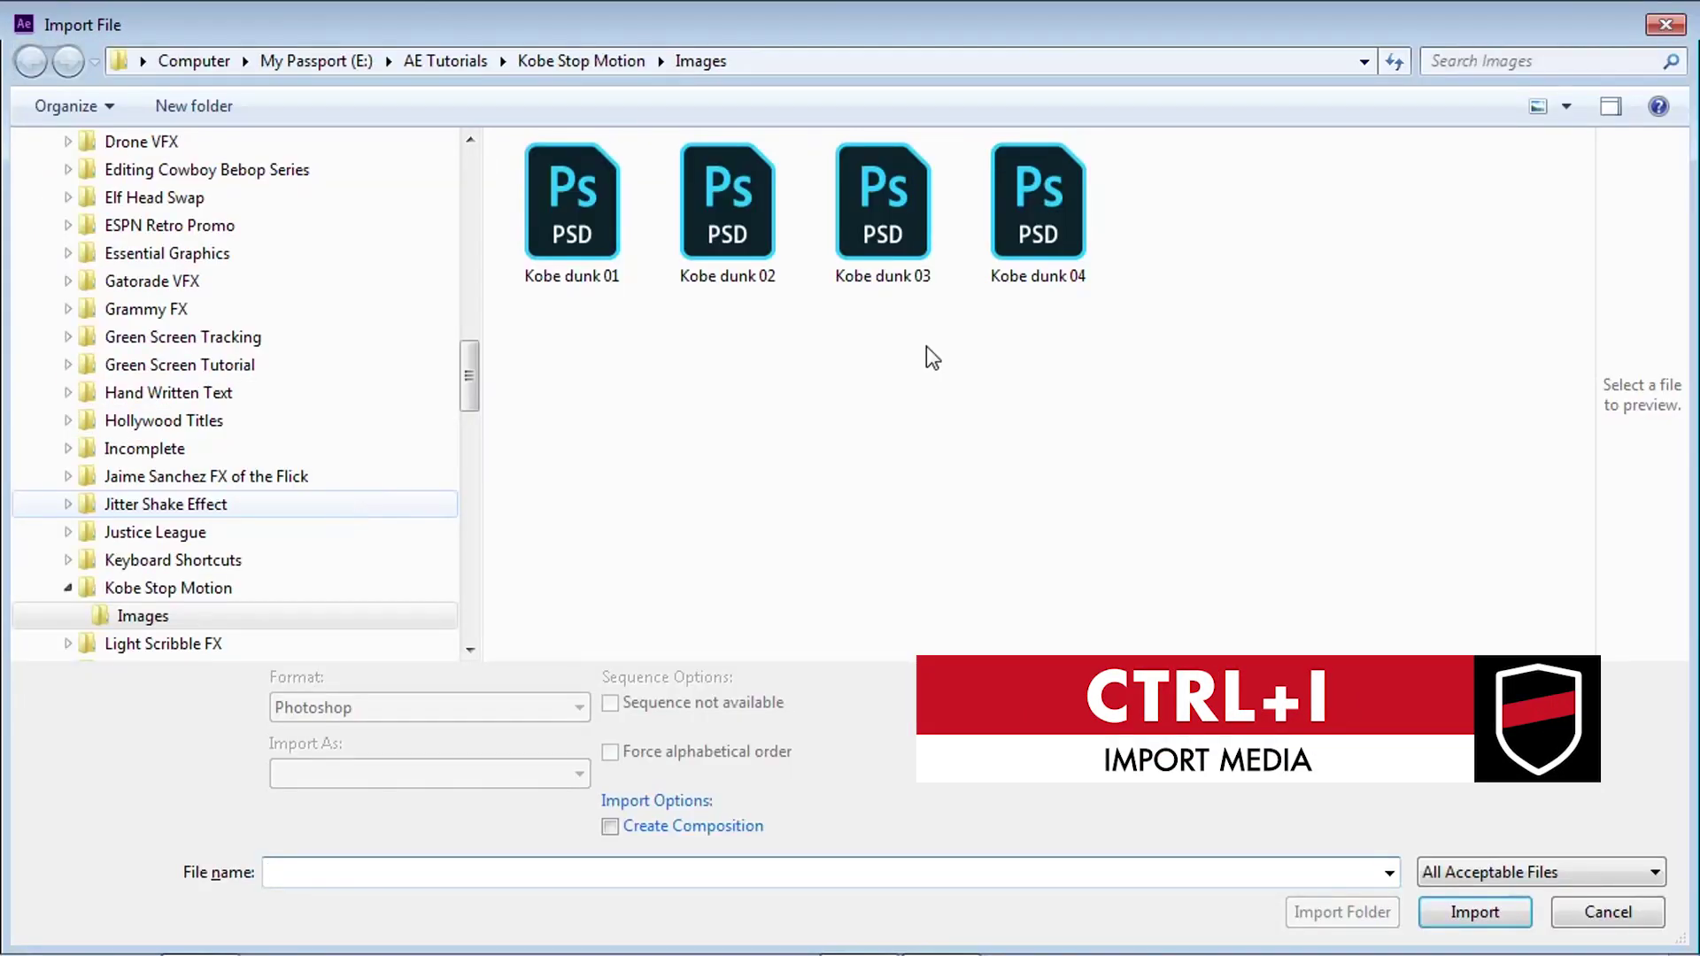
{"action": "left_click", "coordinate": [593, 200]}
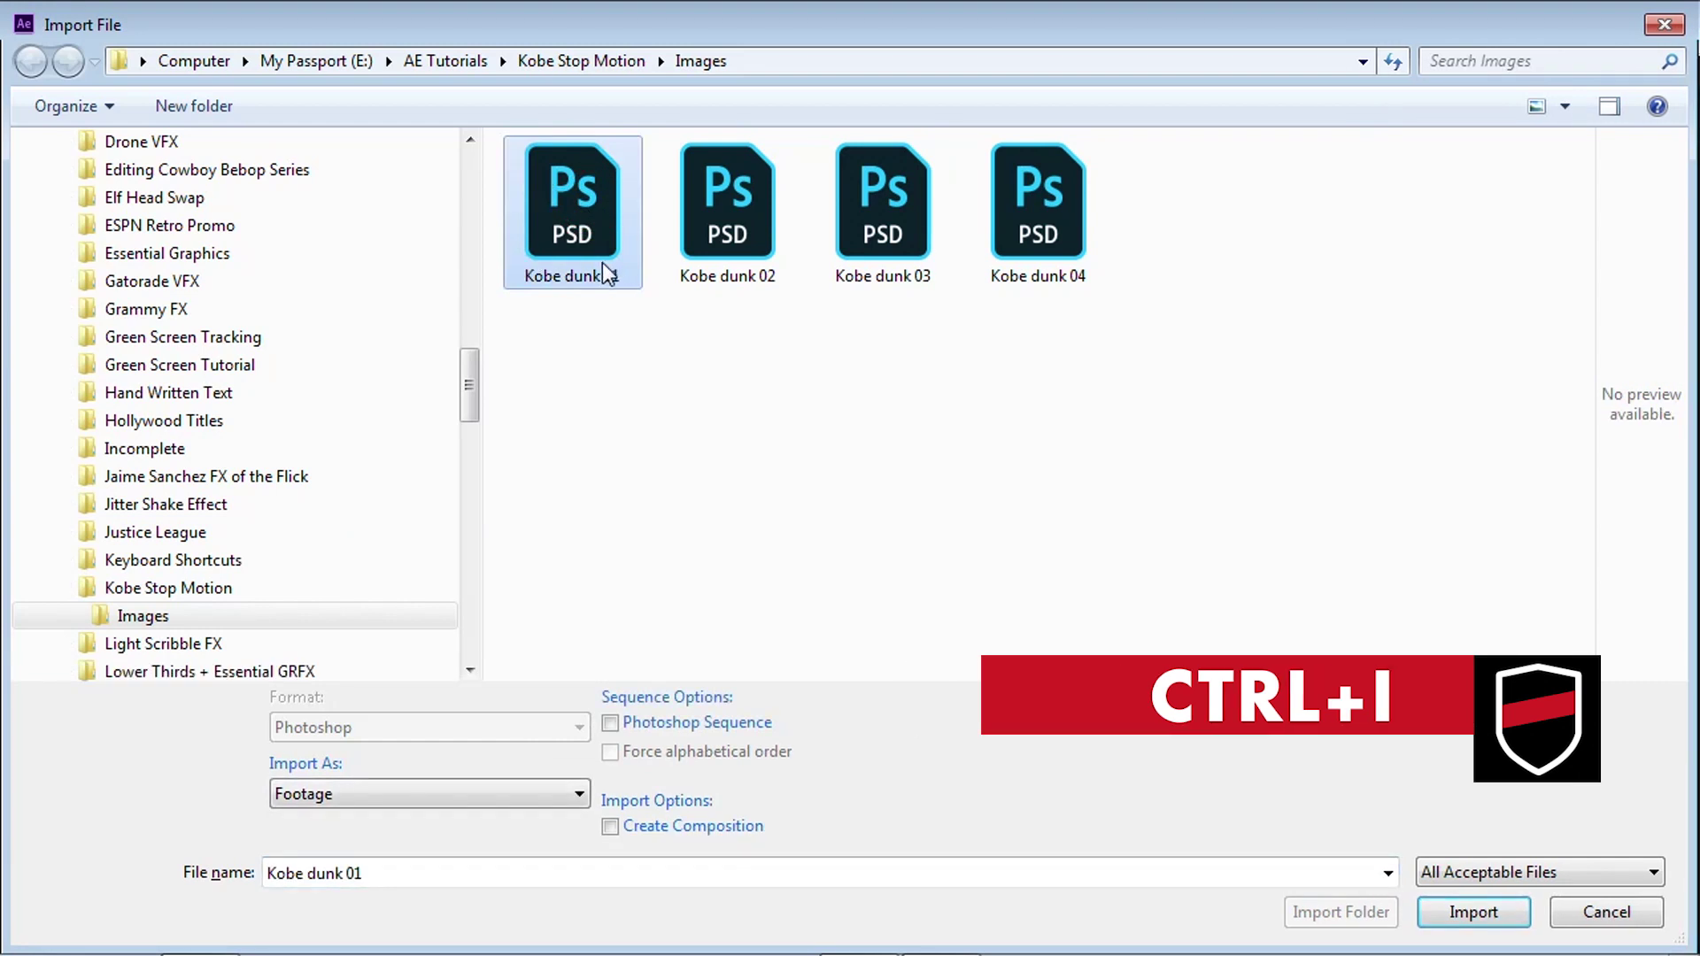
{"action": "left_click", "coordinate": [1473, 912]}
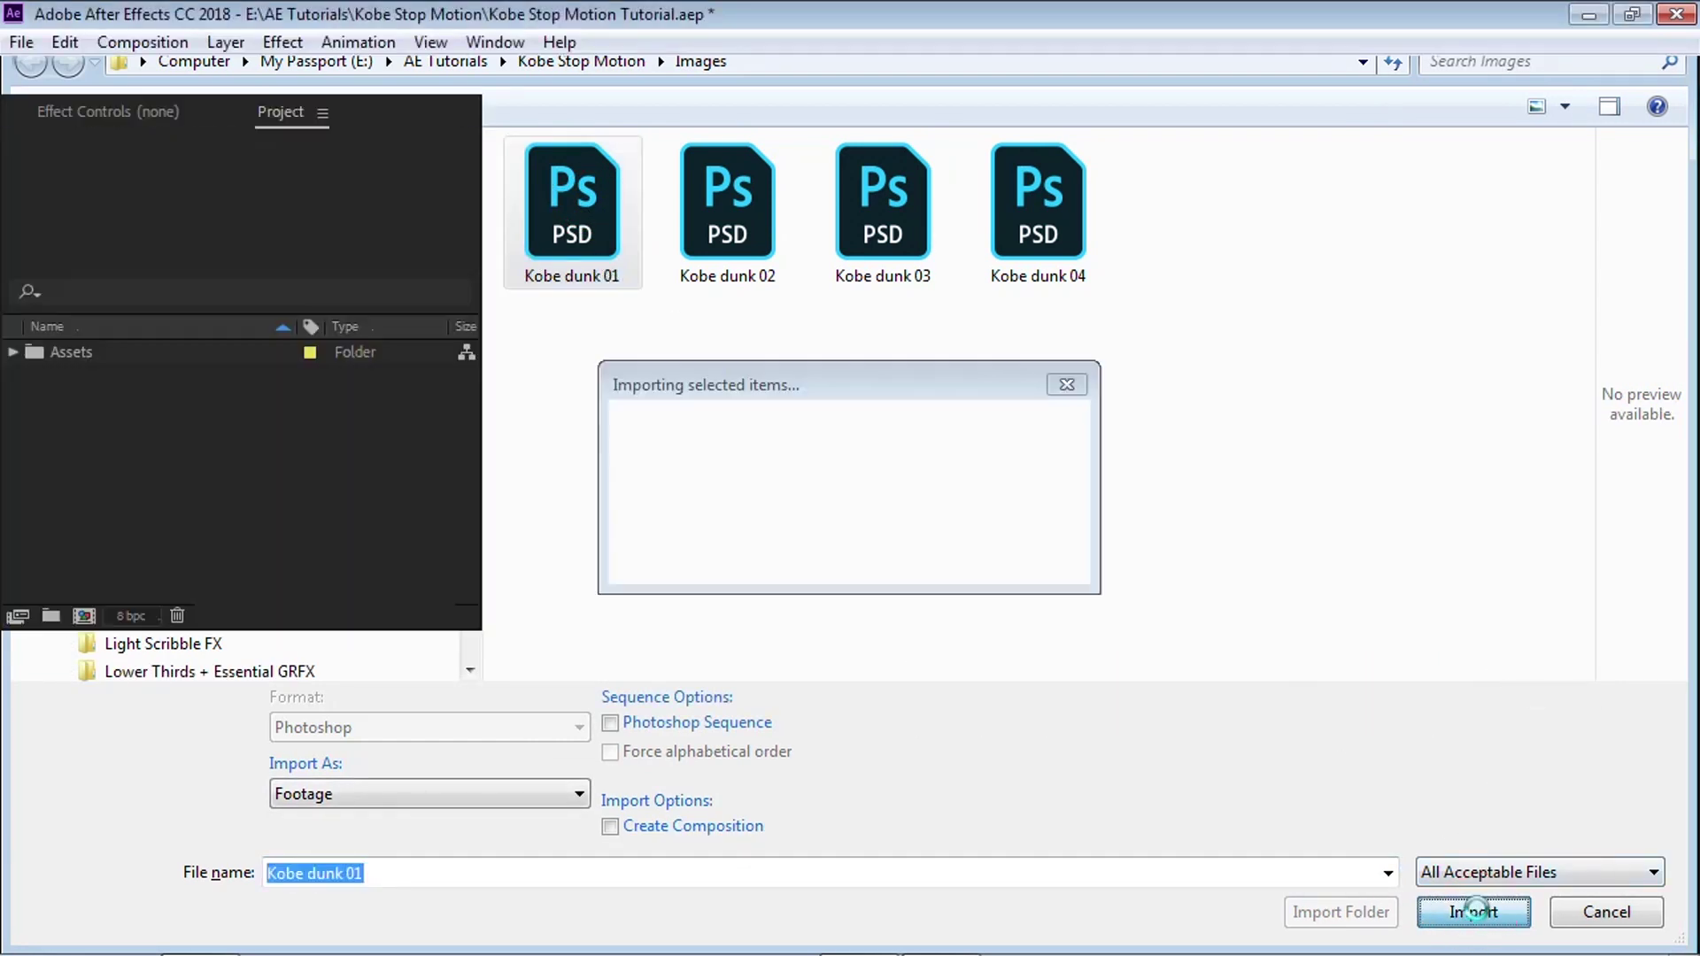
{"action": "left_click", "coordinate": [973, 376]}
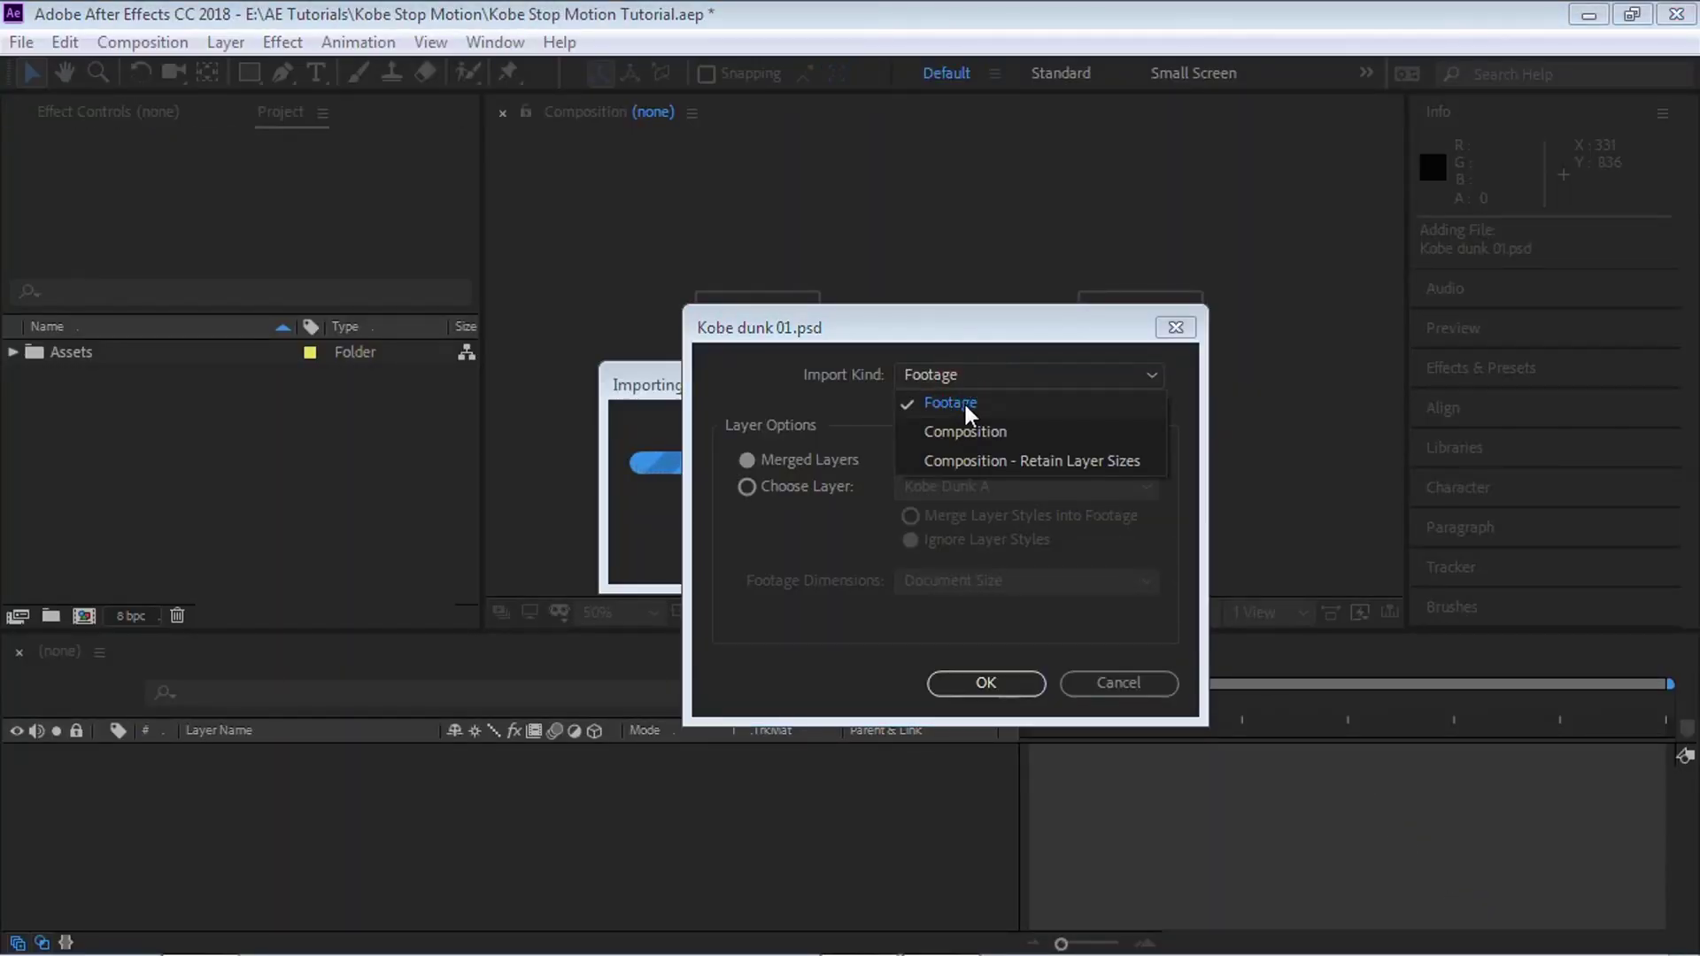
{"action": "left_click", "coordinate": [968, 407]}
{"action": "left_click", "coordinate": [797, 487]}
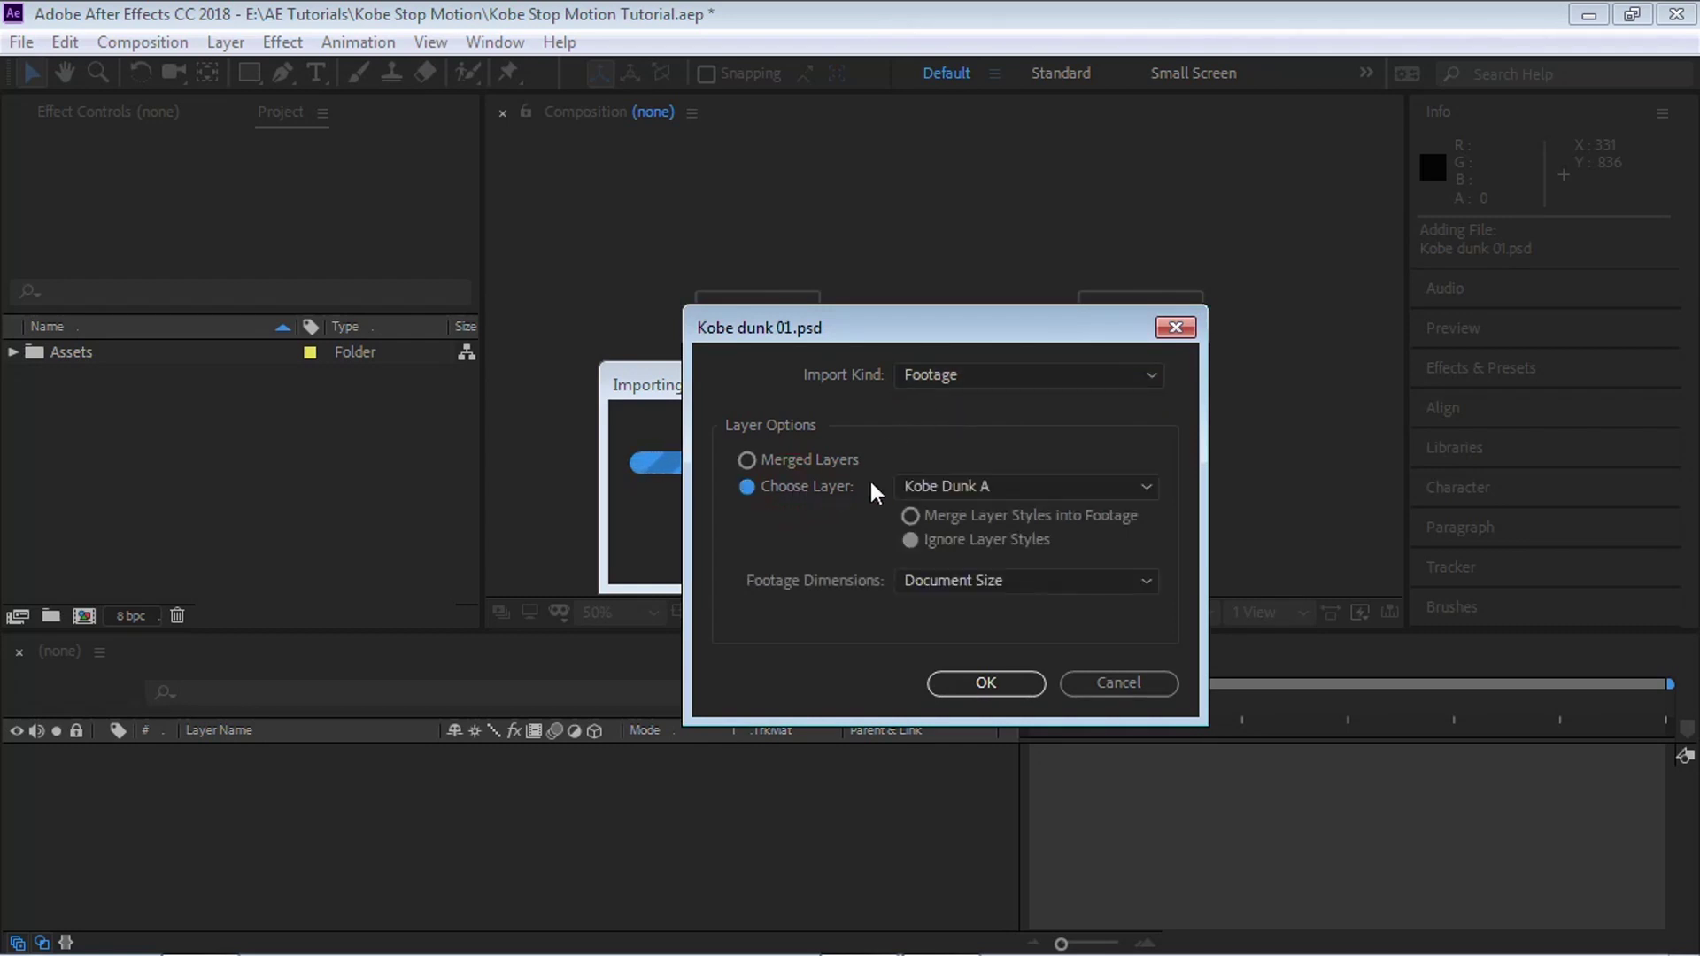
{"action": "left_click", "coordinate": [965, 486]}
{"action": "left_click", "coordinate": [989, 520]}
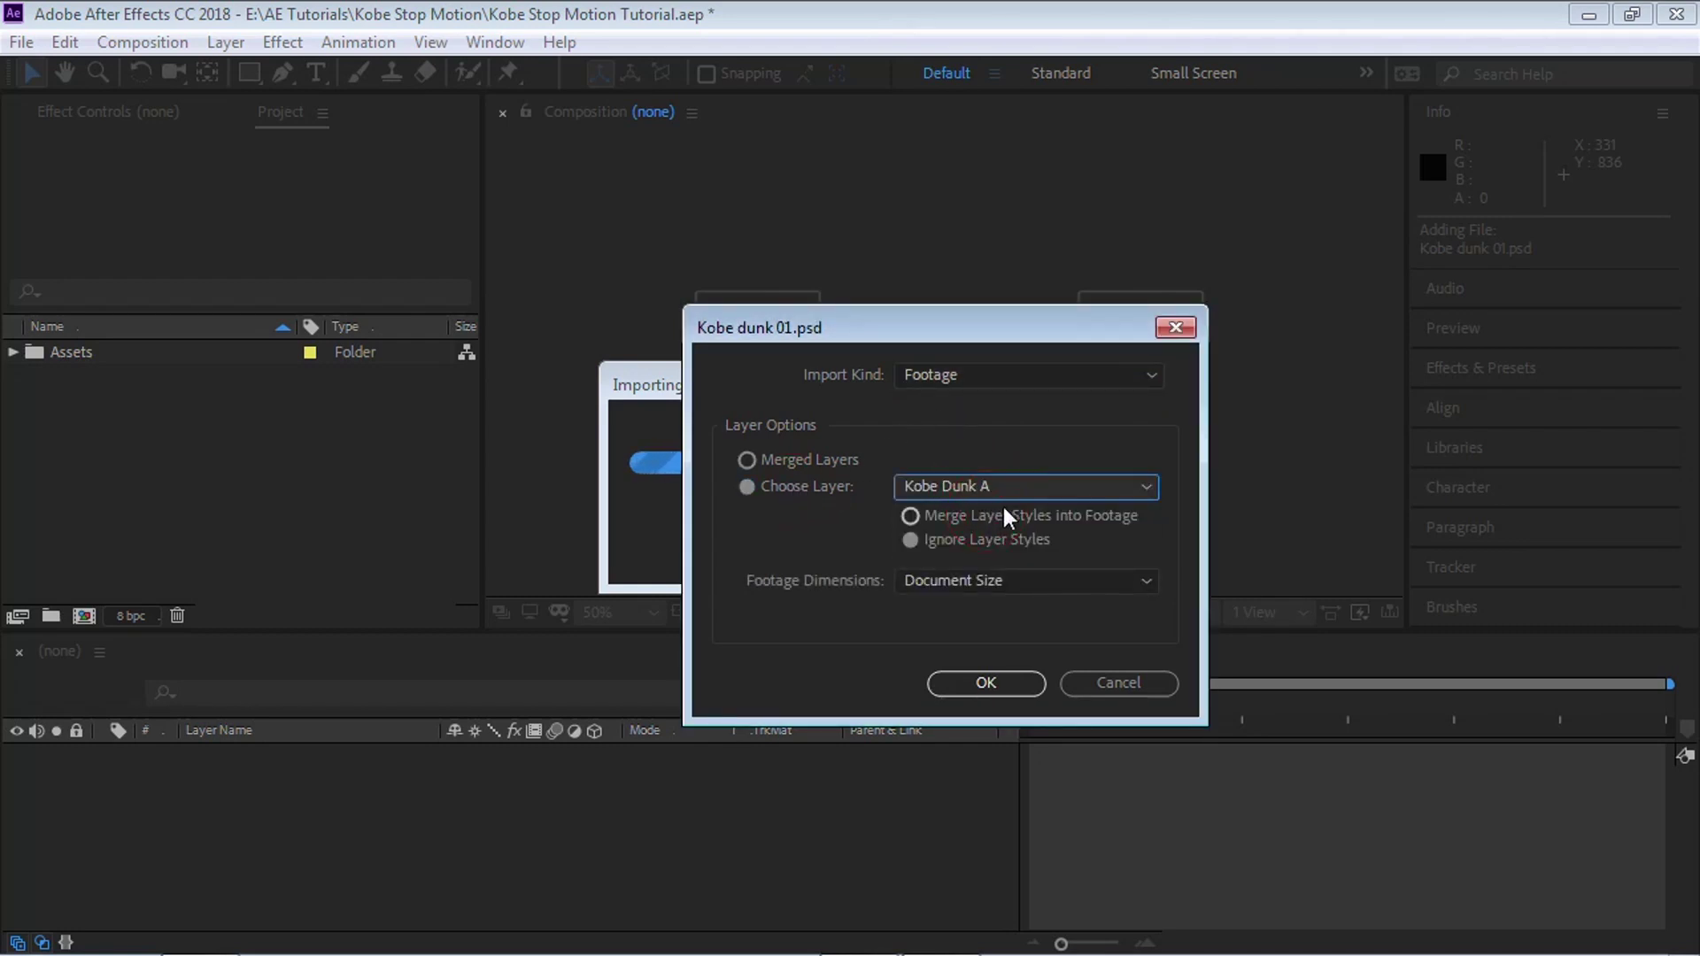
{"action": "left_click", "coordinate": [929, 542]}
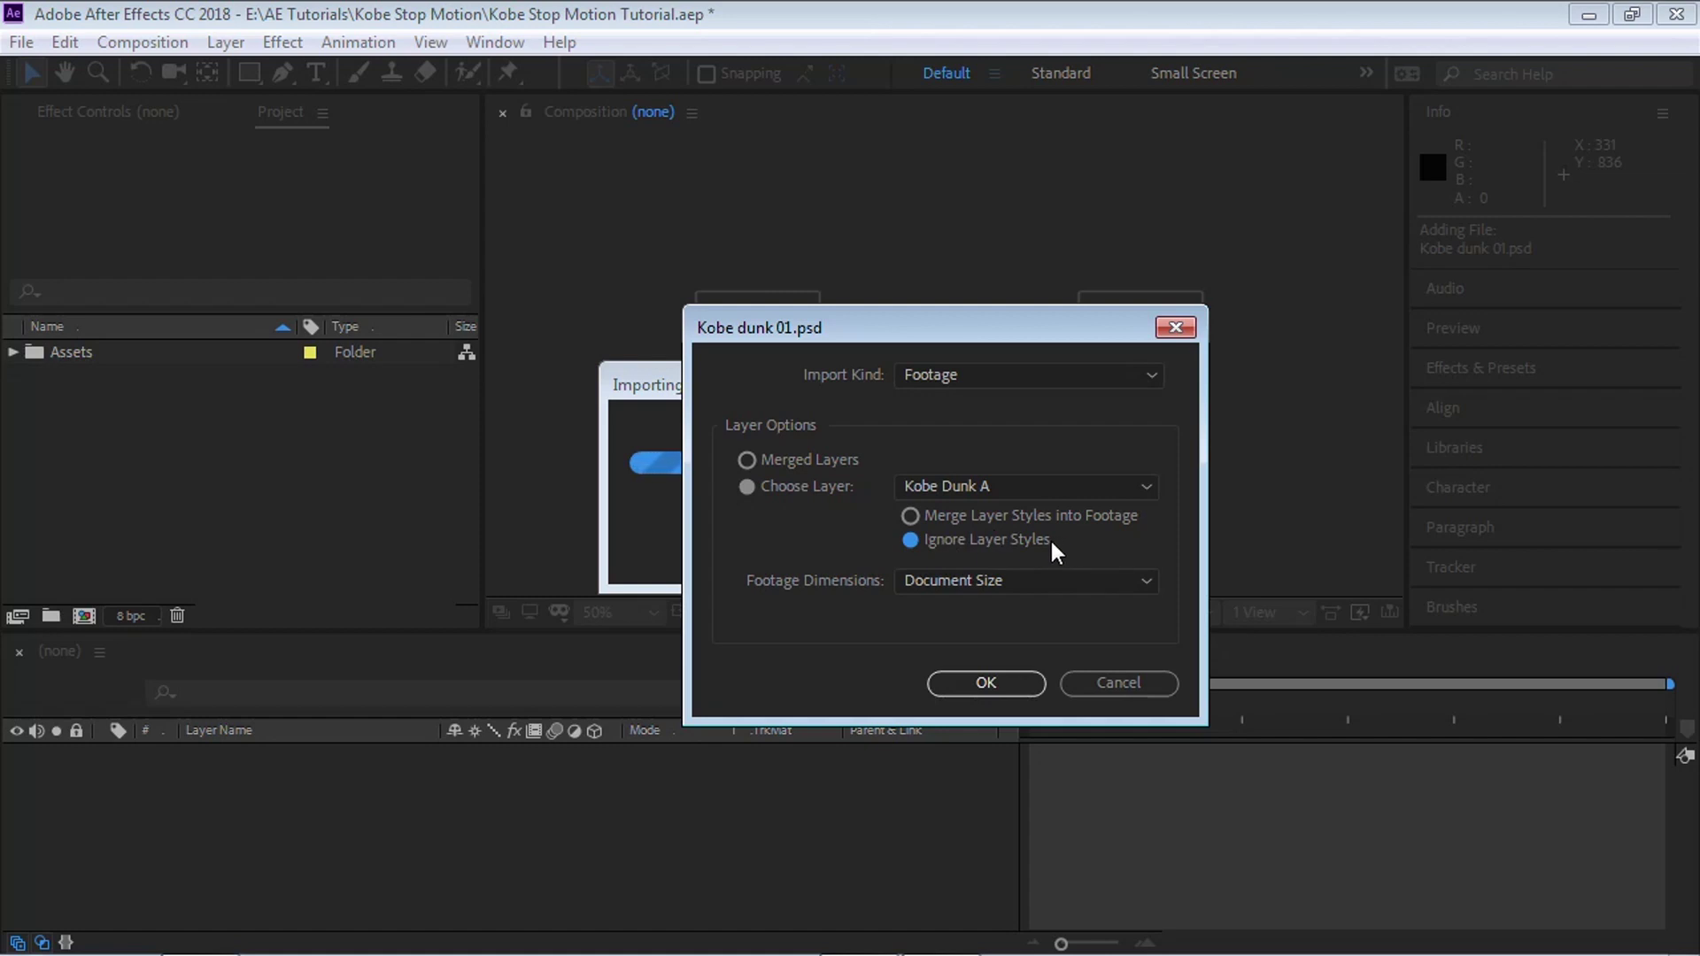
{"action": "left_click", "coordinate": [952, 585]}
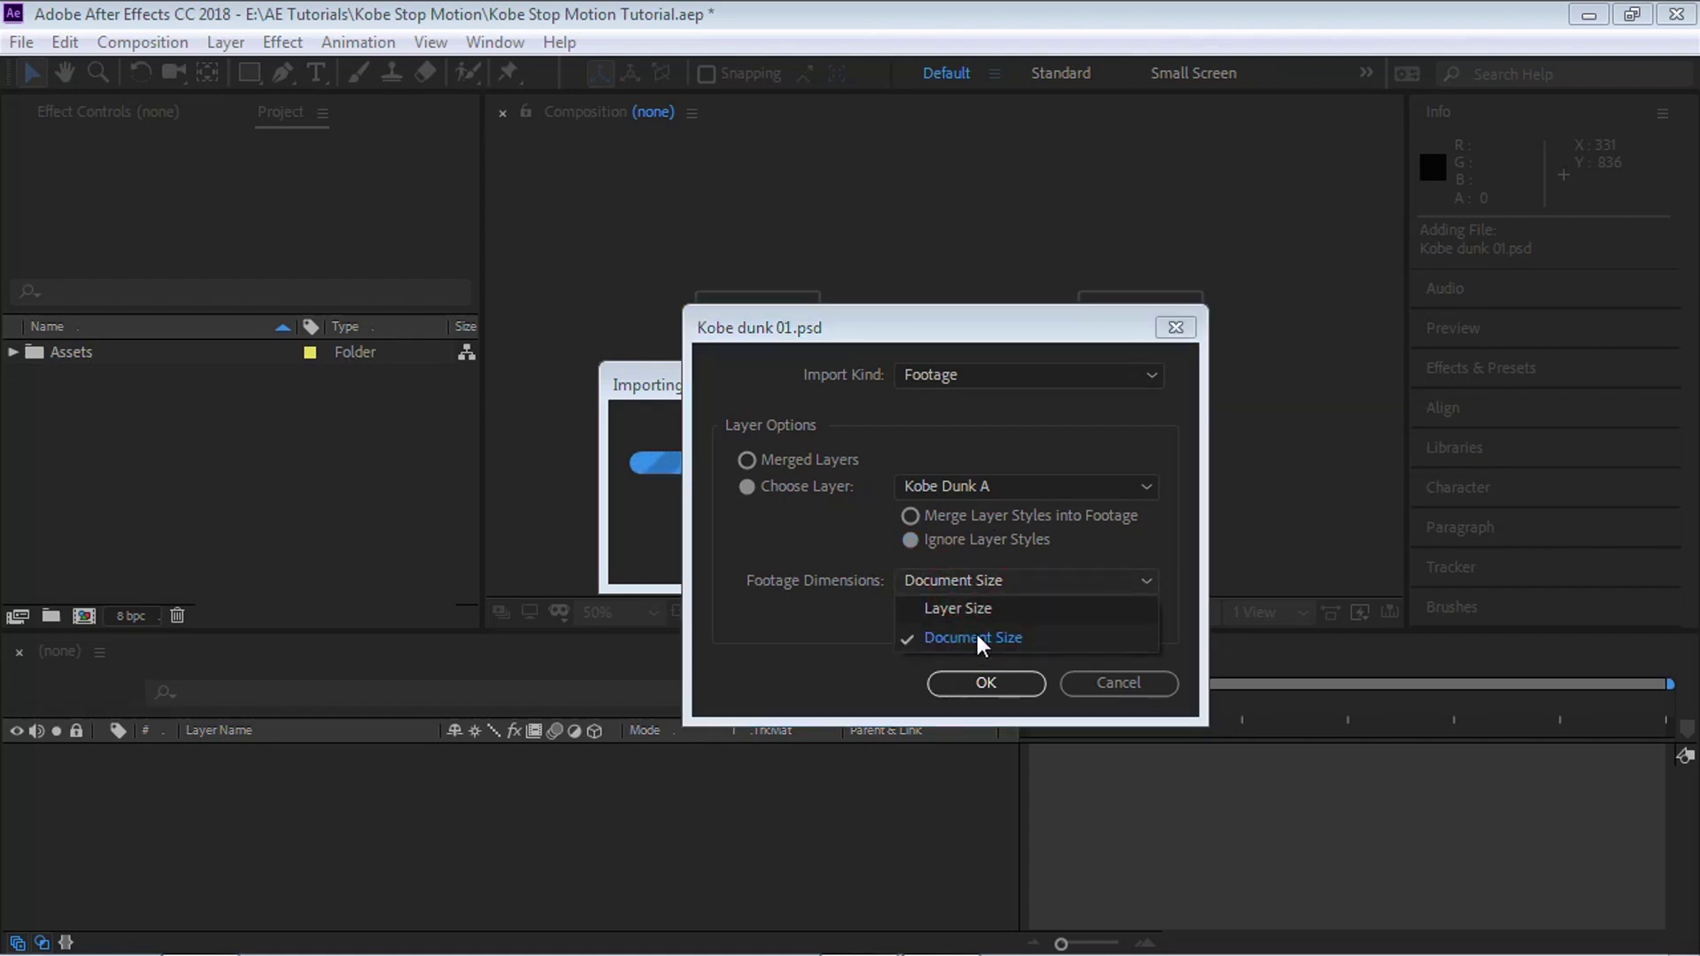
{"action": "left_click", "coordinate": [955, 639]}
{"action": "left_click", "coordinate": [989, 683]}
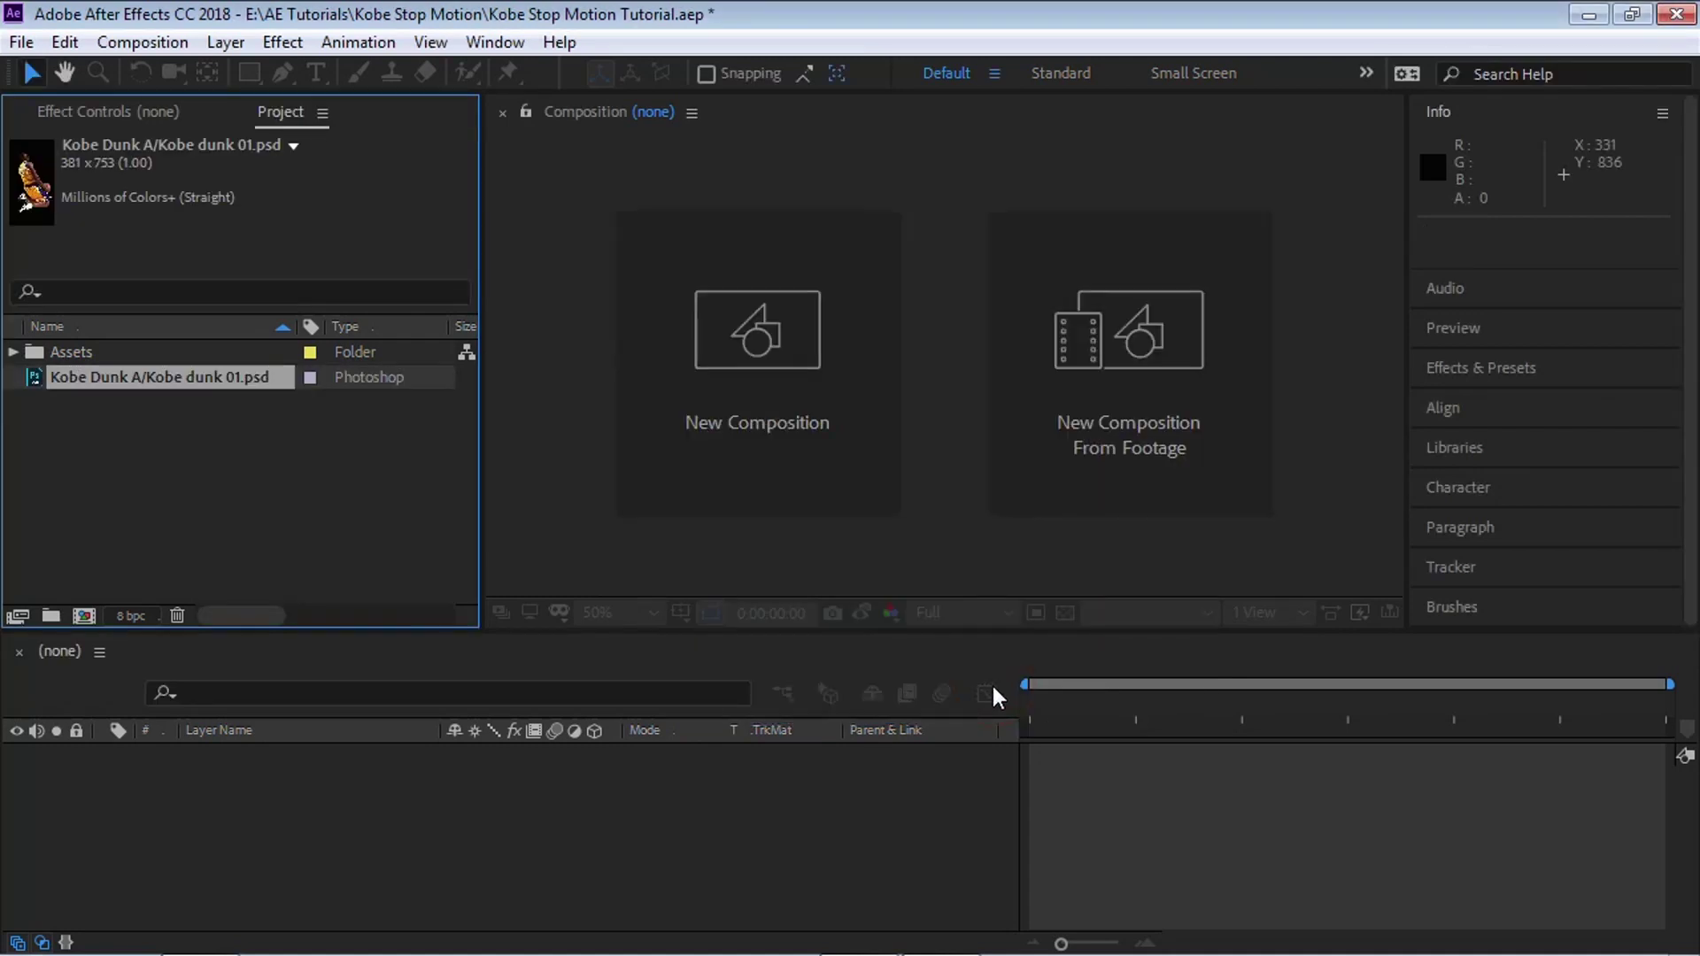
- Preview the imported Kobe Dunk A footage at 50% on the transparency grid, and close the preview
{"action": "double_click", "coordinate": [239, 381]}
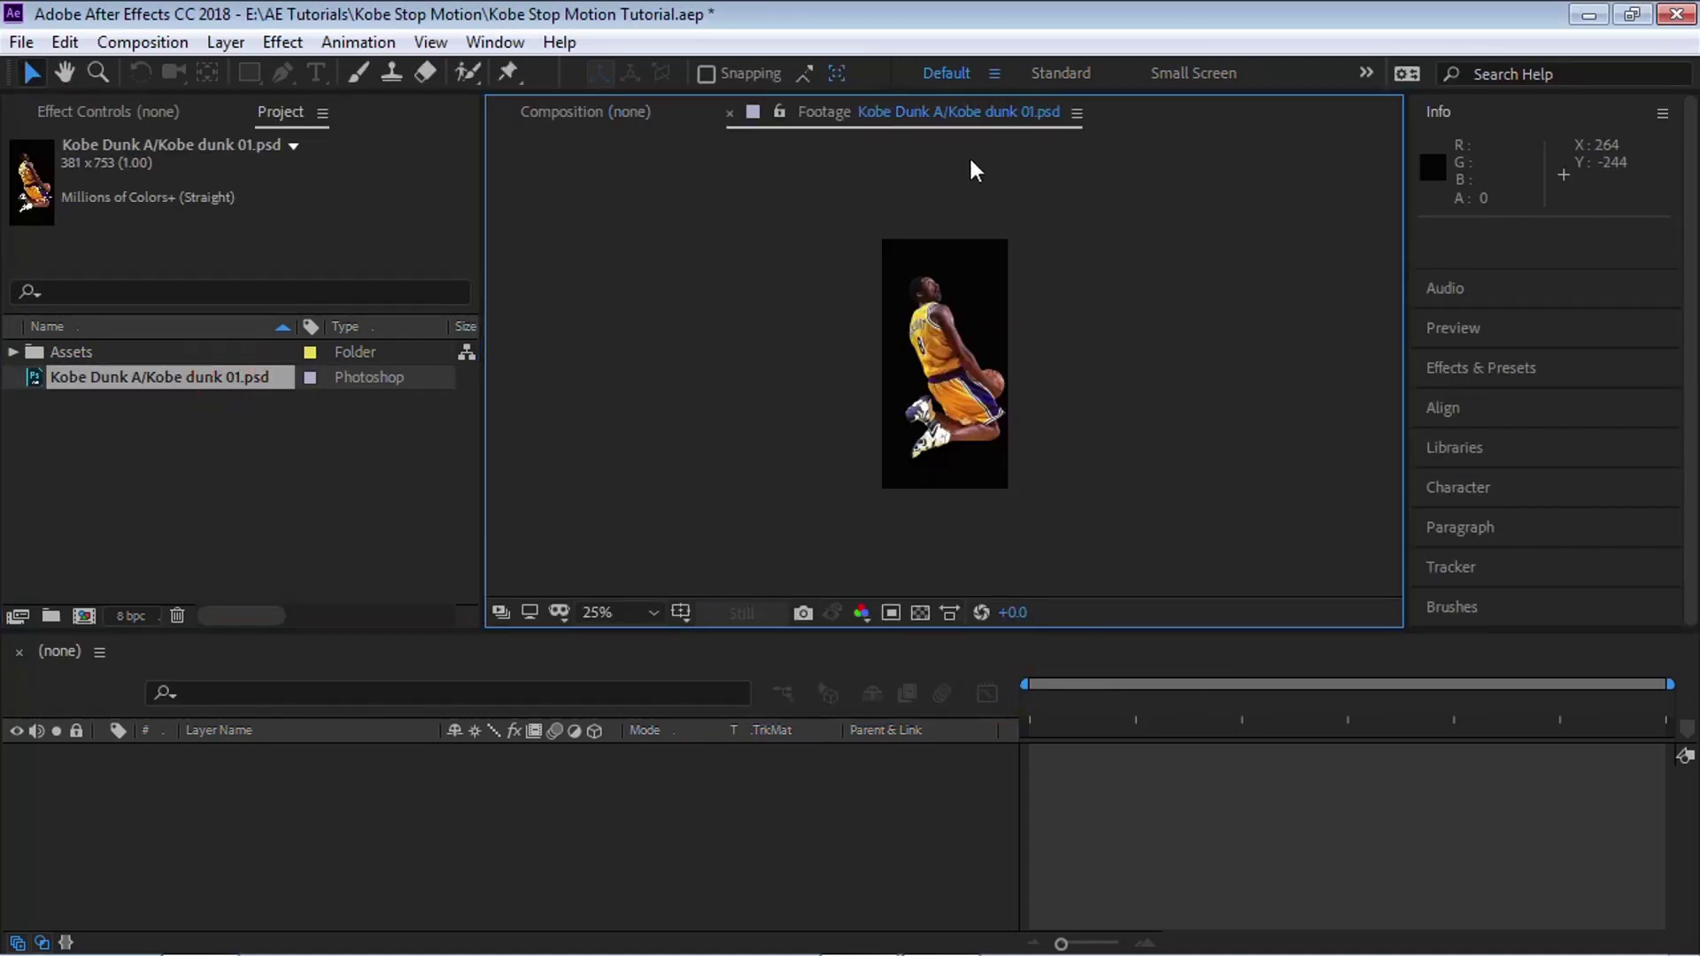
{"action": "key", "text": "period"}
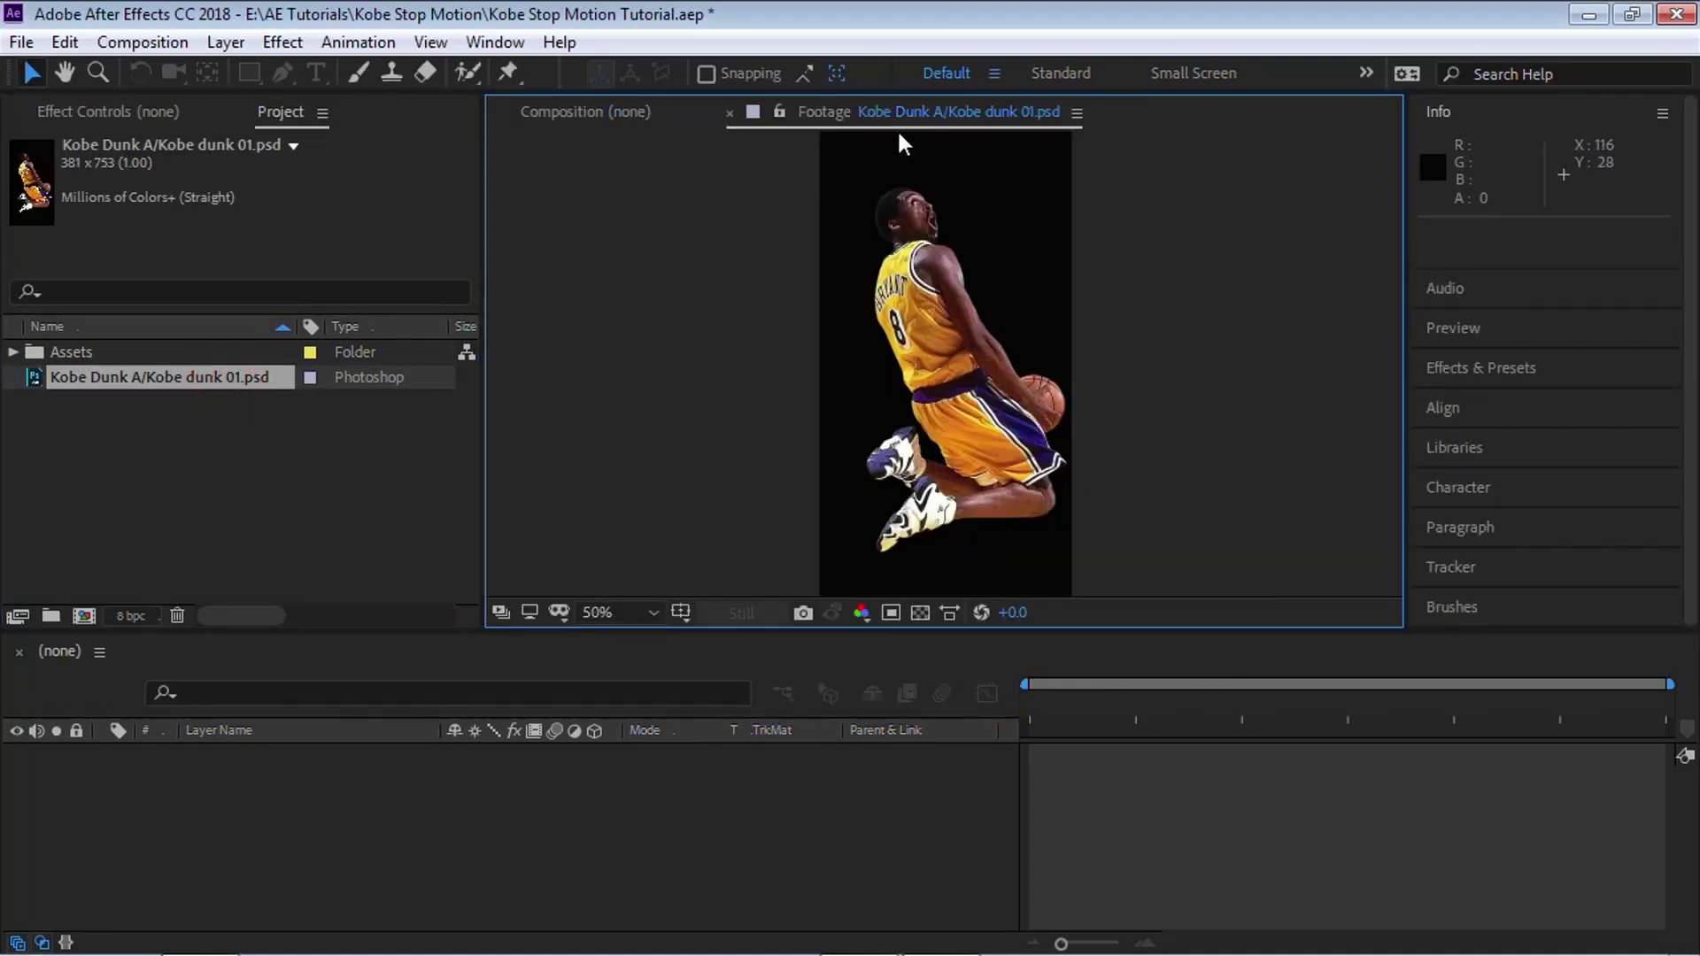
{"action": "left_click", "coordinate": [919, 613]}
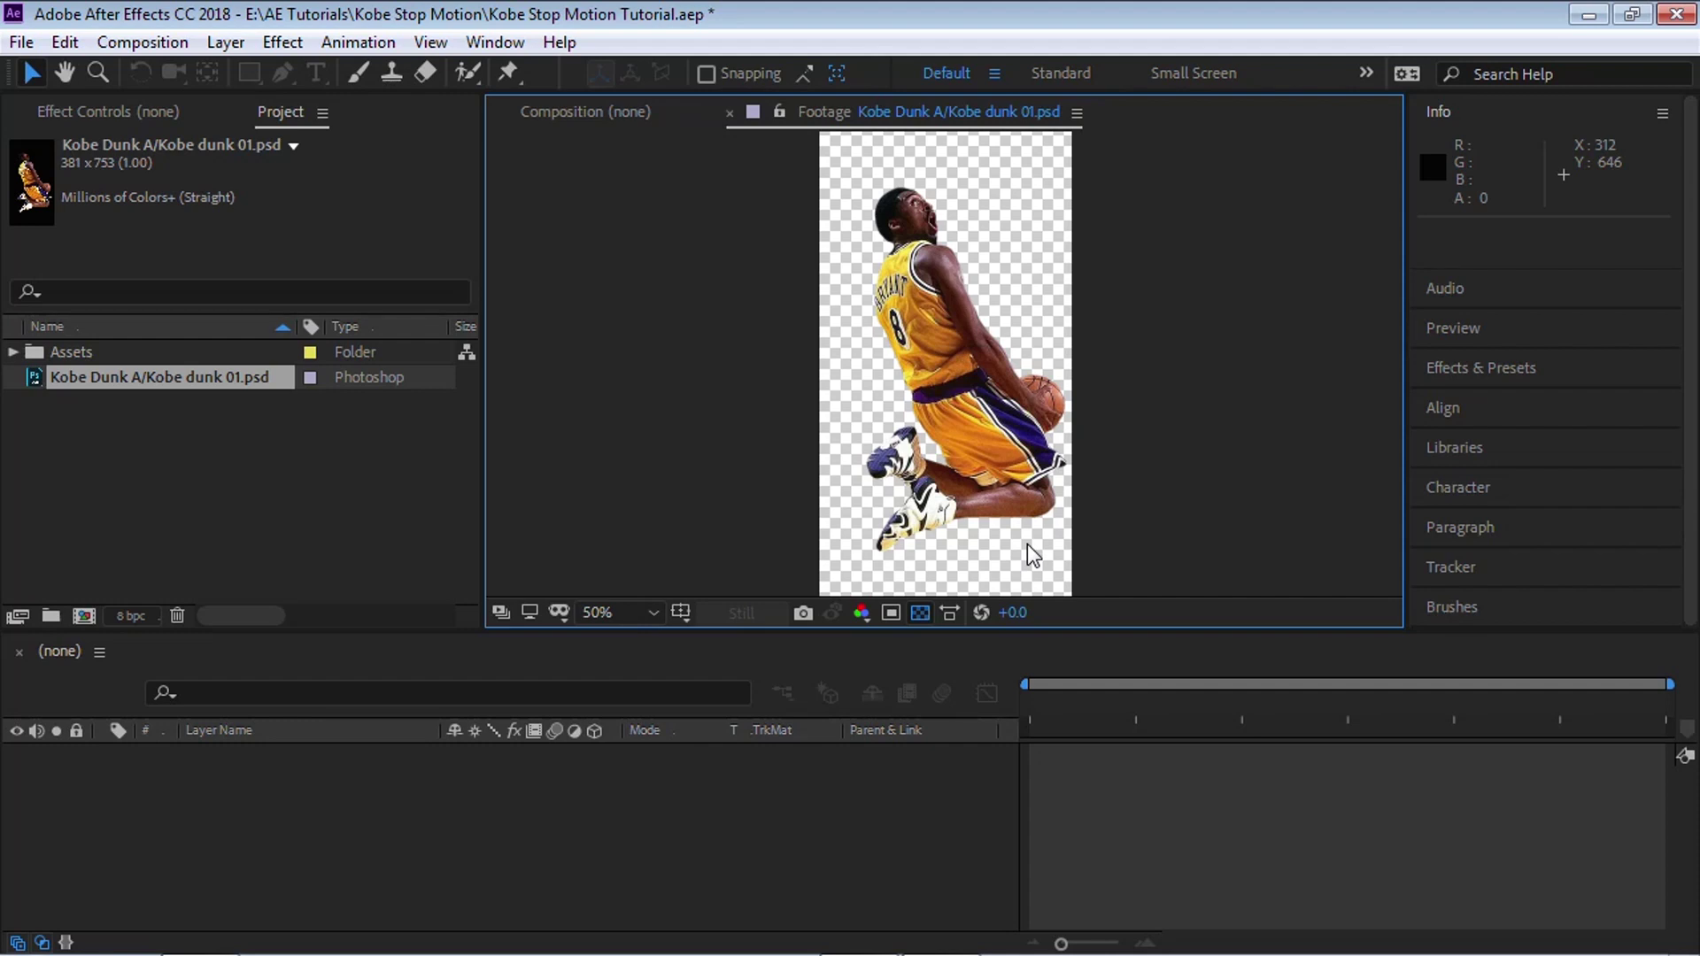
{"action": "left_click", "coordinate": [729, 114]}
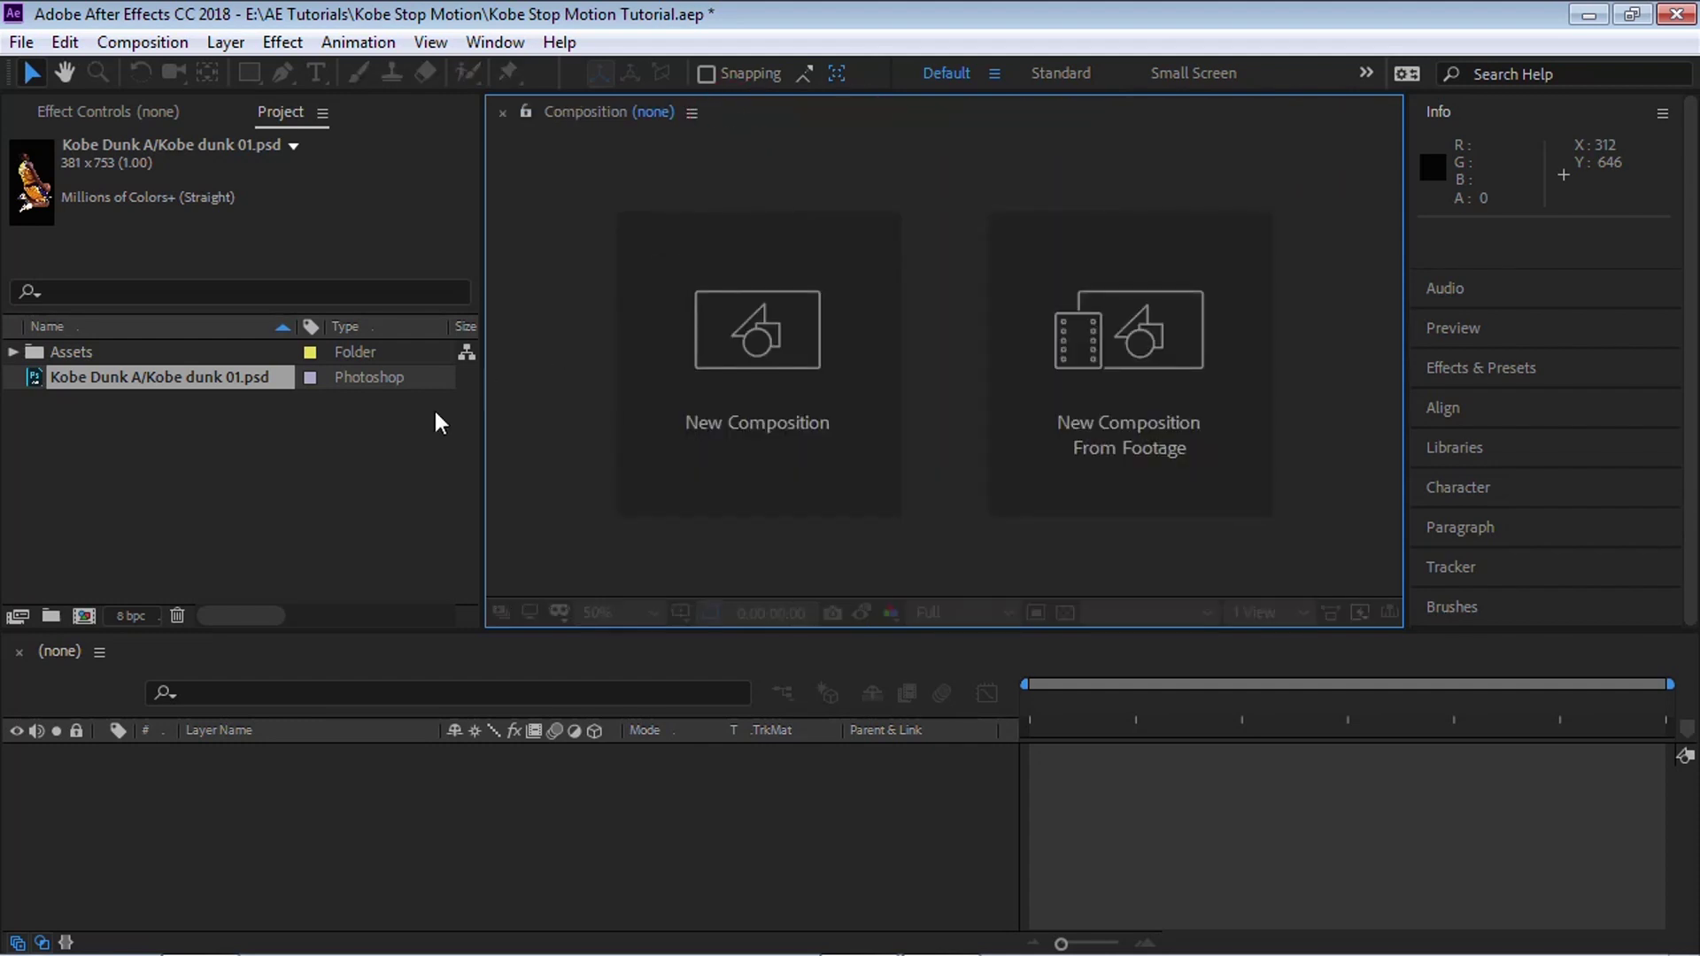
- Import Kobe dunk 02.psd as footage using only its Kobe Dunk B layer
{"action": "double_click", "coordinate": [323, 471]}
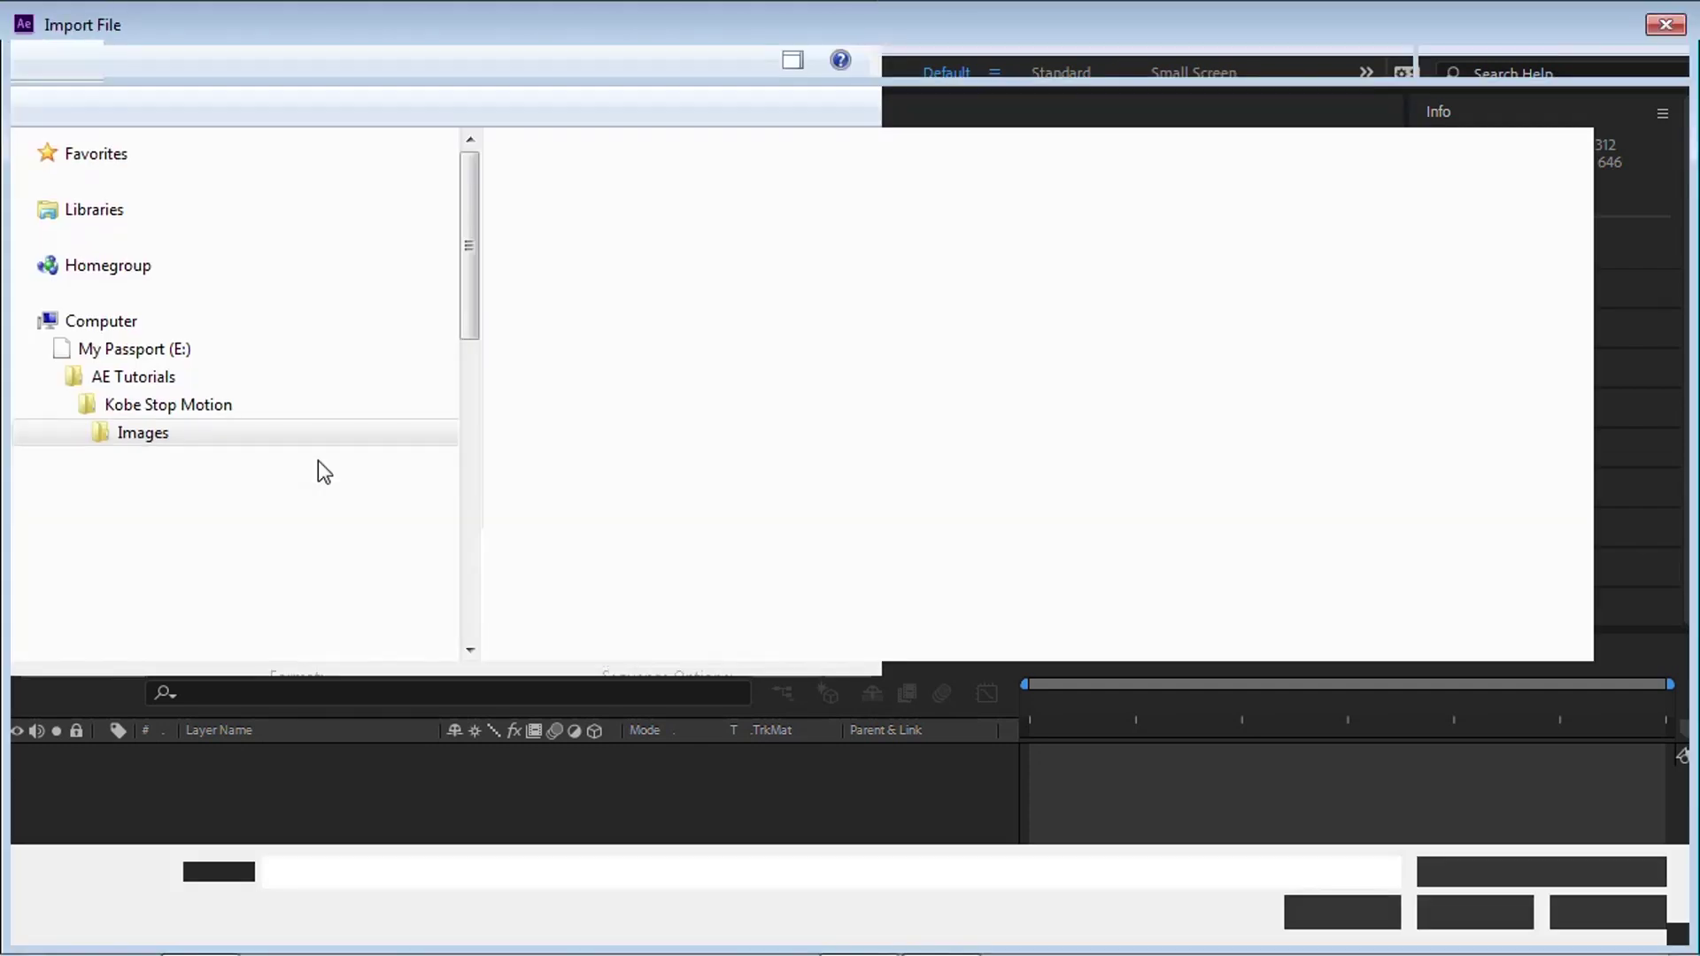
{"action": "left_click", "coordinate": [741, 237]}
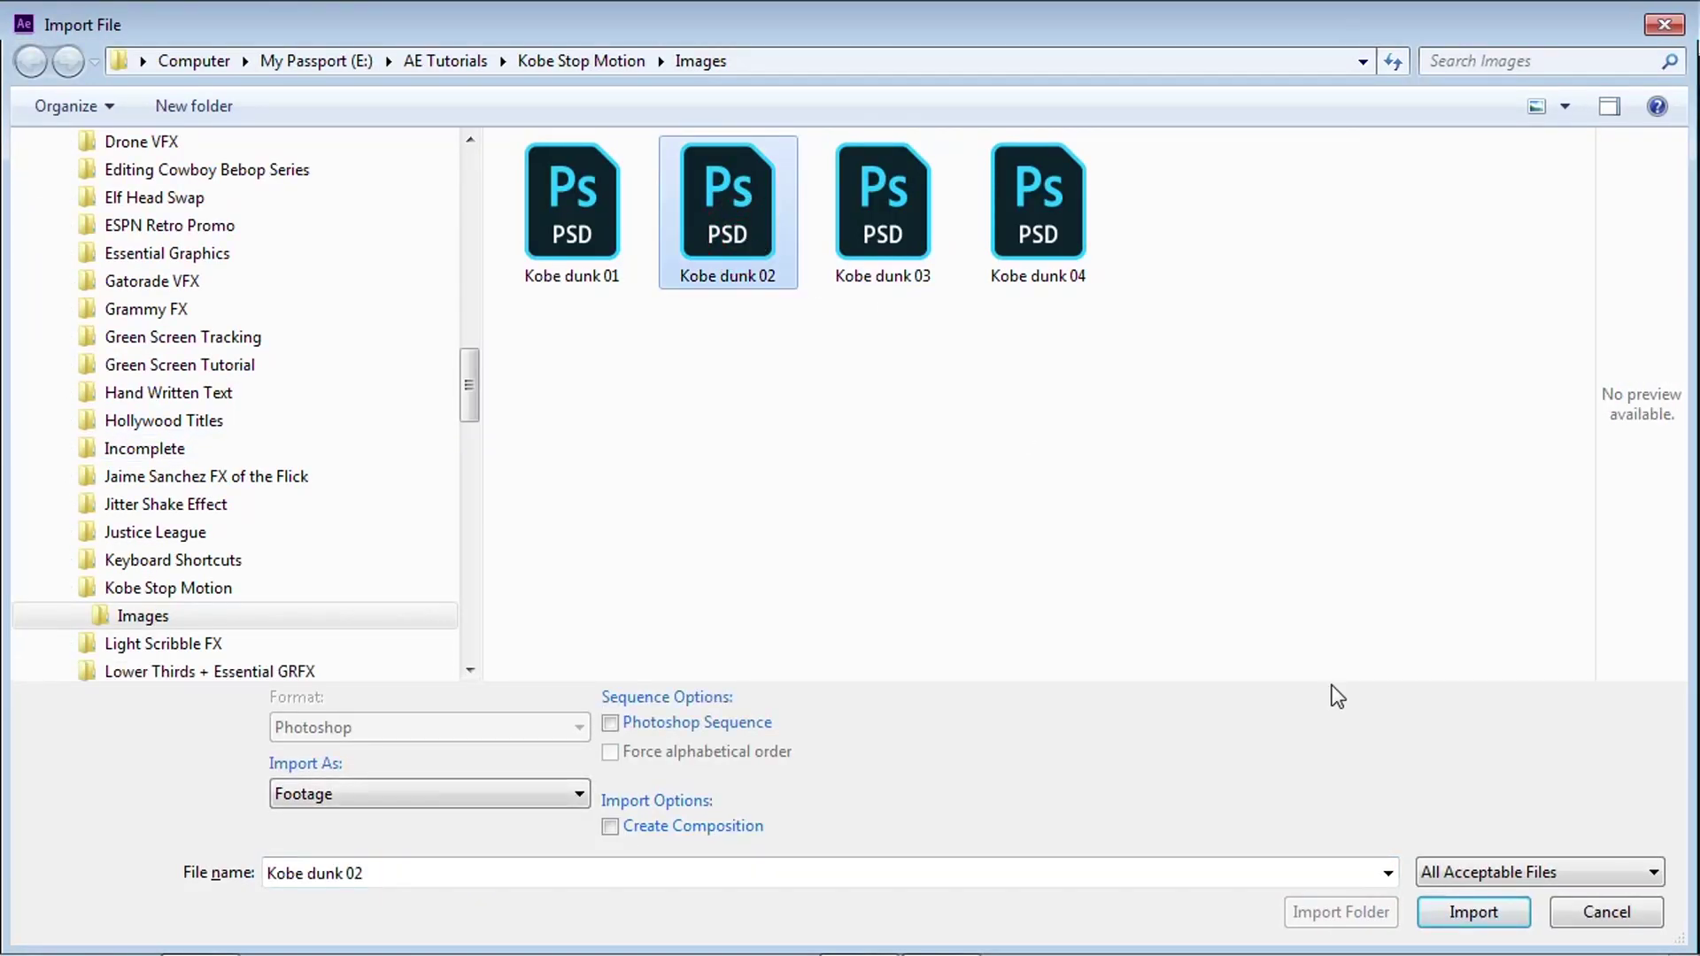
{"action": "left_click", "coordinate": [1472, 911]}
{"action": "left_click", "coordinate": [855, 488]}
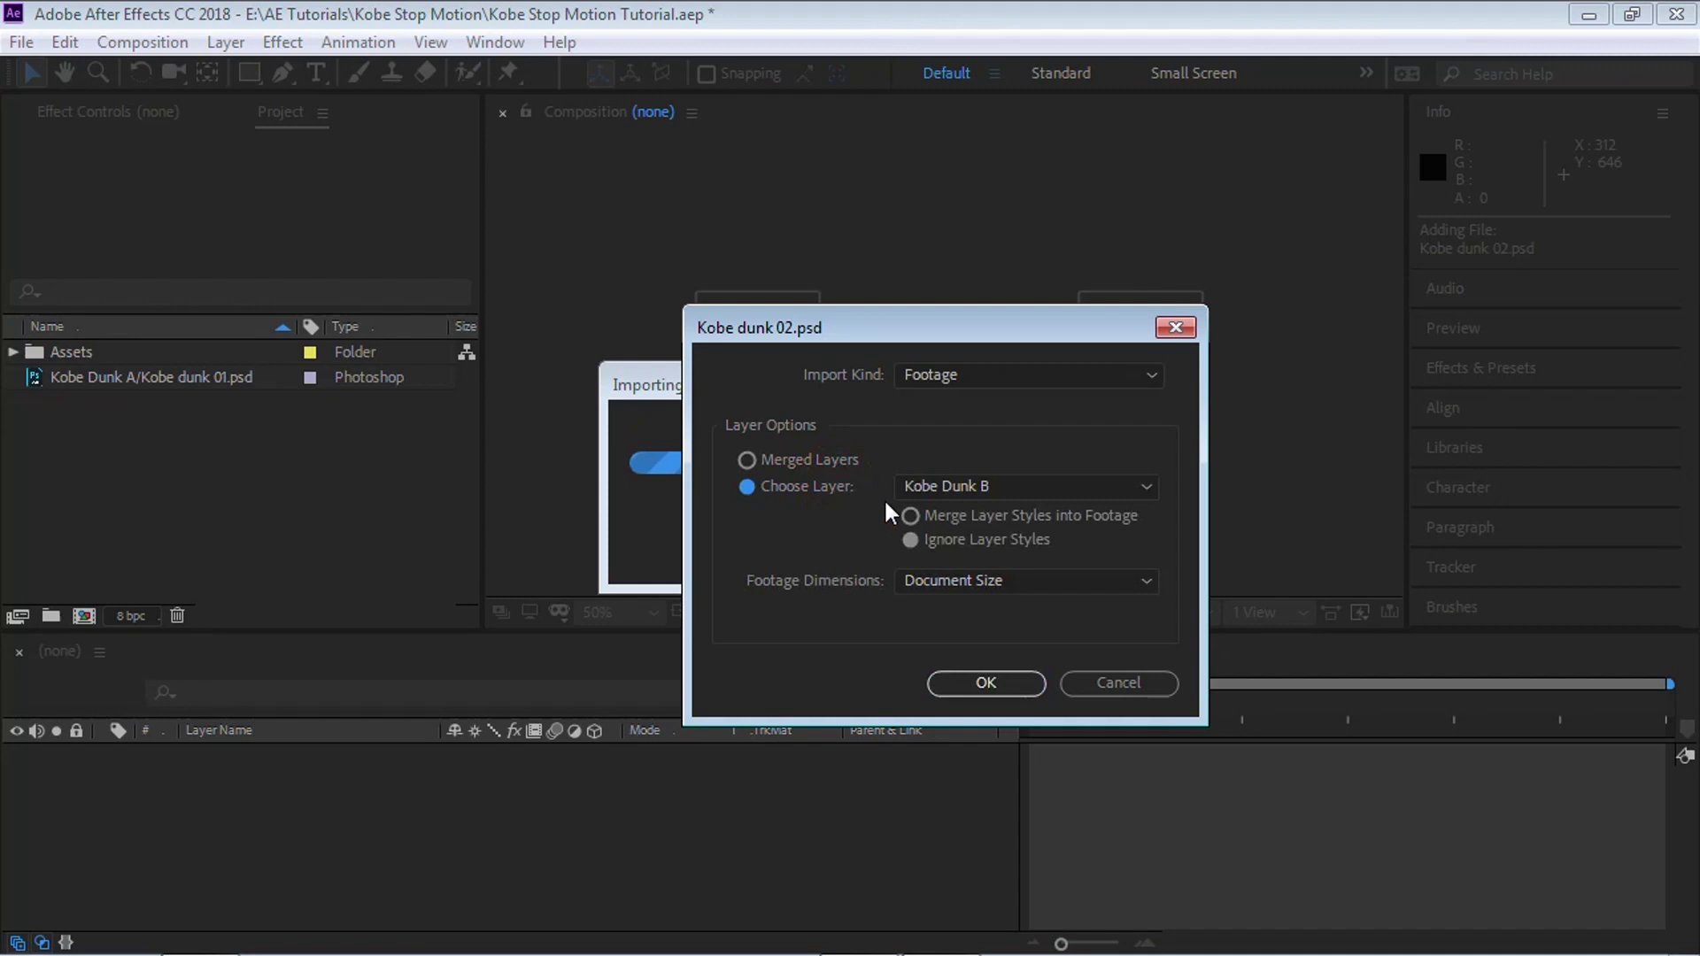
{"action": "left_click", "coordinate": [1001, 683]}
- Import Kobe dunk 03.psd as footage using only its Kobe Dunk C layer
{"action": "key", "text": "ctrl+i"}
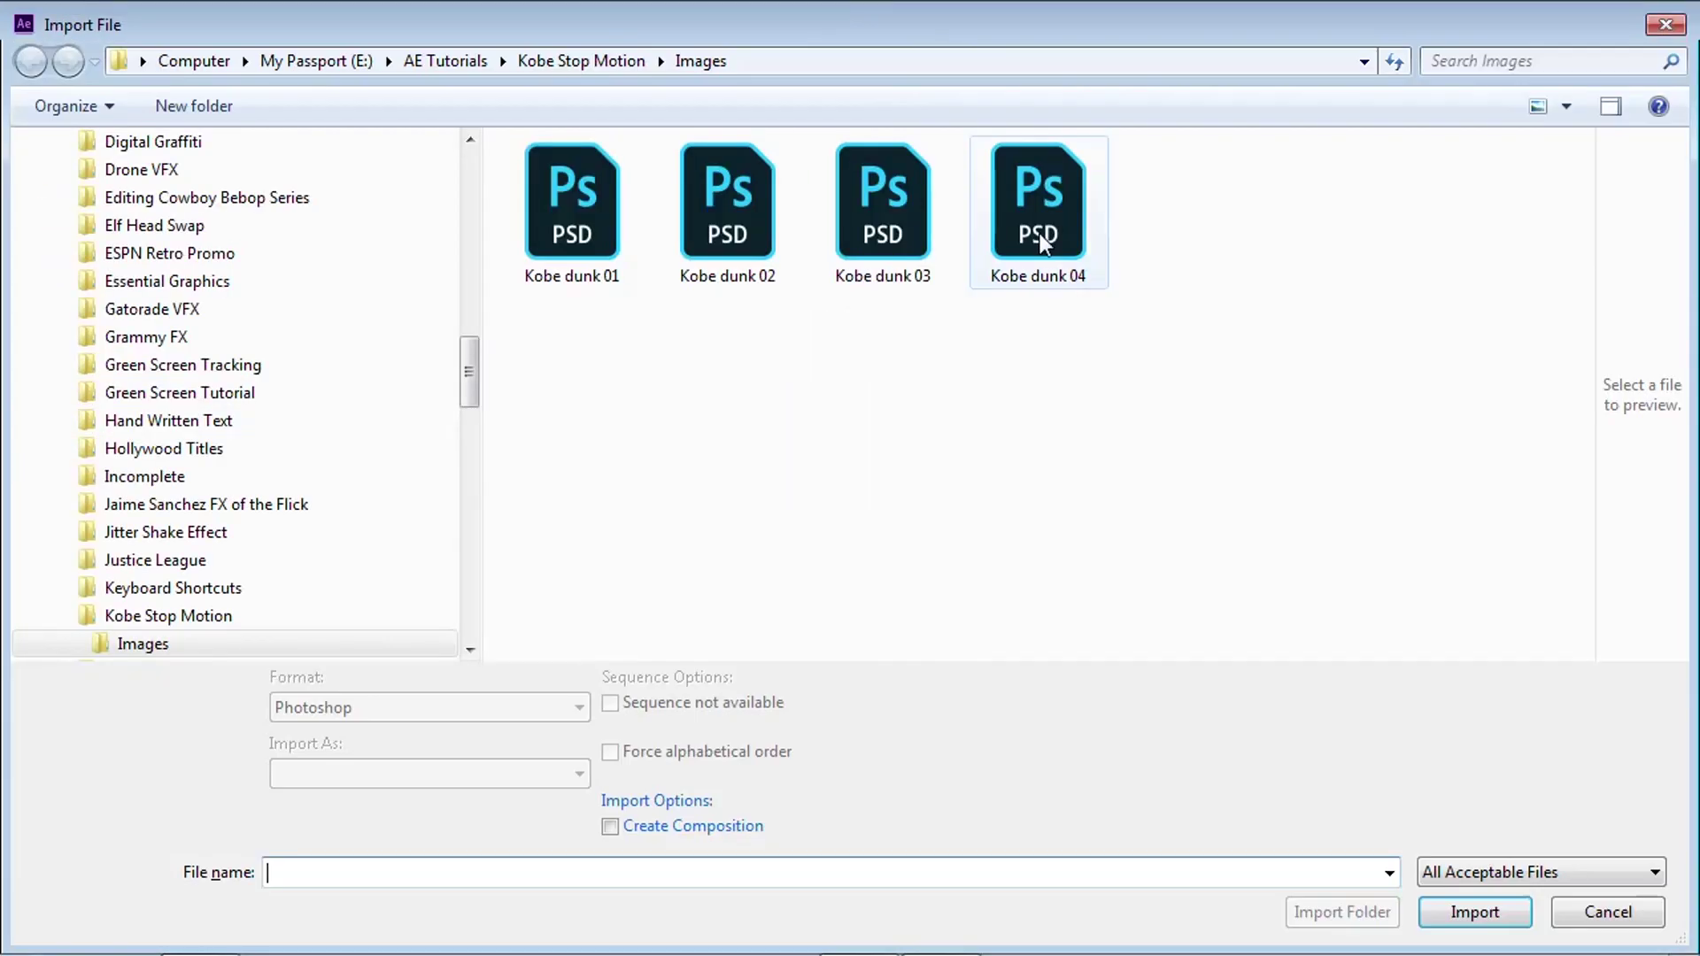
{"action": "double_click", "coordinate": [900, 233]}
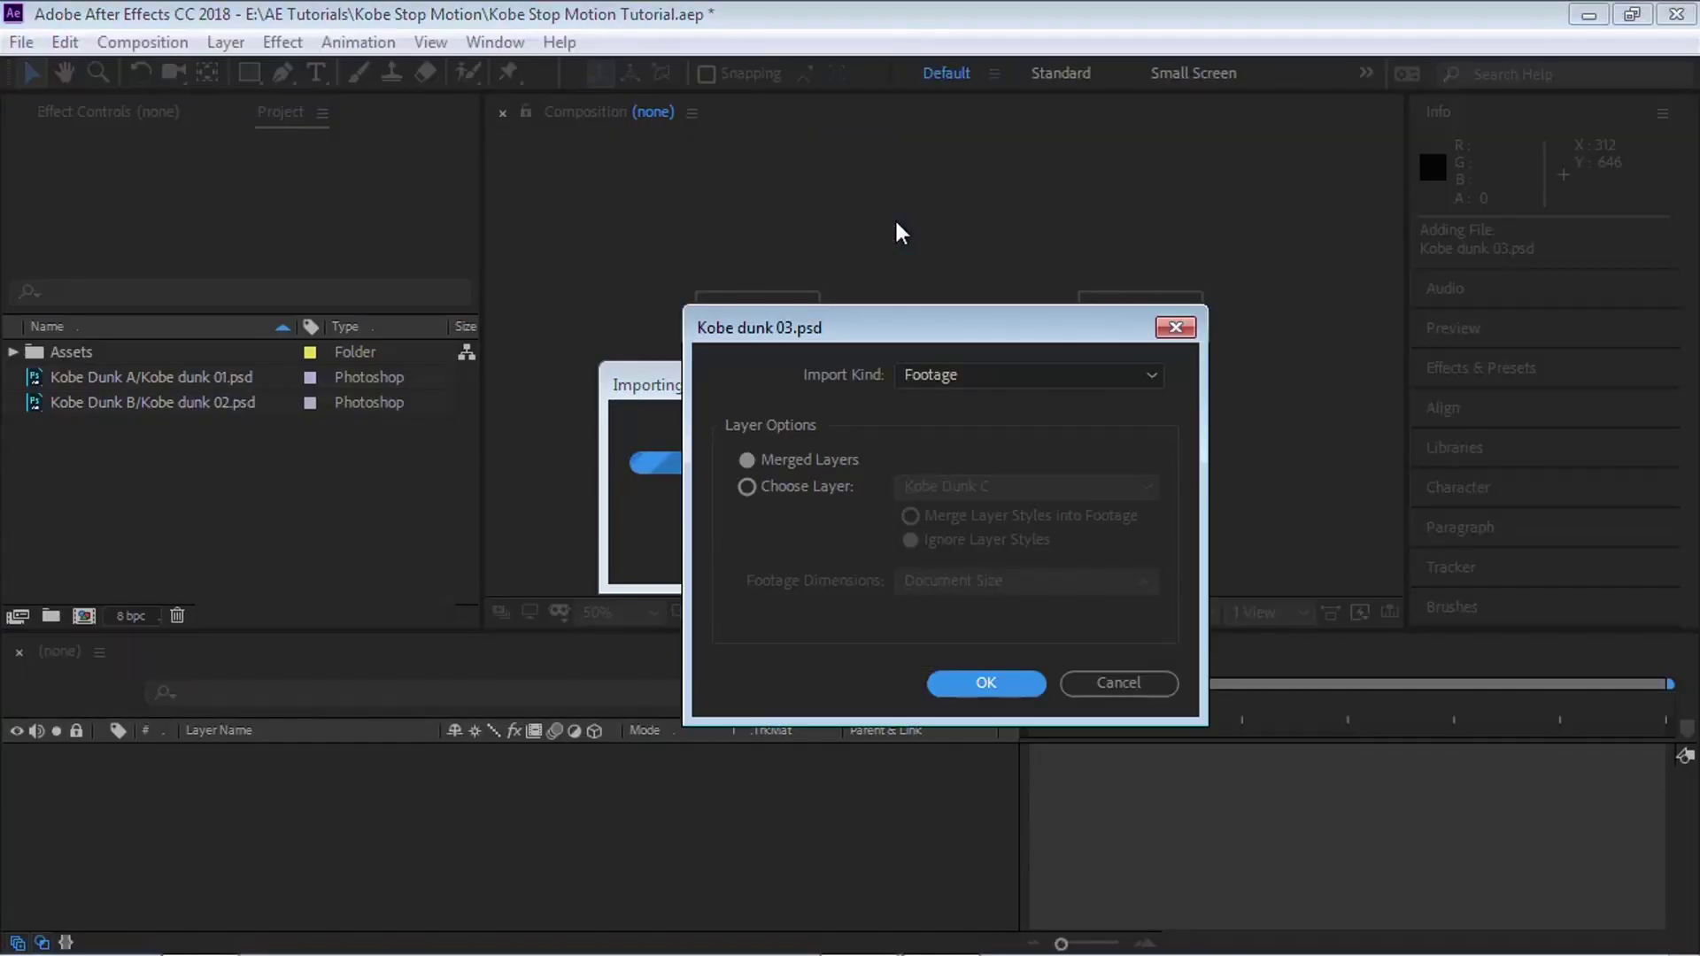
{"action": "left_click", "coordinate": [828, 490]}
{"action": "left_click", "coordinate": [986, 683]}
- Import Kobe dunk 04.psd as footage using only its Kobe Dunk D layer, and deselect the project items
{"action": "key", "text": "ctrl+i"}
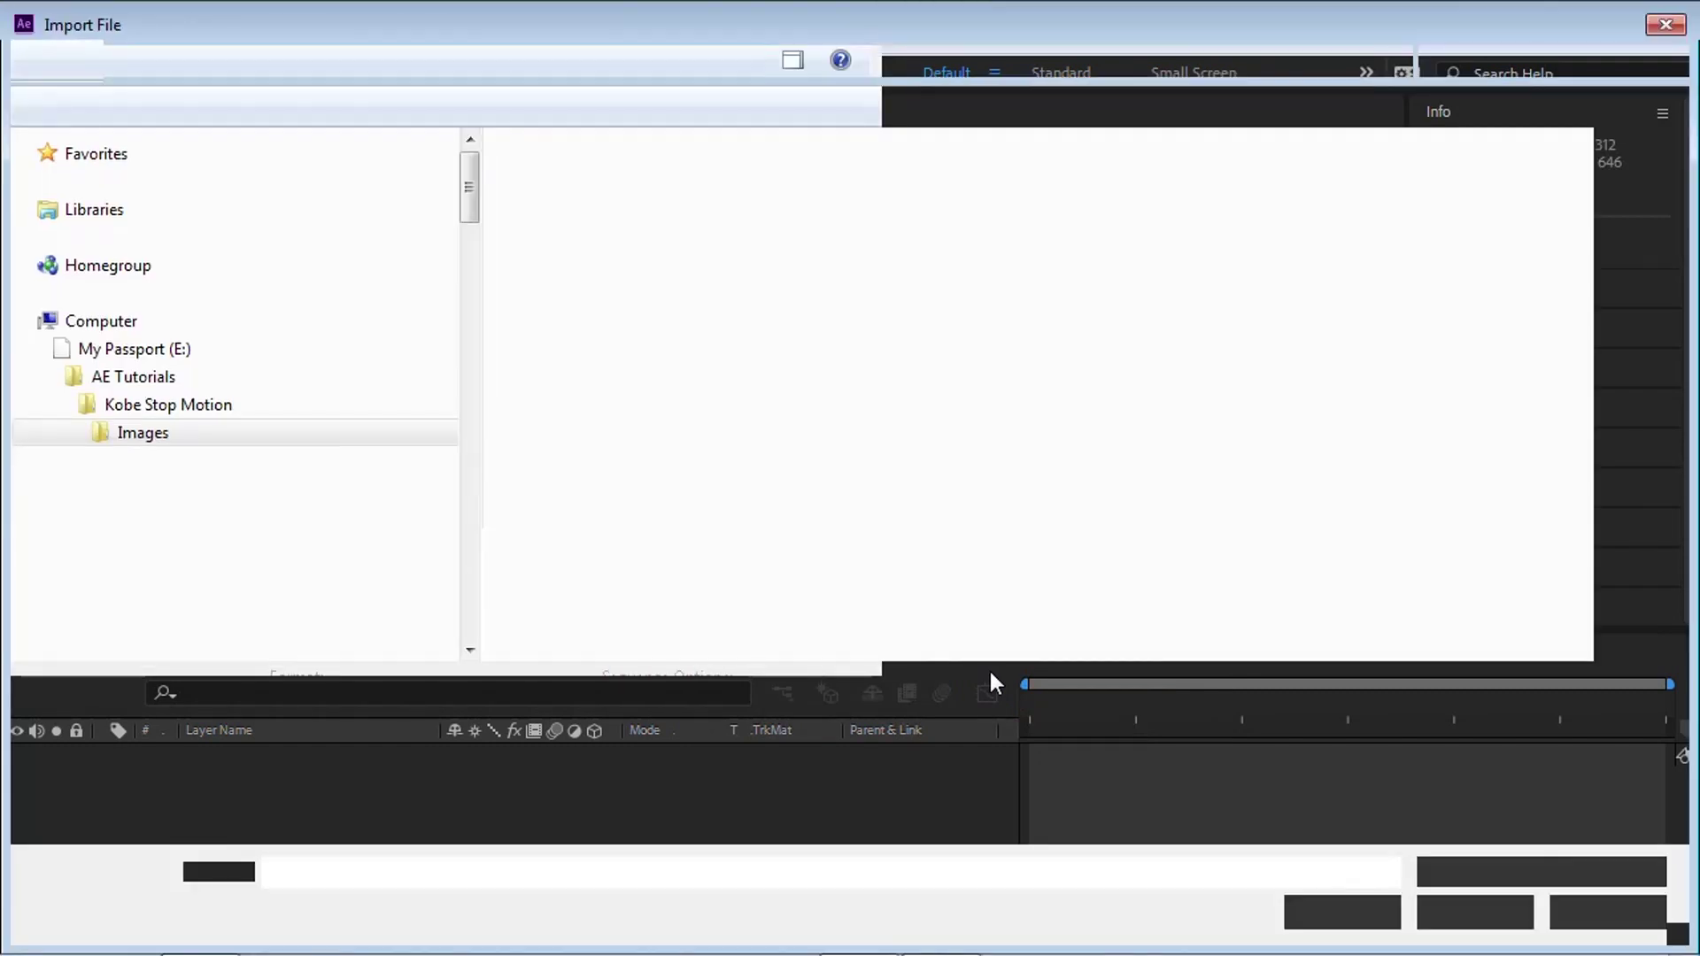
{"action": "left_click", "coordinate": [1037, 213]}
{"action": "left_click", "coordinate": [1473, 912]}
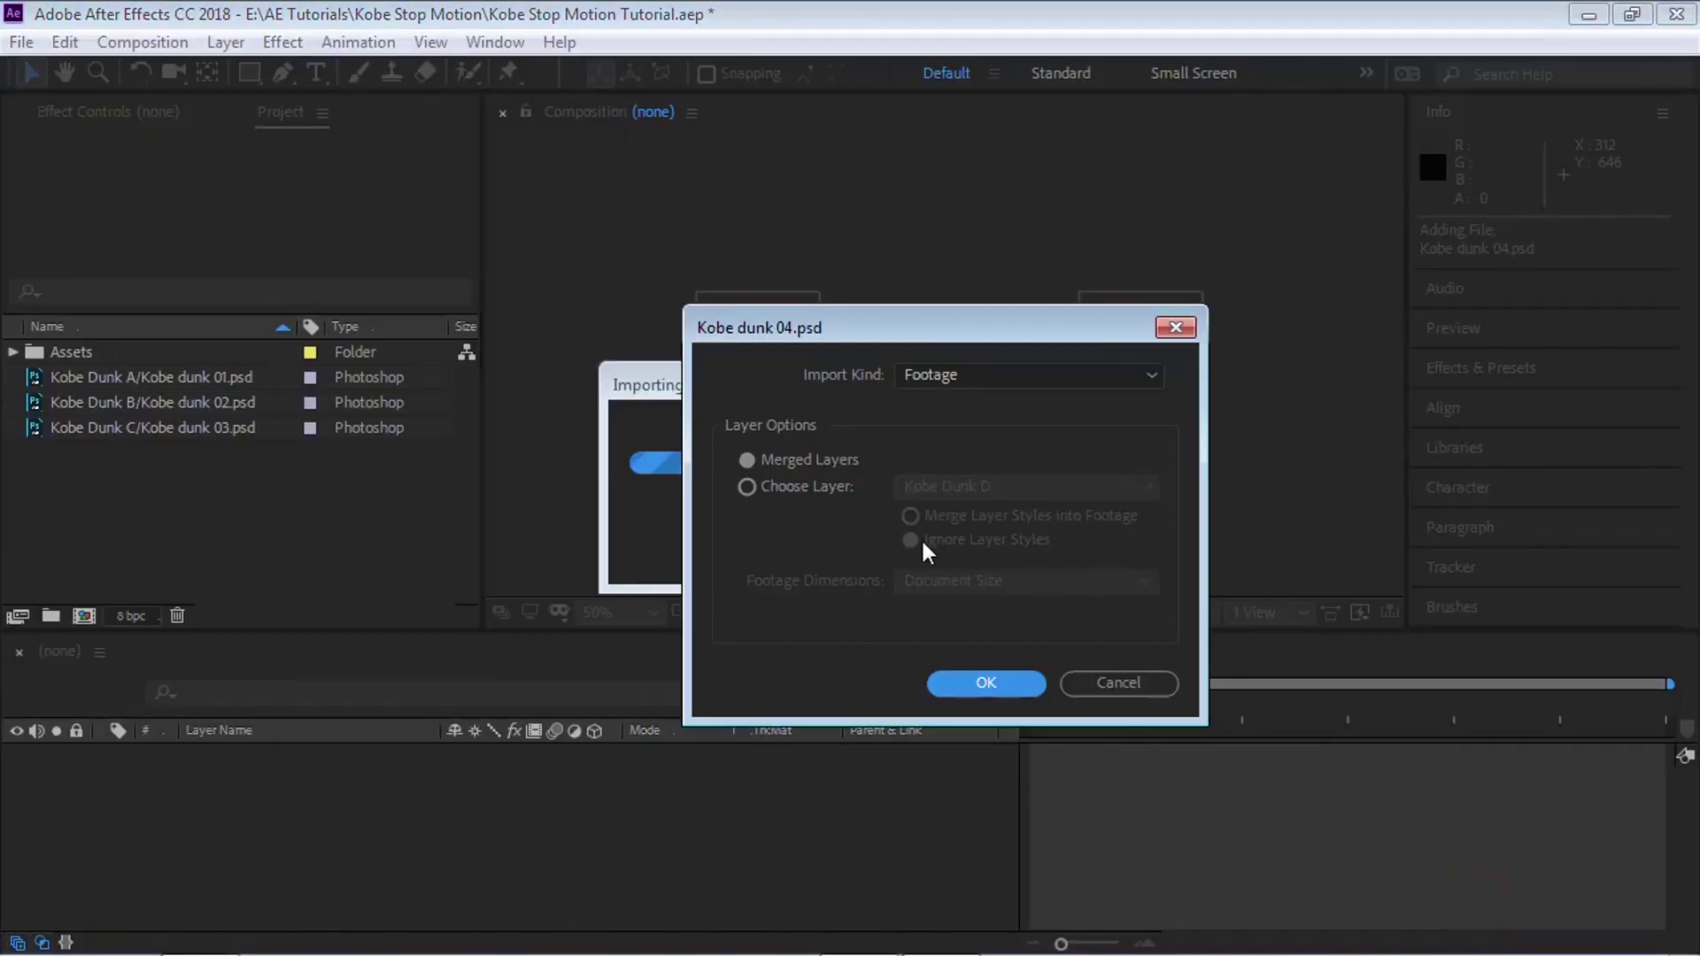
{"action": "left_click", "coordinate": [831, 486]}
{"action": "left_click", "coordinate": [994, 687]}
{"action": "left_click", "coordinate": [349, 522]}
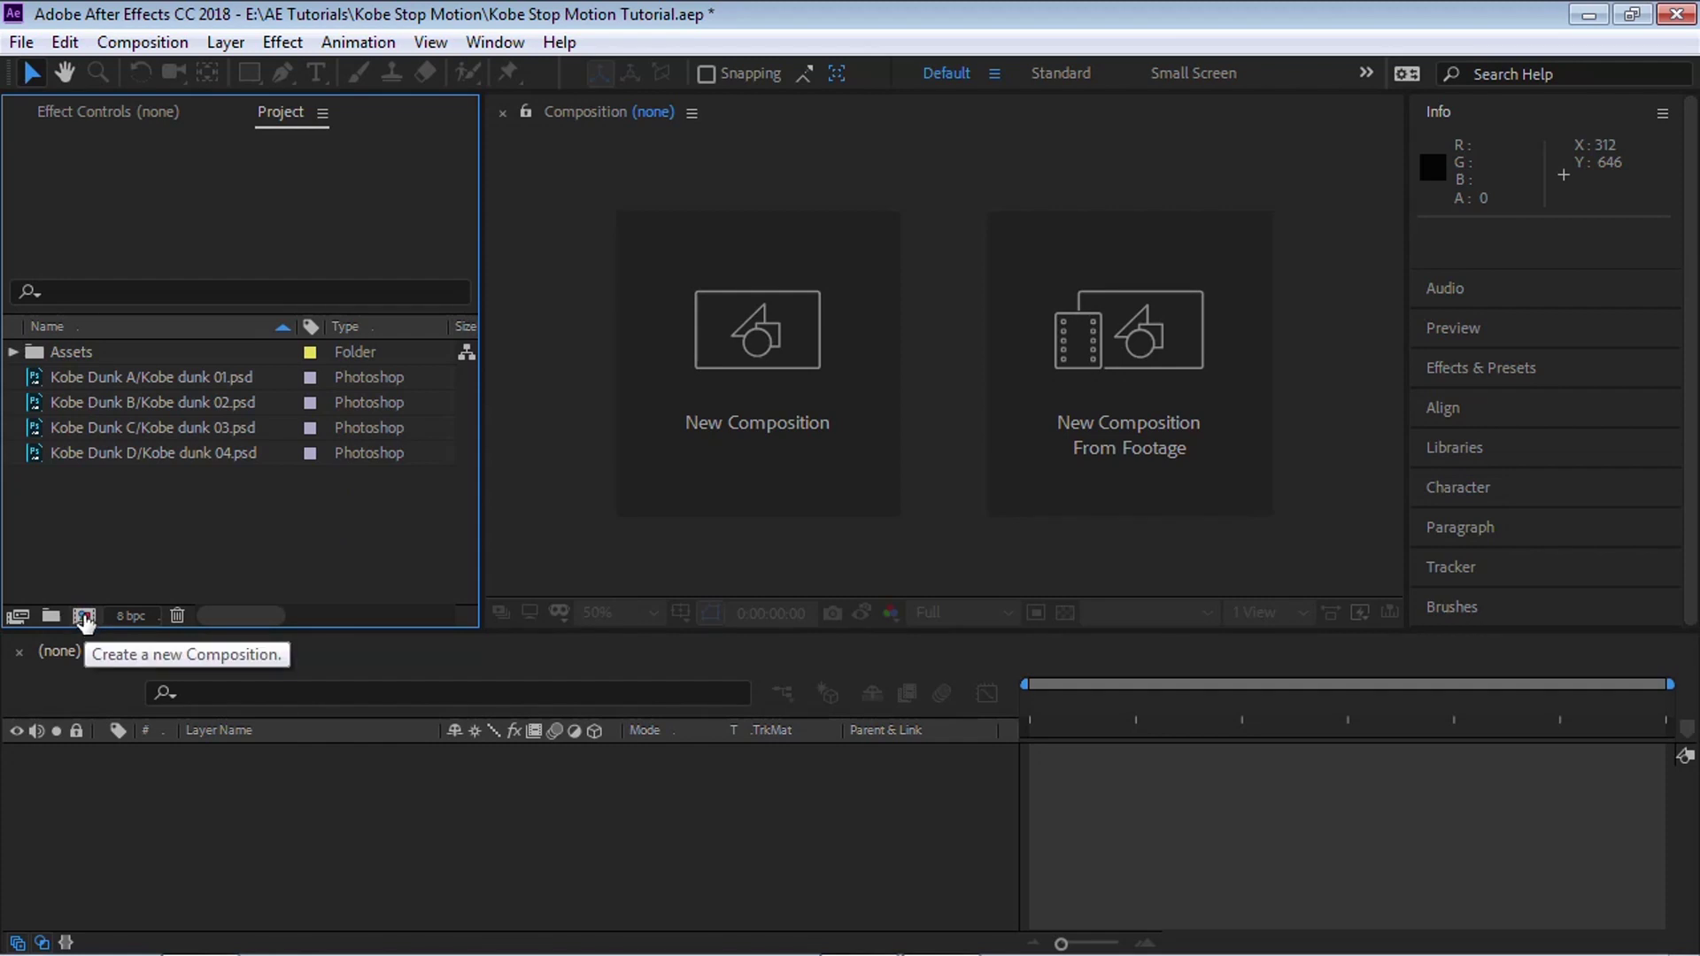
- Create a composition named Kobe Stop Motion at 1920 x 1080 px, 23.976 fps, 5 seconds long, with background color 638190
{"action": "left_click", "coordinate": [84, 617]}
{"action": "type", "text": "Kobe Stop Motion"}
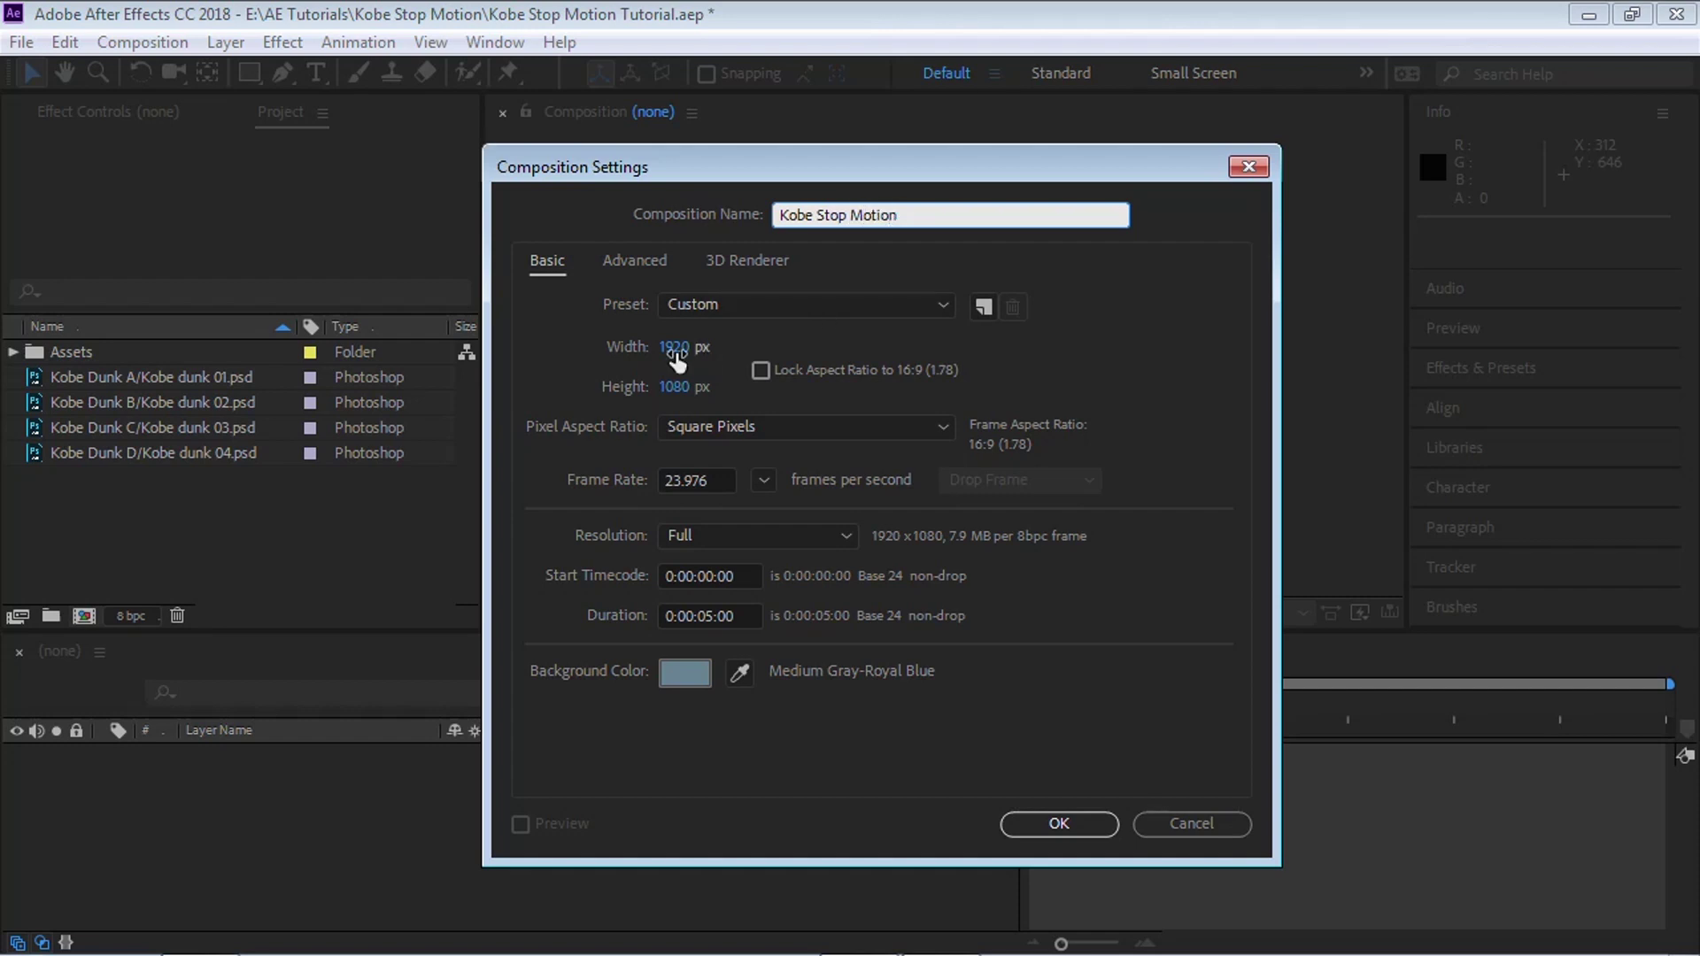
{"action": "left_click", "coordinate": [673, 348]}
{"action": "left_click", "coordinate": [677, 388]}
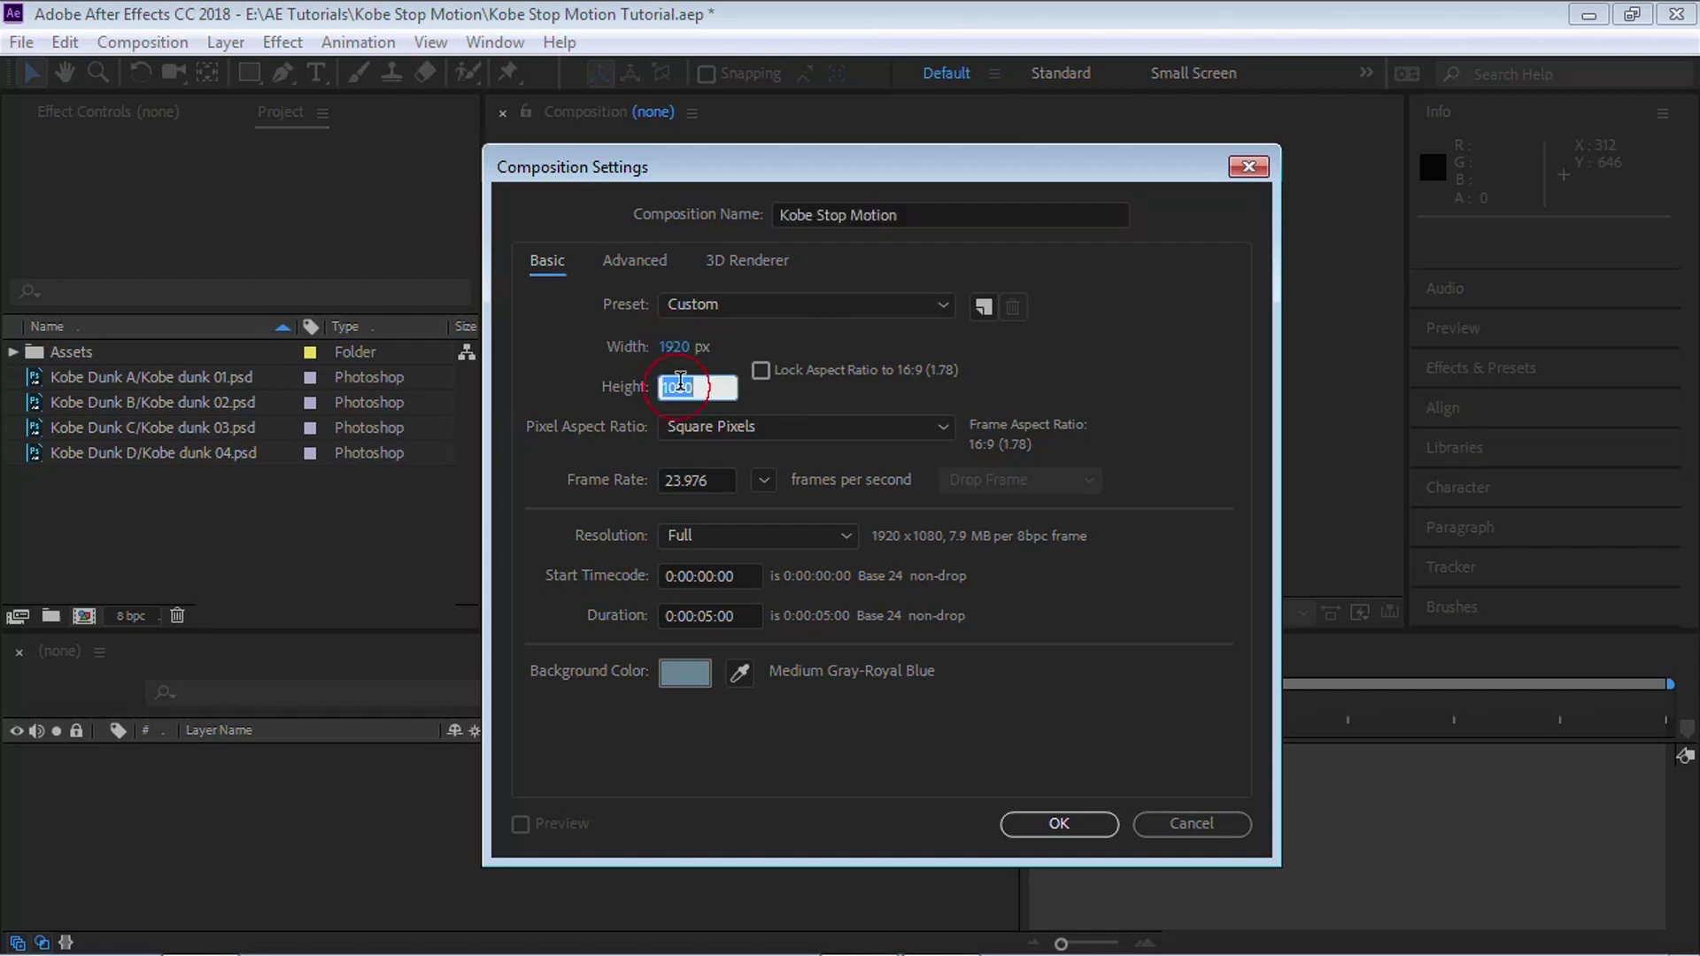
{"action": "left_click", "coordinate": [765, 481]}
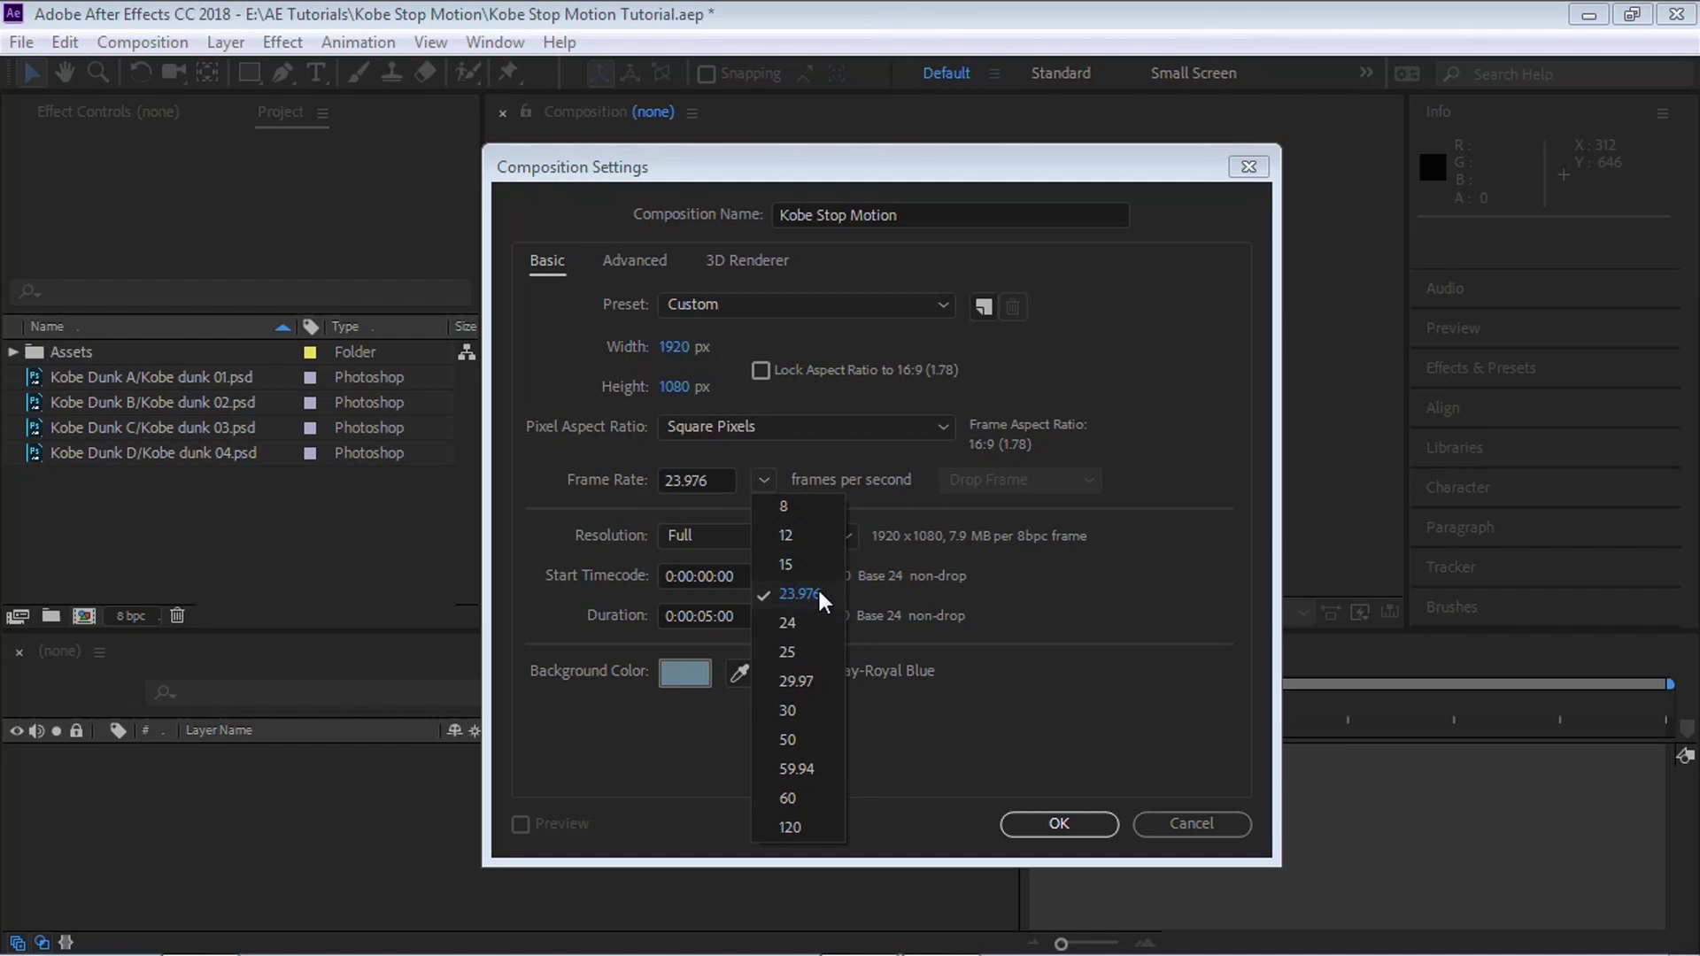
{"action": "left_click", "coordinate": [638, 621]}
{"action": "left_click", "coordinate": [748, 615]}
{"action": "left_click", "coordinate": [752, 620]}
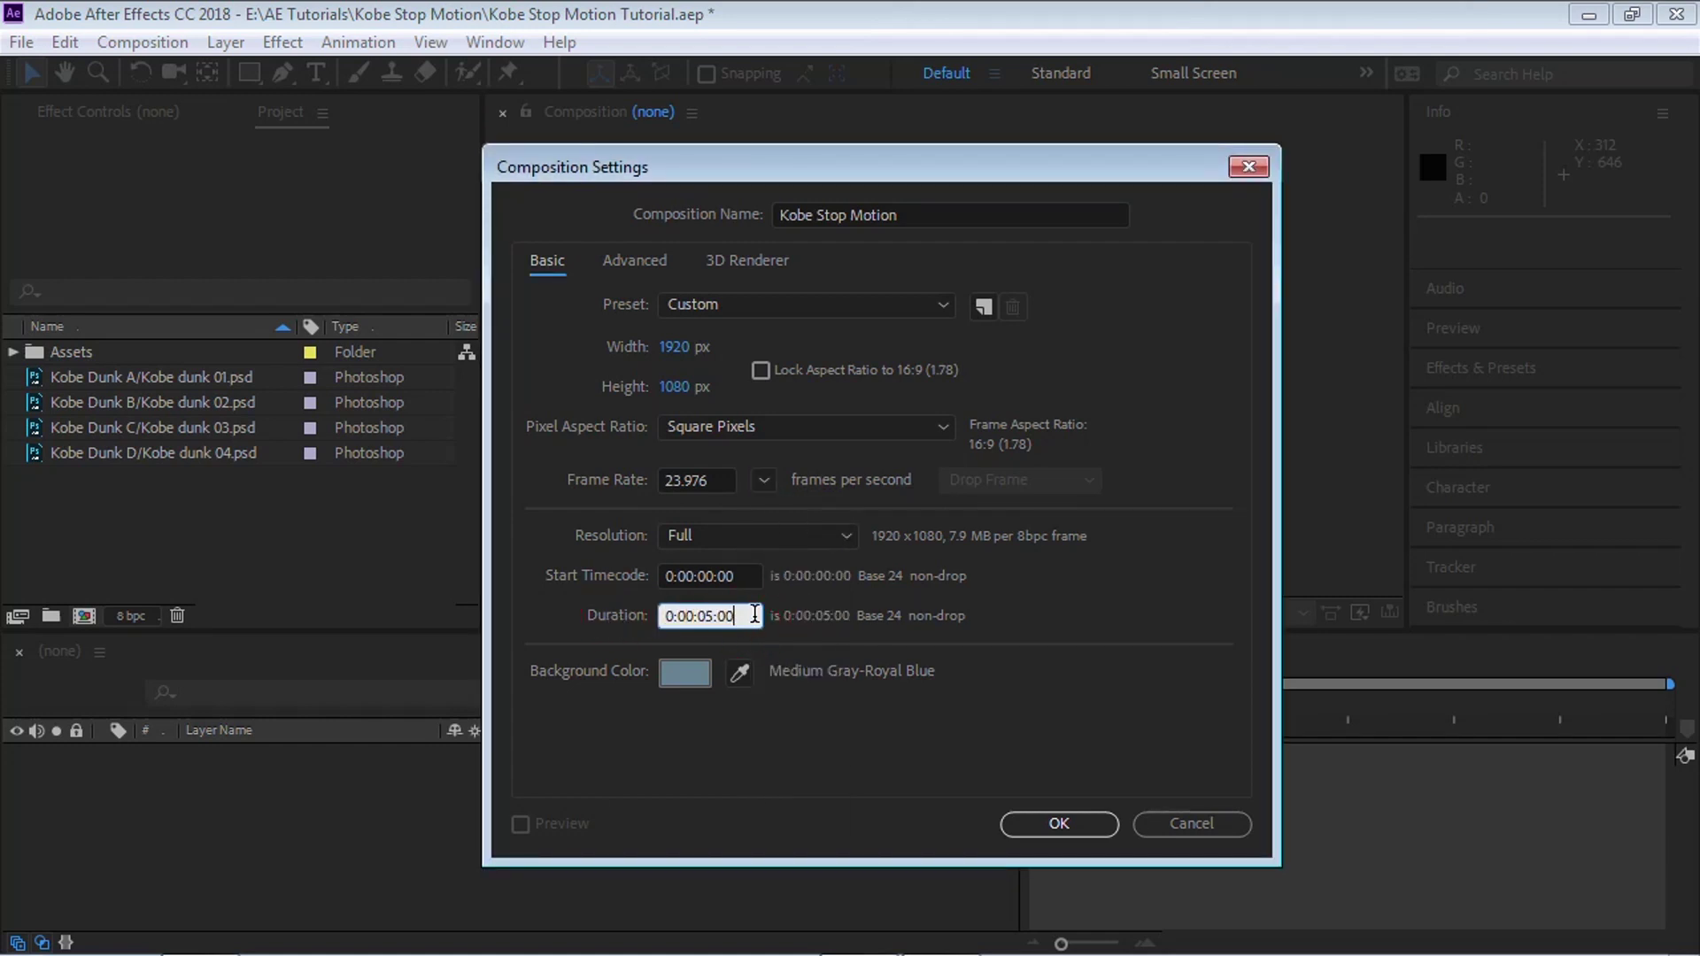
{"action": "left_click", "coordinate": [699, 681]}
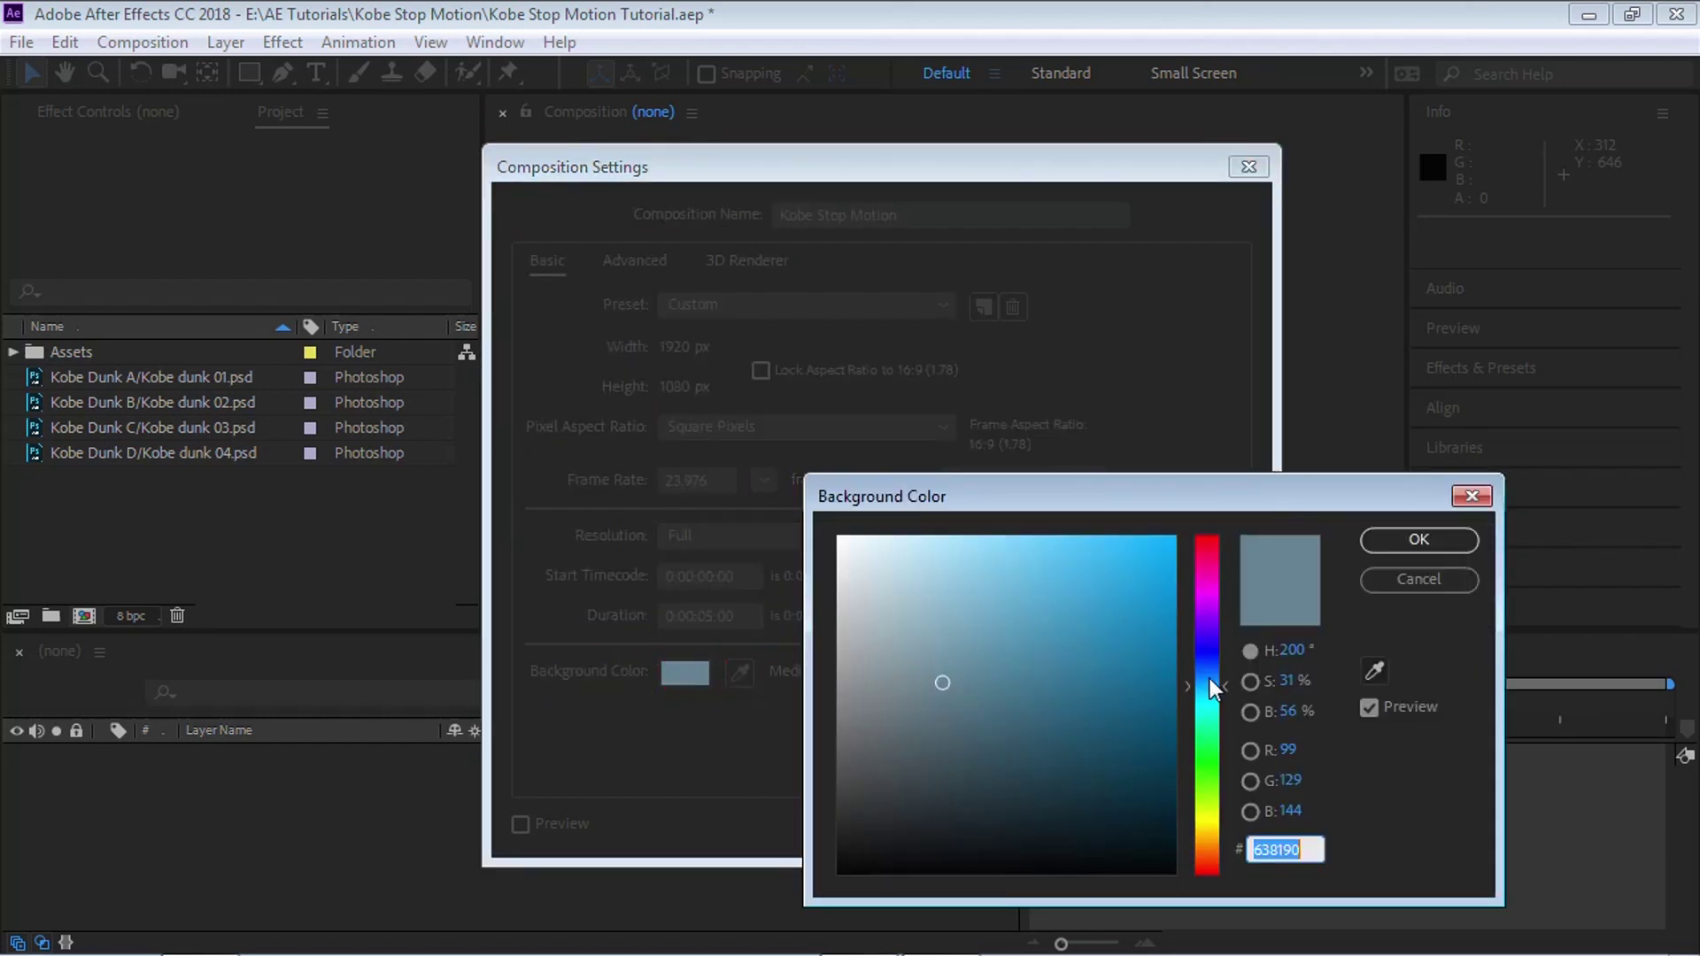
{"action": "left_click", "coordinate": [1439, 540]}
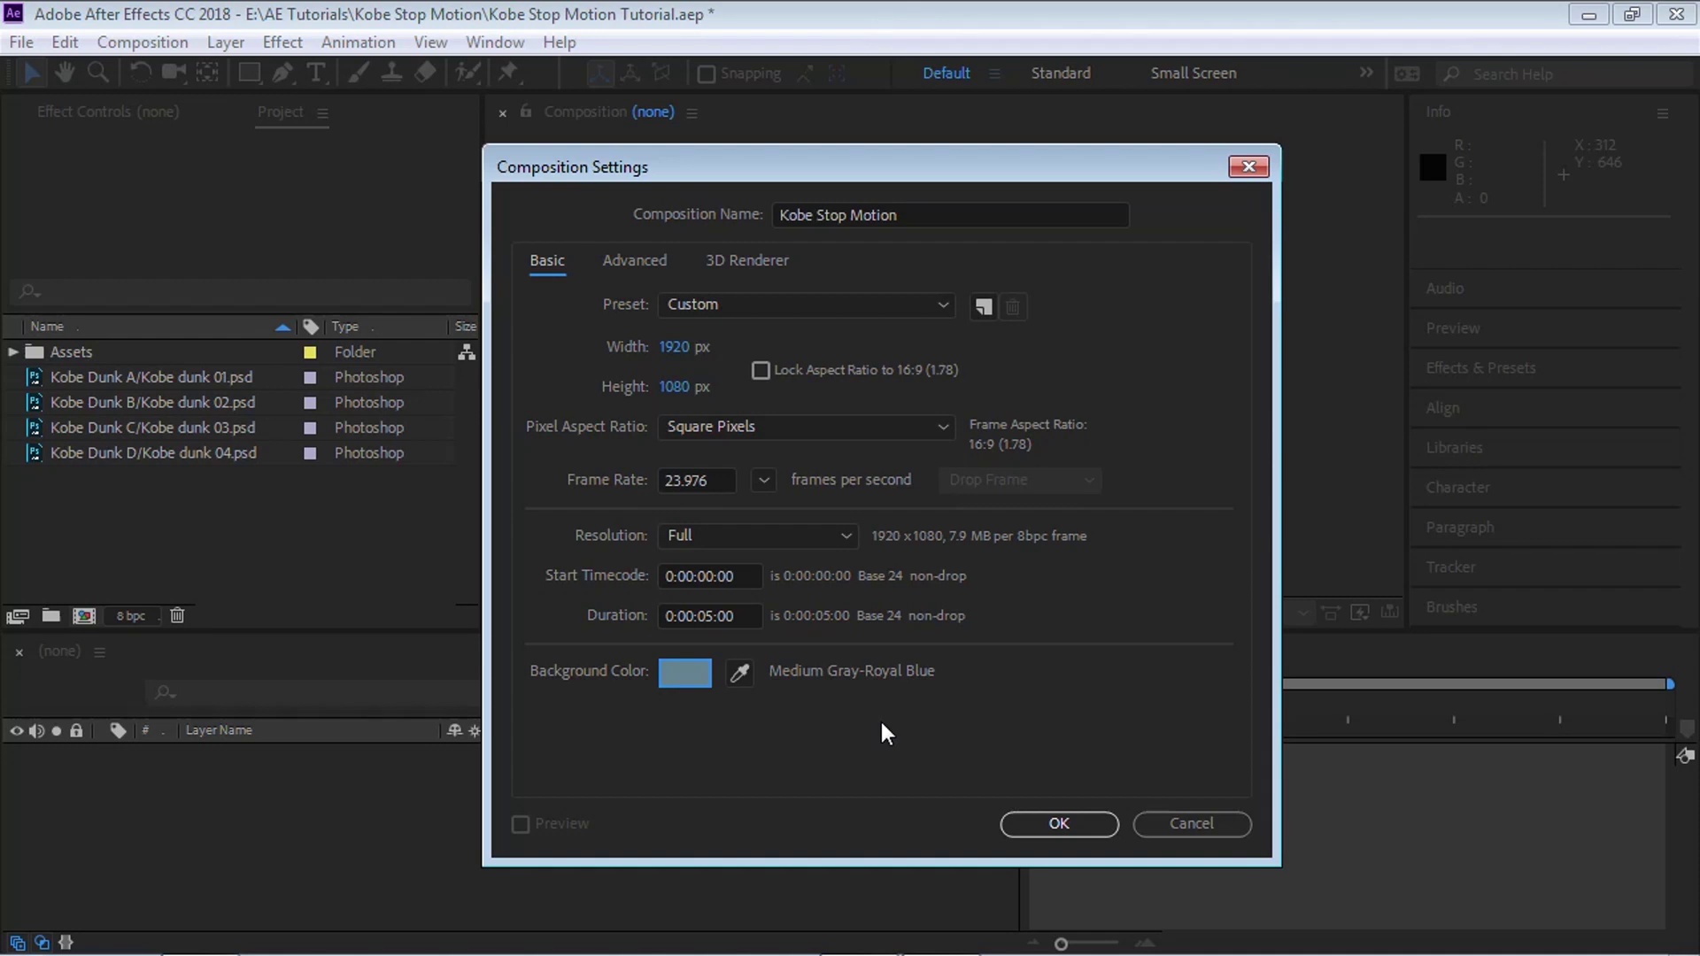
{"action": "left_click", "coordinate": [1062, 822]}
- Add the Kobe dunk 01.psd footage to the Kobe Stop Motion timeline and rename its layer Kobe A
{"action": "left_click", "coordinate": [90, 377]}
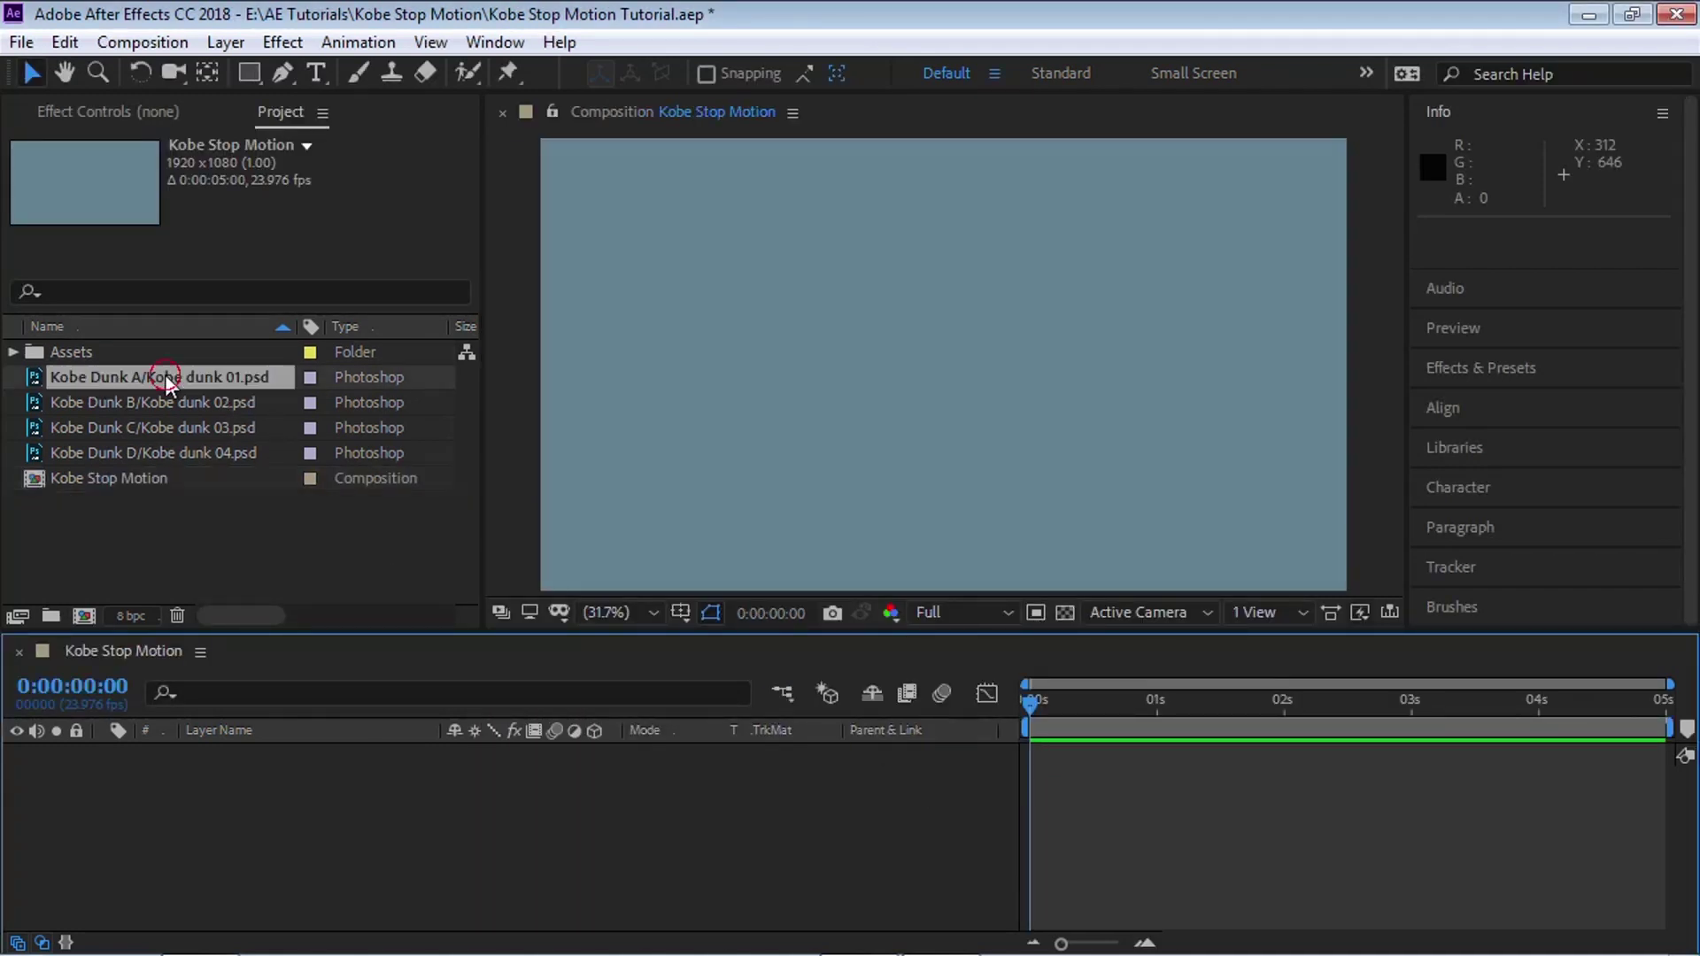
{"action": "left_click_drag", "start_coordinate": [238, 382], "coordinate": [325, 836]}
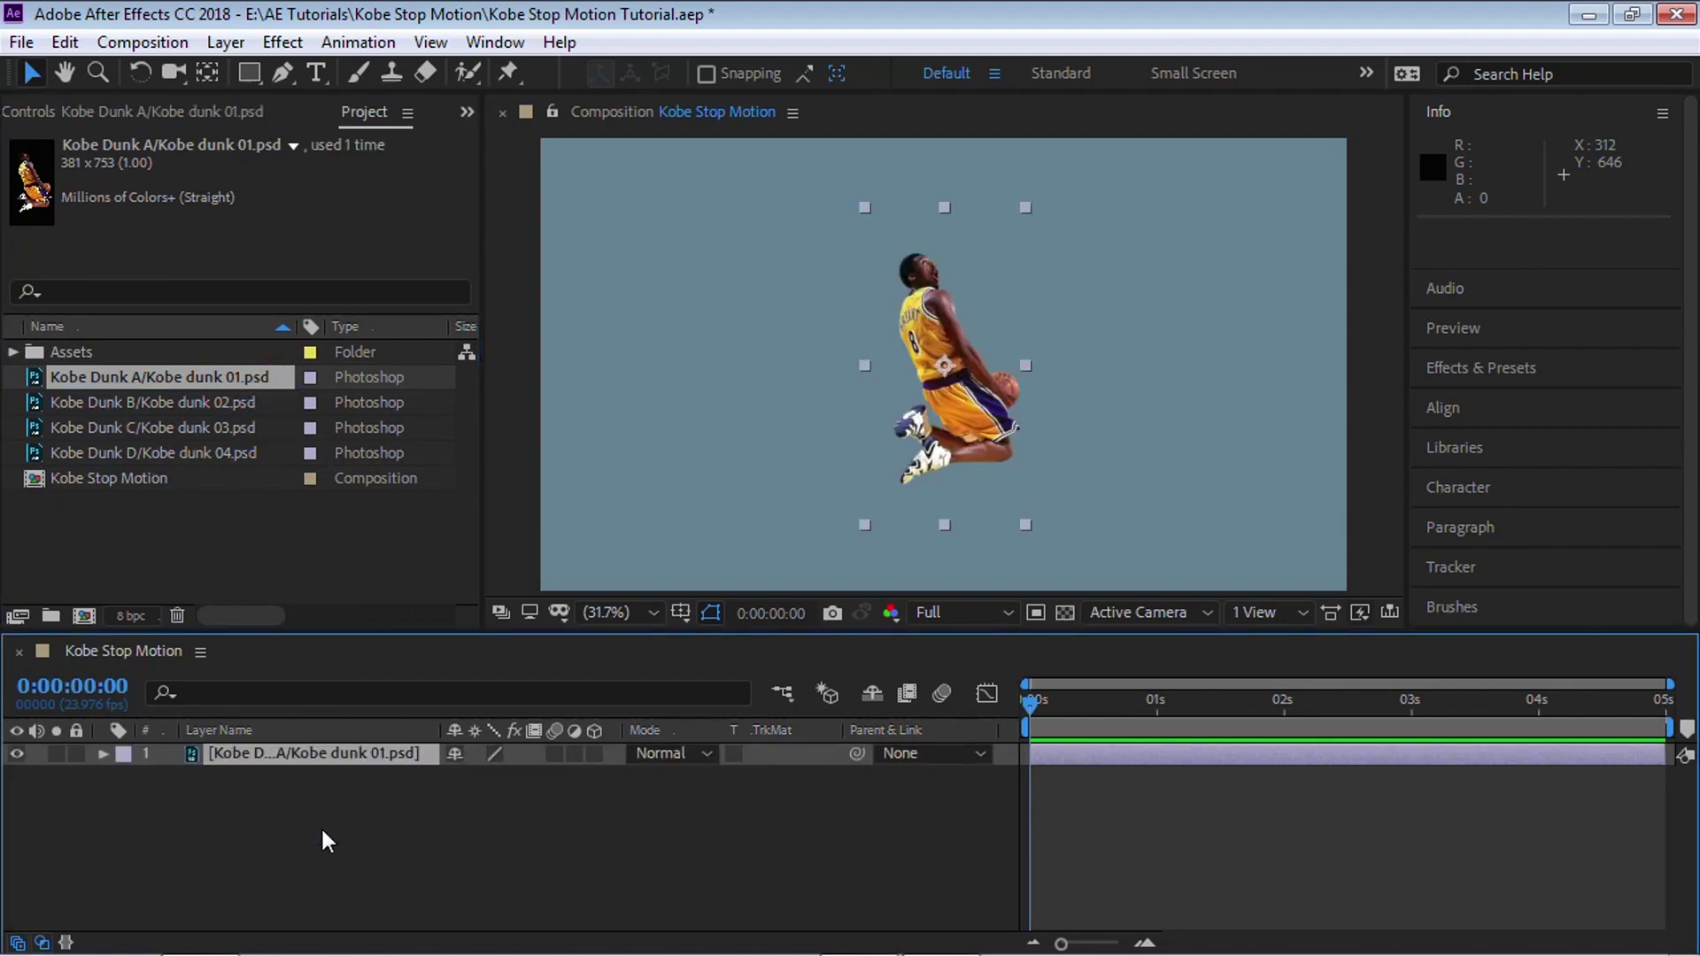
{"action": "key", "text": "Return"}
{"action": "type", "text": "Ko"}
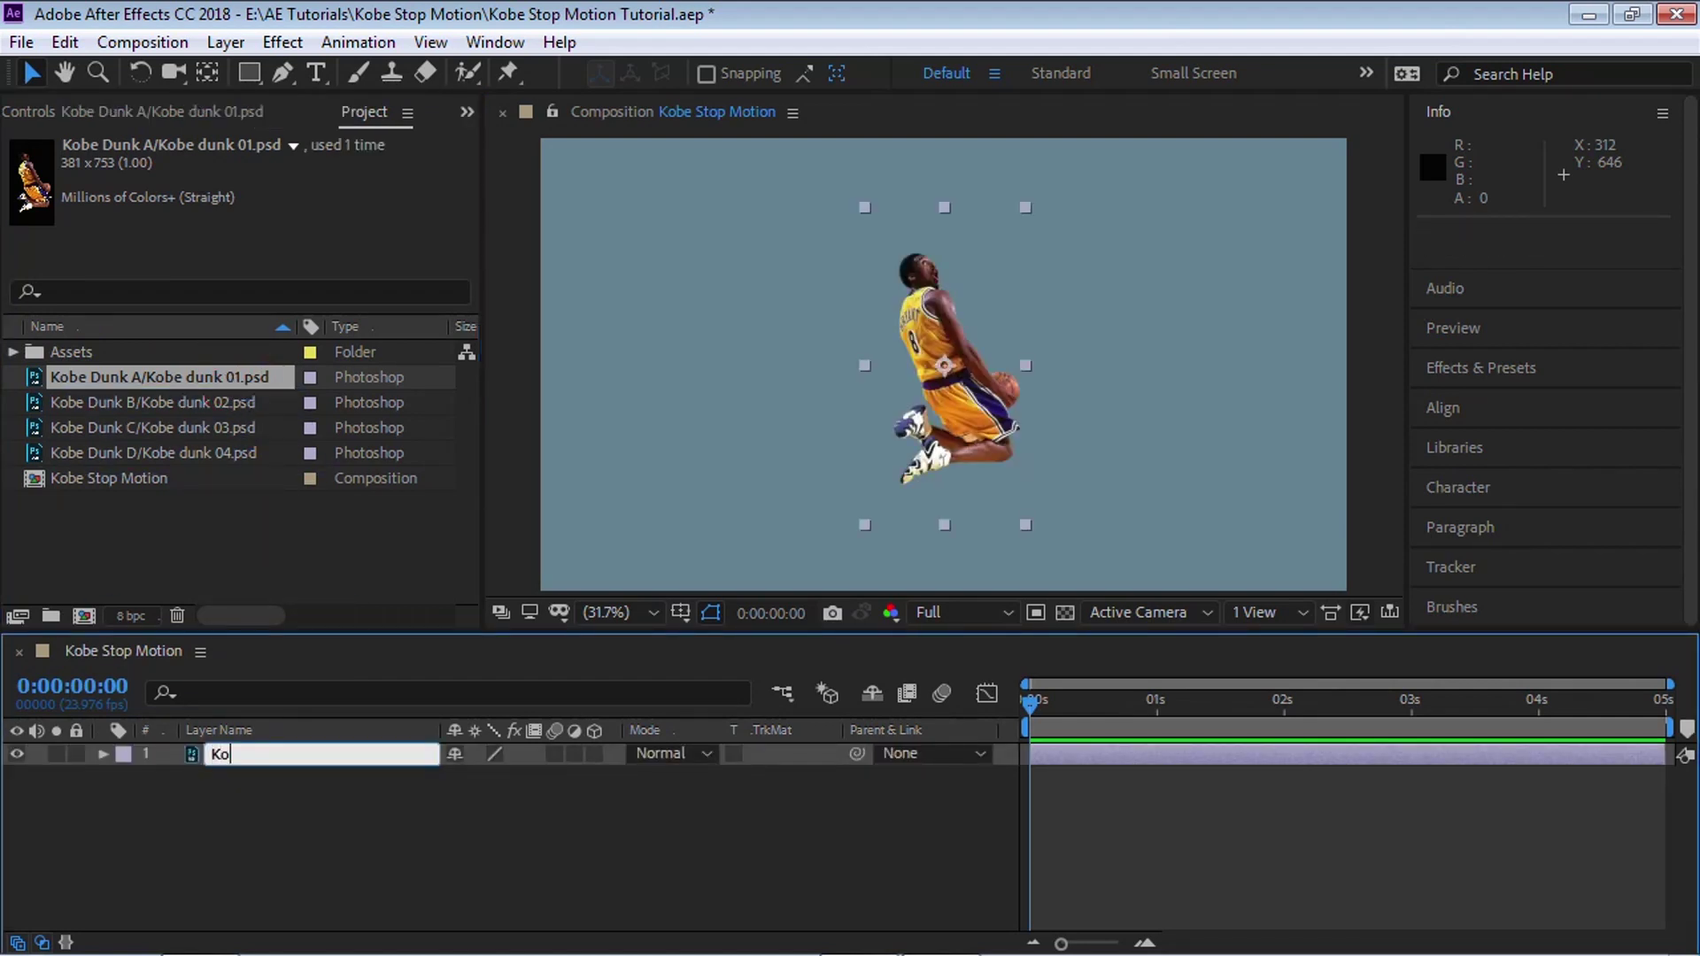
{"action": "type", "text": "be A"}
{"action": "key", "text": "Return"}
- Move the Kobe A layer to the lower-left area of the frame, at about 246, 755
{"action": "left_click_drag", "start_coordinate": [960, 406], "coordinate": [660, 497]}
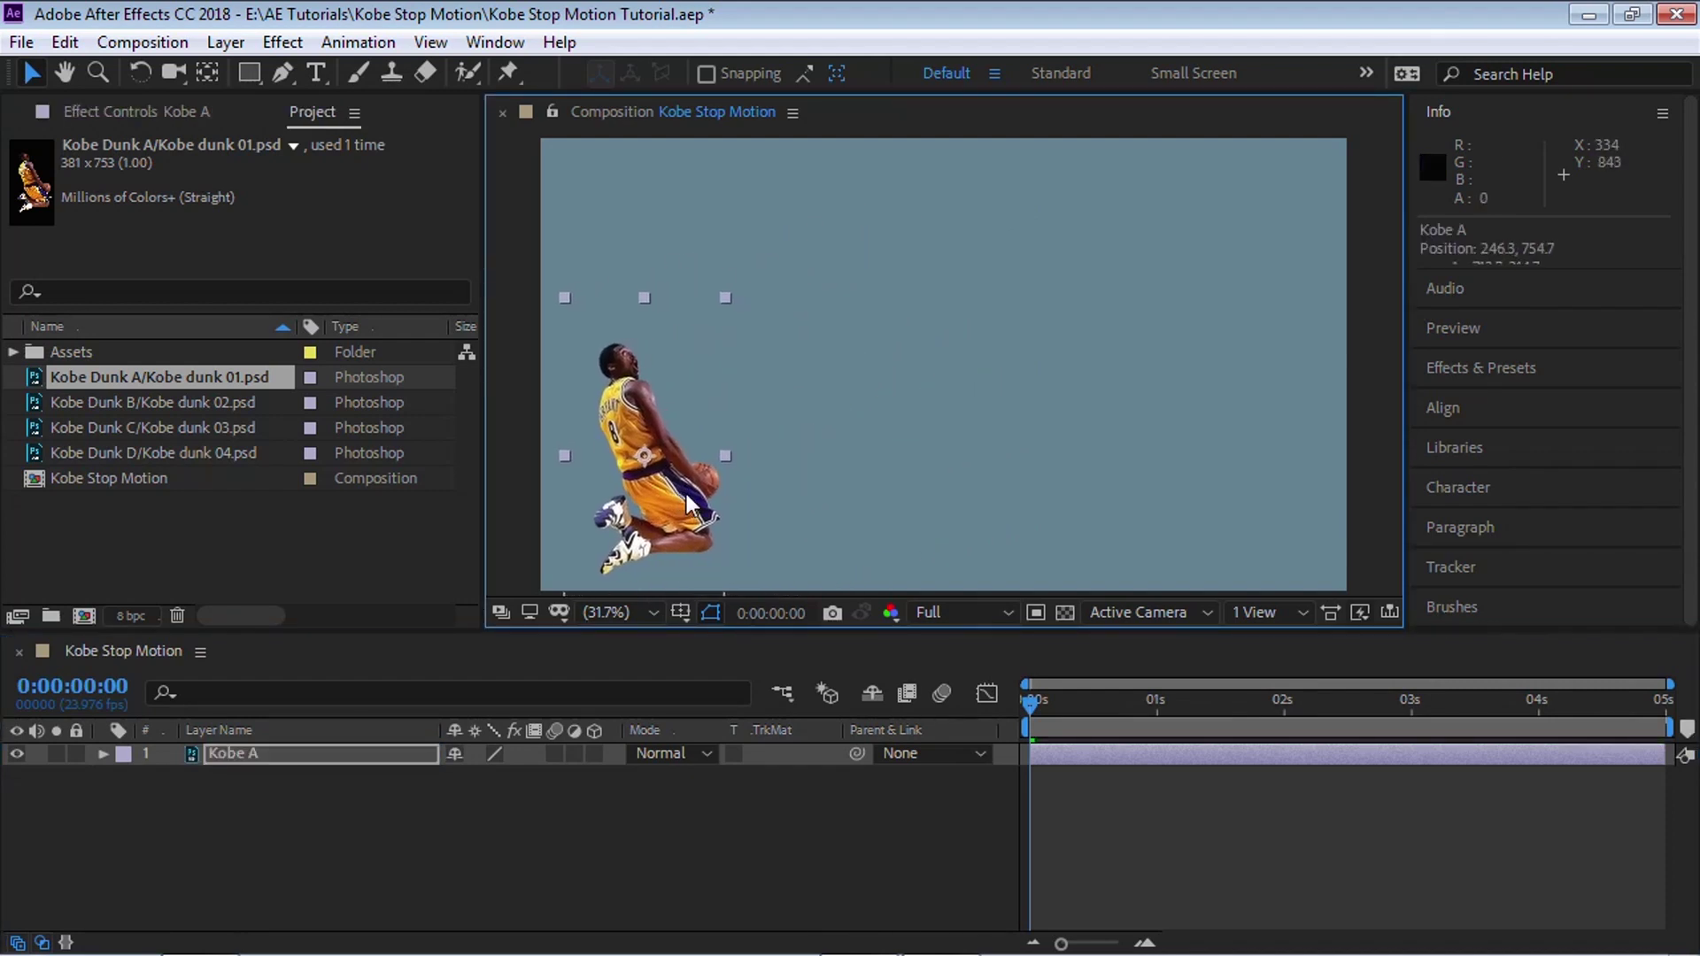
- Add the Kobe dunk 02.psd footage to the timeline, rename its layer Kobe B, and move the figure close beside Kobe A in the frame
{"action": "left_click_drag", "start_coordinate": [203, 402], "coordinate": [342, 753]}
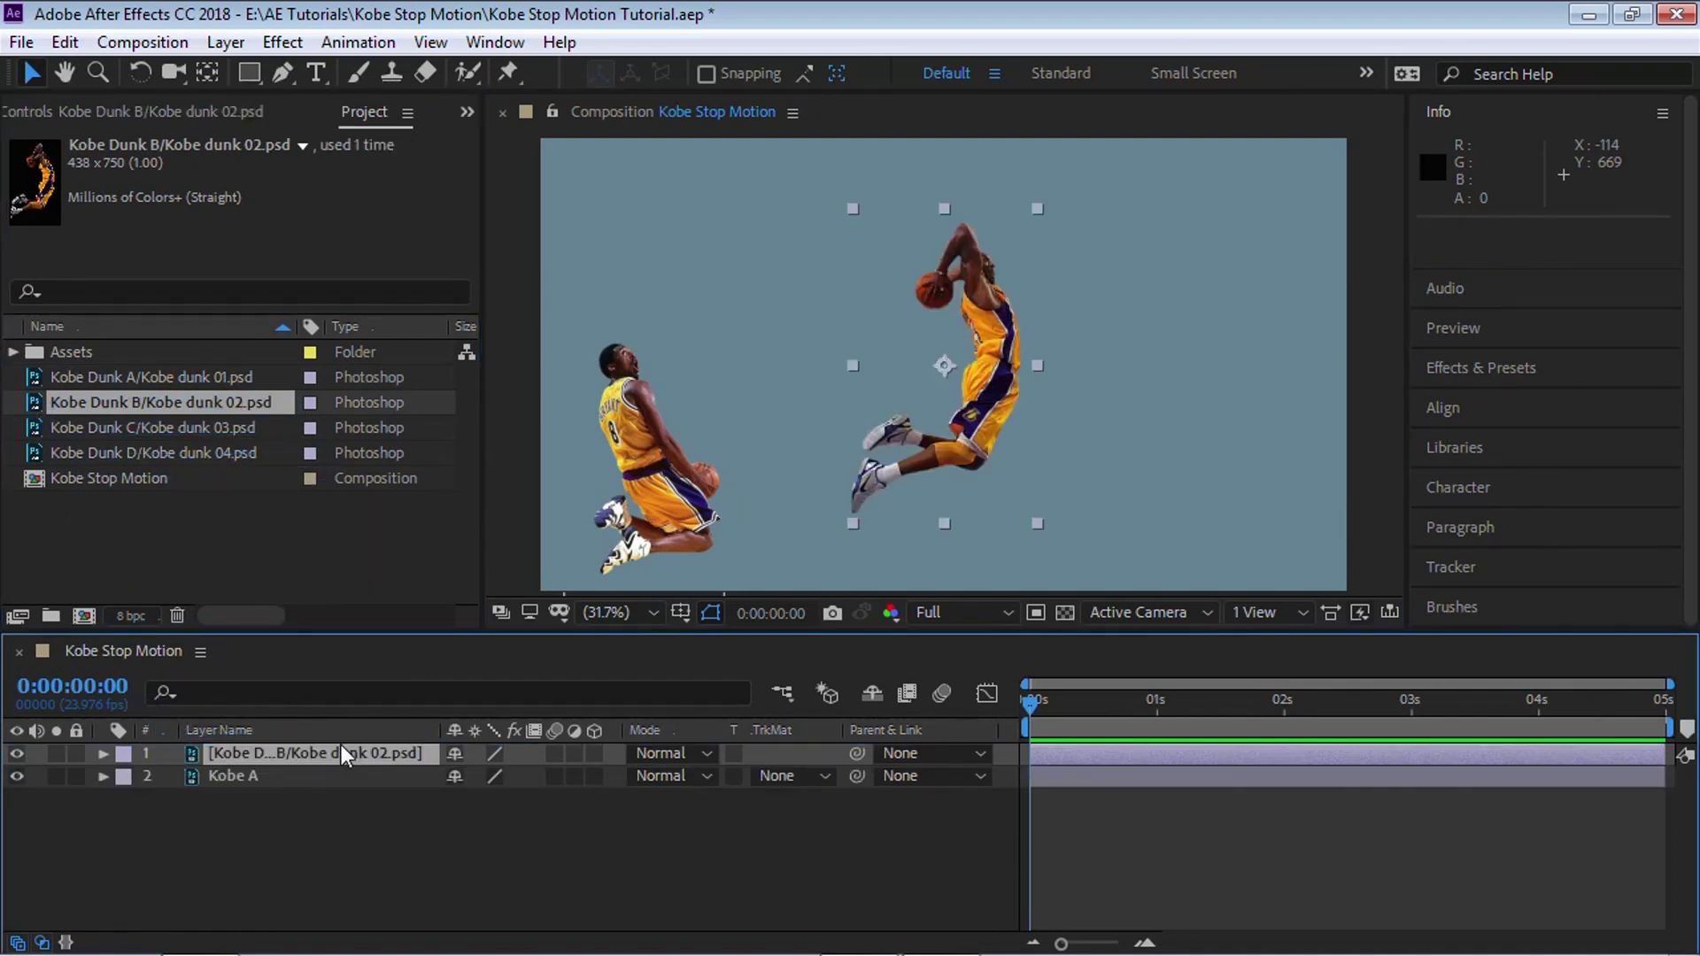
{"action": "key", "text": "Return"}
{"action": "type", "text": "Kobe B"}
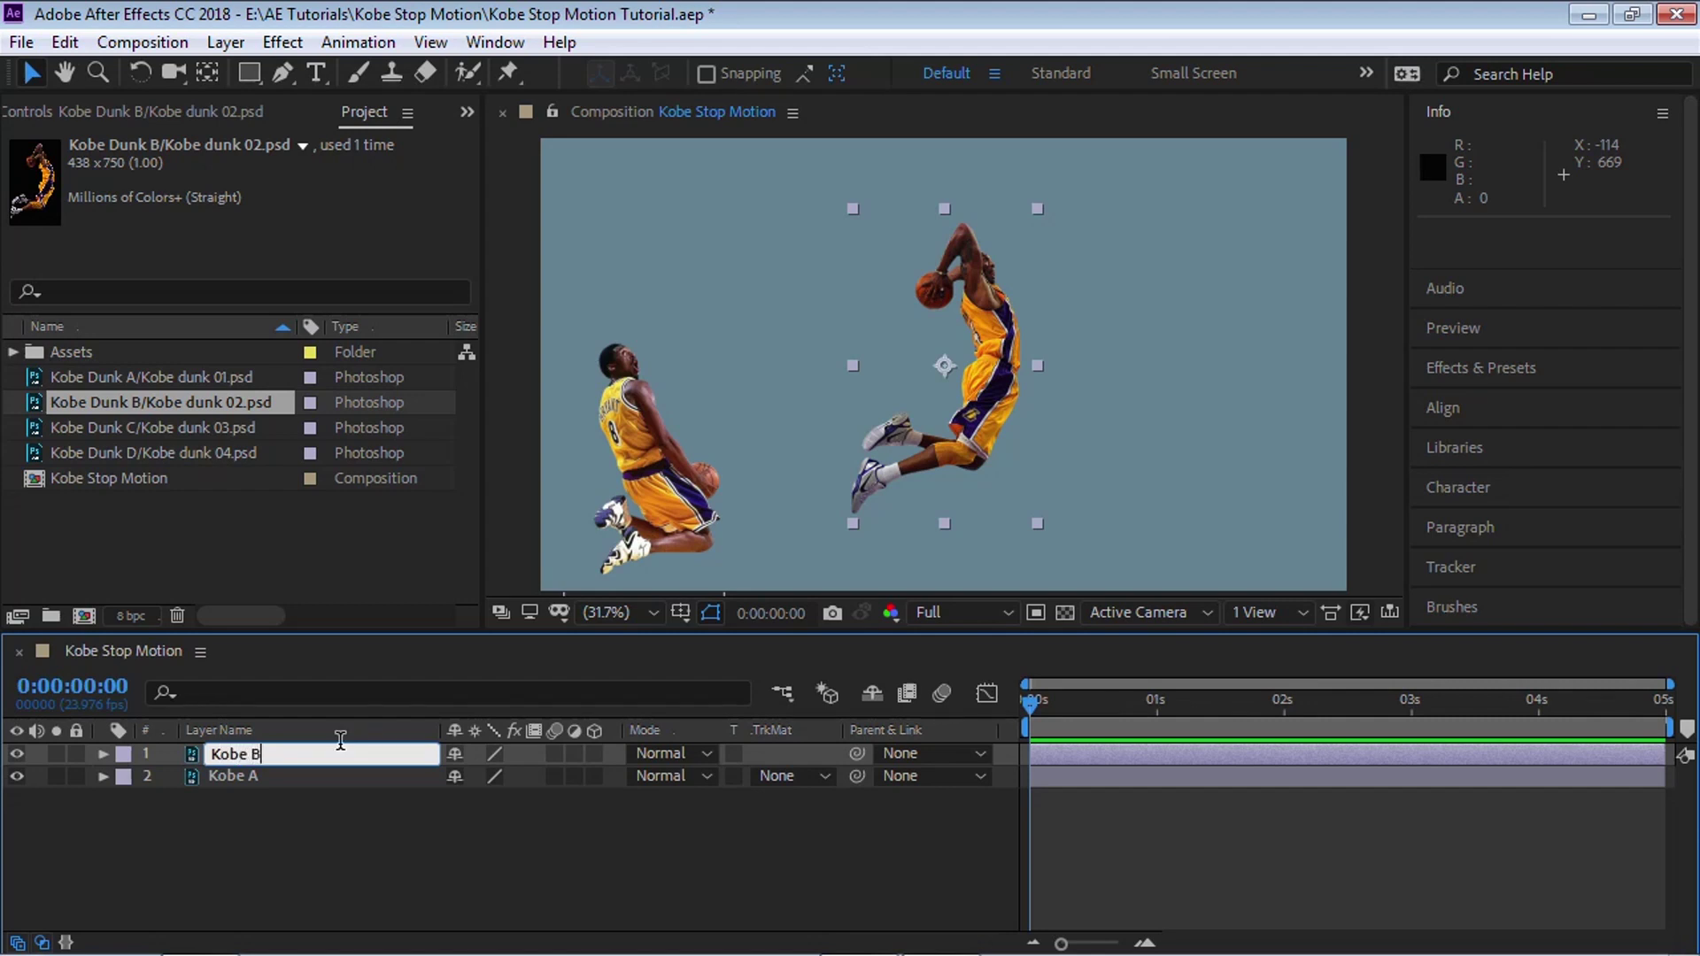
{"action": "key", "text": "Return"}
{"action": "left_click_drag", "start_coordinate": [990, 406], "coordinate": [847, 416]}
- Add the Kobe dunk 03.psd footage as the top layer, rename it Kobe C, and shift the figure rightward, clear of Kobe B
{"action": "left_click_drag", "start_coordinate": [202, 428], "coordinate": [336, 756]}
{"action": "key", "text": "Return"}
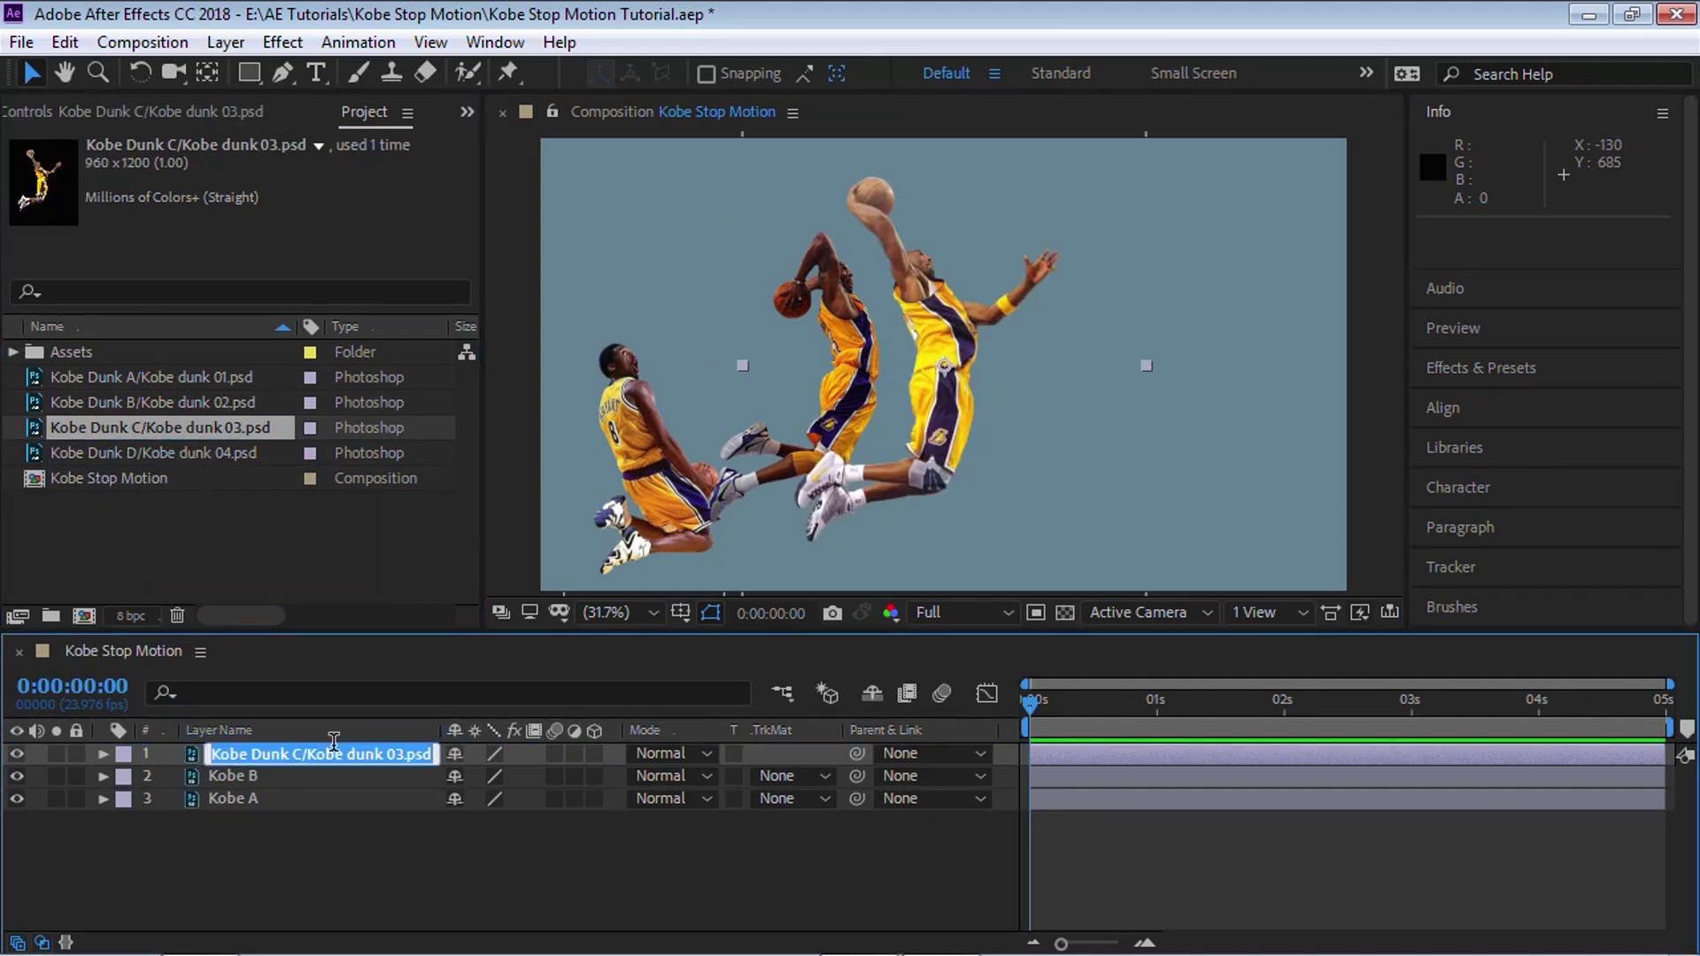
{"action": "type", "text": "Kobe C"}
{"action": "key", "text": "Return"}
{"action": "left_click_drag", "start_coordinate": [948, 424], "coordinate": [1018, 416]}
- Add the Kobe dunk 04.psd footage as the top layer, rename it Kobe D, and move it to about 1806, 316
{"action": "left_click_drag", "start_coordinate": [203, 453], "coordinate": [352, 753]}
{"action": "key", "text": "Return"}
{"action": "type", "text": "Kobe D"}
{"action": "key", "text": "Return"}
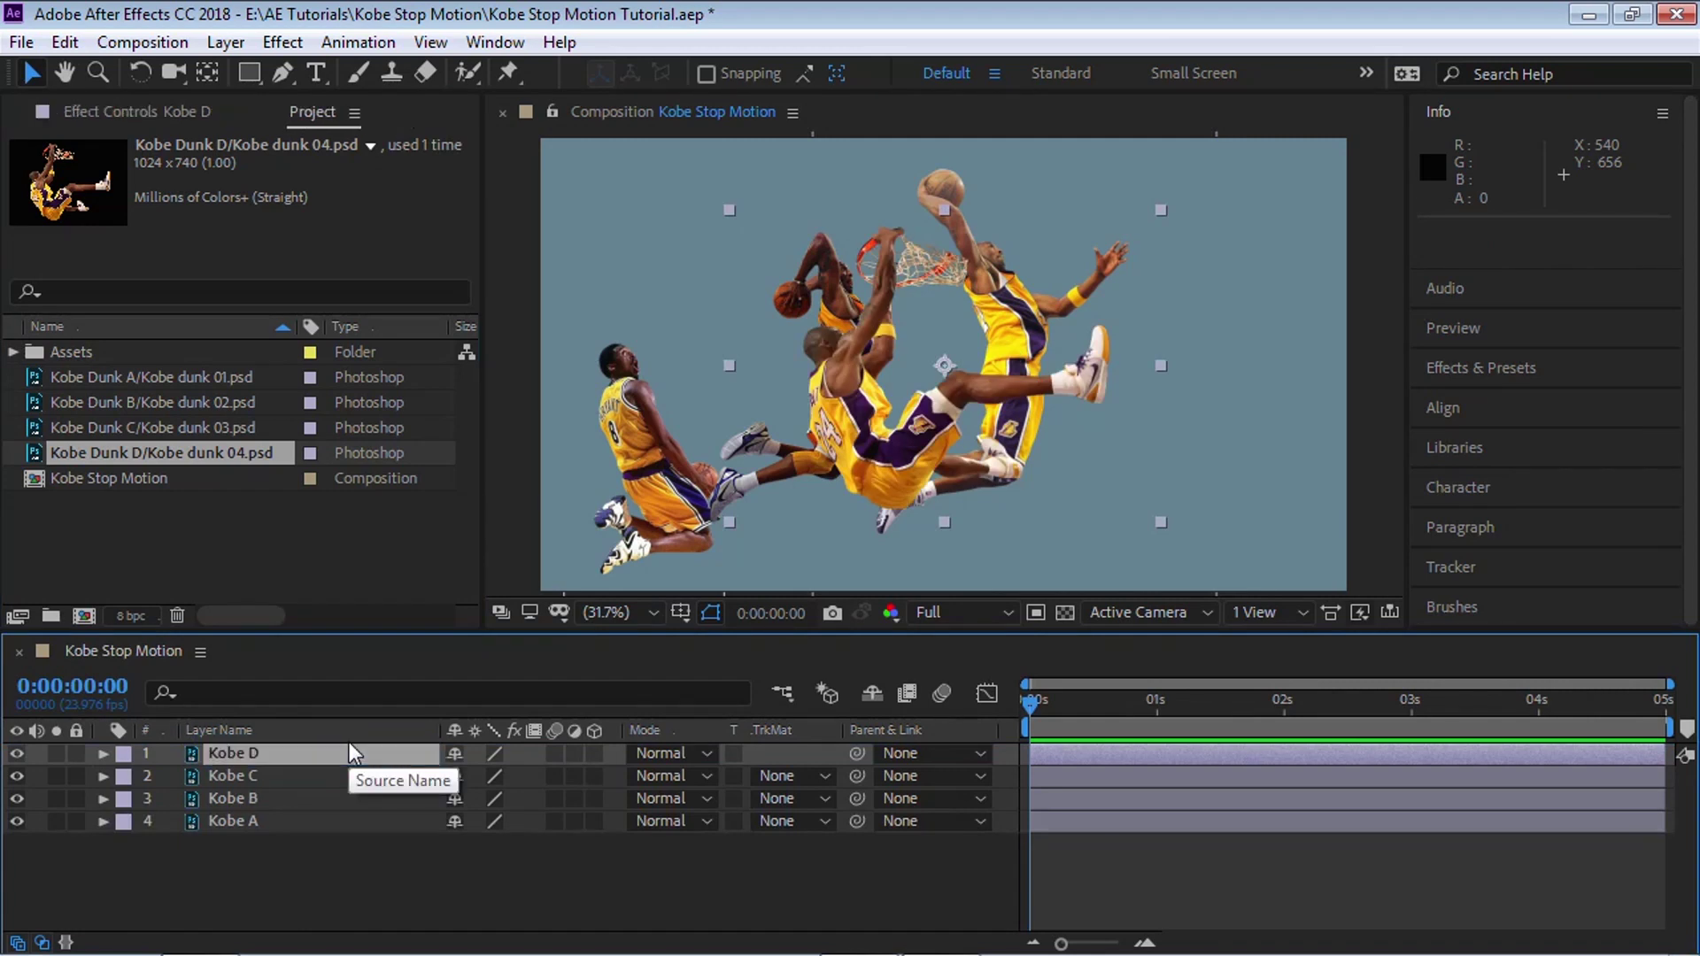
{"action": "left_click_drag", "start_coordinate": [909, 403], "coordinate": [1221, 320]}
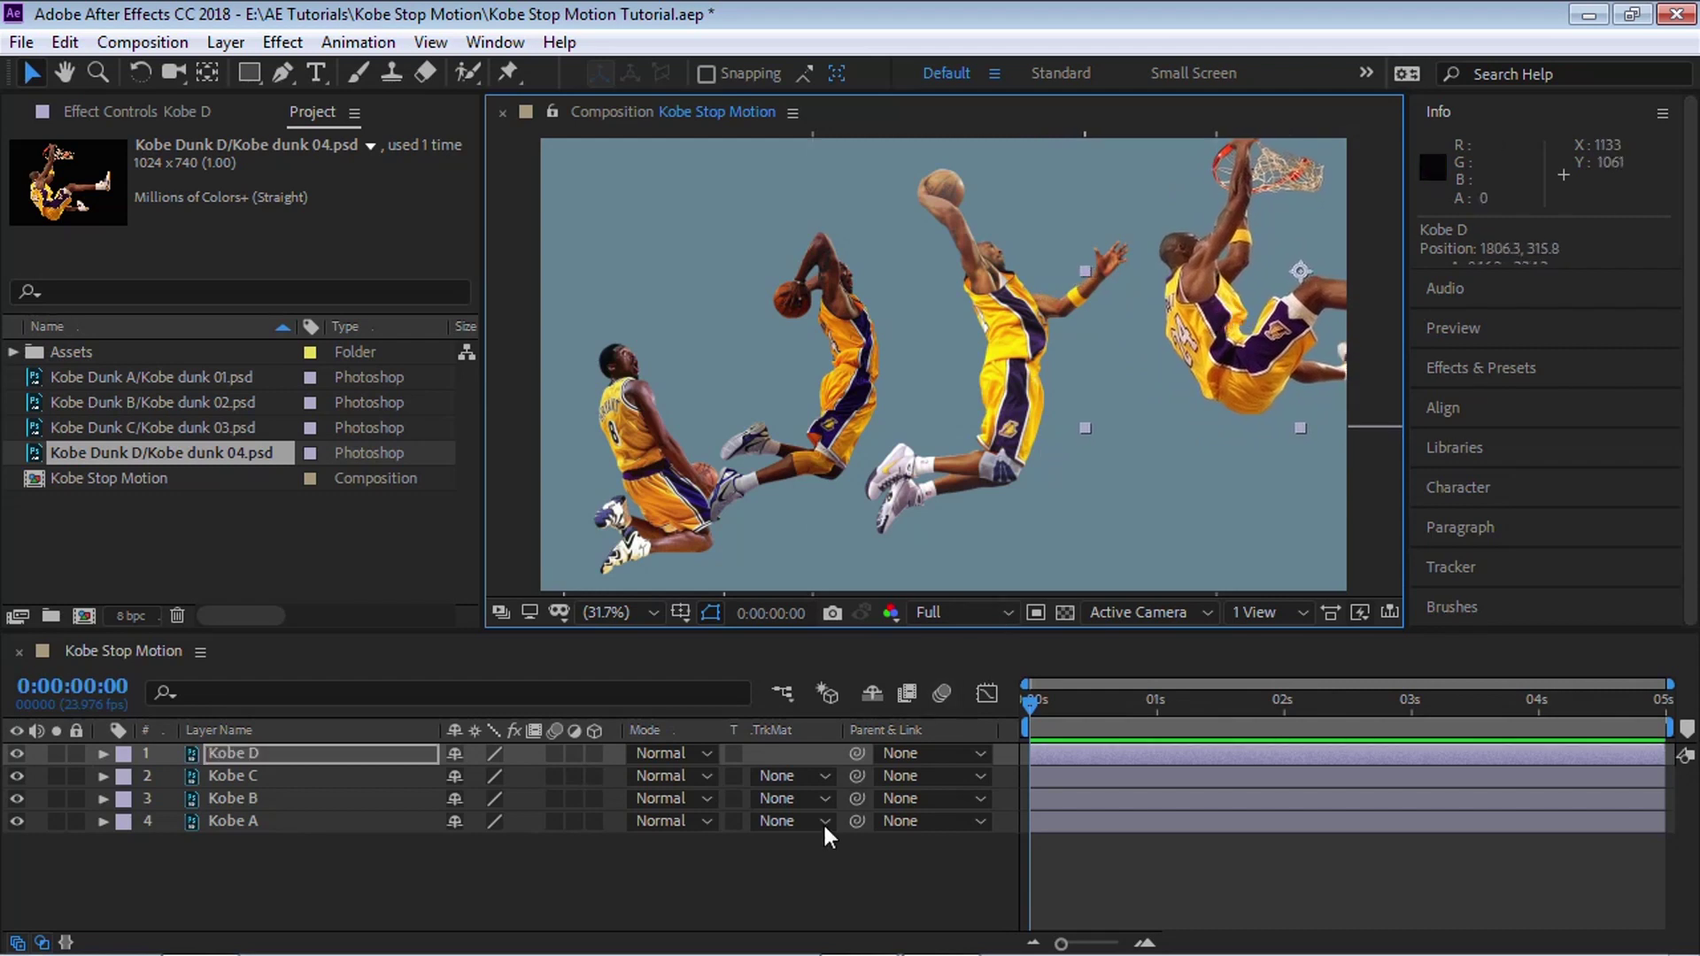
{"action": "left_click", "coordinate": [821, 872]}
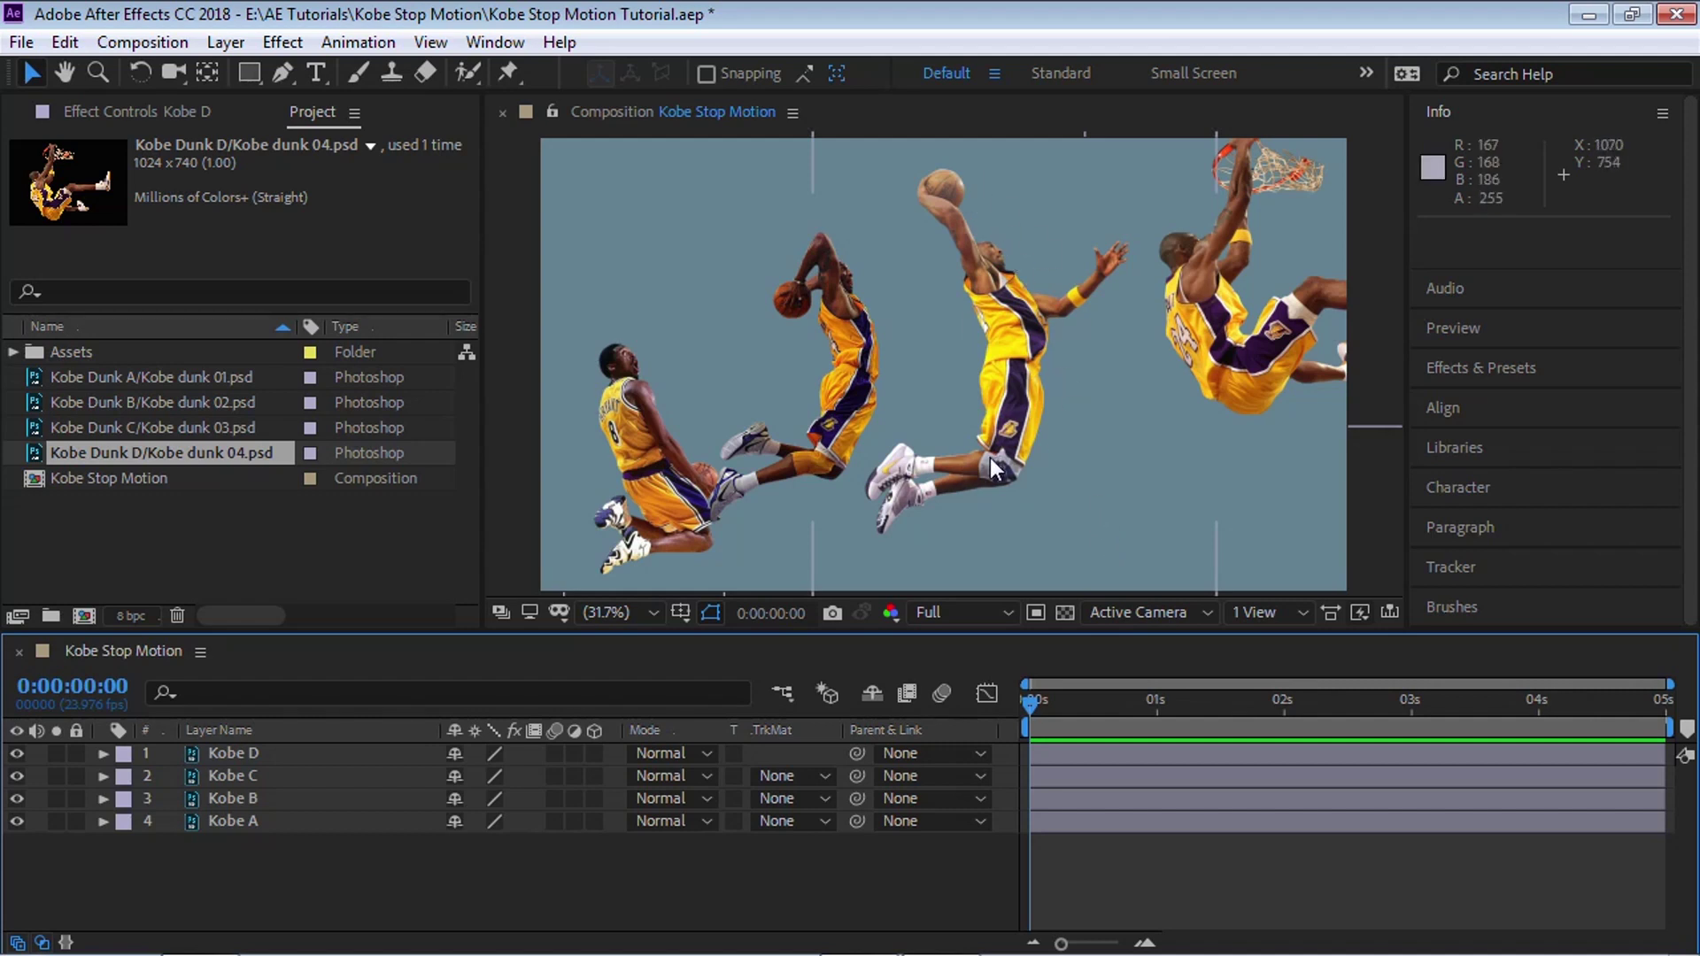
- Reveal the Scale property of all four Kobe layers and set Kobe A's scale to 120%
{"action": "left_click", "coordinate": [240, 823]}
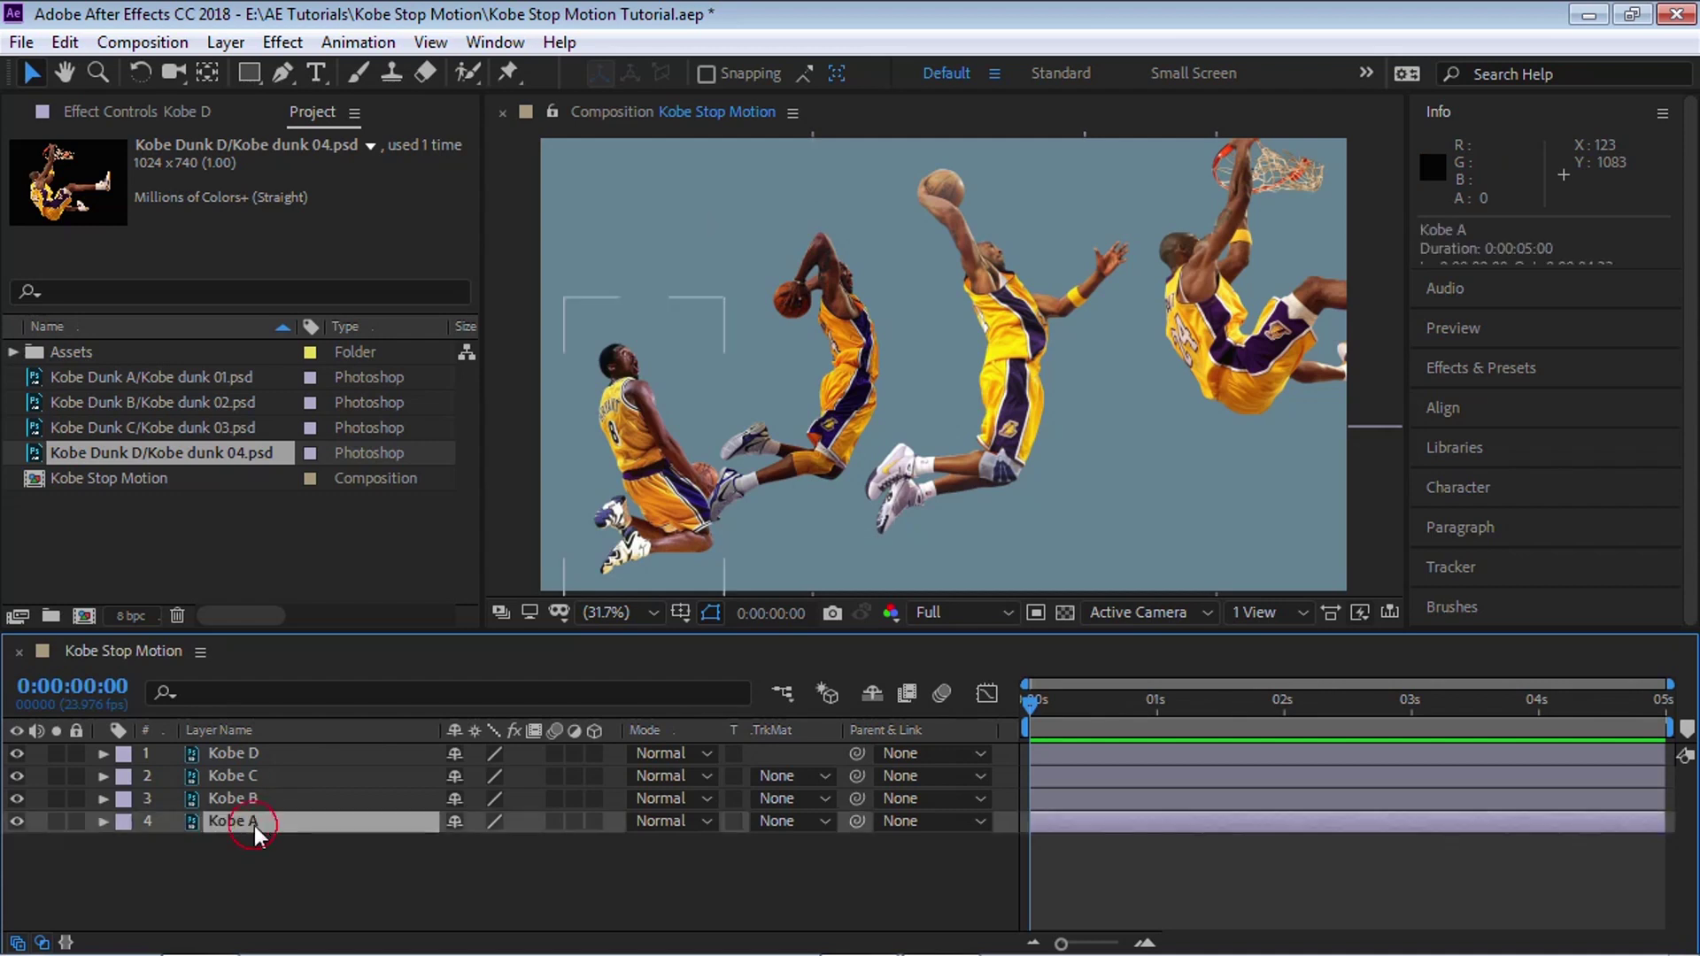
{"action": "left_click", "coordinate": [275, 759], "text": "shift"}
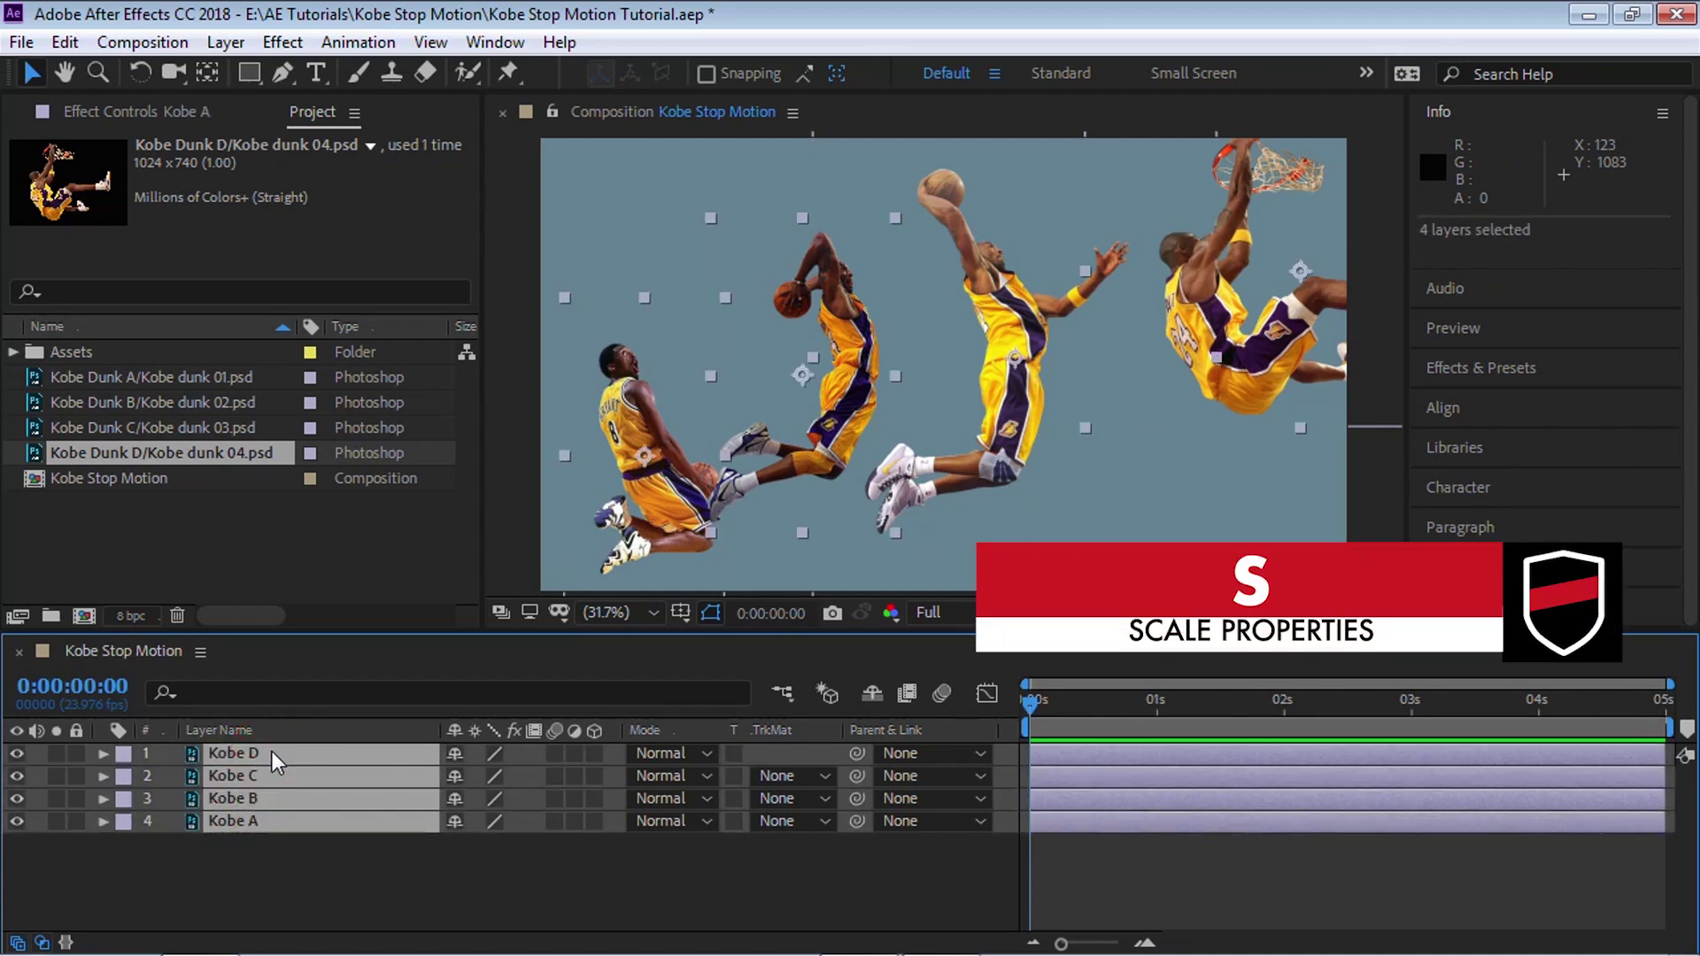
{"action": "key", "text": "s"}
{"action": "left_click", "coordinate": [248, 889]}
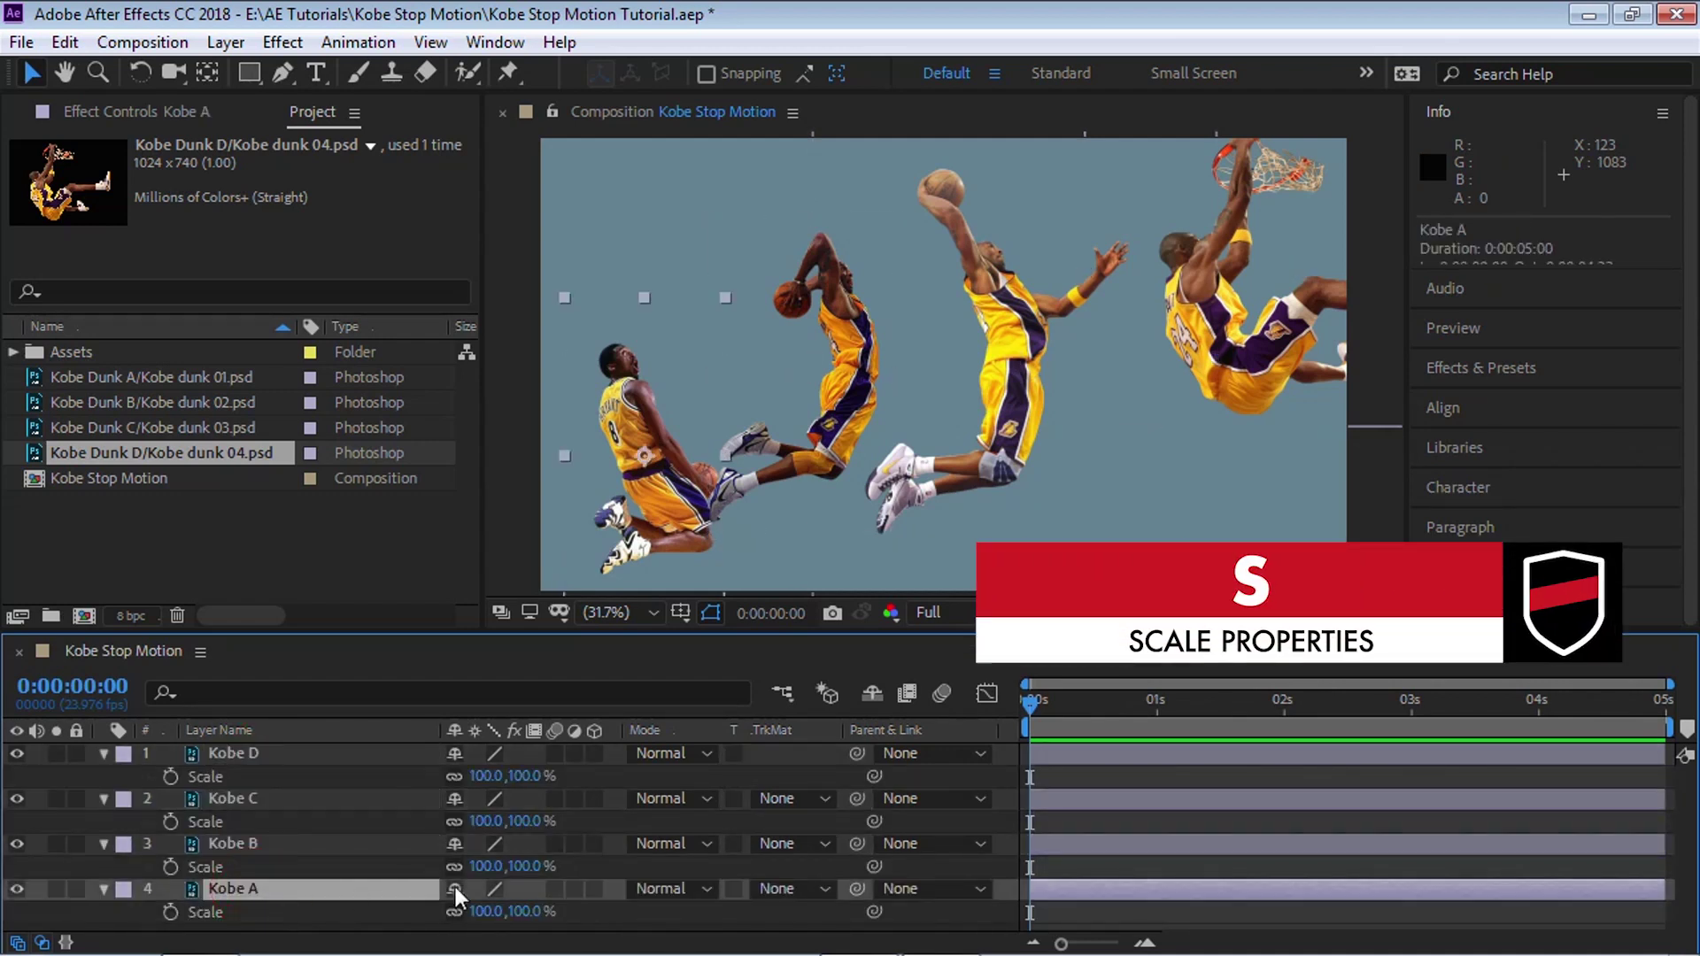
{"action": "left_click", "coordinate": [491, 897]}
{"action": "type", "text": "120"}
{"action": "key", "text": "Return"}
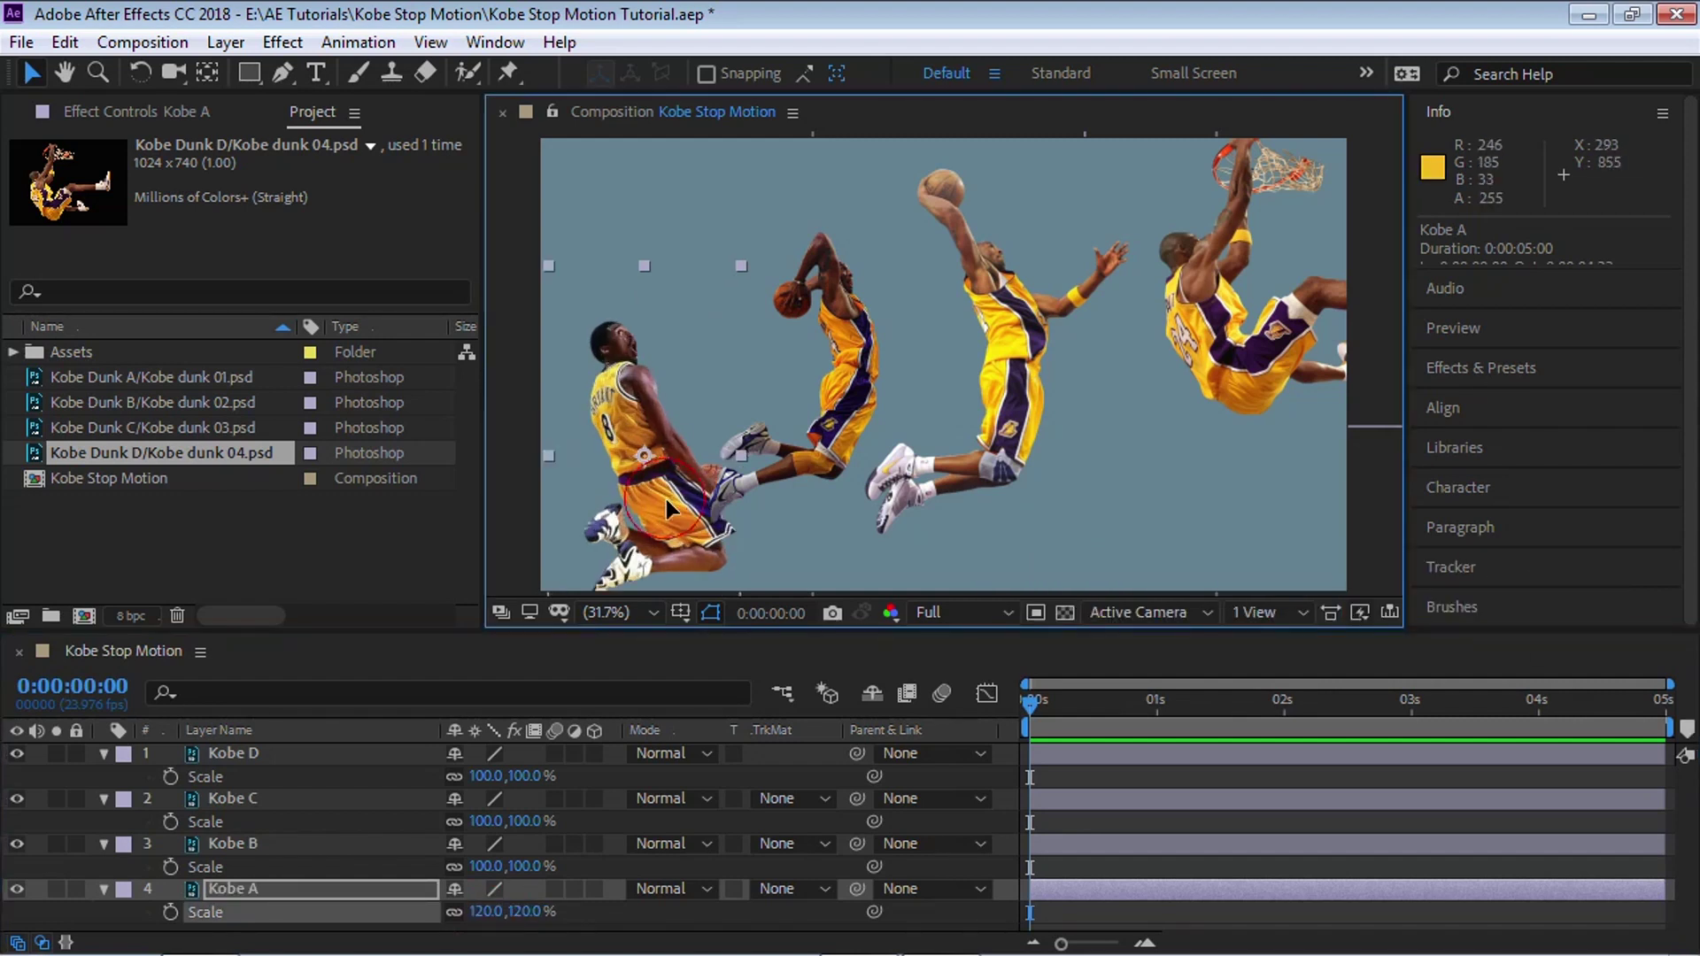
- Set the Kobe B layer's scale to 130% and nudge it to about 625, 594
{"action": "left_click", "coordinate": [240, 843]}
{"action": "left_click", "coordinate": [487, 865]}
{"action": "type", "text": "130"}
{"action": "key", "text": "Return"}
{"action": "mouse_move", "coordinate": [819, 452]}
{"action": "left_mouse_down"}
{"action": "mouse_move", "coordinate": [832, 448]}
{"action": "mouse_move", "coordinate": [821, 465]}
{"action": "left_mouse_up"}
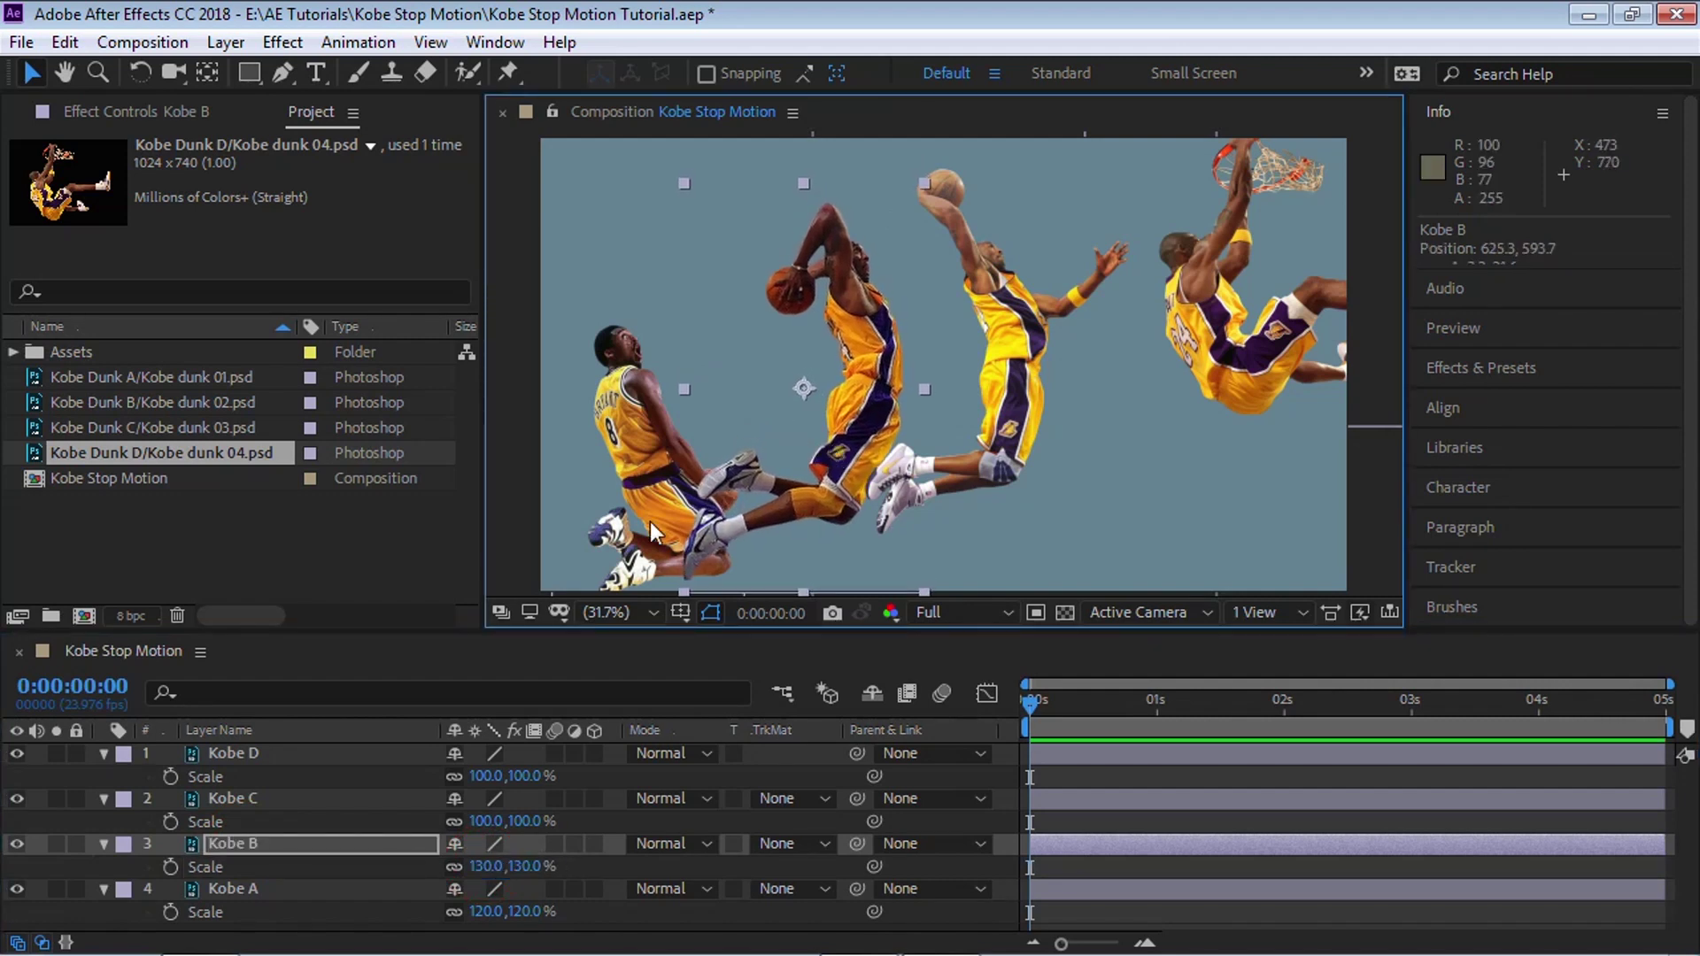
- Set the Kobe C layer's scale to 110% and shift it to about 1159, 521
{"action": "left_click", "coordinate": [257, 799]}
{"action": "left_click", "coordinate": [486, 820]}
{"action": "type", "text": "110"}
{"action": "key", "text": "Return"}
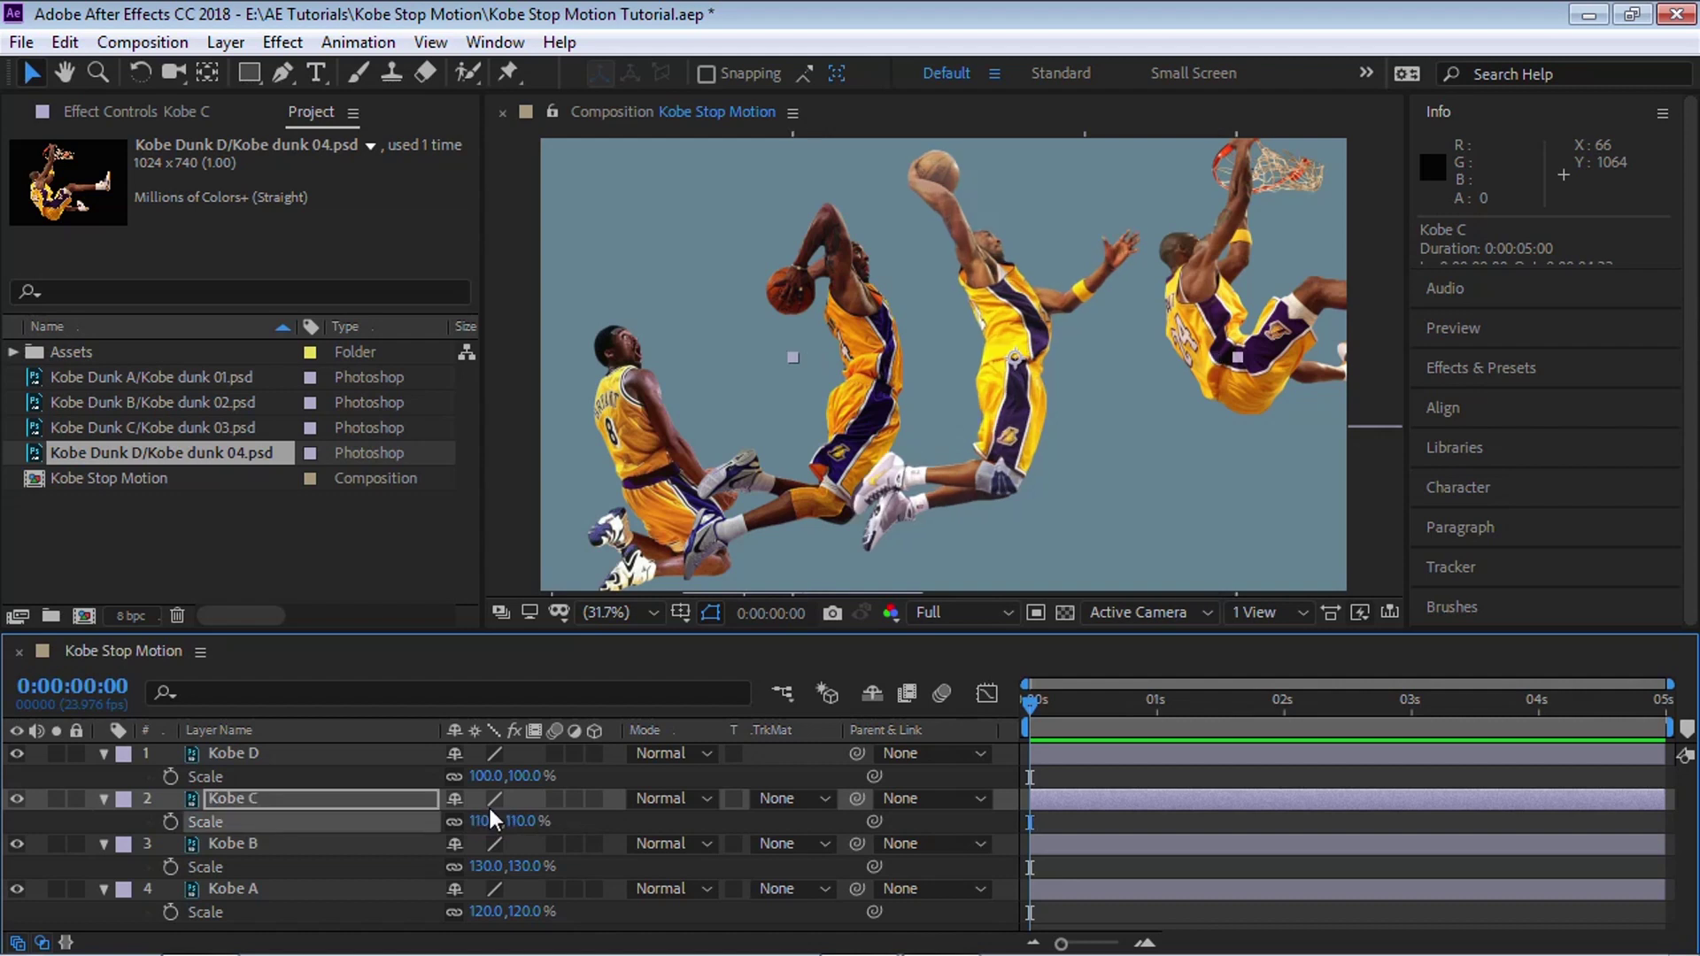
{"action": "left_click_drag", "start_coordinate": [1014, 407], "coordinate": [1027, 406]}
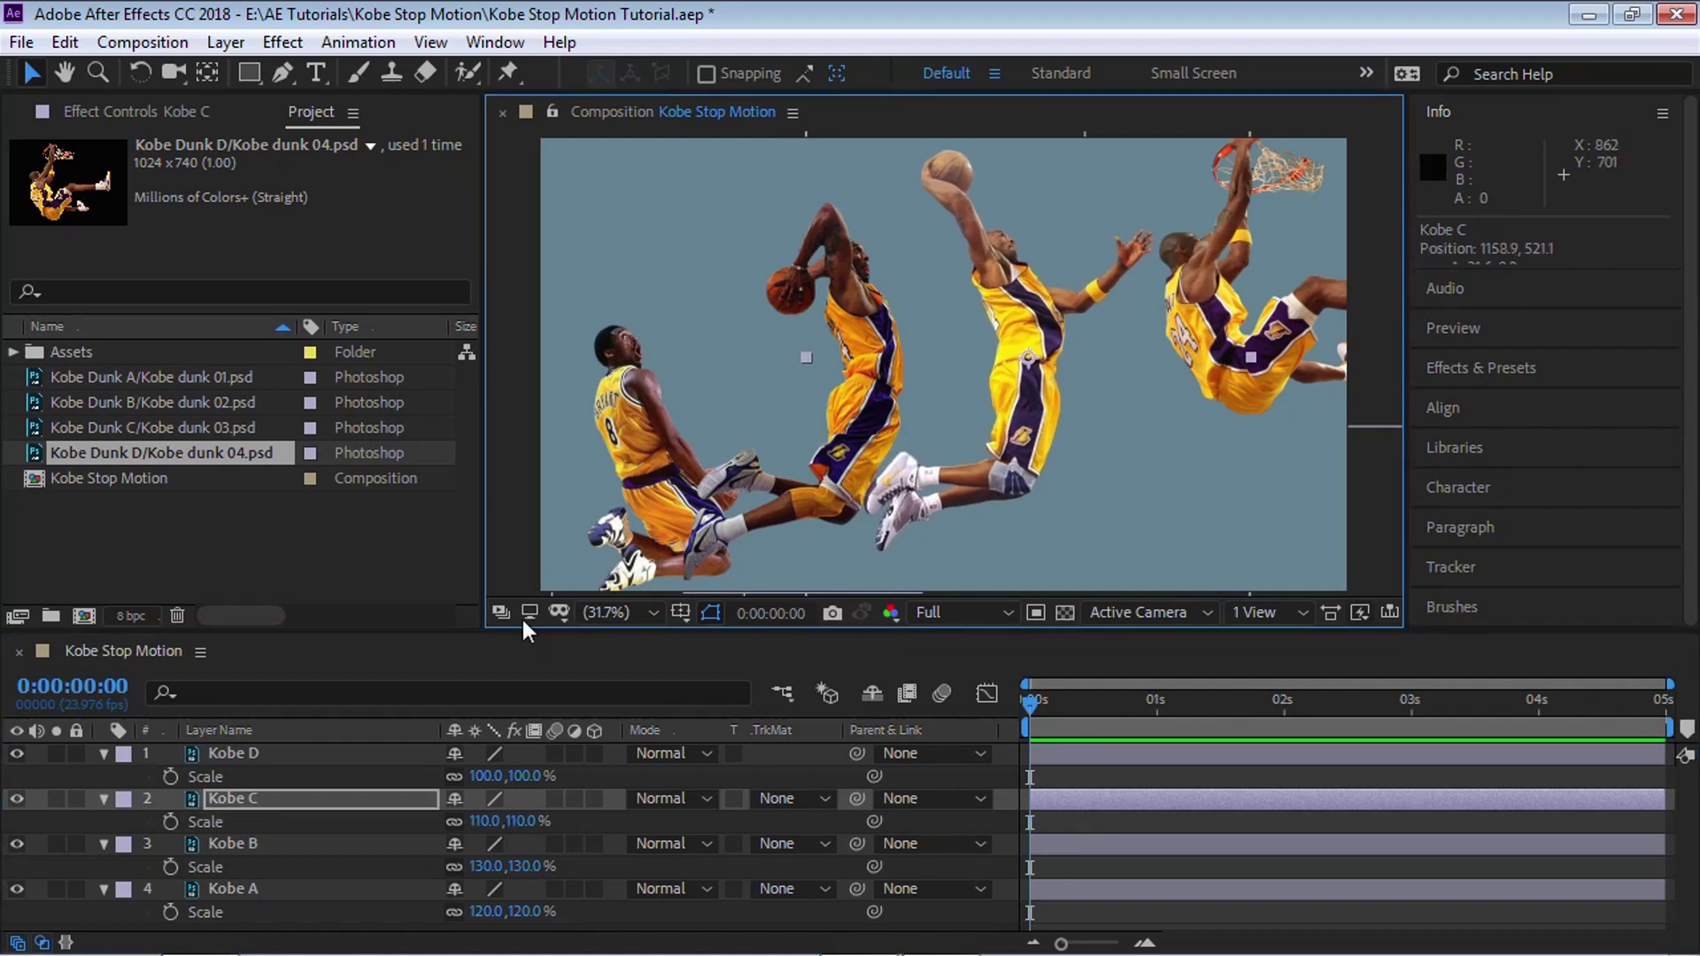
- Set the Kobe D layer's scale to 110% and nudge it to about 1816, 313
{"action": "left_click", "coordinate": [265, 754]}
{"action": "left_click", "coordinate": [488, 776]}
{"action": "type", "text": "110"}
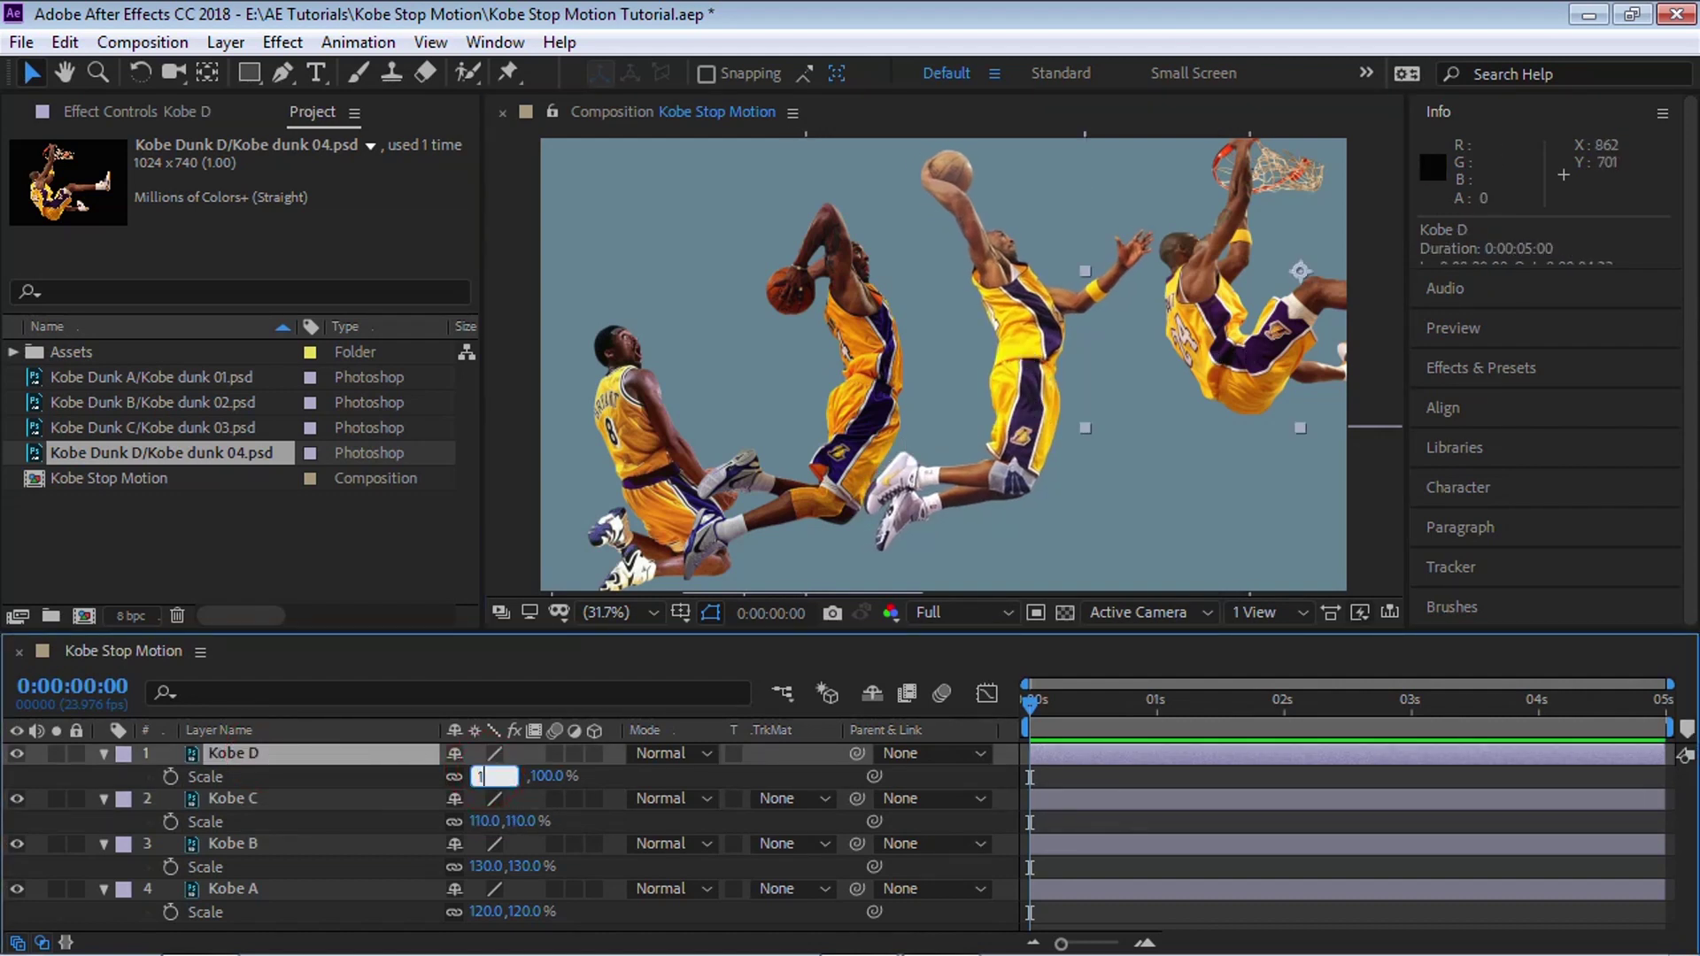
{"action": "key", "text": "Return"}
{"action": "left_click_drag", "start_coordinate": [1224, 327], "coordinate": [1228, 325]}
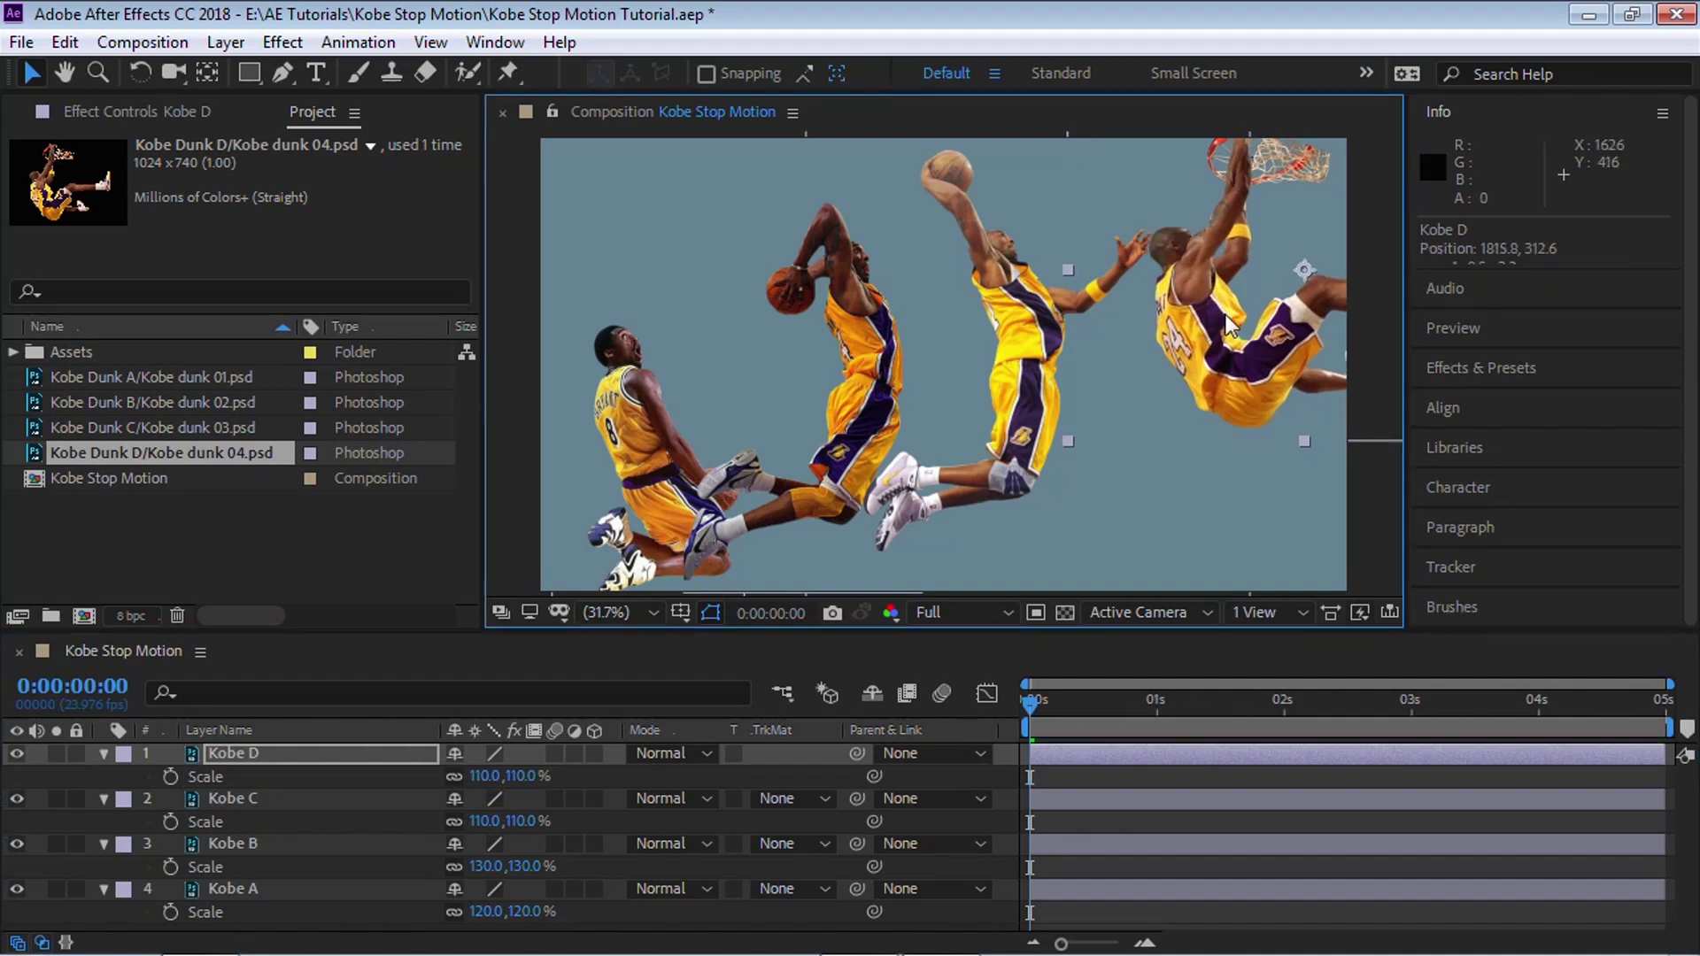
- Apply a Levels effect to the Kobe C layer and raise its input black to darken the figure, then collapse the effect
{"action": "left_click", "coordinate": [232, 799]}
{"action": "left_click", "coordinate": [282, 42]}
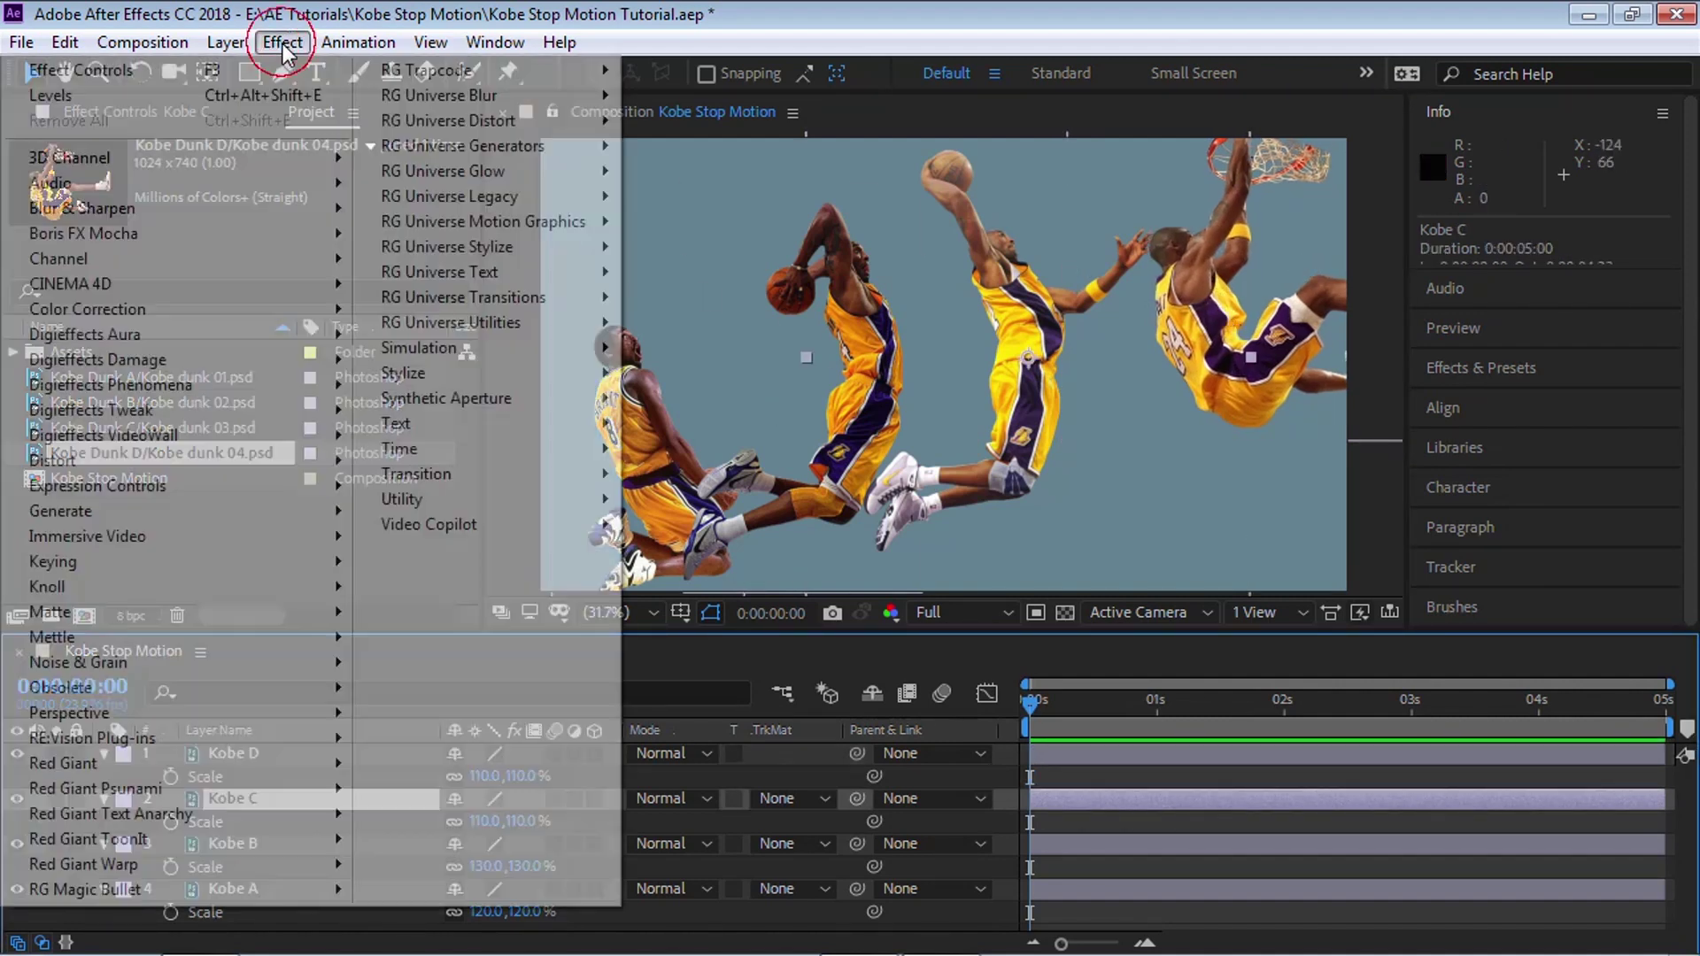
{"action": "mouse_move", "coordinate": [293, 319]}
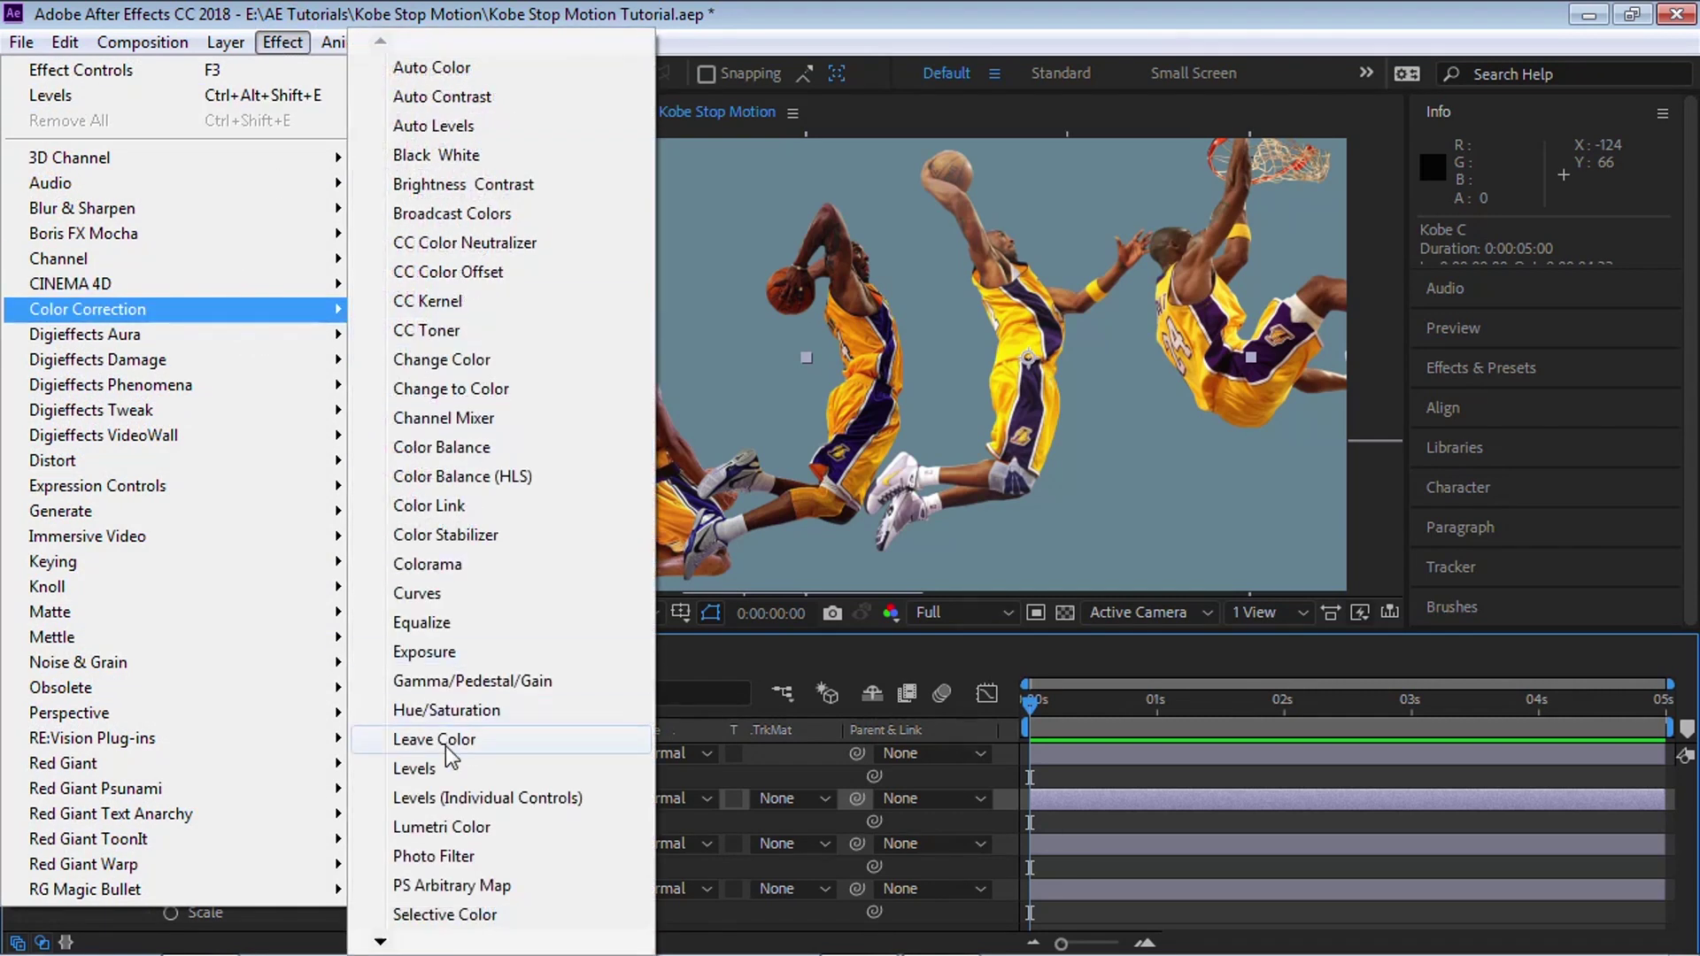
{"action": "left_click", "coordinate": [425, 768]}
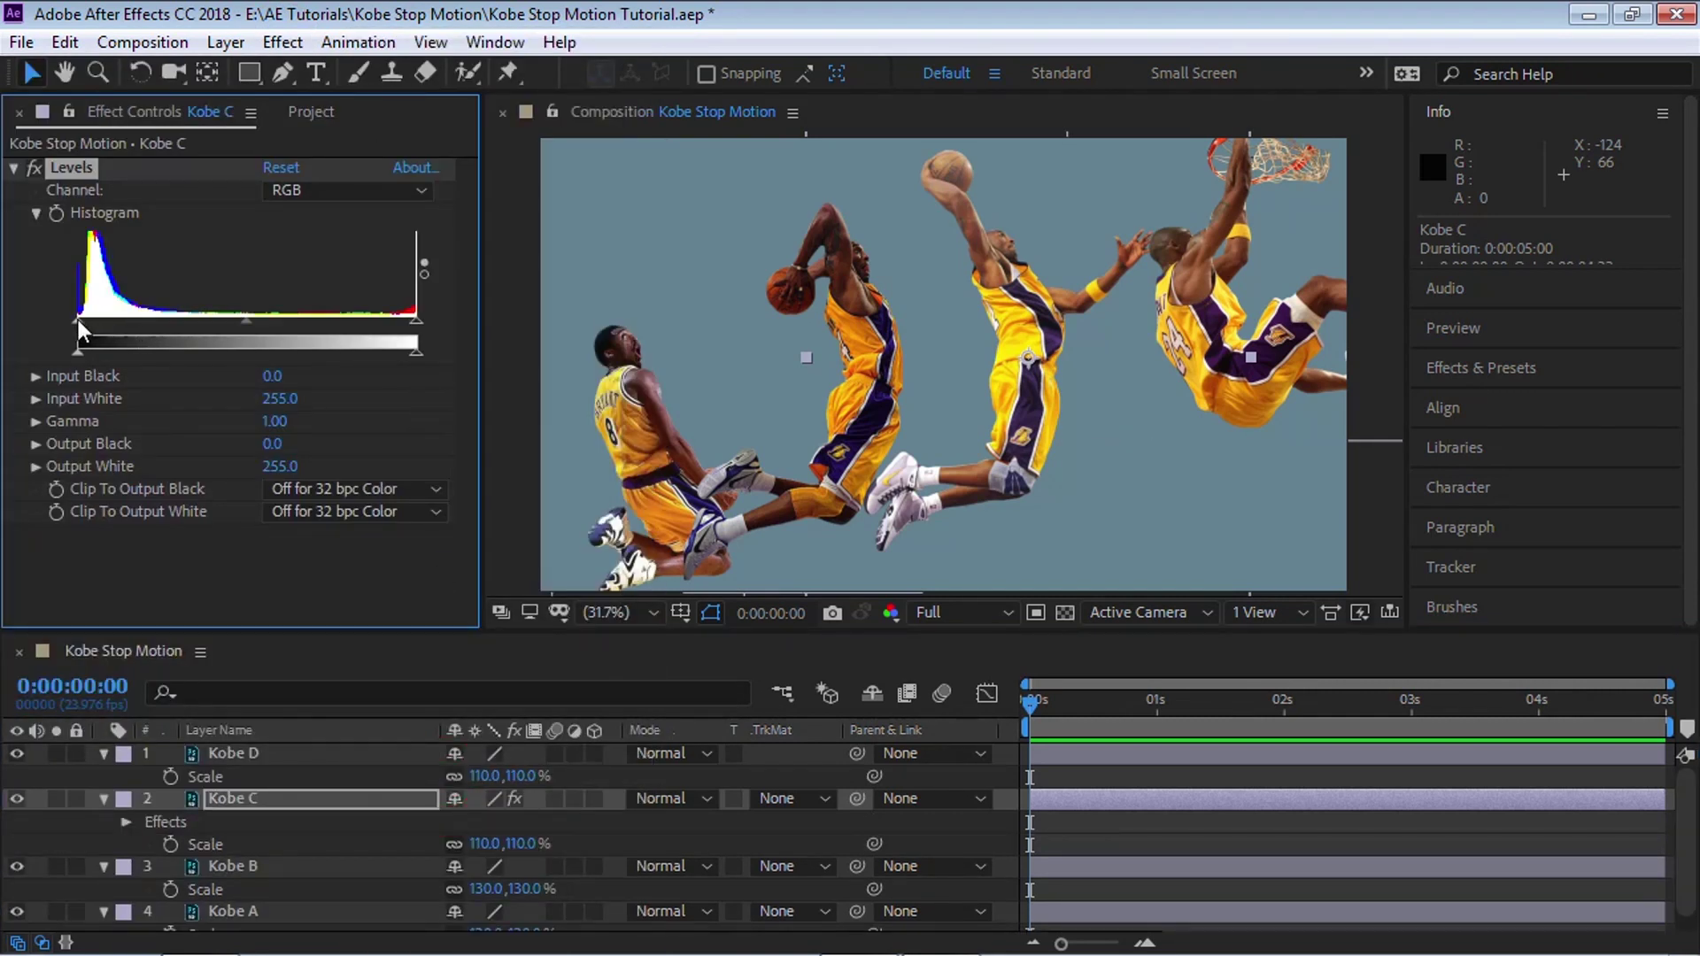
{"action": "left_click_drag", "start_coordinate": [78, 320], "coordinate": [145, 317]}
{"action": "left_click", "coordinate": [15, 169]}
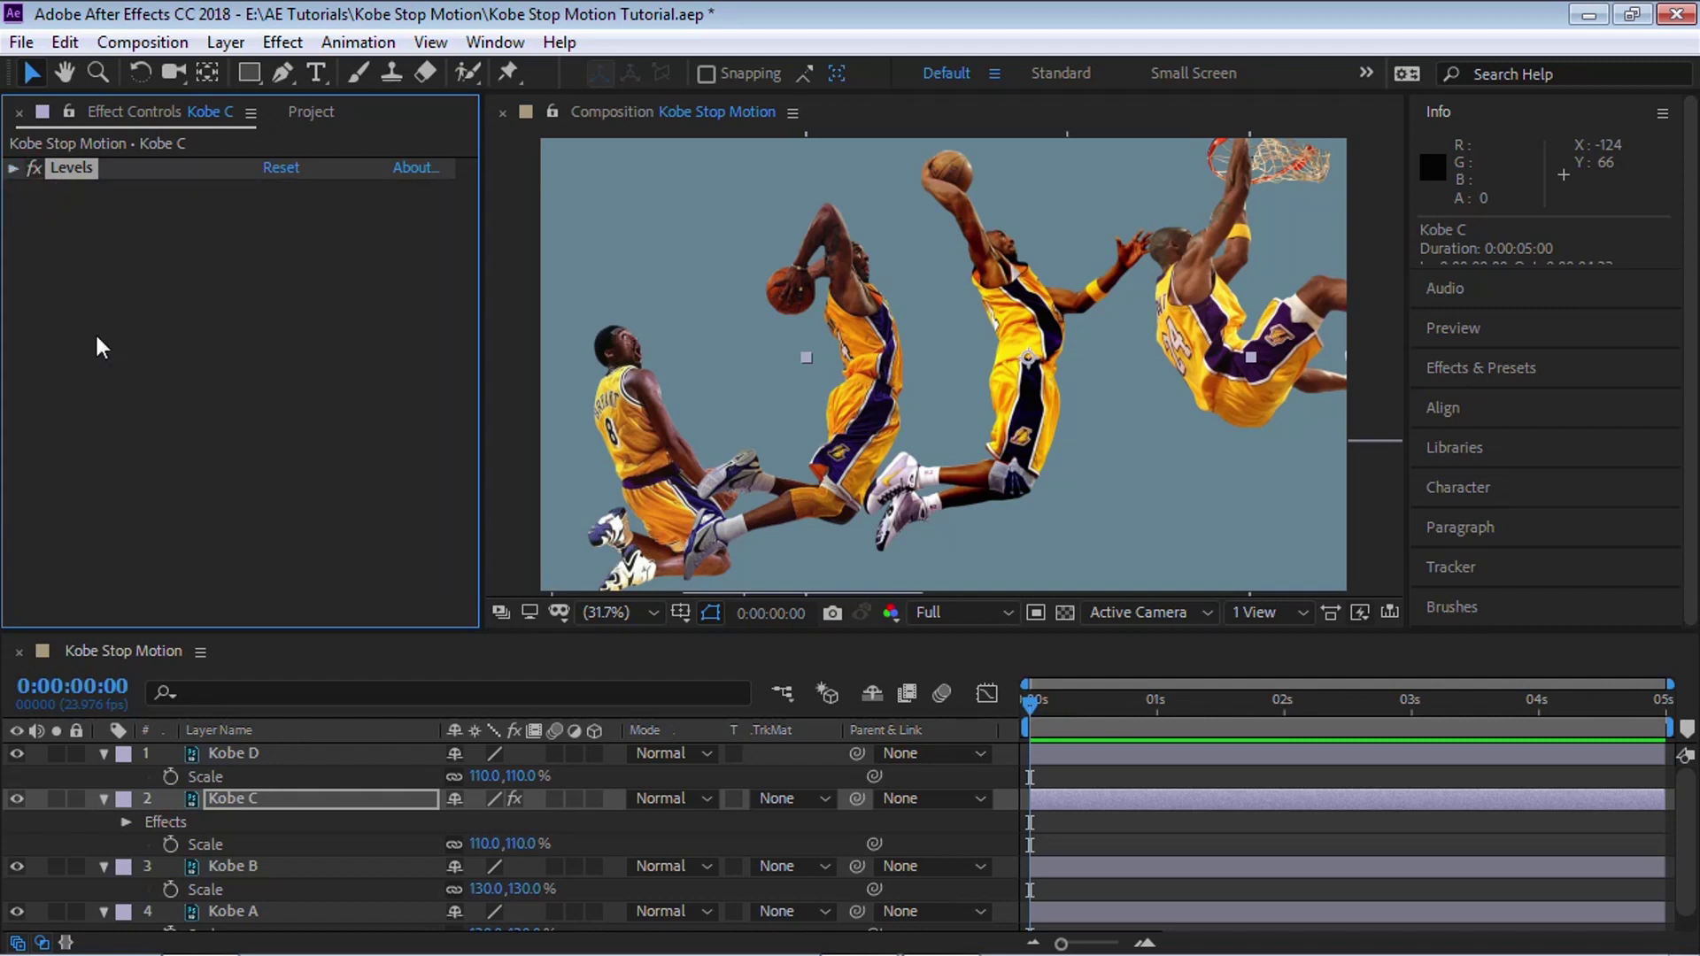
- Collapse the properties of all four Kobe layers in the timeline and deselect everything
{"action": "left_click", "coordinate": [152, 751]}
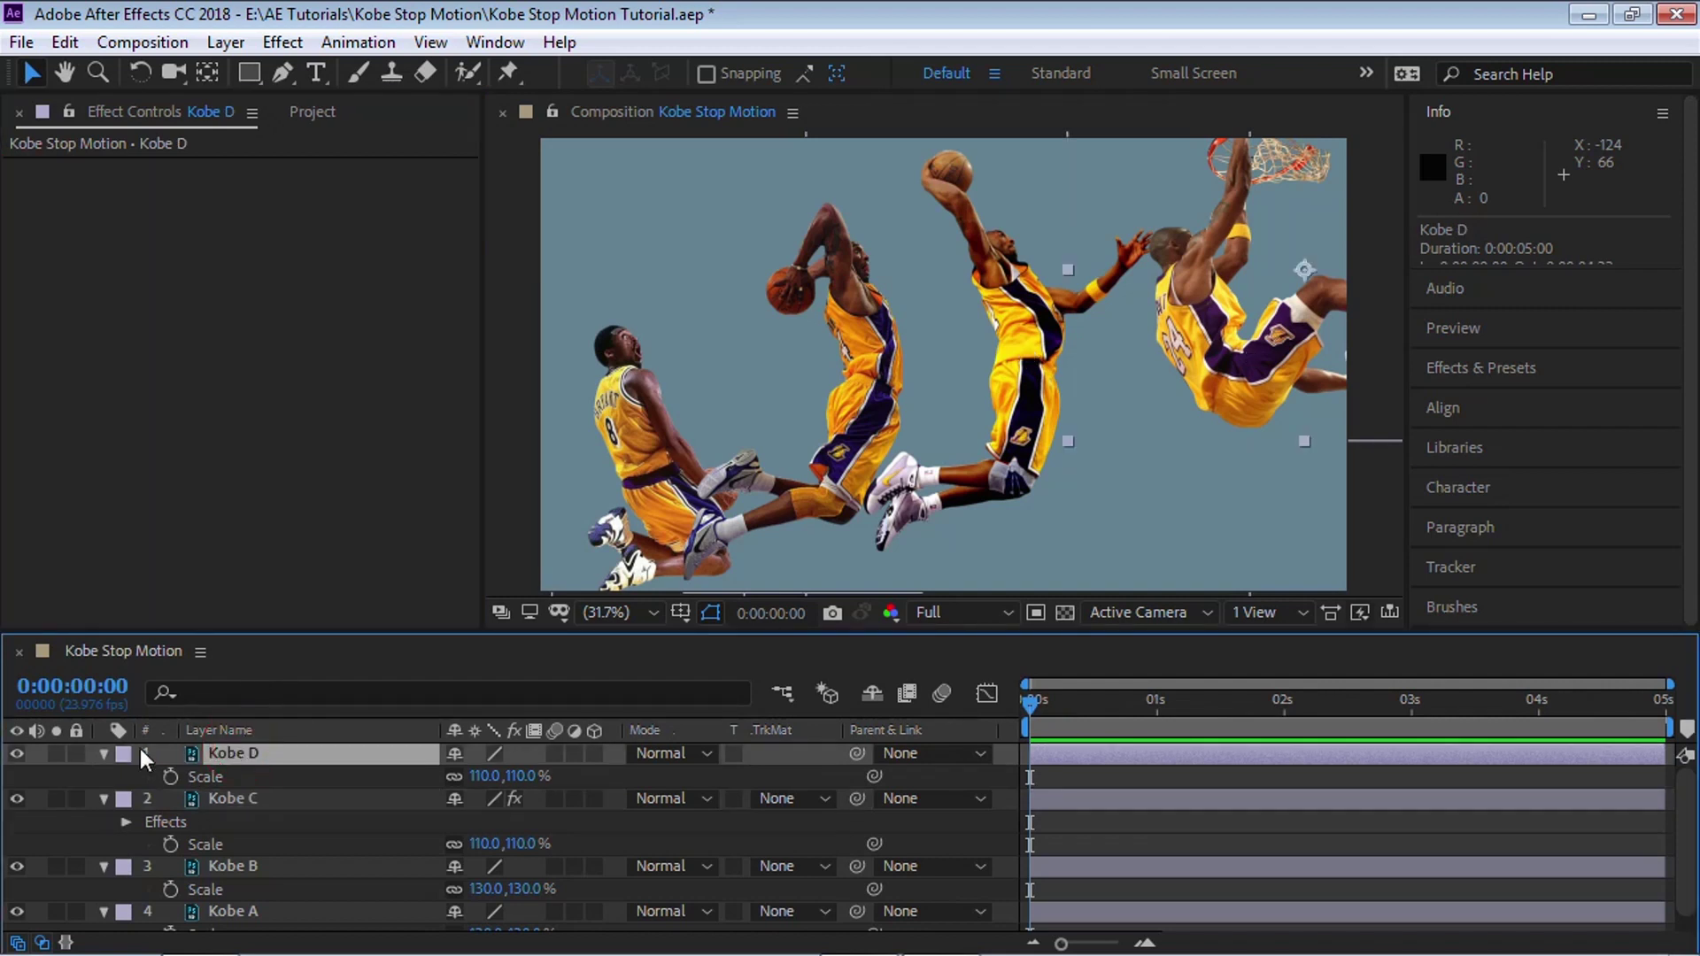
{"action": "left_click", "coordinate": [103, 753]}
{"action": "left_click", "coordinate": [103, 776]}
{"action": "left_click", "coordinate": [103, 798]}
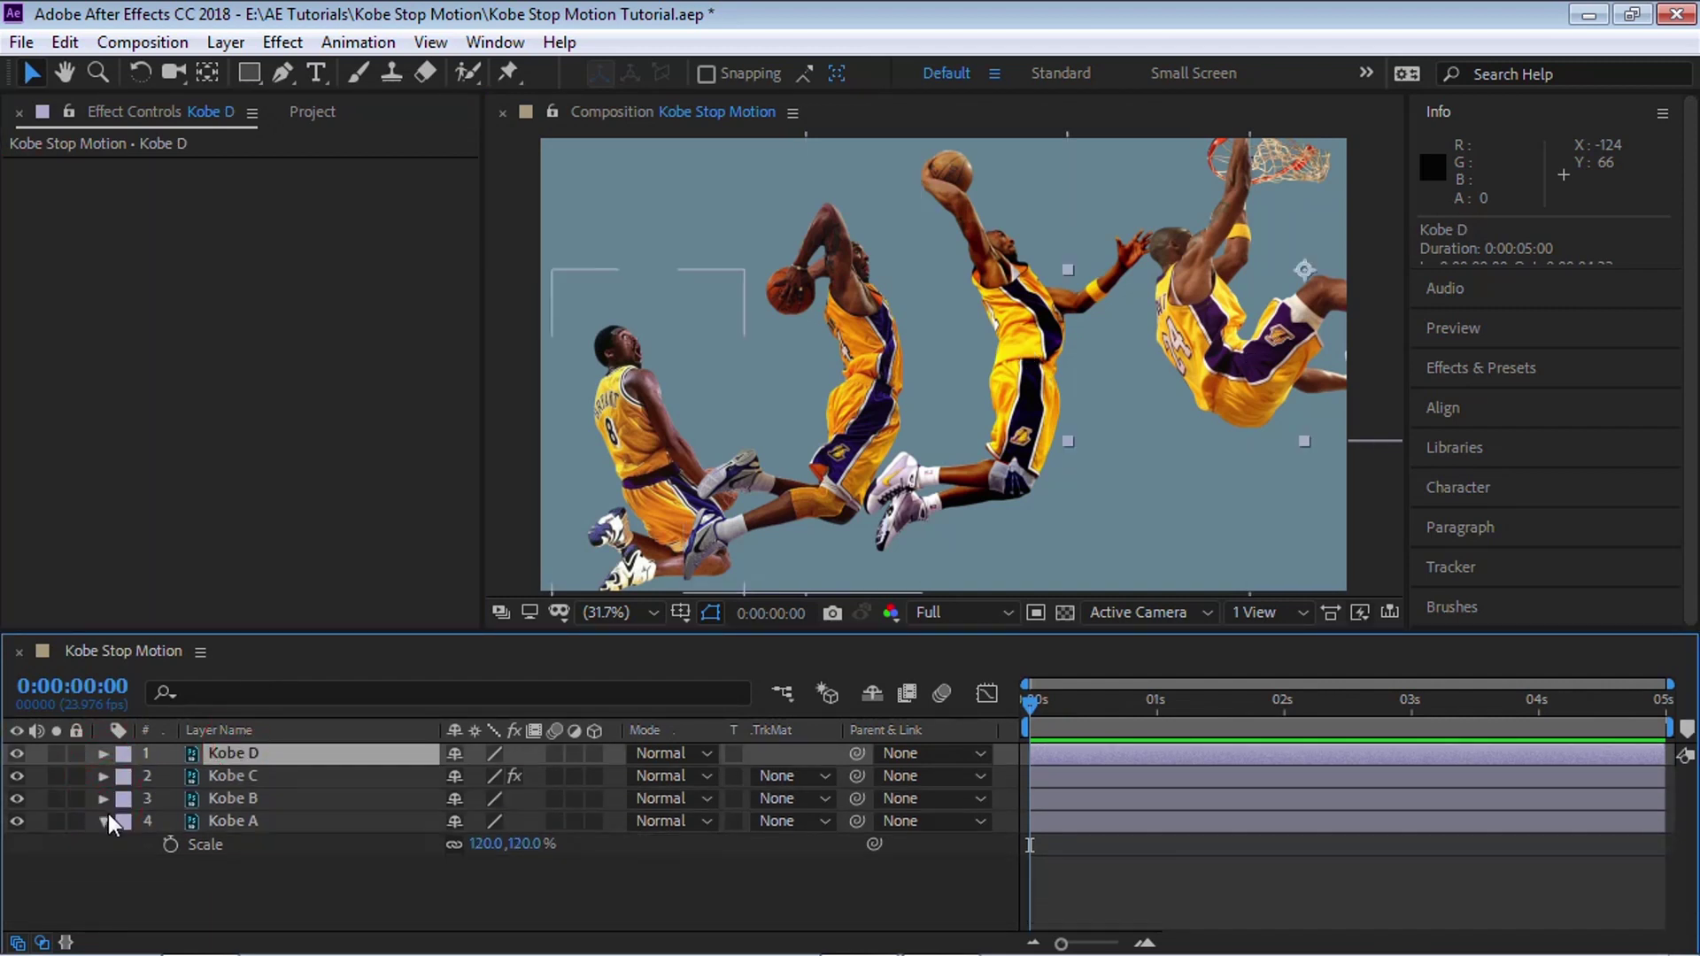
{"action": "left_click", "coordinate": [102, 821]}
{"action": "left_click", "coordinate": [333, 871]}
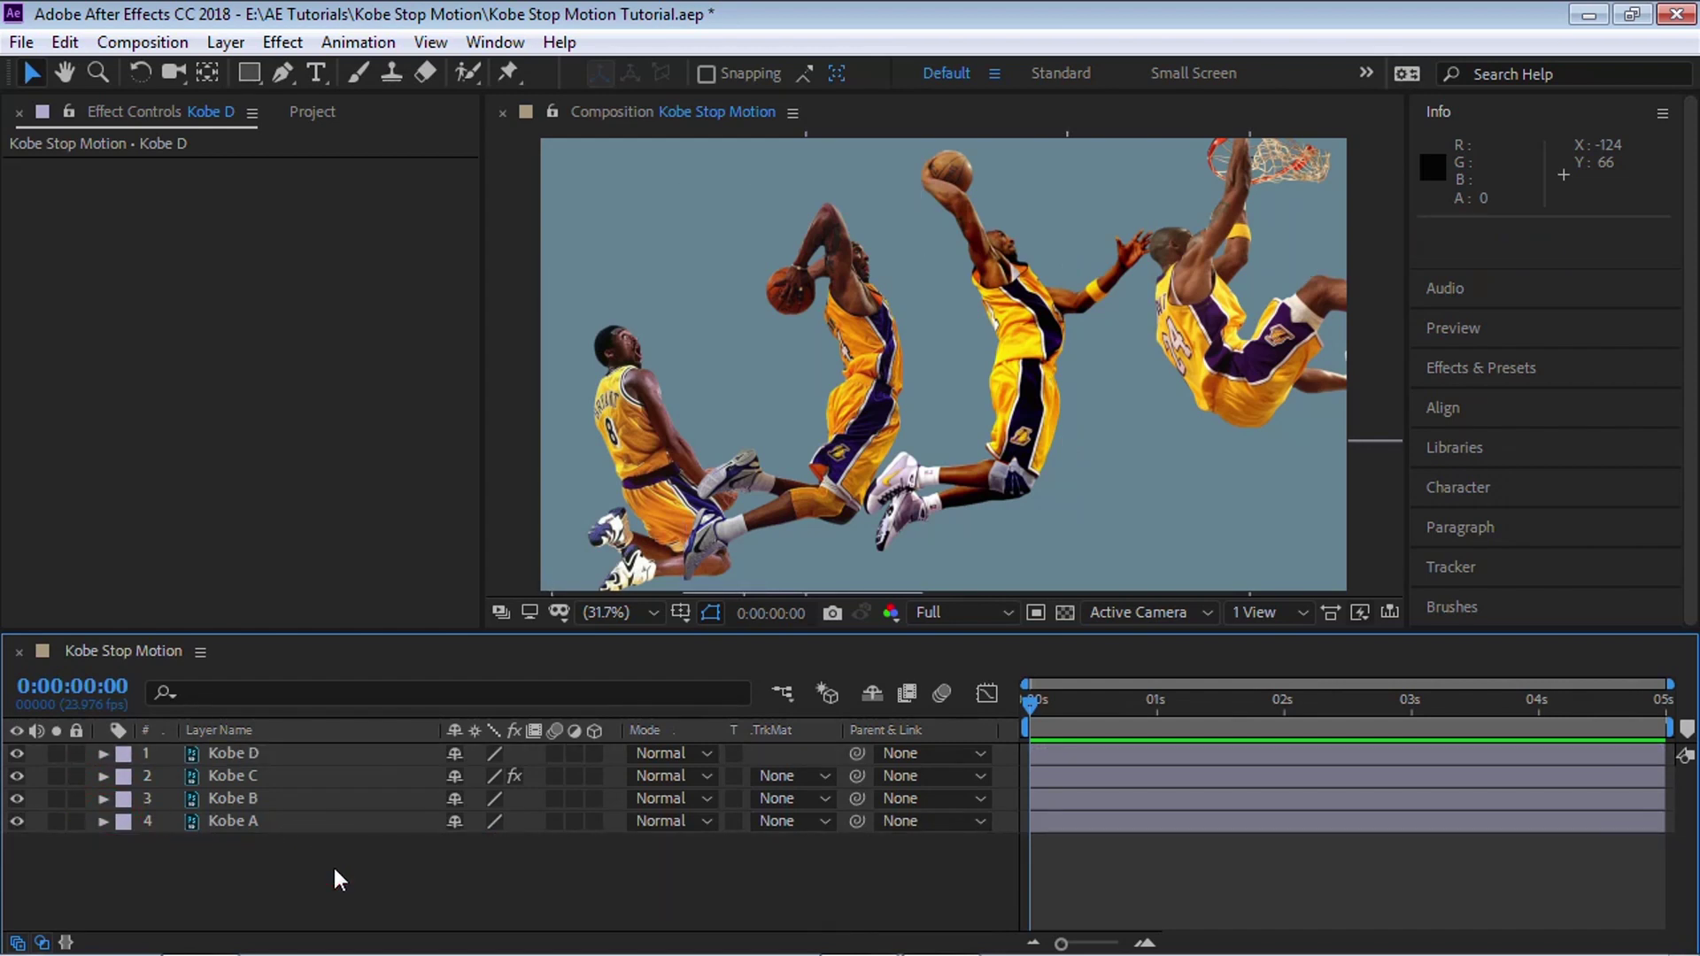
- Duplicate the Kobe A layer three times
{"action": "left_click", "coordinate": [253, 820]}
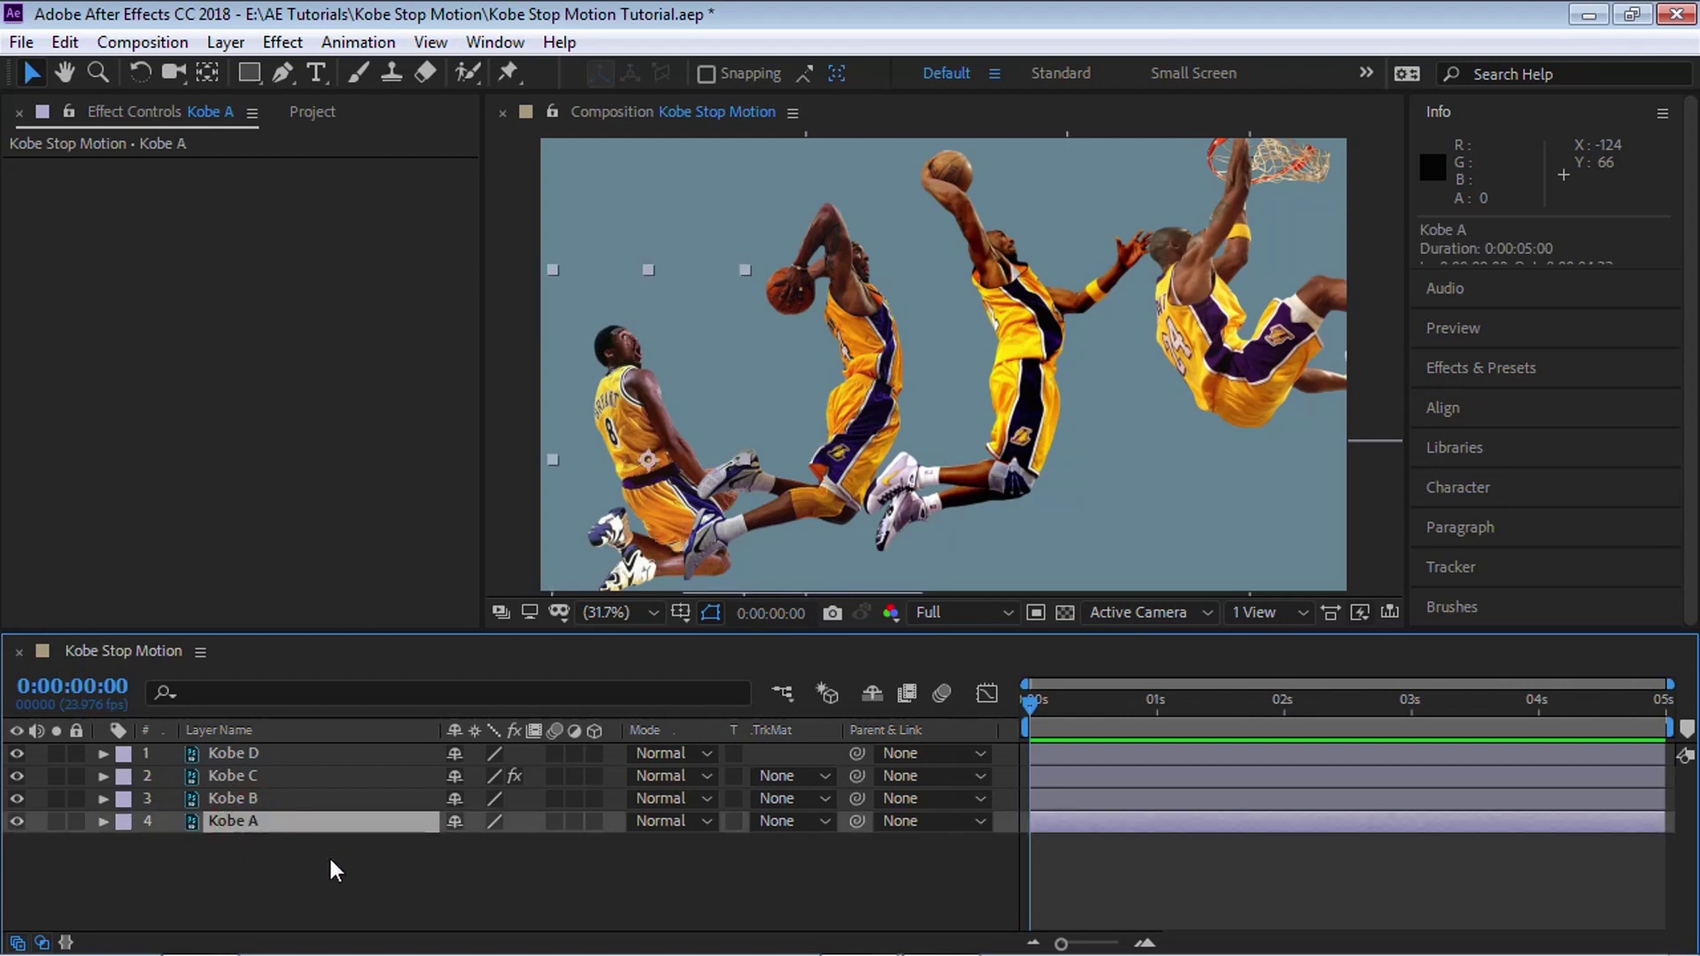
{"action": "key", "text": "ctrl+d"}
{"action": "key", "text": "ctrl+d"}
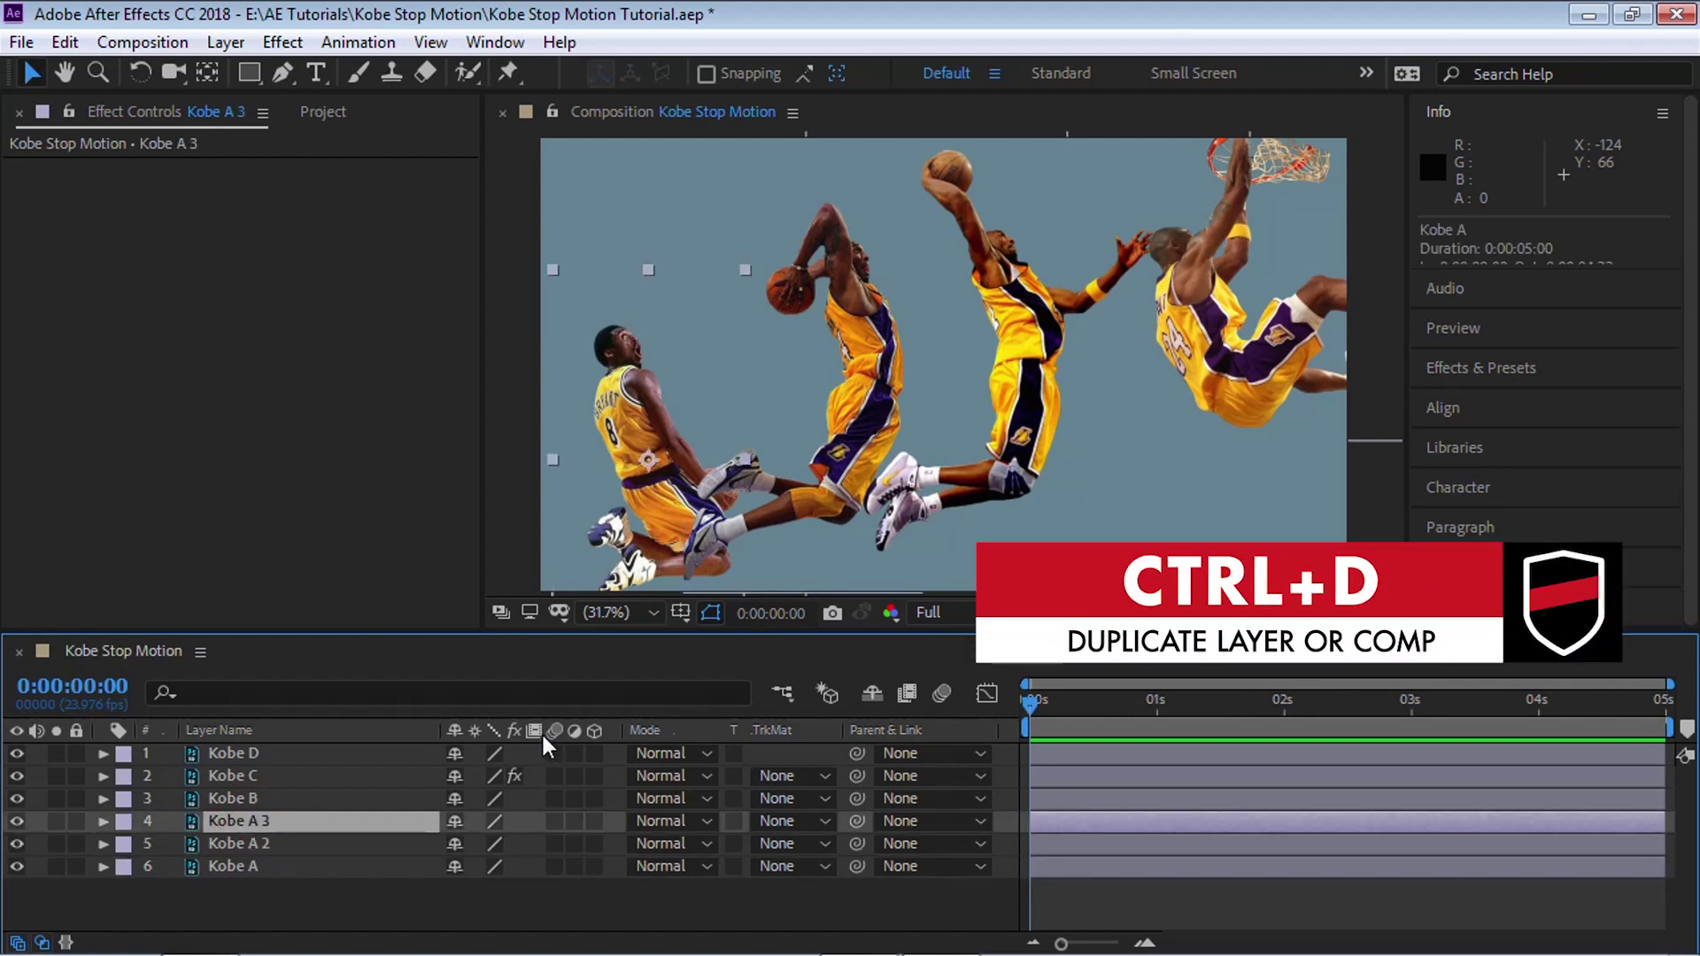
{"action": "key", "text": "ctrl+d"}
- Spread the Kobe A copies along a rising path toward Kobe B, from Kobe A 2 at about 379, 730 to Kobe A 4 at about 635, 628
{"action": "left_click", "coordinate": [206, 865]}
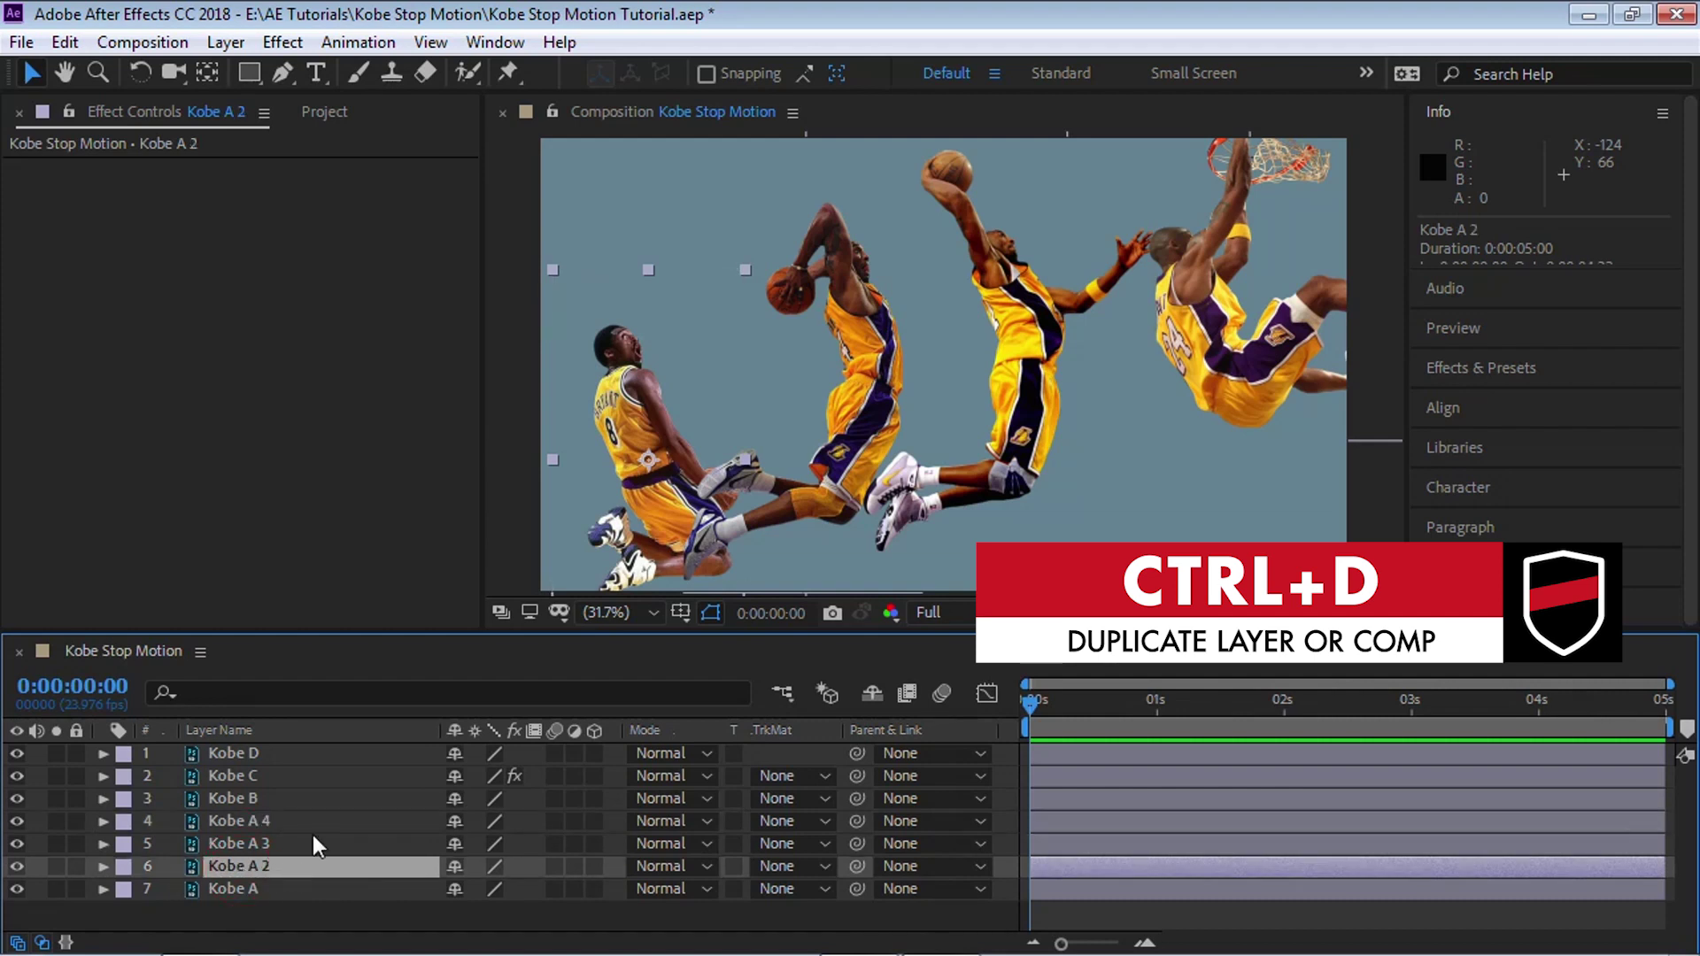
{"action": "left_click_drag", "start_coordinate": [641, 428], "coordinate": [692, 413]}
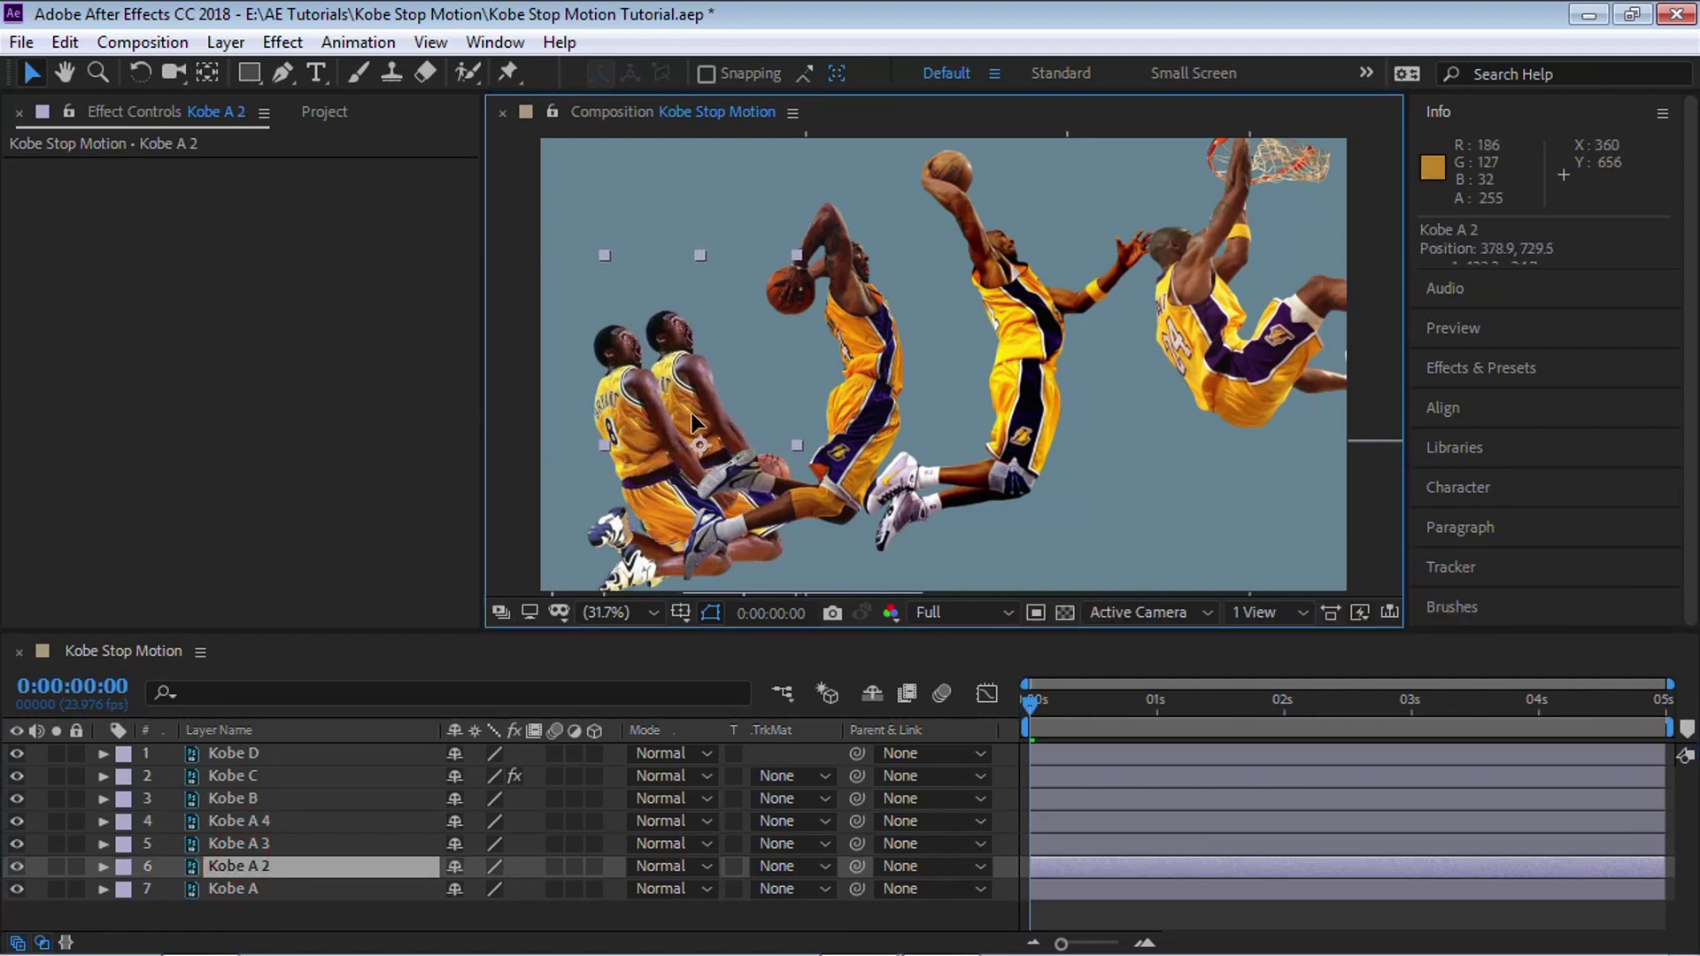
{"action": "left_click", "coordinate": [274, 843]}
{"action": "left_click_drag", "start_coordinate": [641, 437], "coordinate": [797, 380]}
{"action": "left_click", "coordinate": [263, 825]}
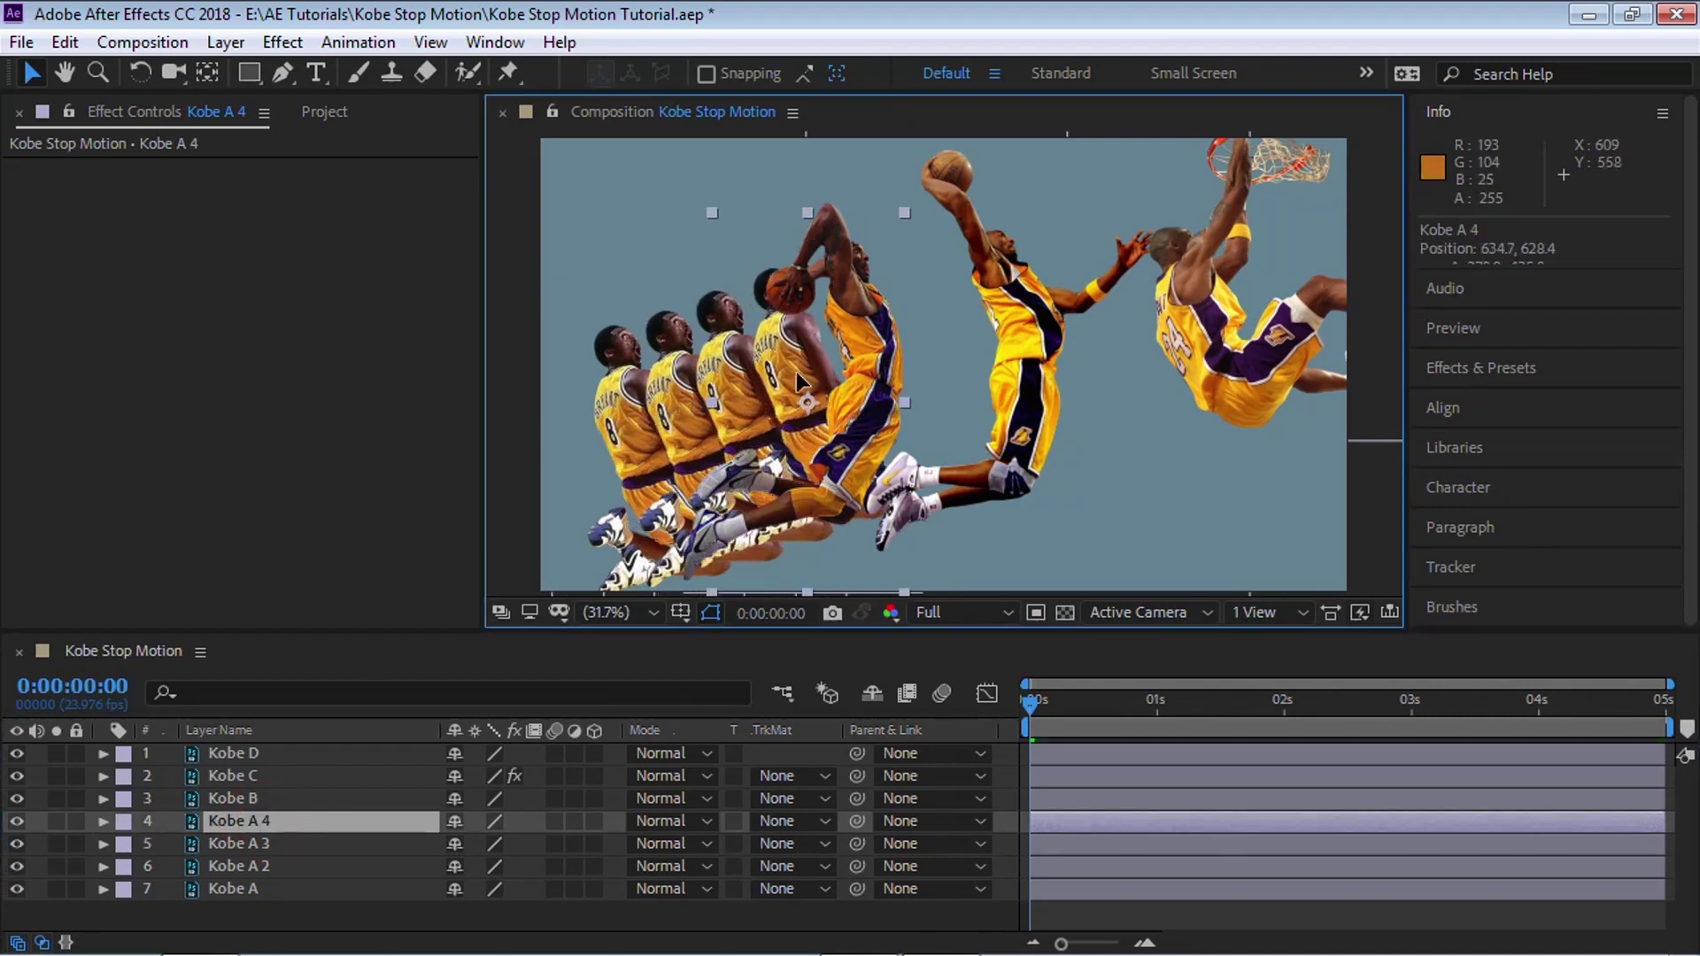
- Give Kobe A and its three copies the Purple label color
{"action": "left_click", "coordinate": [262, 800]}
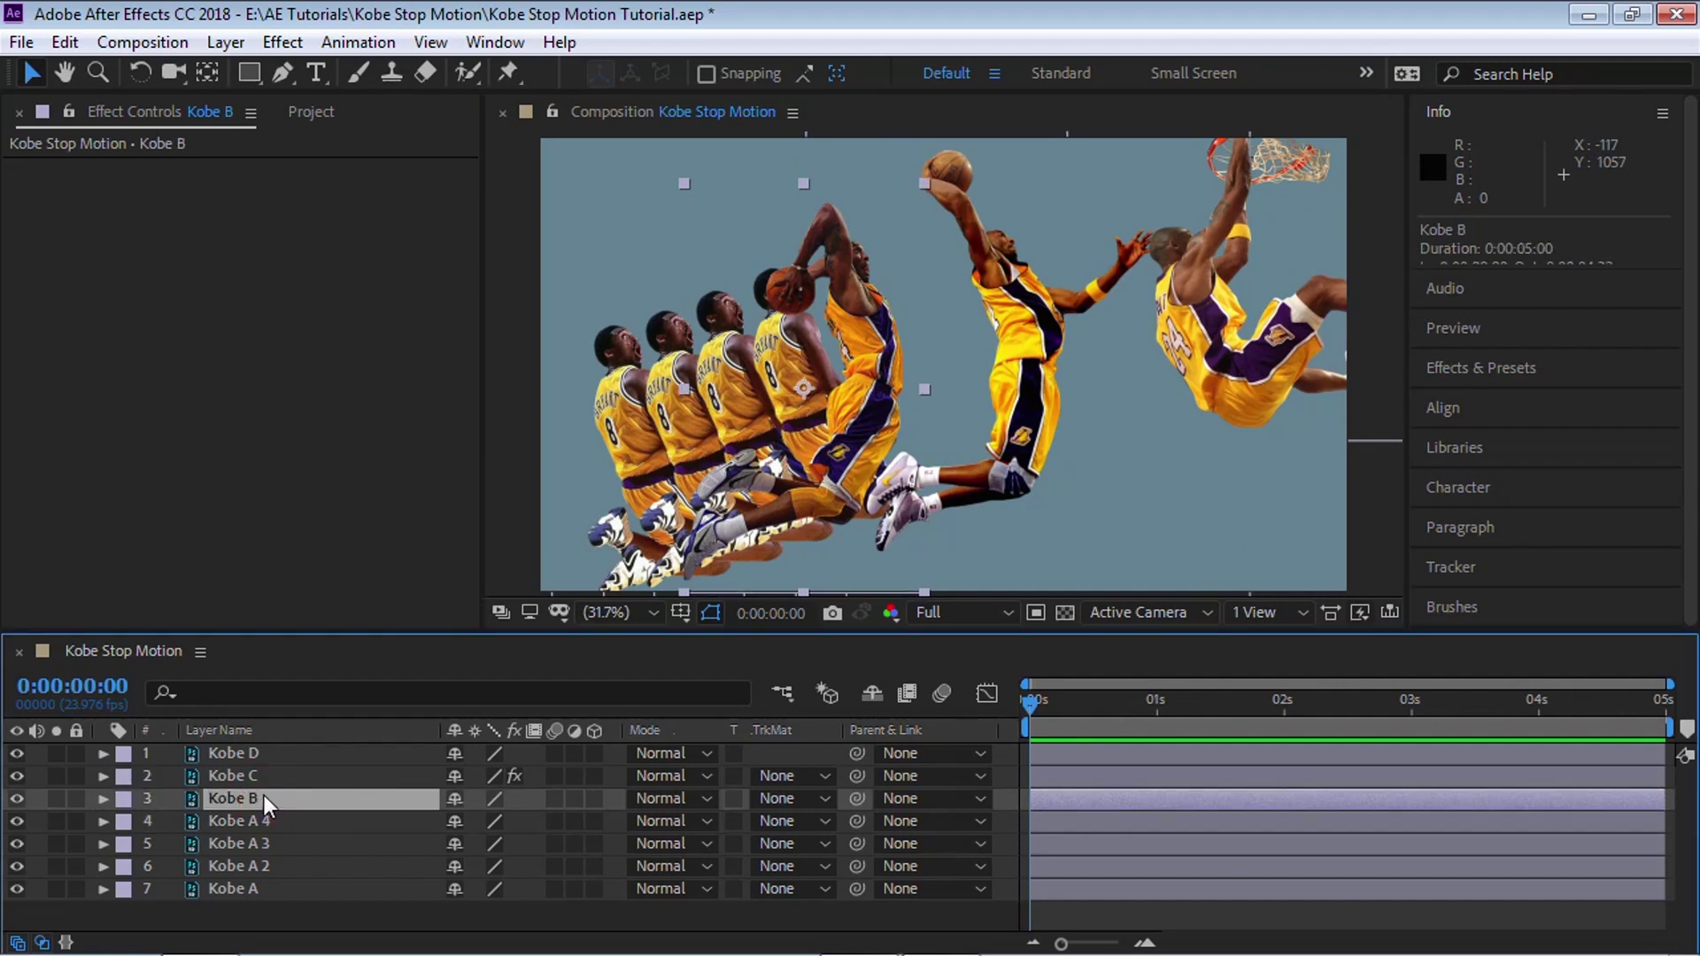
{"action": "left_click", "coordinate": [262, 819]}
{"action": "left_click", "coordinate": [253, 885], "text": "shift"}
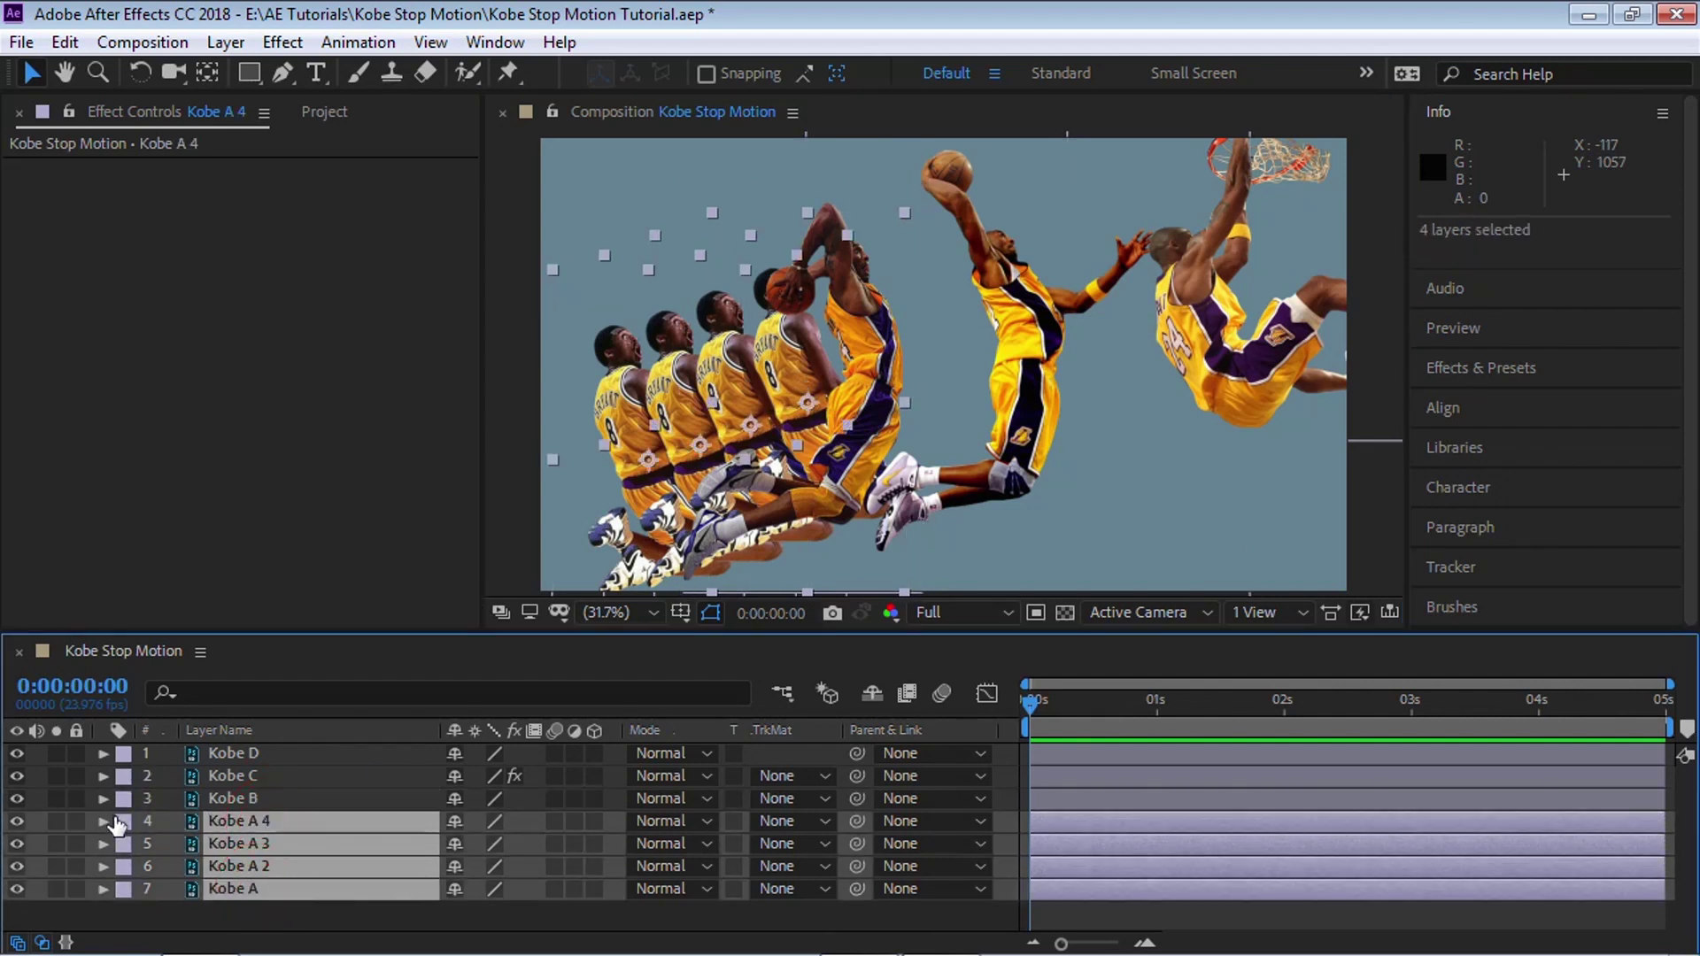
{"action": "left_click", "coordinate": [113, 819]}
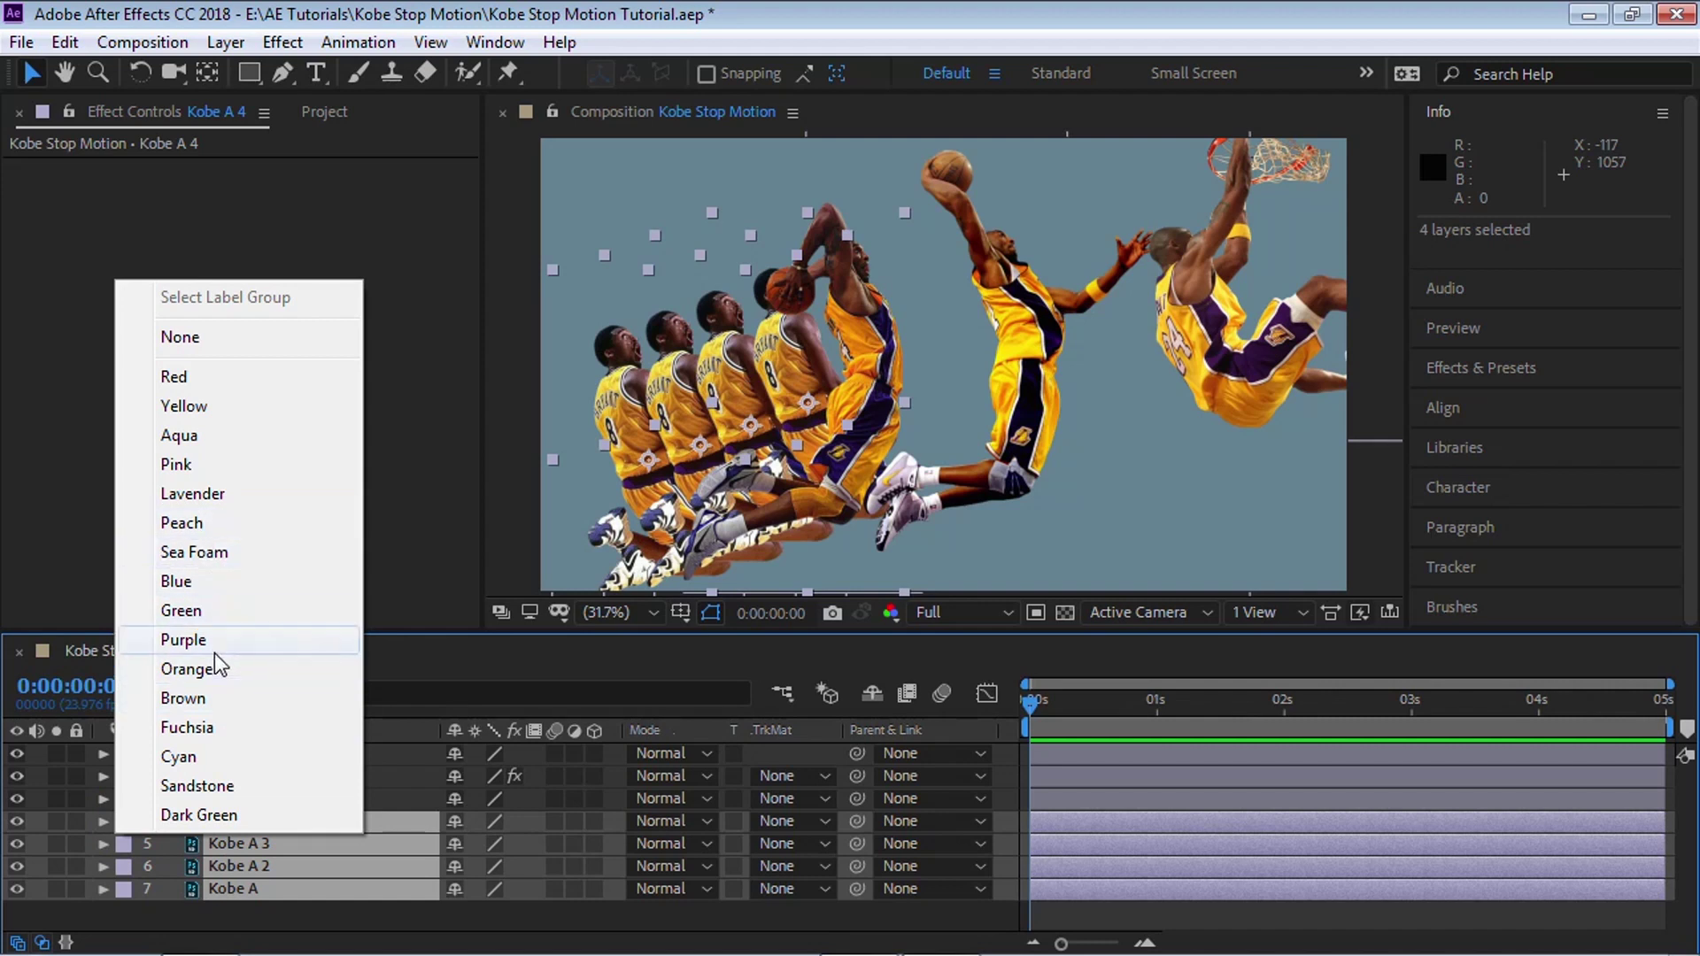
{"action": "left_click", "coordinate": [212, 641]}
- Give the Kobe B layer the Yellow label color
{"action": "left_click", "coordinate": [239, 797]}
{"action": "left_click", "coordinate": [115, 798]}
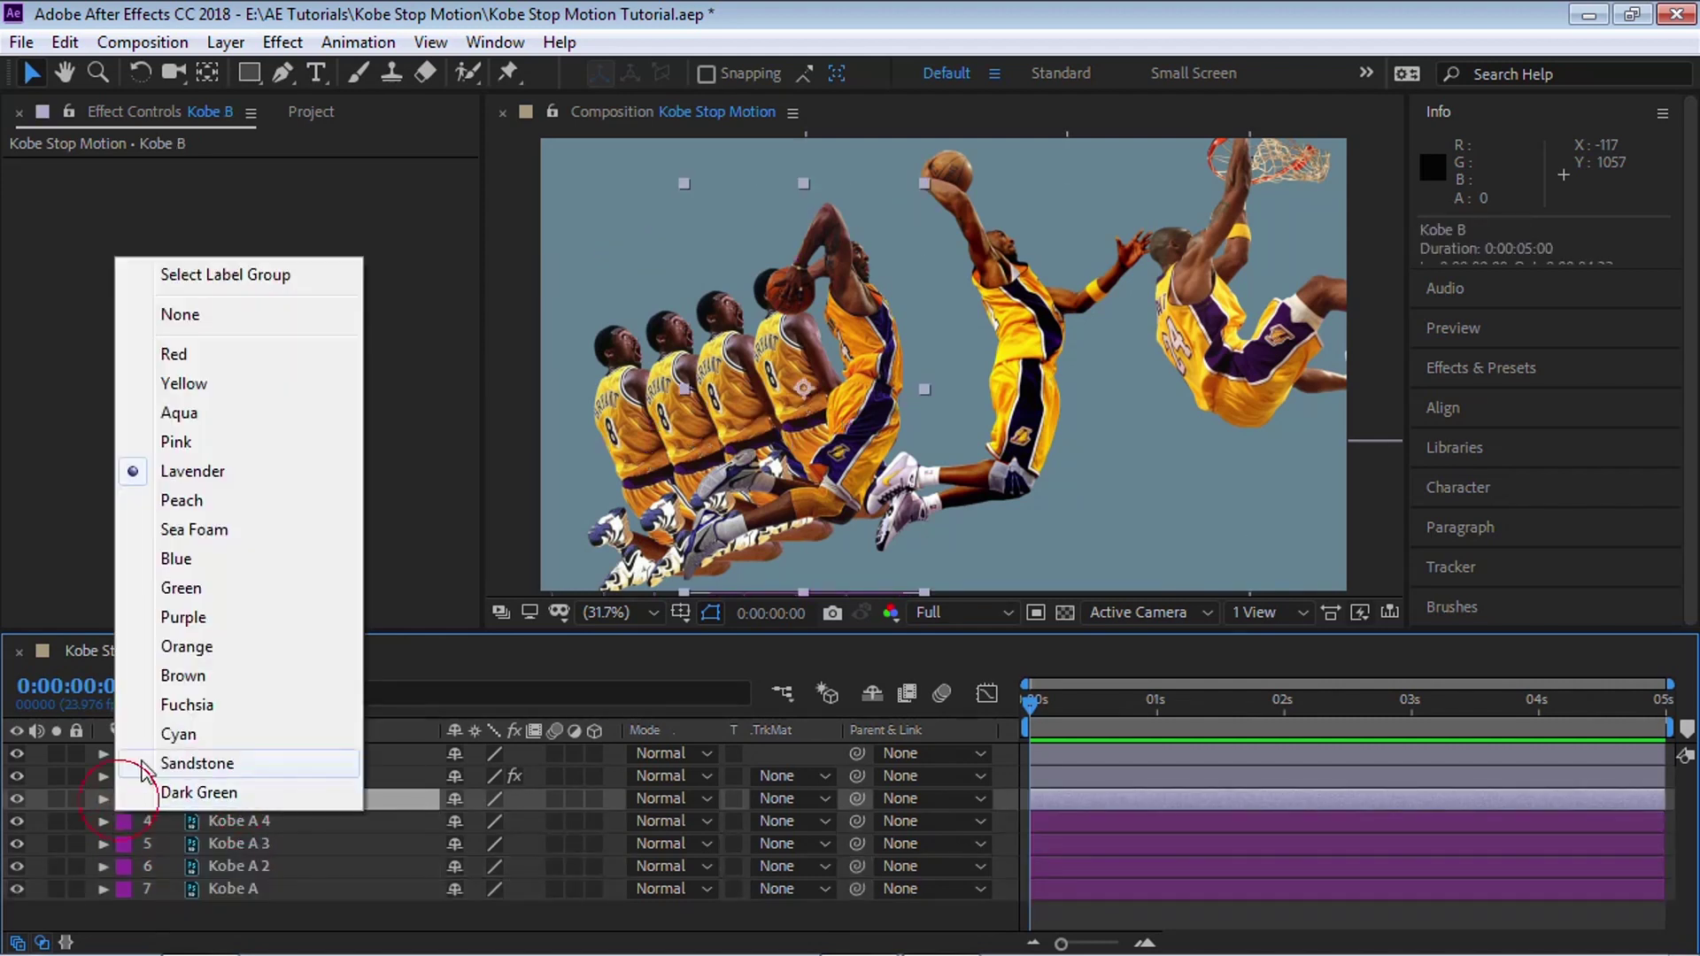
{"action": "left_click", "coordinate": [205, 384]}
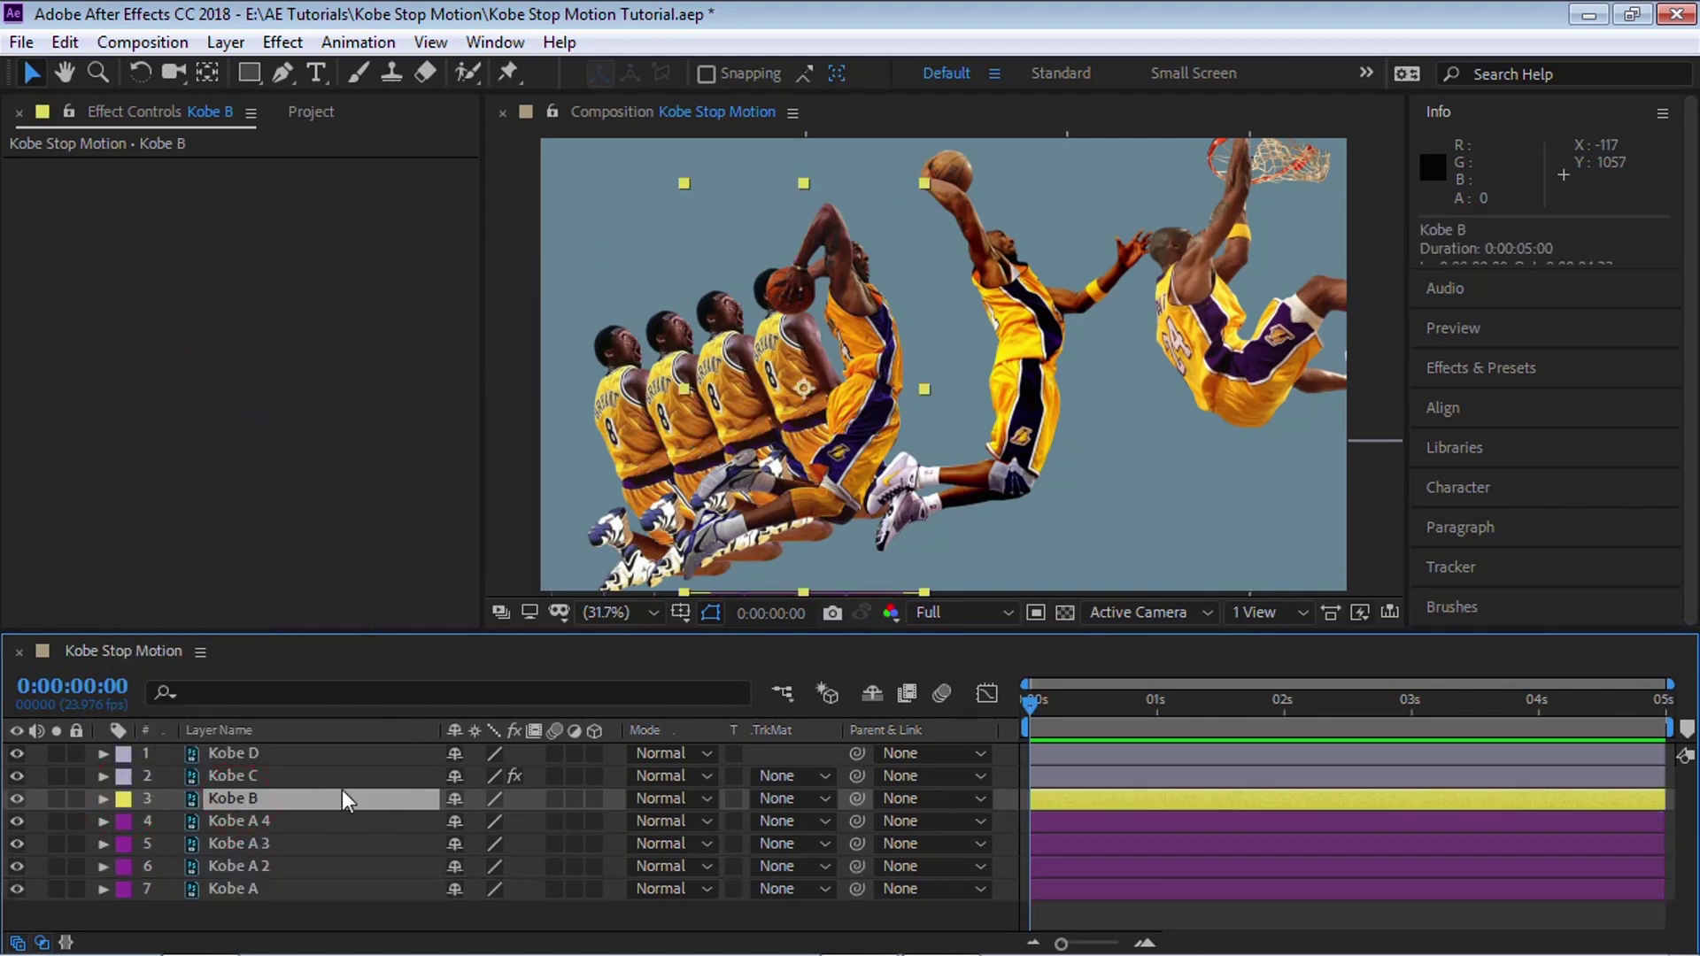
- Duplicate the Kobe B layer three times and move the Kobe B 2 copy to about 745, 565
{"action": "key", "text": "ctrl+d"}
{"action": "key", "text": "ctrl+d"}
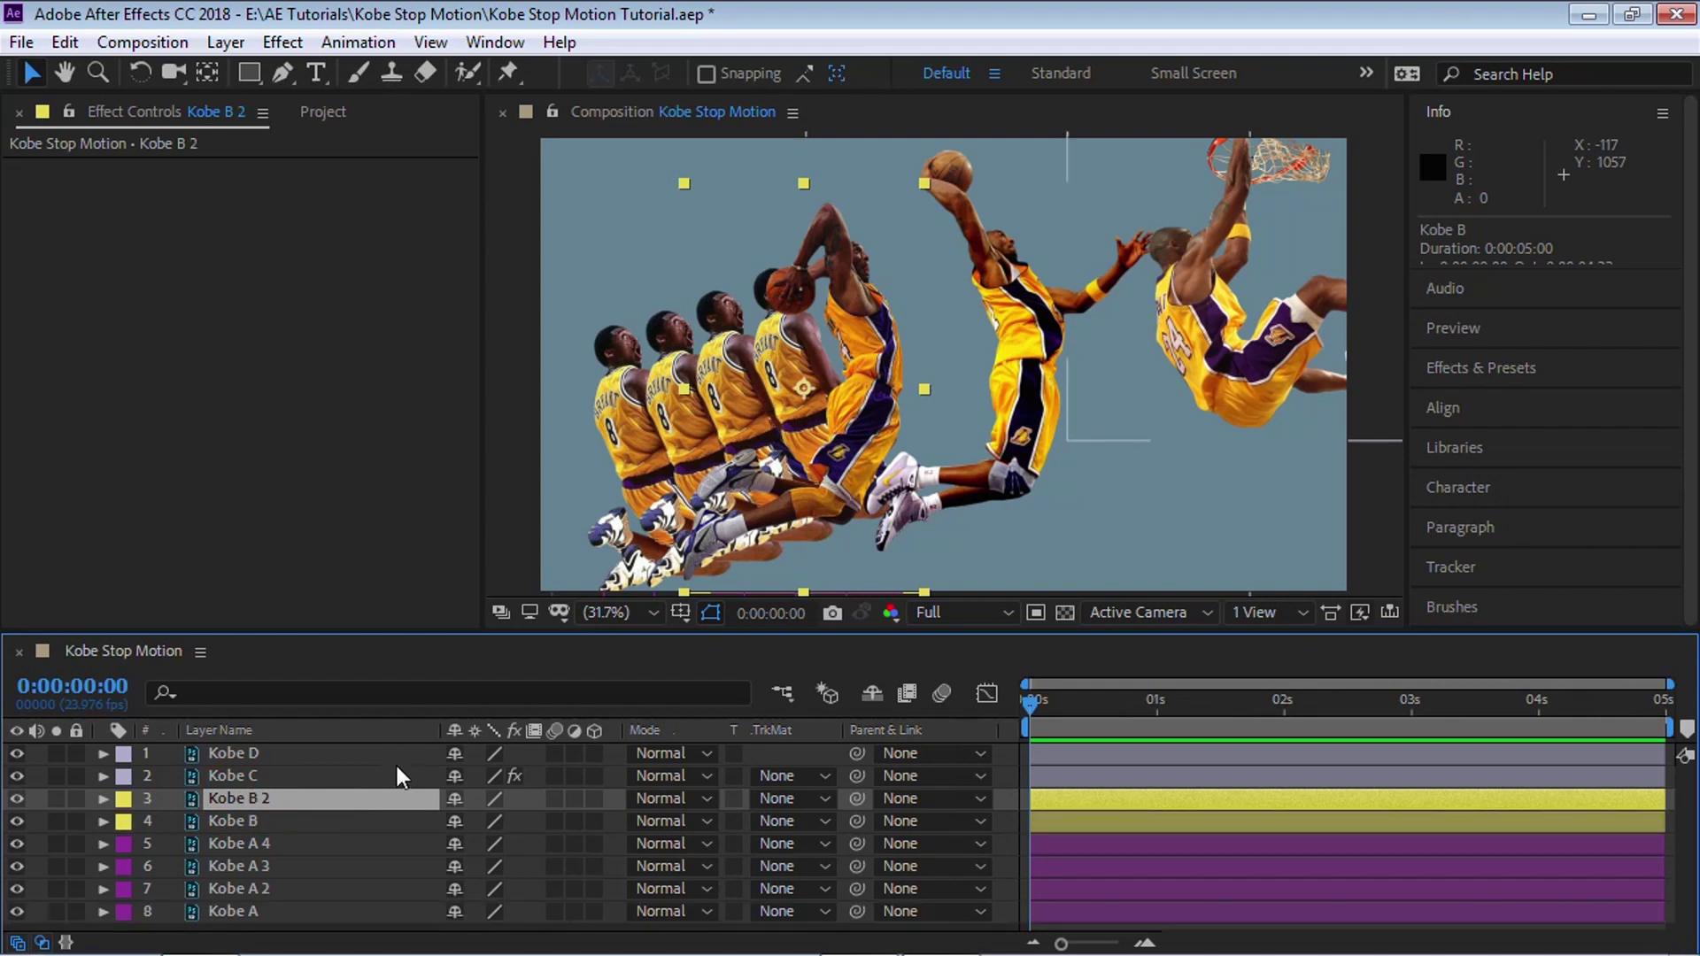
{"action": "key", "text": "ctrl+d"}
{"action": "left_click", "coordinate": [263, 842]}
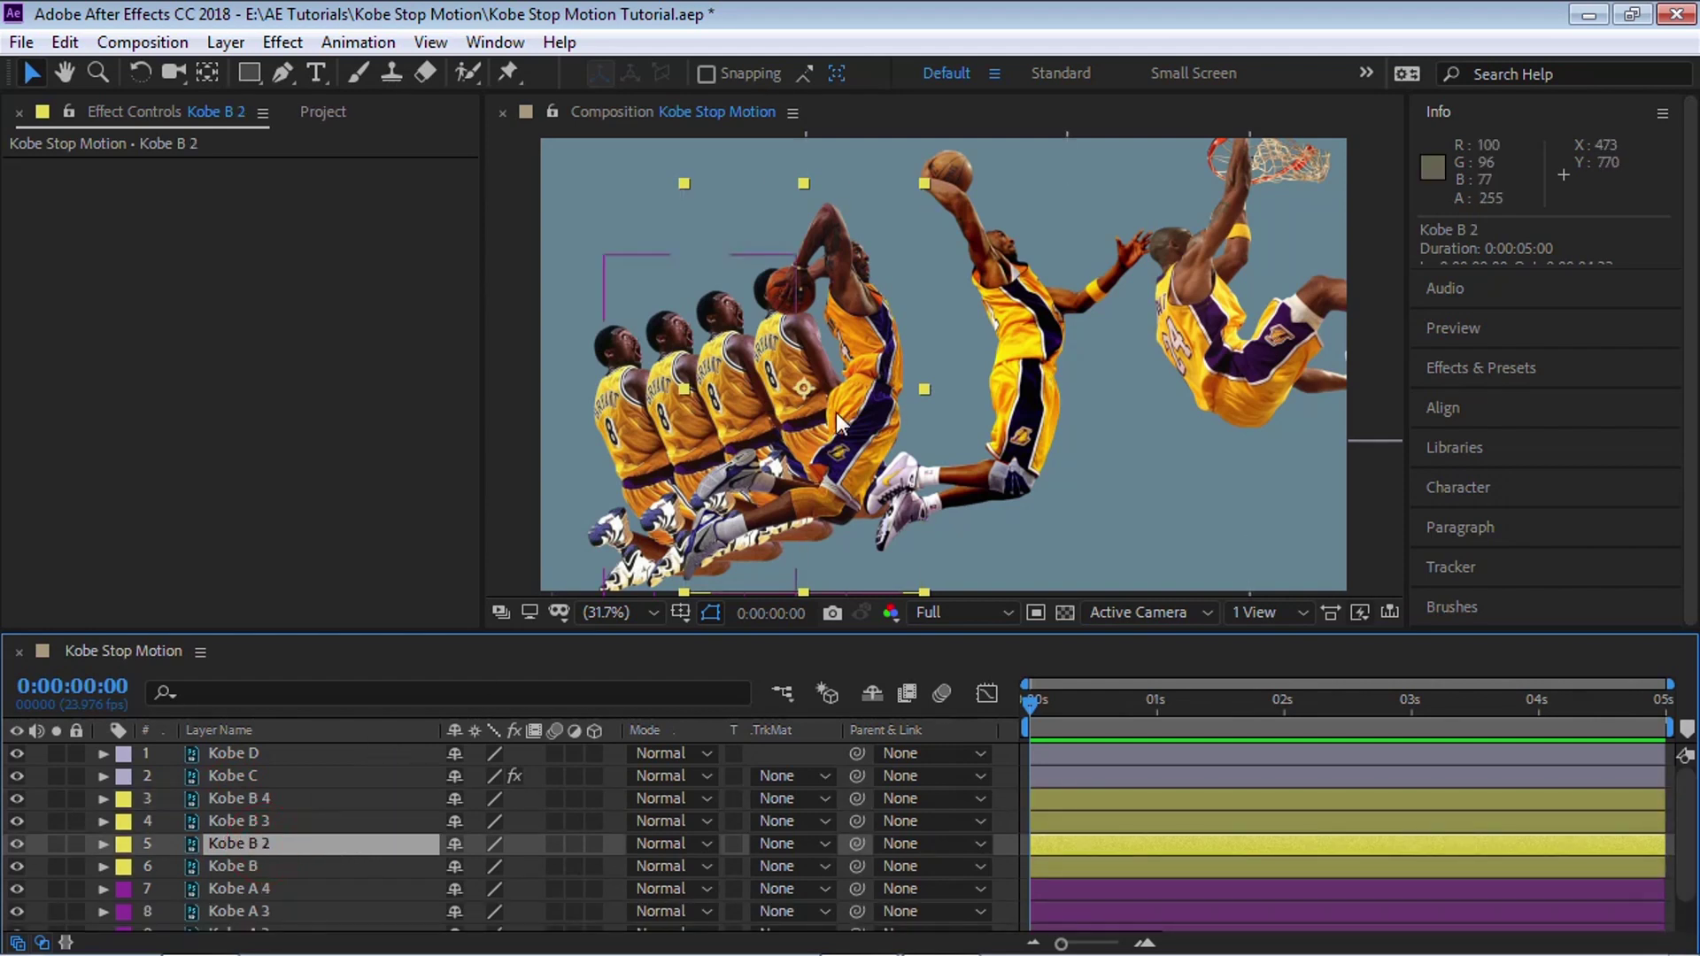
{"action": "left_click_drag", "start_coordinate": [836, 405], "coordinate": [888, 406]}
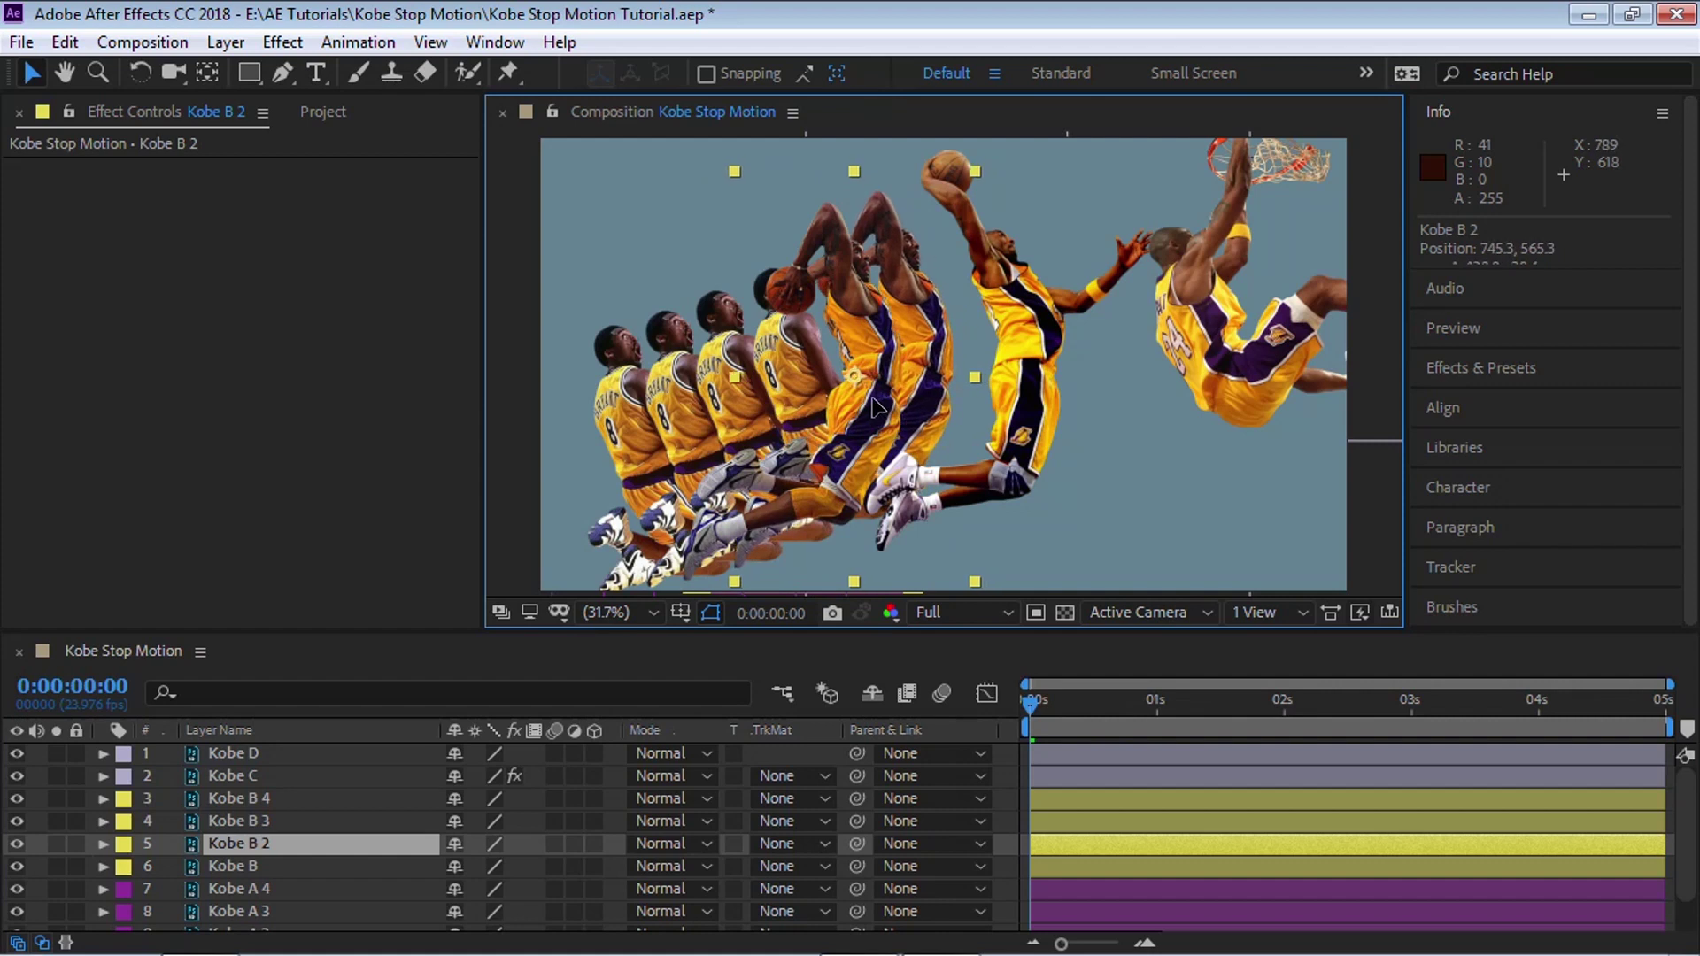
- Continue the rising trail toward Kobe C with the Kobe B 3 and Kobe B 4 copies, placing Kobe B 4 at about 890, 505
{"action": "left_click", "coordinate": [815, 424]}
{"action": "left_click_drag", "start_coordinate": [812, 420], "coordinate": [944, 368]}
{"action": "left_click", "coordinate": [263, 797]}
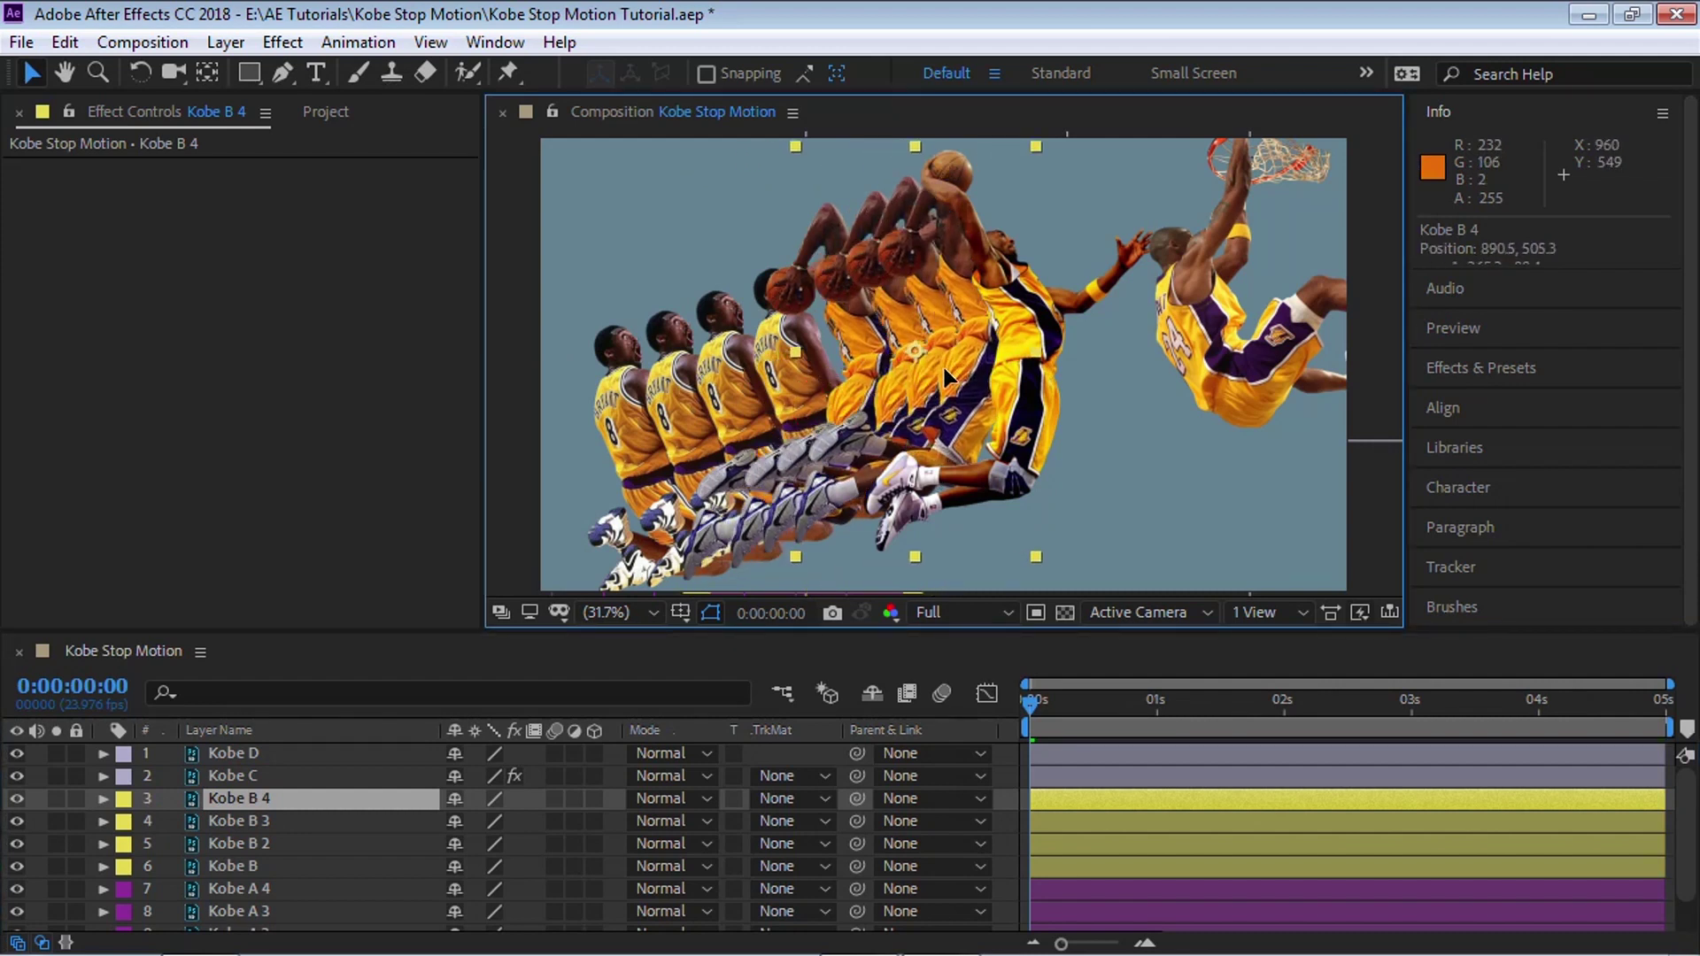
- Give the Kobe C layer the Blue label color and duplicate it three times
{"action": "left_click", "coordinate": [246, 777]}
{"action": "left_click", "coordinate": [124, 777]}
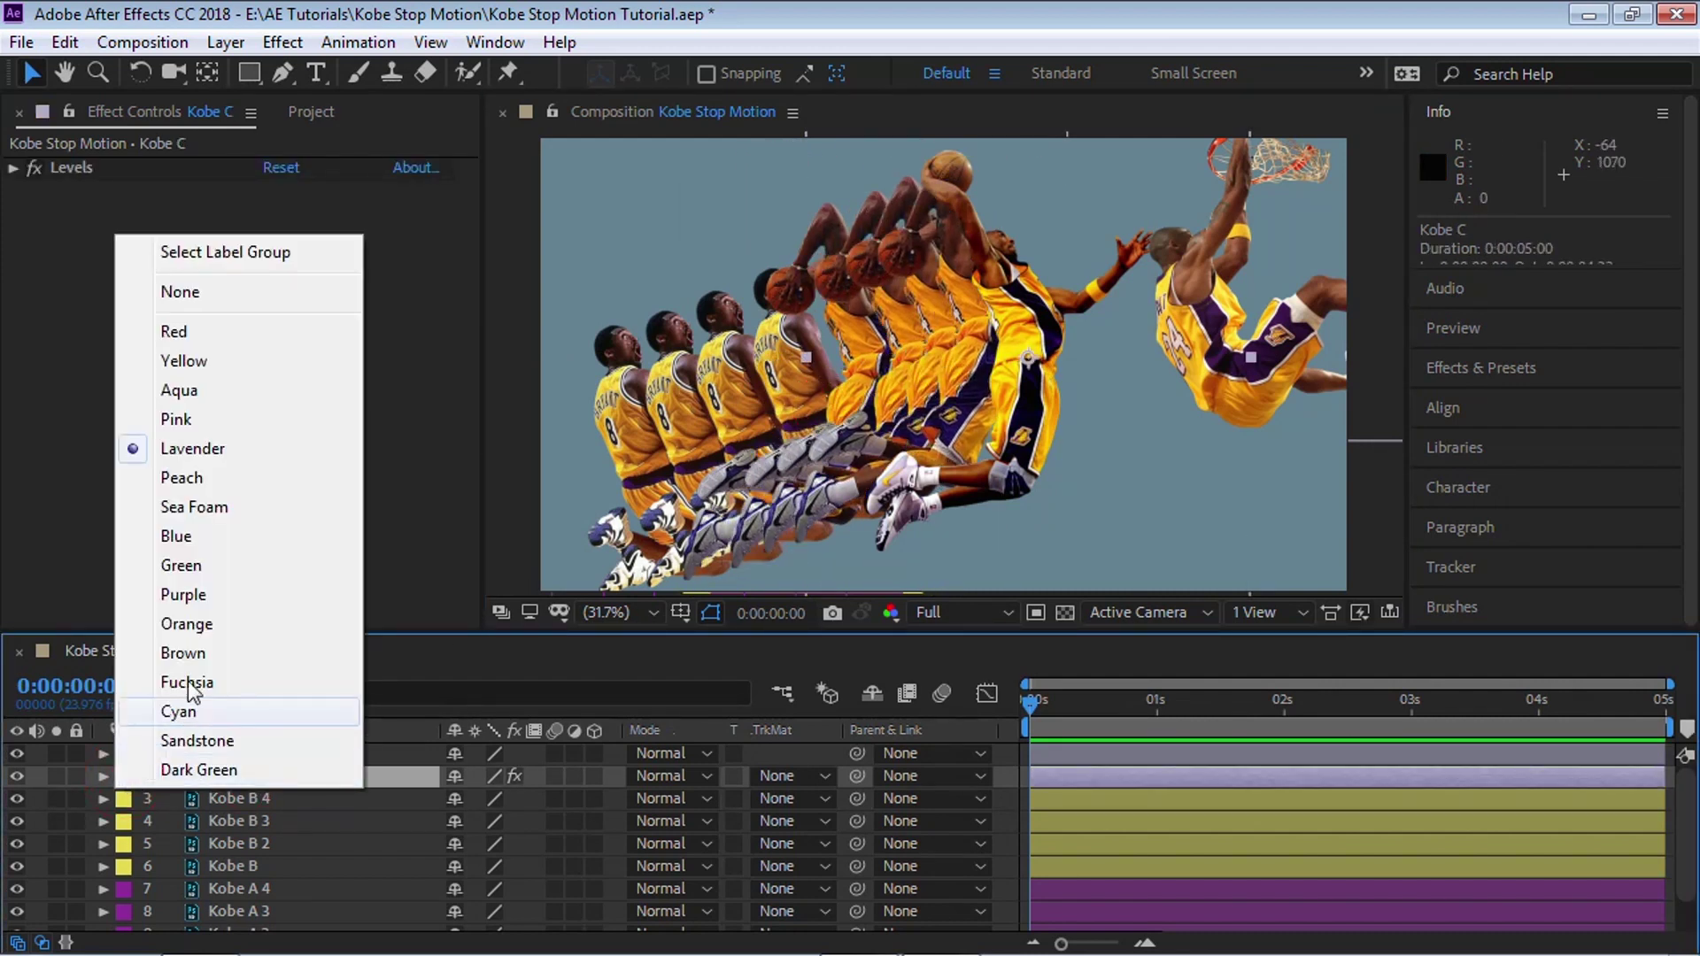
{"action": "left_click", "coordinate": [190, 536]}
{"action": "left_click", "coordinate": [284, 775]}
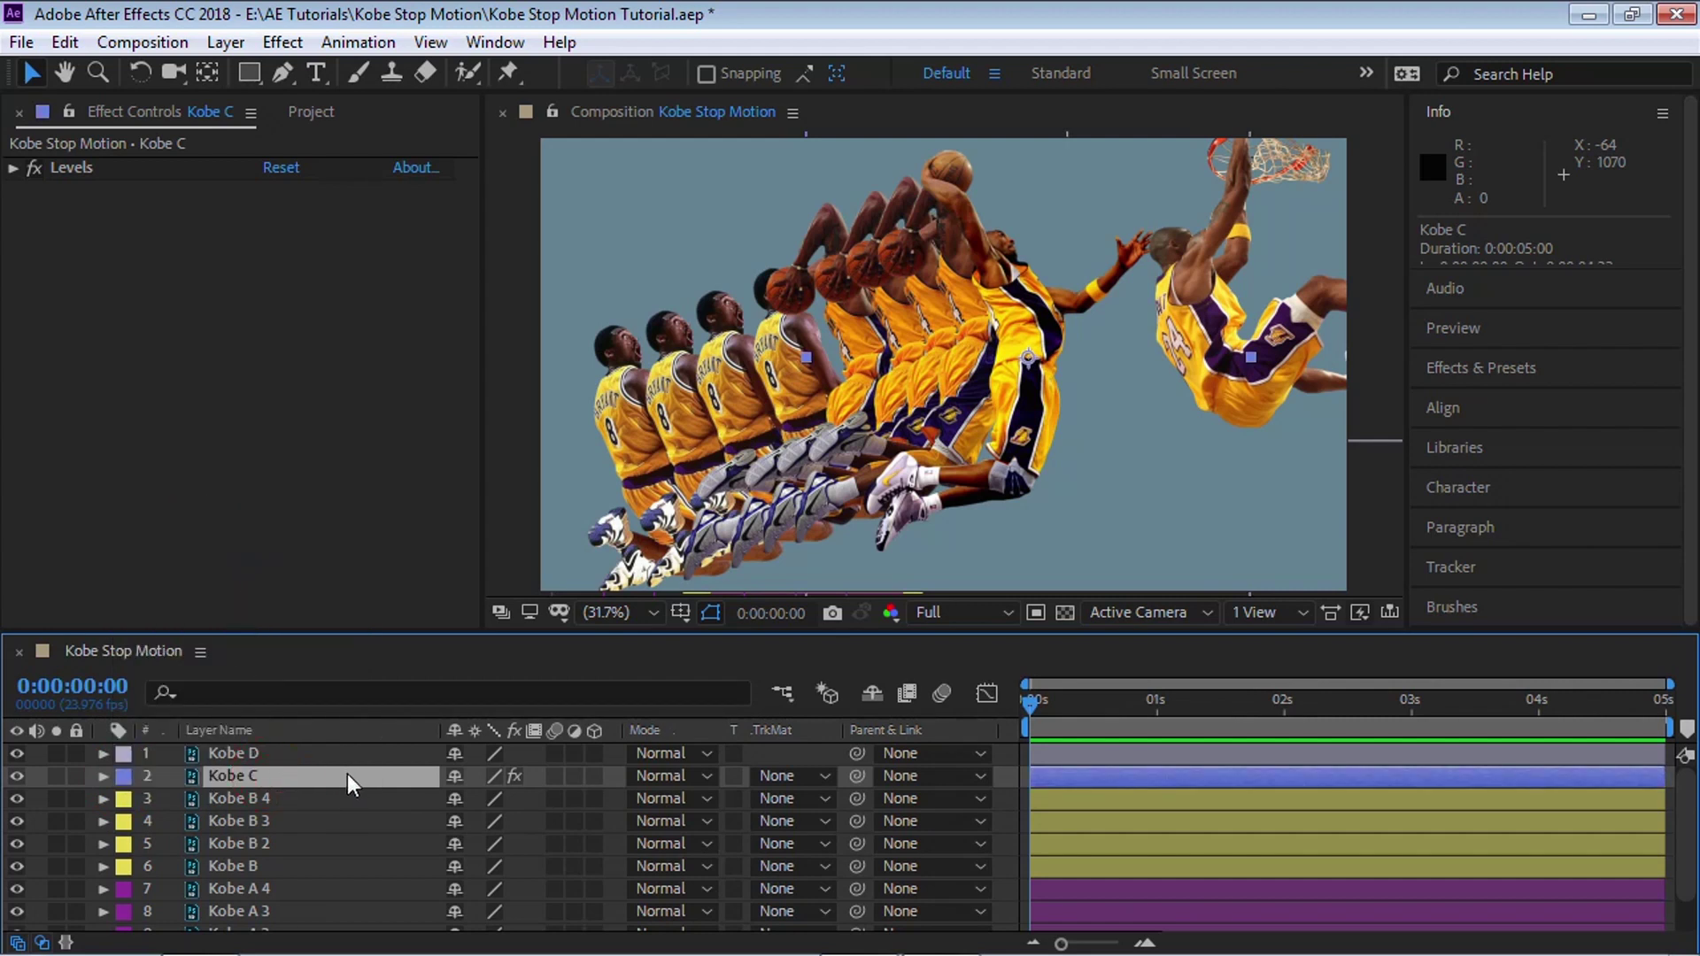
{"action": "key", "text": "ctrl+d"}
{"action": "key", "text": "ctrl+d"}
{"action": "key", "text": "ctrl+d"}
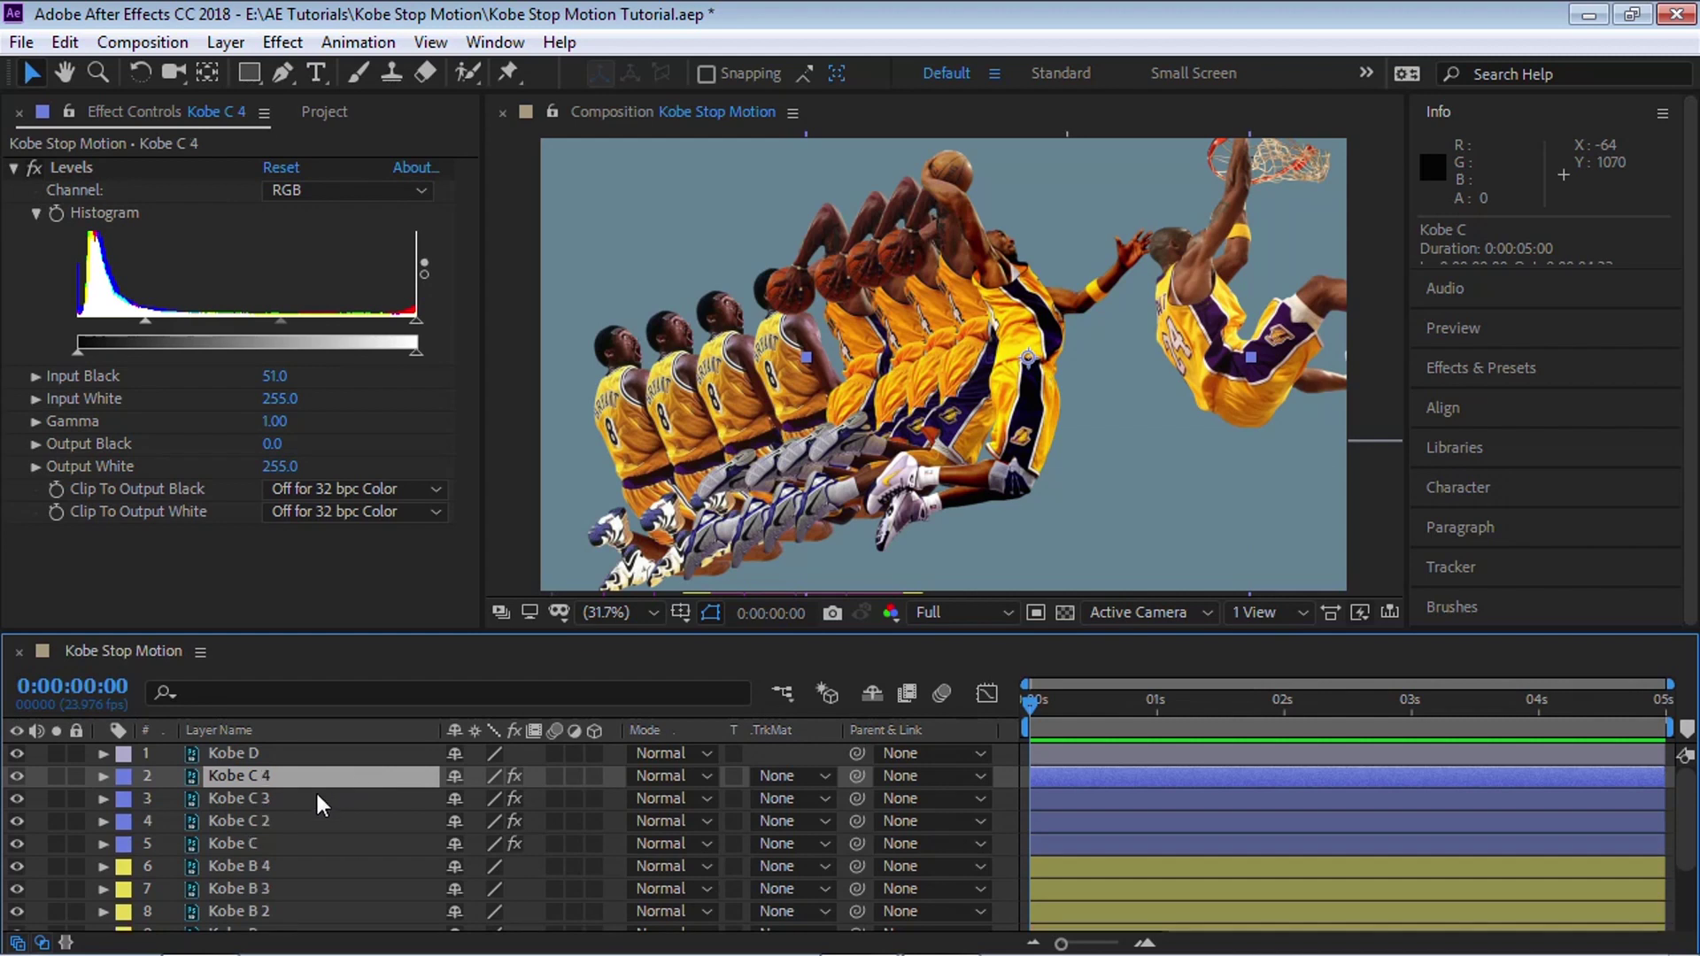
- Spread the Kobe C copies toward Kobe D, with Kobe C 3 at about 1361, 499 and Kobe C 4 at about 1487, 477
{"action": "left_click", "coordinate": [248, 819]}
{"action": "left_click_drag", "start_coordinate": [1023, 343], "coordinate": [1062, 339]}
{"action": "left_click", "coordinate": [238, 797]}
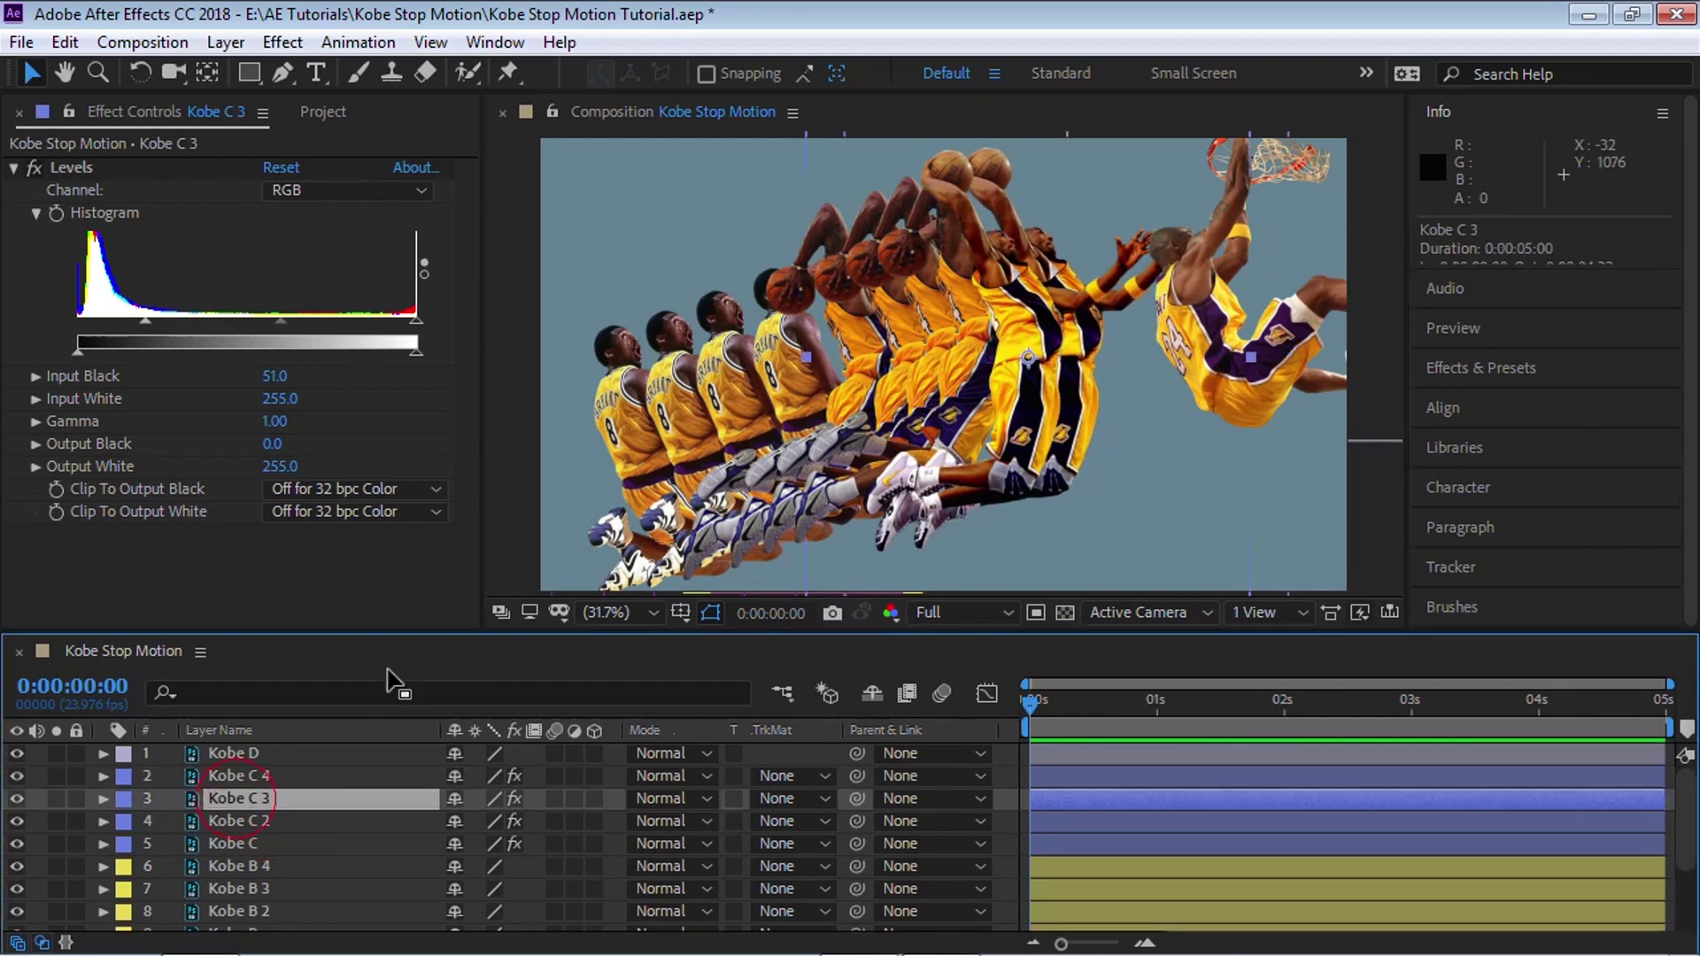
{"action": "left_click_drag", "start_coordinate": [1026, 348], "coordinate": [1112, 347]}
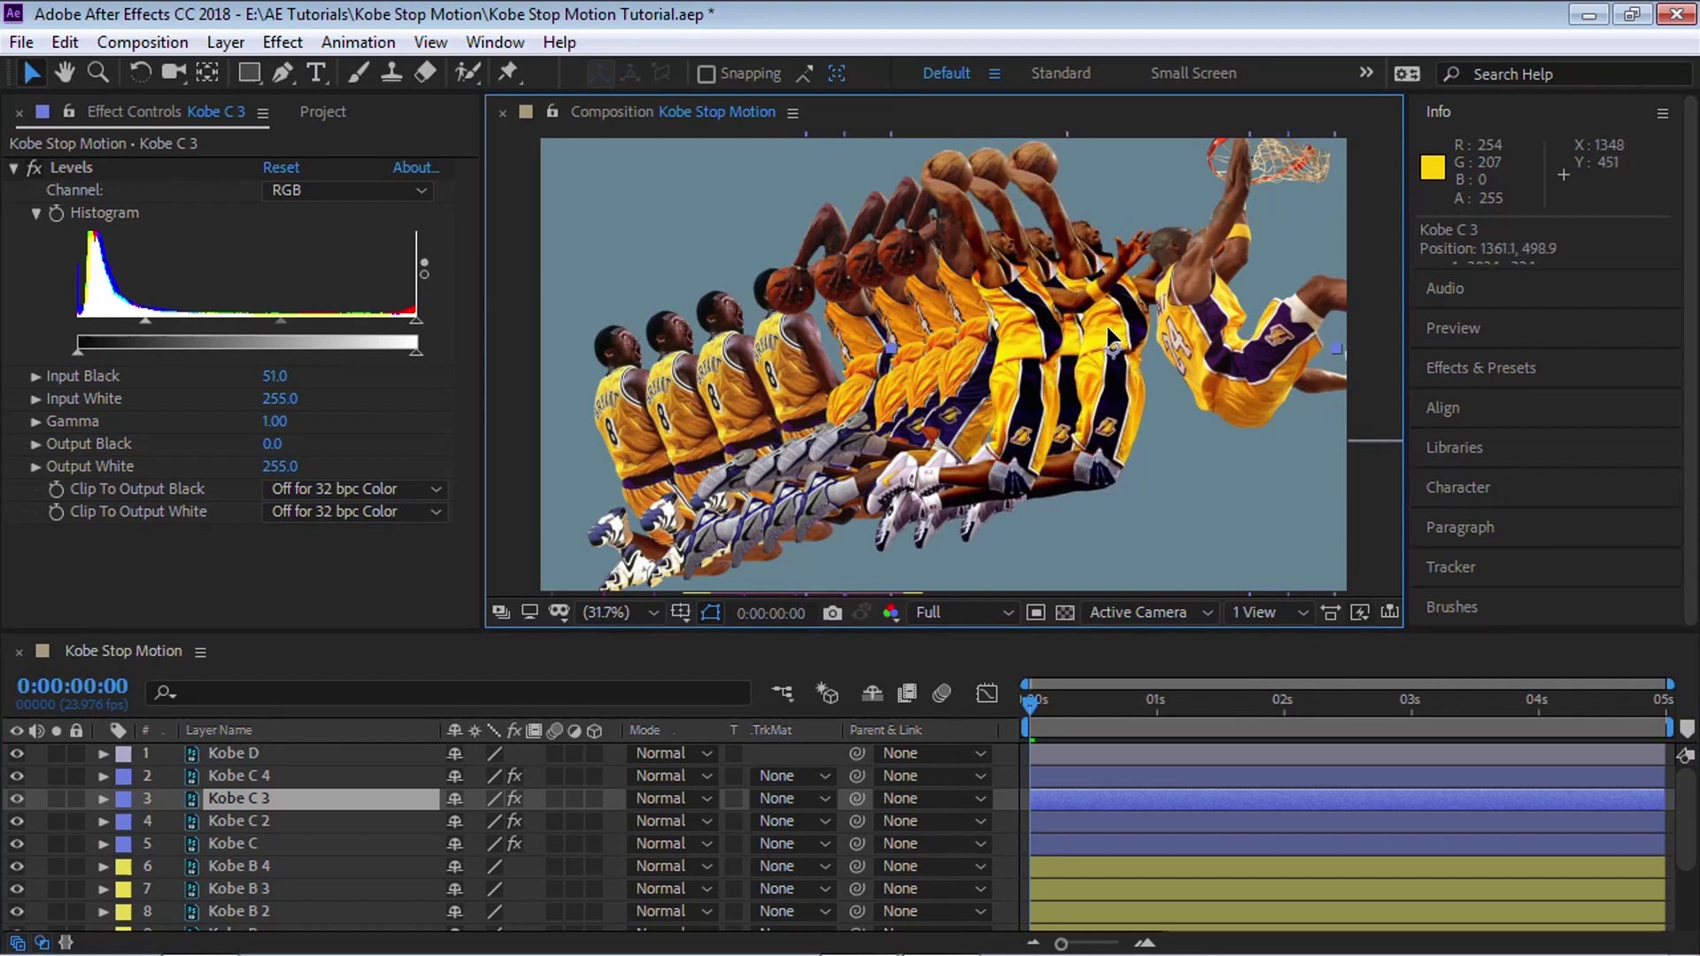
{"action": "left_click", "coordinate": [246, 776]}
{"action": "left_click_drag", "start_coordinate": [1027, 337], "coordinate": [1161, 298]}
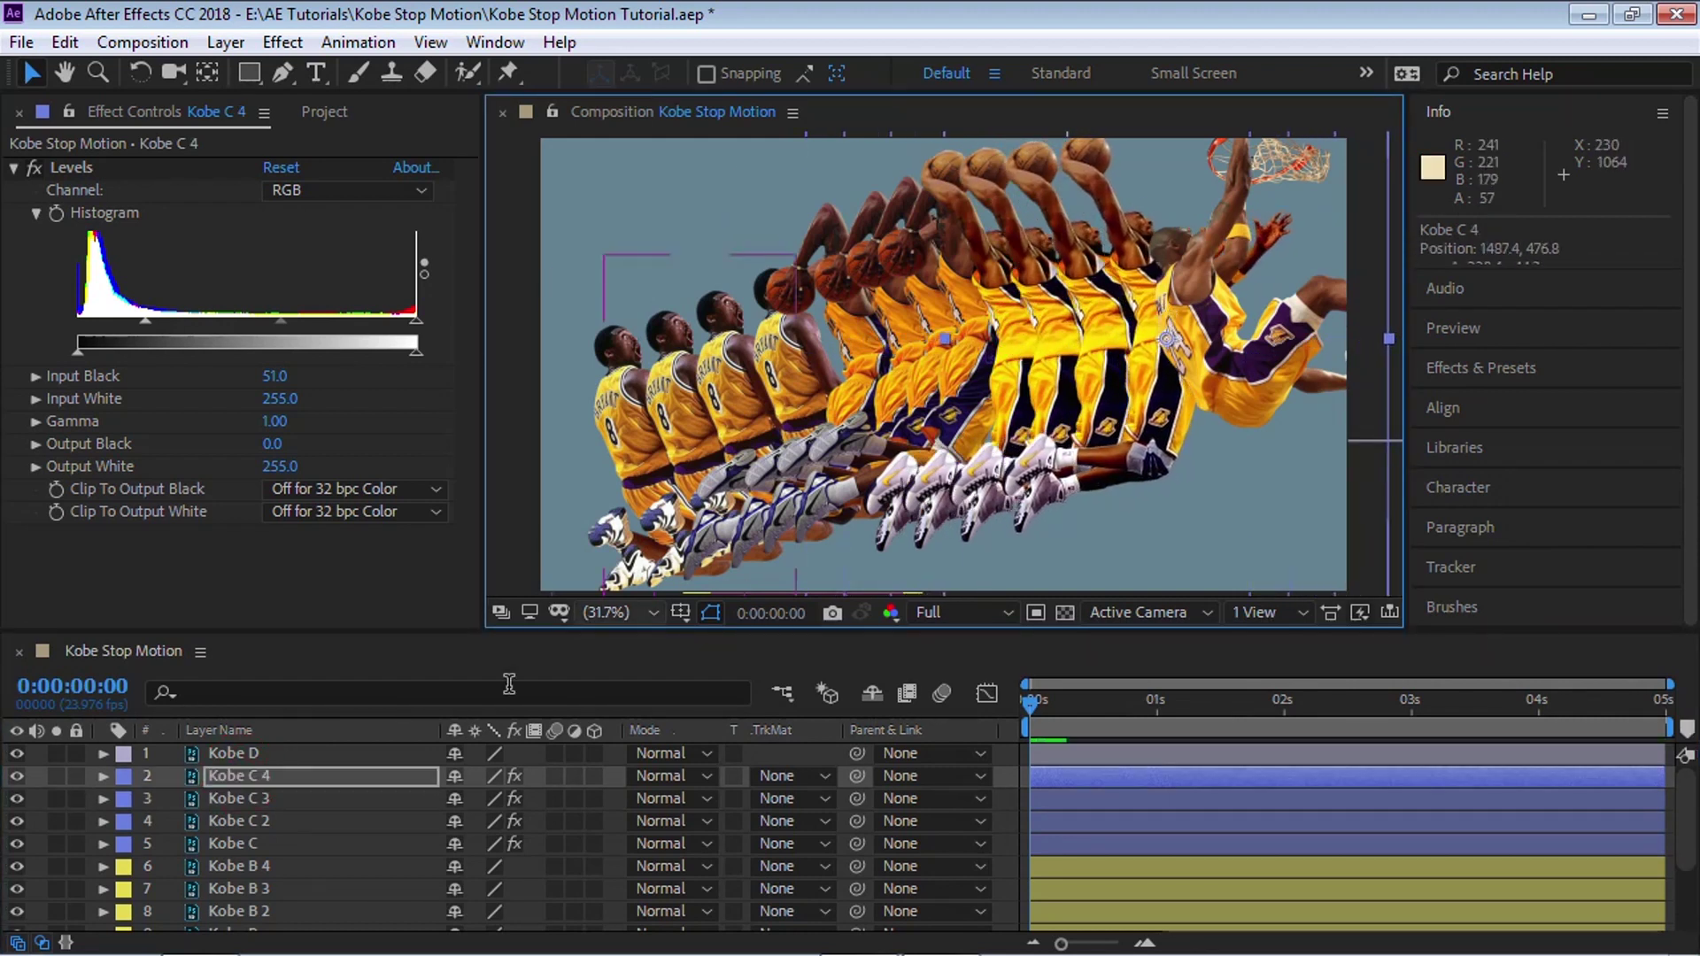
- Set the opacity of the nine duplicate layers (Kobe A, B and C copies 2 to 4) to 35%
{"action": "key", "text": "grave"}
{"action": "key", "text": "Return"}
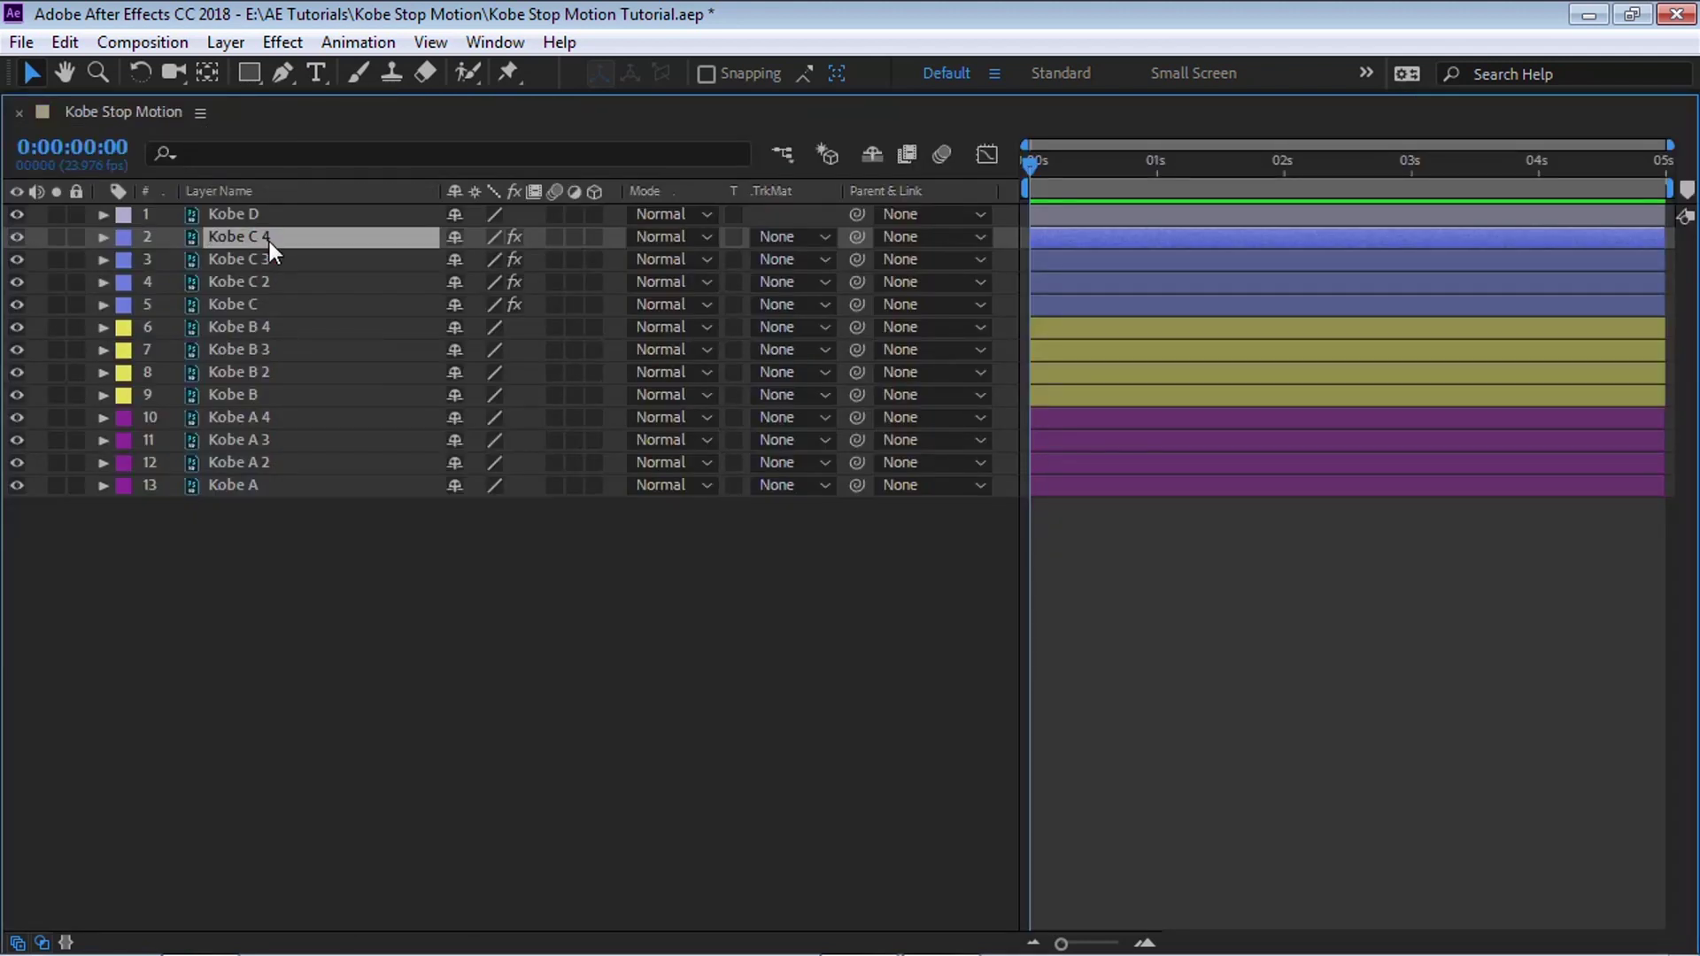
{"action": "left_click", "coordinate": [268, 258], "text": "ctrl"}
{"action": "left_click", "coordinate": [275, 282], "text": "ctrl"}
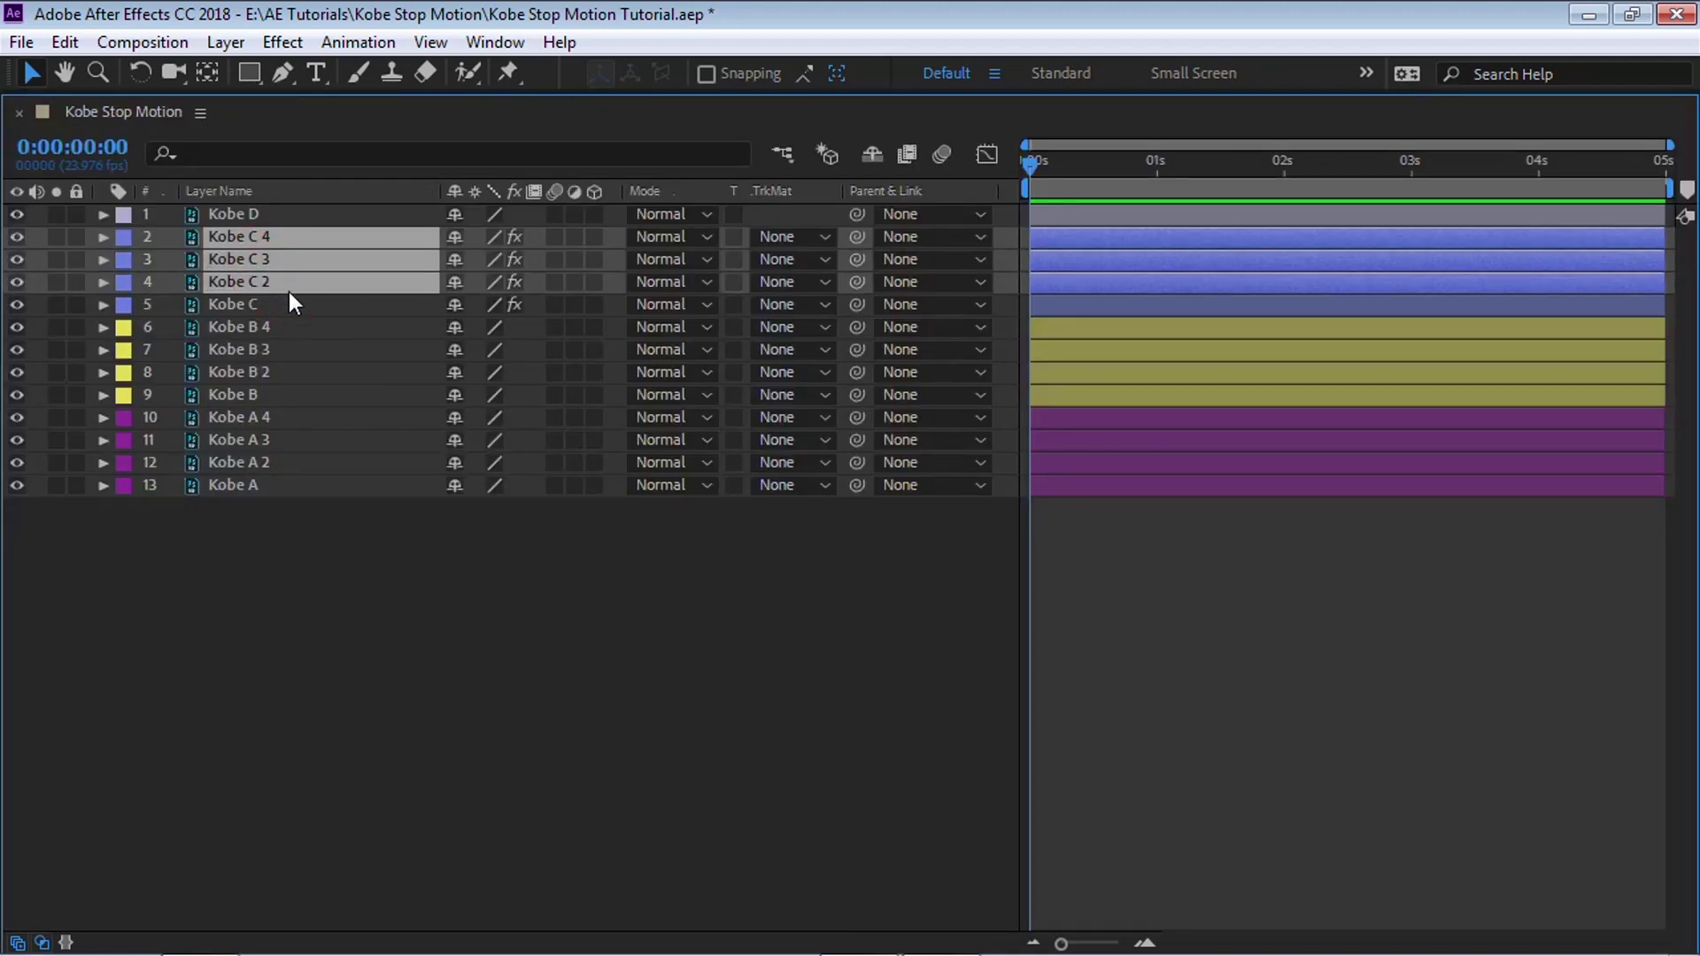
{"action": "left_click", "coordinate": [269, 324], "text": "ctrl"}
{"action": "left_click", "coordinate": [273, 347], "text": "ctrl"}
{"action": "left_click", "coordinate": [264, 370], "text": "ctrl"}
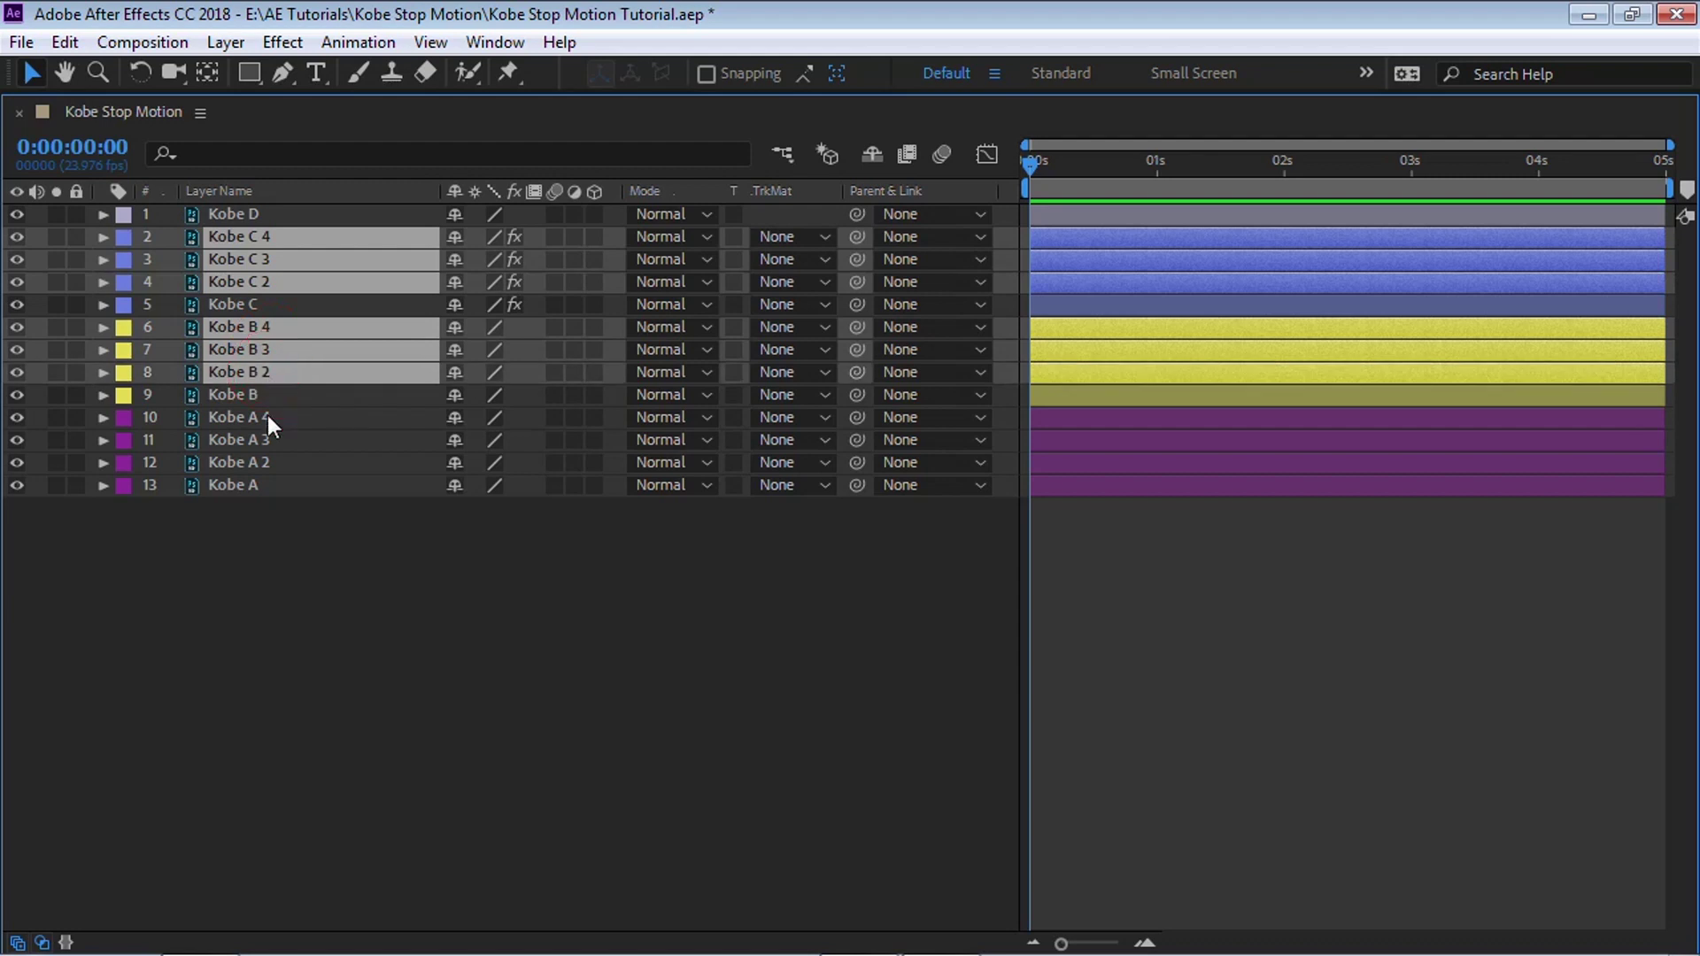
{"action": "left_click", "coordinate": [267, 416], "text": "ctrl"}
{"action": "left_click", "coordinate": [268, 439], "text": "ctrl"}
{"action": "left_click", "coordinate": [268, 456], "text": "ctrl"}
{"action": "key", "text": "t"}
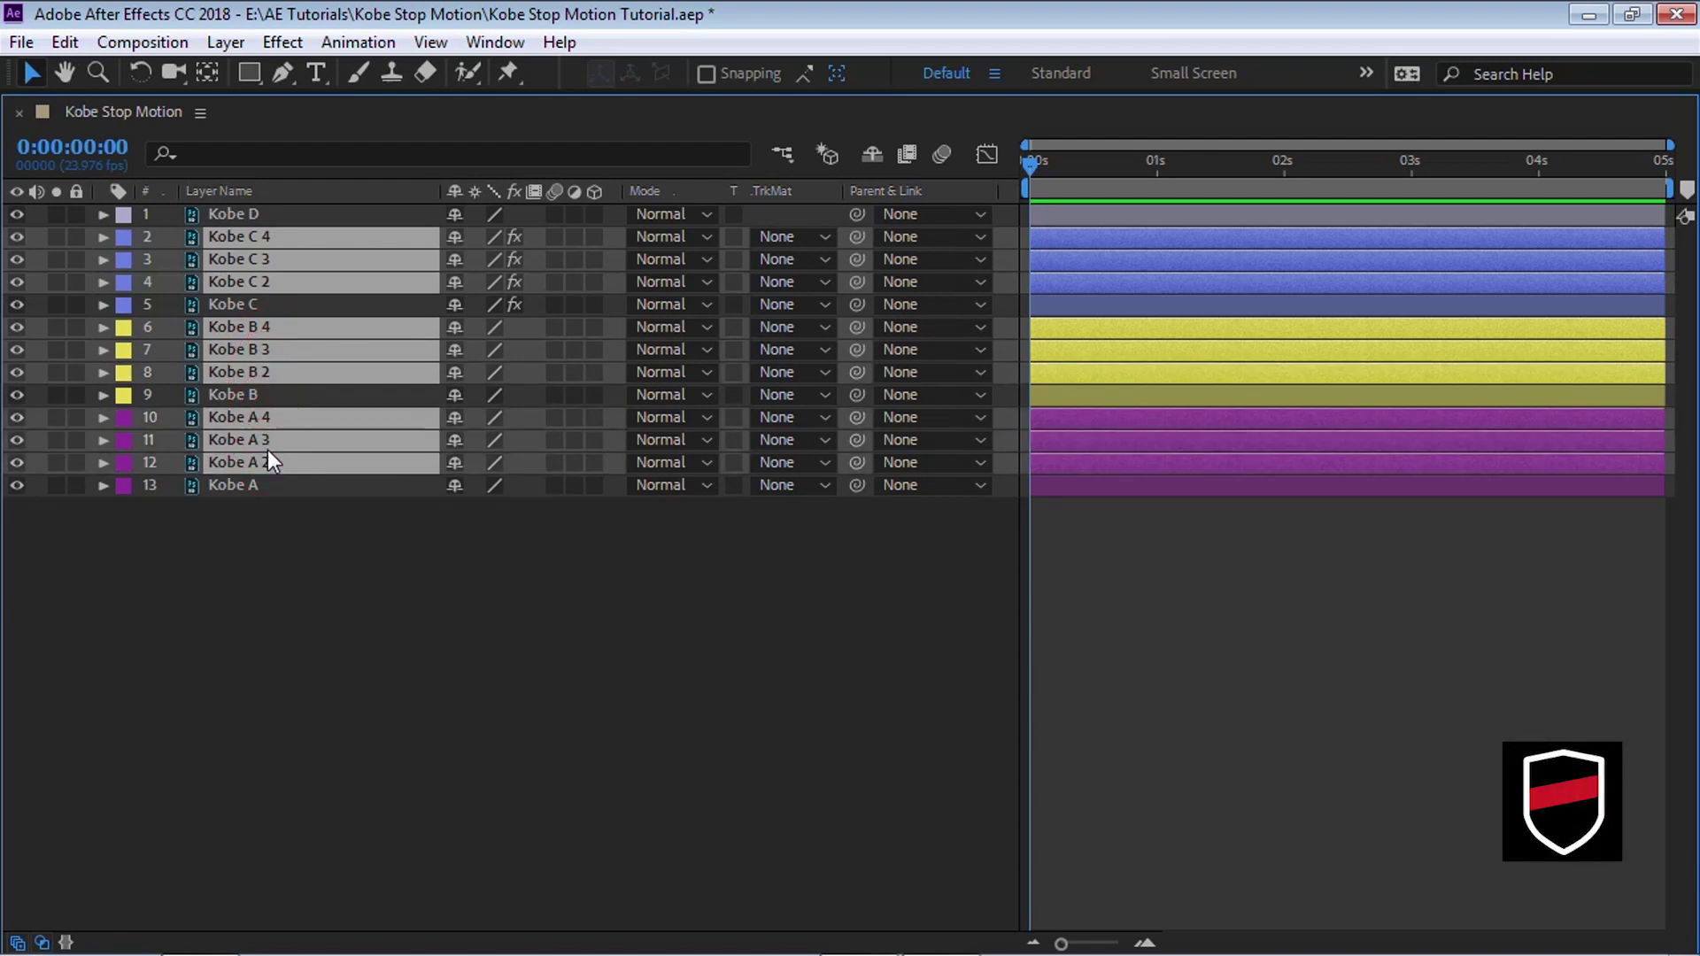
{"action": "left_click", "coordinate": [458, 260]}
{"action": "type", "text": "35"}
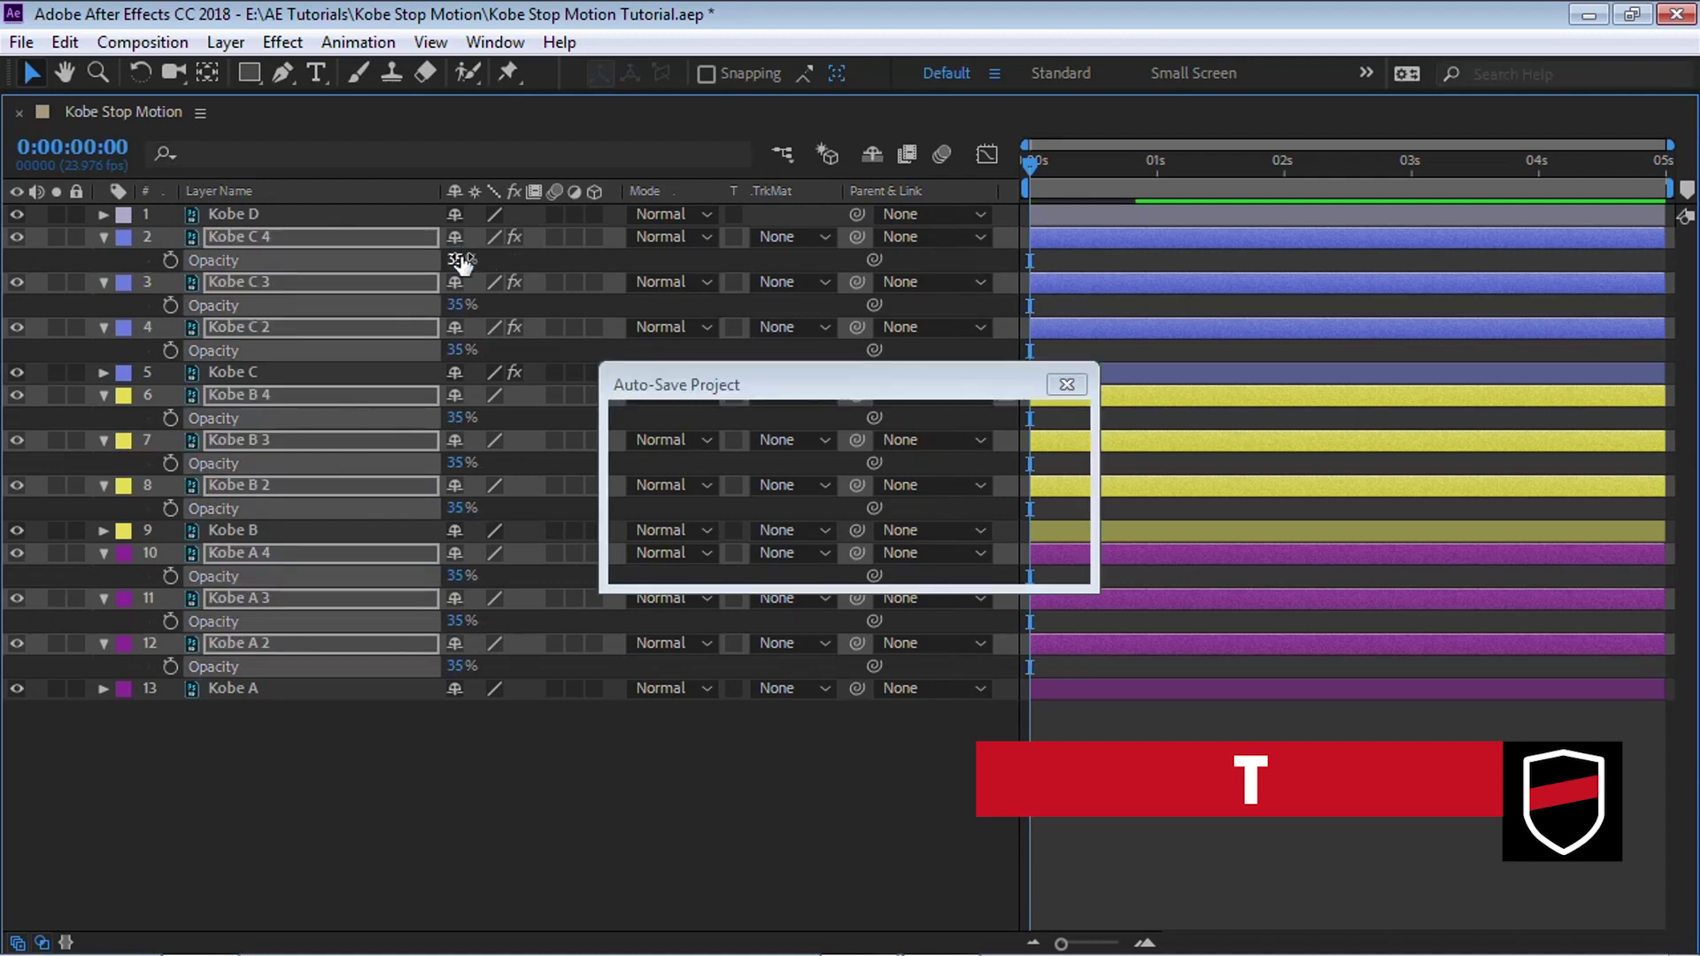
{"action": "key", "text": "Return"}
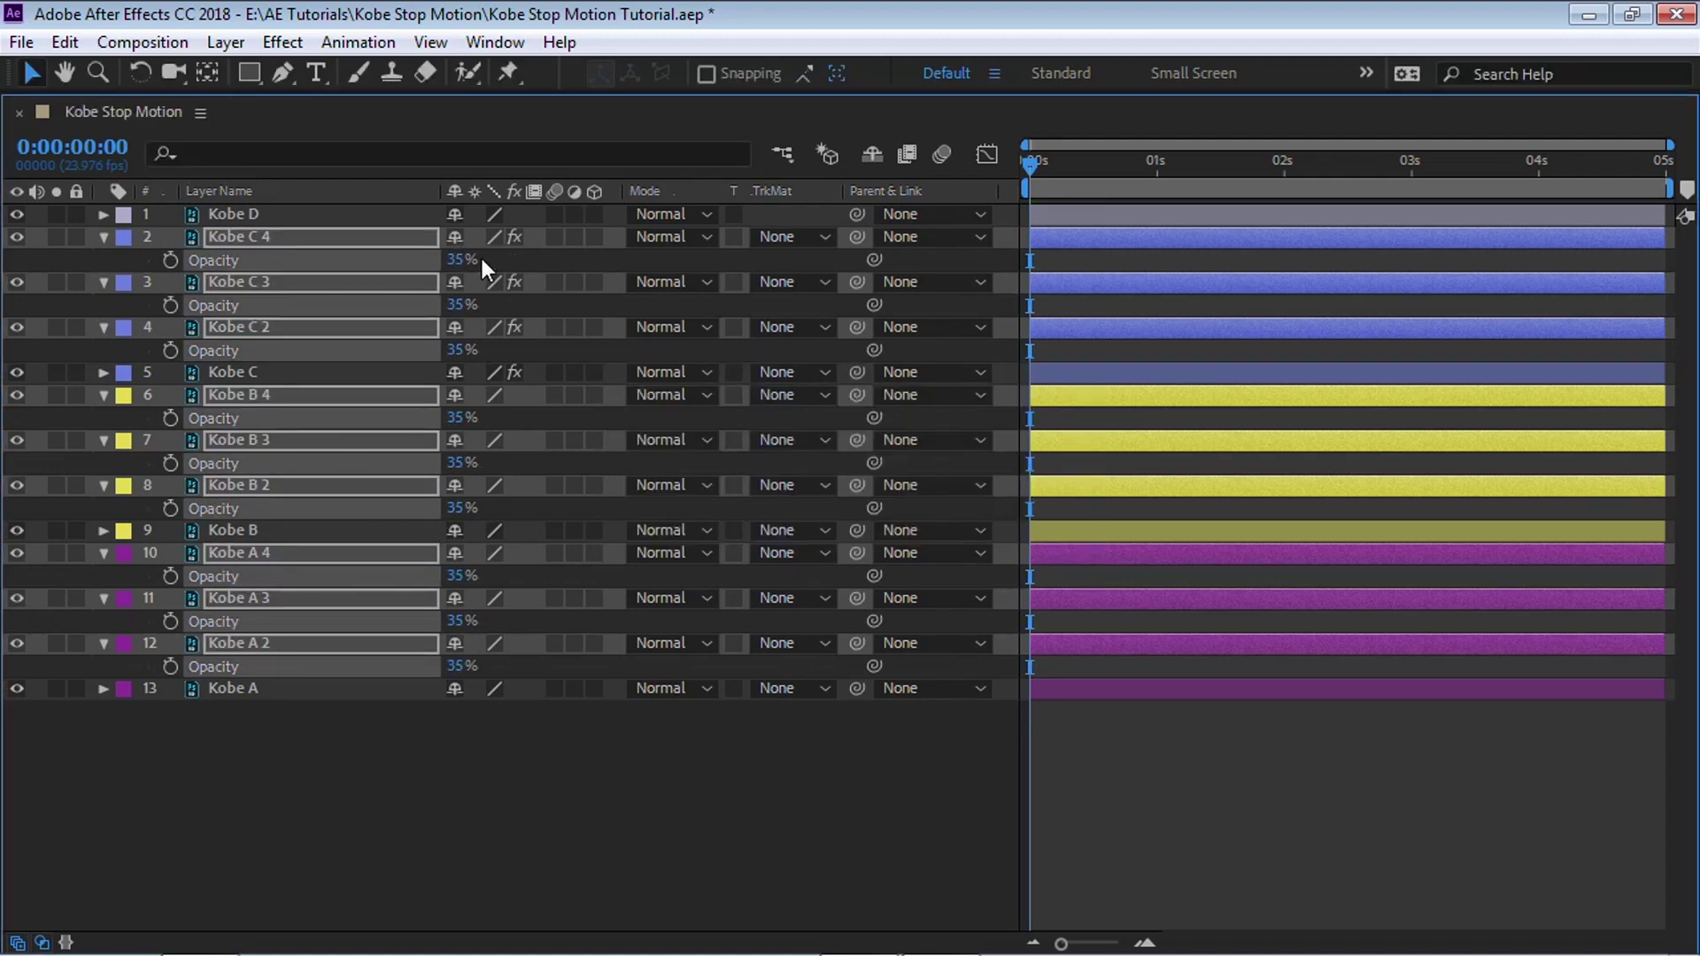
{"action": "left_click", "coordinate": [104, 238]}
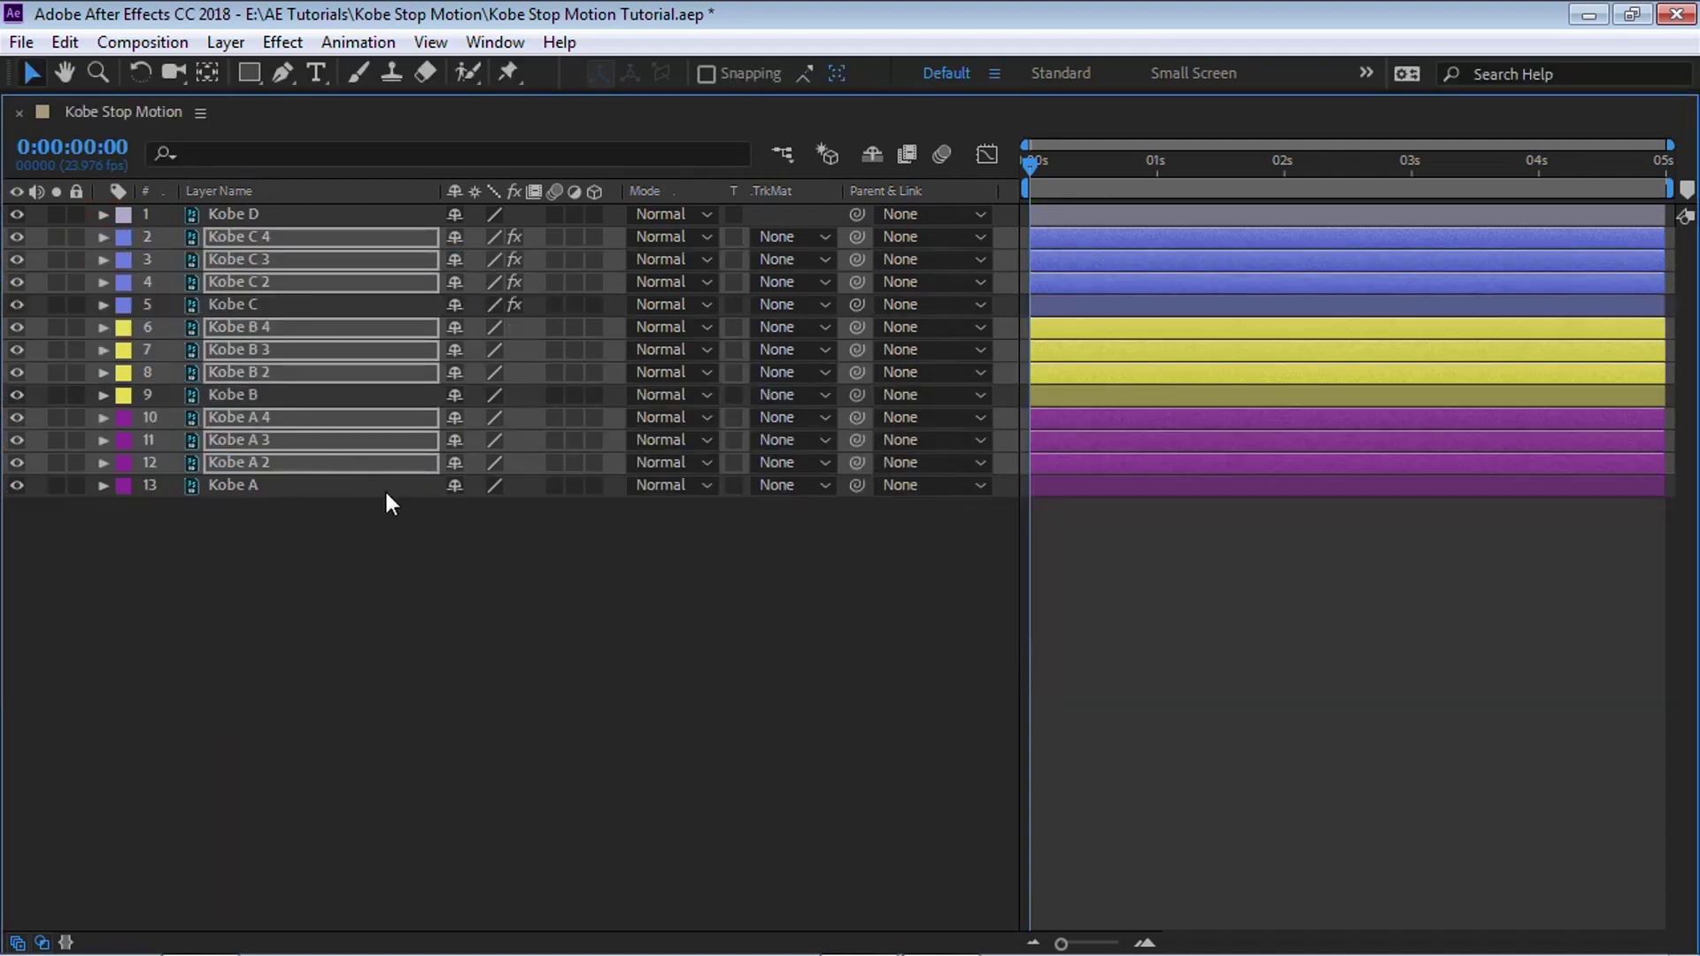
{"action": "key", "text": "grave"}
{"action": "key", "text": "F2"}
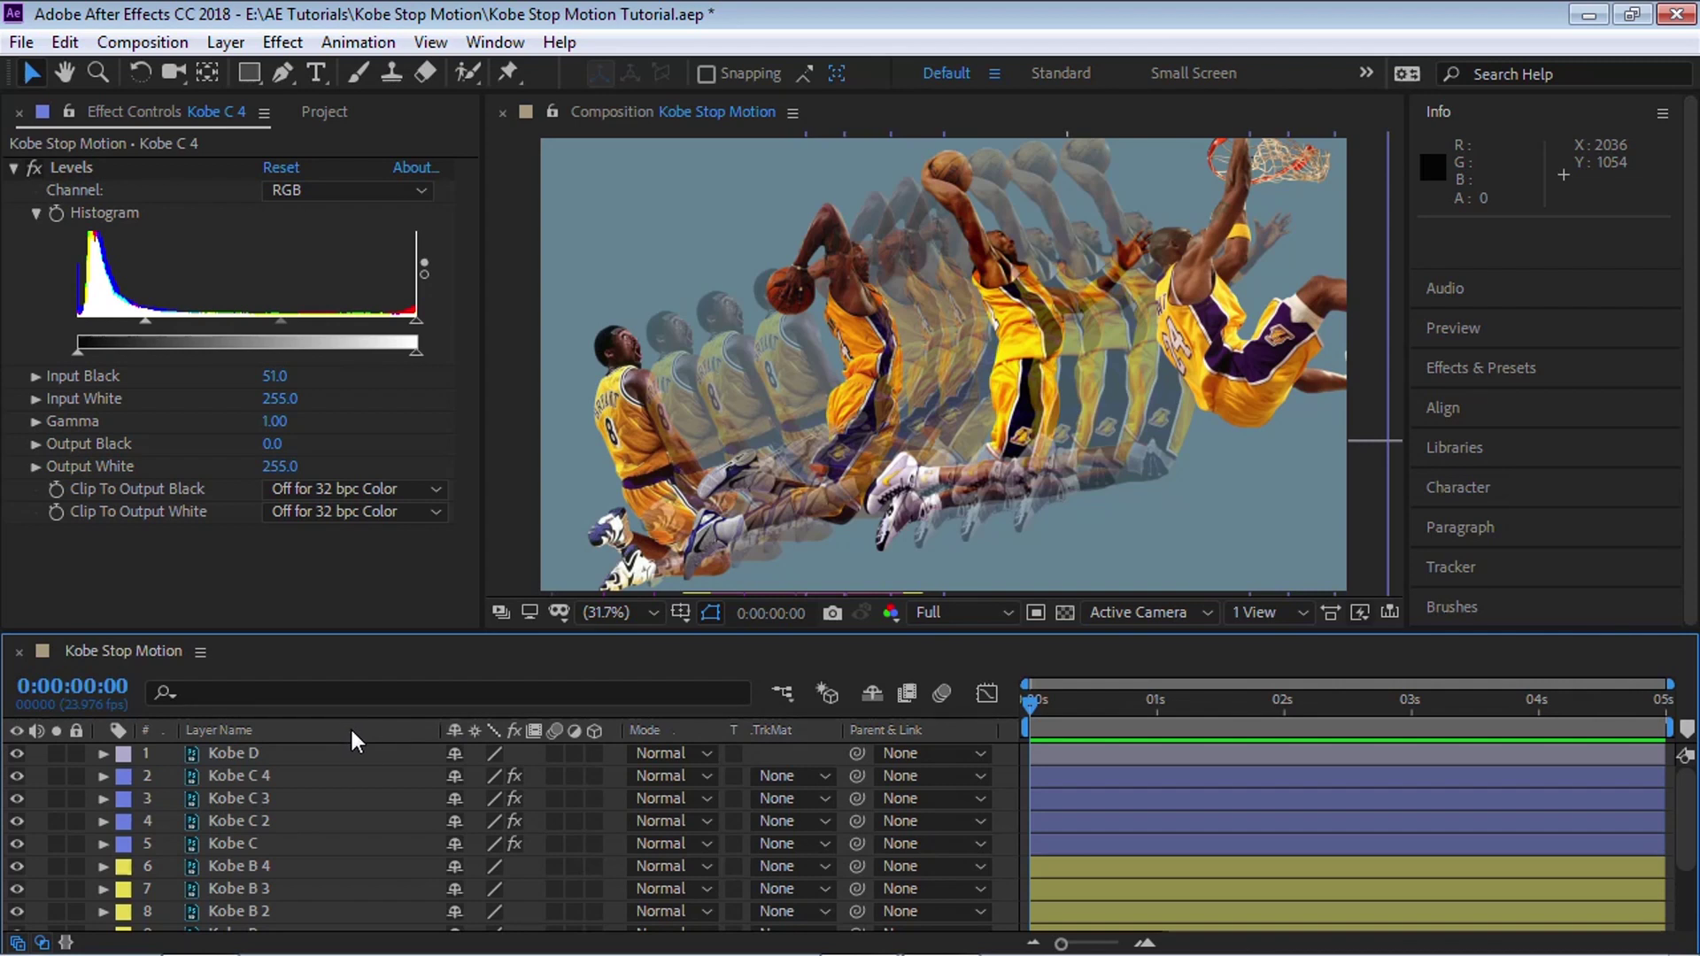
- Trim all layers to a duration of 2 frames and return the current time to 0:00:00:00
{"action": "left_click", "coordinate": [259, 753]}
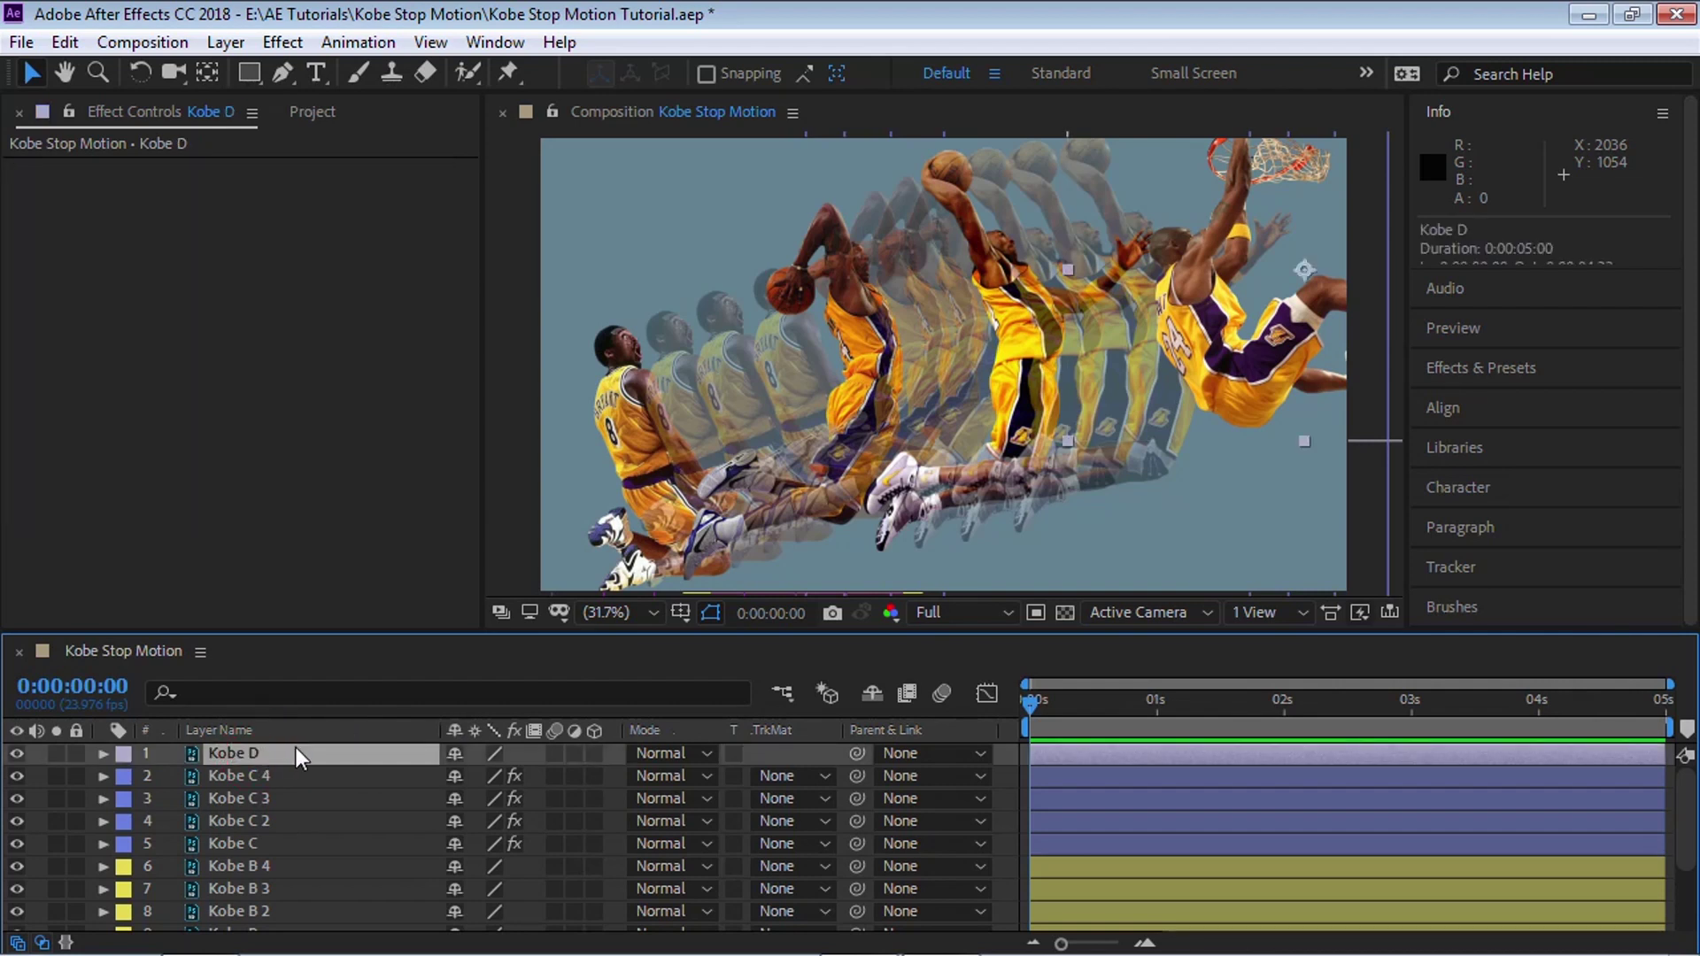
{"action": "key", "text": "ctrl+a"}
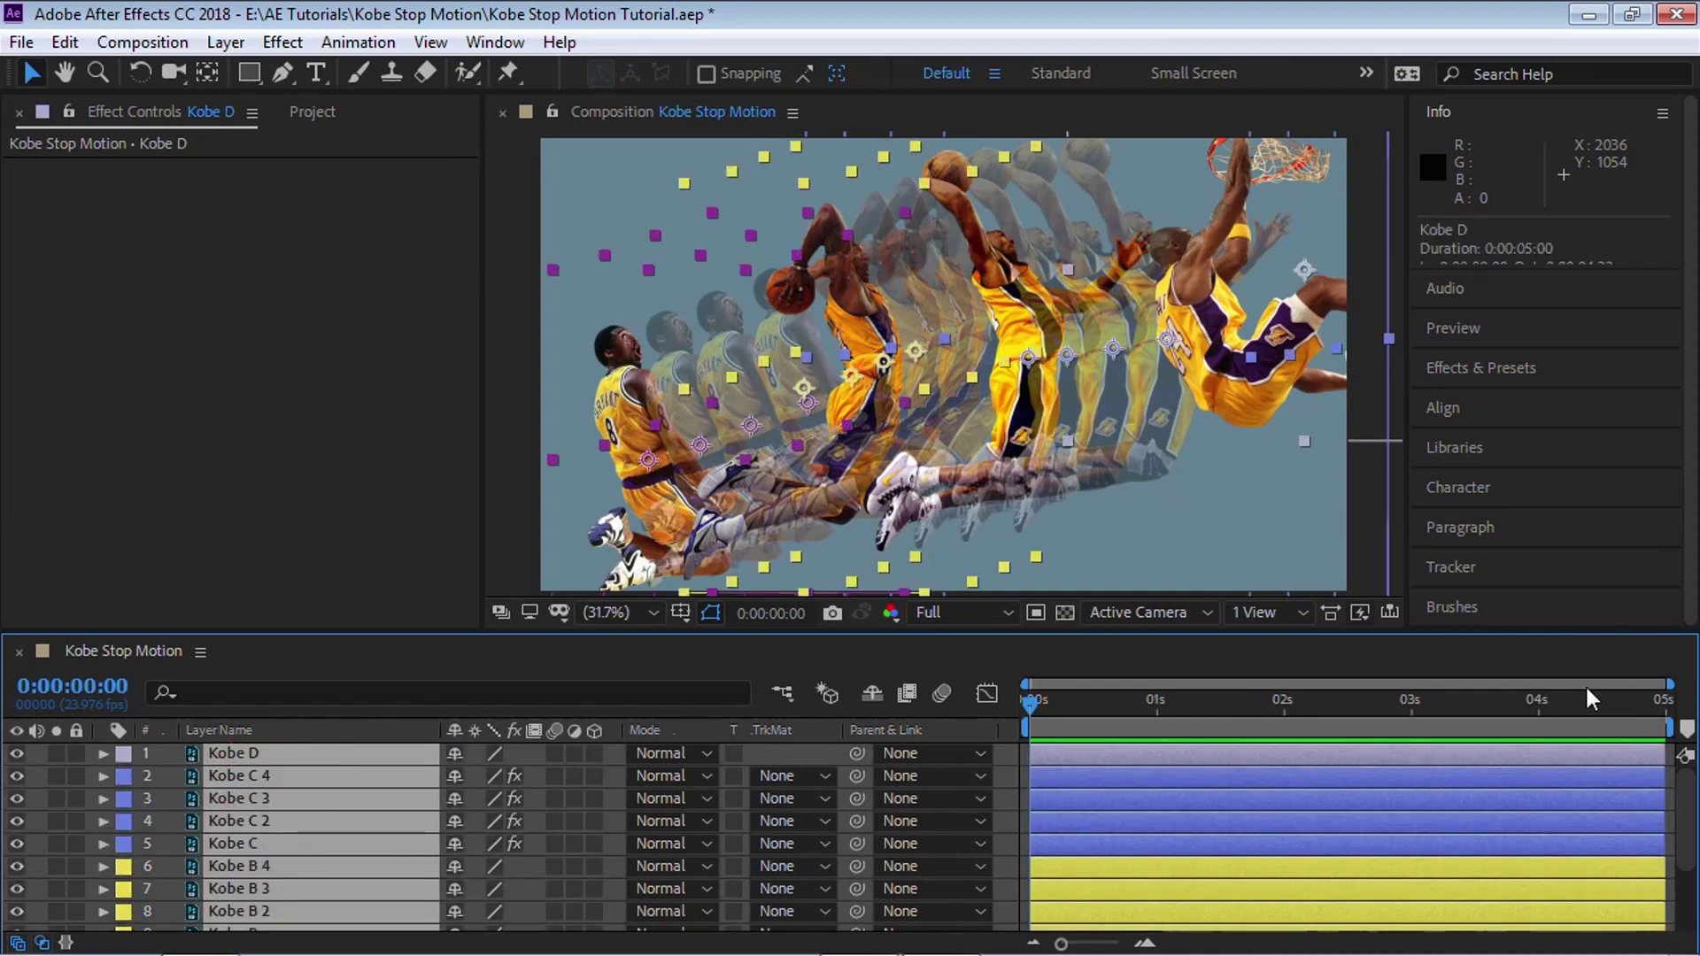
{"action": "left_click_drag", "start_coordinate": [1668, 754], "coordinate": [1199, 753]}
{"action": "mouse_move", "coordinate": [1032, 703]}
{"action": "left_mouse_down"}
{"action": "mouse_move", "coordinate": [1090, 708]}
{"action": "mouse_move", "coordinate": [1038, 704]}
{"action": "left_mouse_up"}
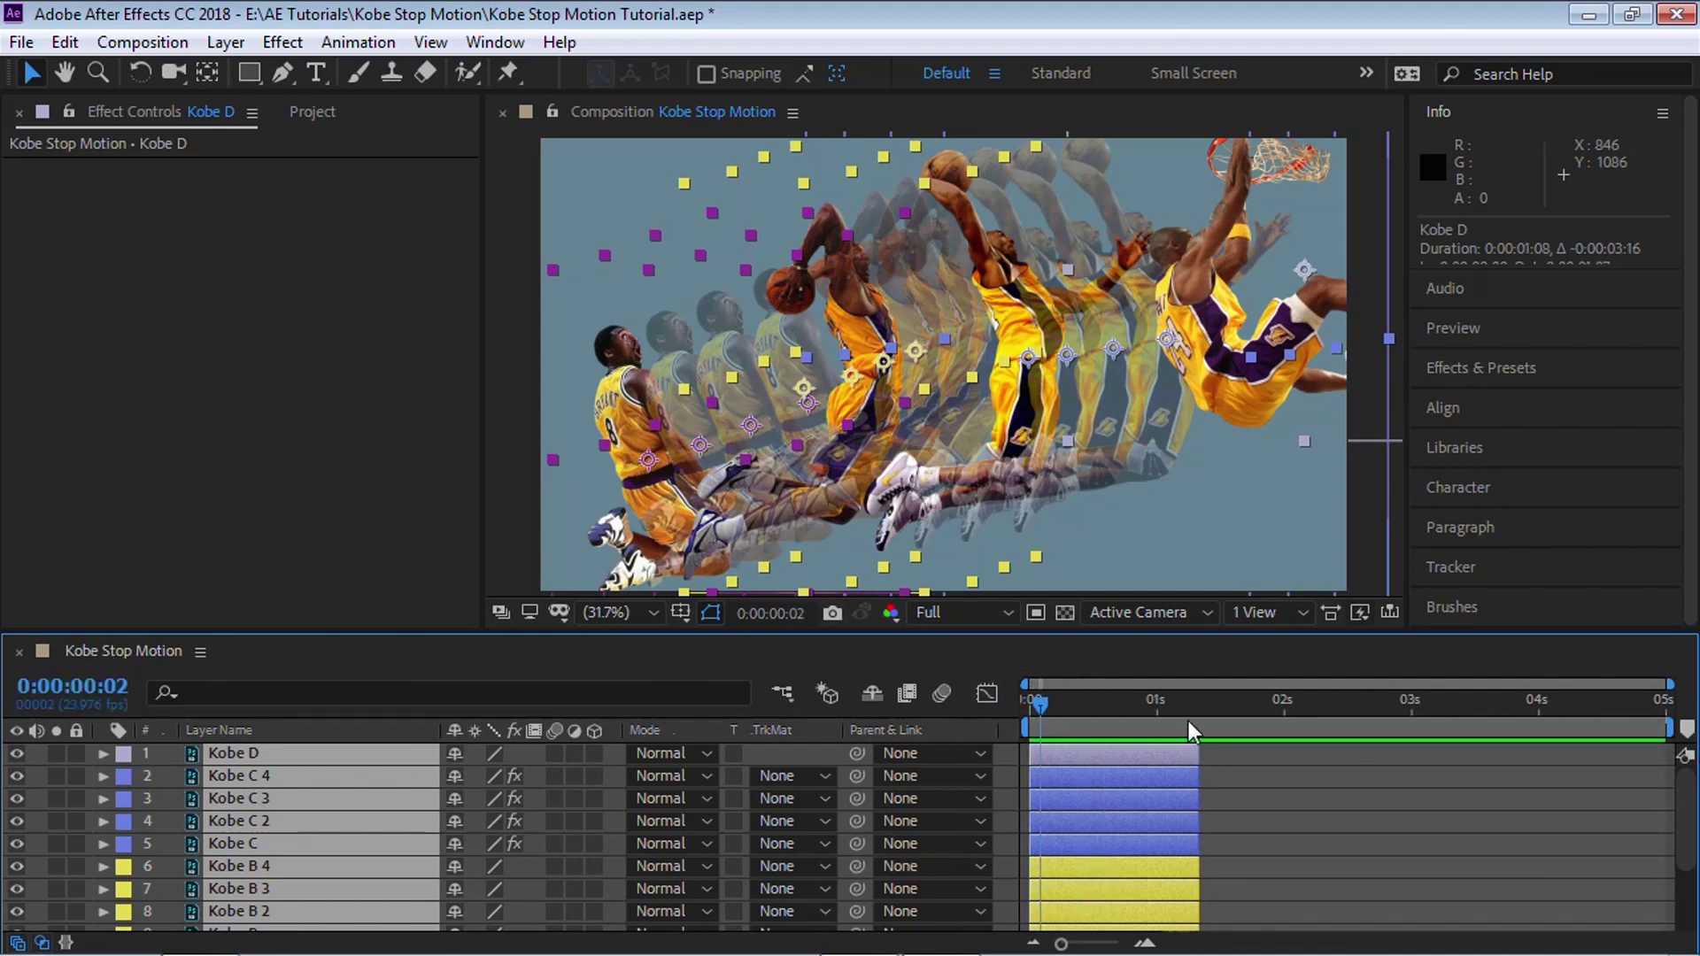
{"action": "left_click_drag", "start_coordinate": [1669, 684], "coordinate": [1361, 683]}
{"action": "left_click_drag", "start_coordinate": [1359, 754], "coordinate": [1157, 754]}
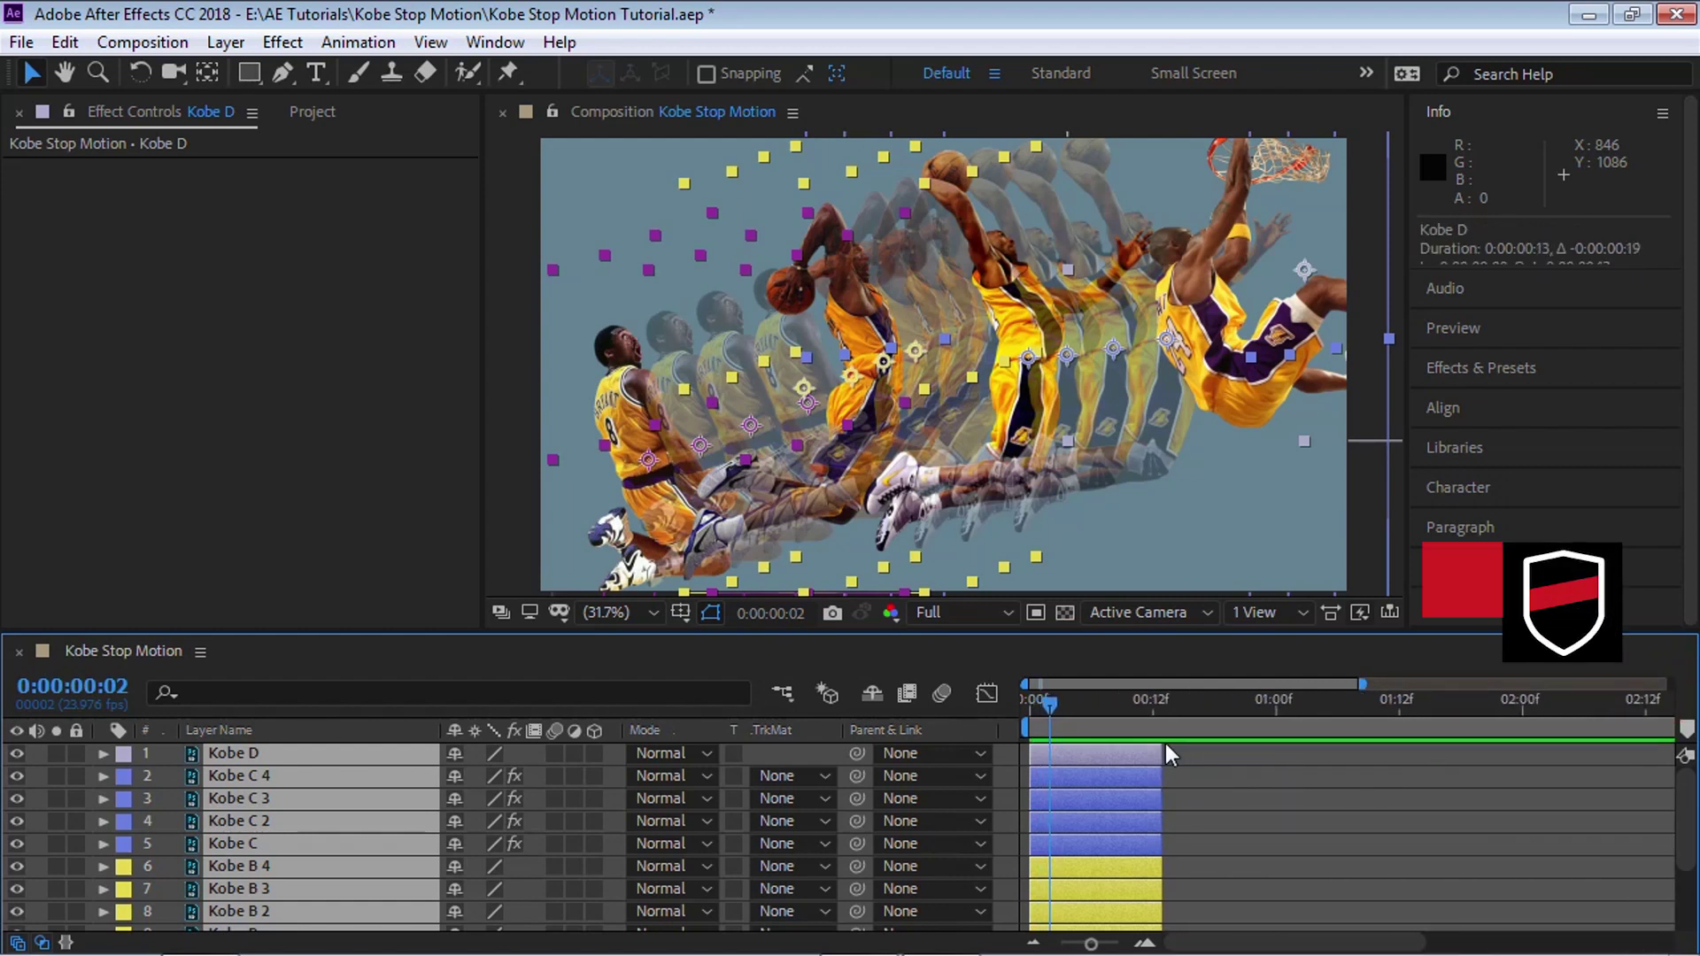
{"action": "key", "text": "alt+bracketright"}
{"action": "left_click_drag", "start_coordinate": [1361, 683], "coordinate": [1134, 684]}
{"action": "left_click_drag", "start_coordinate": [1128, 754], "coordinate": [1011, 704]}
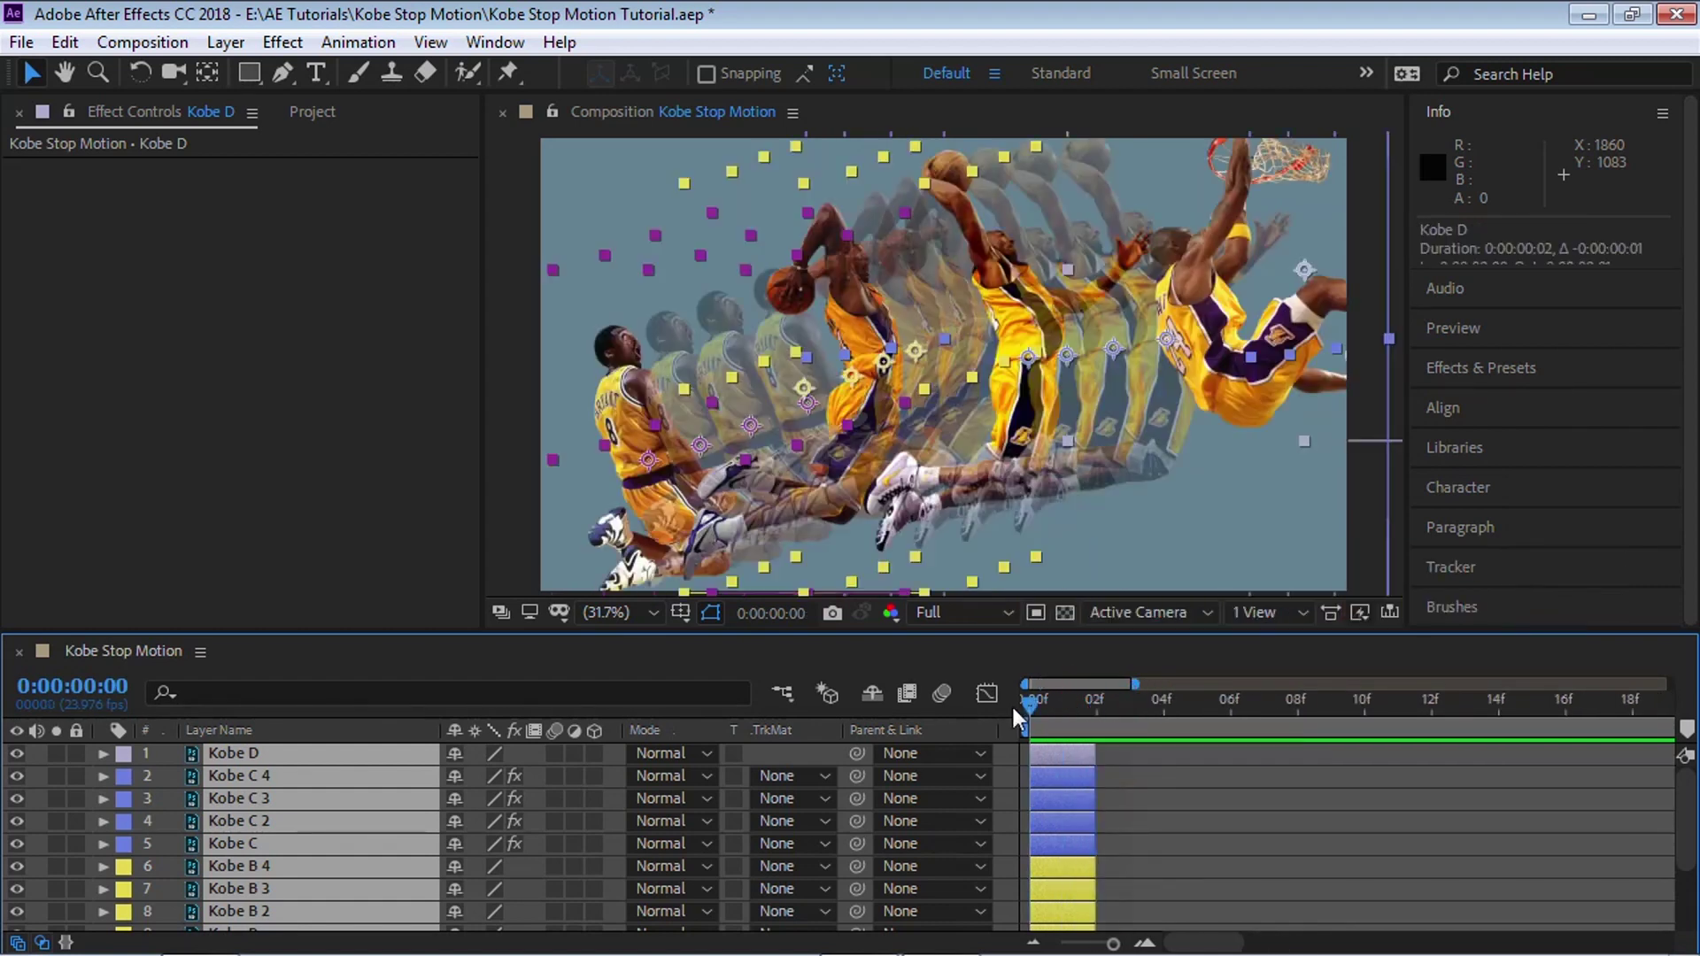
- Sequence all layers in order from Kobe A up to Kobe D, without overlap
{"action": "key", "text": "grave"}
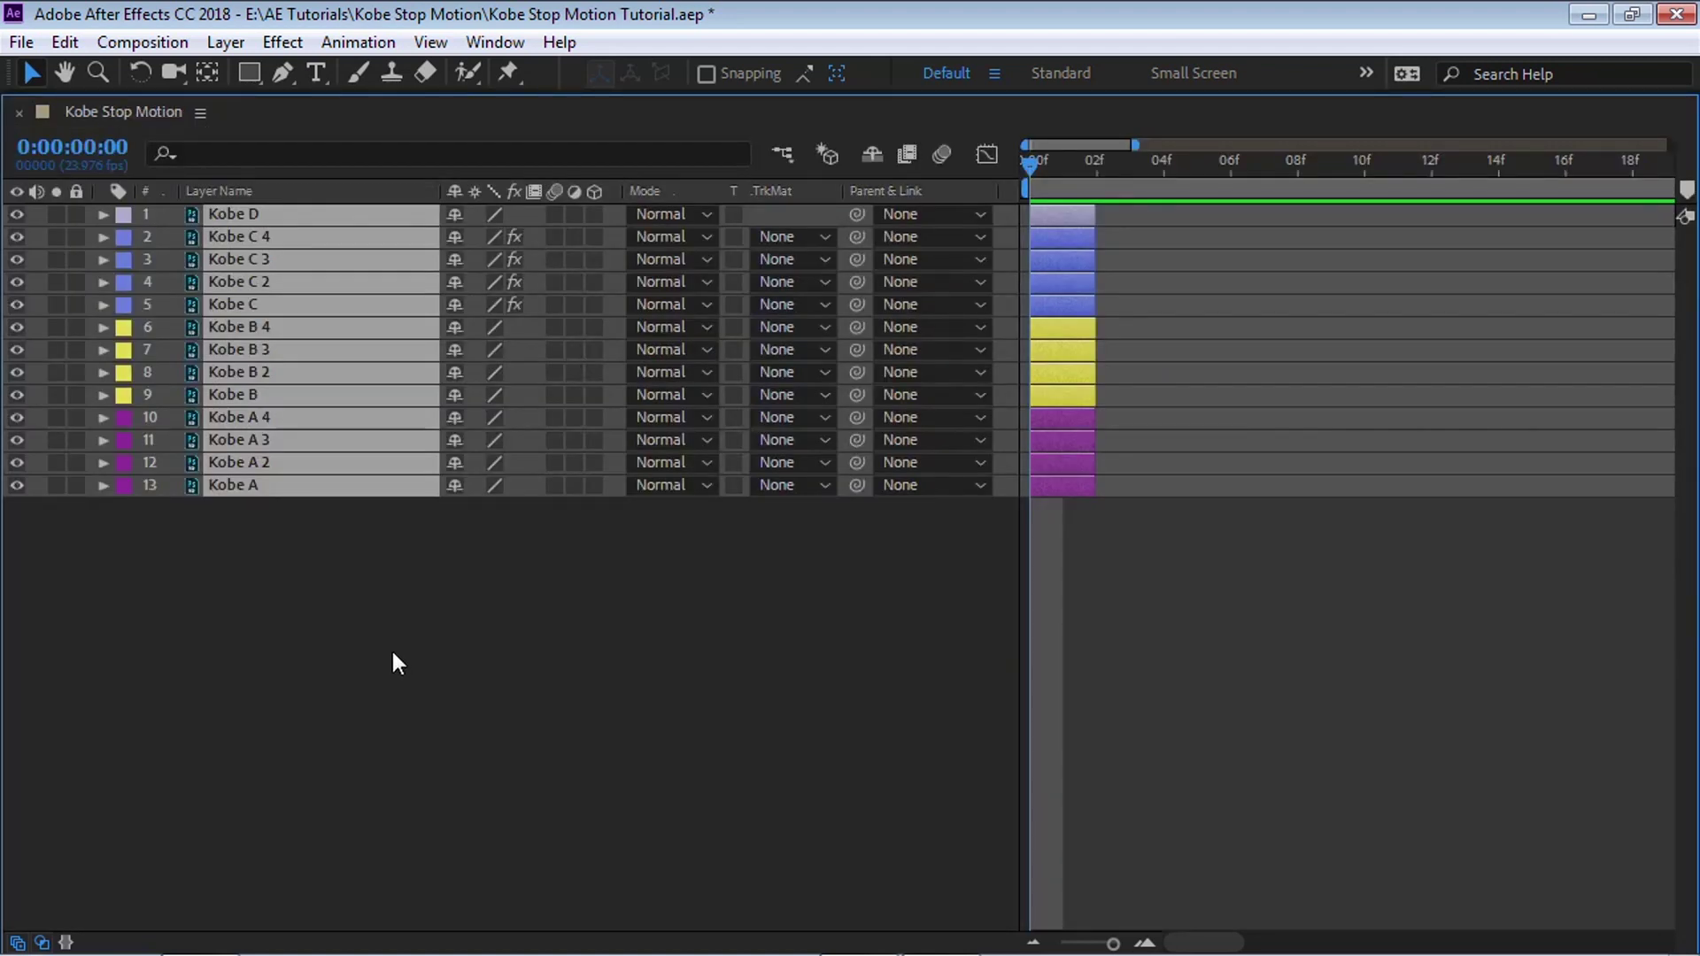
{"action": "left_click", "coordinate": [394, 577]}
{"action": "left_click", "coordinate": [300, 486]}
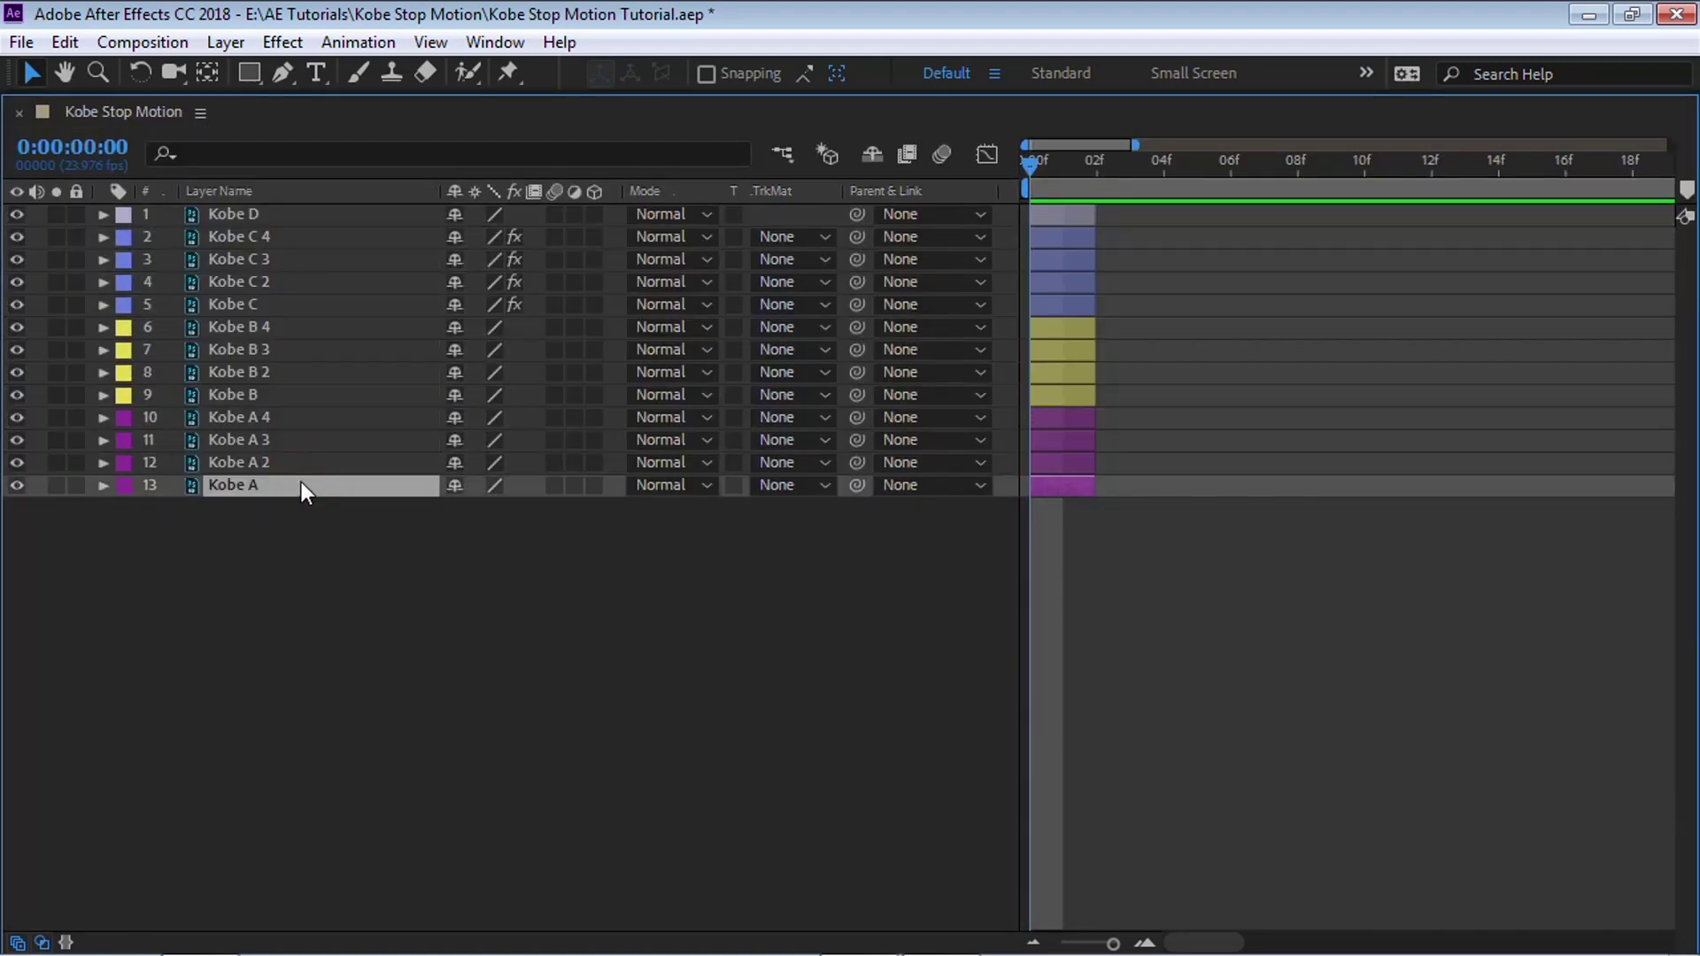
{"action": "left_click", "coordinate": [343, 213], "text": "shift"}
{"action": "key", "text": "grave"}
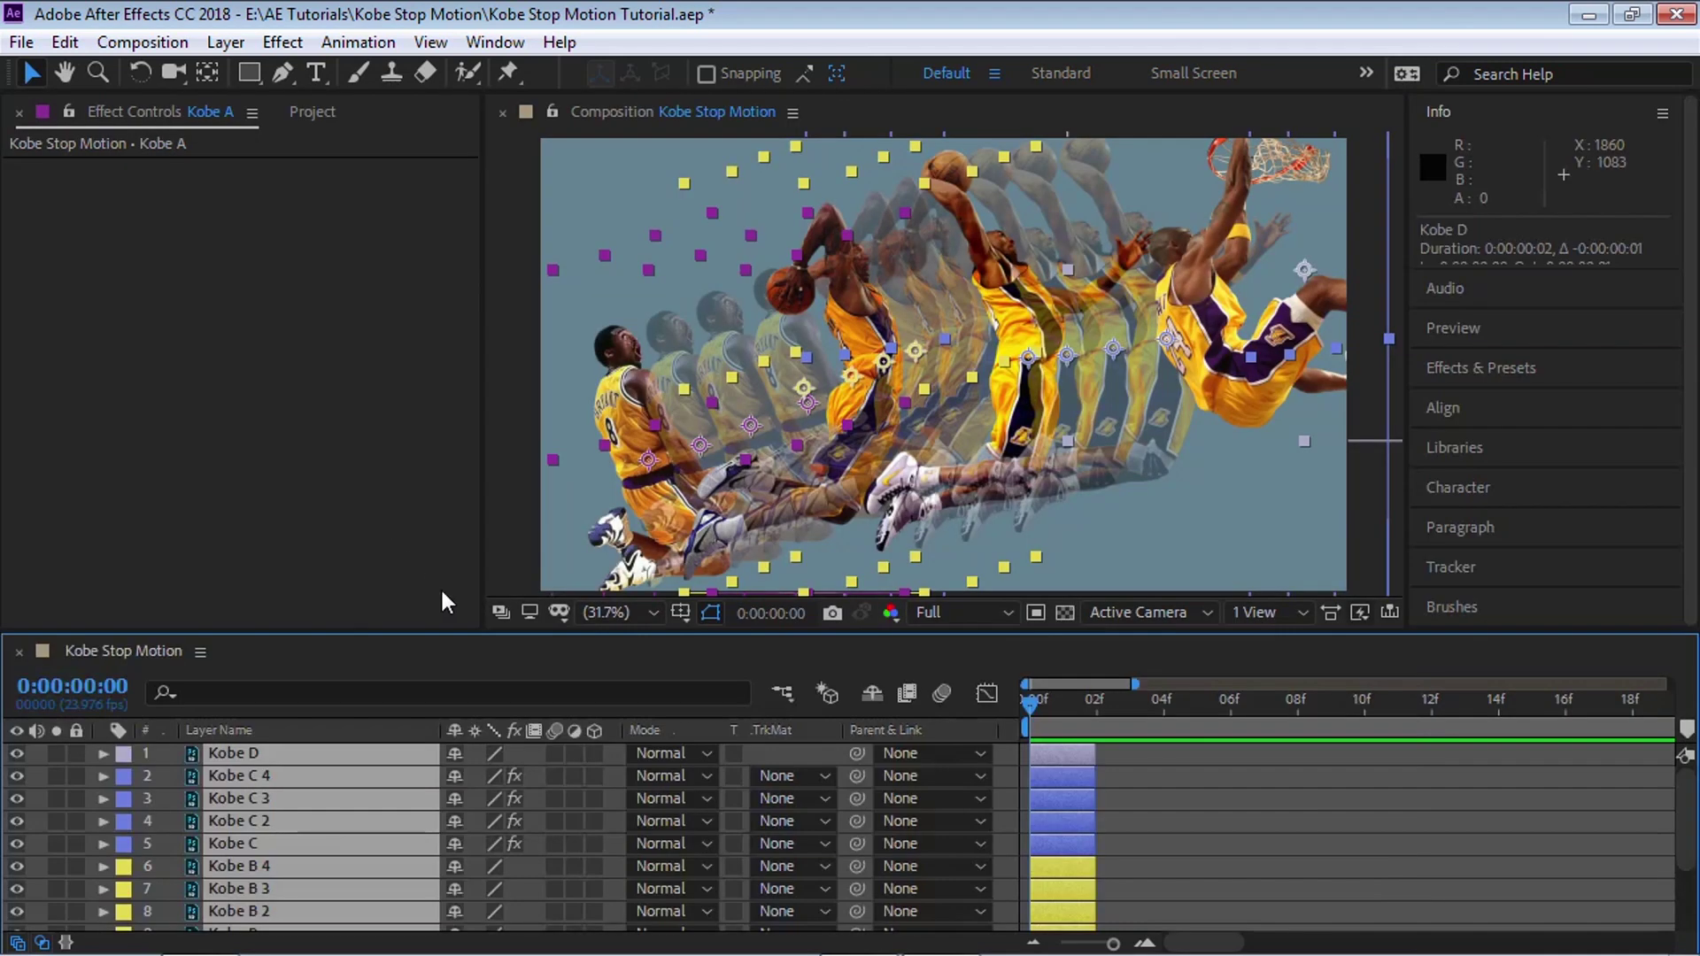
{"action": "right_click", "coordinate": [399, 751]}
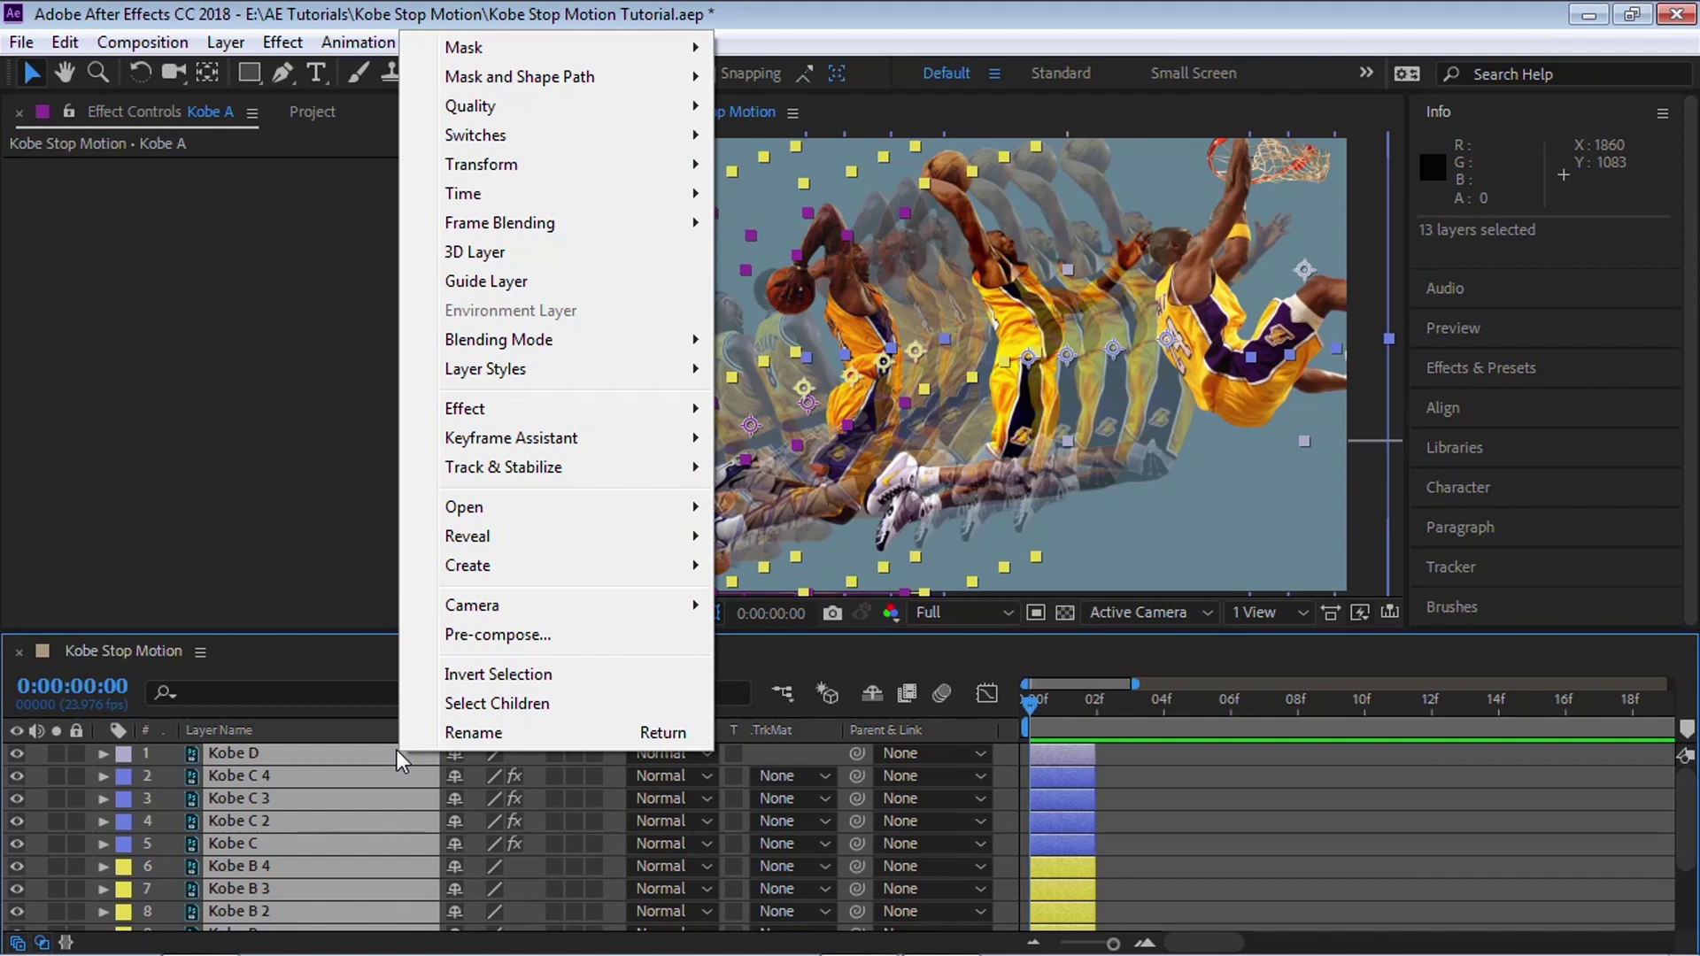
{"action": "mouse_move", "coordinate": [545, 440]}
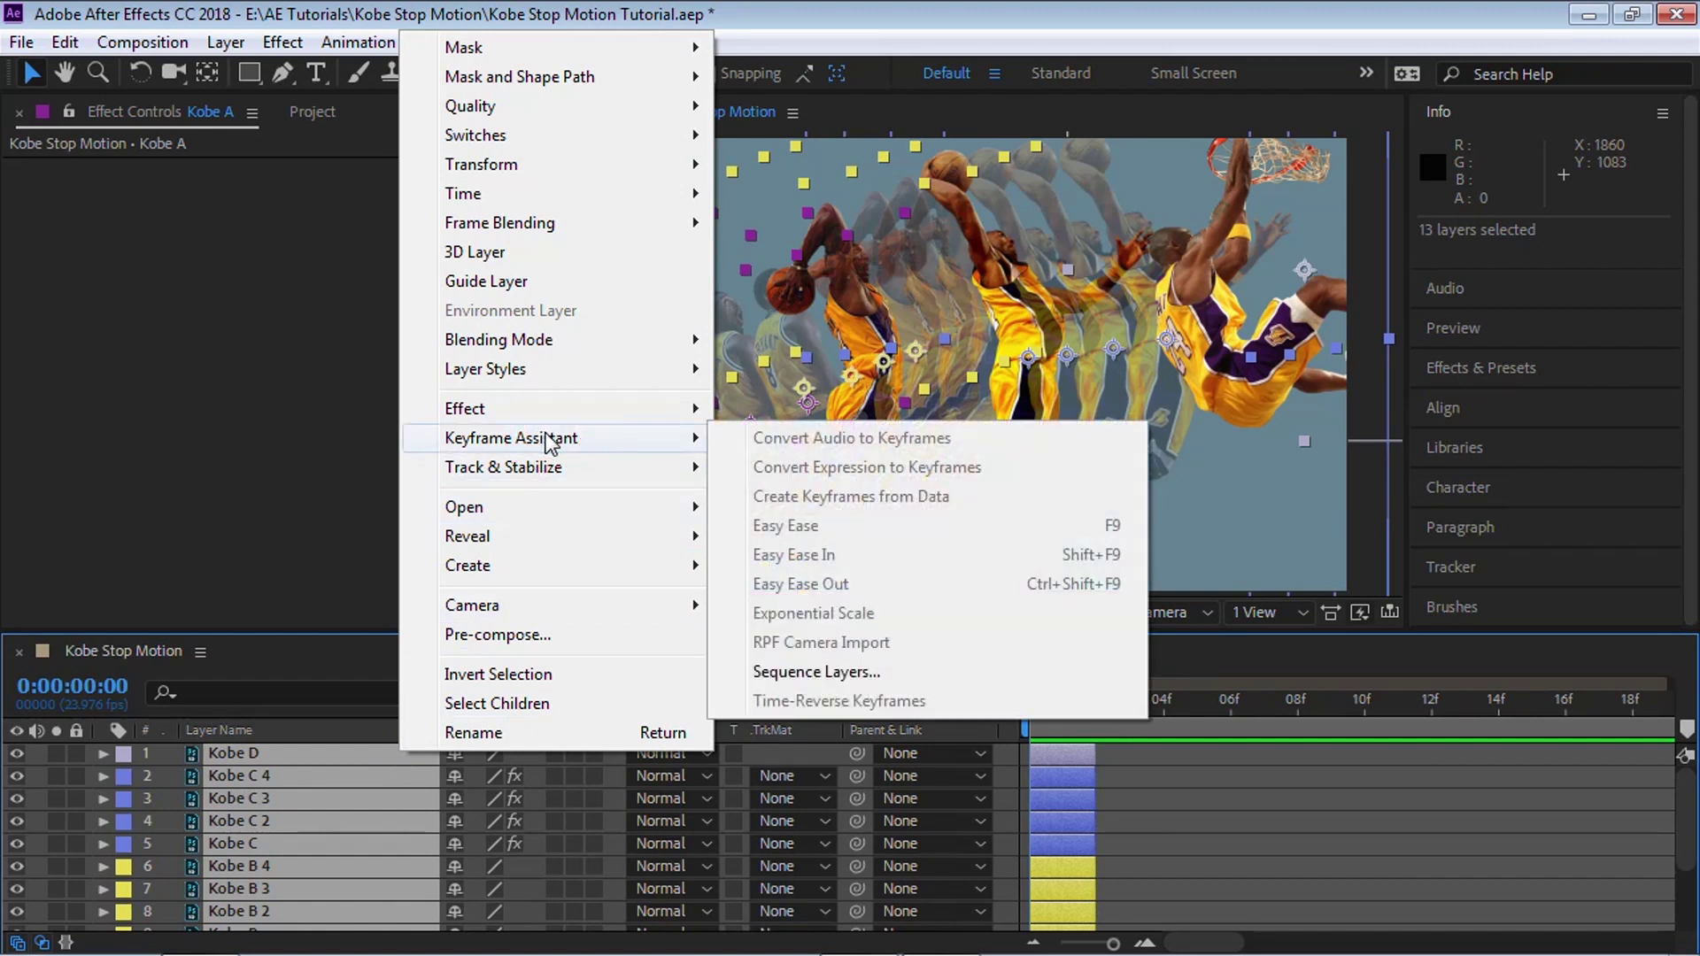
{"action": "left_click", "coordinate": [836, 670]}
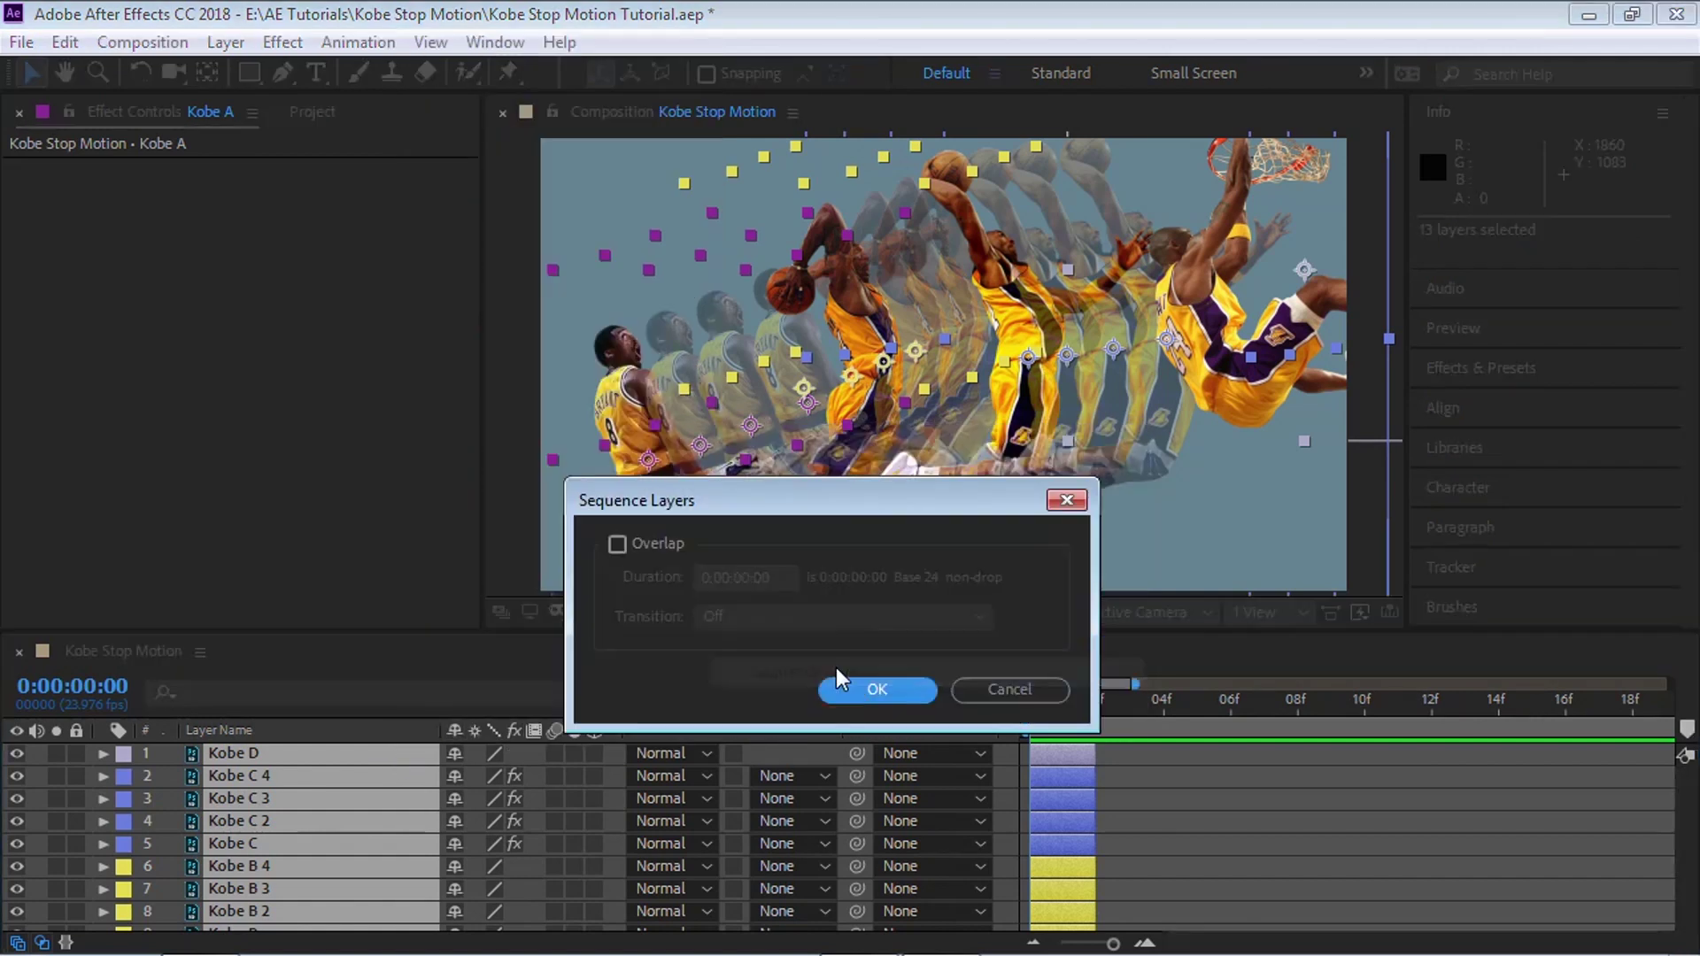
{"action": "left_click", "coordinate": [876, 690]}
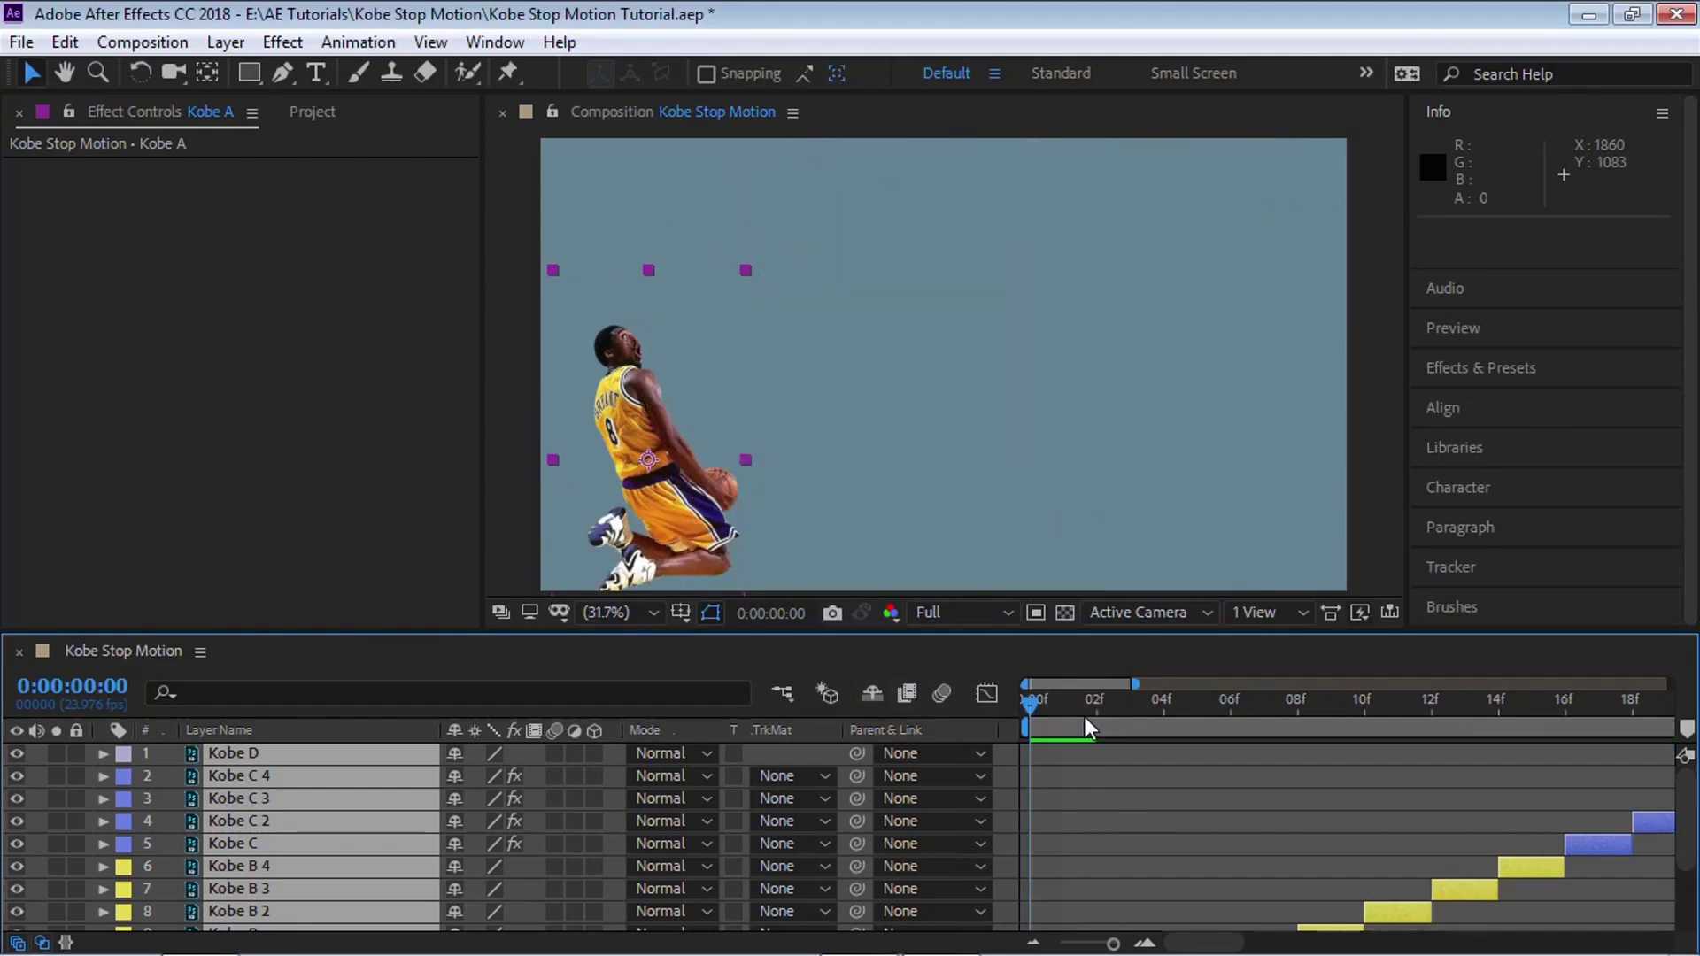
{"action": "left_click_drag", "start_coordinate": [1139, 684], "coordinate": [1436, 684]}
{"action": "key", "text": "grave"}
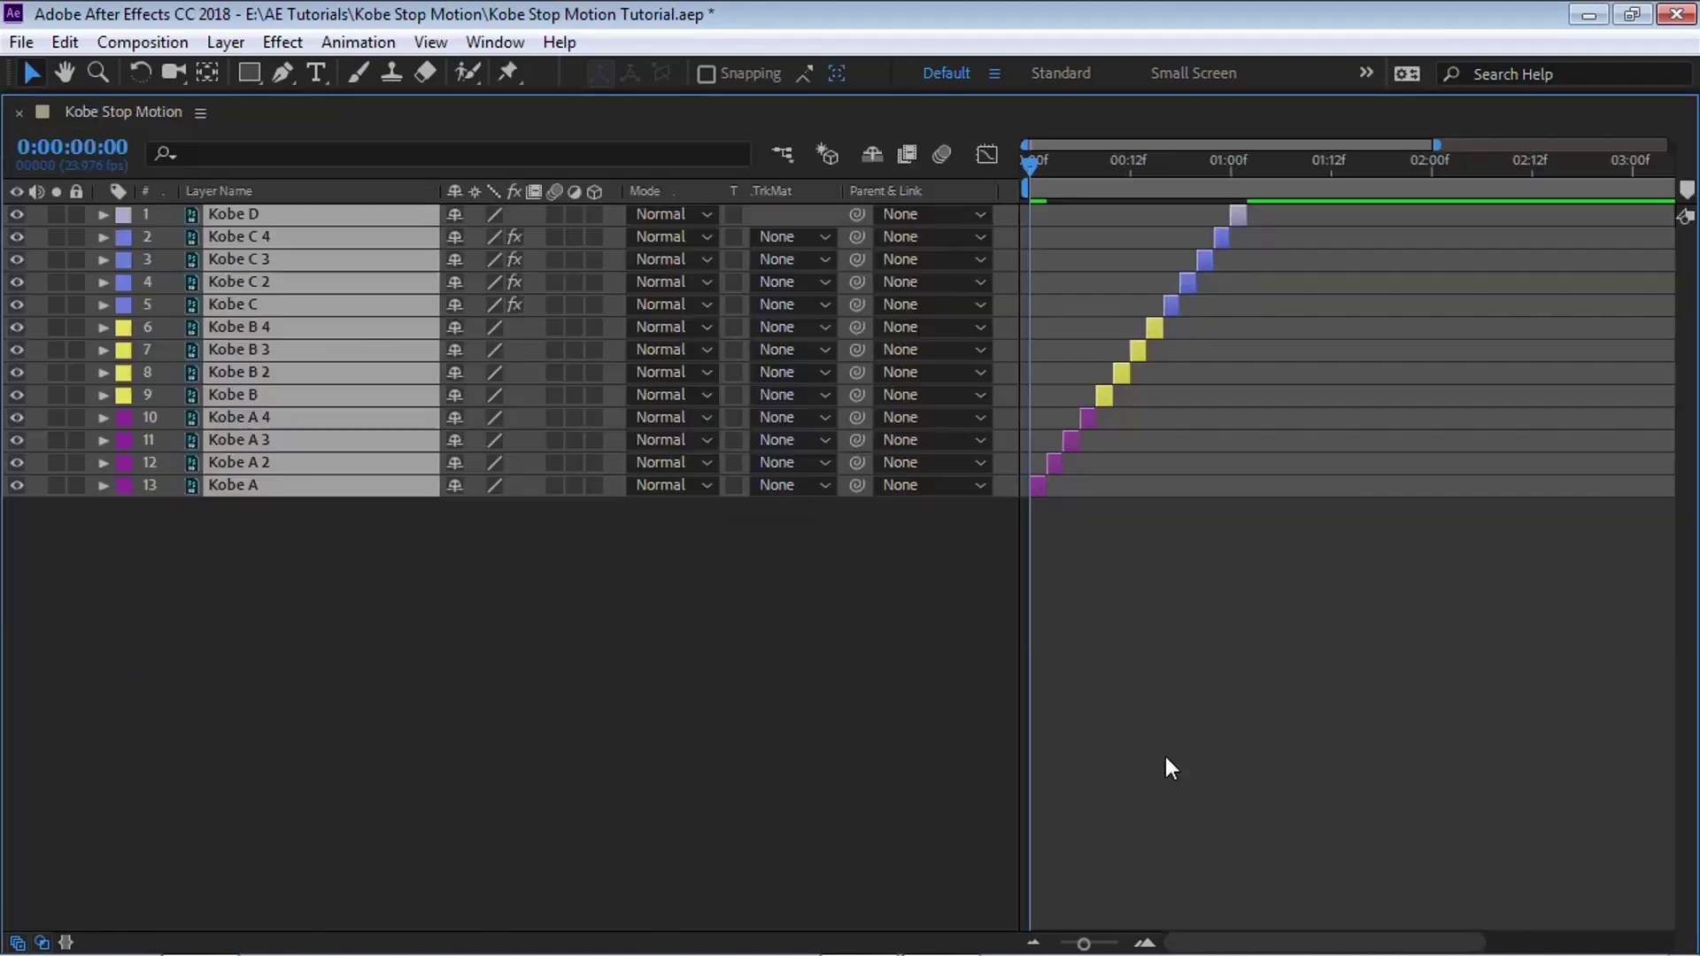
{"action": "key", "text": "grave"}
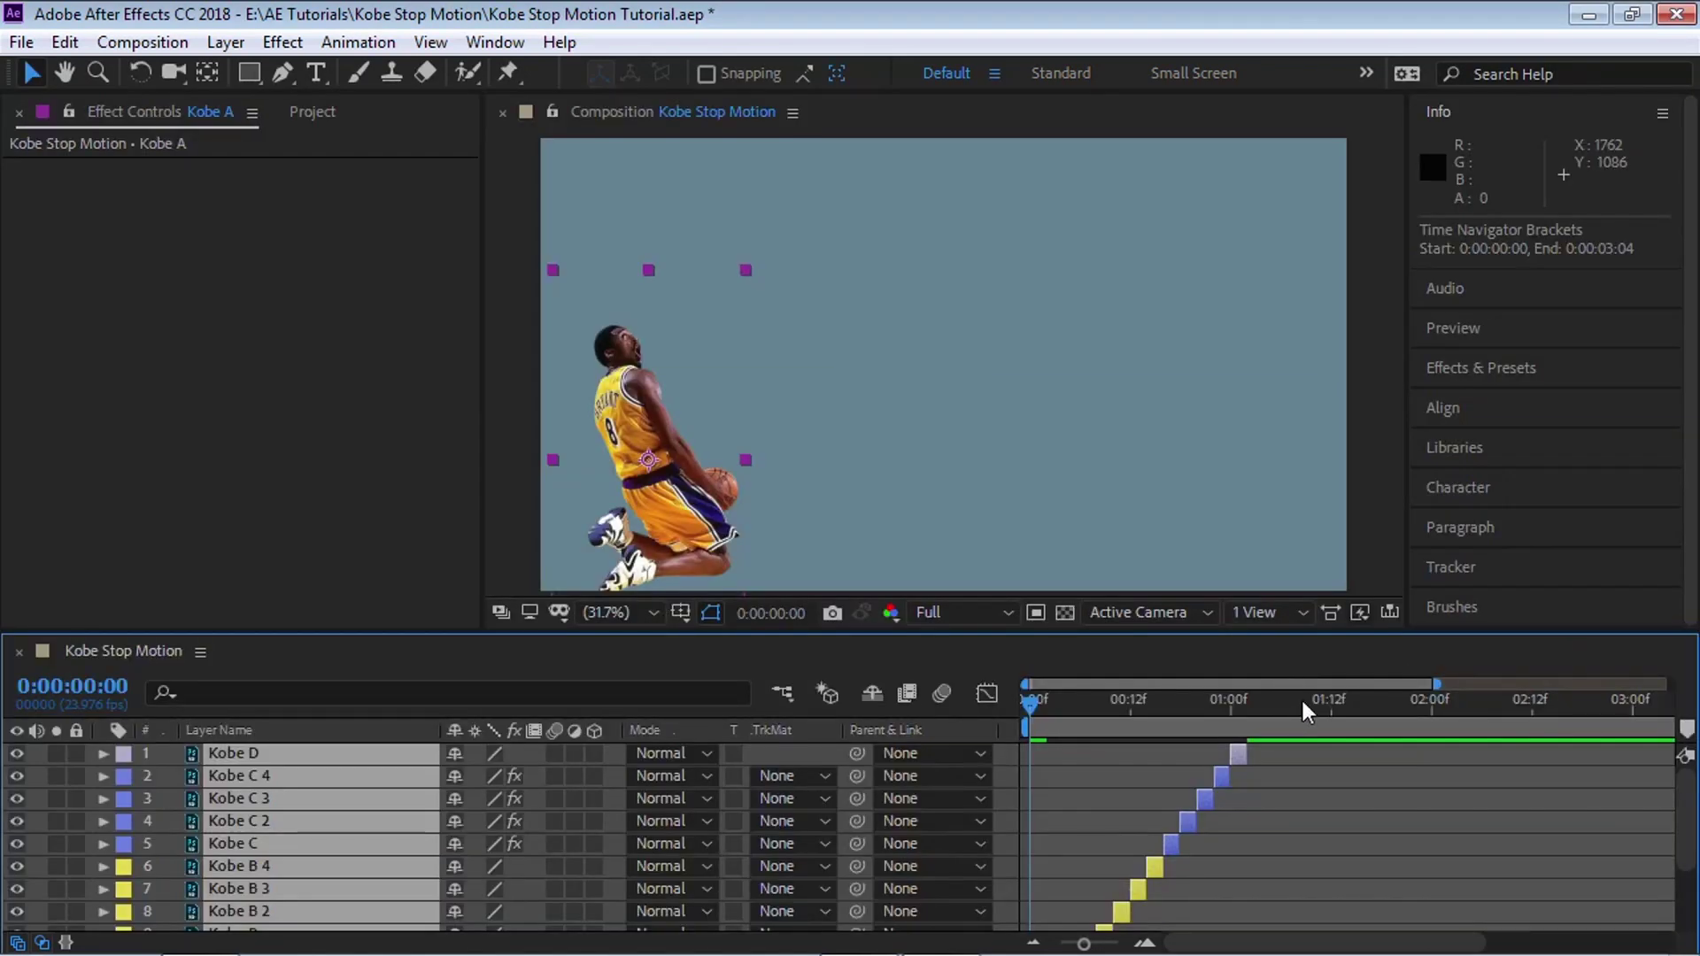
- Extend the out points of all sequenced layers to the composition's end at 0:00:04:23
{"action": "key", "text": "grave"}
{"action": "left_click_drag", "start_coordinate": [1255, 213], "coordinate": [1353, 204]}
{"action": "left_click_drag", "start_coordinate": [1420, 205], "coordinate": [1455, 204]}
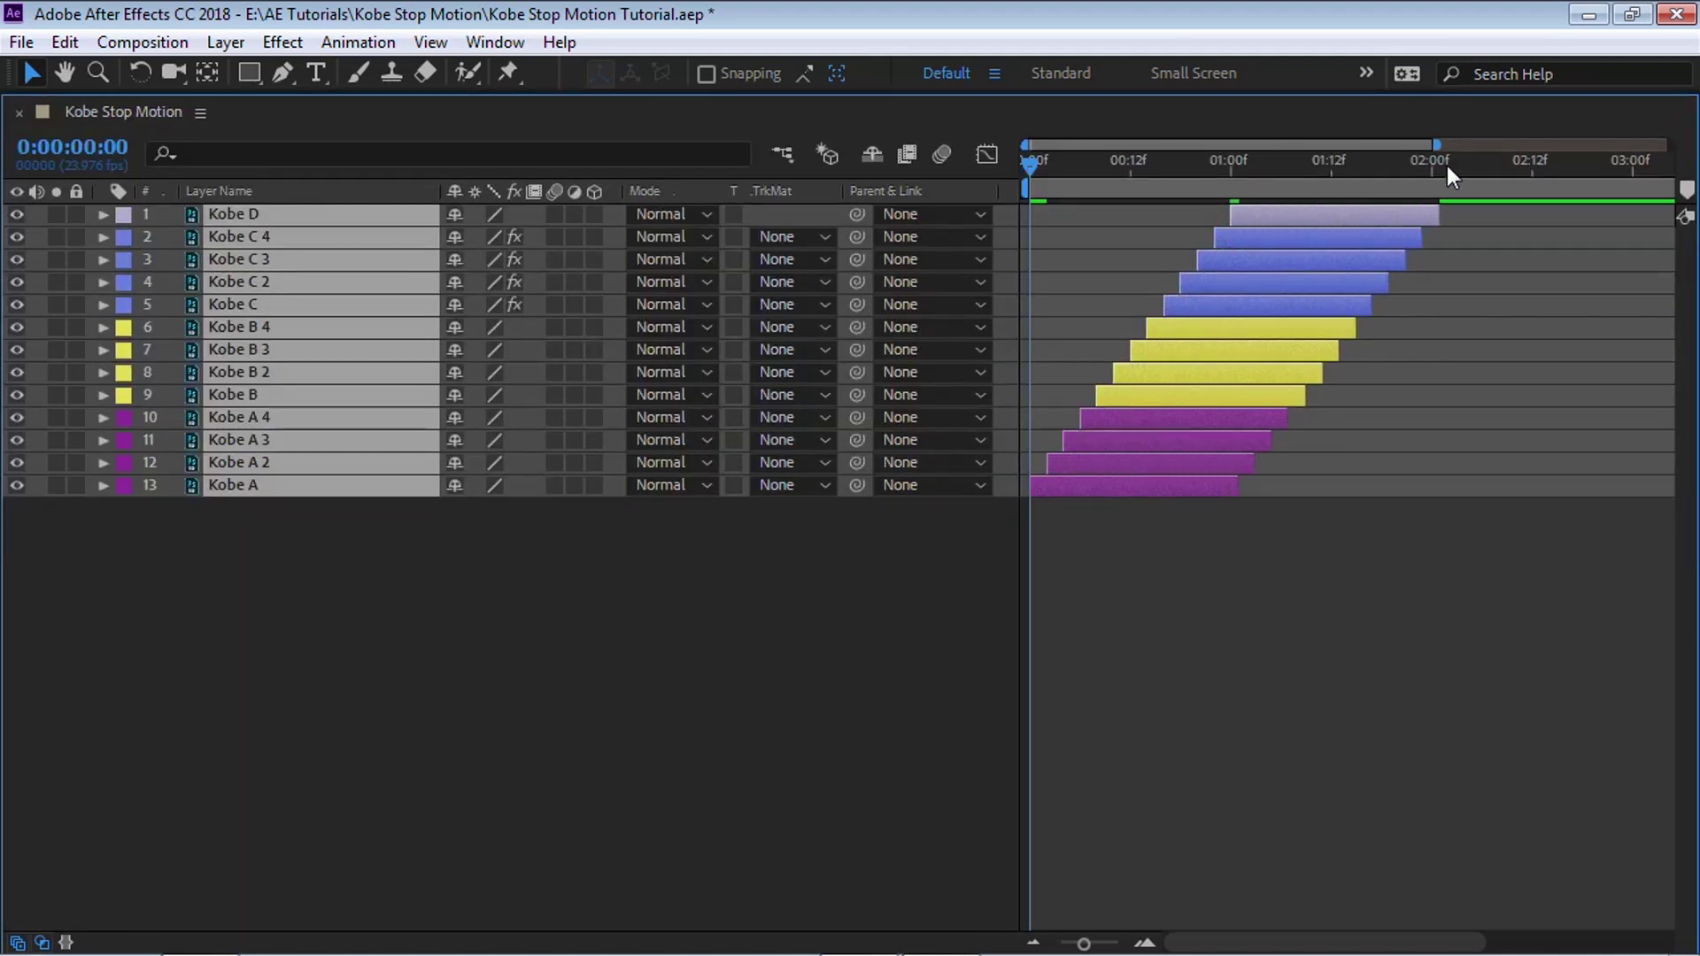
{"action": "left_click_drag", "start_coordinate": [1435, 145], "coordinate": [1669, 145]}
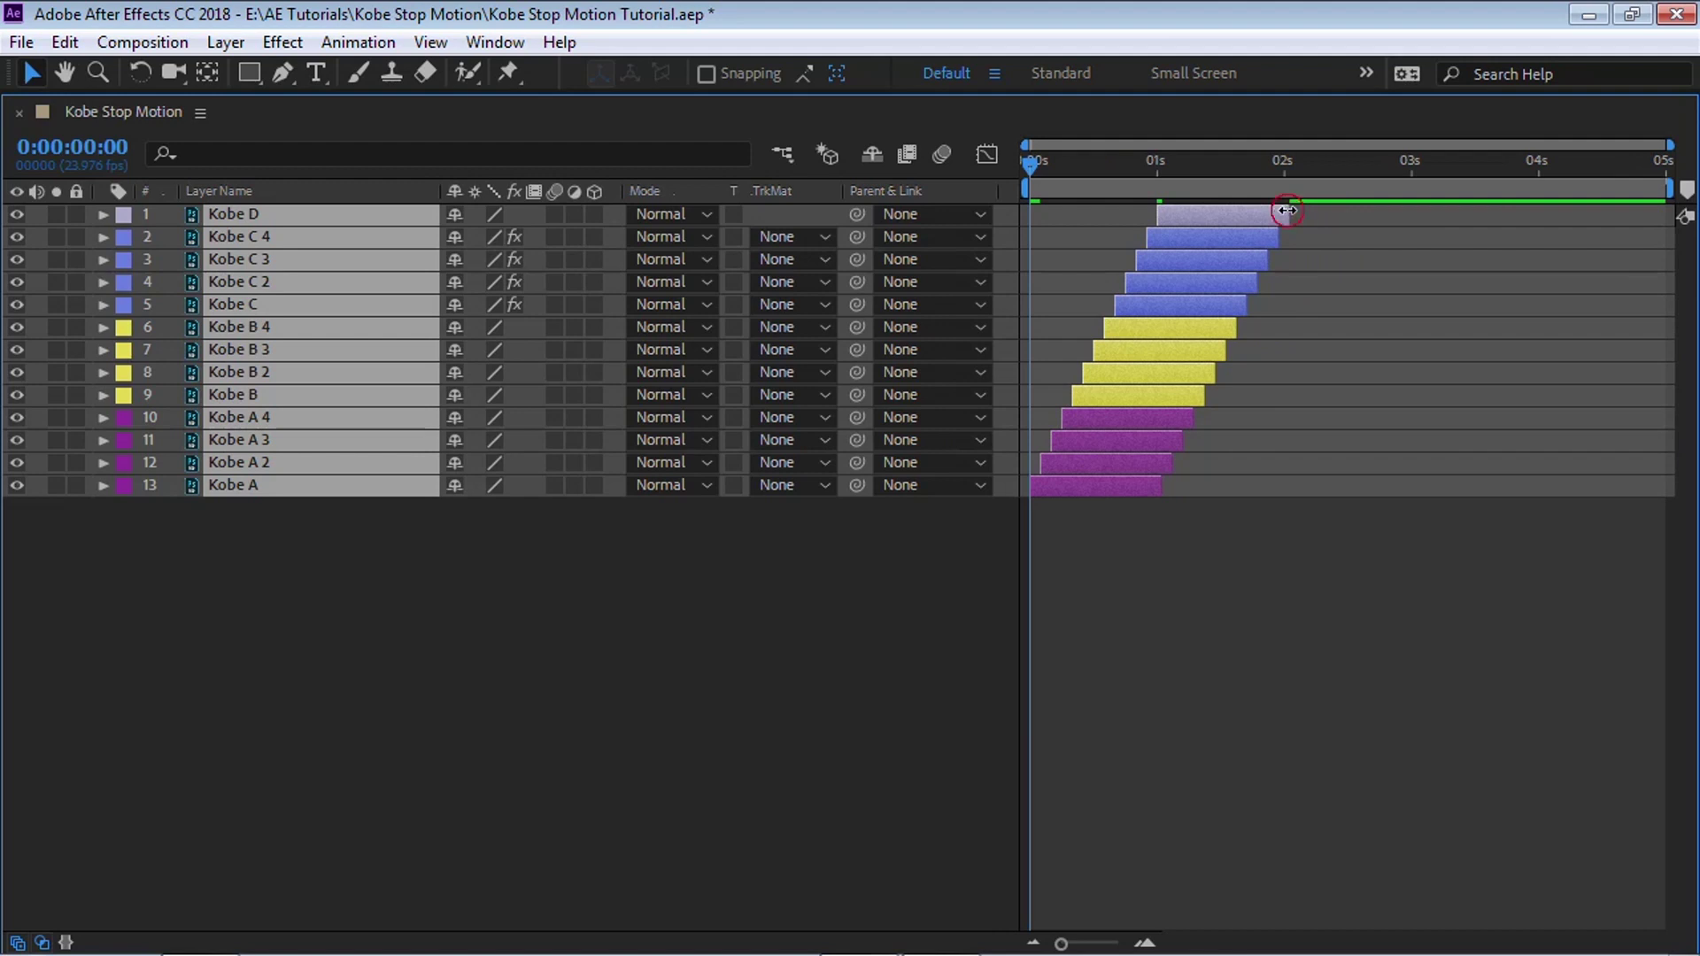
{"action": "left_click_drag", "start_coordinate": [1287, 211], "coordinate": [1345, 191]}
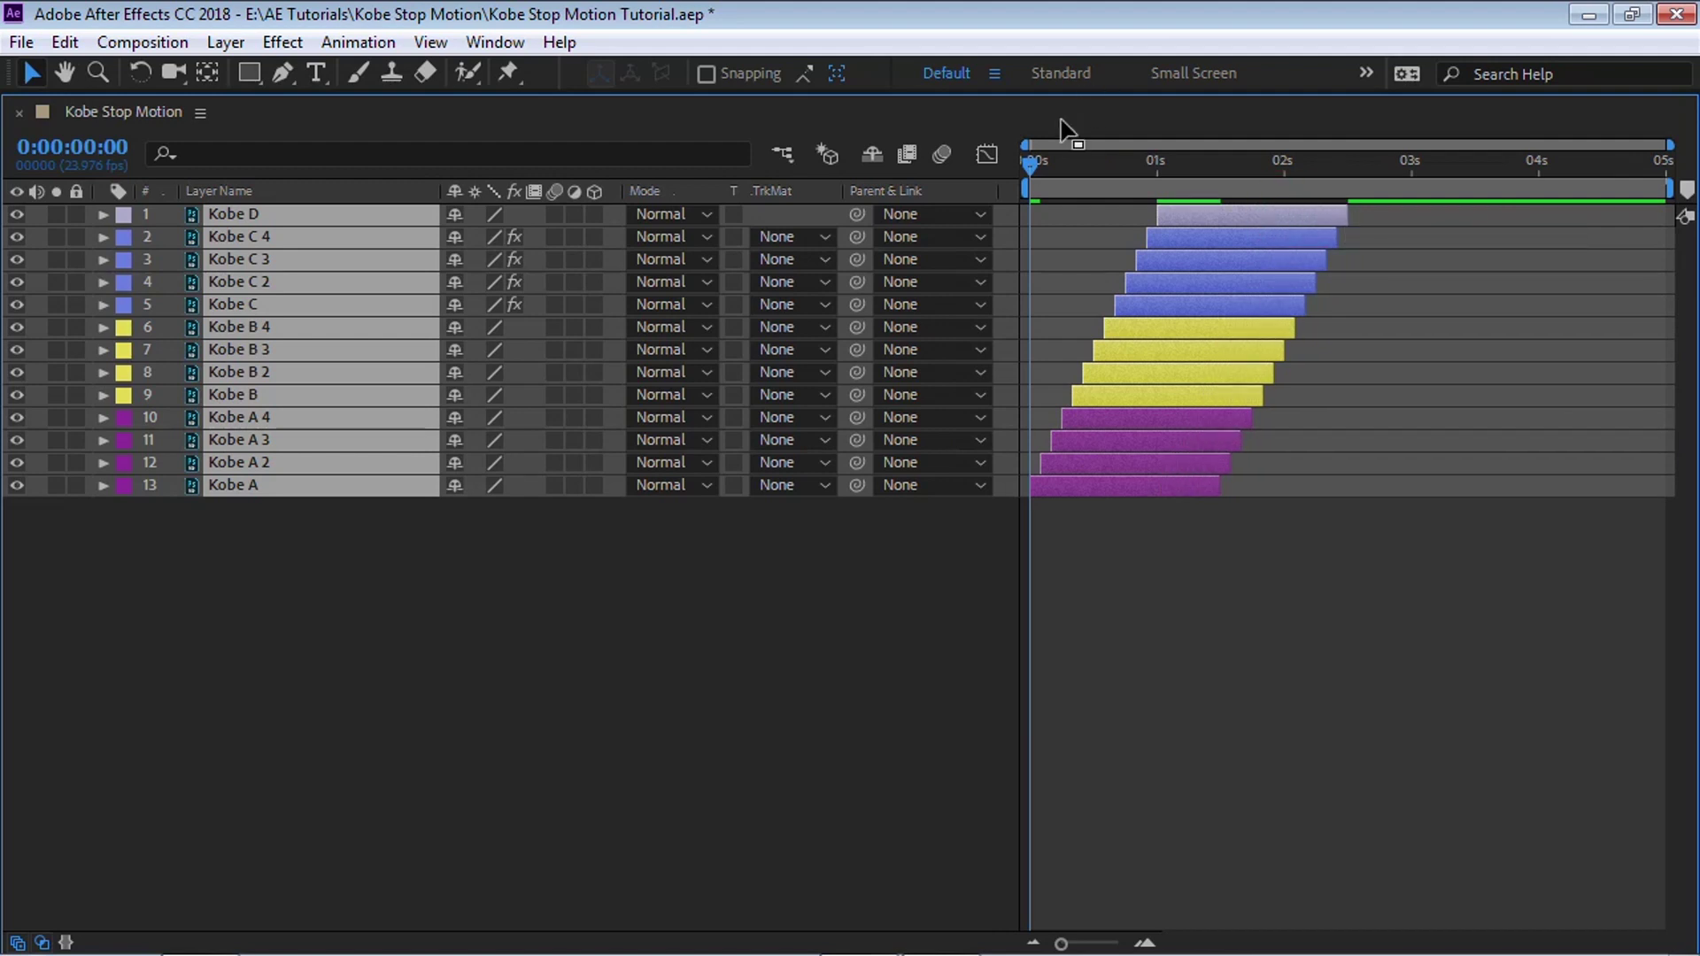
{"action": "left_click_drag", "start_coordinate": [1029, 166], "coordinate": [1662, 162]}
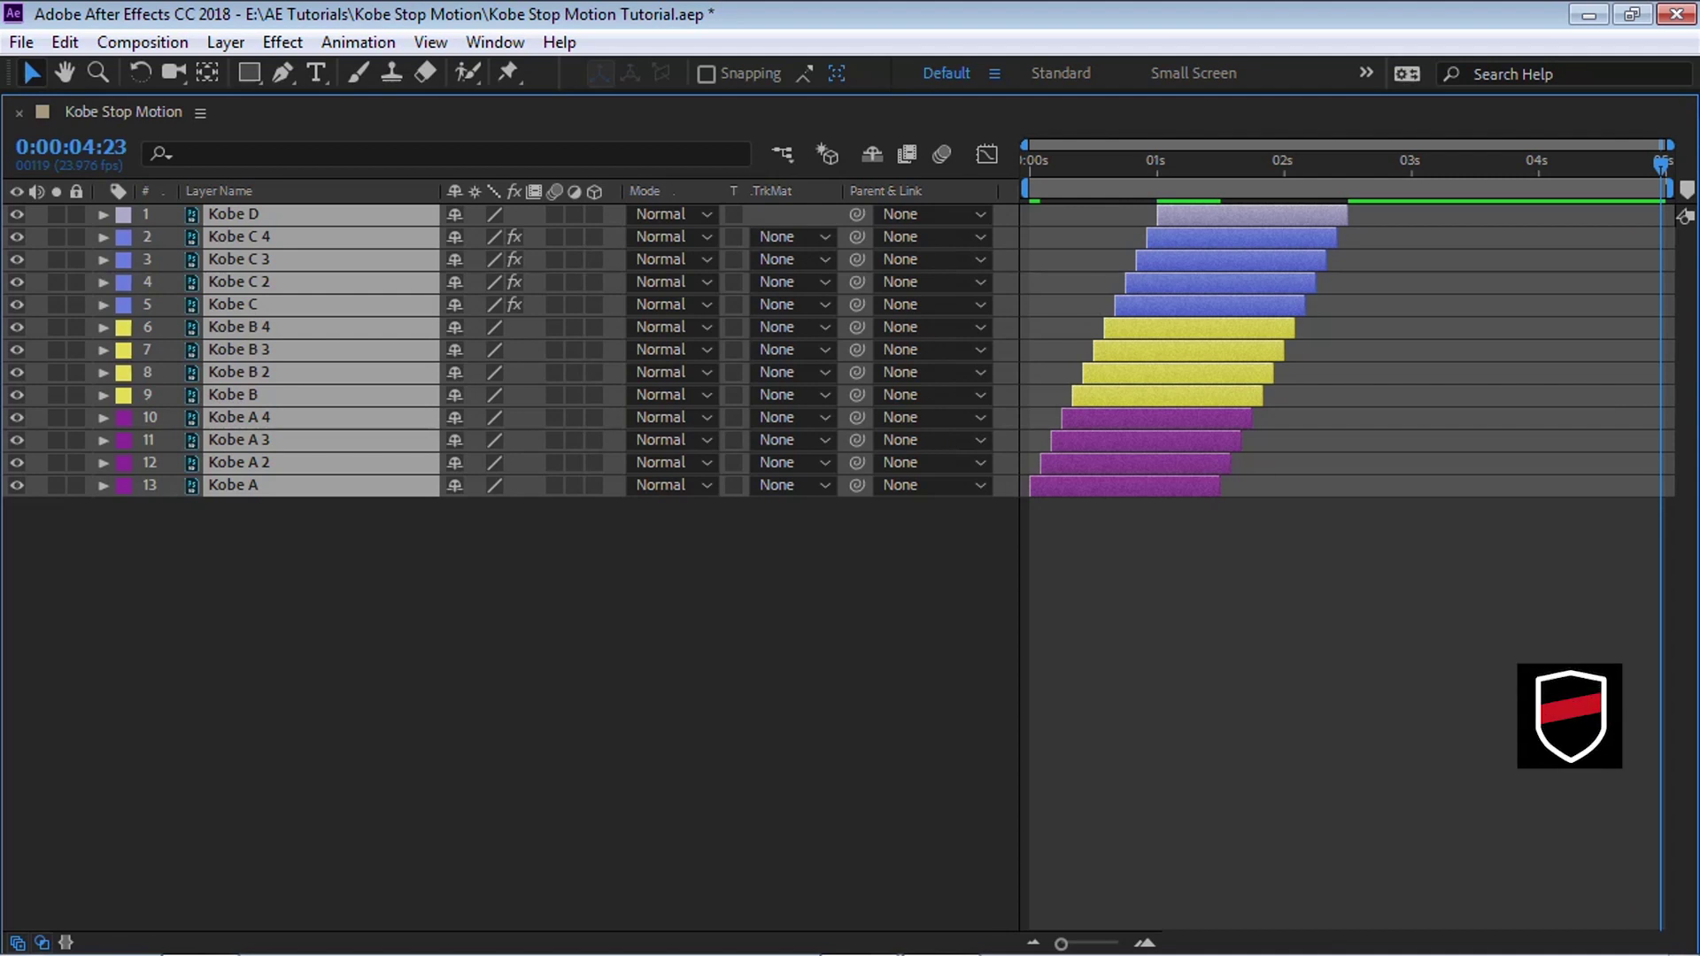
{"action": "key", "text": "alt+bracketright"}
- Preview the sequenced dunk animation from the first frame
{"action": "left_click", "coordinate": [1031, 165]}
{"action": "key", "text": "grave"}
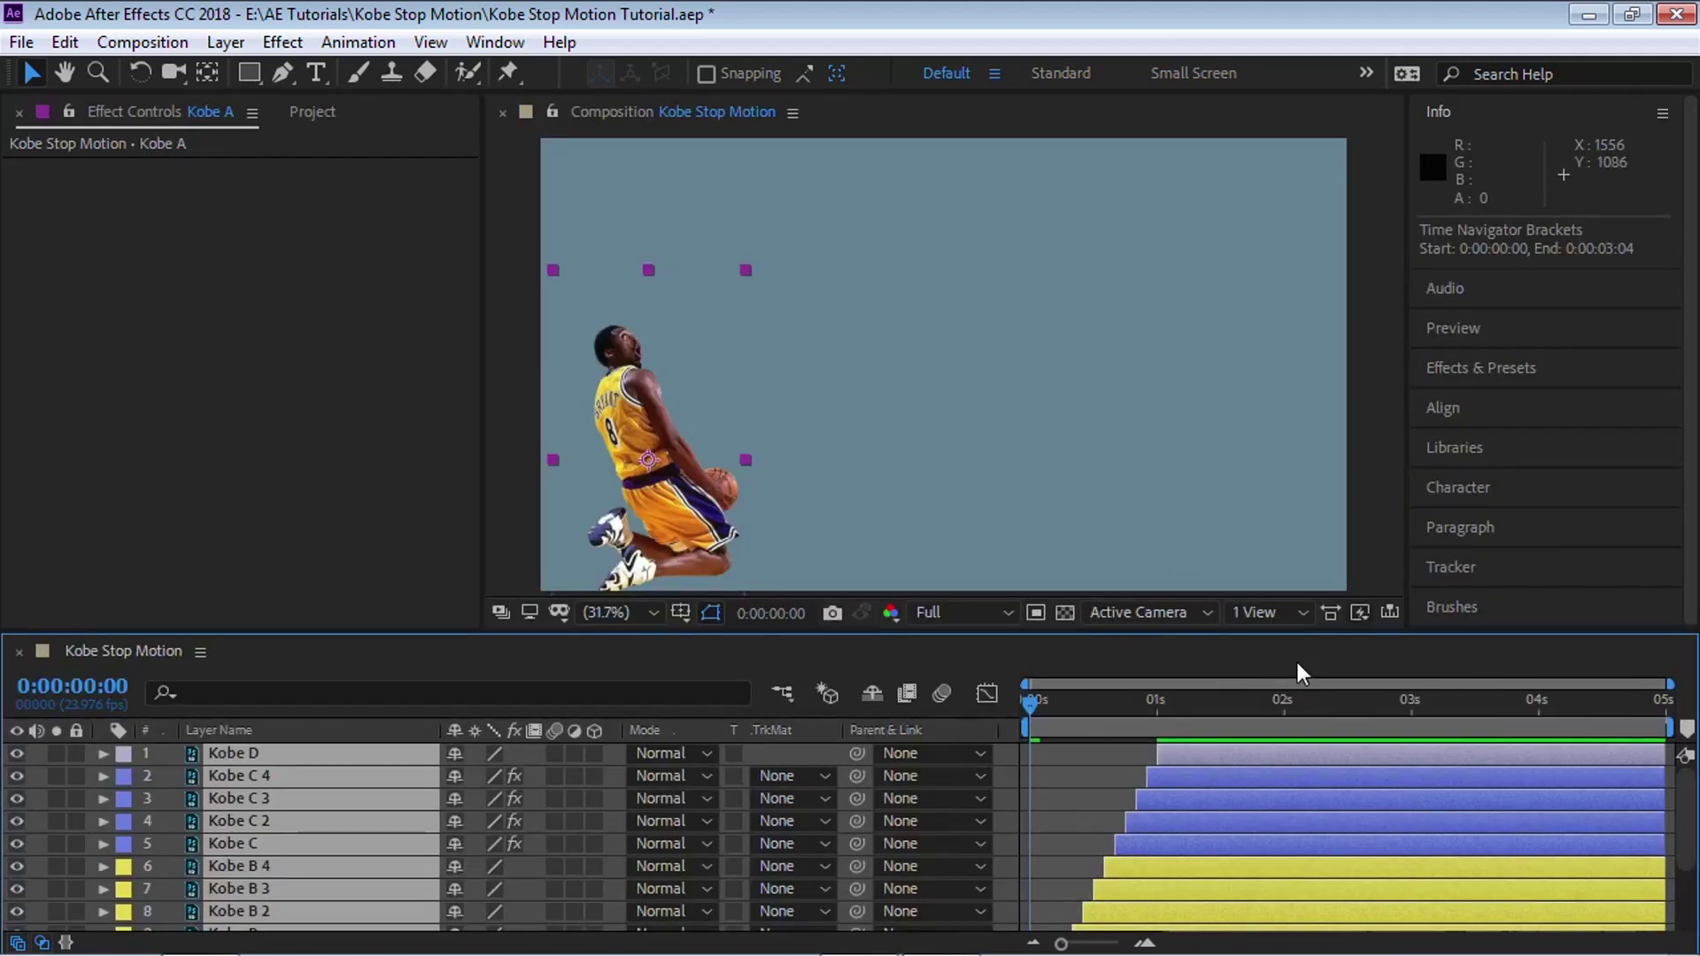
{"action": "key", "text": "space"}
{"action": "key", "text": "space"}
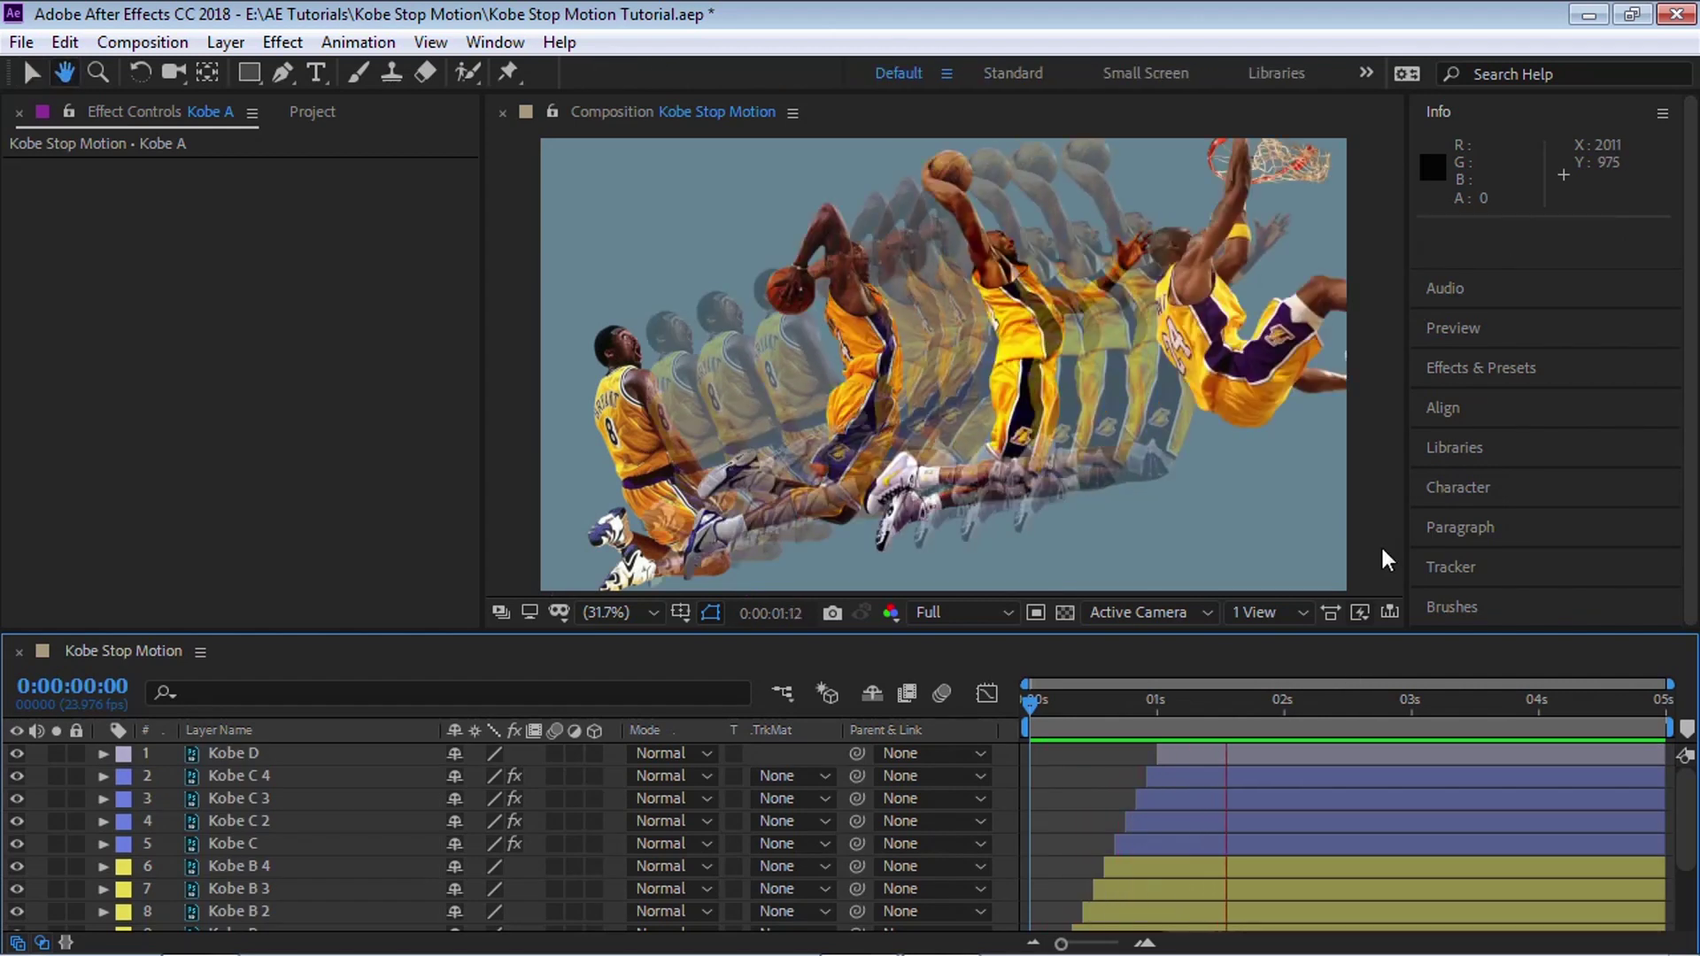
- Reverse the stacking order of the purple Kobe A layers so Kobe A sits above Kobe A 2, A 3 and A 4
{"action": "scroll", "coordinate": [1685, 804], "scroll_direction": "down", "scroll_amount": 3}
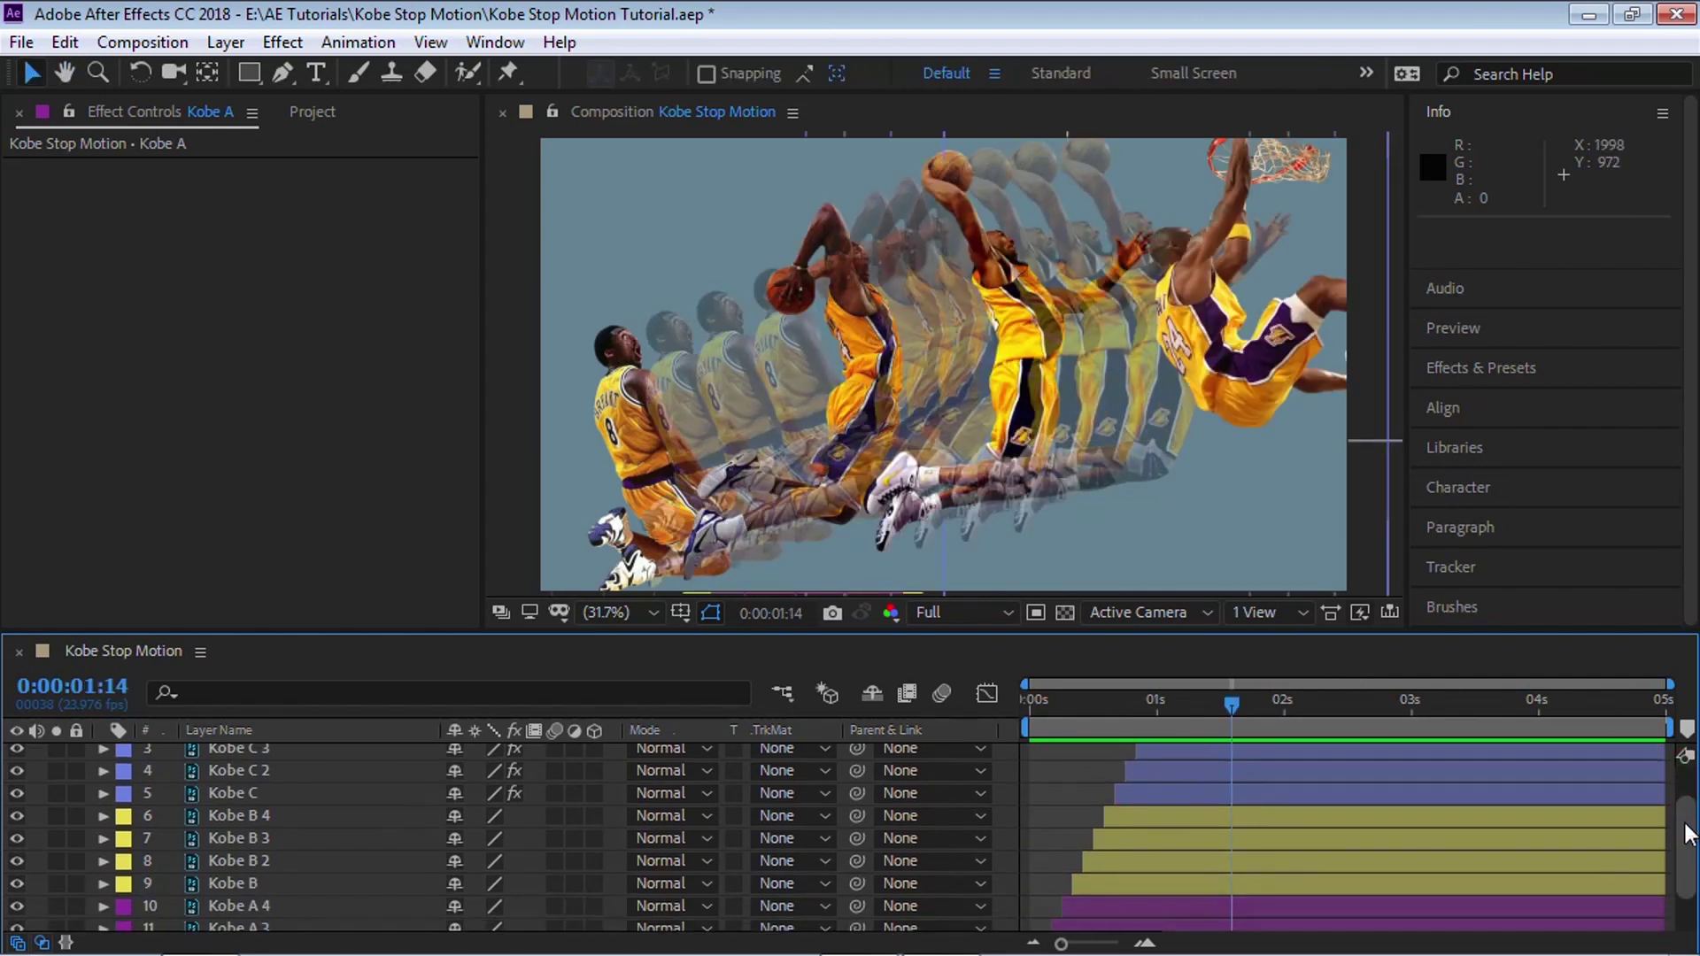
{"action": "left_click_drag", "start_coordinate": [1669, 684], "coordinate": [1368, 684]}
{"action": "left_click", "coordinate": [264, 894]}
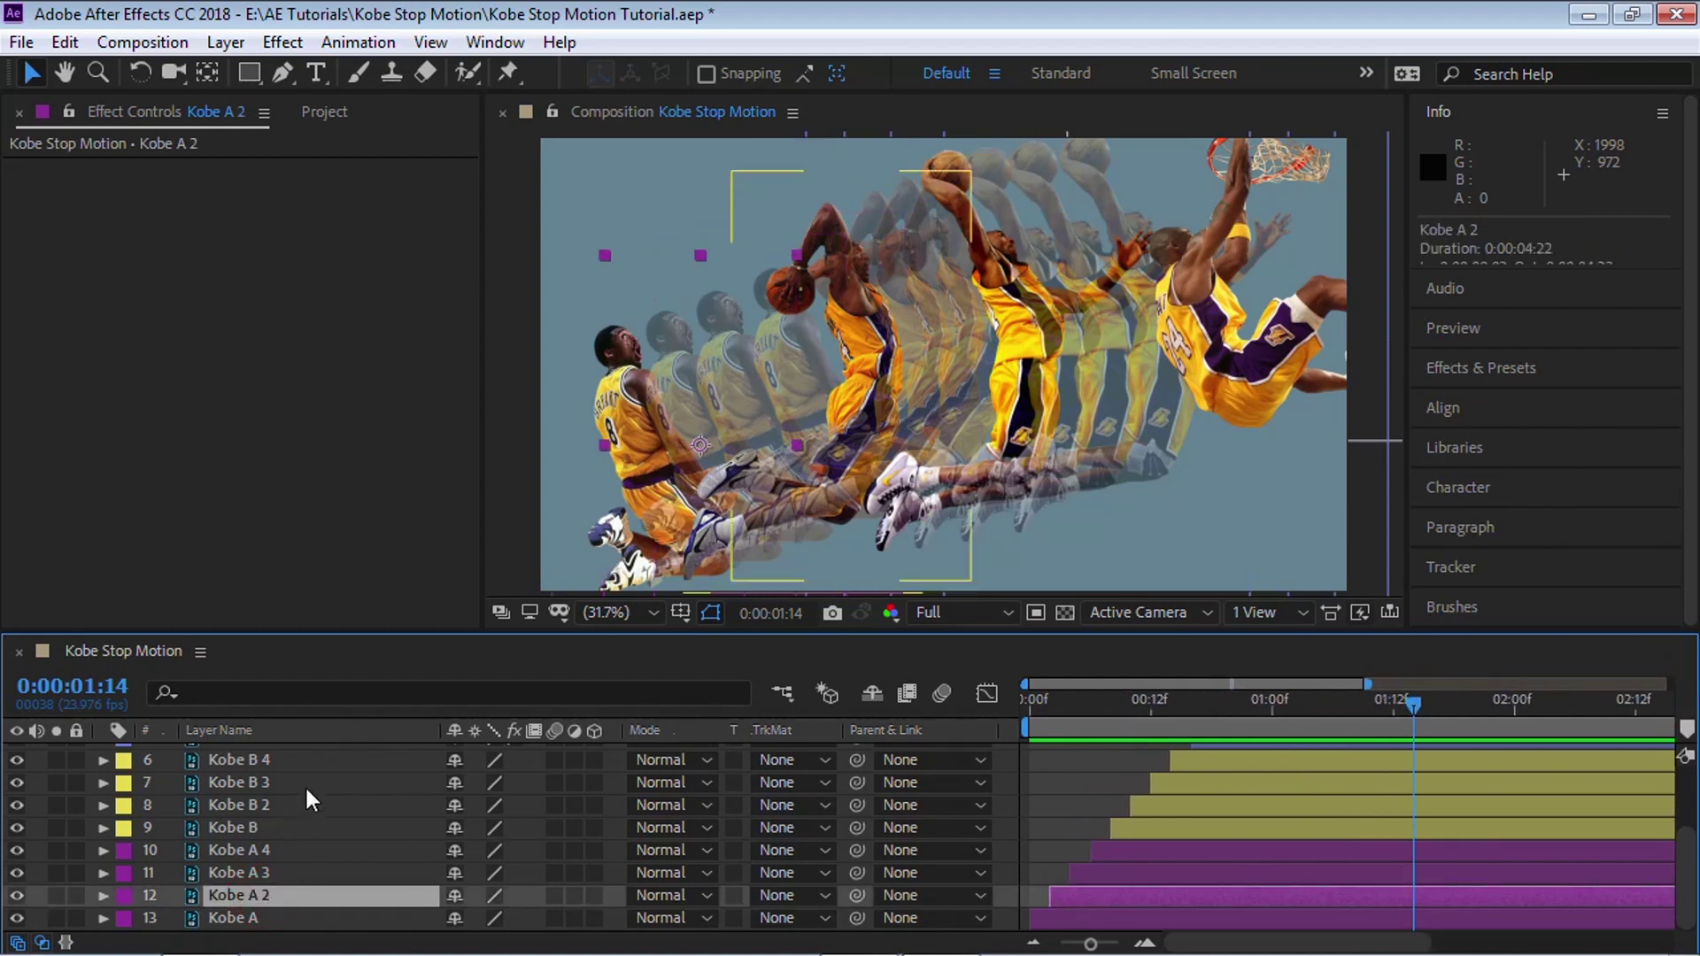
{"action": "left_click_drag", "start_coordinate": [350, 632], "coordinate": [347, 555]}
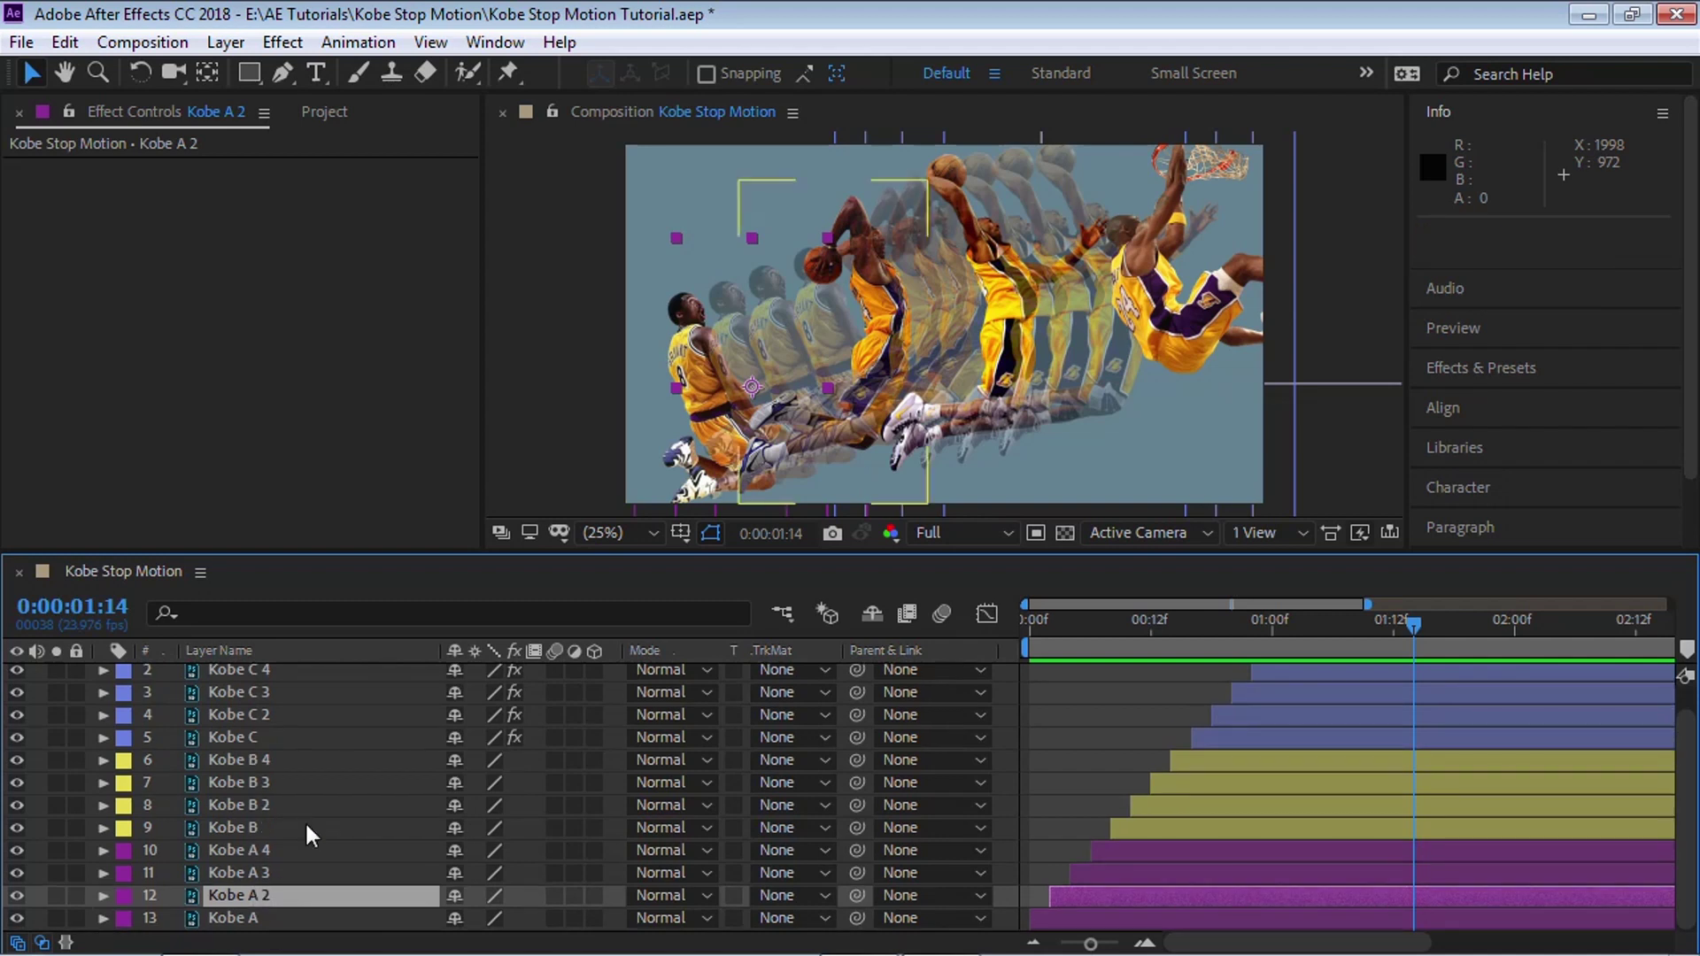
{"action": "key", "text": "ctrl+bracketleft"}
{"action": "left_click", "coordinate": [264, 878]}
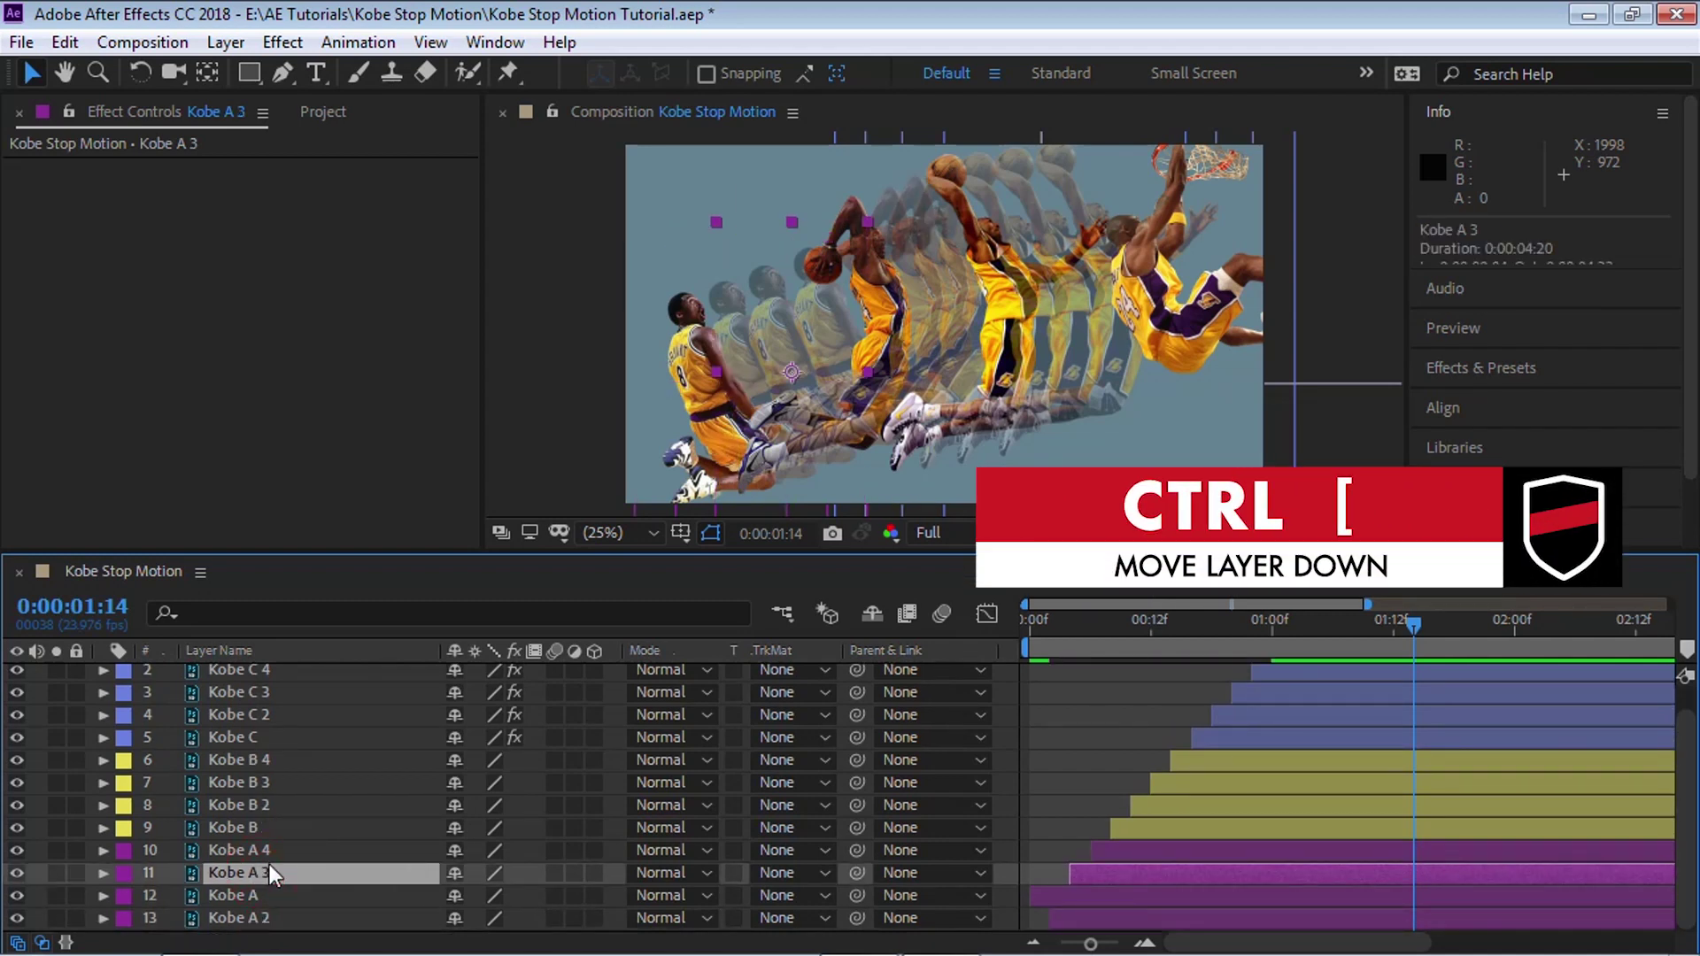
{"action": "key", "text": "ctrl+bracketleft"}
{"action": "key", "text": "ctrl+bracketleft"}
{"action": "left_click", "coordinate": [259, 848]}
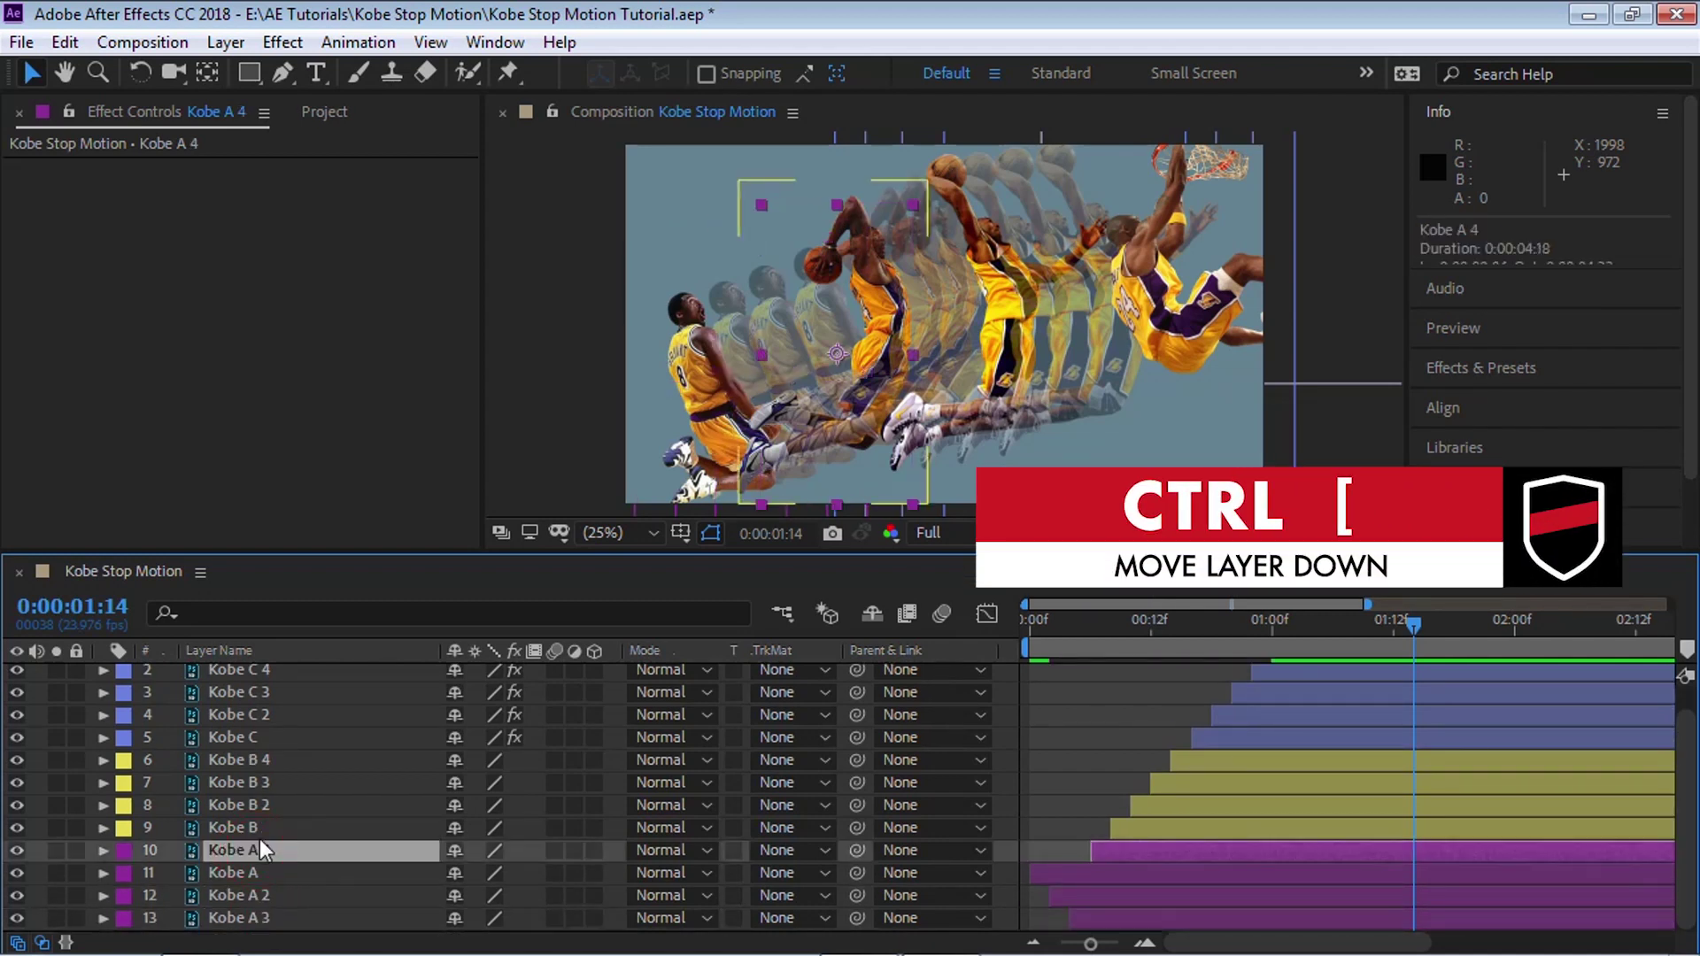
{"action": "key", "text": "ctrl+bracketleft"}
{"action": "key", "text": "ctrl+bracketleft"}
{"action": "key", "text": "ctrl+bracketleft"}
- Reverse the stacking order of the yellow Kobe B layers so Kobe B sits above Kobe B 2, B 3 and B 4
{"action": "left_click", "coordinate": [267, 802]}
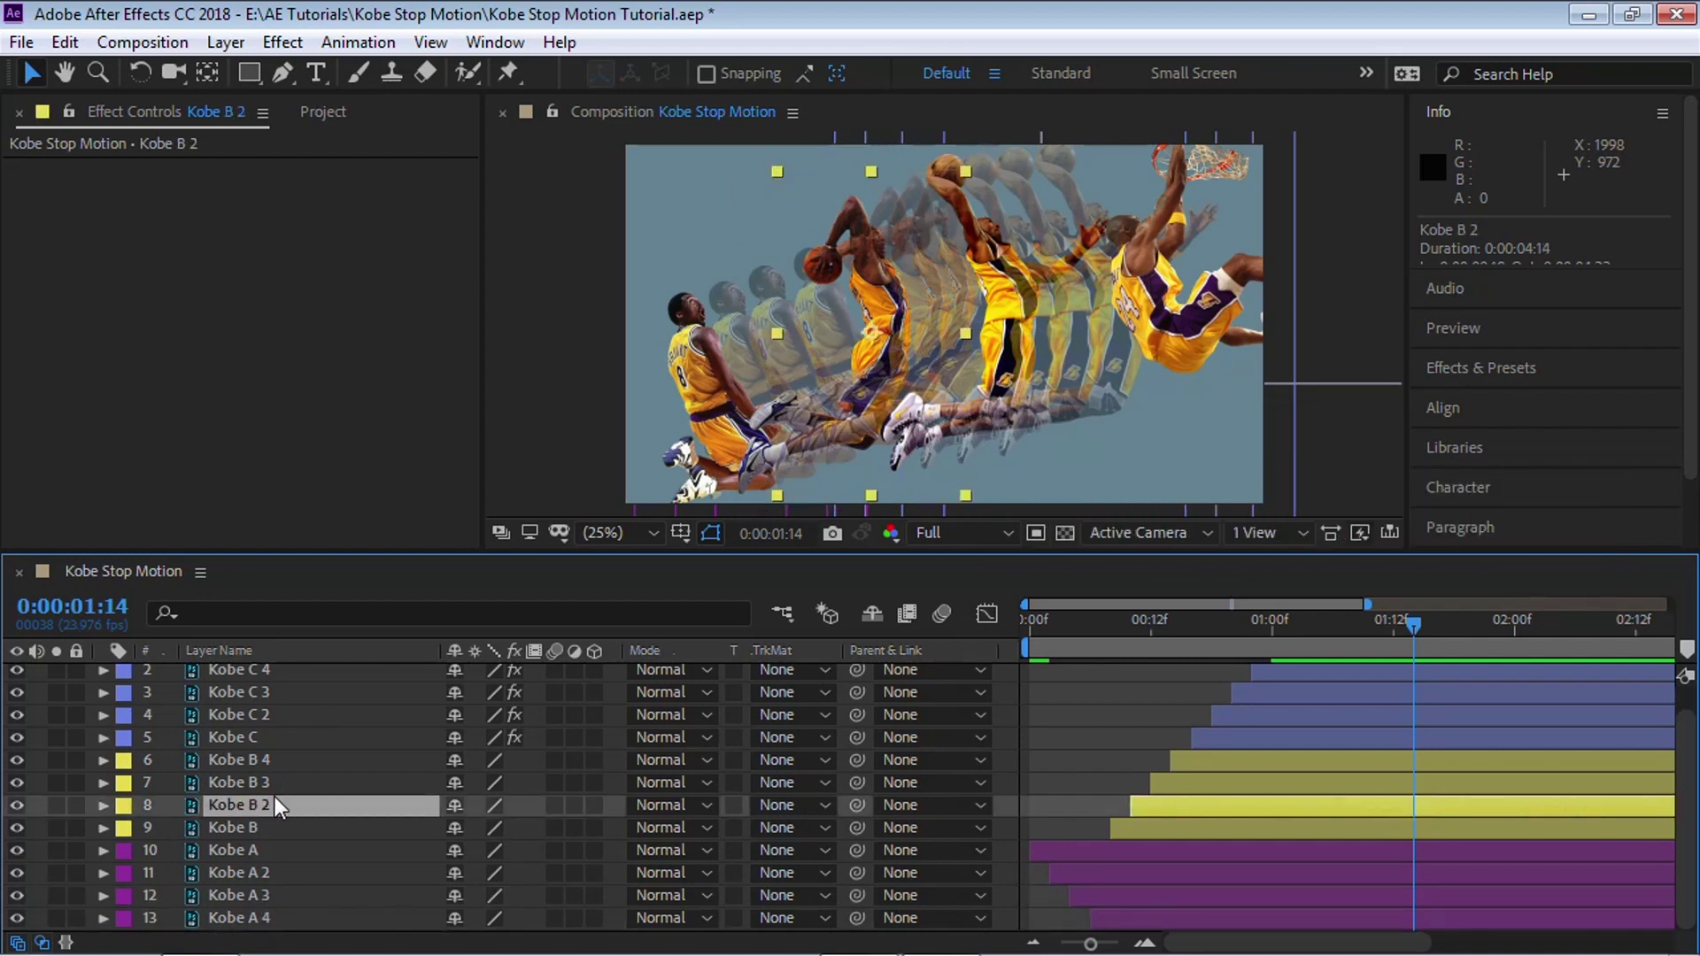
{"action": "key", "text": "ctrl+bracketleft"}
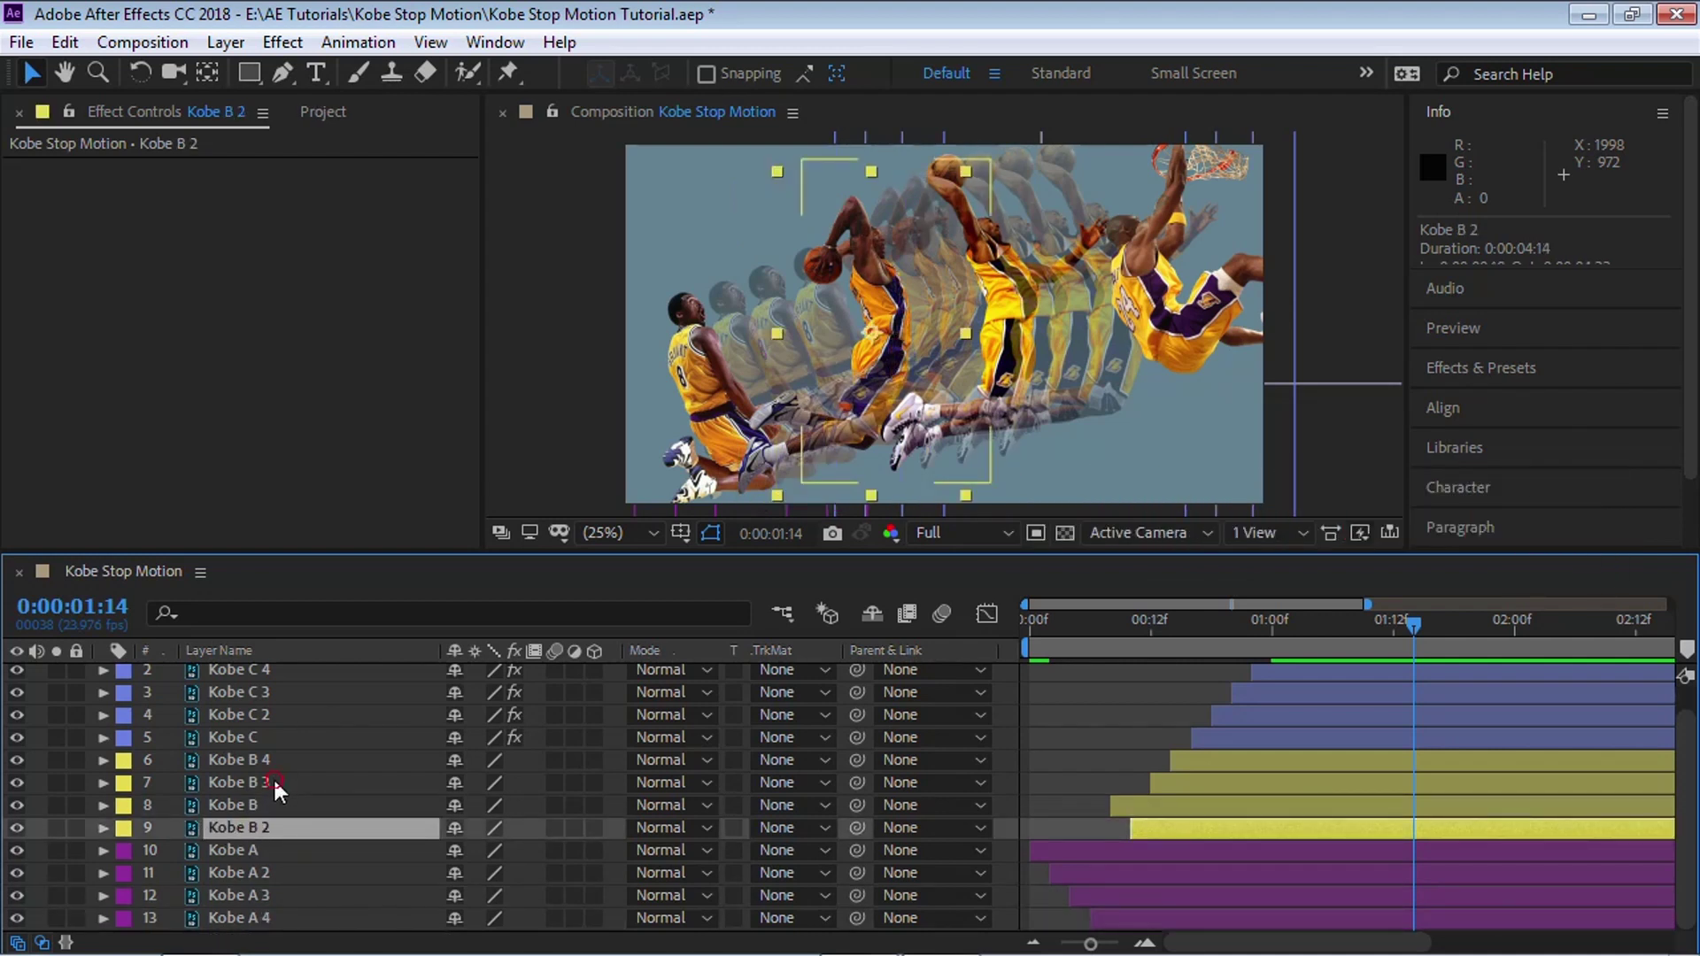
{"action": "left_click", "coordinate": [273, 775]}
{"action": "key", "text": "ctrl+bracketleft"}
{"action": "key", "text": "ctrl+bracketleft"}
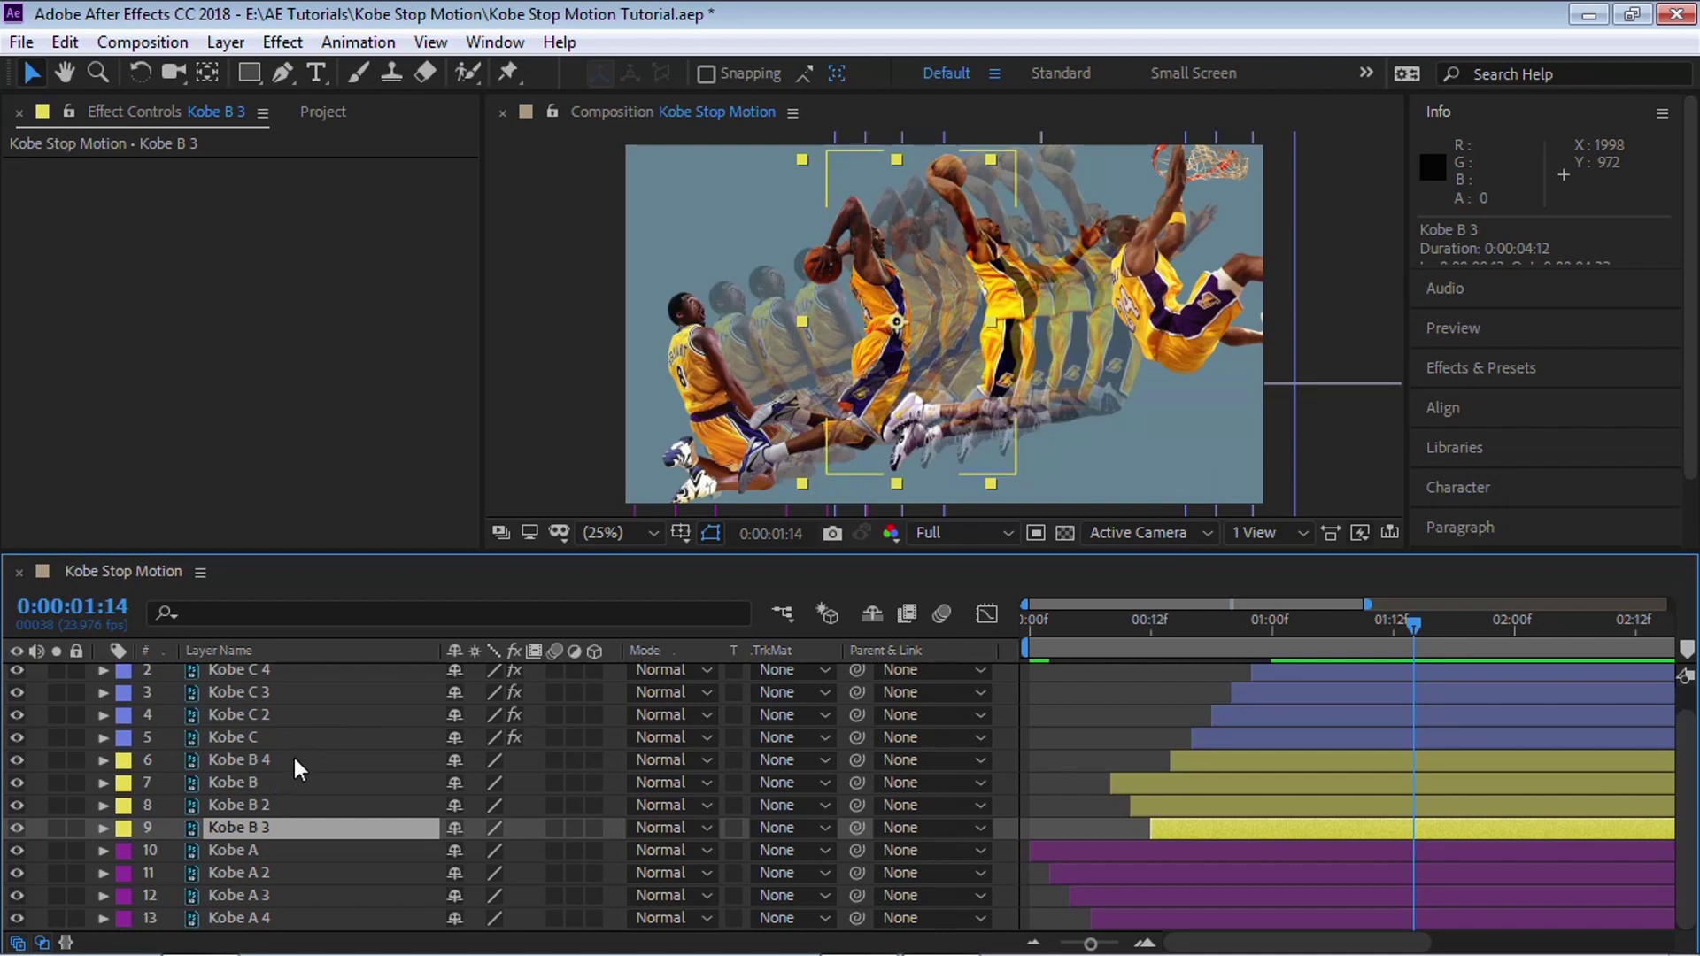
{"action": "left_click", "coordinate": [294, 757]}
{"action": "key", "text": "ctrl+bracketleft"}
{"action": "key", "text": "ctrl+bracketleft"}
{"action": "key", "text": "ctrl+bracketleft"}
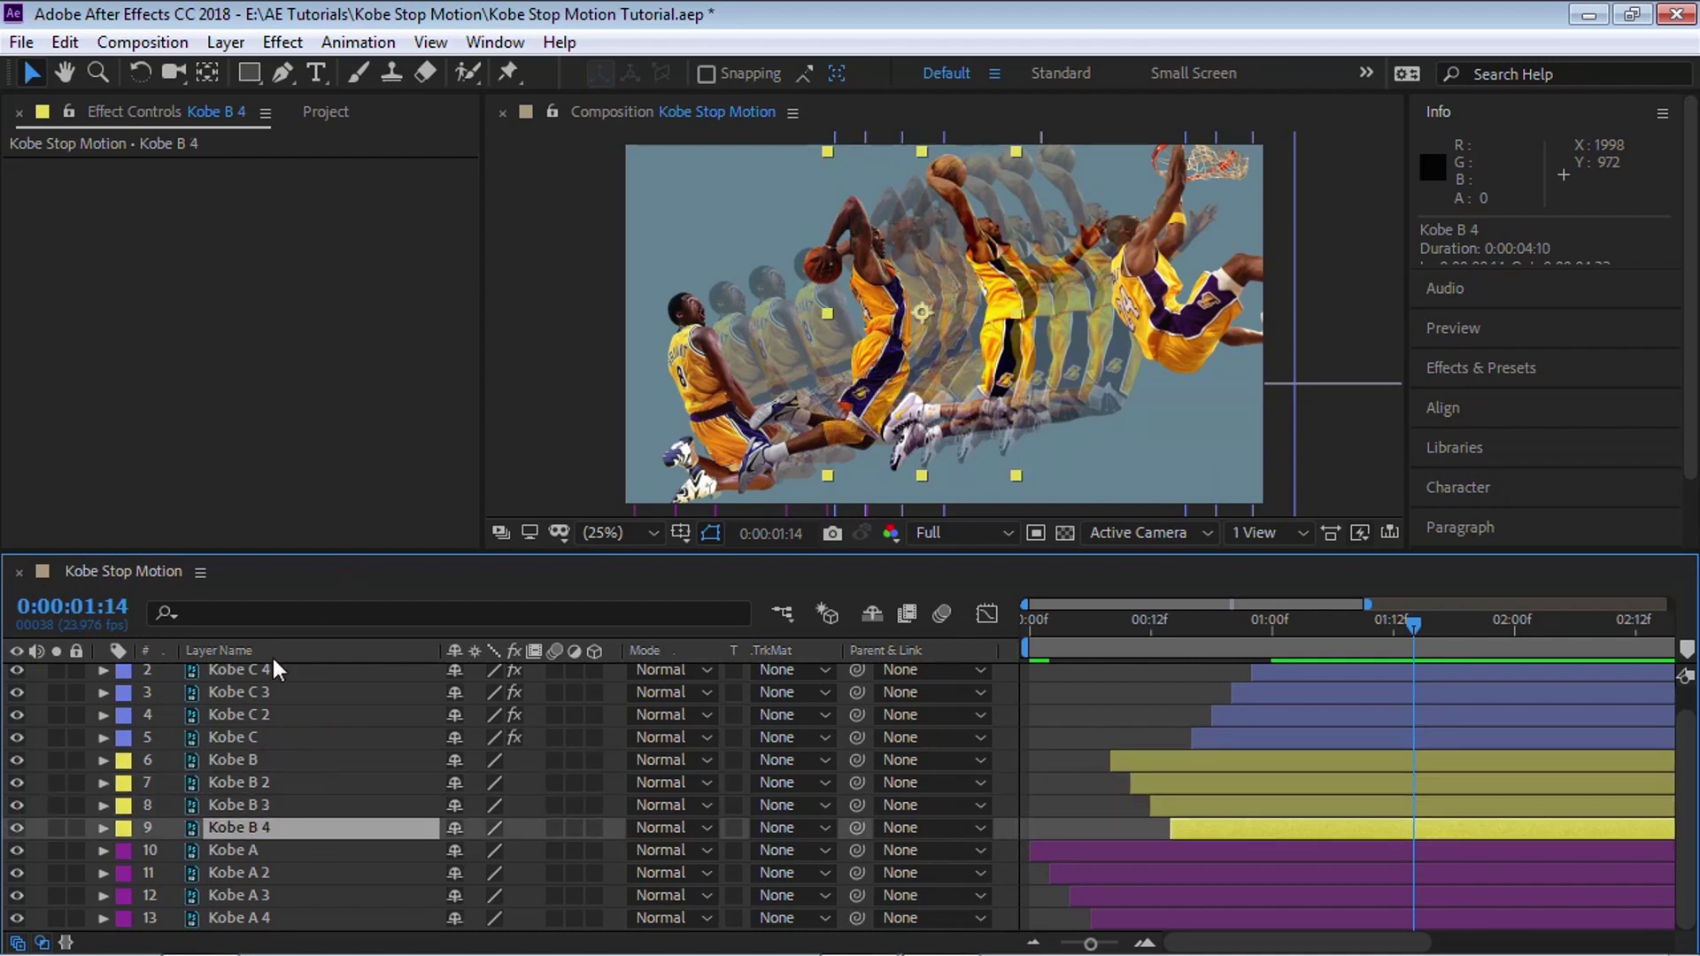
- Reverse the stacking order of the blue Kobe C layers so Kobe C sits above Kobe C 2, C 3 and C 4
{"action": "left_click", "coordinate": [265, 717]}
{"action": "key", "text": "ctrl+bracketleft"}
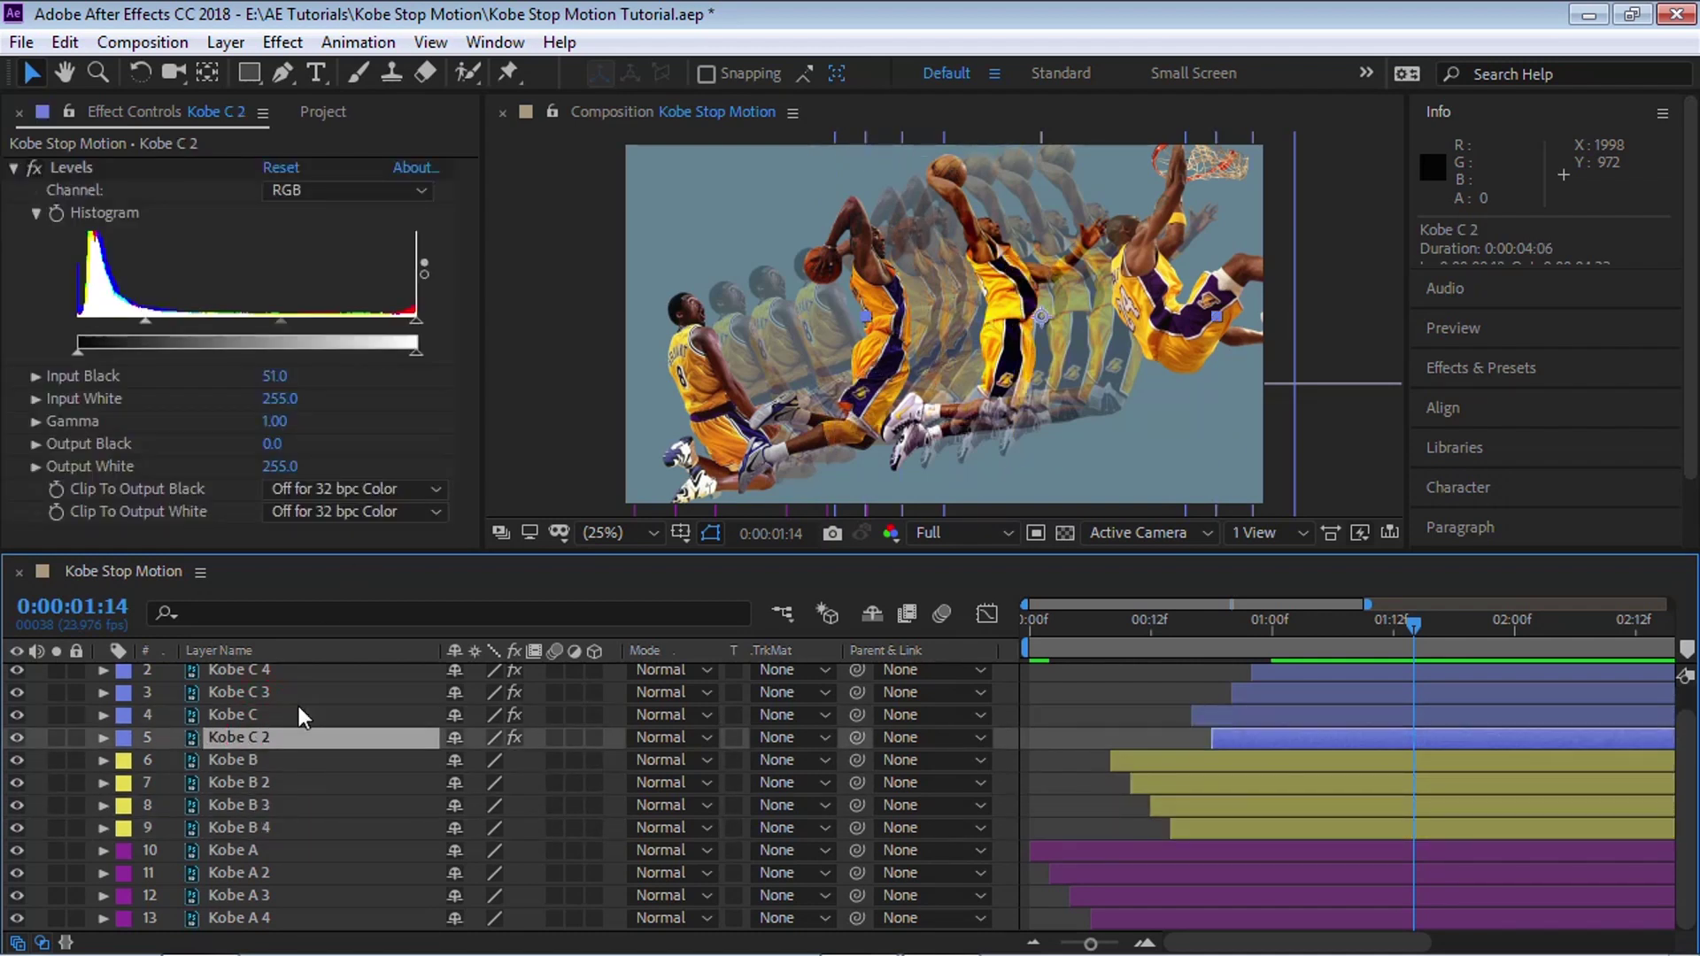
{"action": "left_click", "coordinate": [266, 691]}
{"action": "key", "text": "ctrl+bracketleft"}
{"action": "key", "text": "ctrl+bracketleft"}
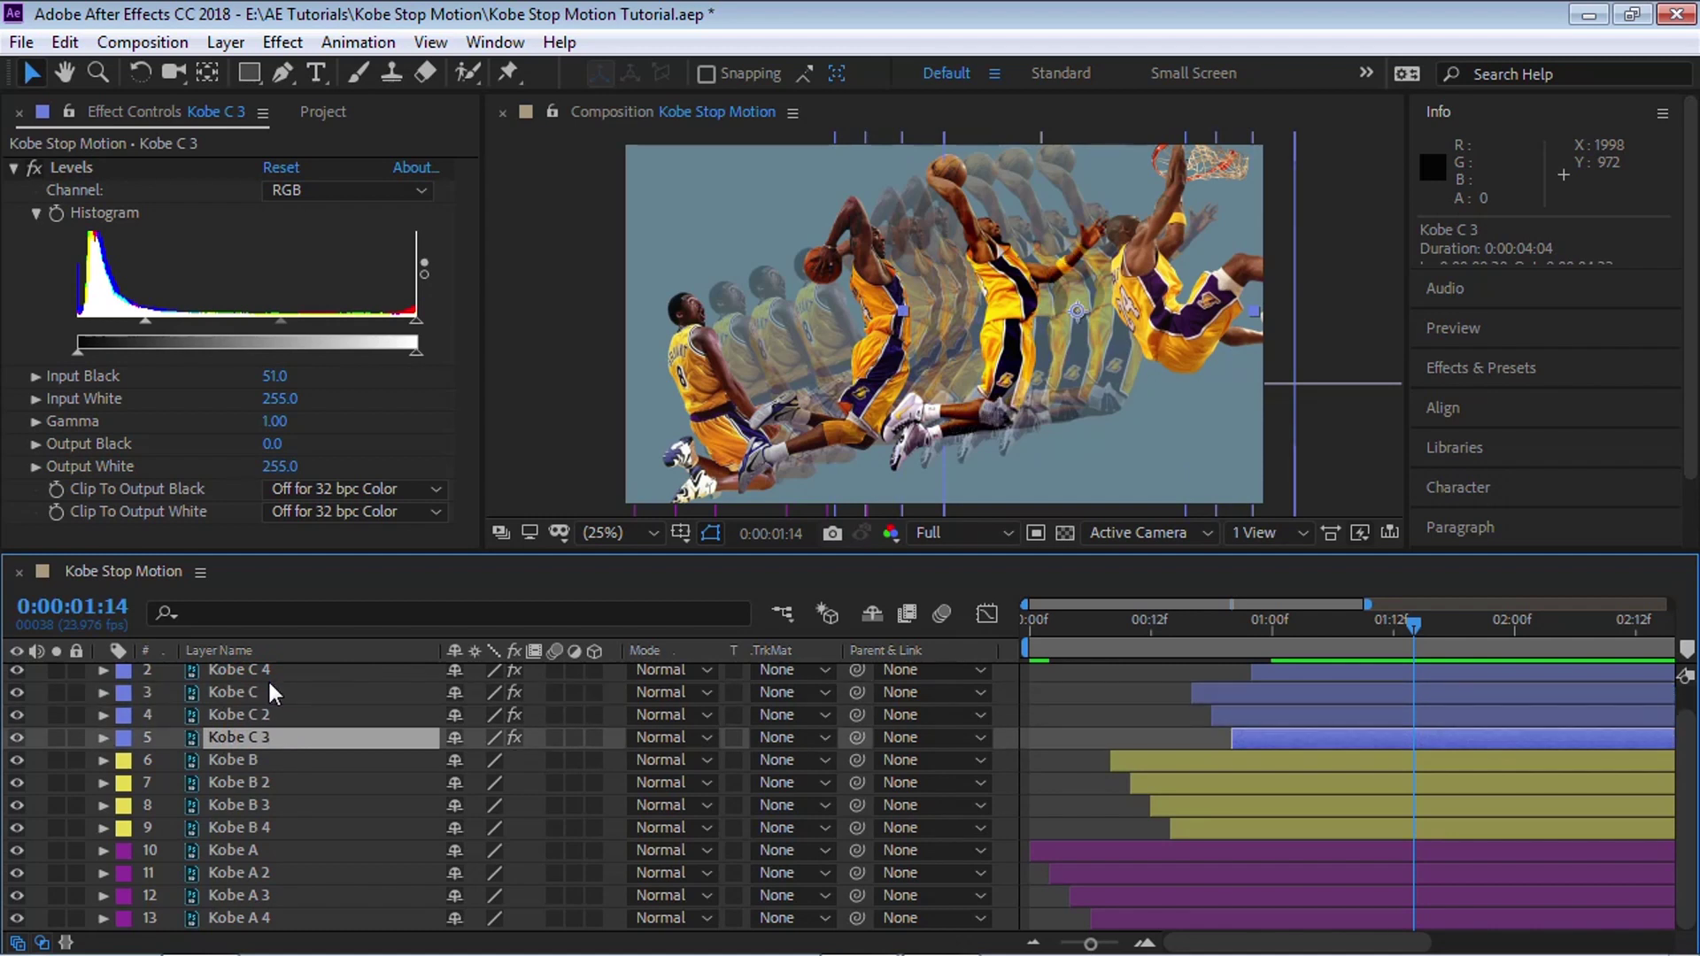
{"action": "left_click", "coordinate": [279, 669]}
{"action": "key", "text": "ctrl+bracketleft"}
{"action": "key", "text": "ctrl+bracketleft"}
{"action": "key", "text": "ctrl+bracketleft"}
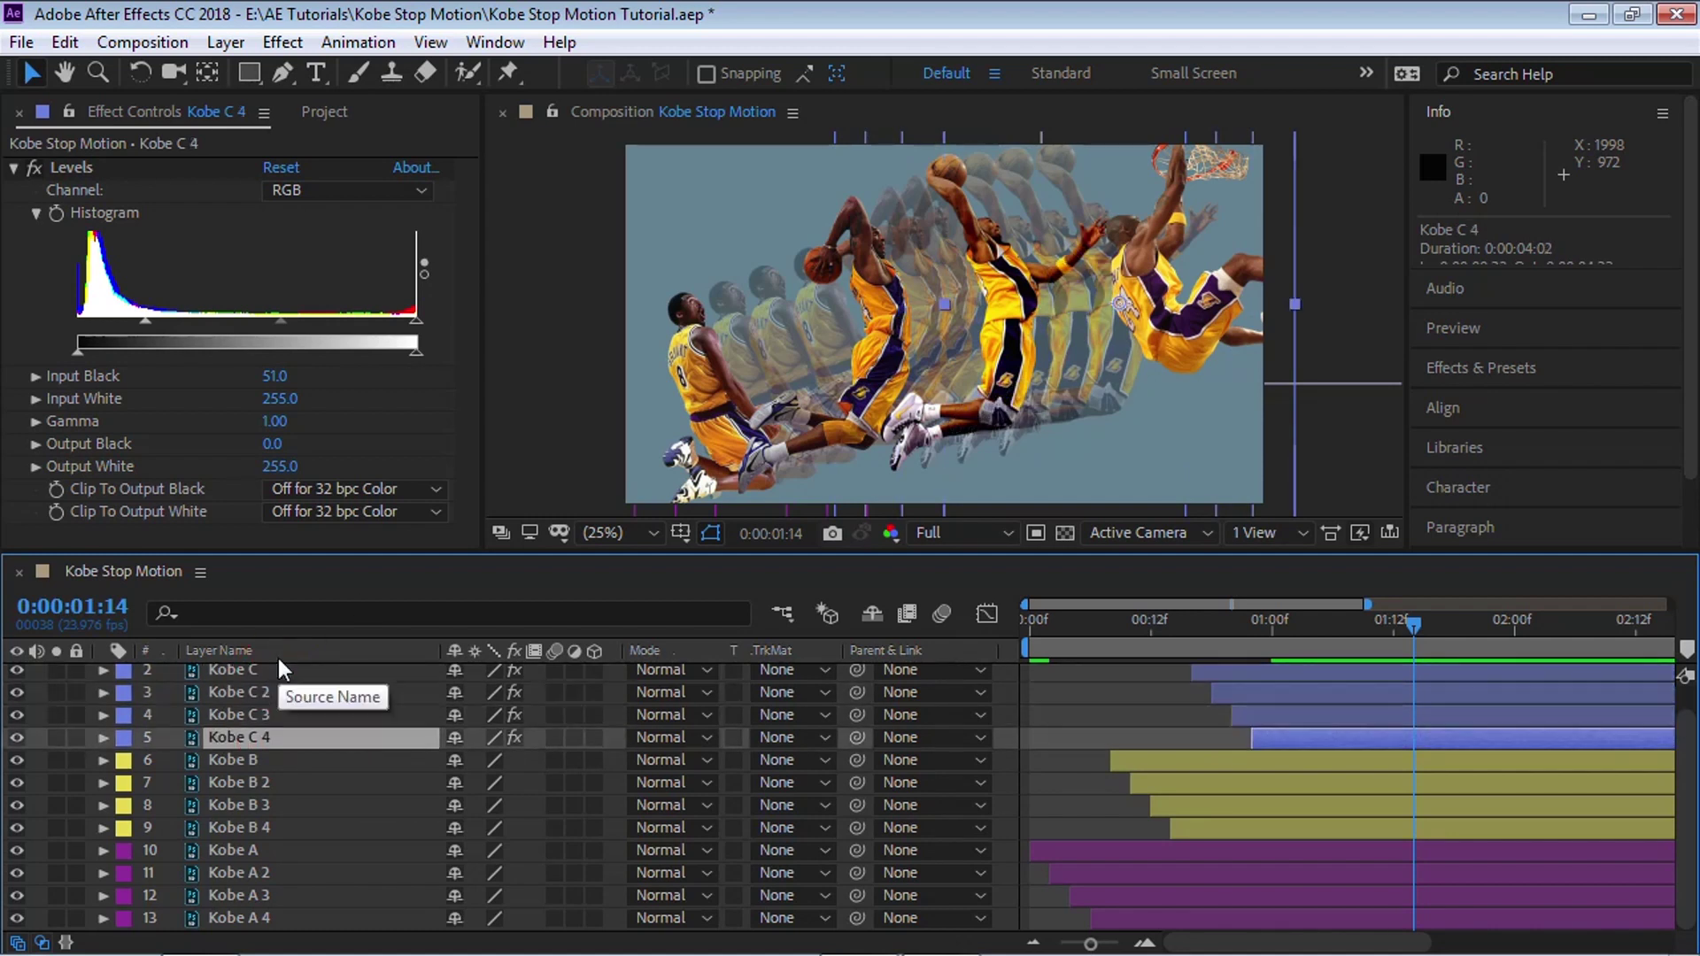
- Play back the restacked dunk animation from the first frame, including in an enlarged composition view
{"action": "left_click", "coordinate": [1030, 625]}
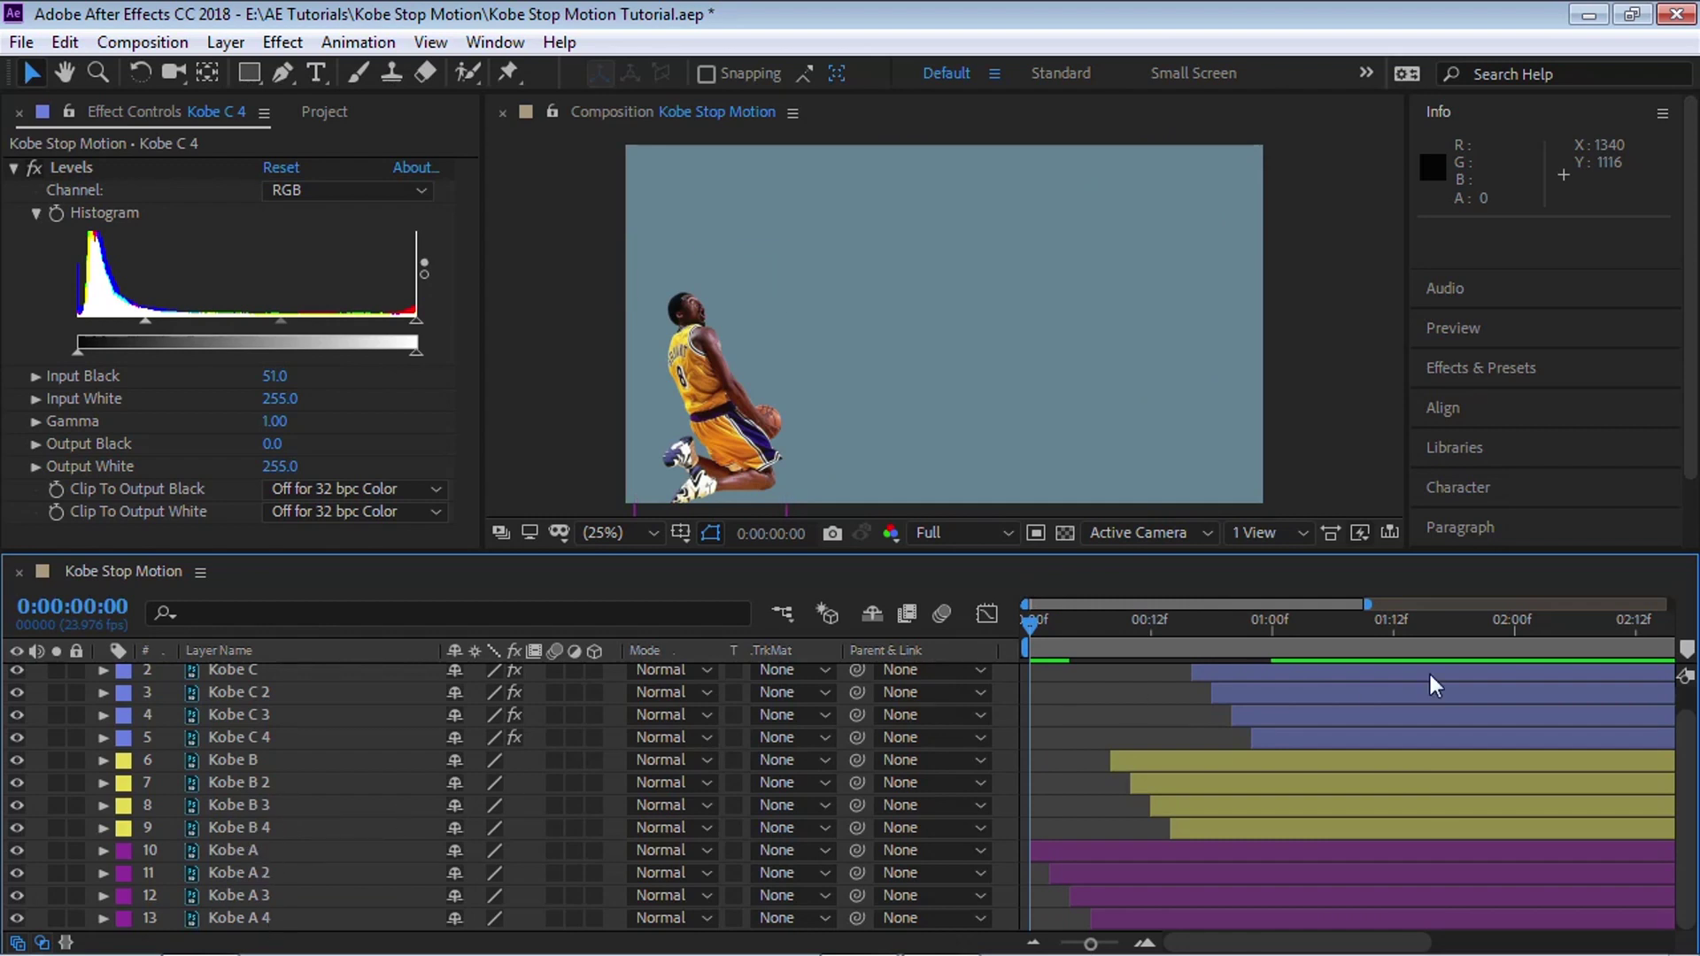
{"action": "left_click_drag", "start_coordinate": [1367, 604], "coordinate": [1239, 605]}
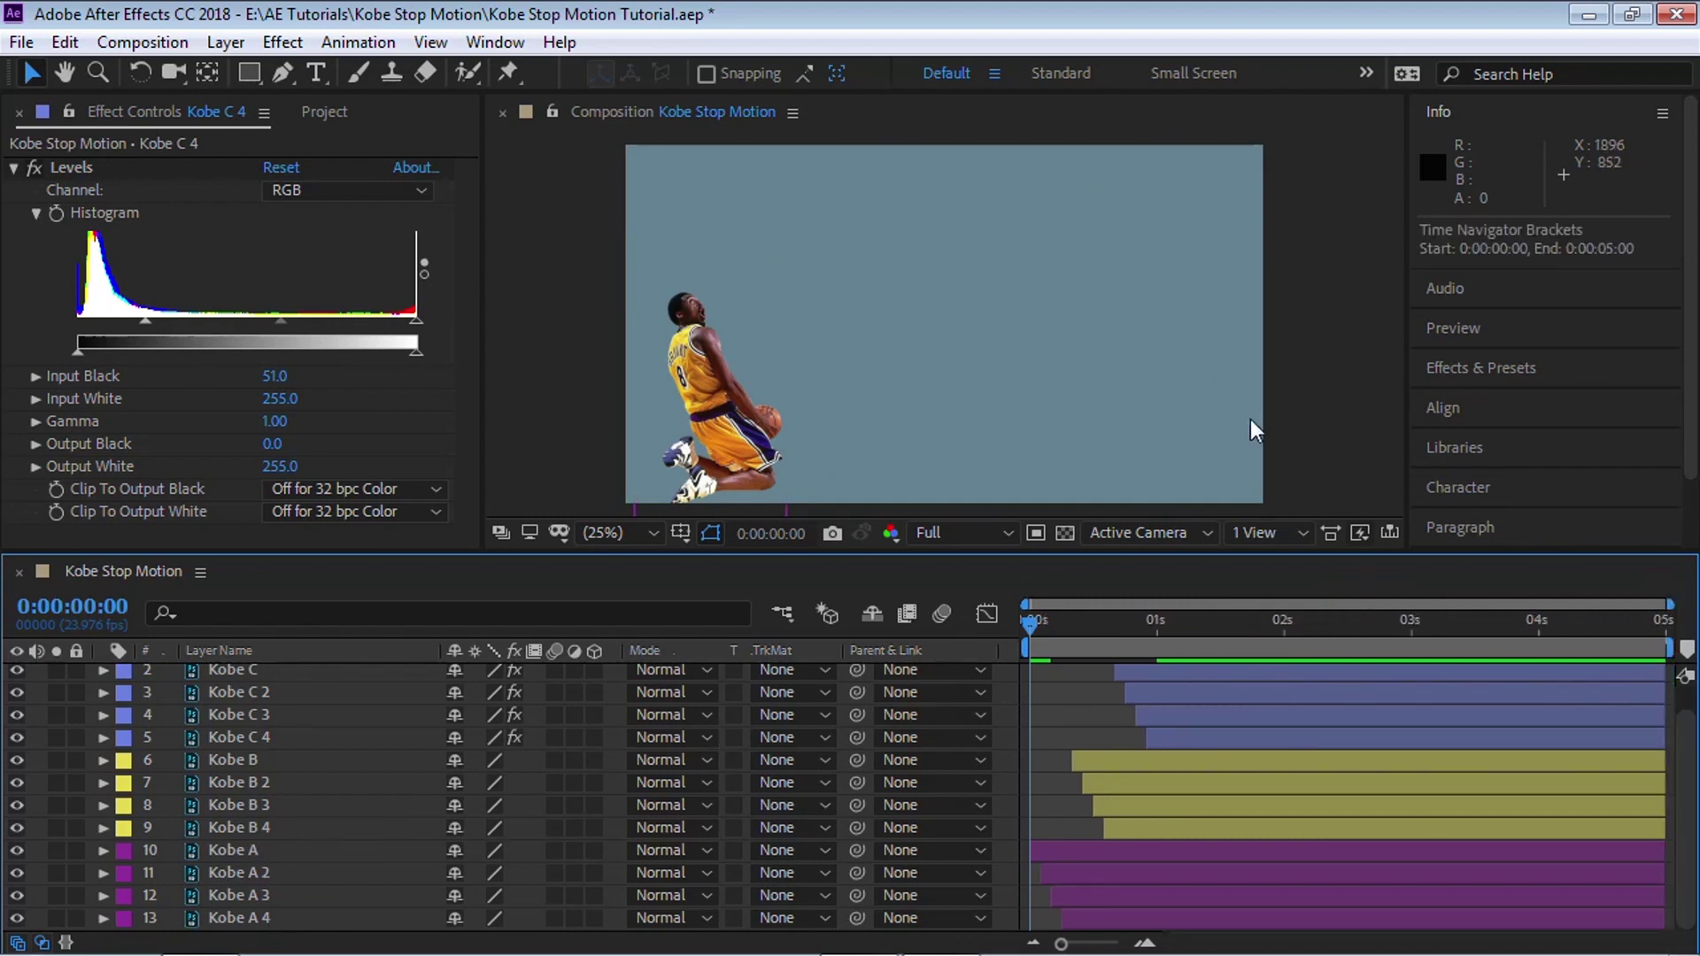
{"action": "key", "text": "grave"}
{"action": "key", "text": "space"}
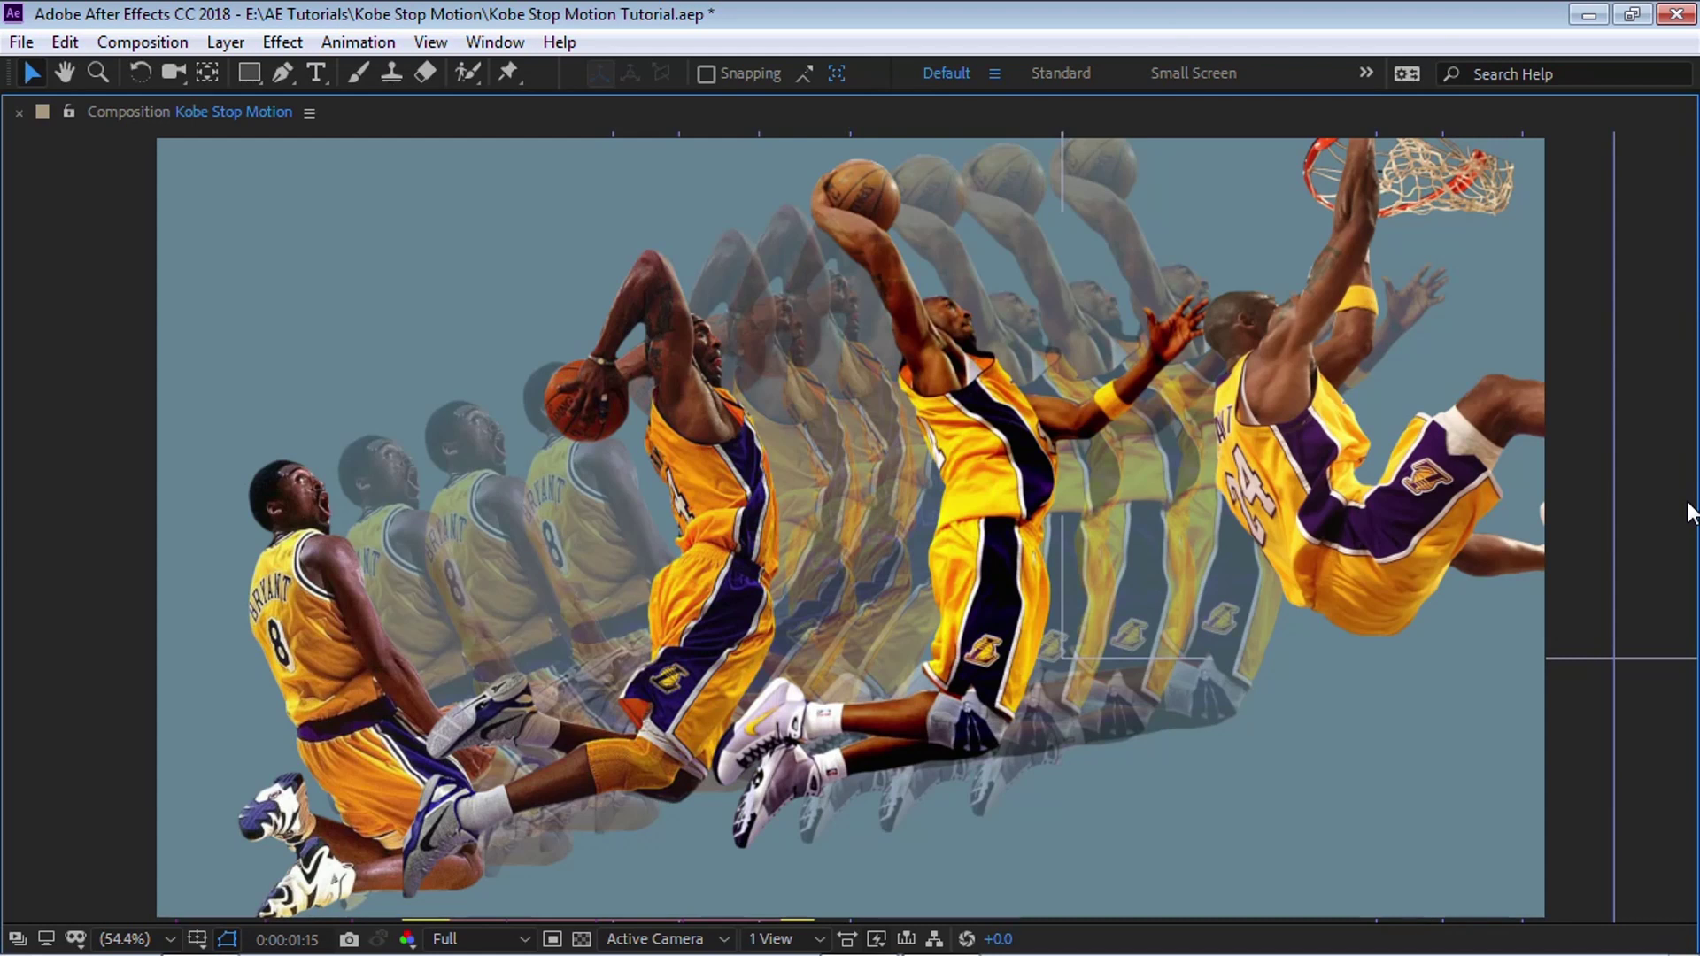
{"action": "key", "text": "grave"}
{"action": "left_click_drag", "start_coordinate": [1043, 623], "coordinate": [1037, 625]}
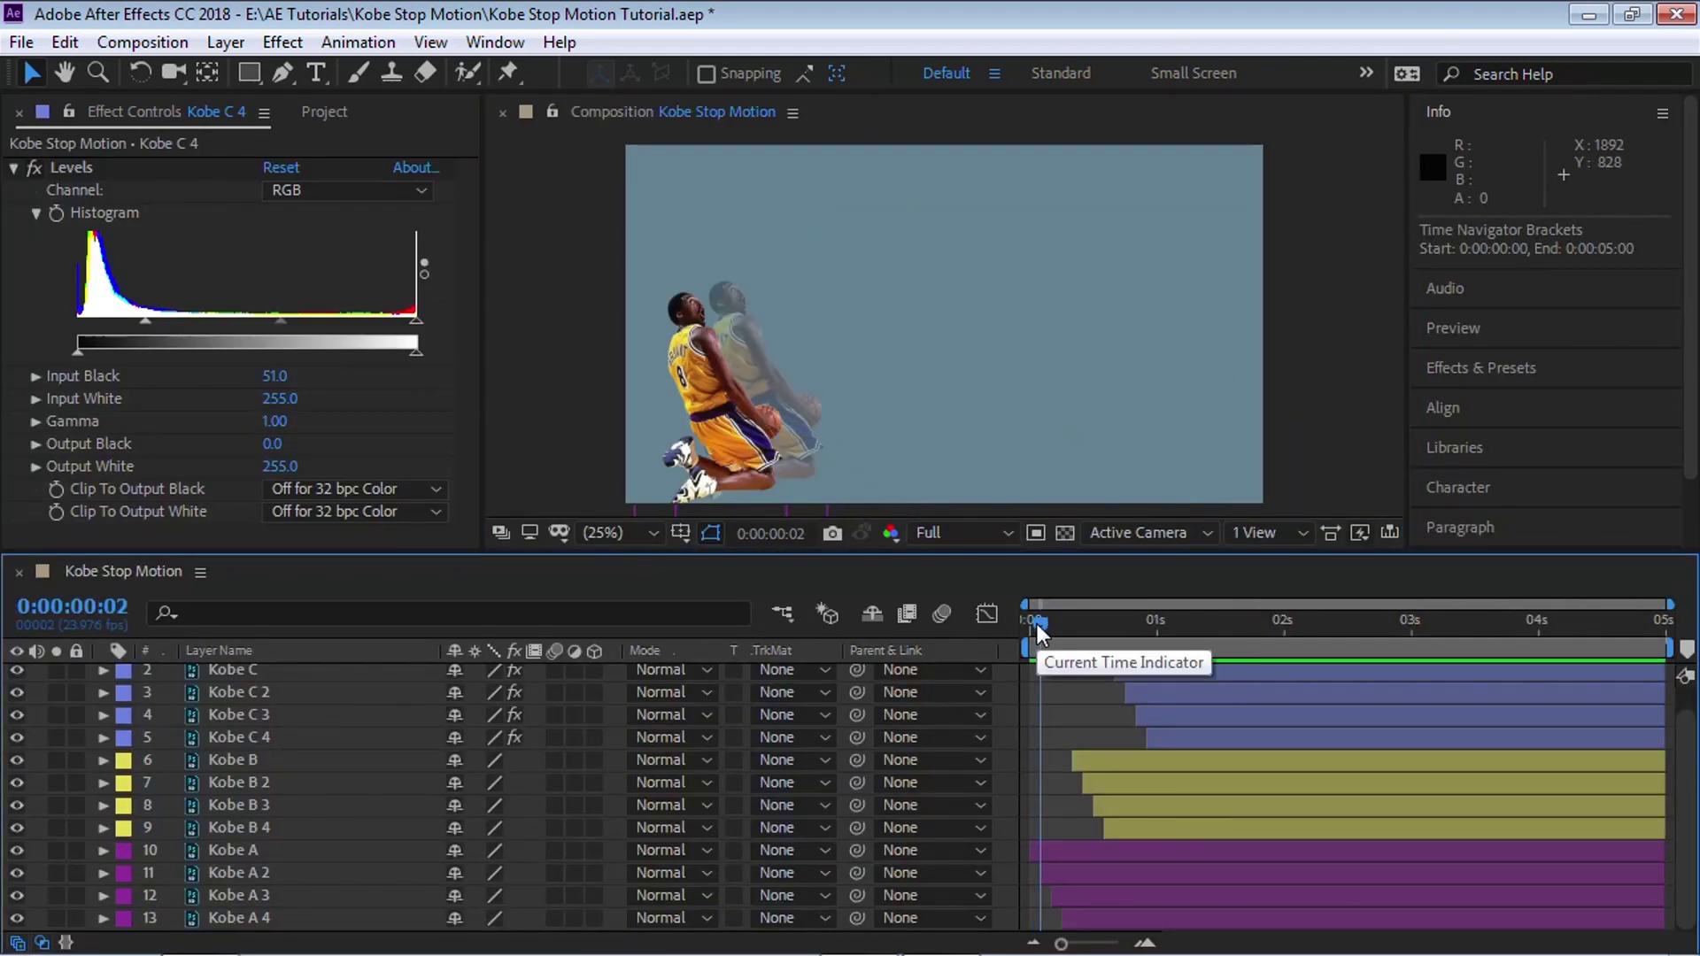
{"action": "key", "text": "space"}
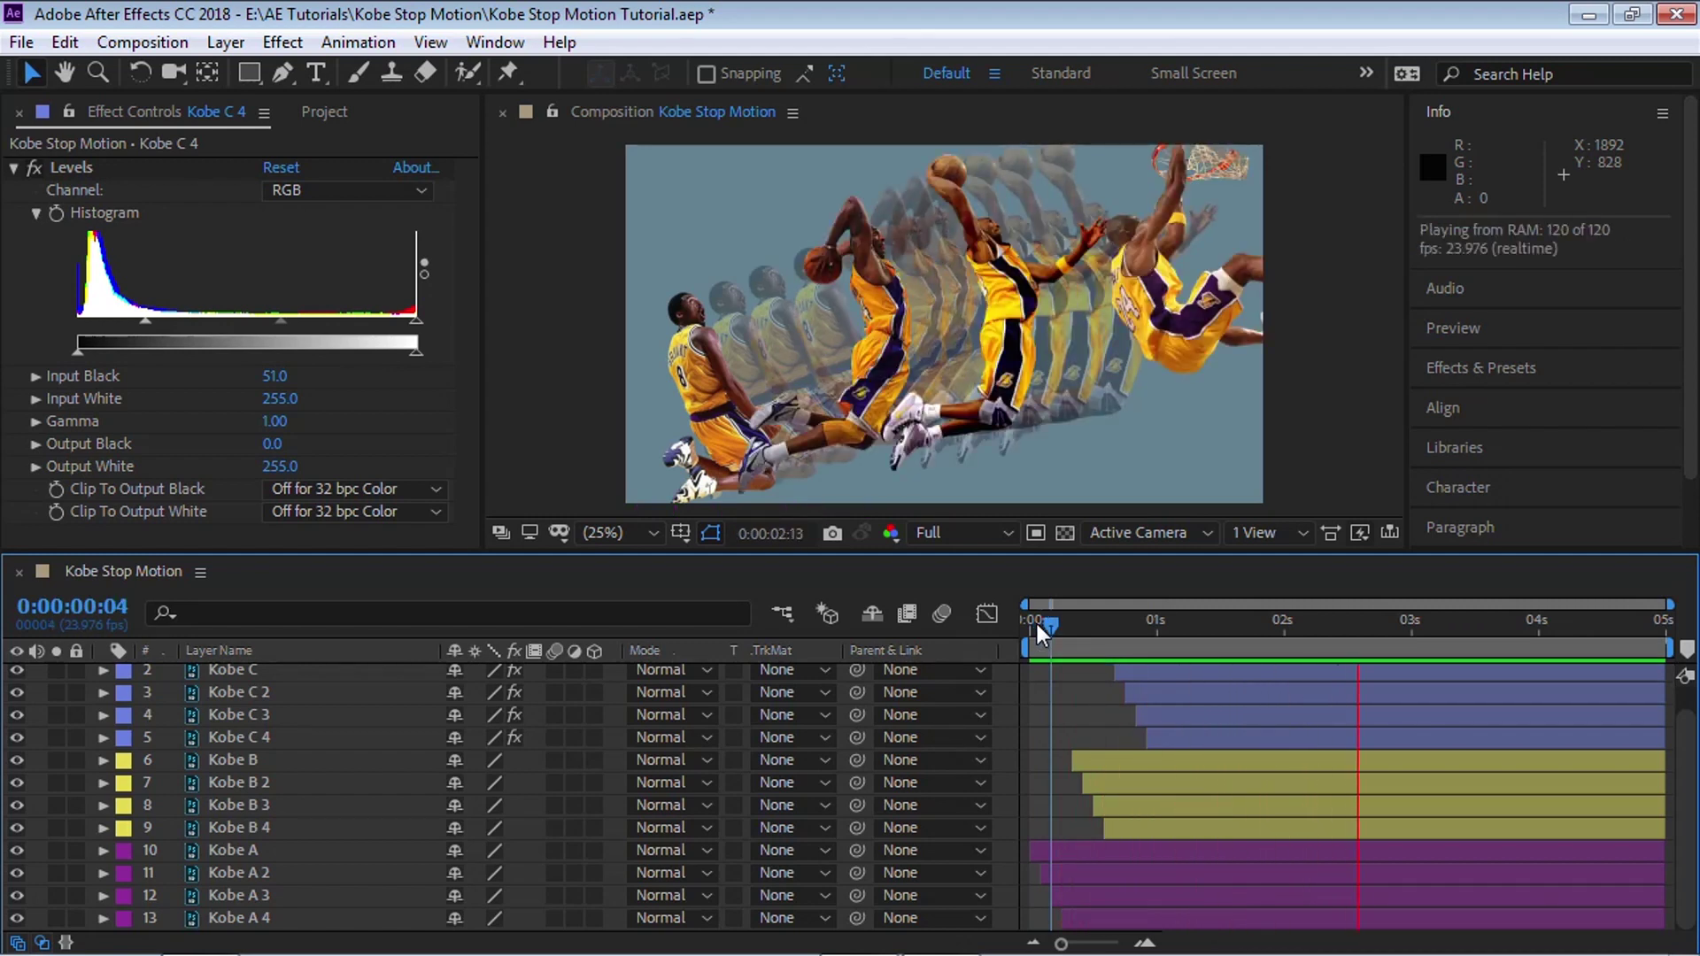
{"action": "key", "text": "space"}
{"action": "left_click", "coordinate": [1415, 624]}
{"action": "left_click_drag", "start_coordinate": [1215, 629], "coordinate": [940, 644]}
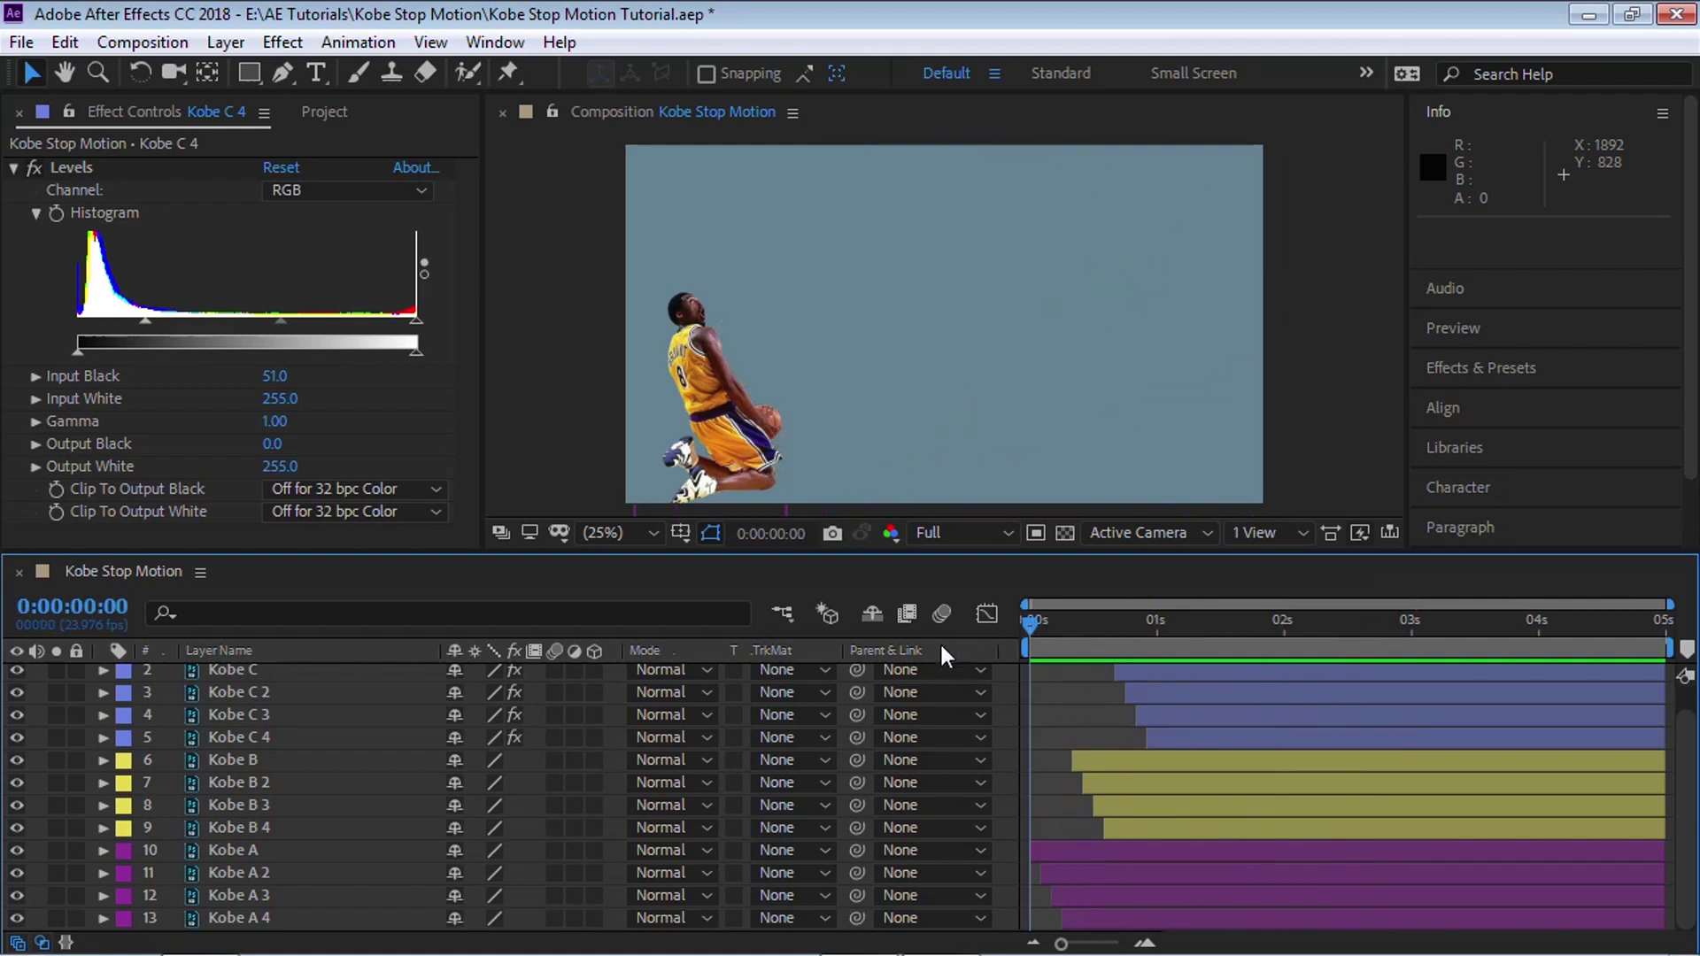
{"action": "key", "text": "grave"}
{"action": "key", "text": "space"}
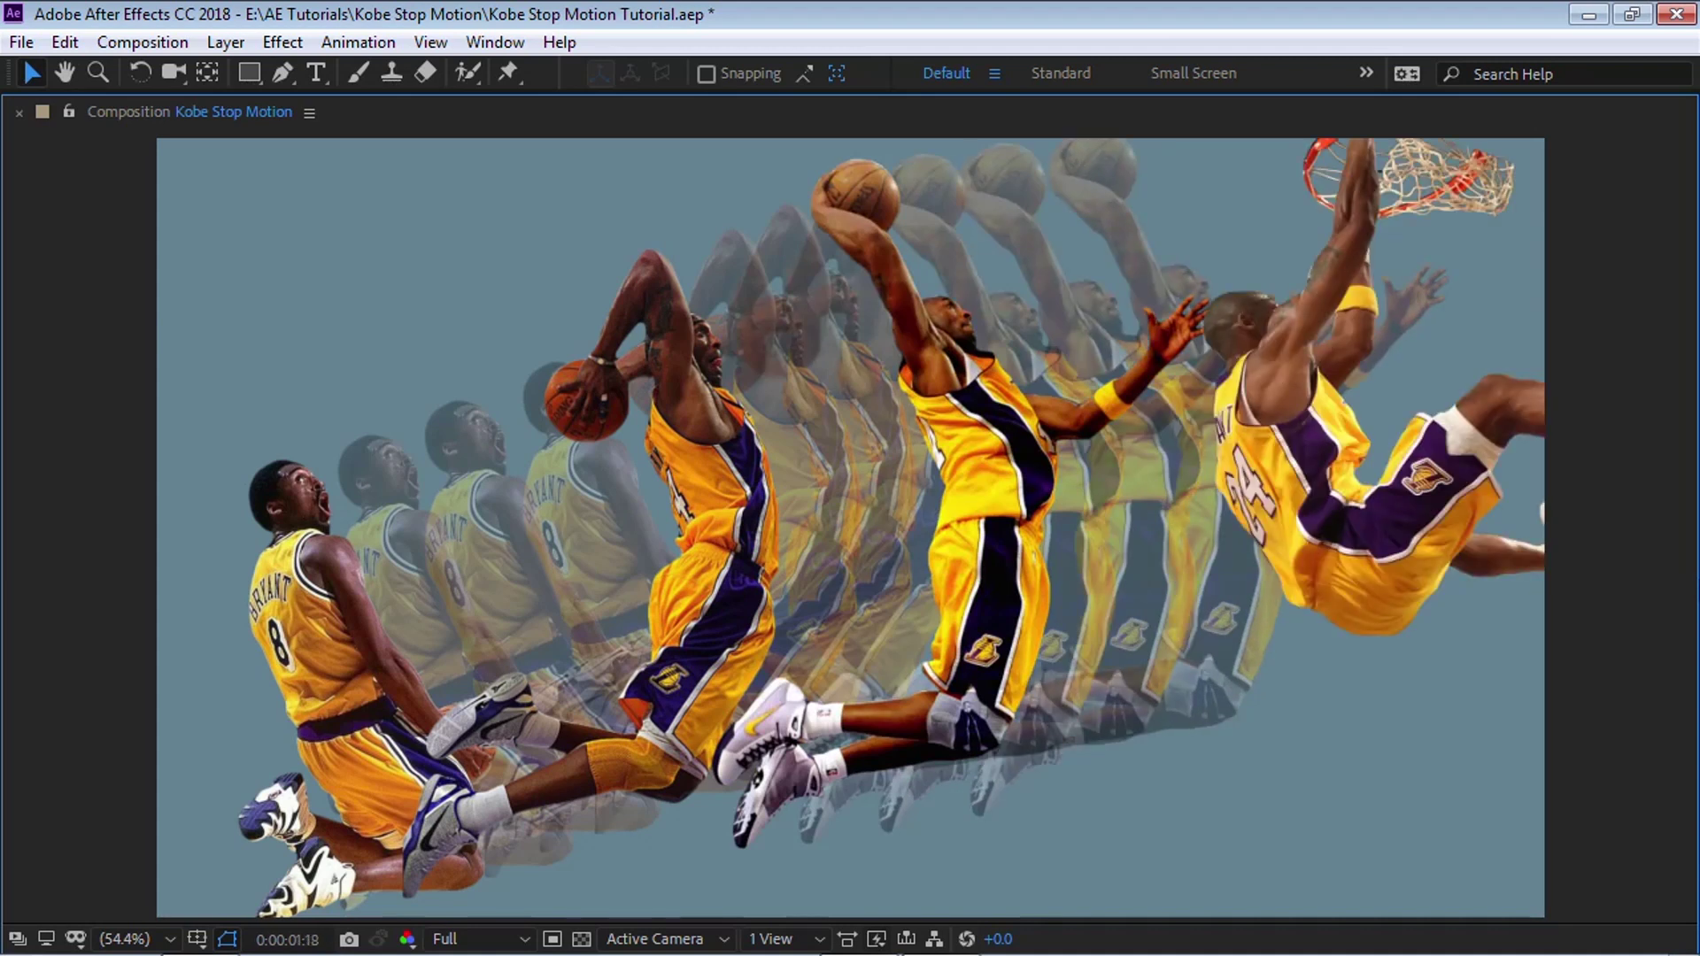
{"action": "key", "text": "grave"}
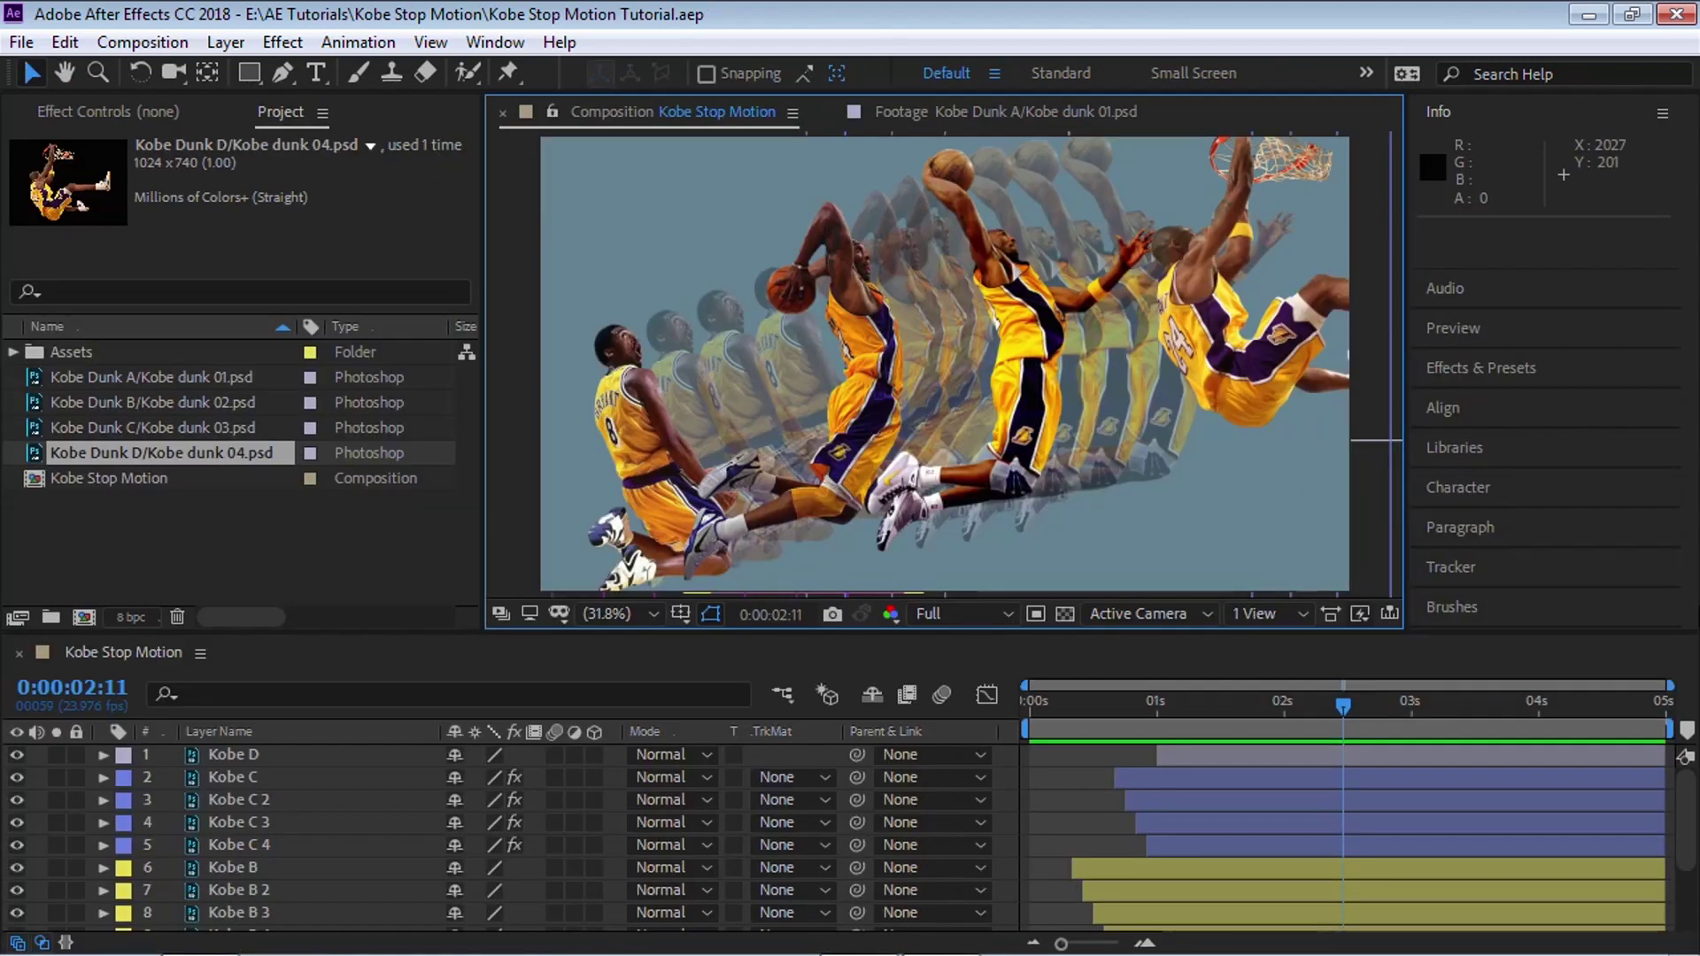
- Open the downtown Los Angeles sunset drone clip from the Assets > Stock Footage folder and play it back
{"action": "left_click", "coordinate": [13, 352]}
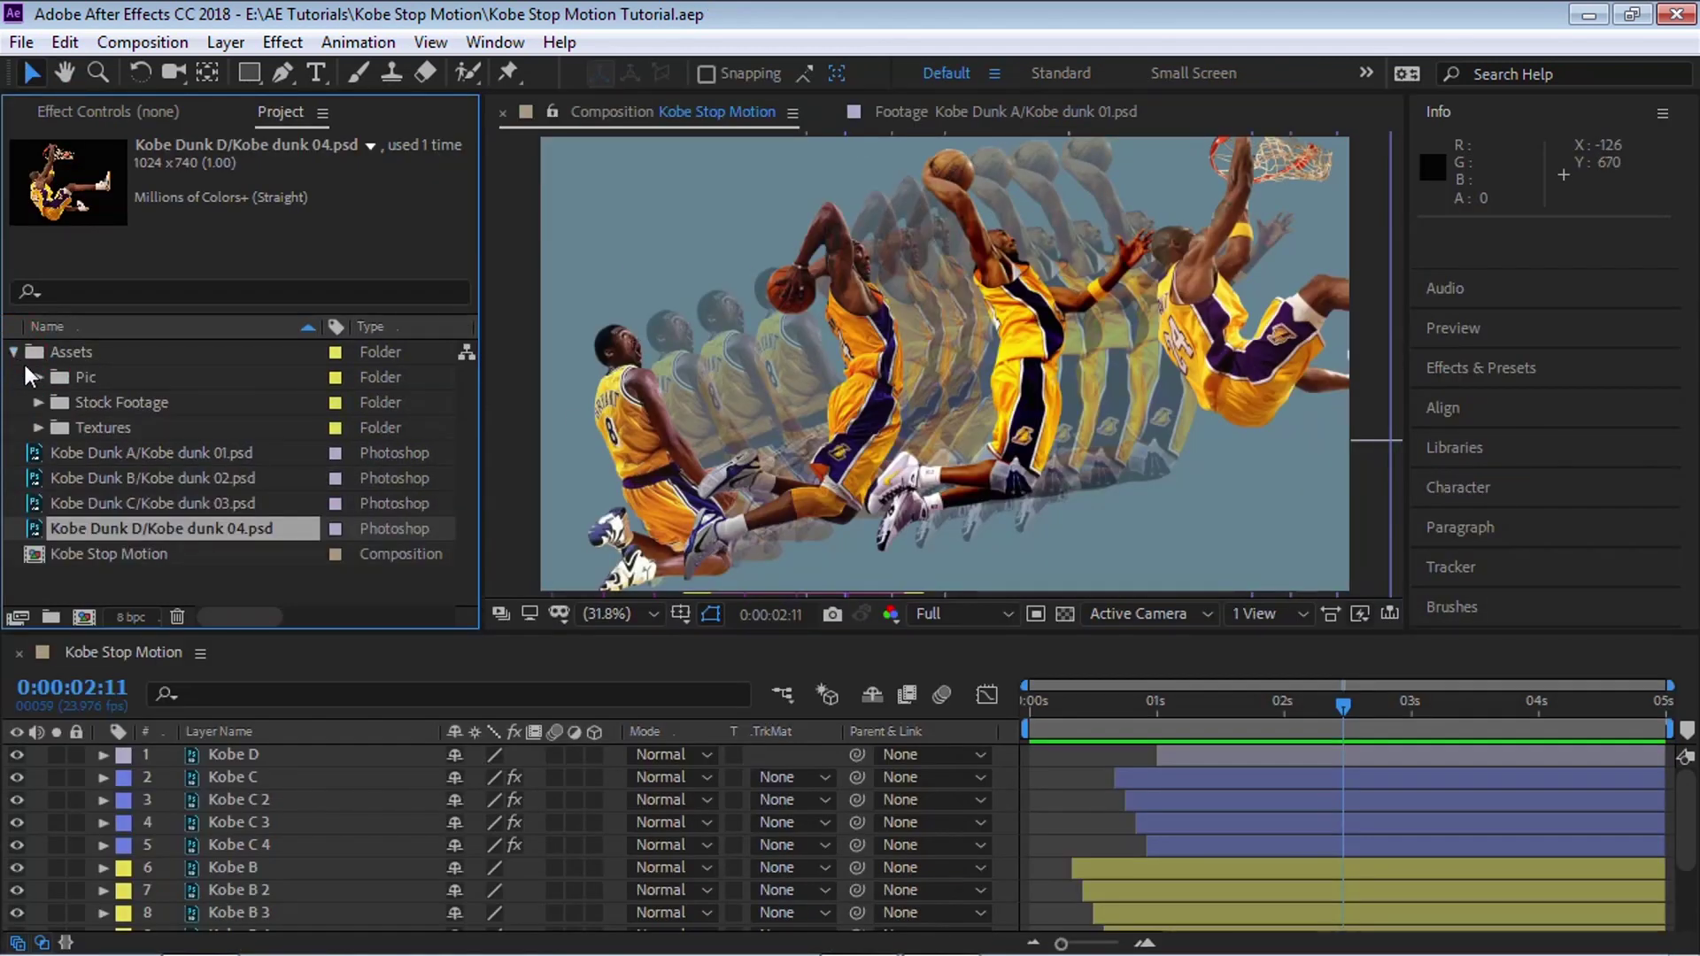
{"action": "left_click", "coordinate": [38, 402]}
{"action": "double_click", "coordinate": [190, 503]}
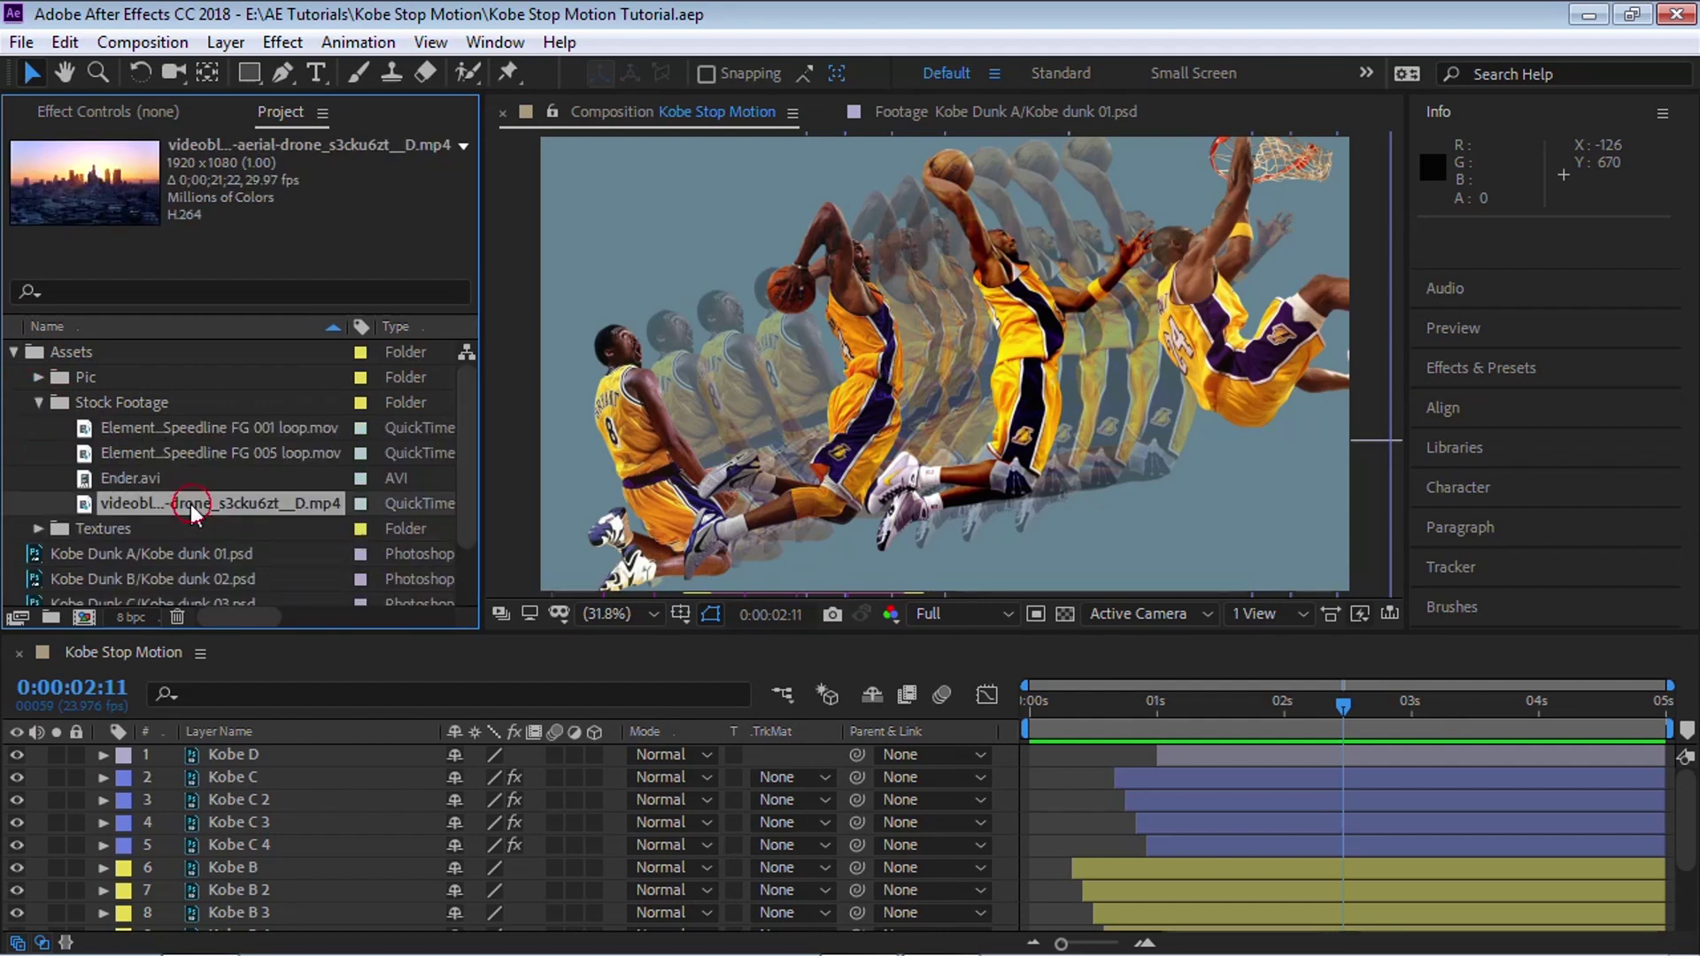
{"action": "left_click_drag", "start_coordinate": [962, 414], "coordinate": [970, 398]}
{"action": "key", "text": "space"}
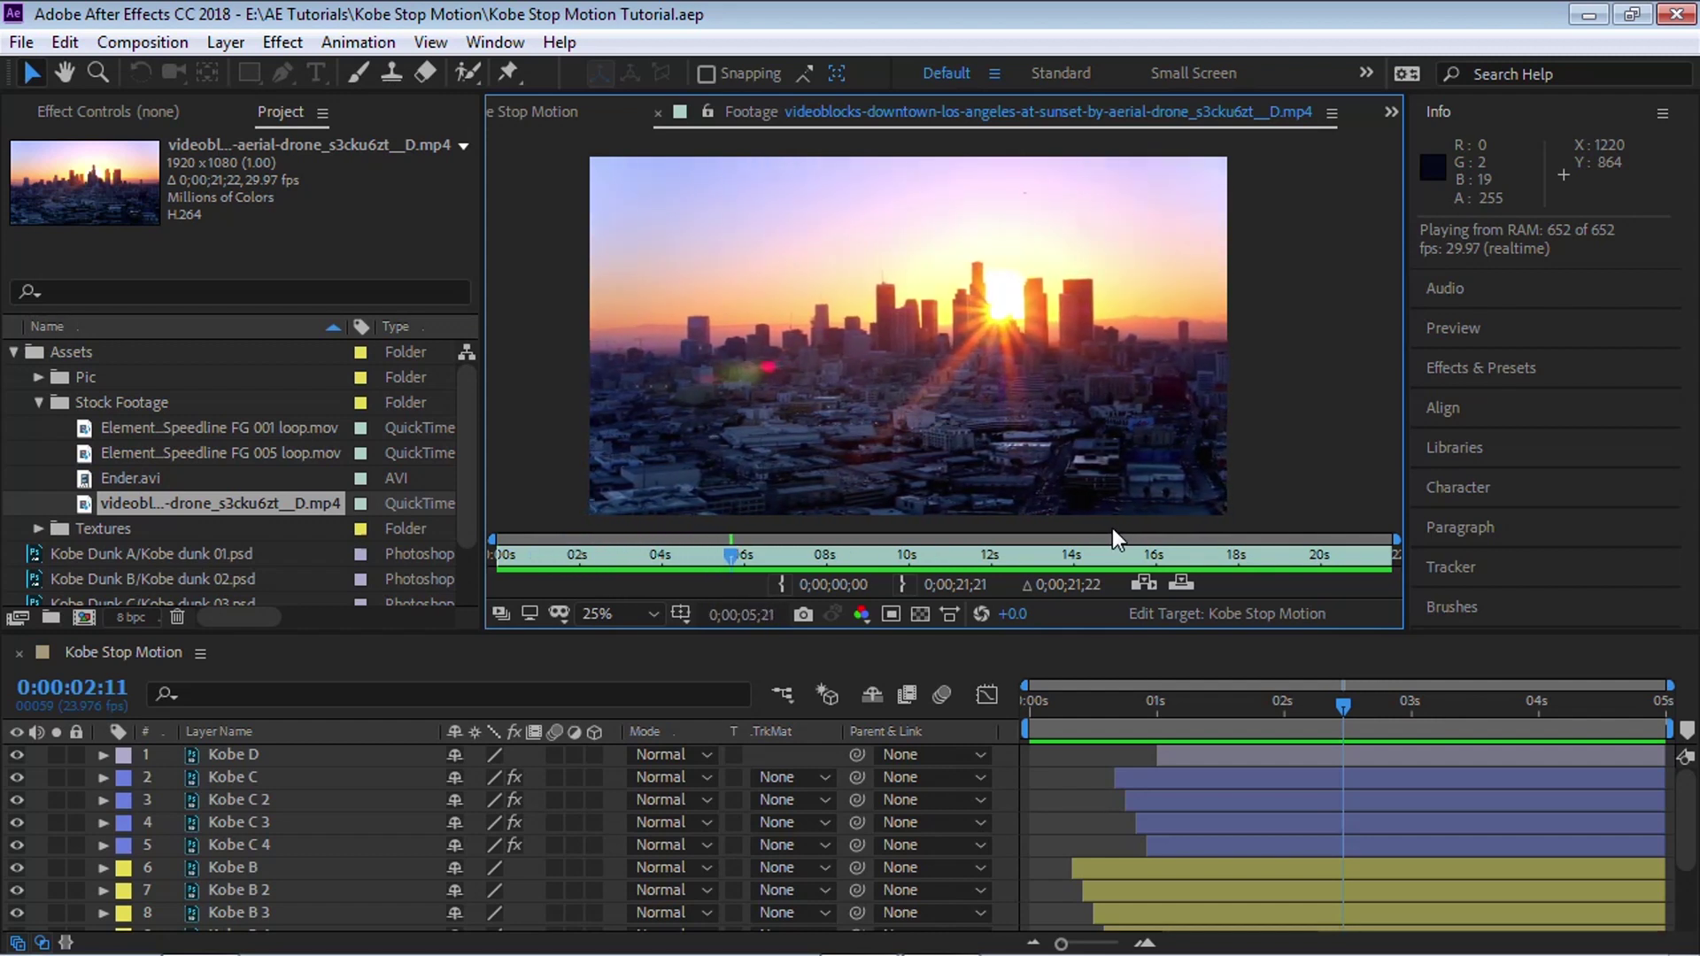
{"action": "key", "text": "space"}
- Add the sunset drone clip to the composition as the lowest layer and rename it BG
{"action": "left_click_drag", "start_coordinate": [256, 508], "coordinate": [358, 915]}
{"action": "key", "text": "Return"}
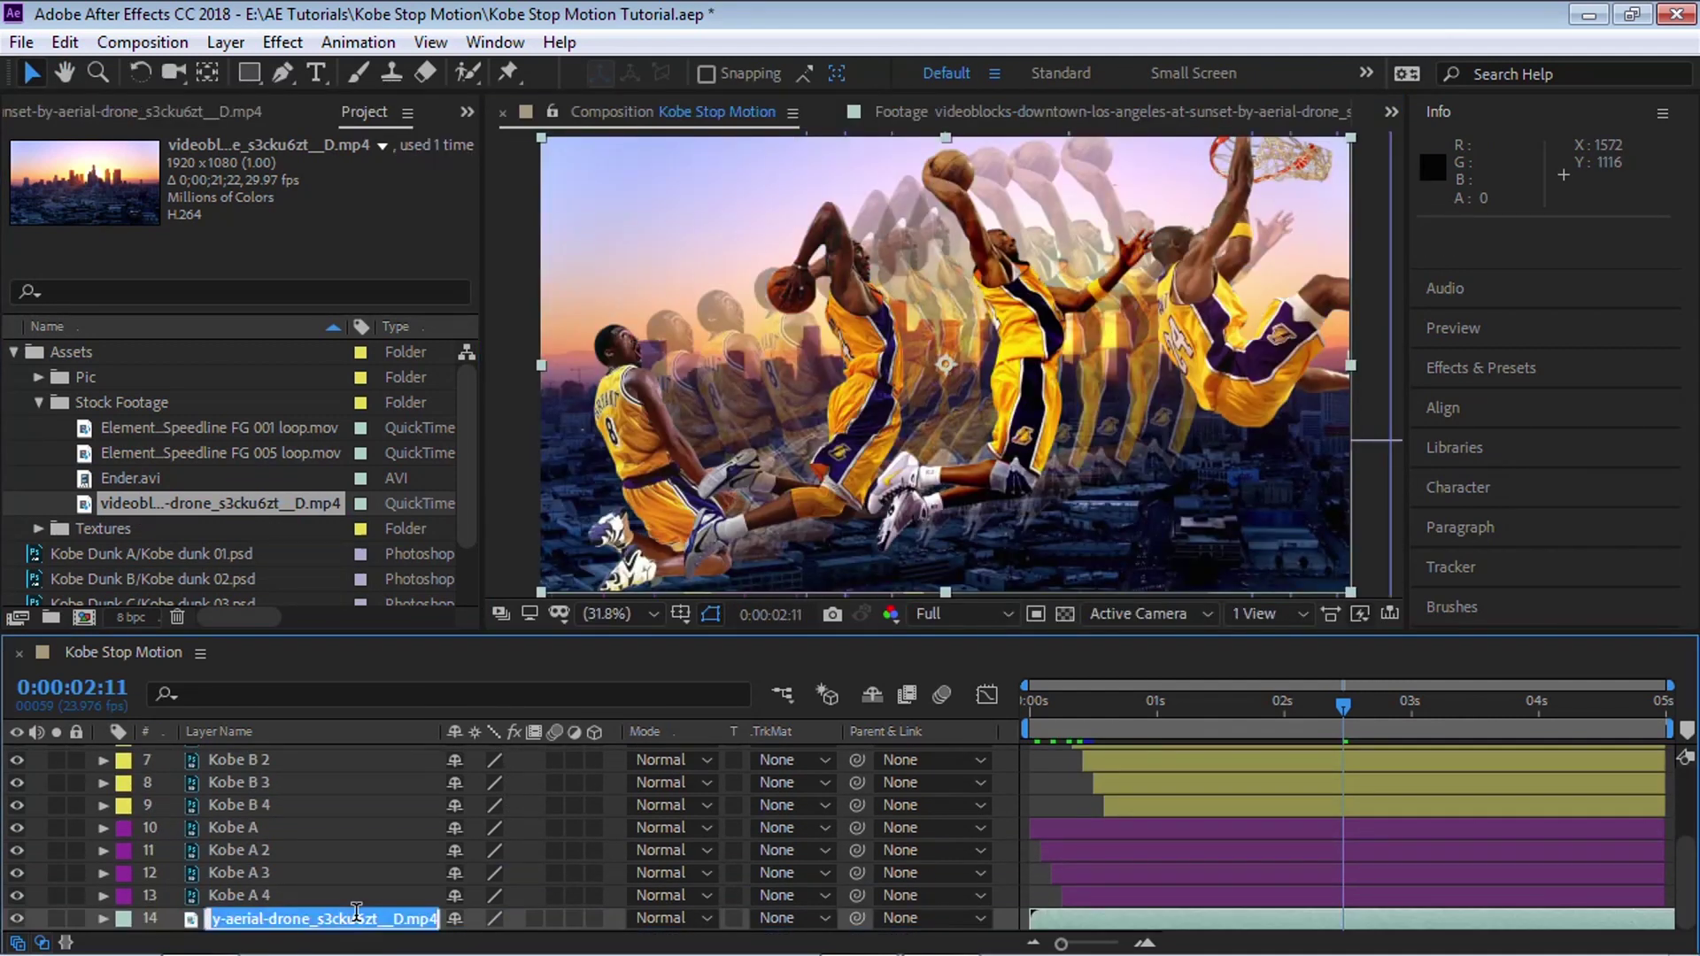
{"action": "type", "text": "BG"}
{"action": "key", "text": "Return"}
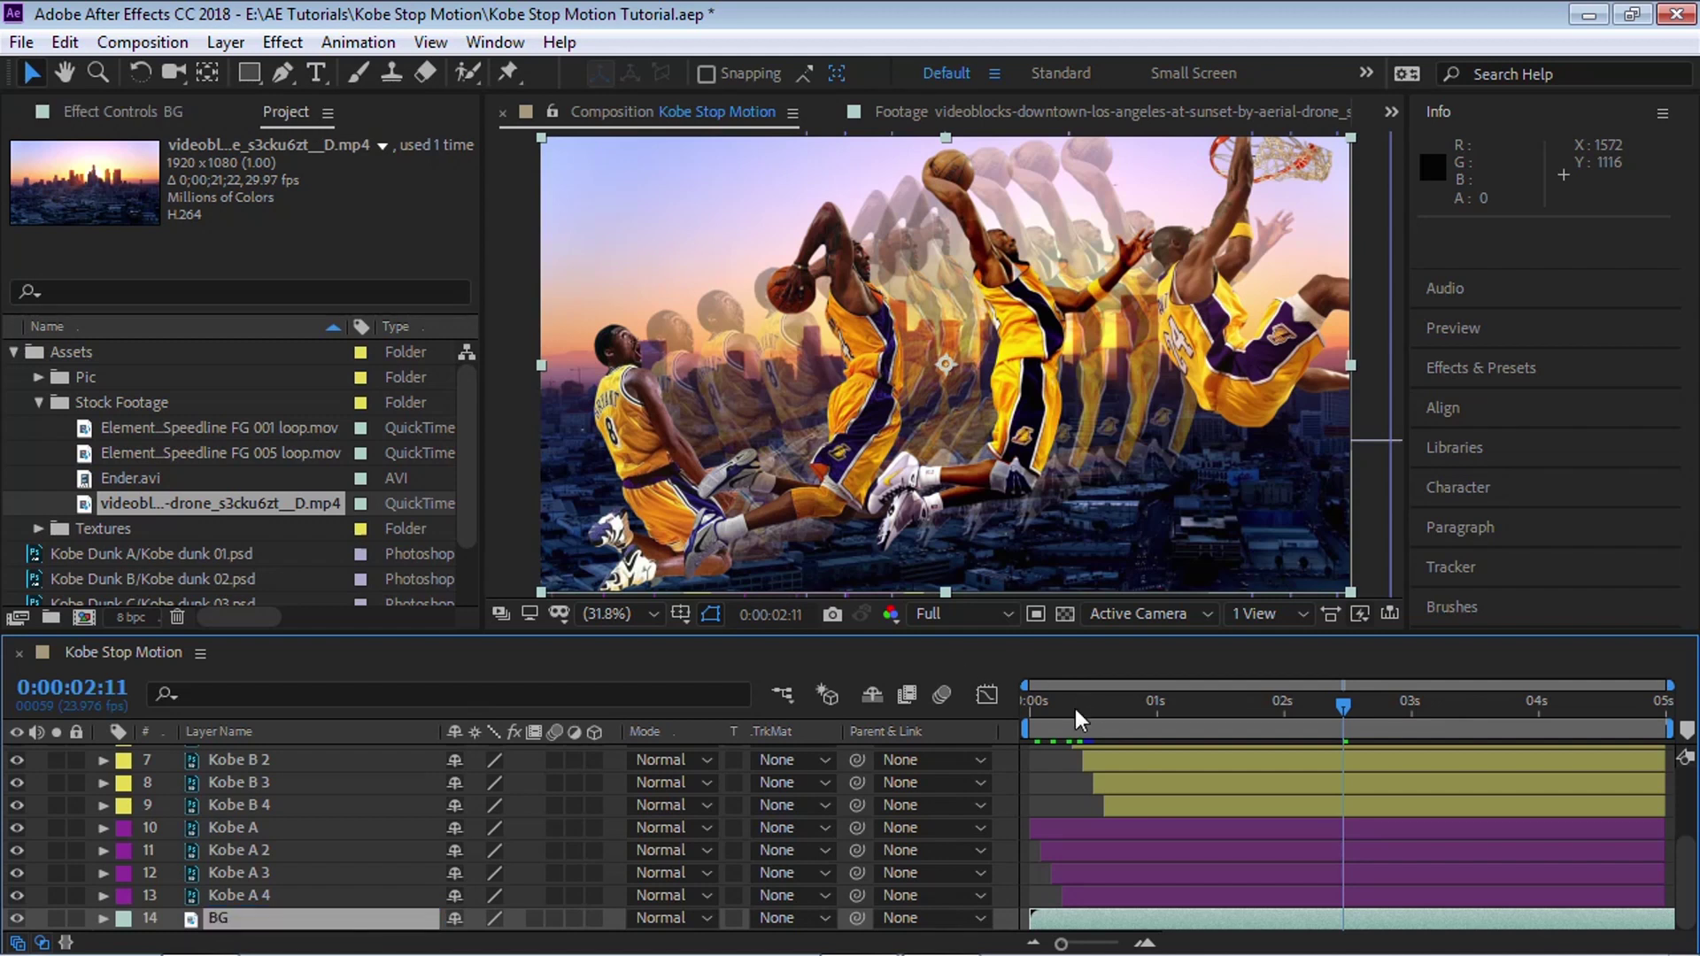
- Solo the BG layer and preview it from the first frame
{"action": "key", "text": "Home"}
{"action": "left_click", "coordinate": [59, 918]}
{"action": "key", "text": "space"}
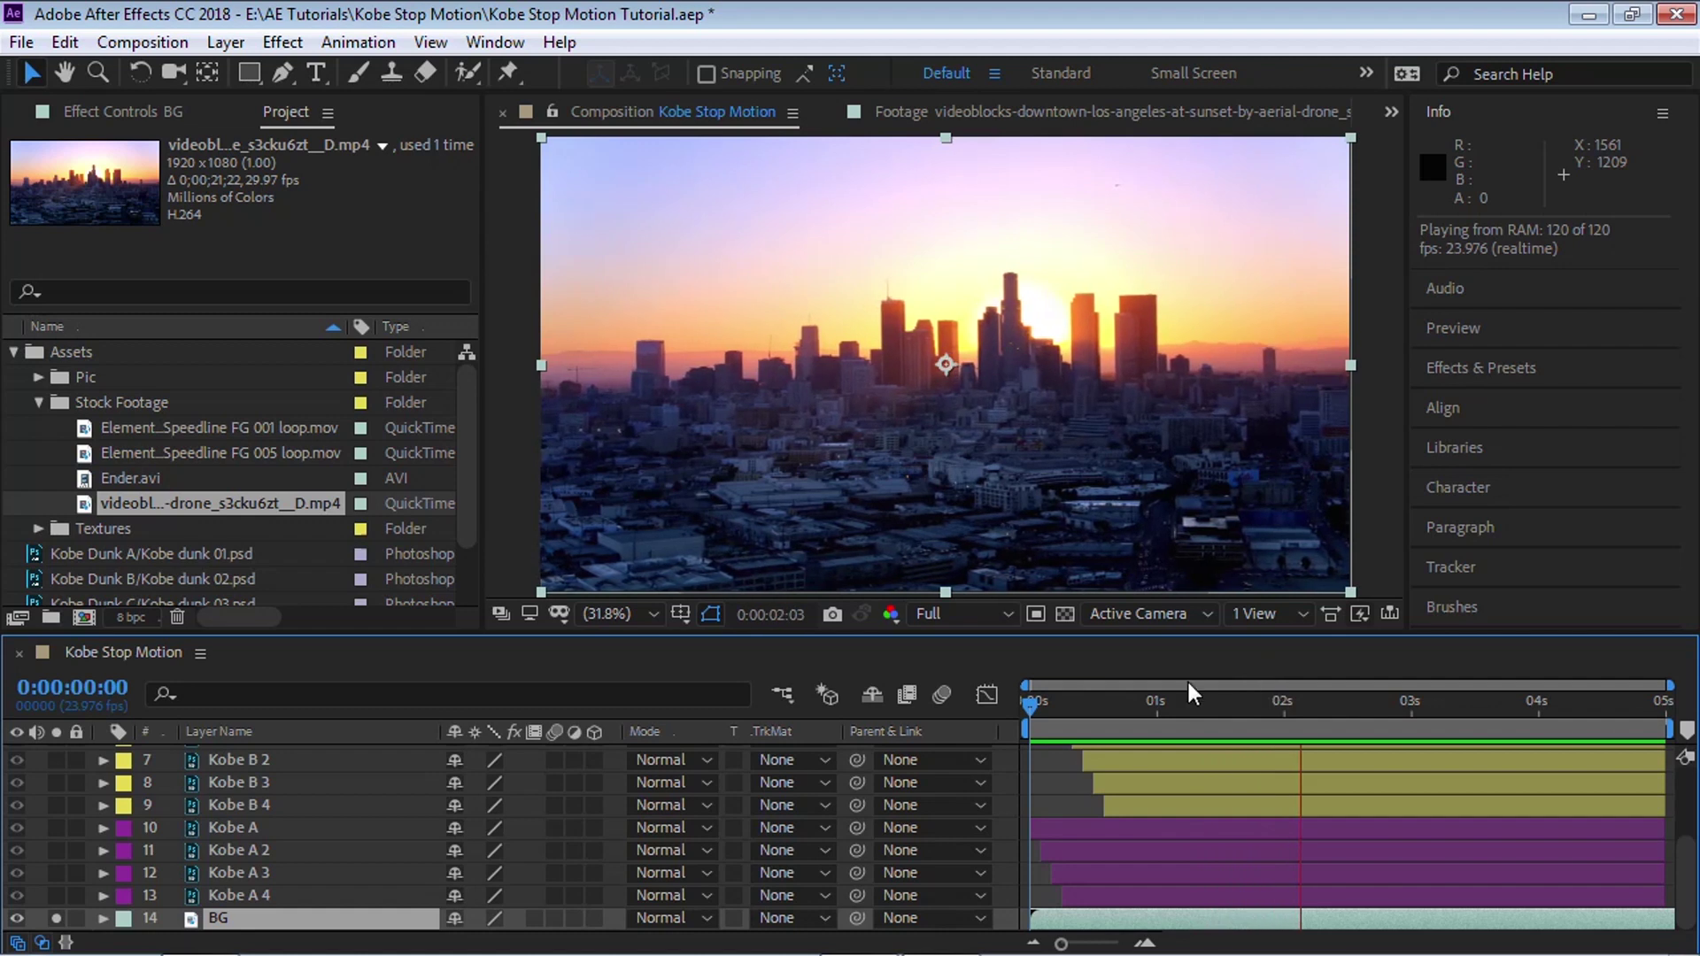
{"action": "key", "text": "space"}
- Time-stretch the BG layer with a stretch factor of 20%
{"action": "right_click", "coordinate": [400, 921]}
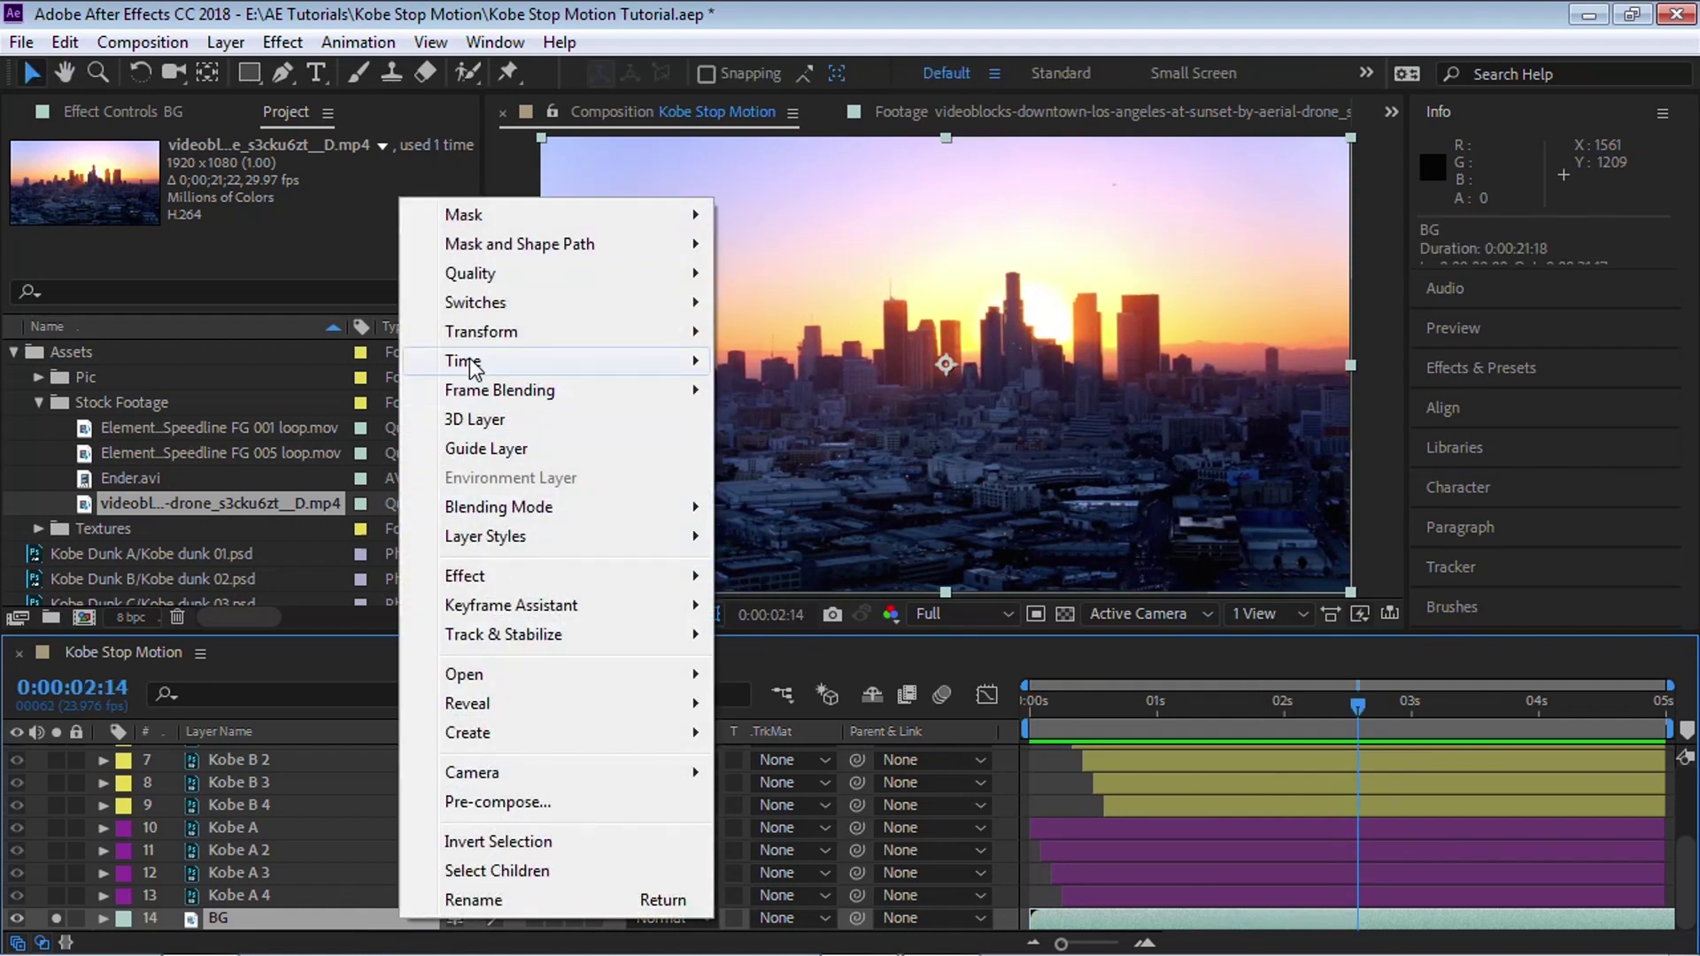
{"action": "mouse_move", "coordinate": [469, 359]}
{"action": "left_click", "coordinate": [257, 419]}
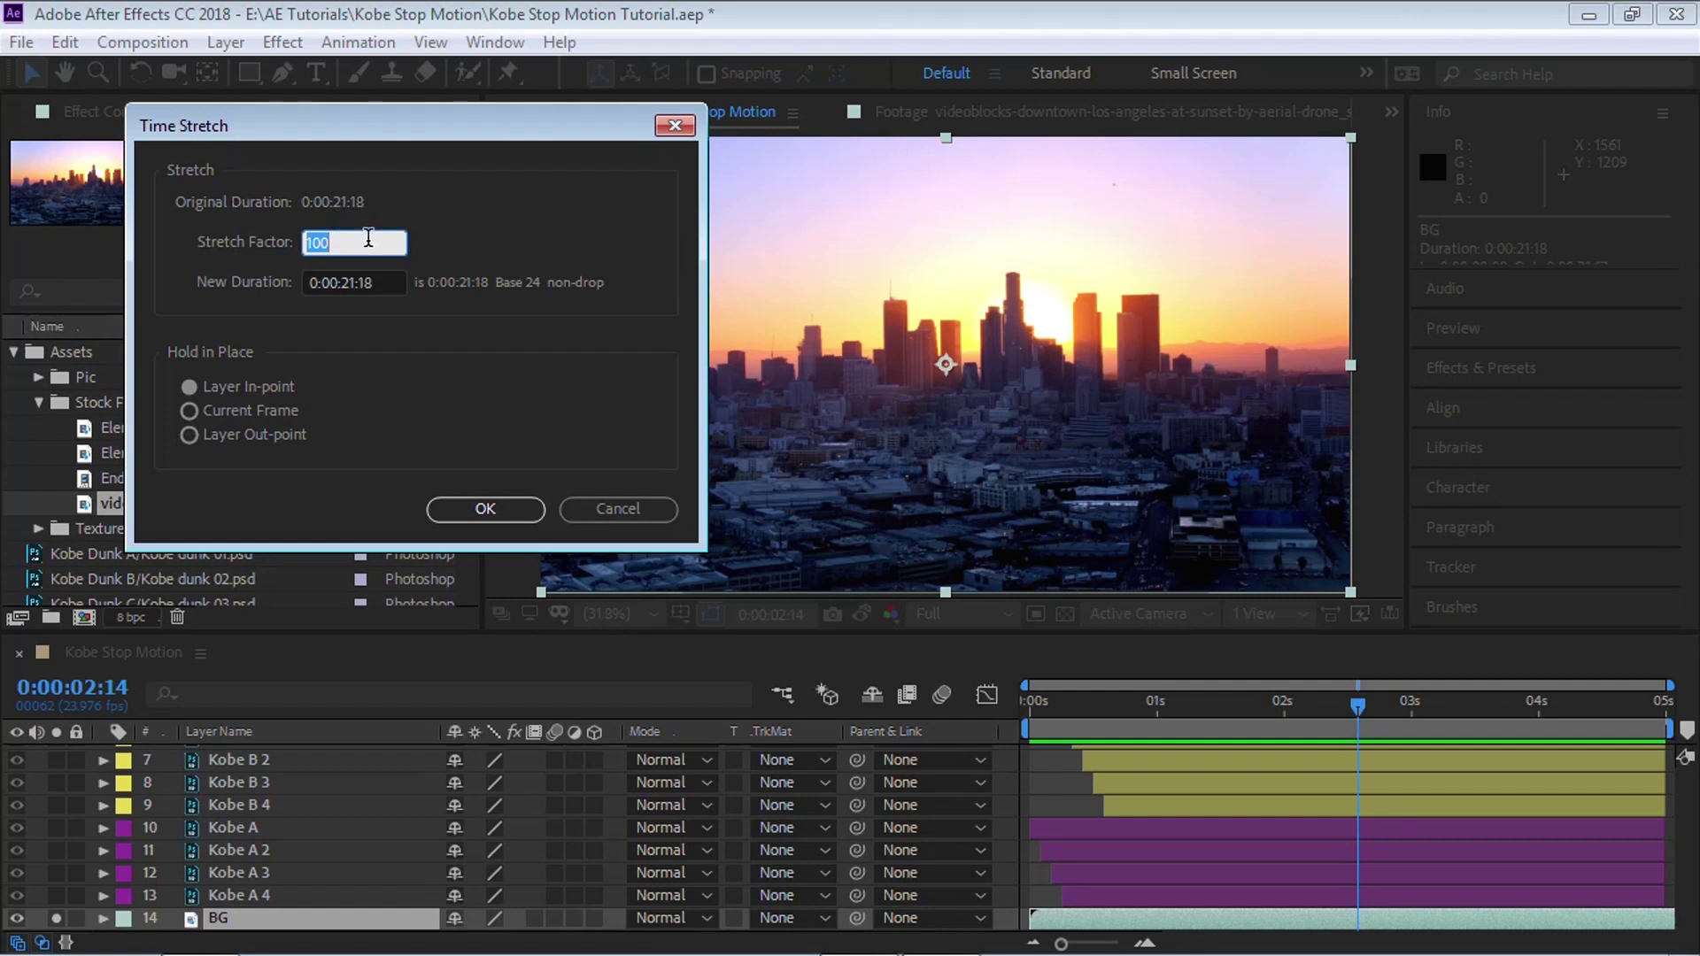
{"action": "type", "text": "20"}
{"action": "key", "text": "Tab"}
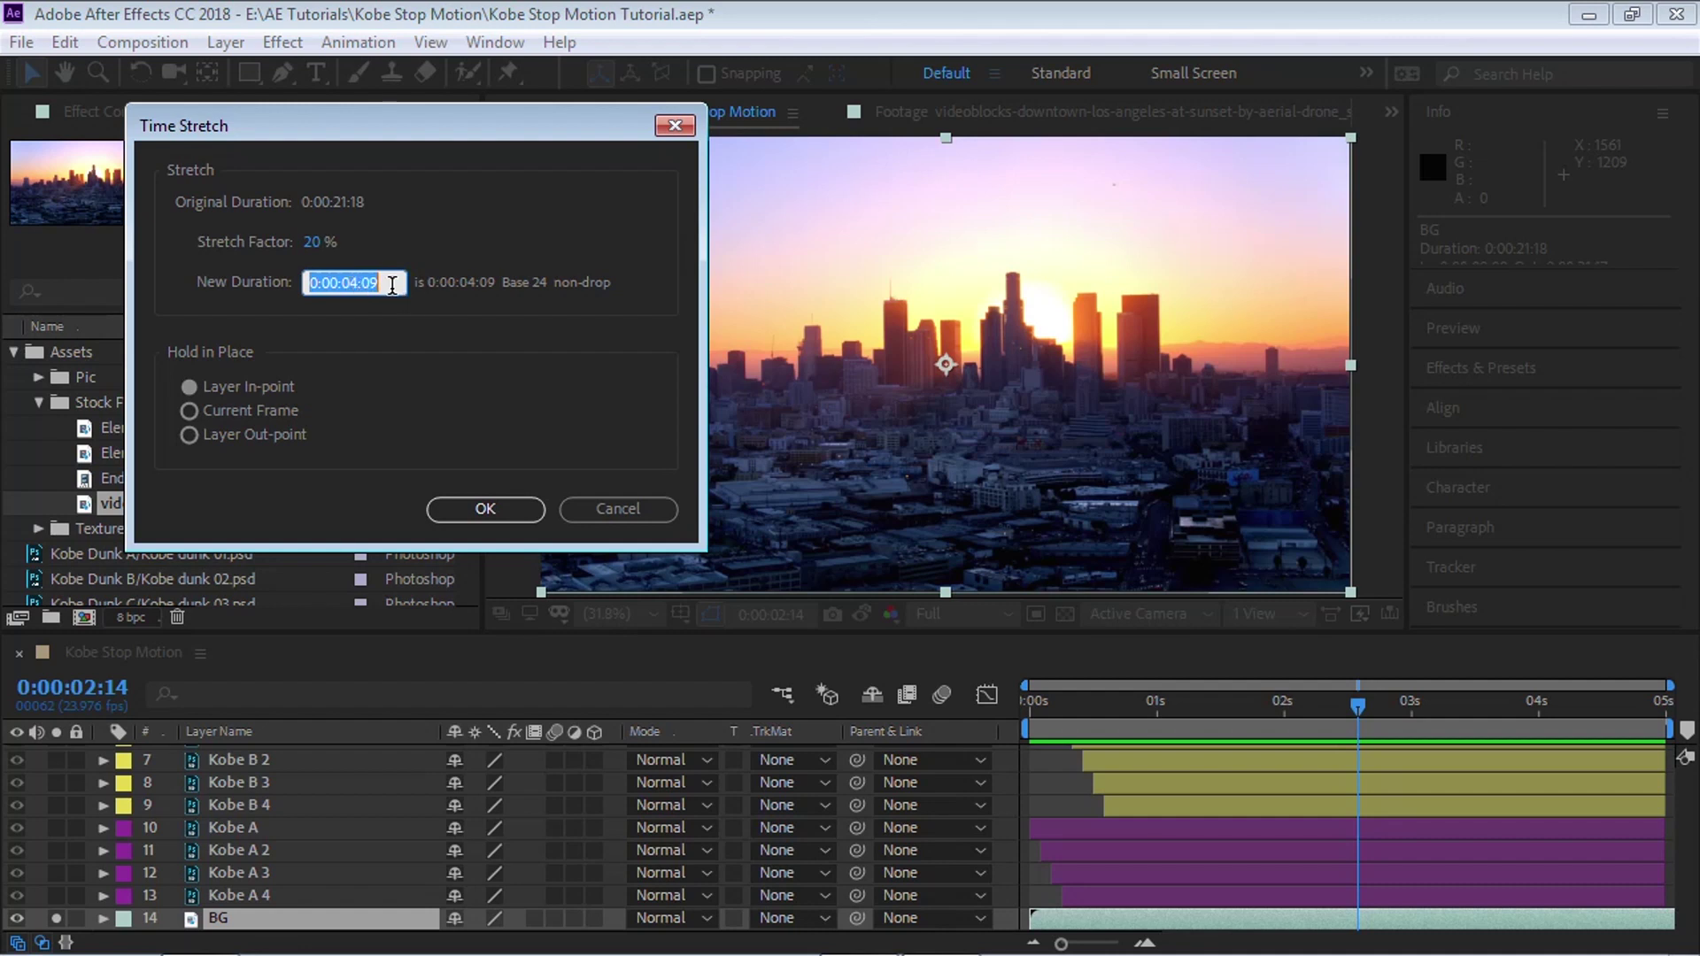
{"action": "left_click", "coordinate": [515, 512]}
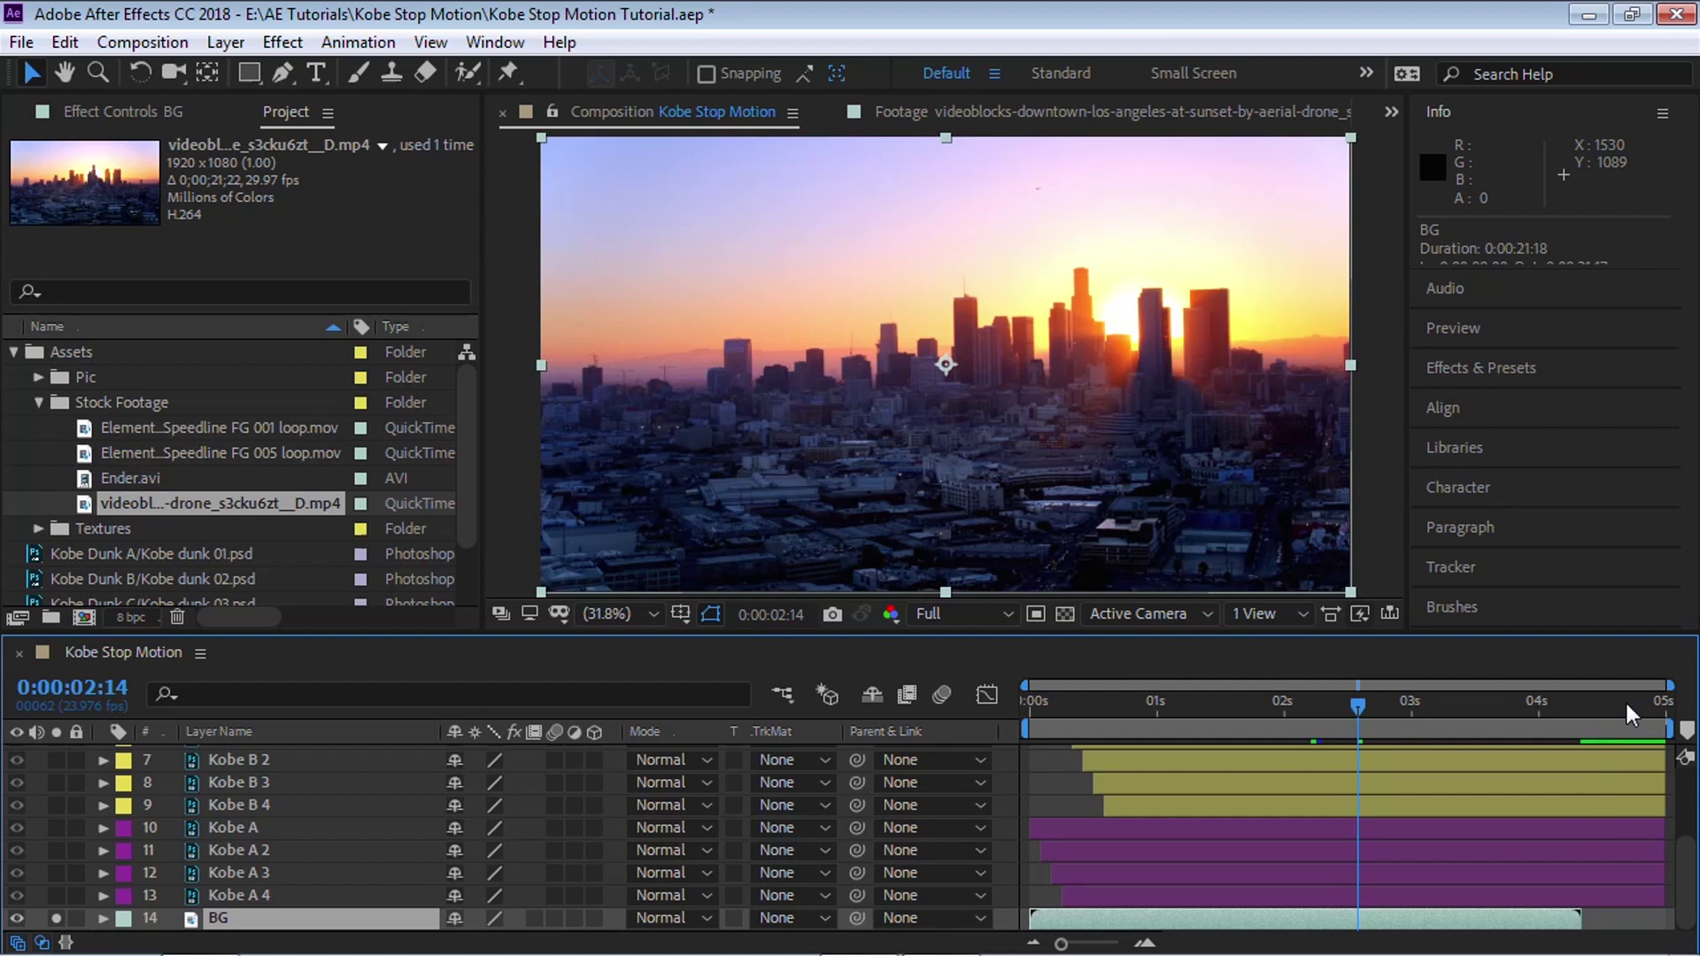
- Freeze the BG layer on its last frame and return the current time to 0:00:00:00
{"action": "left_click_drag", "start_coordinate": [1352, 708], "coordinate": [1555, 711]}
{"action": "right_click", "coordinate": [1537, 919]}
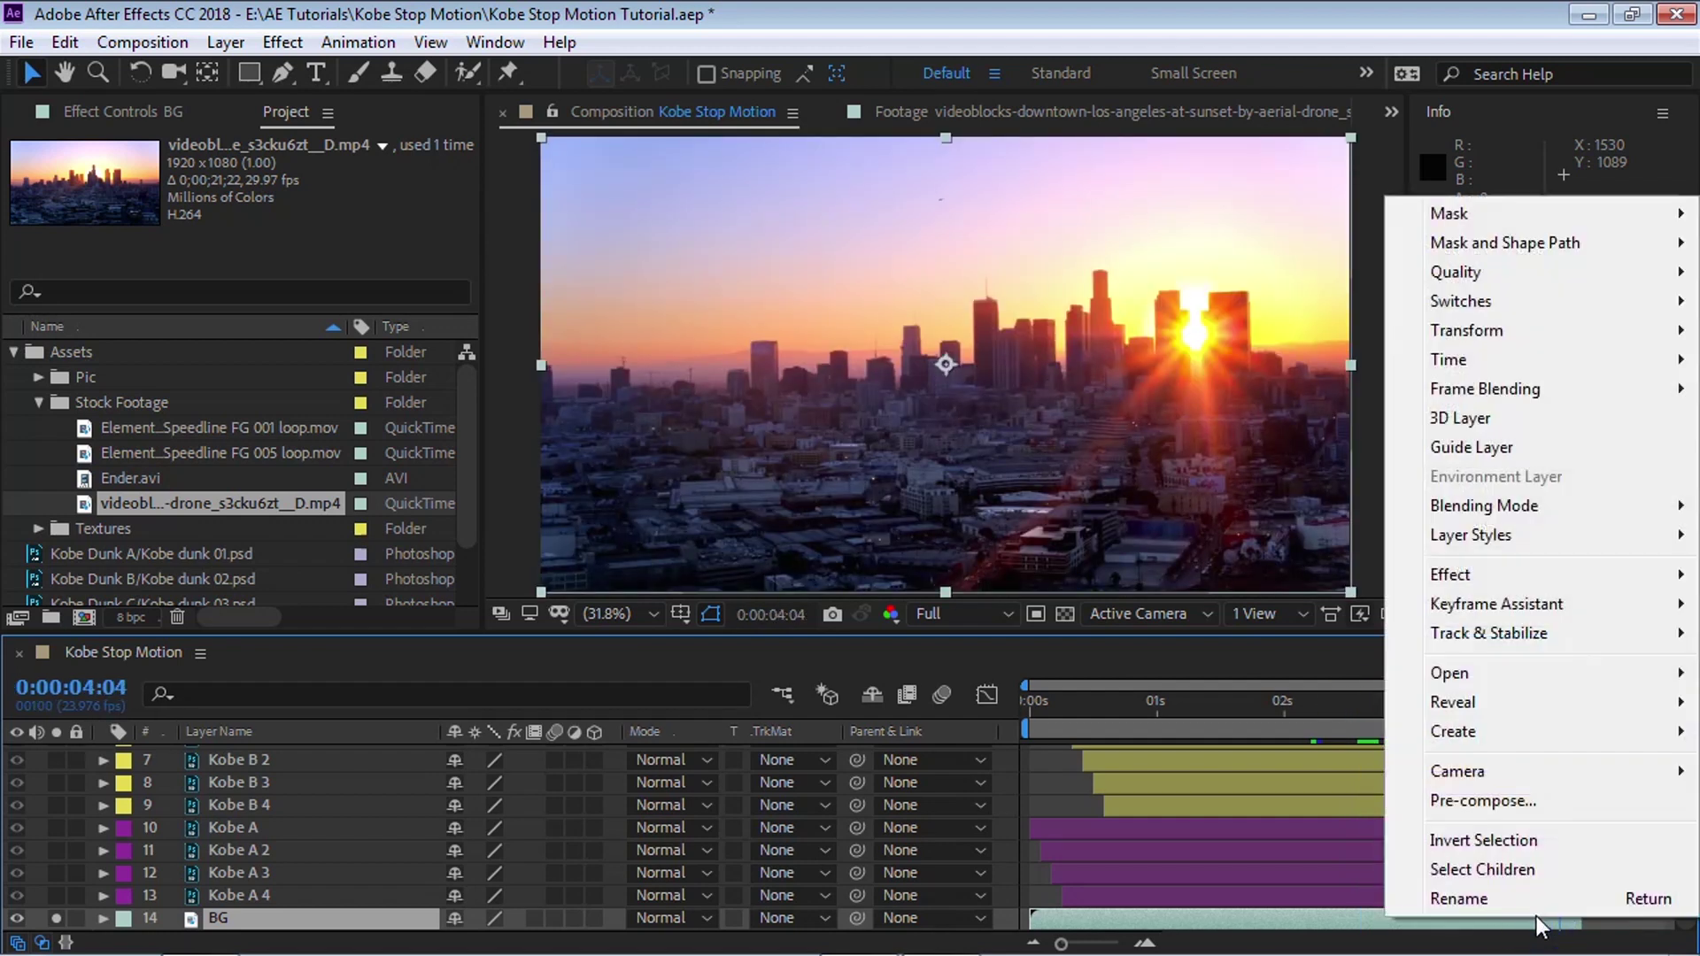
{"action": "mouse_move", "coordinate": [1469, 363]}
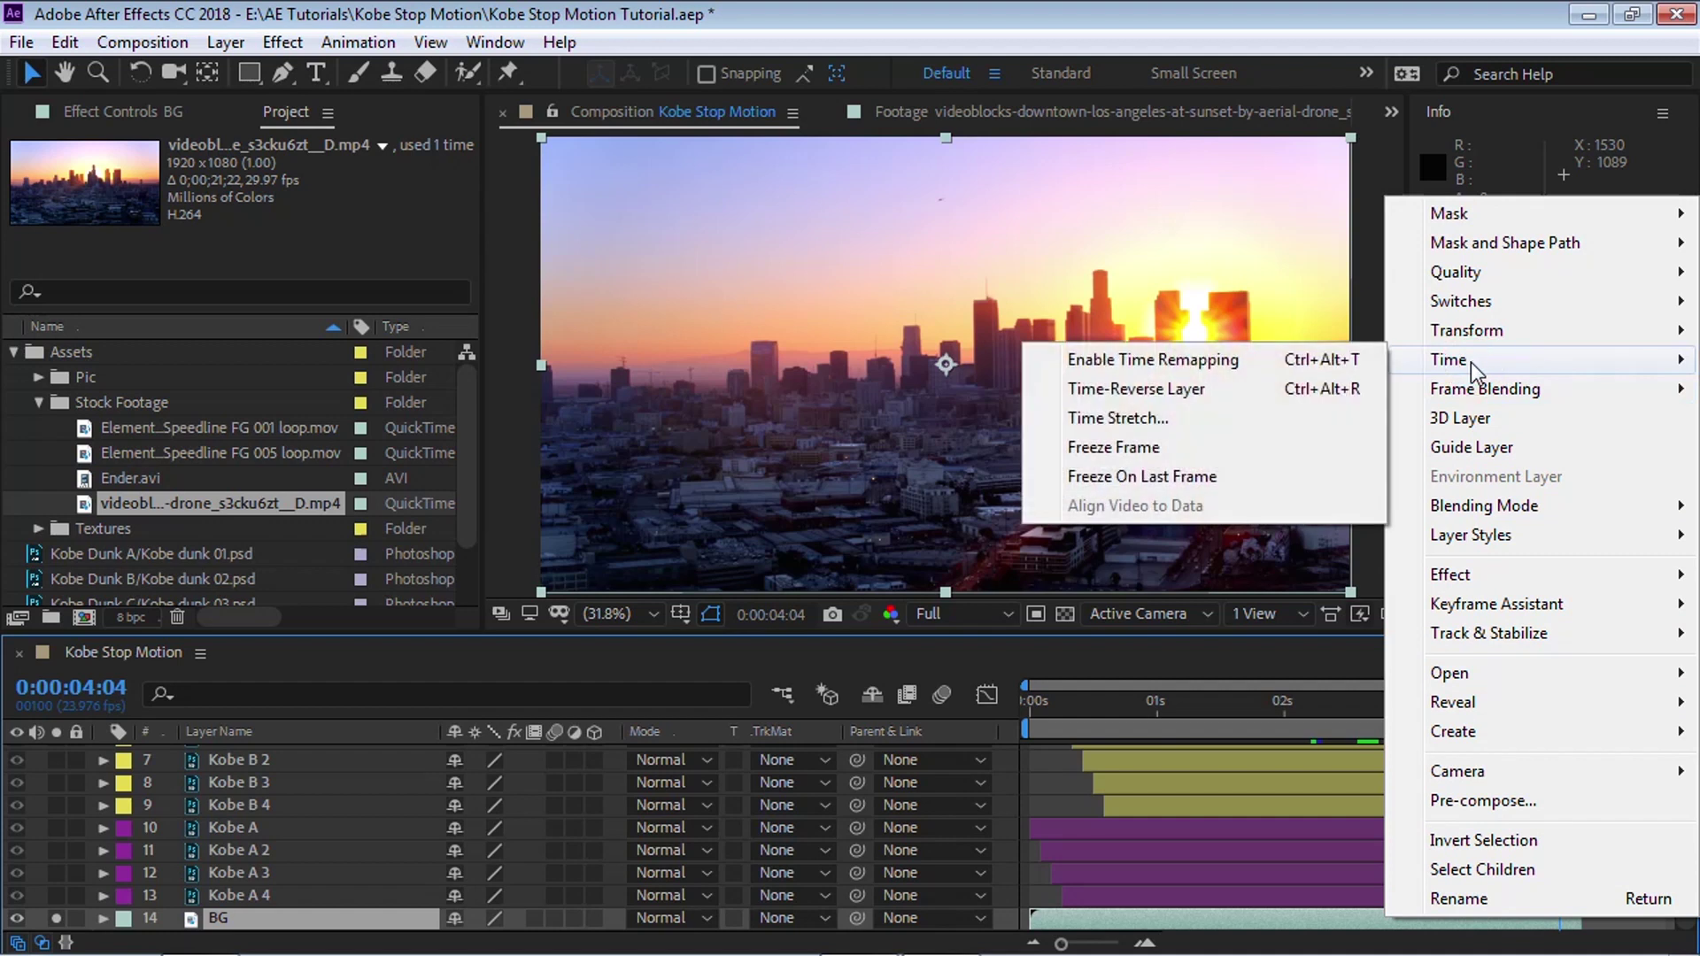
{"action": "left_click", "coordinate": [1193, 476]}
{"action": "left_click_drag", "start_coordinate": [1117, 699], "coordinate": [1016, 711]}
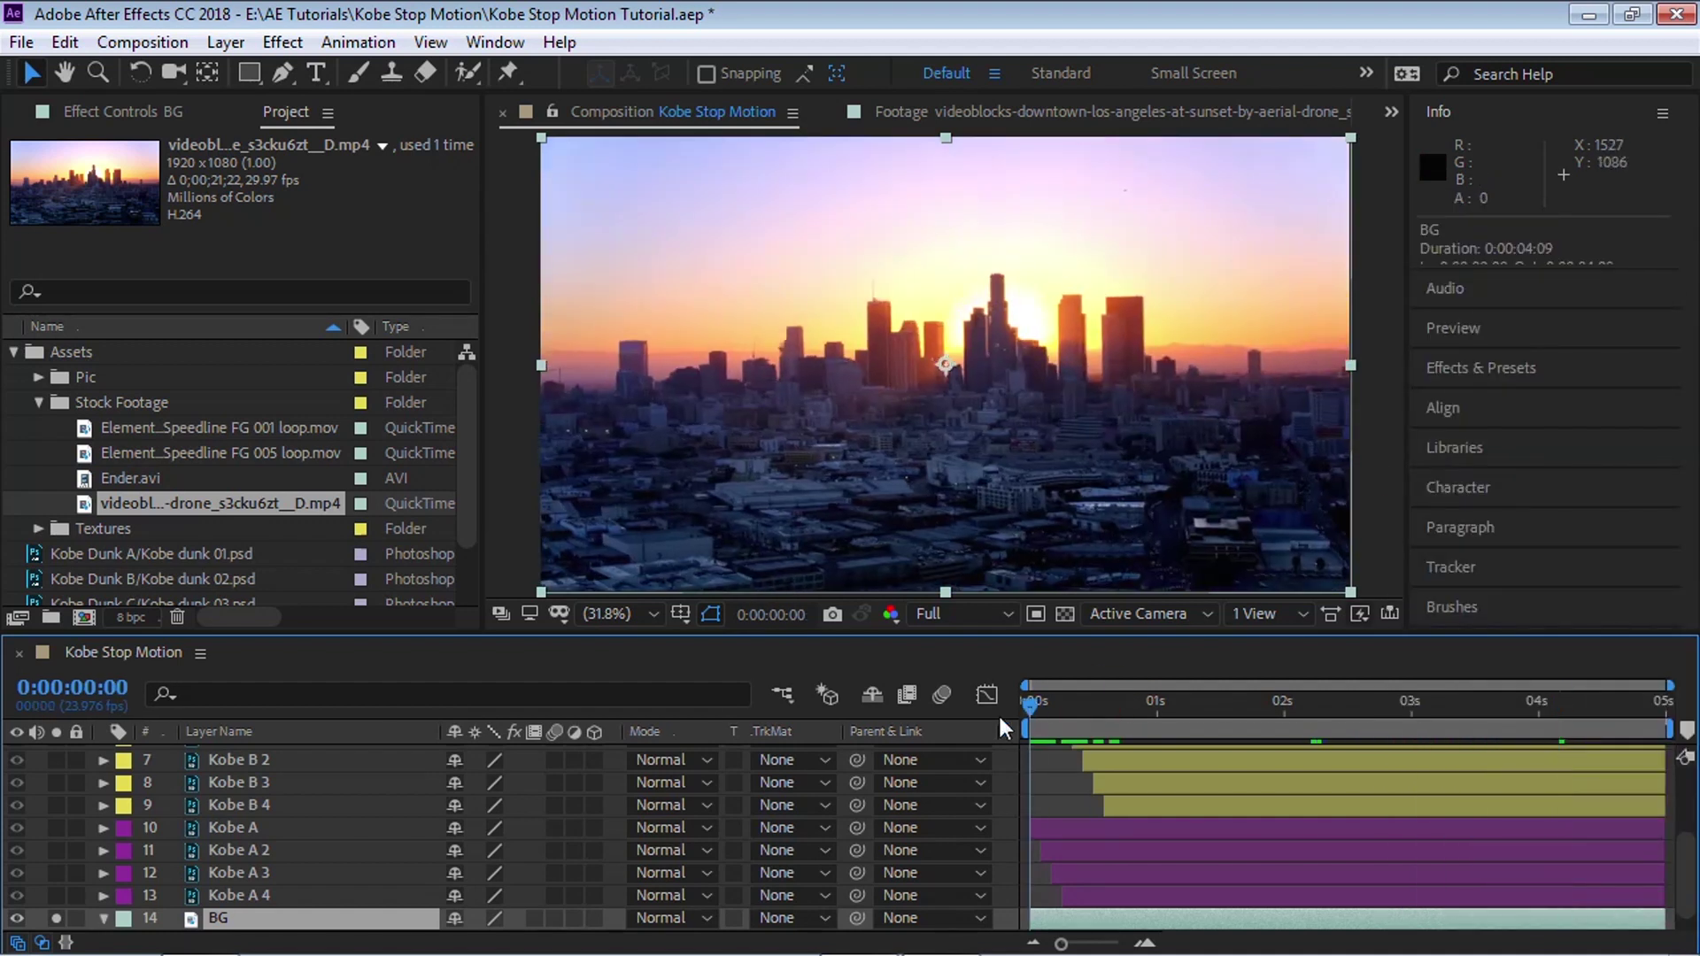
- Shift all the Kobe layers together so the first one, Kobe A, starts at 0:00:00:12, and return to the first frame
{"action": "key", "text": "grave"}
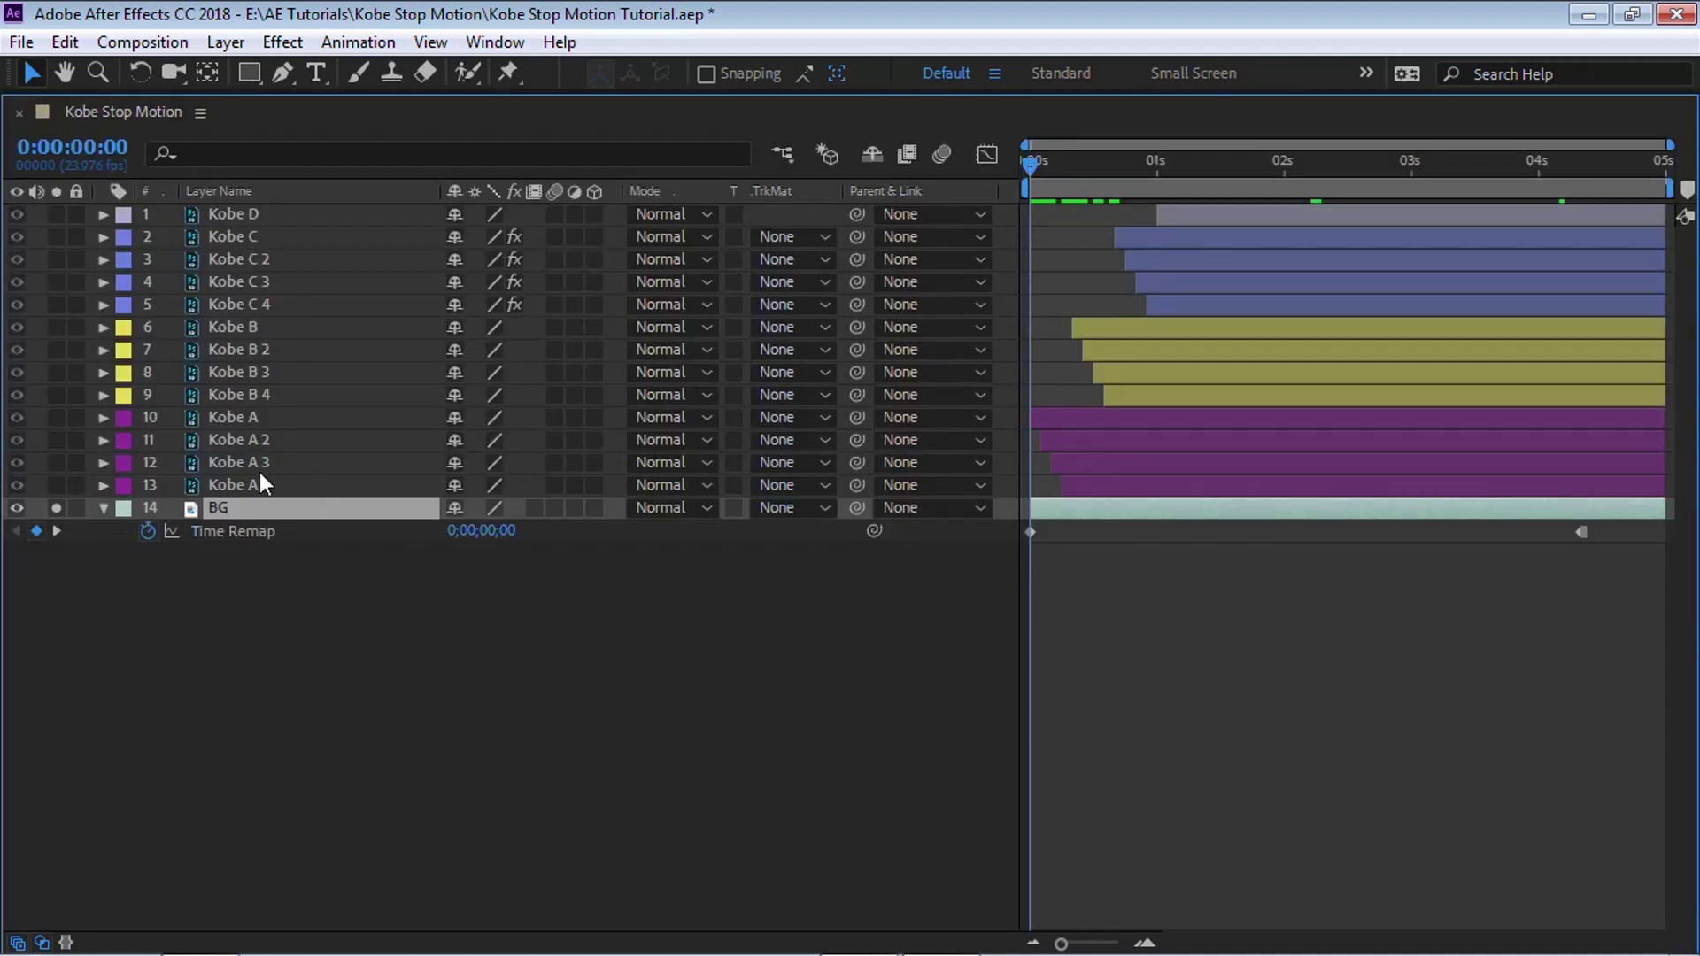
{"action": "left_click", "coordinate": [265, 484]}
{"action": "left_click", "coordinate": [251, 210], "text": "shift"}
{"action": "left_click_drag", "start_coordinate": [1032, 163], "coordinate": [1092, 163]}
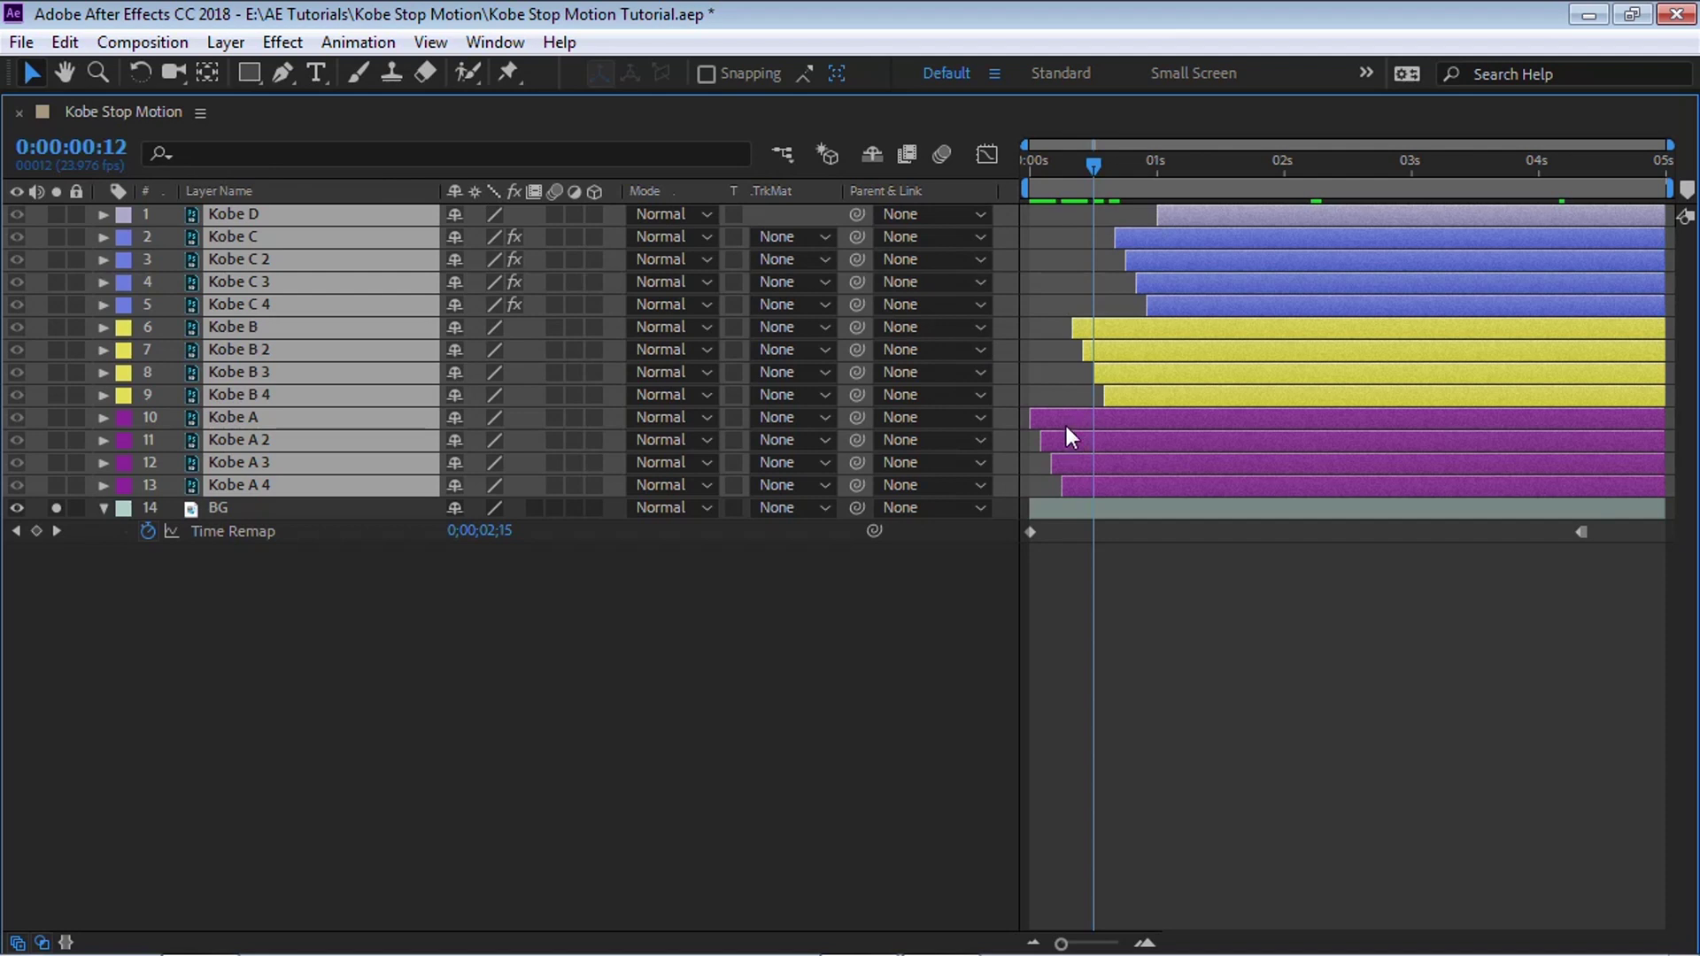
{"action": "left_click_drag", "start_coordinate": [1068, 420], "coordinate": [1107, 419]}
{"action": "key", "text": "Home"}
{"action": "key", "text": "grave"}
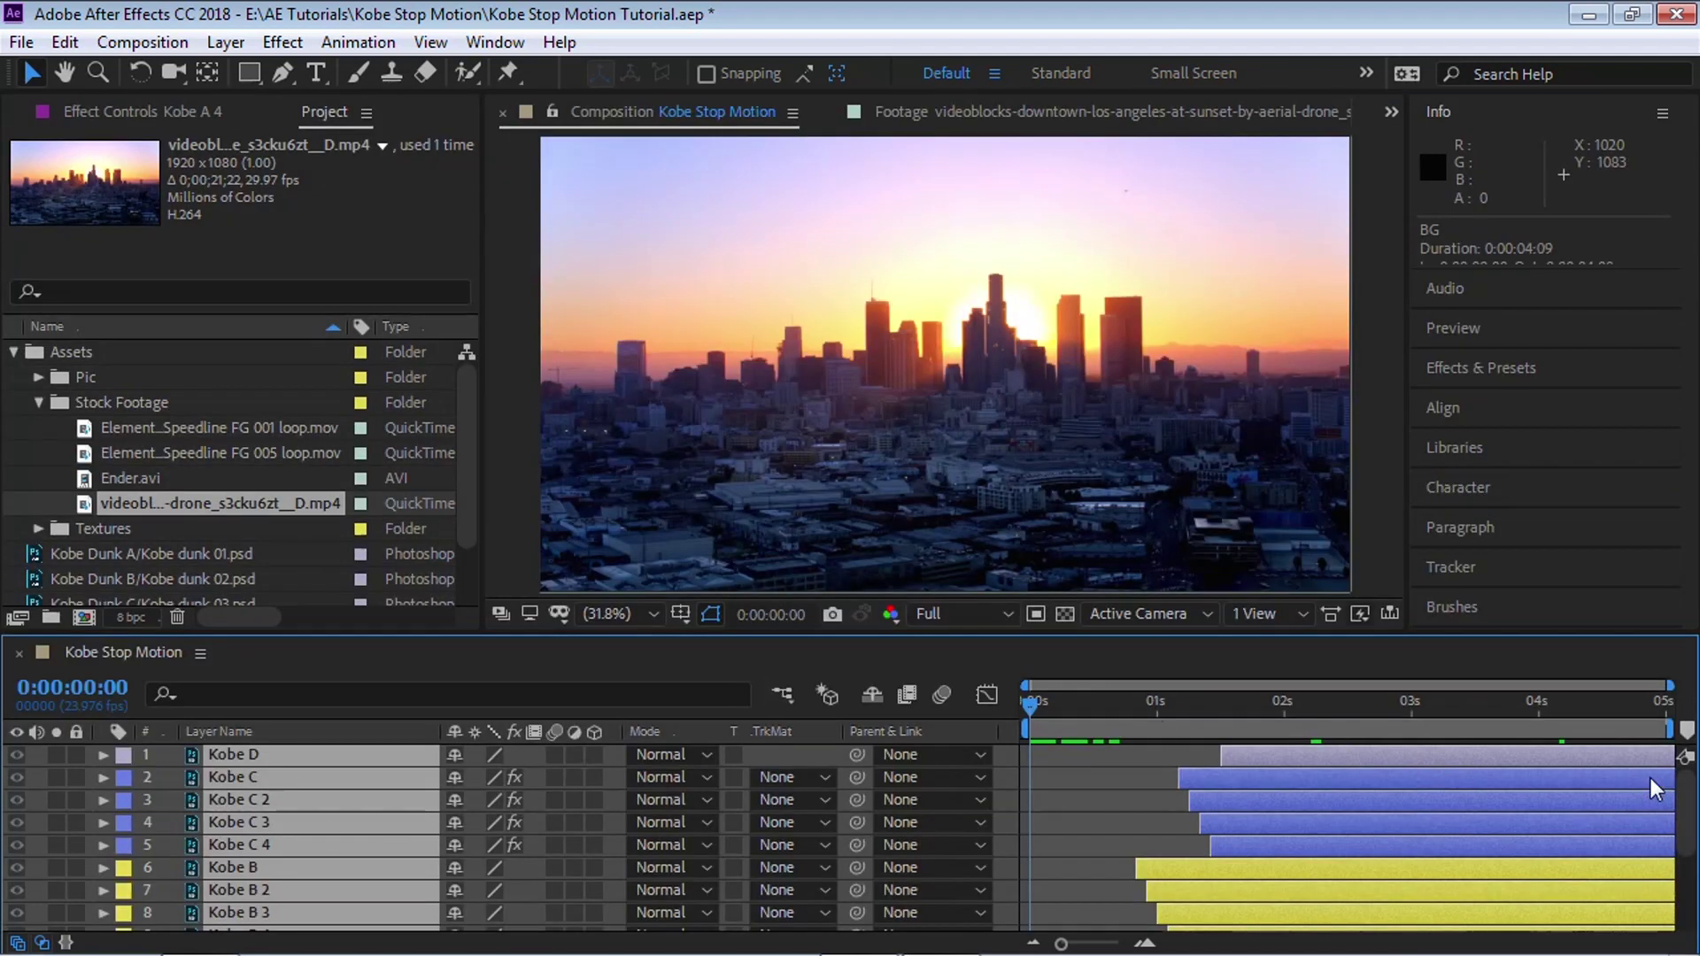
- Turn off solo on the BG layer and preview the whole composition from the first frame
{"action": "scroll", "coordinate": [1688, 810], "scroll_direction": "down", "scroll_amount": 5}
{"action": "key", "text": "ctrl+alt+t"}
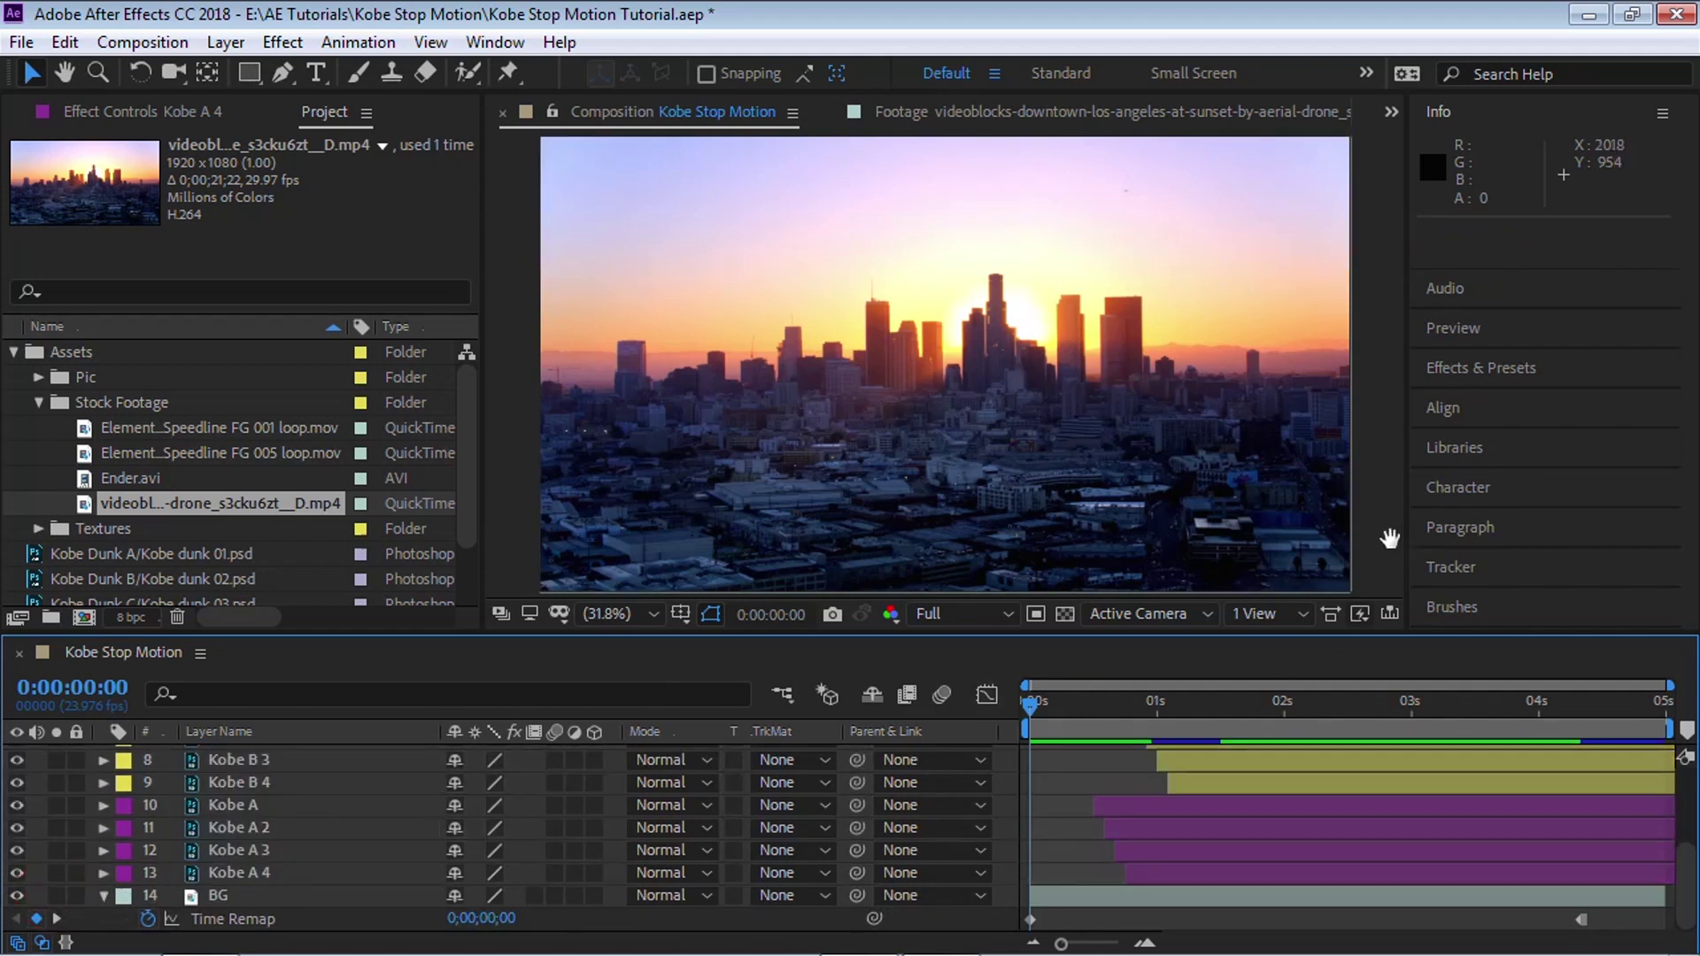
{"action": "key", "text": "space"}
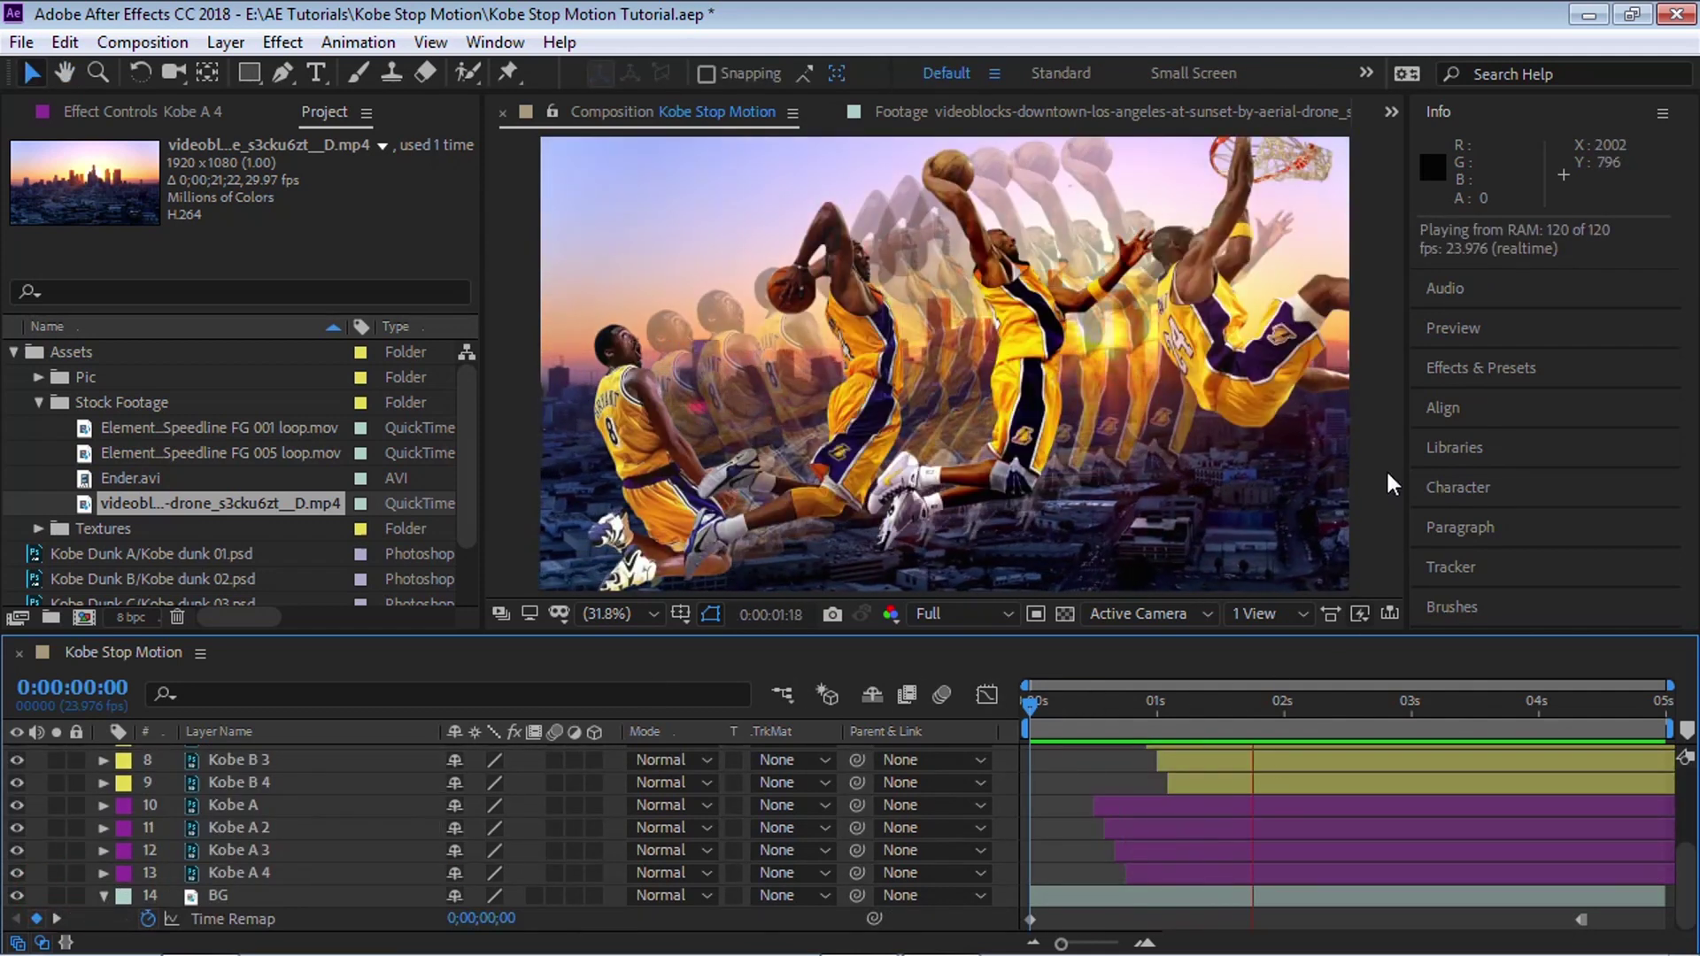
{"action": "key", "text": "space"}
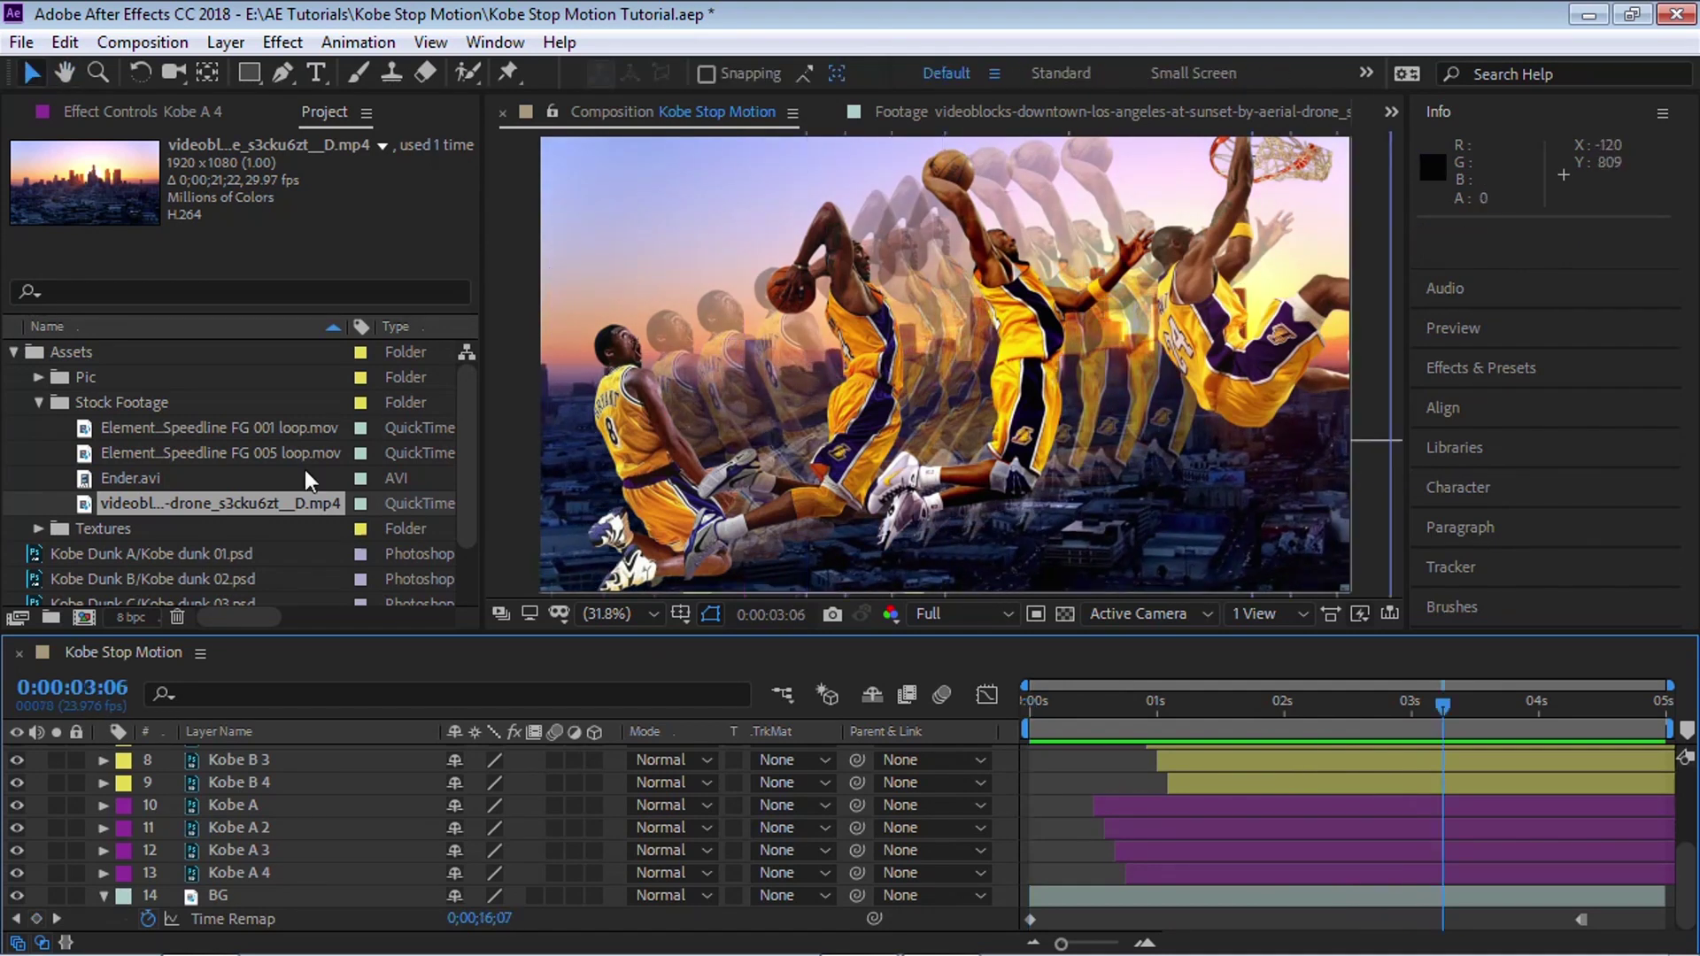
- Preview the Ender.avi clip and add it to the composition directly above the BG layer
{"action": "double_click", "coordinate": [131, 477]}
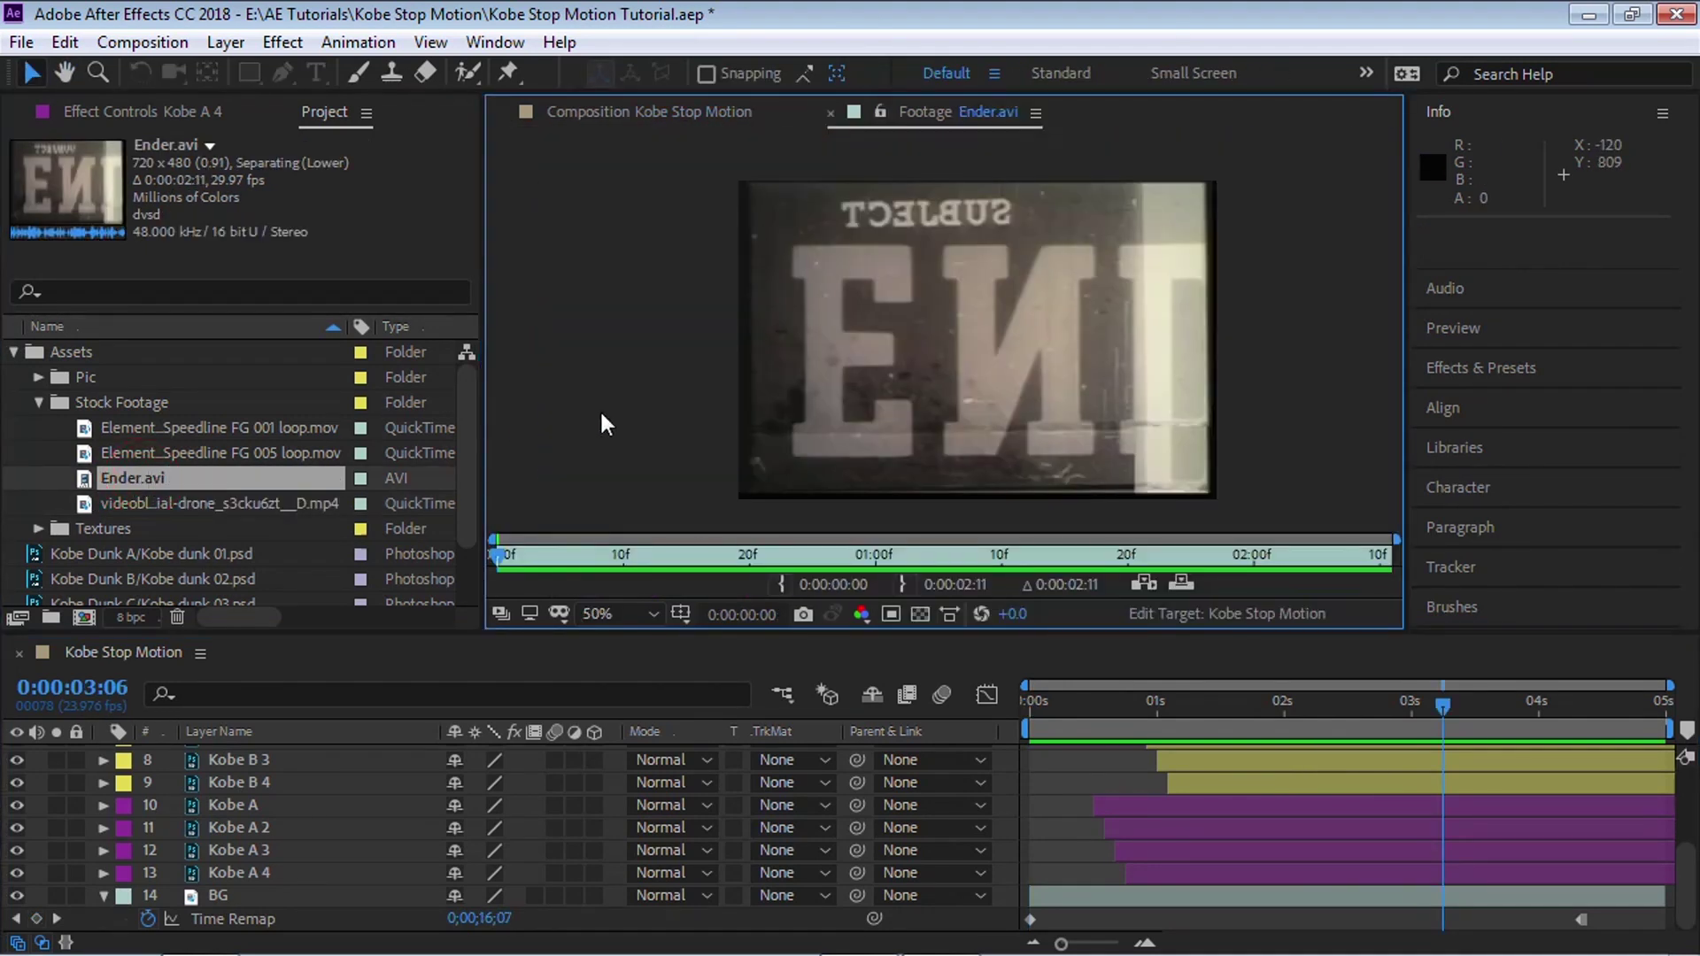
{"action": "key", "text": "space"}
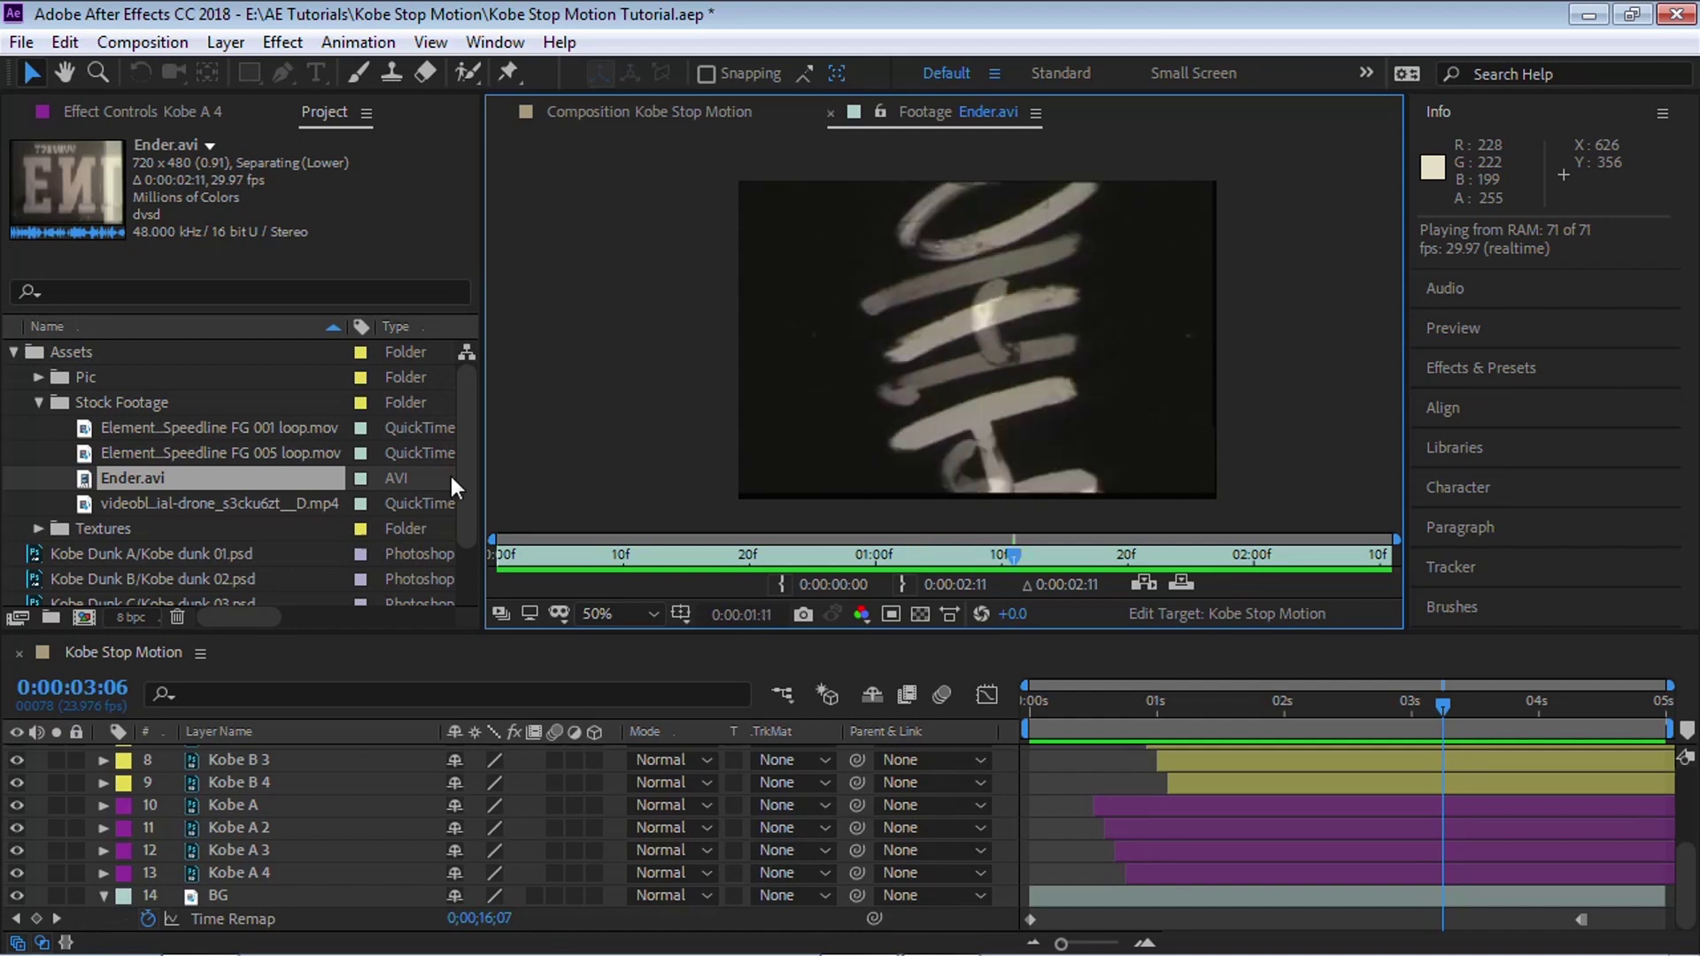
{"action": "left_click_drag", "start_coordinate": [161, 487], "coordinate": [294, 884]}
{"action": "left_click_drag", "start_coordinate": [1090, 701], "coordinate": [1087, 710]}
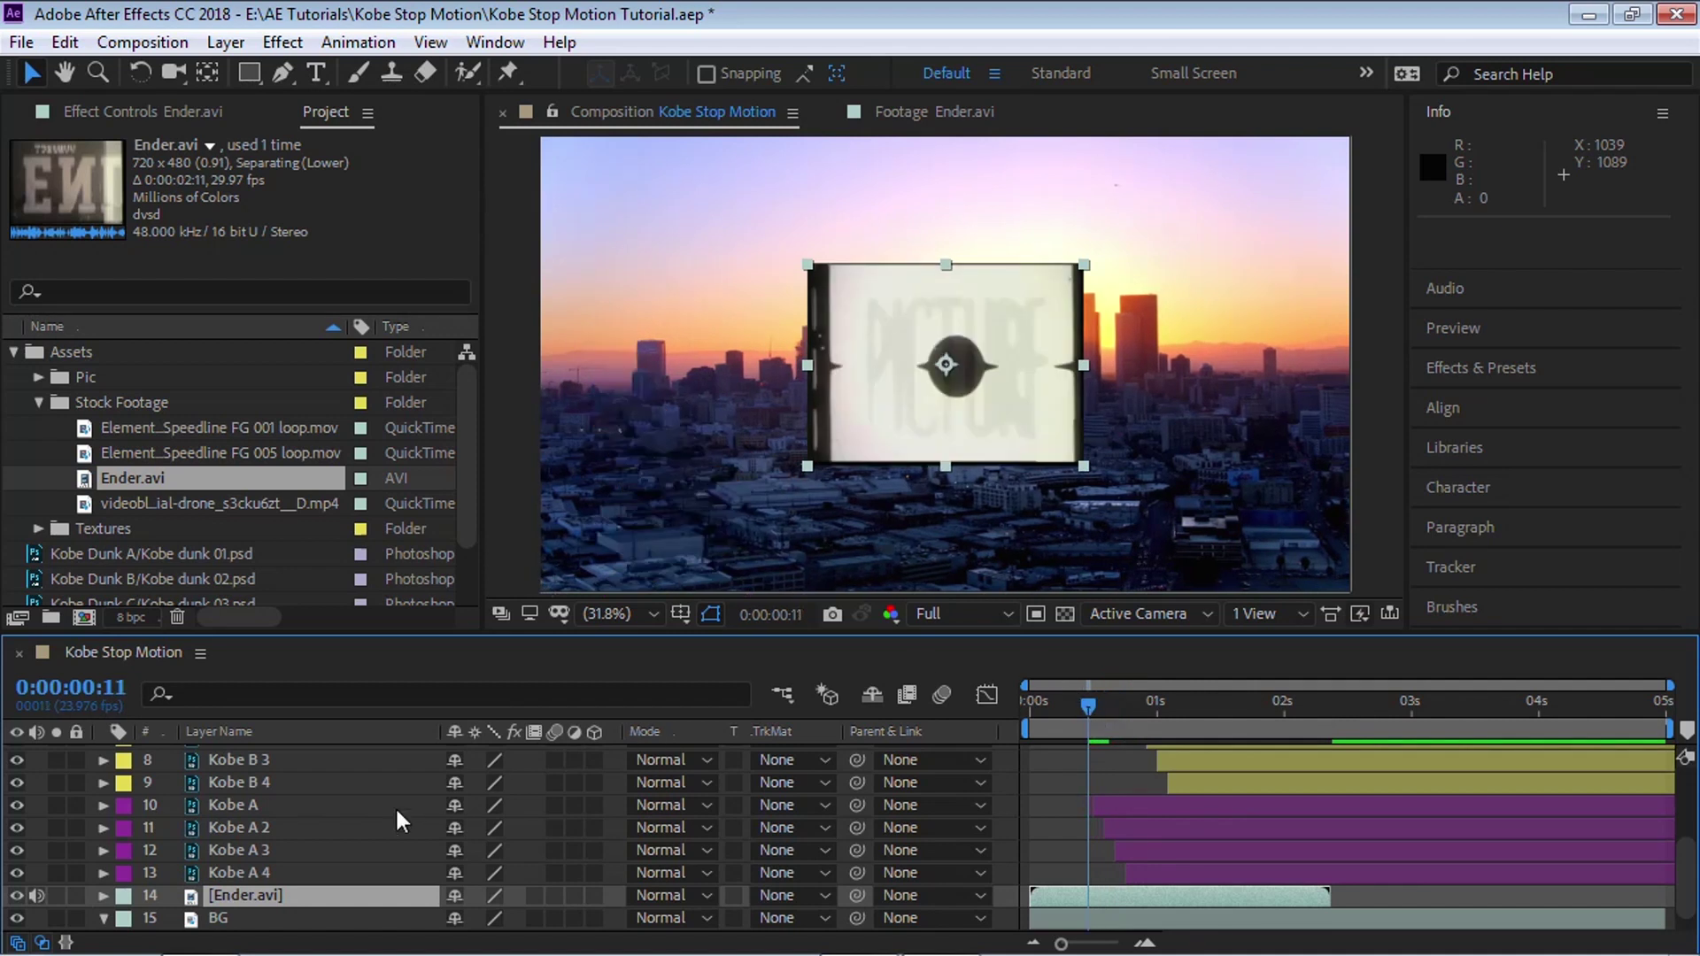
- Fit the Ender.avi layer to the composition size and set its blending mode to Add
{"action": "right_click", "coordinate": [310, 898]}
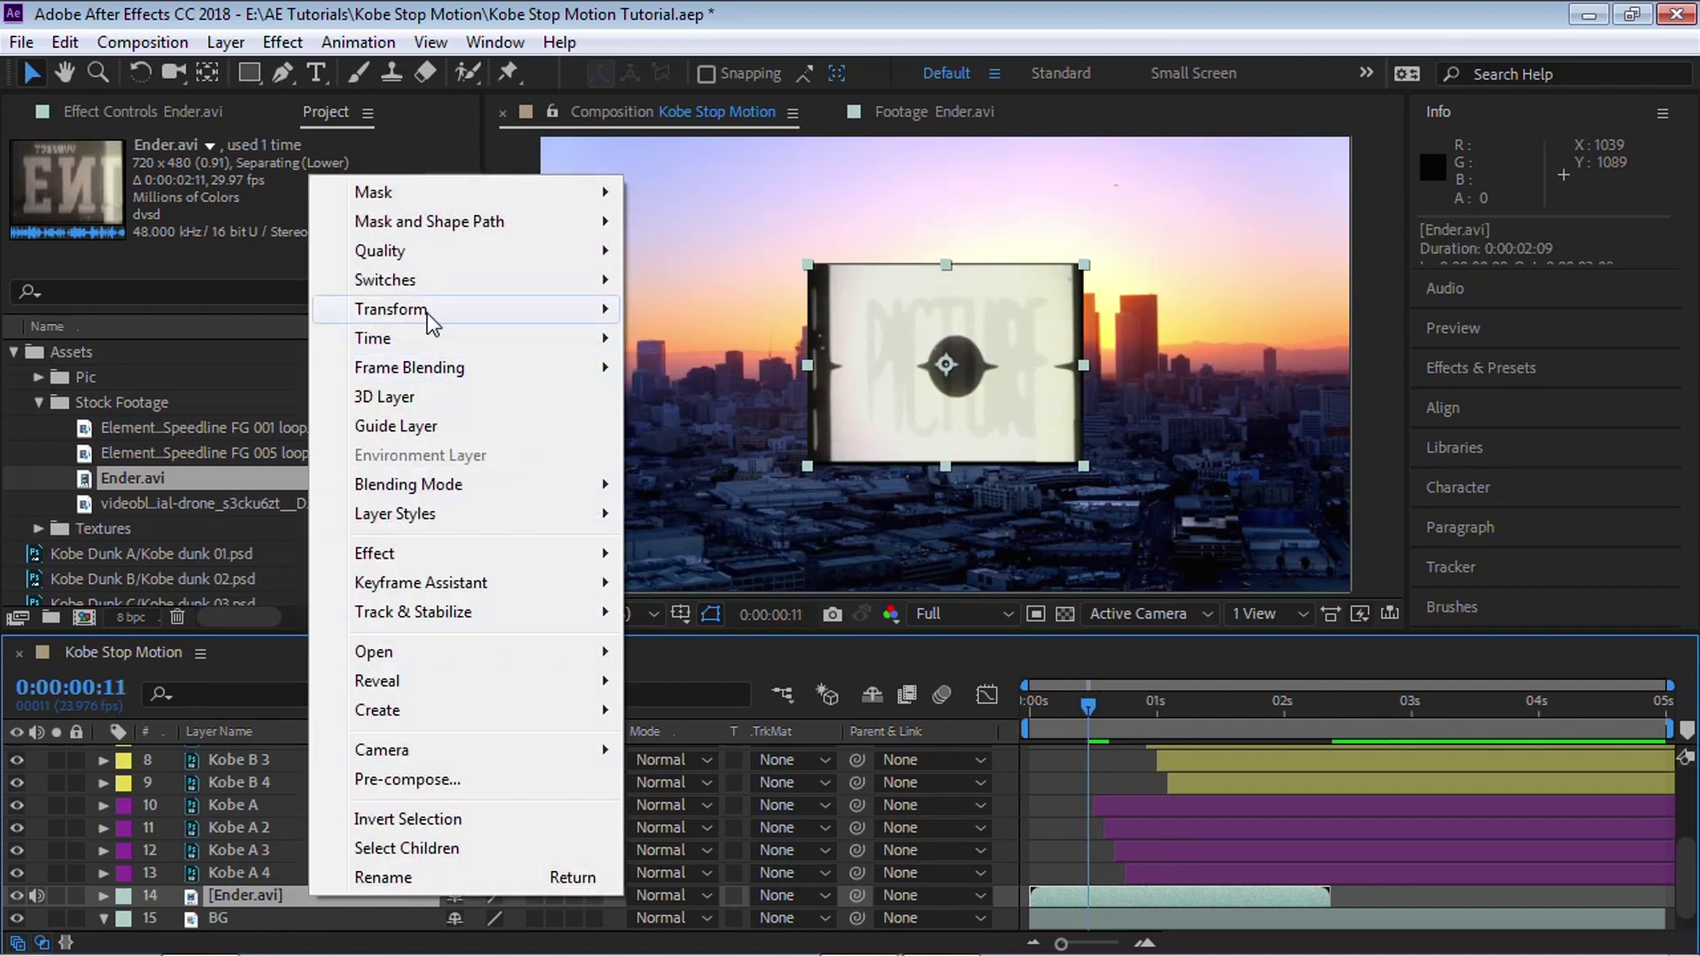
{"action": "mouse_move", "coordinate": [436, 320]}
{"action": "left_click", "coordinate": [742, 664]}
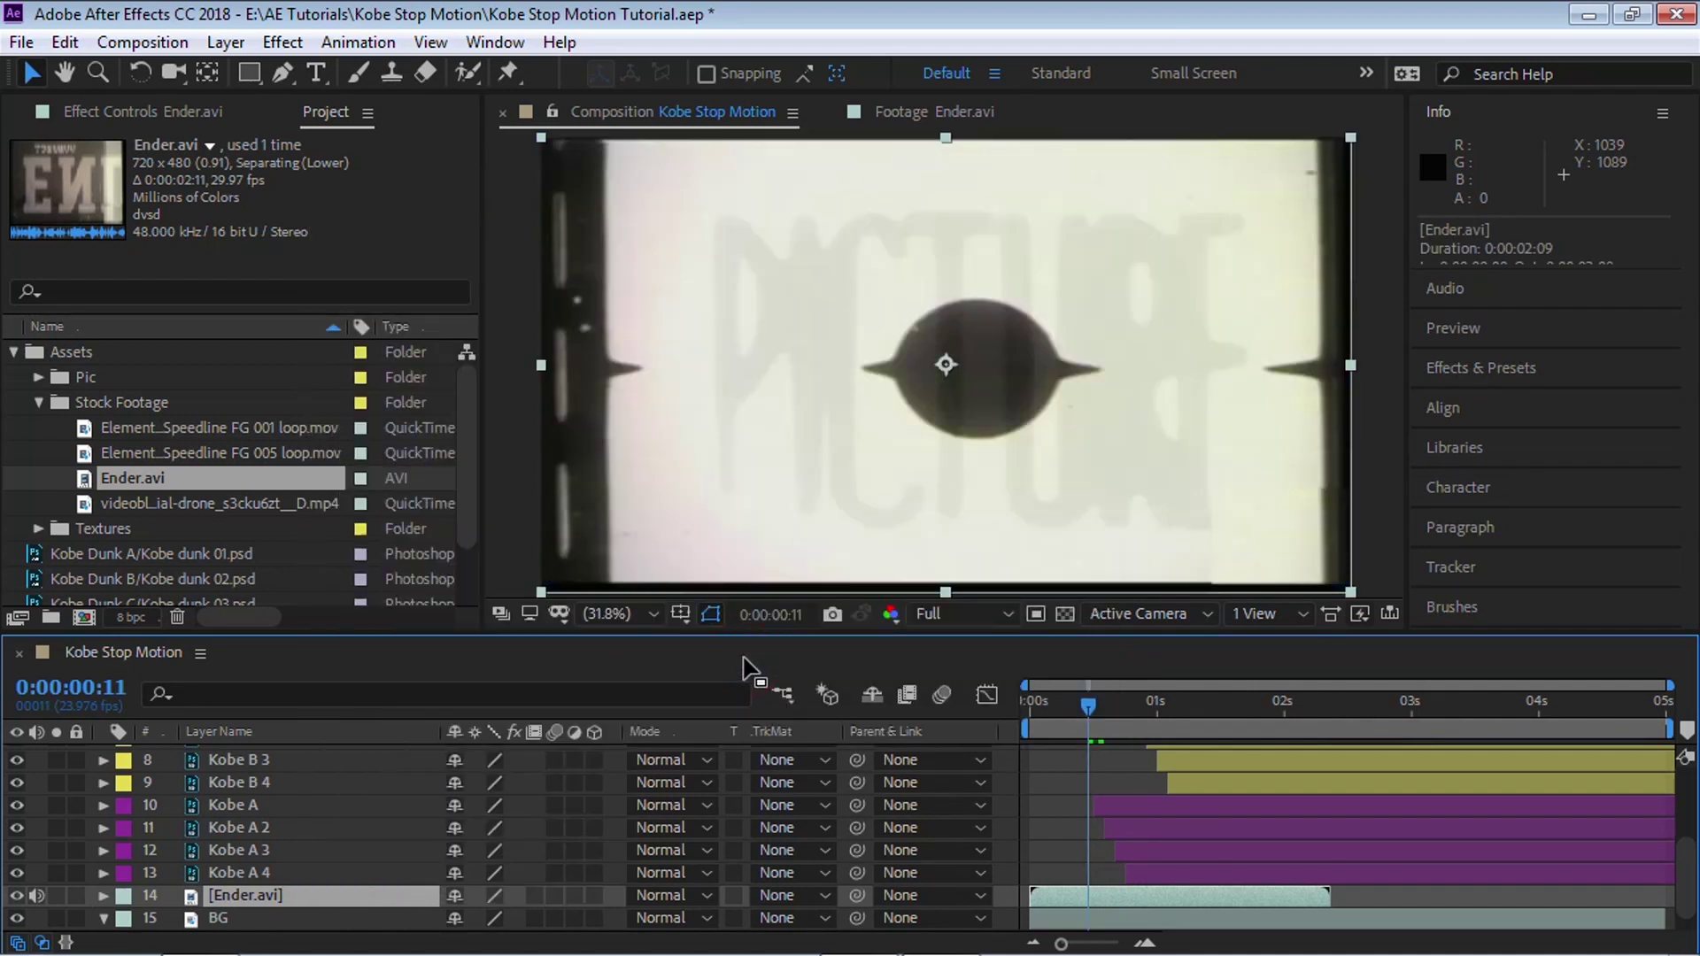
{"action": "left_click", "coordinate": [710, 896]}
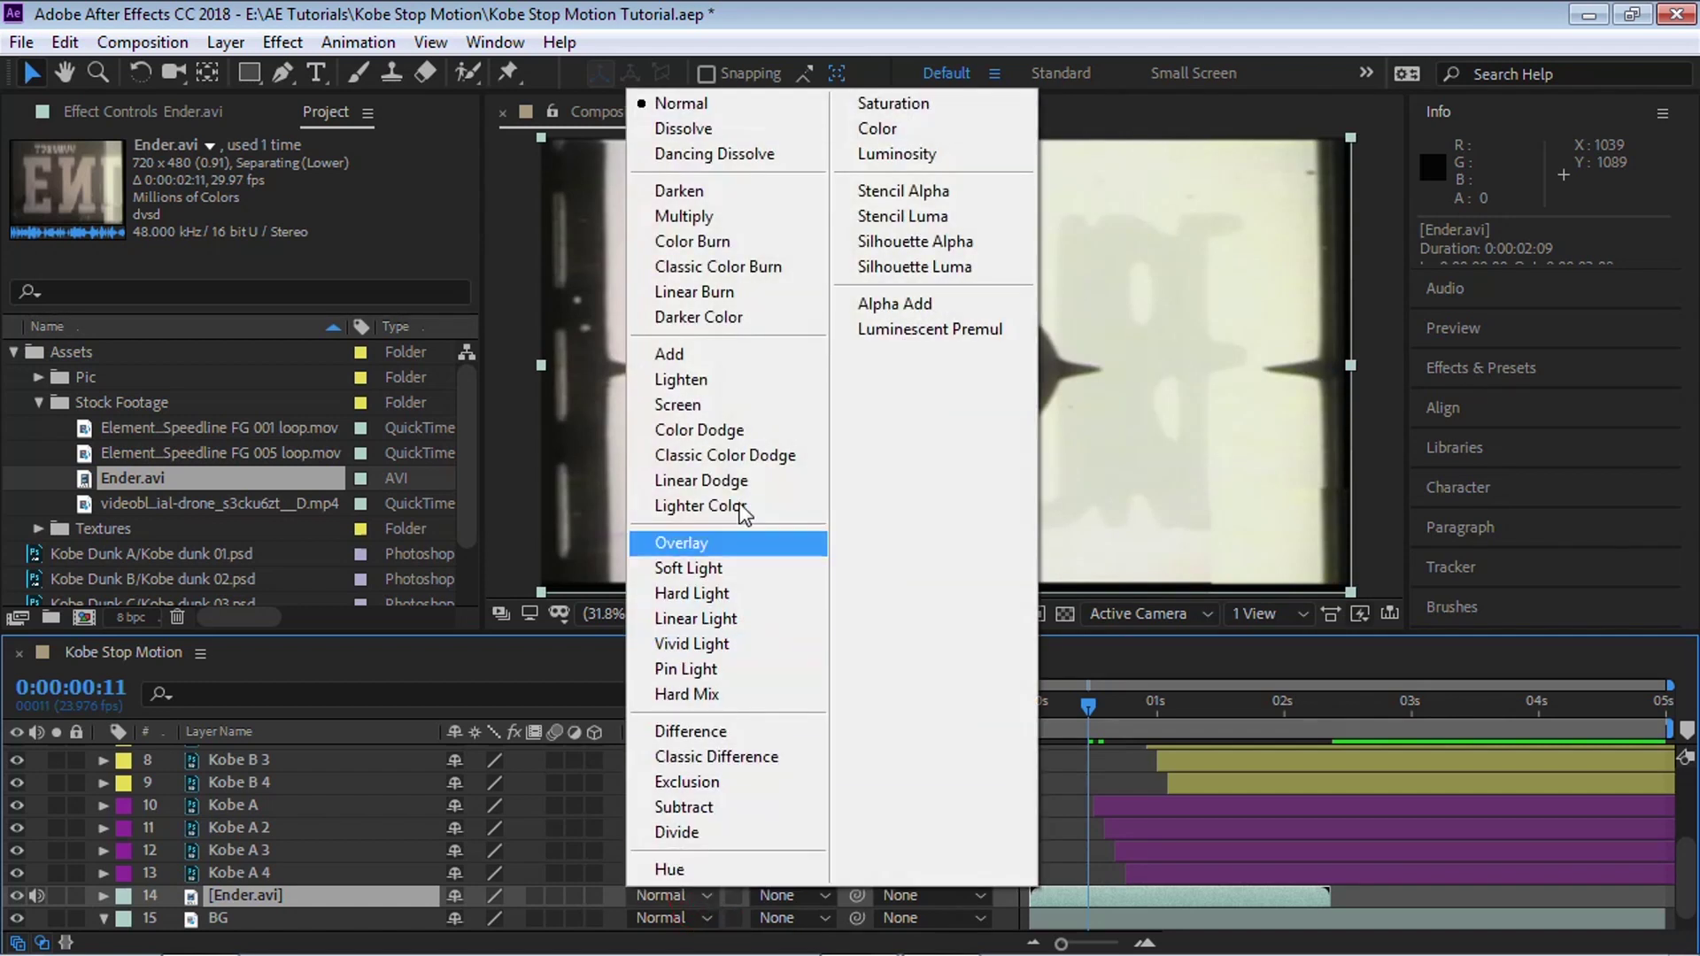
{"action": "left_click", "coordinate": [708, 354]}
{"action": "key", "text": "space"}
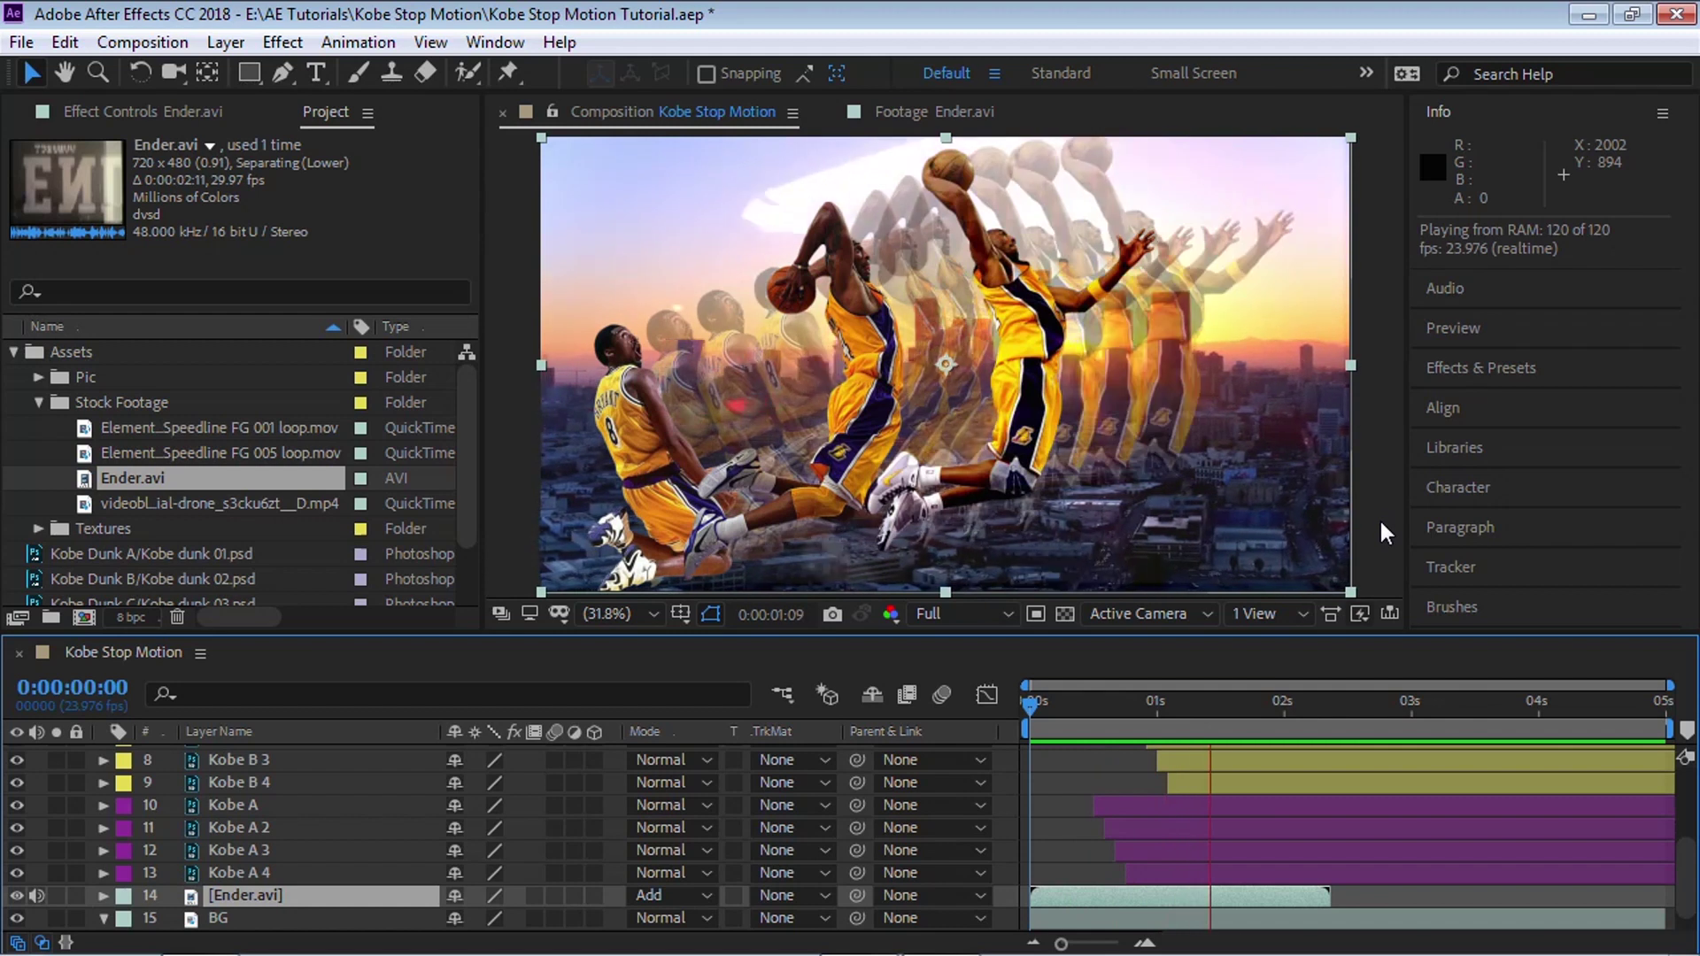
- Trim the end of the Ender.avi layer to a duration of 0:00:00:22 and preview the composition from the start
{"action": "left_click_drag", "start_coordinate": [1151, 702], "coordinate": [1127, 710]}
{"action": "key", "text": "Page_Down"}
{"action": "left_click_drag", "start_coordinate": [1326, 895], "coordinate": [1145, 845]}
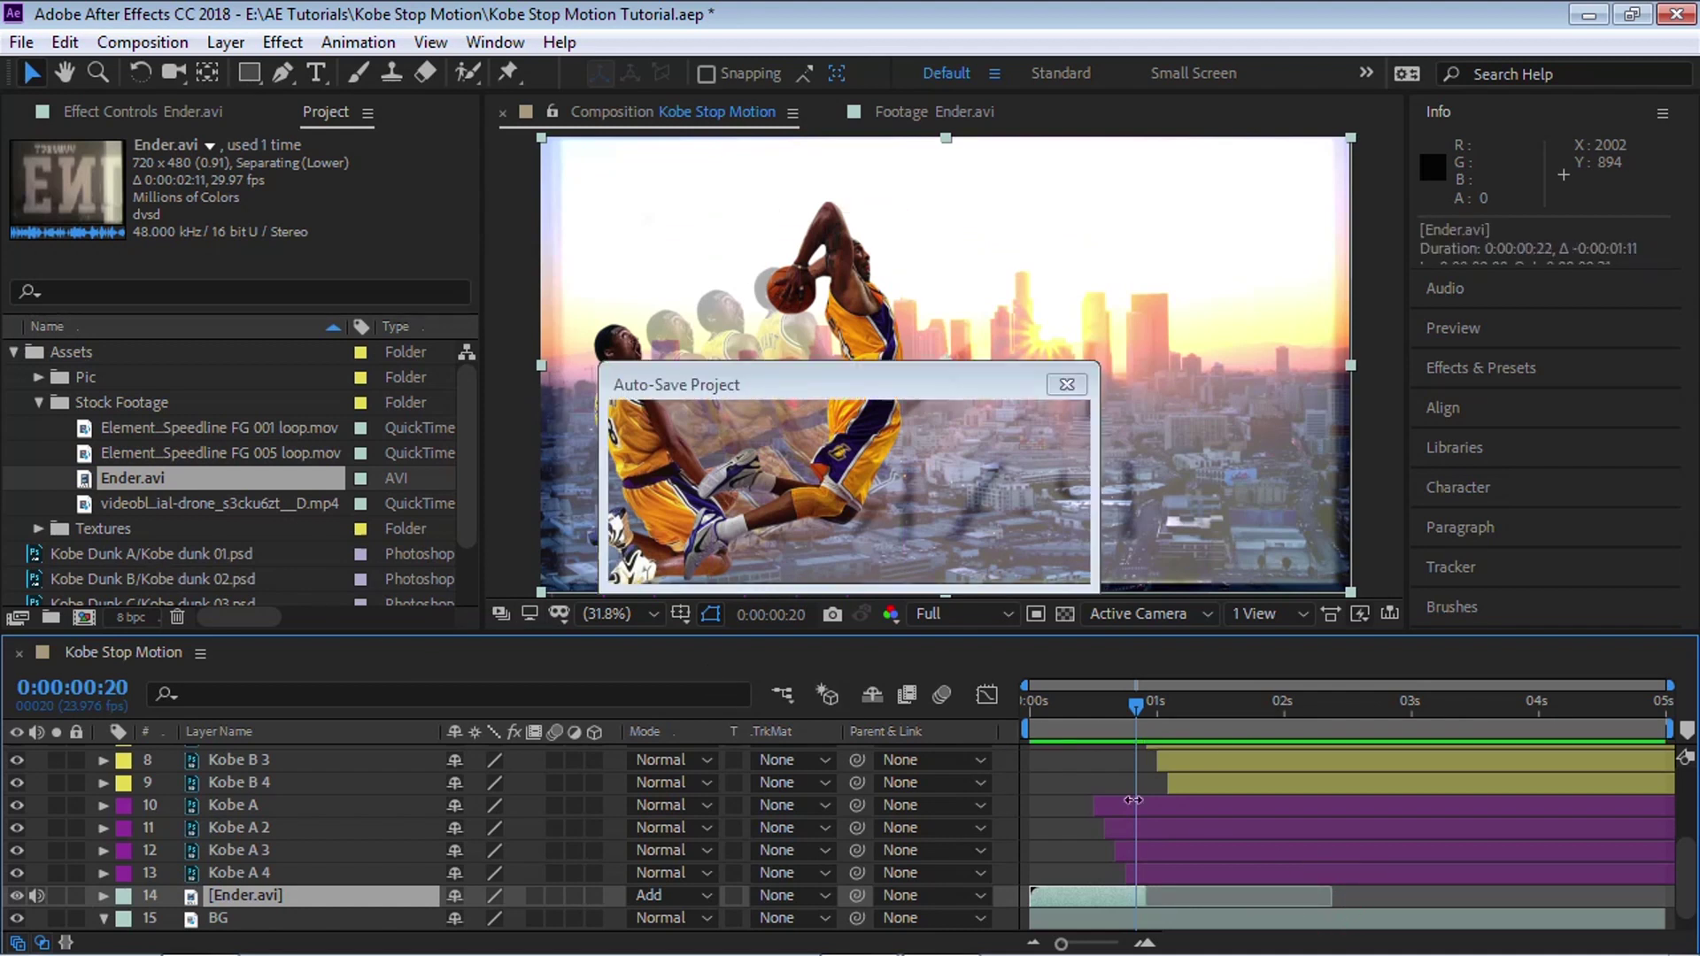
{"action": "key", "text": "Home"}
{"action": "key", "text": "space"}
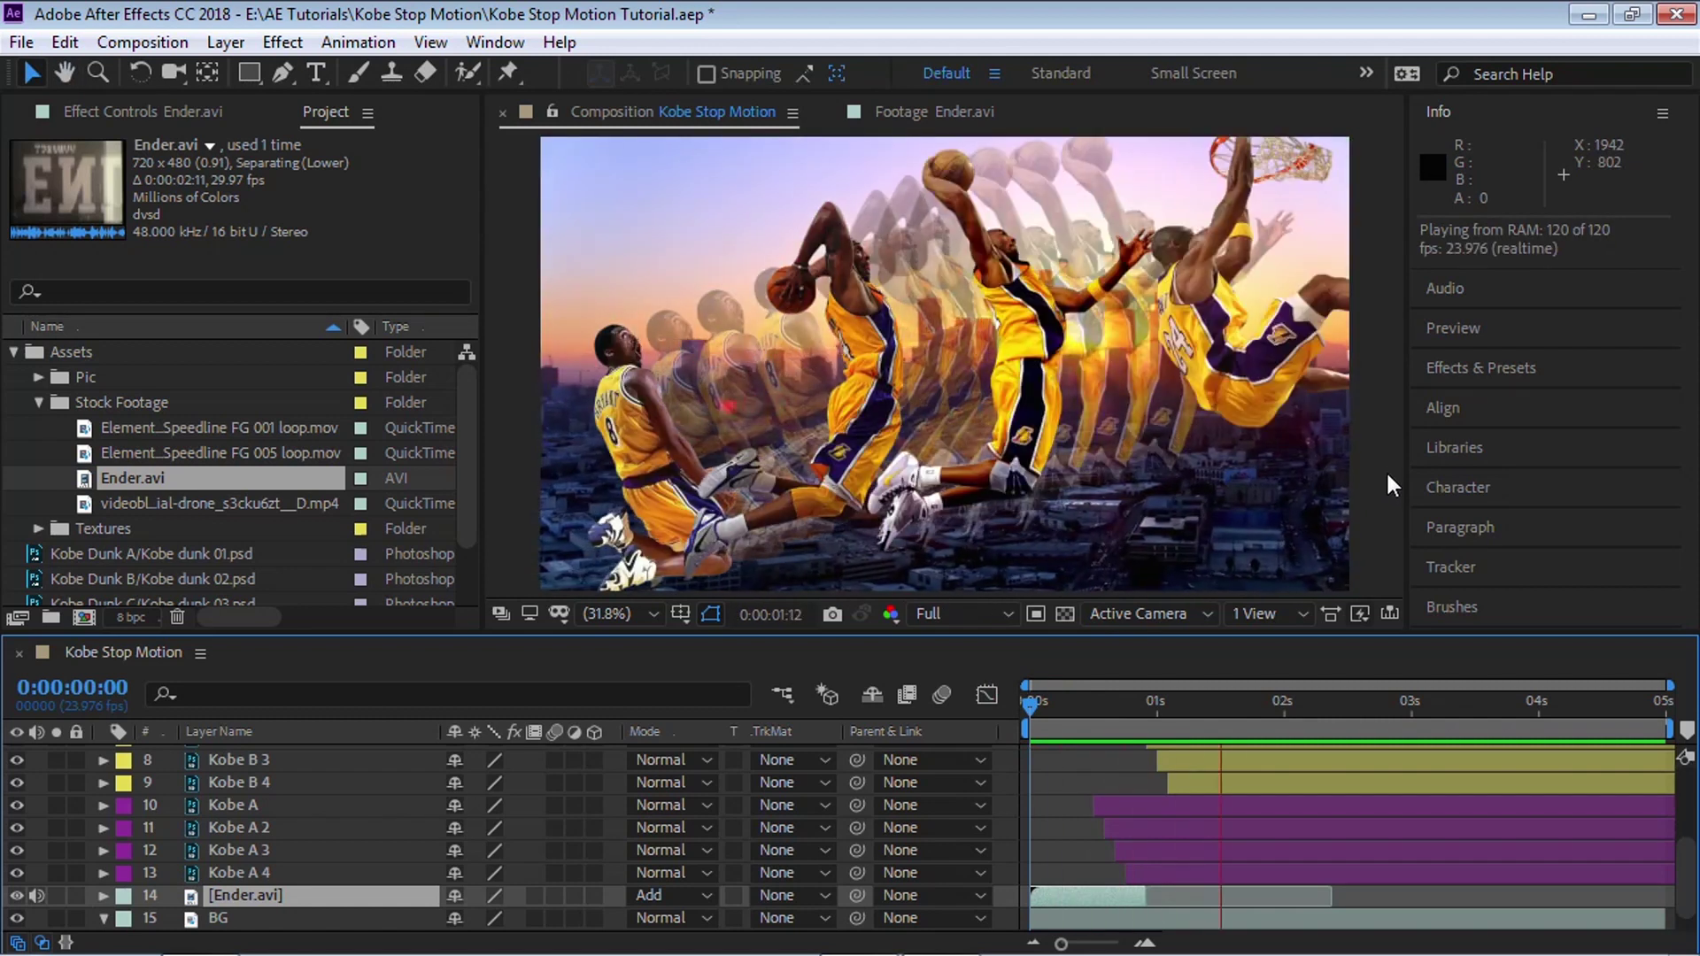
{"action": "key", "text": "space"}
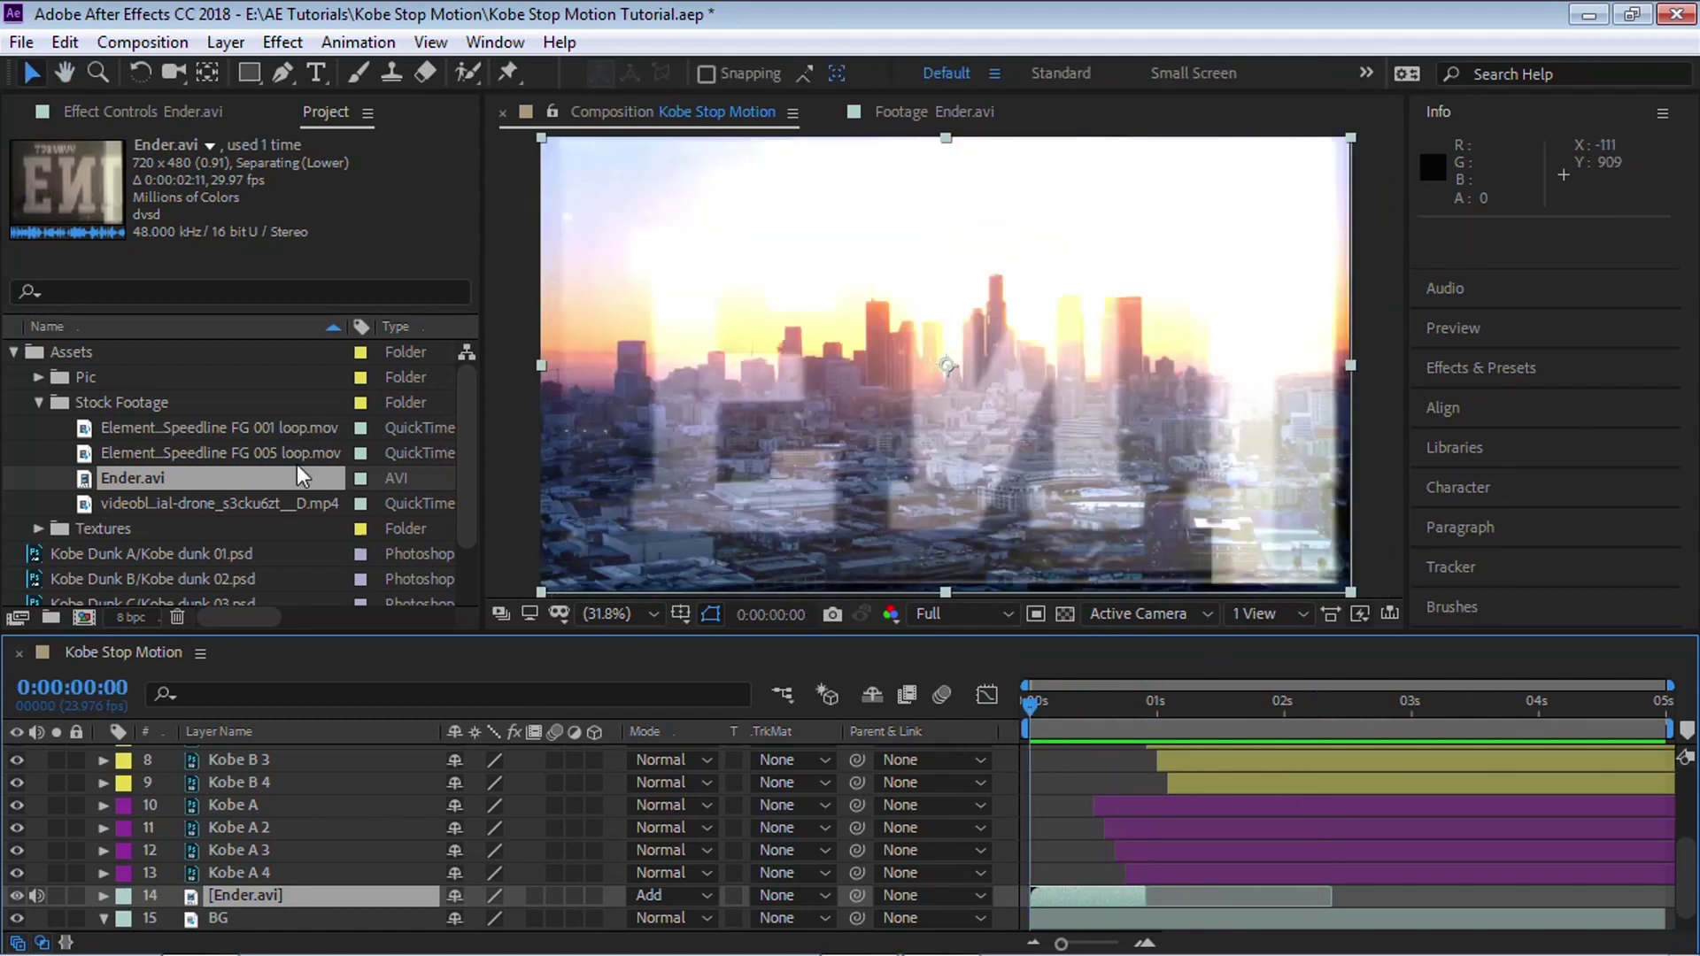
- Open Paper Texture 27543.jpg from the Textures folder and examine its surface
{"action": "left_click", "coordinate": [41, 404]}
{"action": "left_click", "coordinate": [38, 427]}
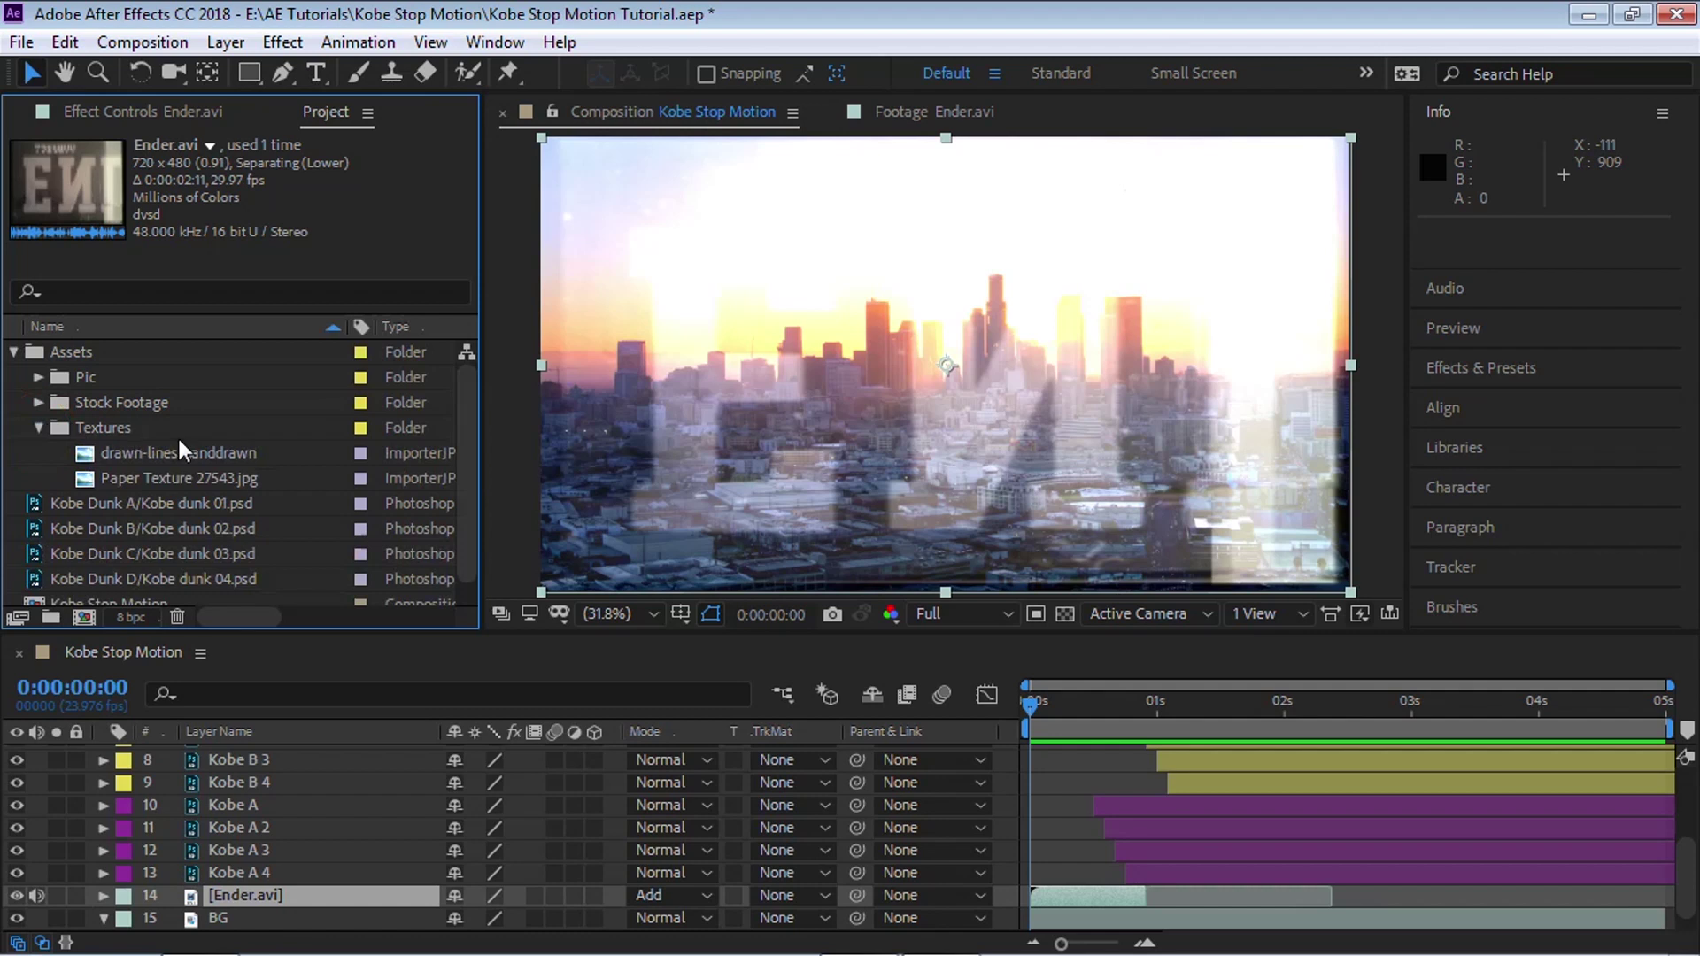
{"action": "double_click", "coordinate": [183, 478]}
{"action": "key", "text": "h"}
{"action": "left_click_drag", "start_coordinate": [1040, 433], "coordinate": [827, 357]}
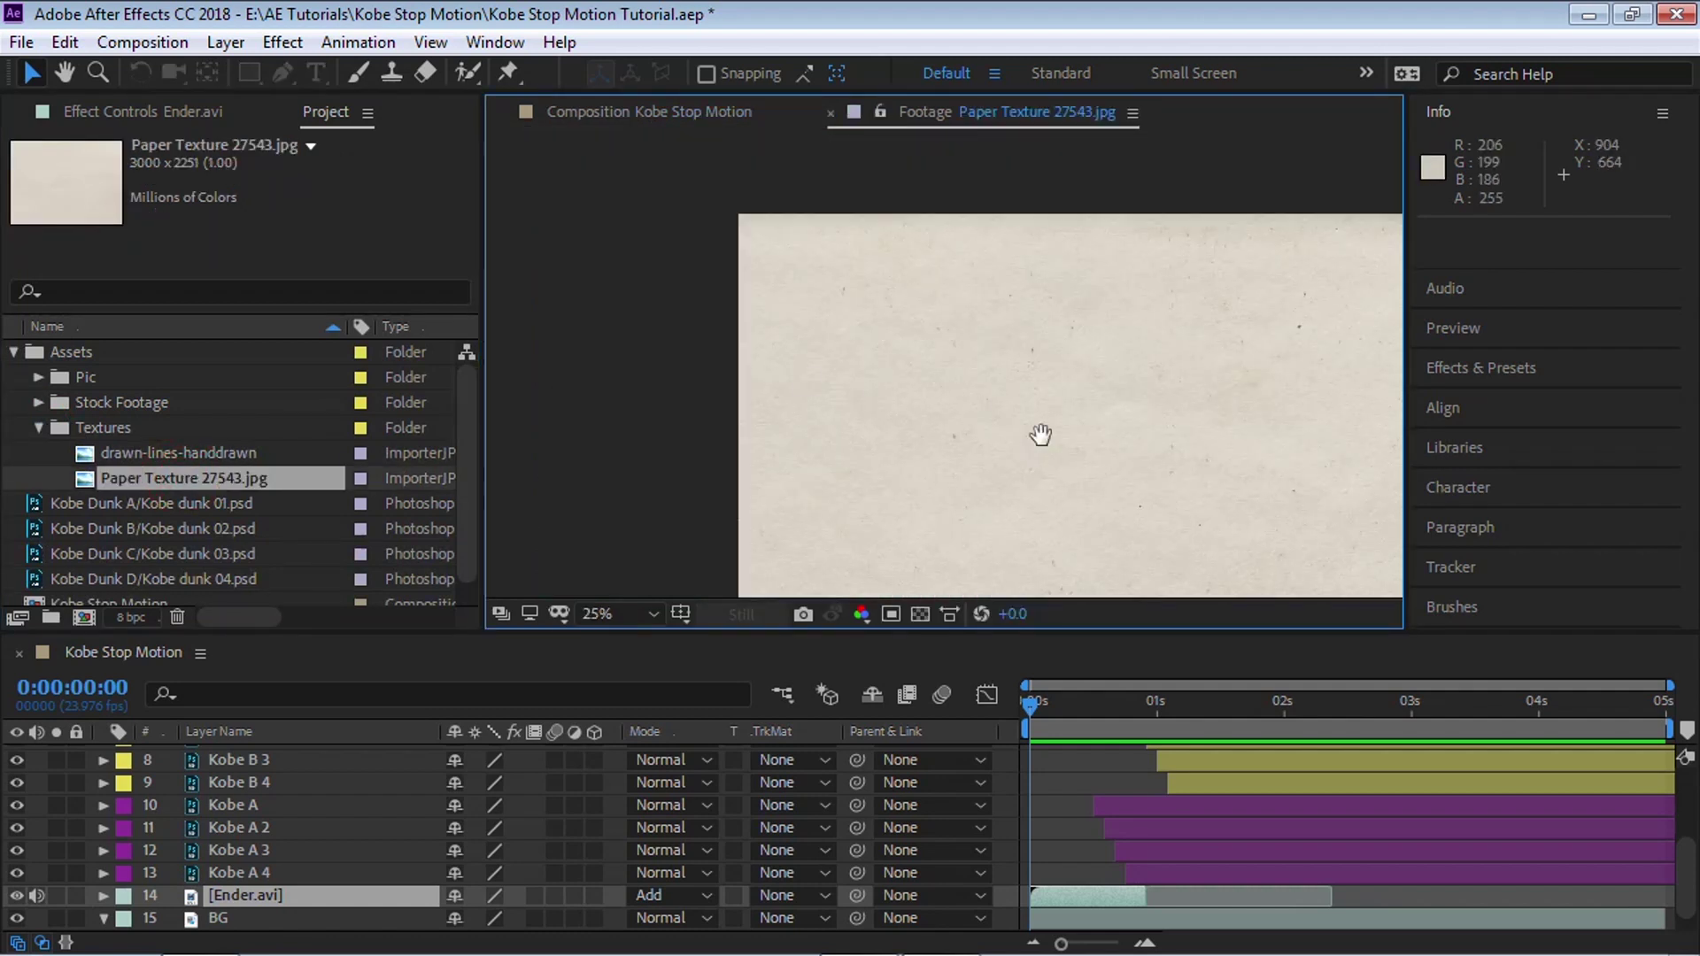
{"action": "key", "text": "v"}
- Add Paper Texture 27543.jpg as the uppermost layer with the Multiply blending mode and preview the result enlarged
{"action": "left_click_drag", "start_coordinate": [1687, 874], "coordinate": [1686, 770]}
{"action": "left_click_drag", "start_coordinate": [213, 478], "coordinate": [319, 751]}
{"action": "left_click", "coordinate": [706, 757]}
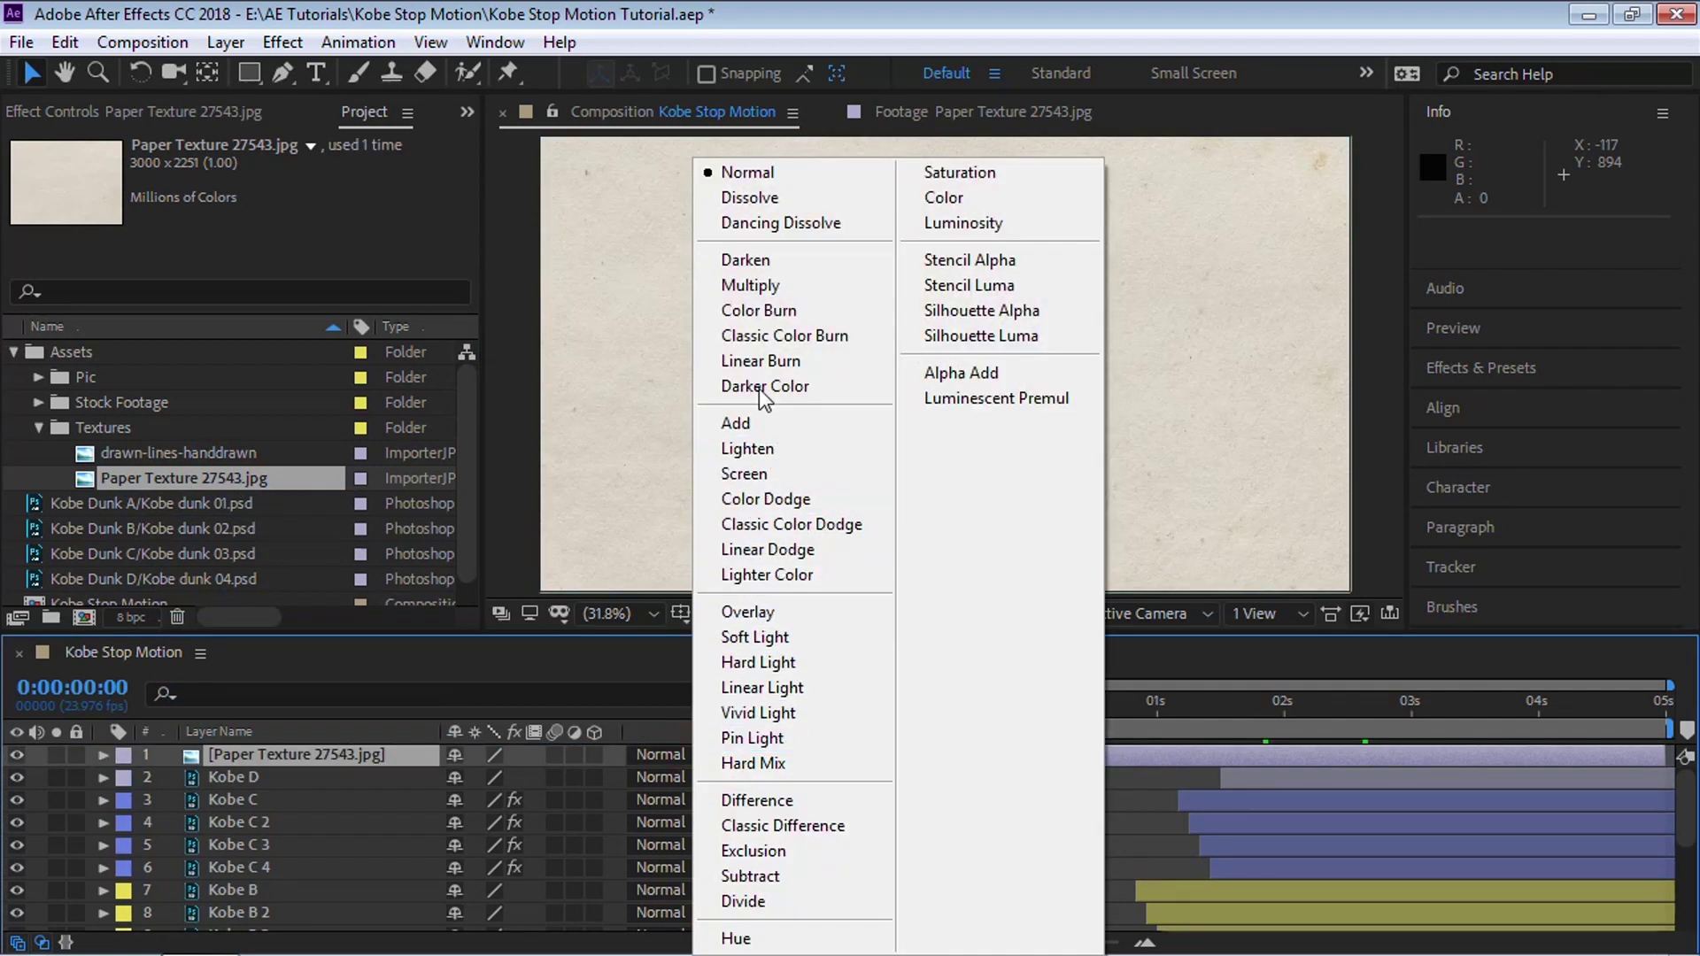
{"action": "left_click", "coordinate": [753, 284]}
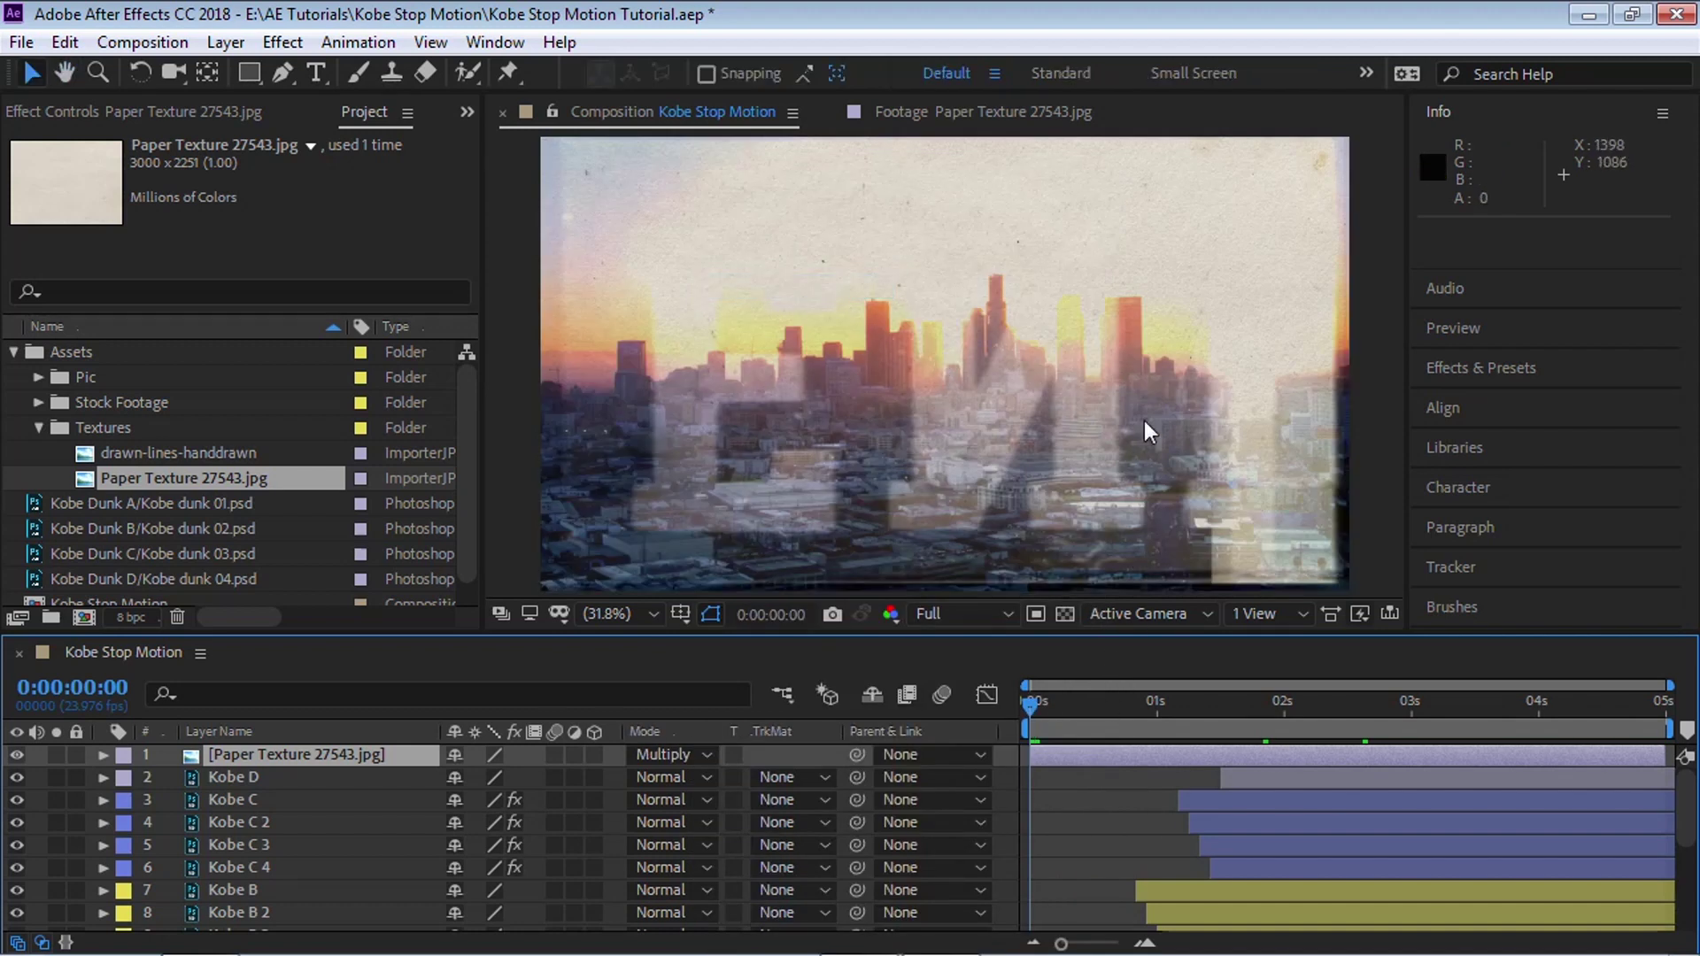
{"action": "key", "text": "space"}
{"action": "key", "text": "grave"}
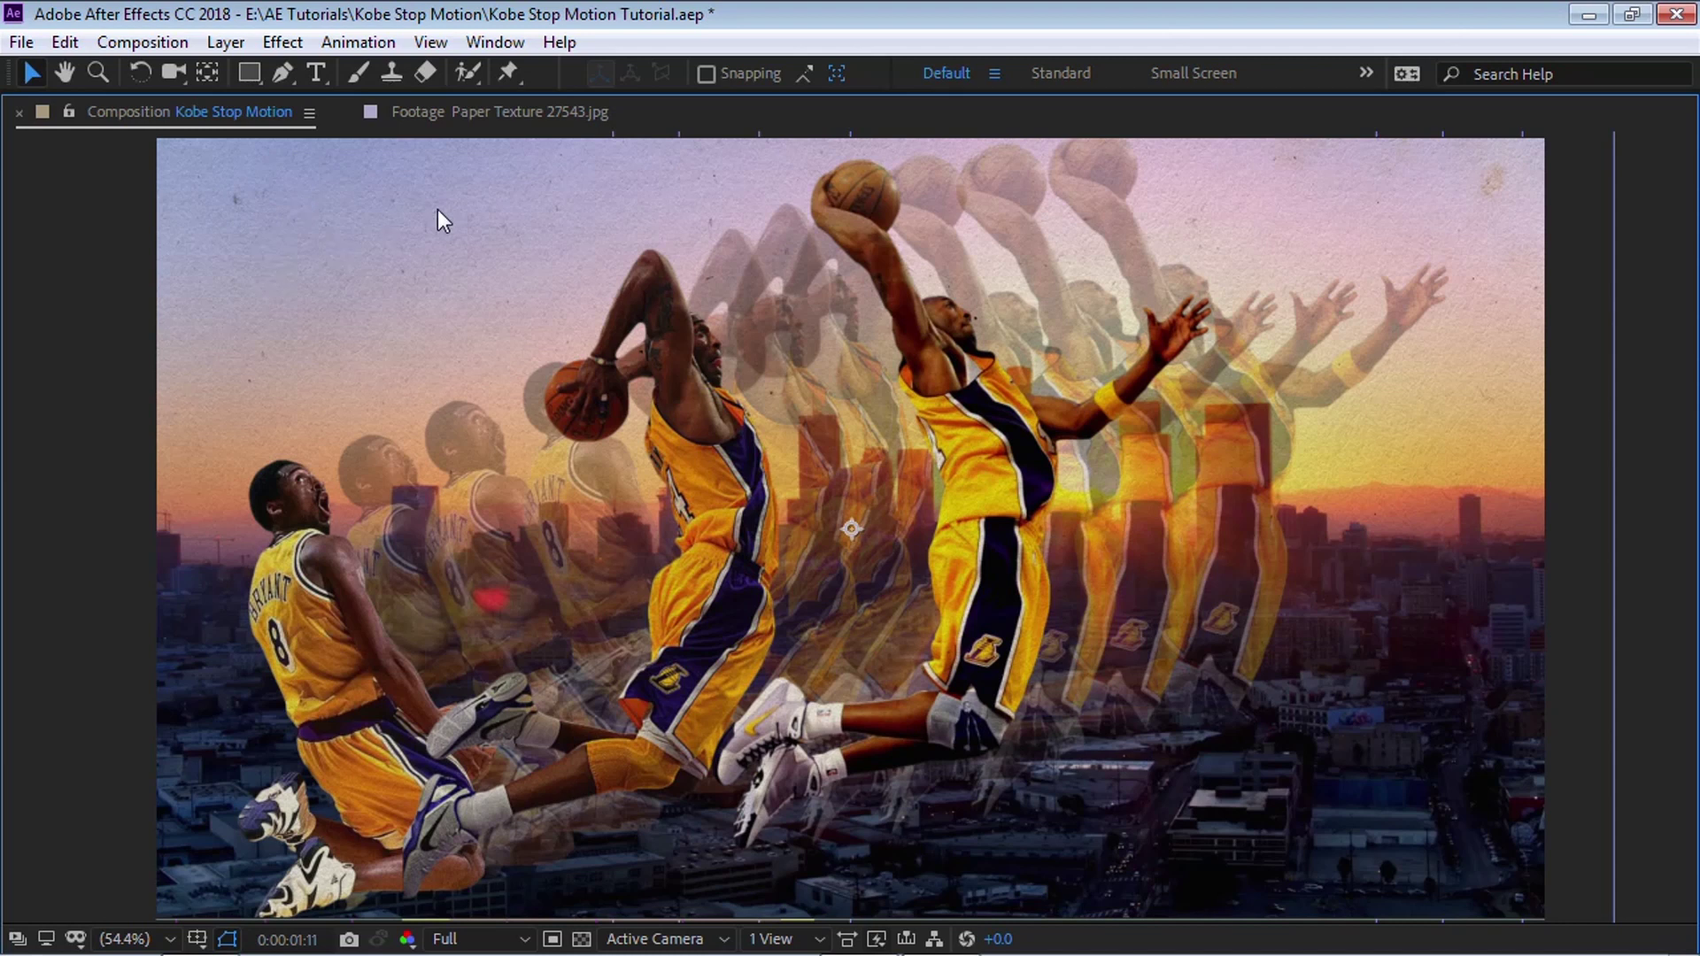
{"action": "key", "text": "grave"}
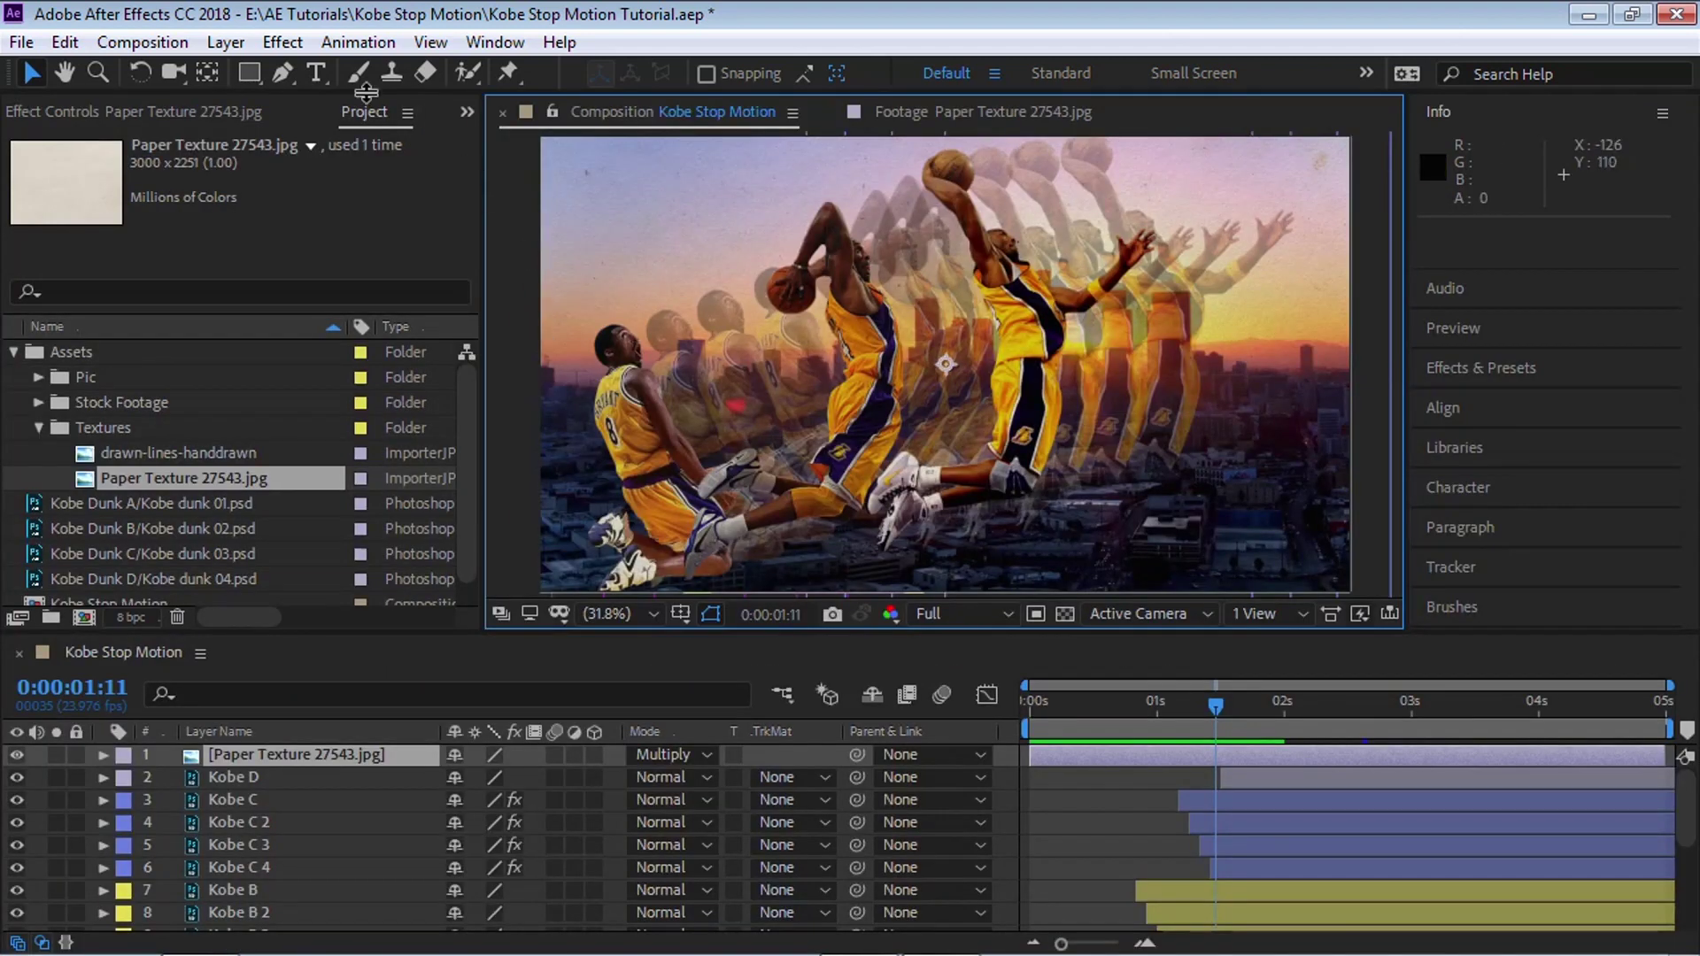
- Apply the Levels effect to the paper texture layer with Input Black 30.0 and Input White 201.0
{"action": "left_click", "coordinate": [288, 46]}
{"action": "mouse_move", "coordinate": [284, 308]}
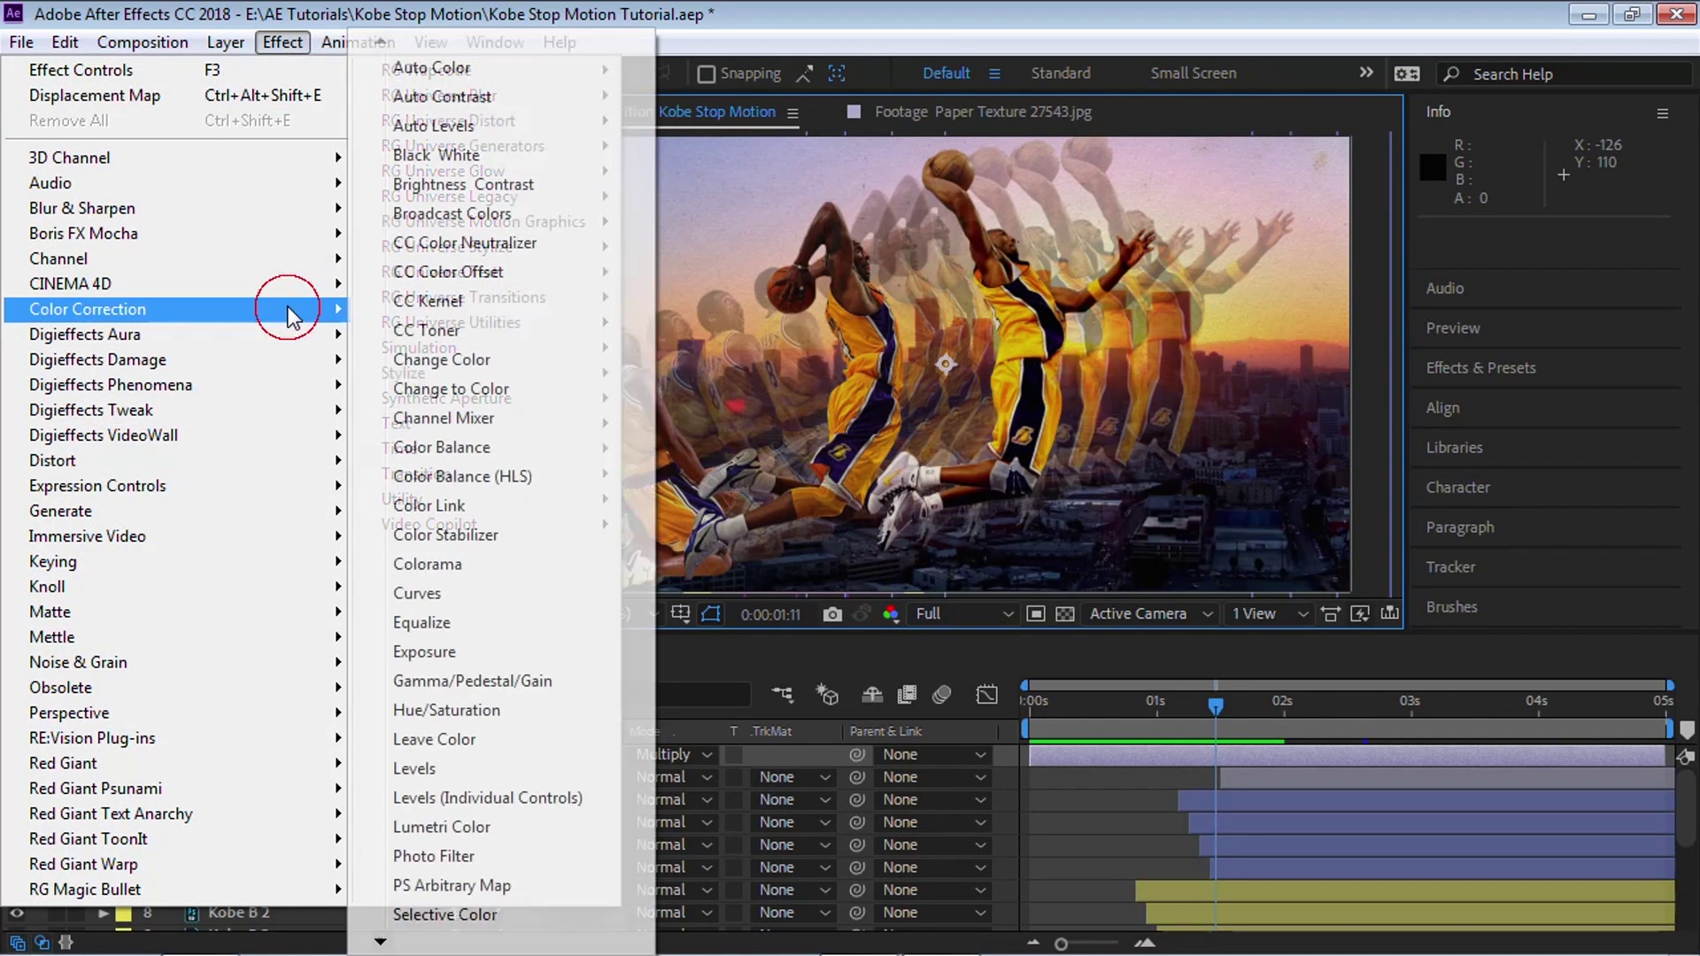
{"action": "left_click_drag", "start_coordinate": [464, 764], "coordinate": [462, 758]}
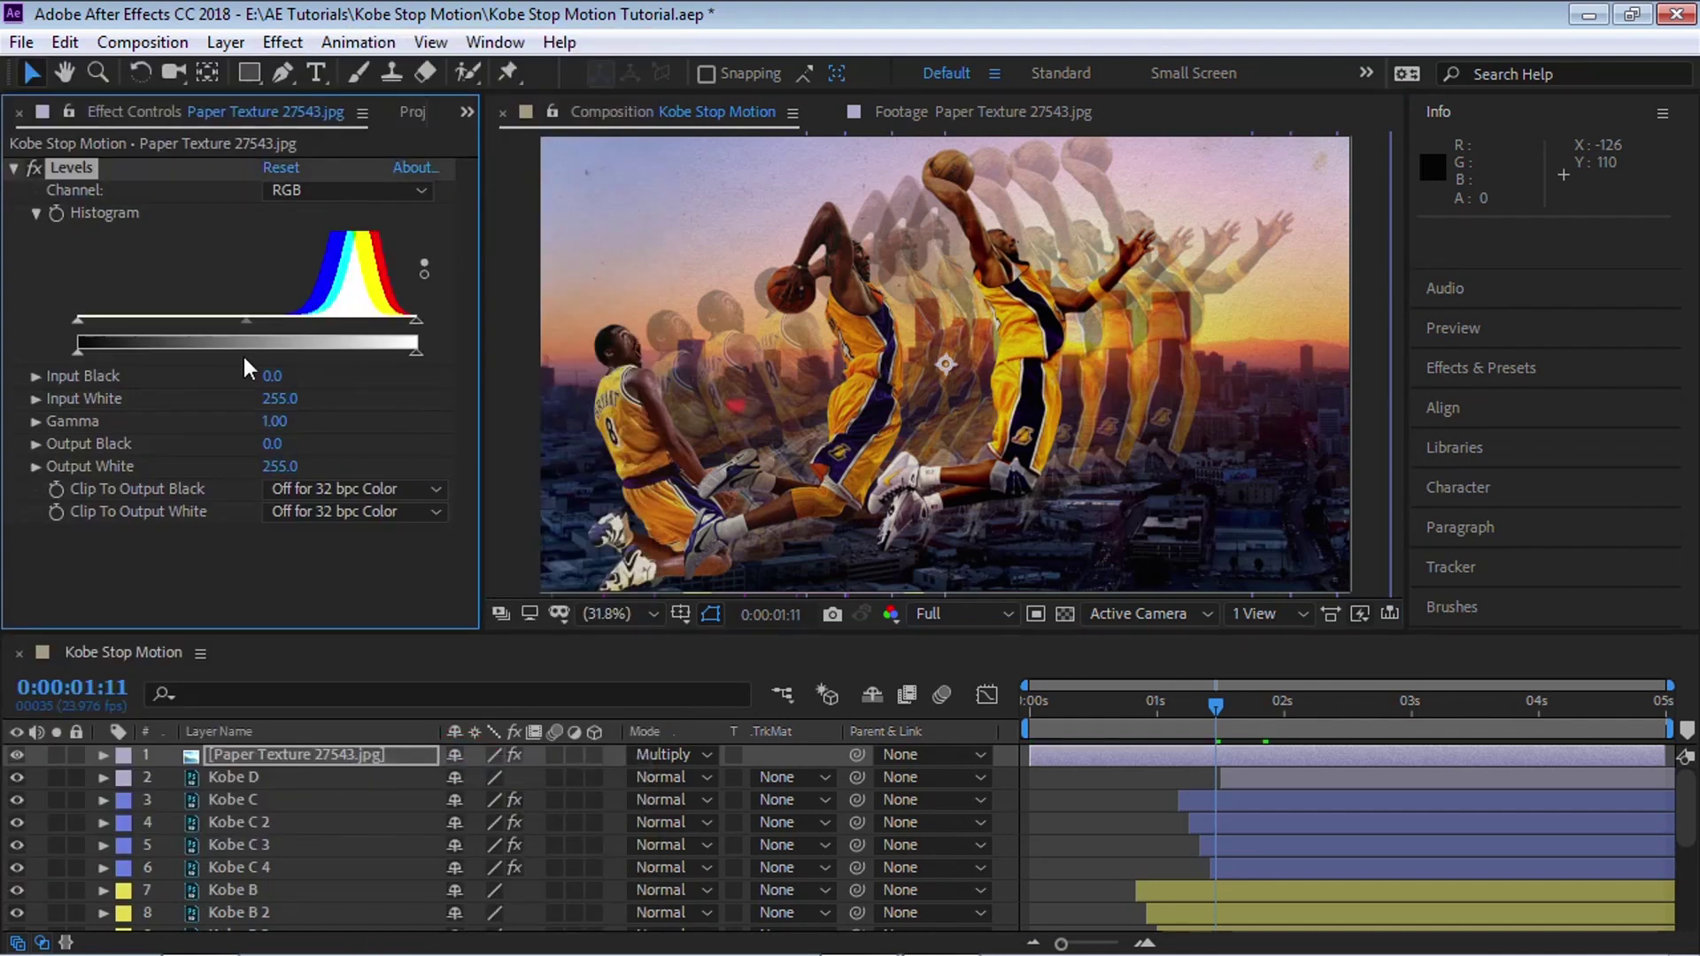
{"action": "mouse_move", "coordinate": [78, 317]}
{"action": "left_mouse_down"}
{"action": "mouse_move", "coordinate": [204, 327]}
{"action": "mouse_move", "coordinate": [117, 322]}
{"action": "left_mouse_up"}
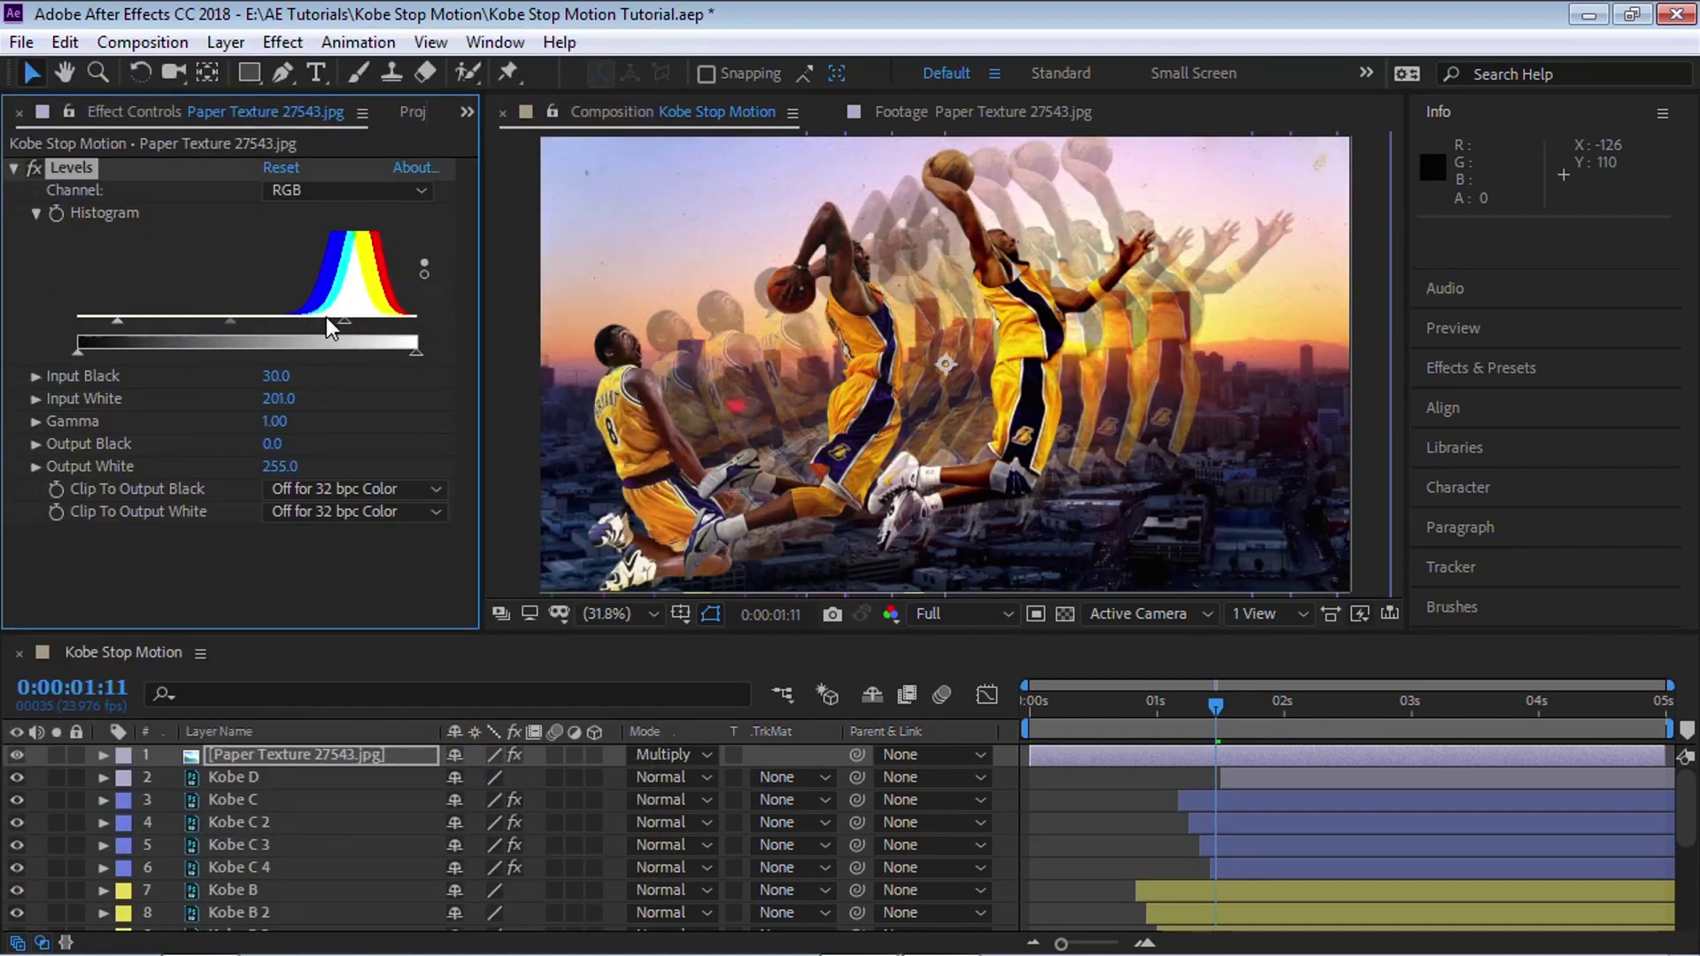
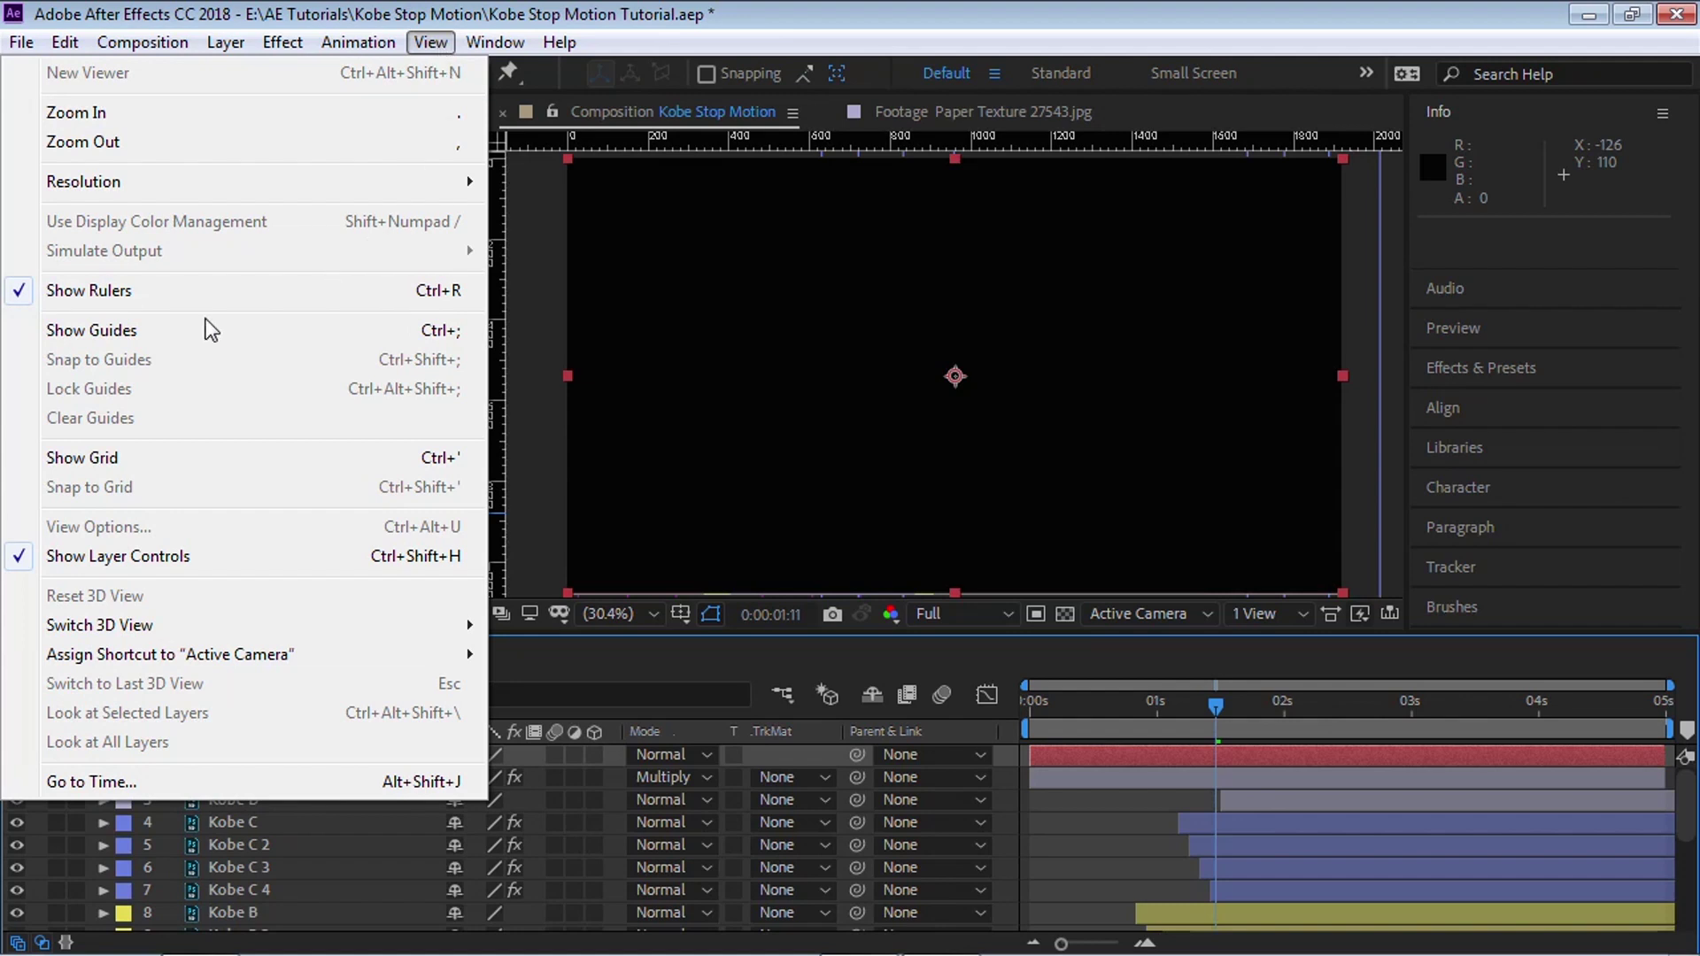
- Show the guides and turn on snapping to guides
{"action": "left_click", "coordinate": [178, 334]}
{"action": "left_click", "coordinate": [437, 40]}
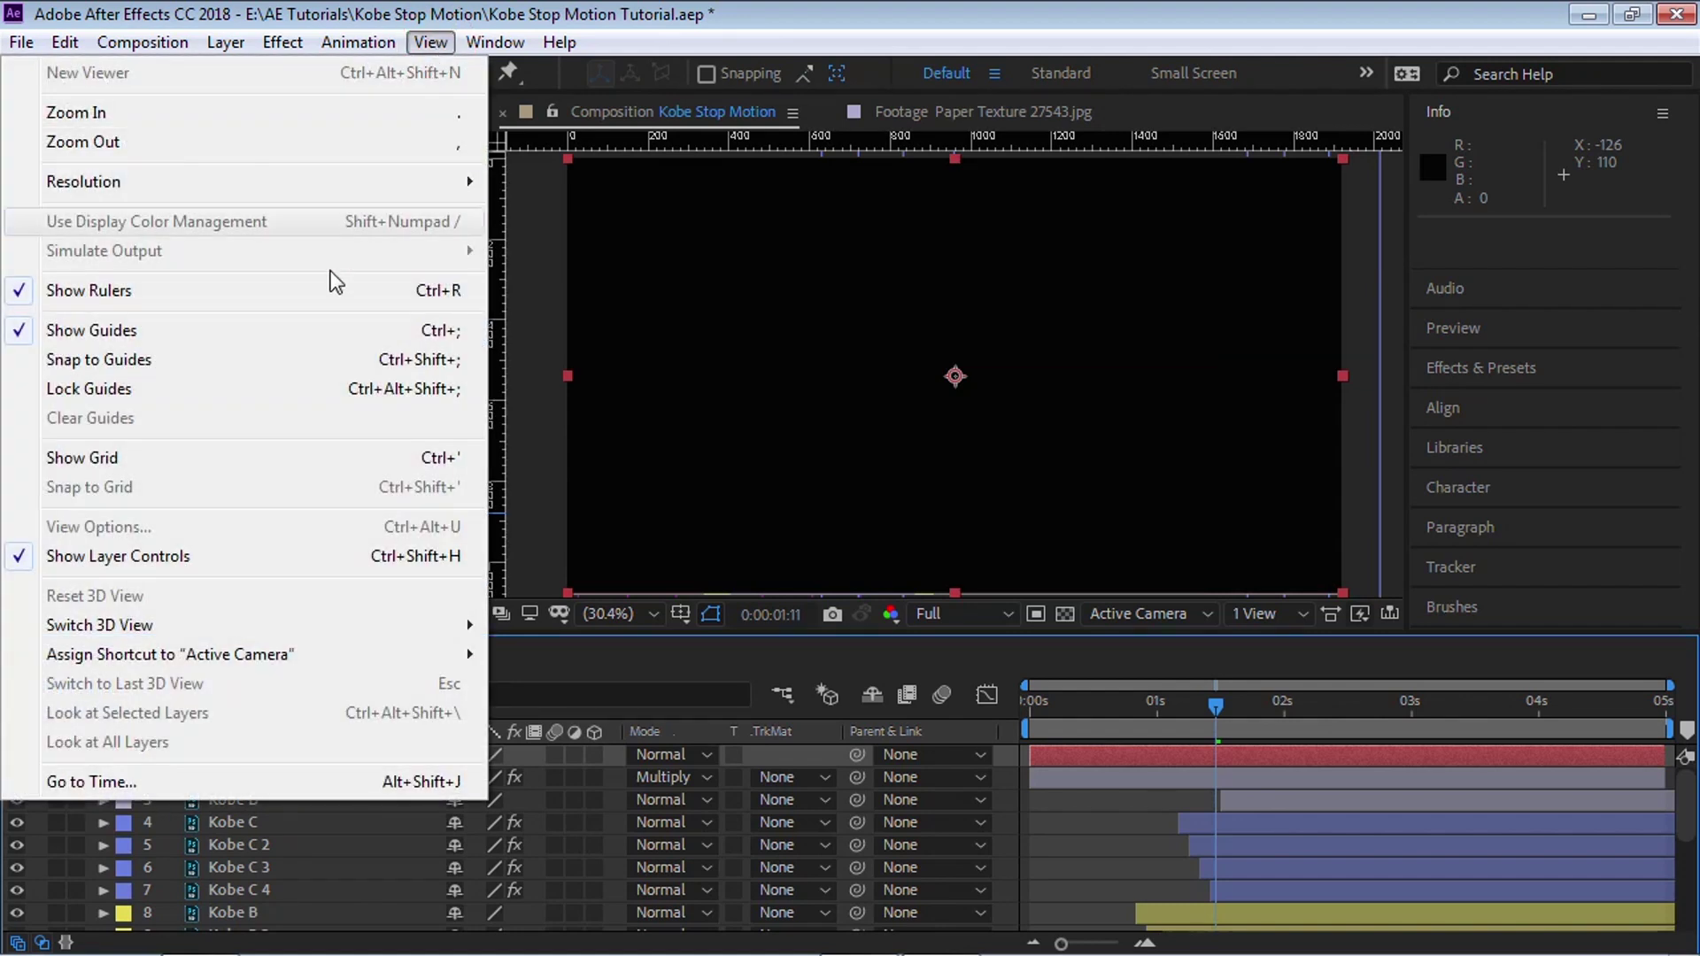
{"action": "left_click", "coordinate": [172, 358]}
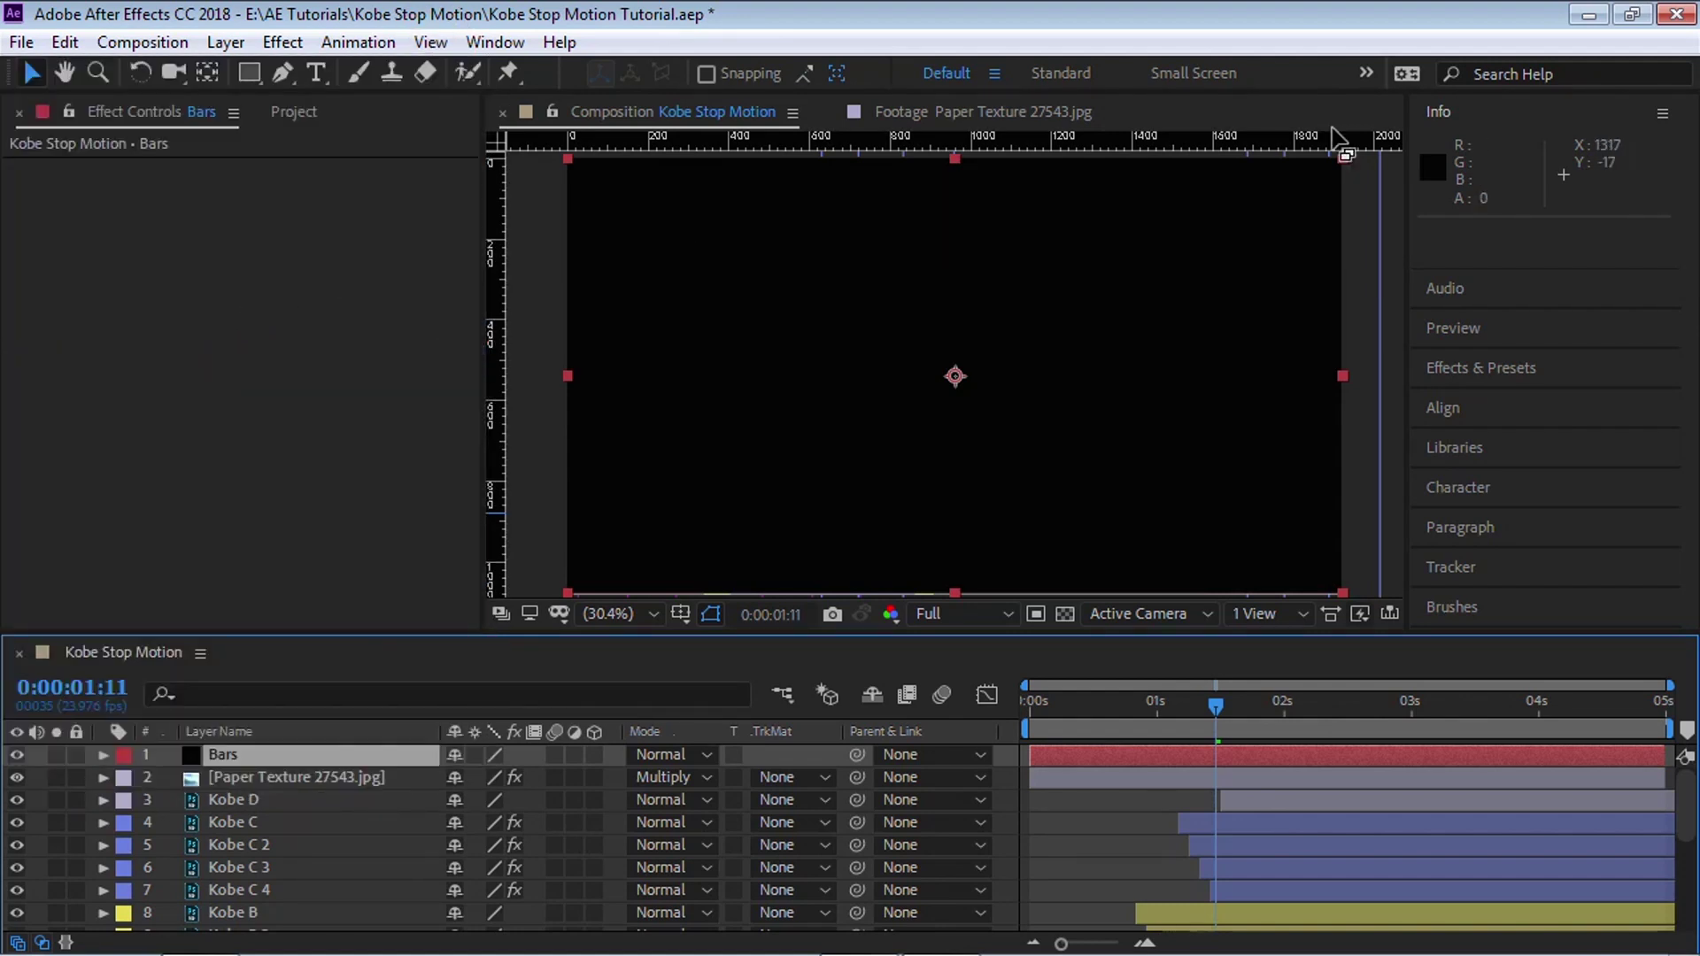
- Place two horizontal guides across the composition, at about 240 and 840 pixels from its upper edge
{"action": "left_click", "coordinate": [1460, 113]}
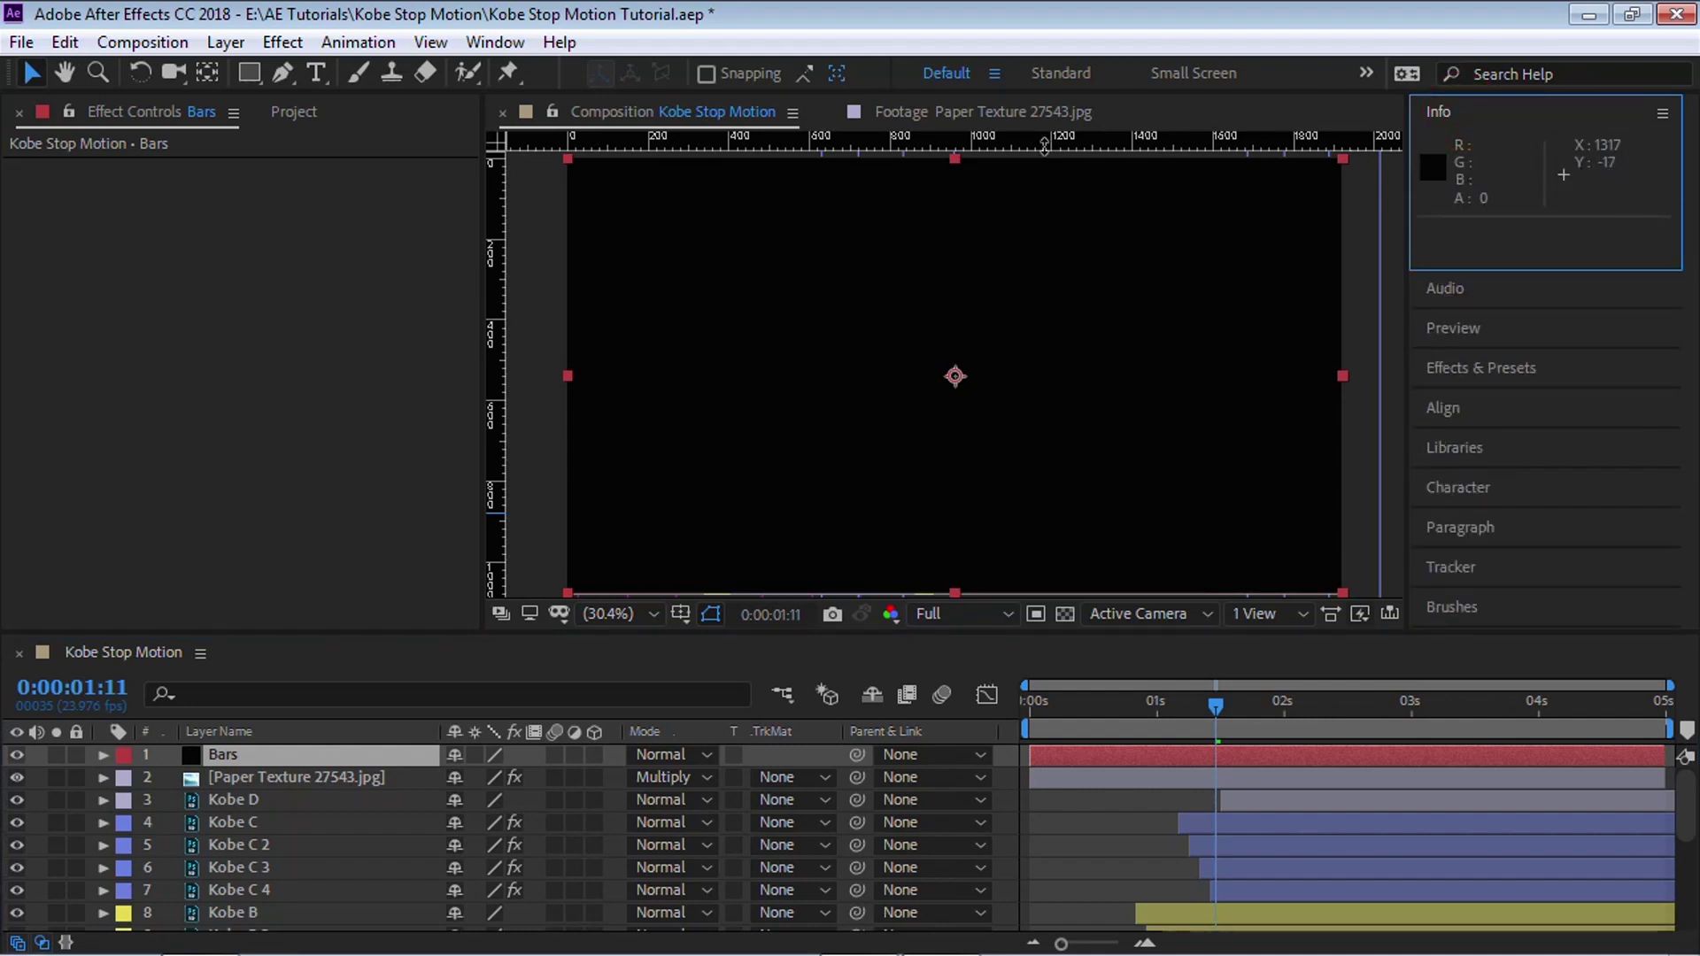
{"action": "left_click_drag", "start_coordinate": [1045, 144], "coordinate": [1092, 255]}
{"action": "left_click_drag", "start_coordinate": [1109, 135], "coordinate": [1130, 357]}
{"action": "key", "text": "period"}
{"action": "key", "text": "period"}
{"action": "key", "text": "period"}
{"action": "key", "text": "period"}
{"action": "left_click_drag", "start_coordinate": [997, 531], "coordinate": [1001, 527]}
{"action": "key", "text": "comma"}
{"action": "key", "text": "comma"}
{"action": "key", "text": "comma"}
{"action": "key", "text": "comma"}
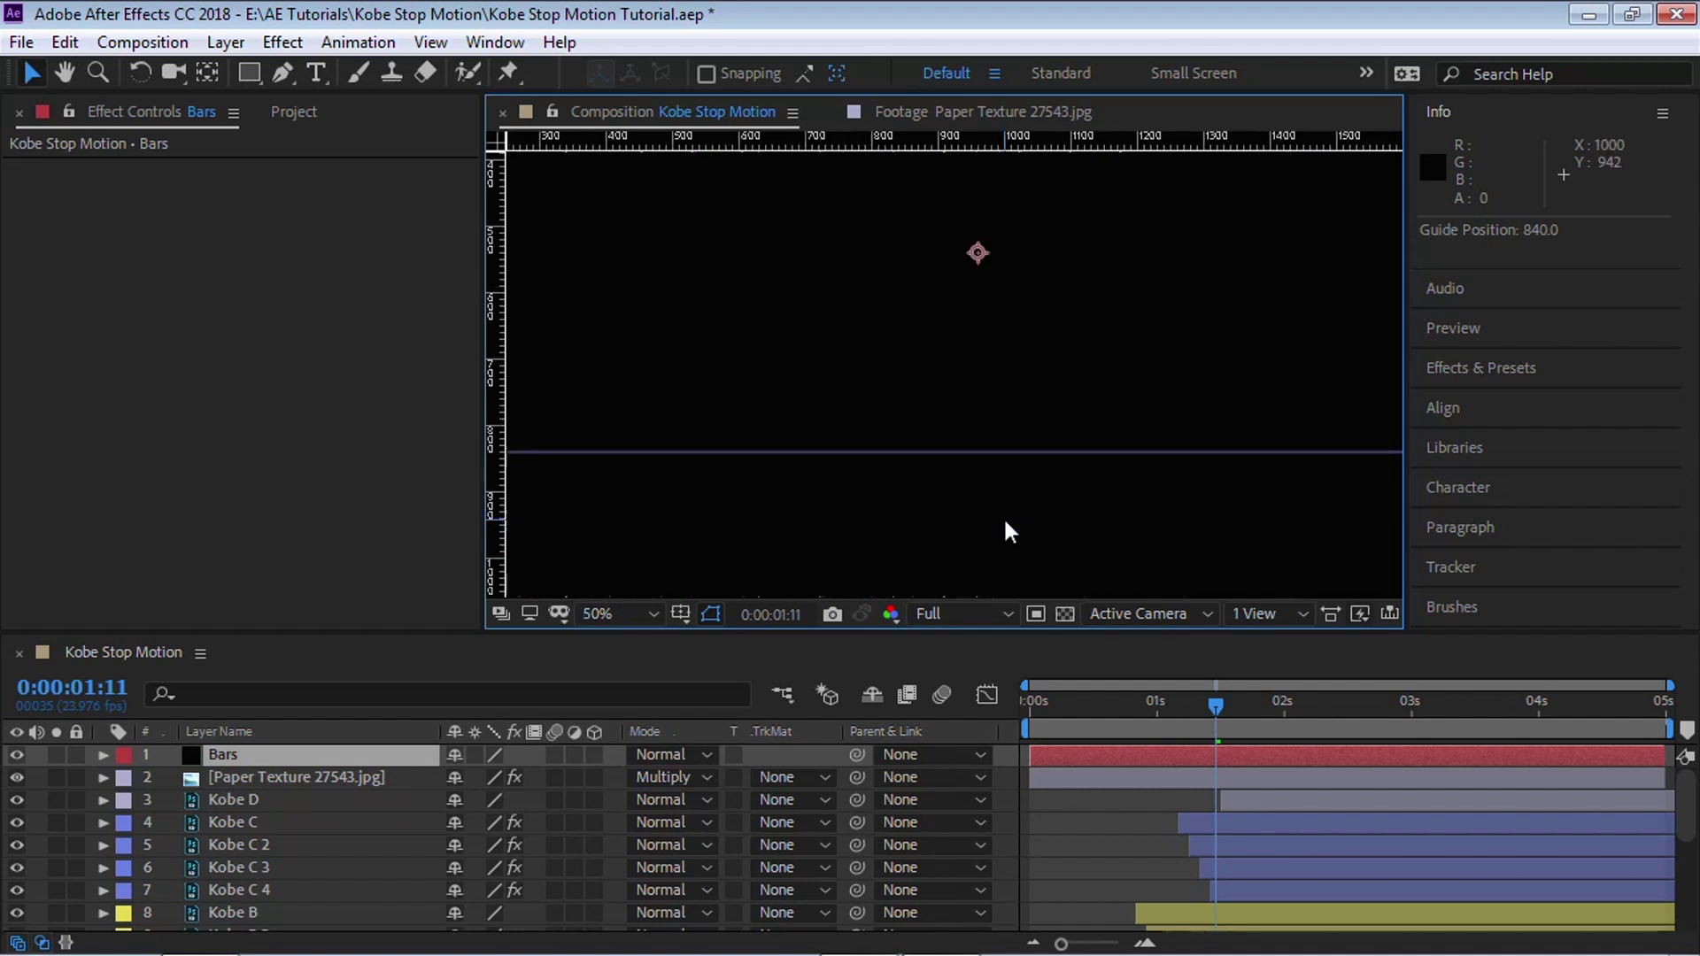
{"action": "left_click_drag", "start_coordinate": [1081, 368], "coordinate": [1059, 421]}
- Draw two rectangular masks on the Bars layer, one above the upper guide and one below the lower guide
{"action": "left_click", "coordinate": [251, 71]}
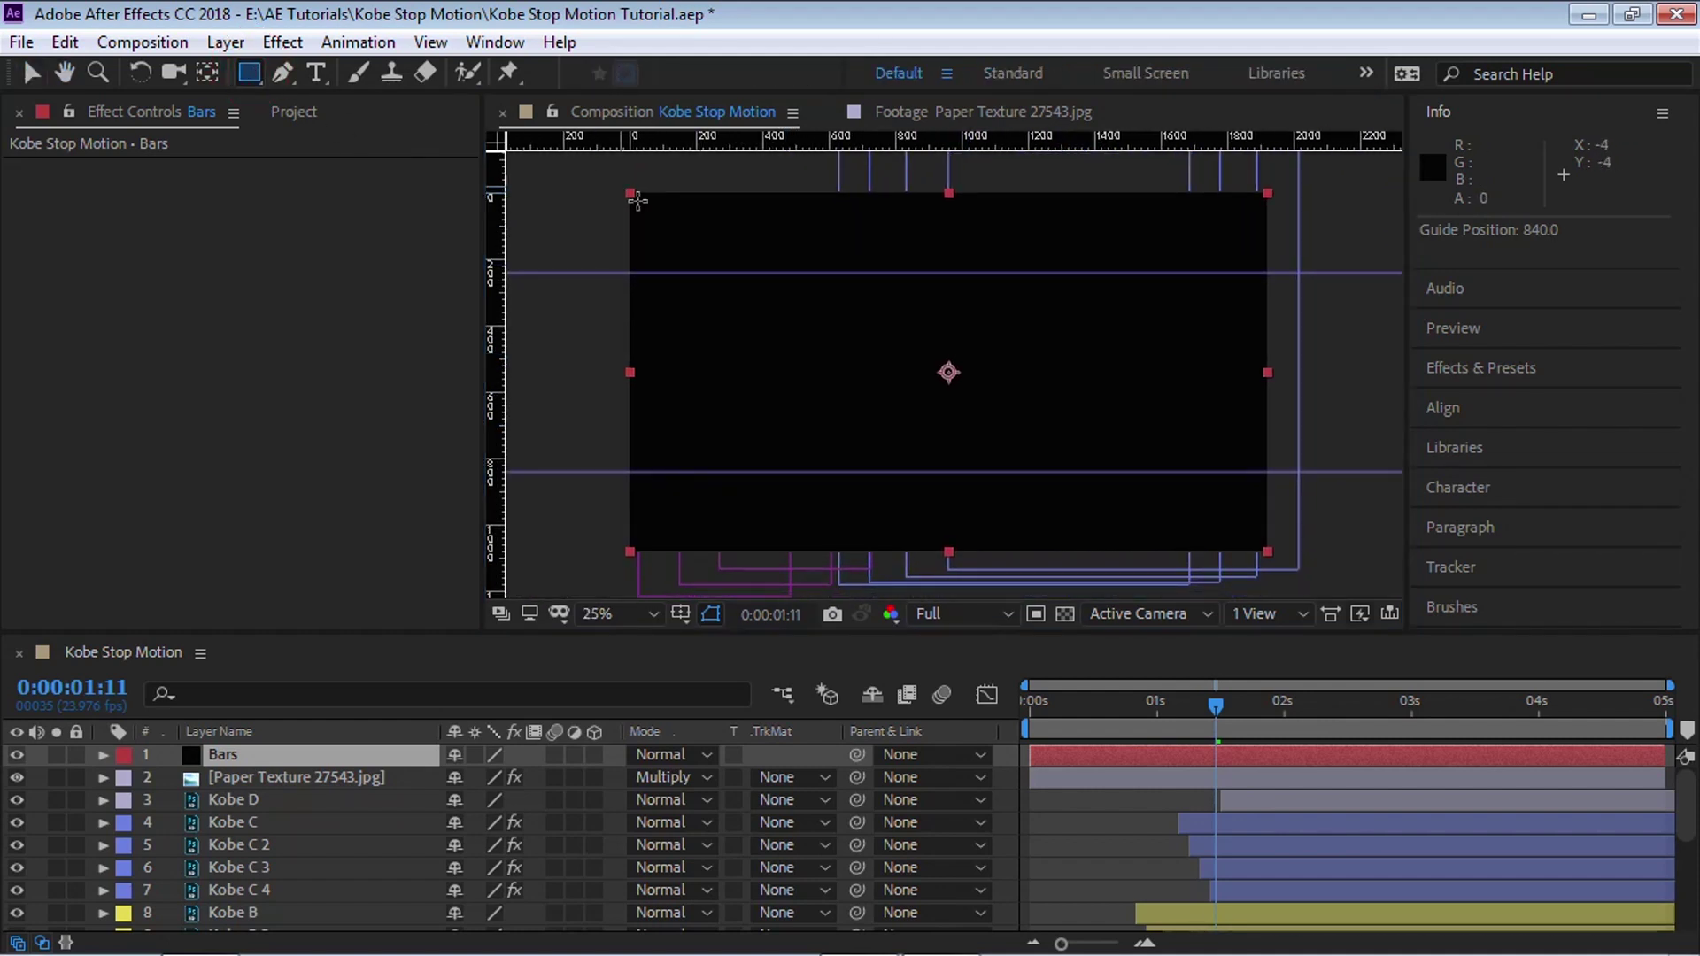
{"action": "left_click_drag", "start_coordinate": [583, 168], "coordinate": [1291, 271]}
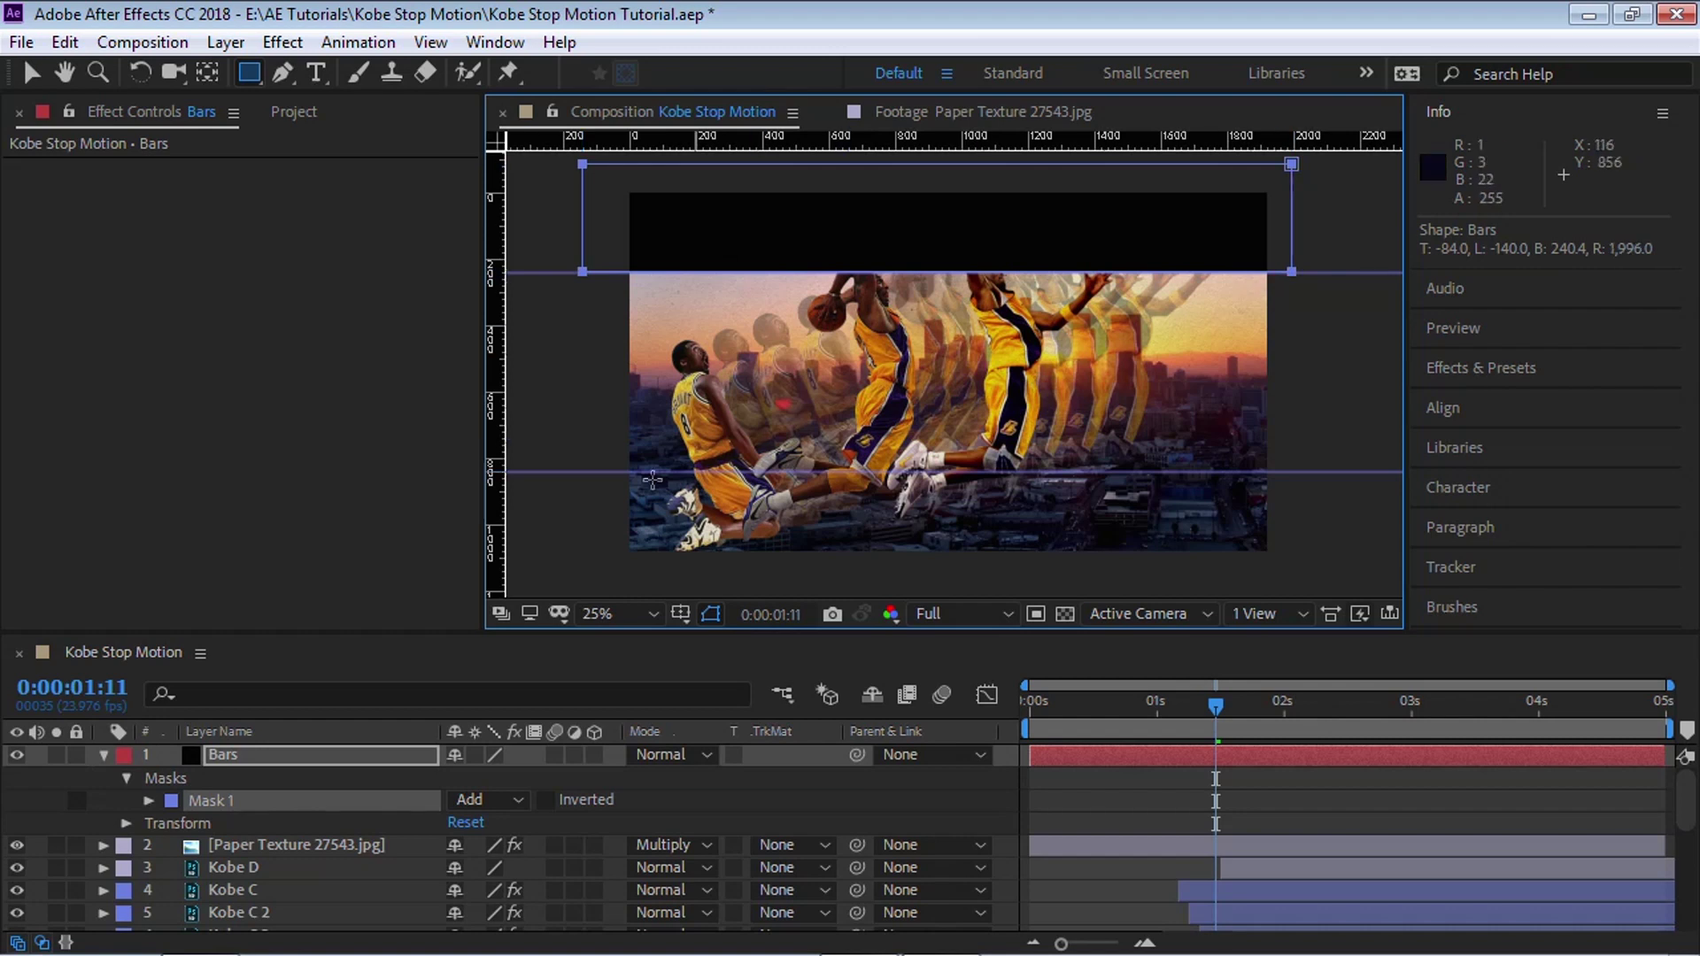
{"action": "left_click_drag", "start_coordinate": [580, 471], "coordinate": [1305, 580]}
- Set Mask Path keyframes for both masks of the Bars layer at 0:00:00:12
{"action": "left_click_drag", "start_coordinate": [1667, 687], "coordinate": [1149, 735]}
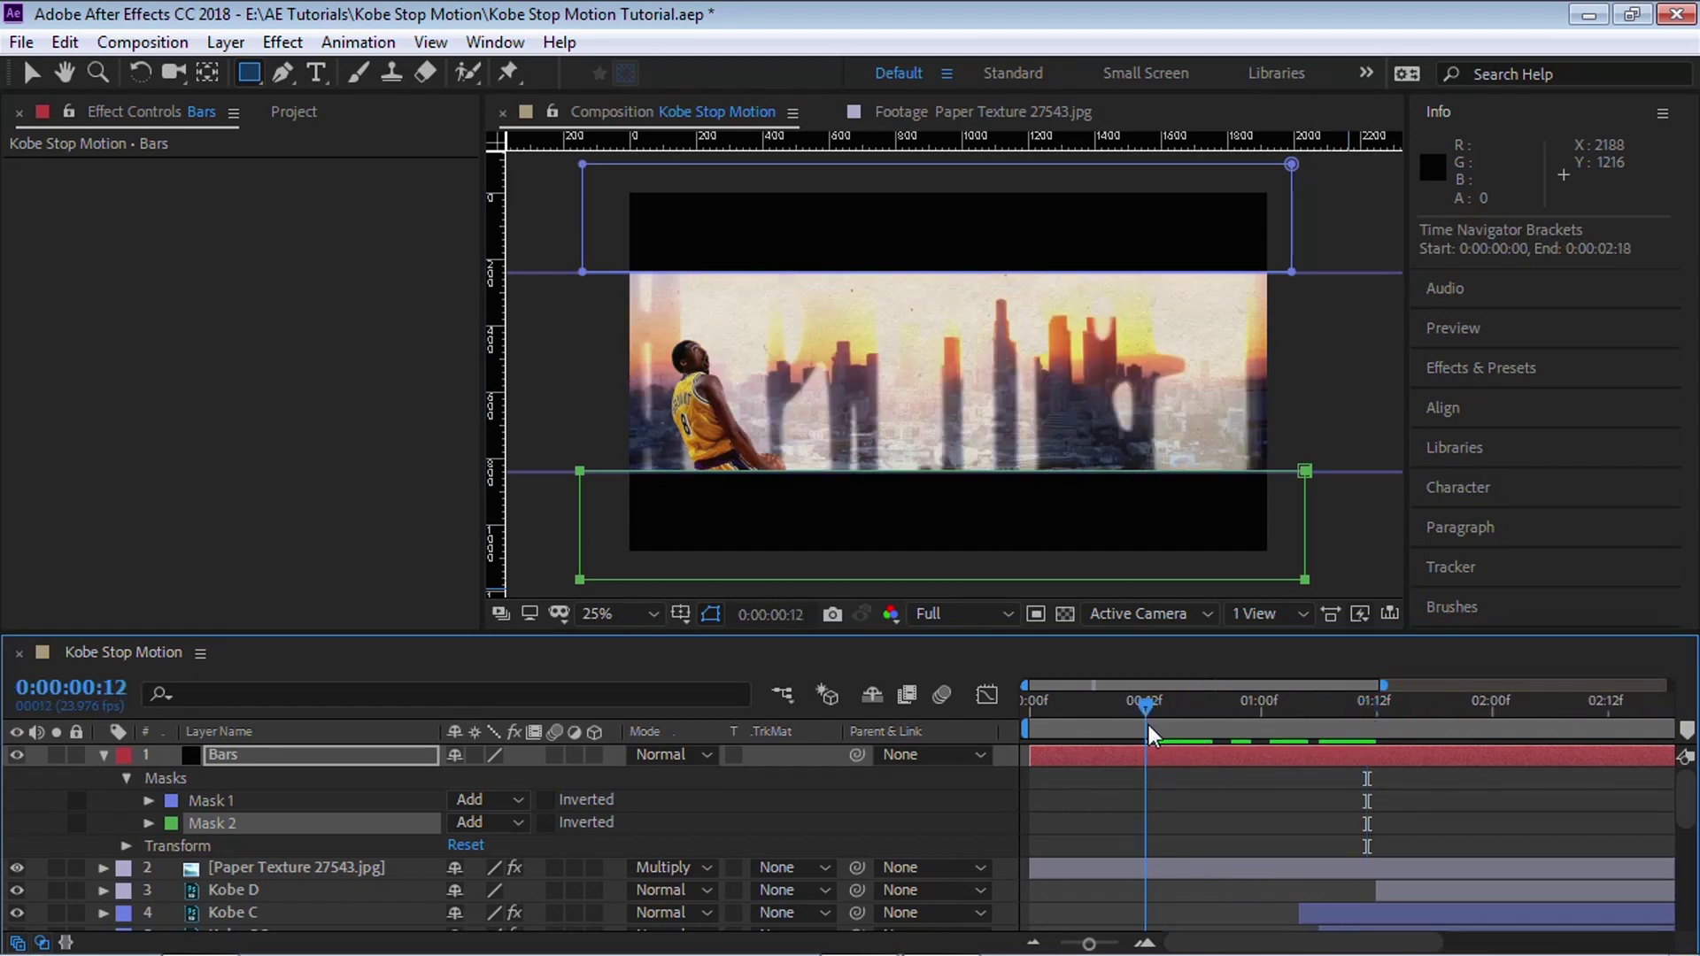
{"action": "left_click", "coordinate": [216, 801]}
{"action": "left_click", "coordinate": [220, 821], "text": "shift"}
{"action": "key", "text": "m"}
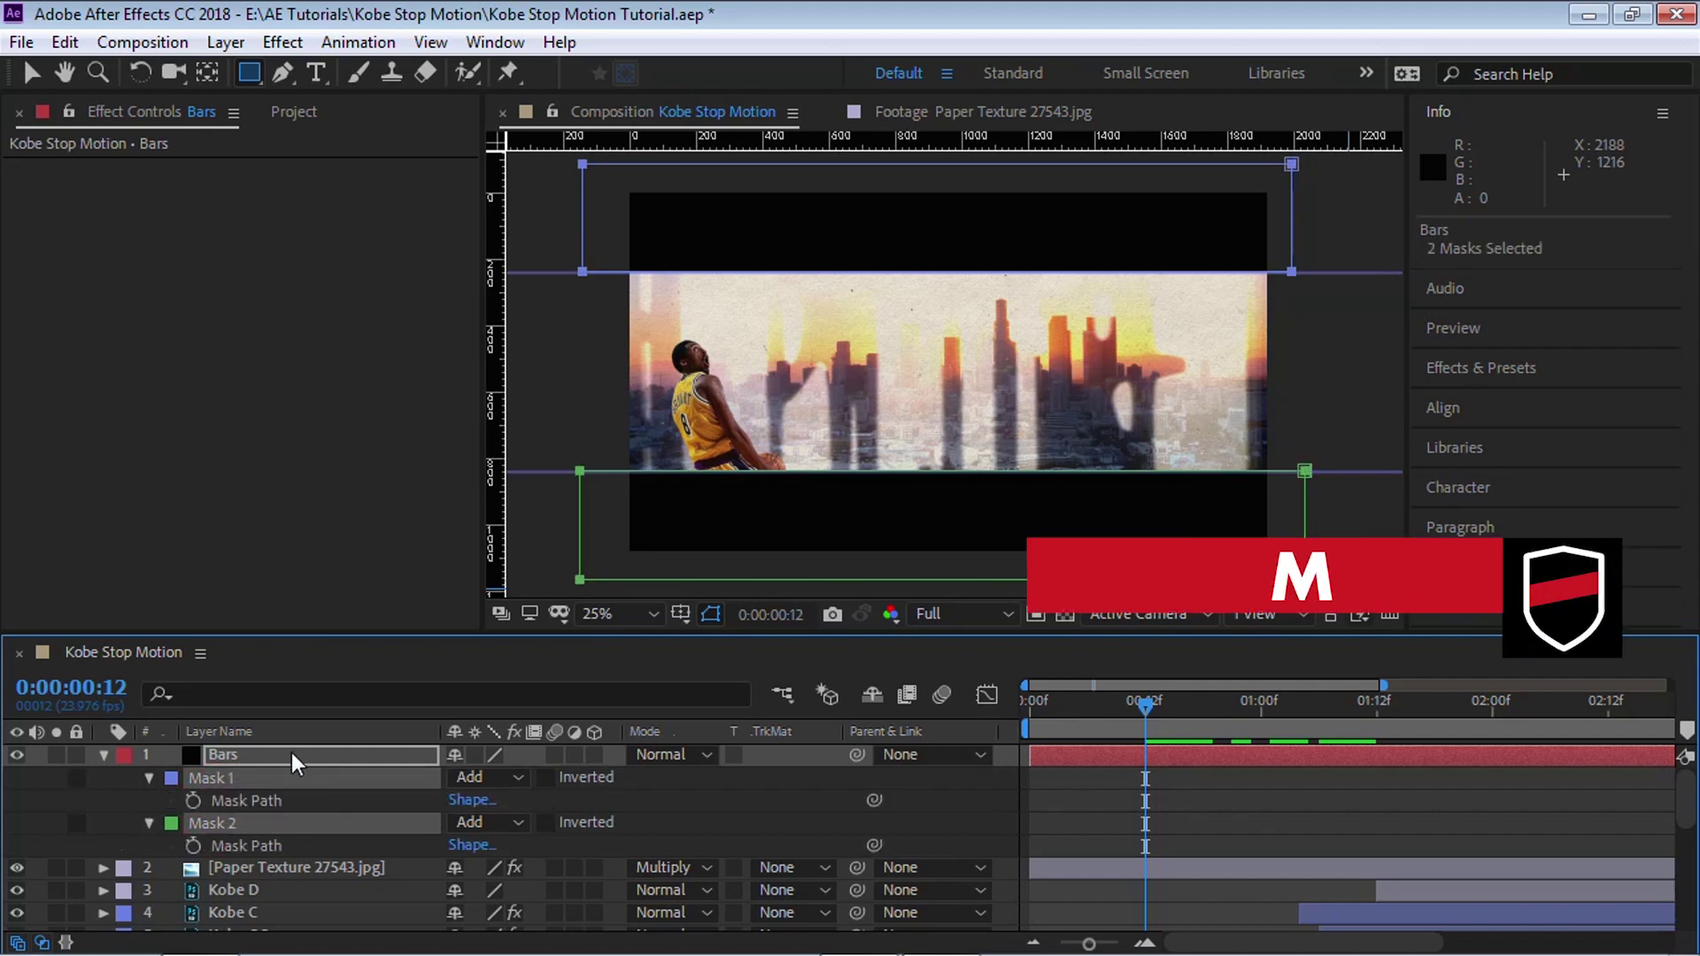
{"action": "left_click", "coordinate": [193, 800]}
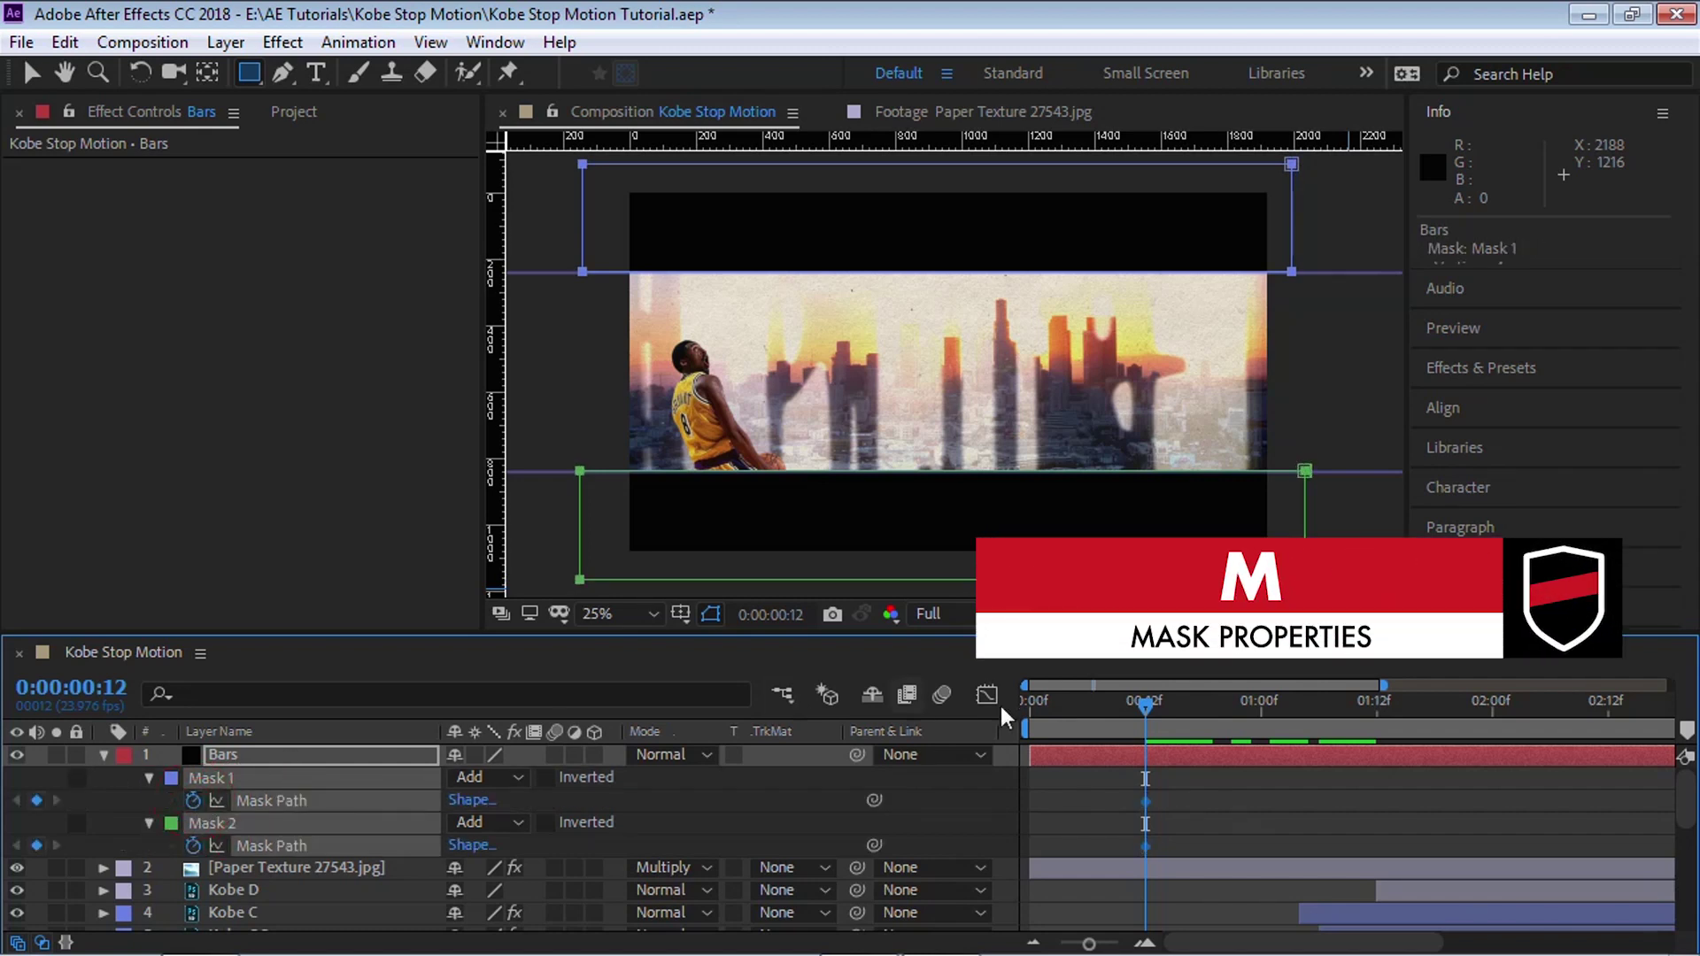
- Add Mask Path keyframes for both Bars masks at 0:00:00:00 and move the upper mask about 292 pixels up, out of frame
{"action": "left_click_drag", "start_coordinate": [1149, 715], "coordinate": [978, 729]}
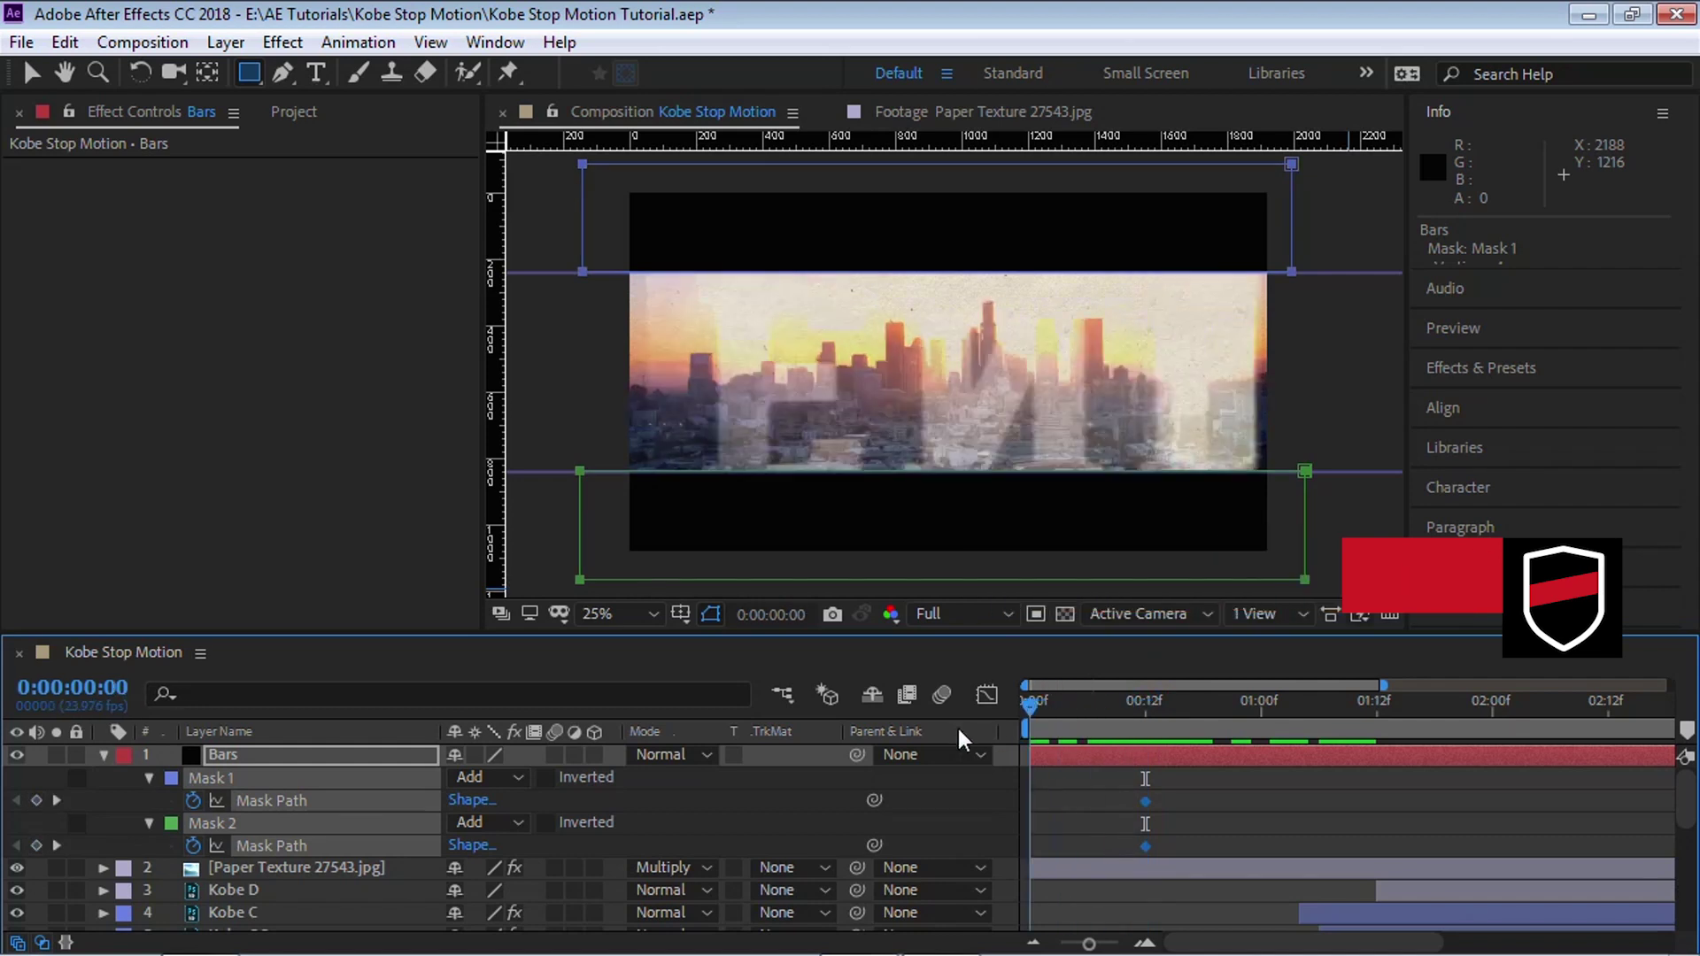
{"action": "left_click", "coordinate": [37, 800]}
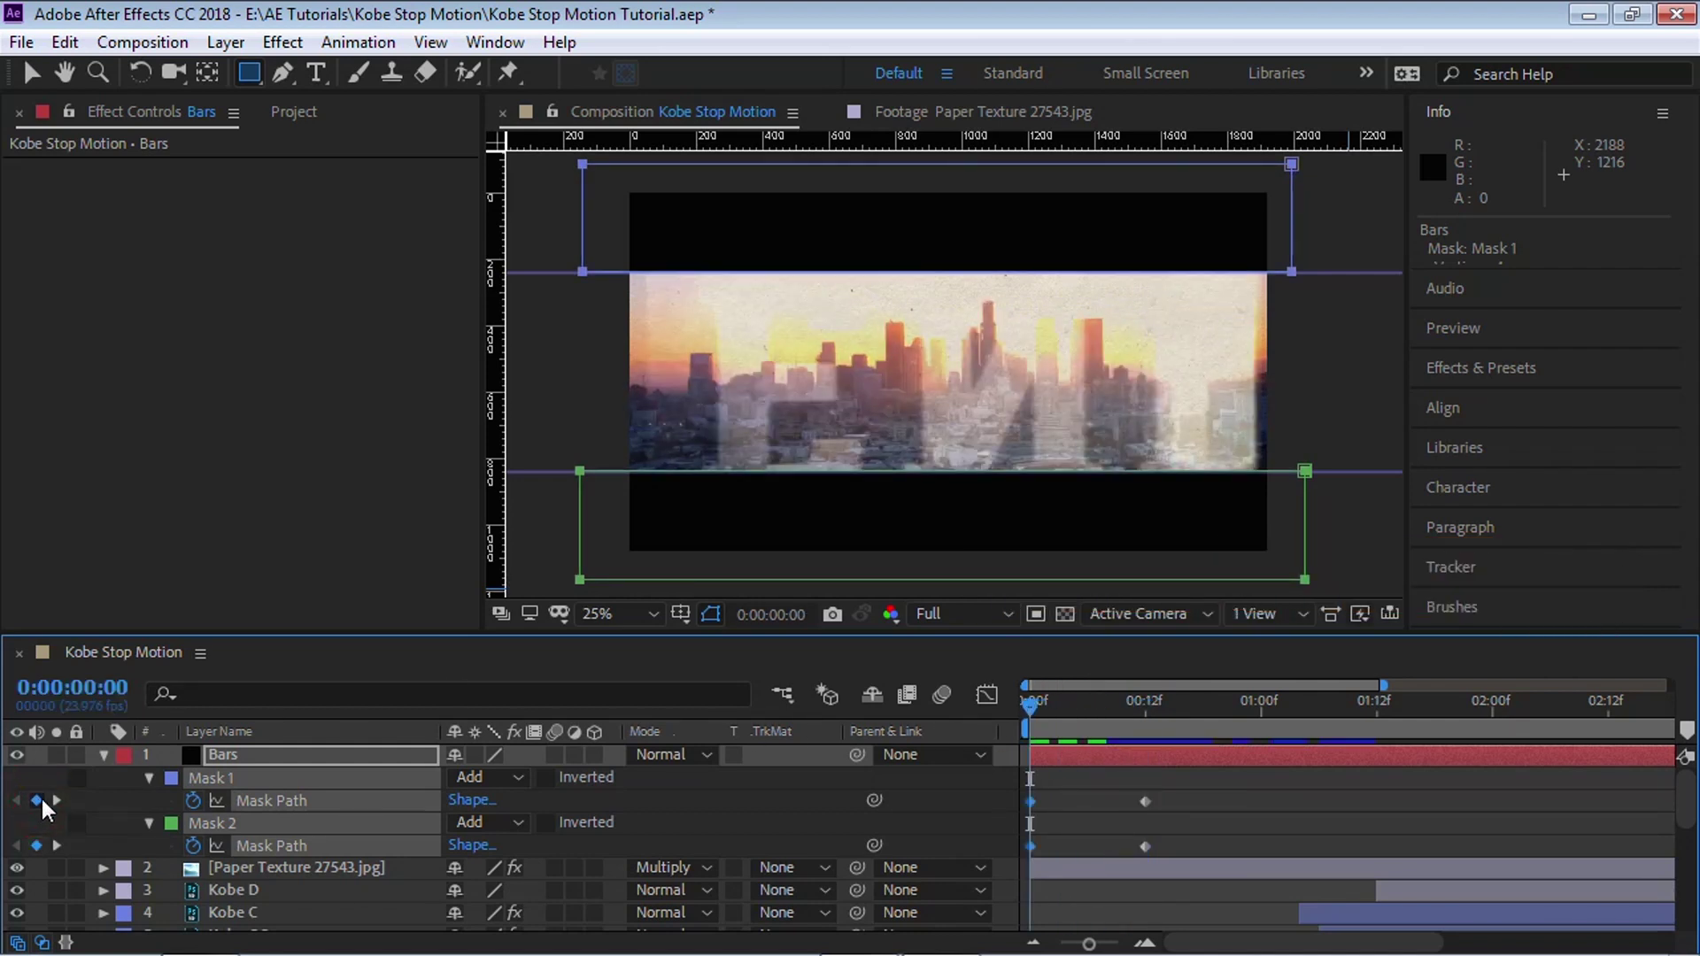
{"action": "left_click_drag", "start_coordinate": [1059, 799], "coordinate": [1027, 810]}
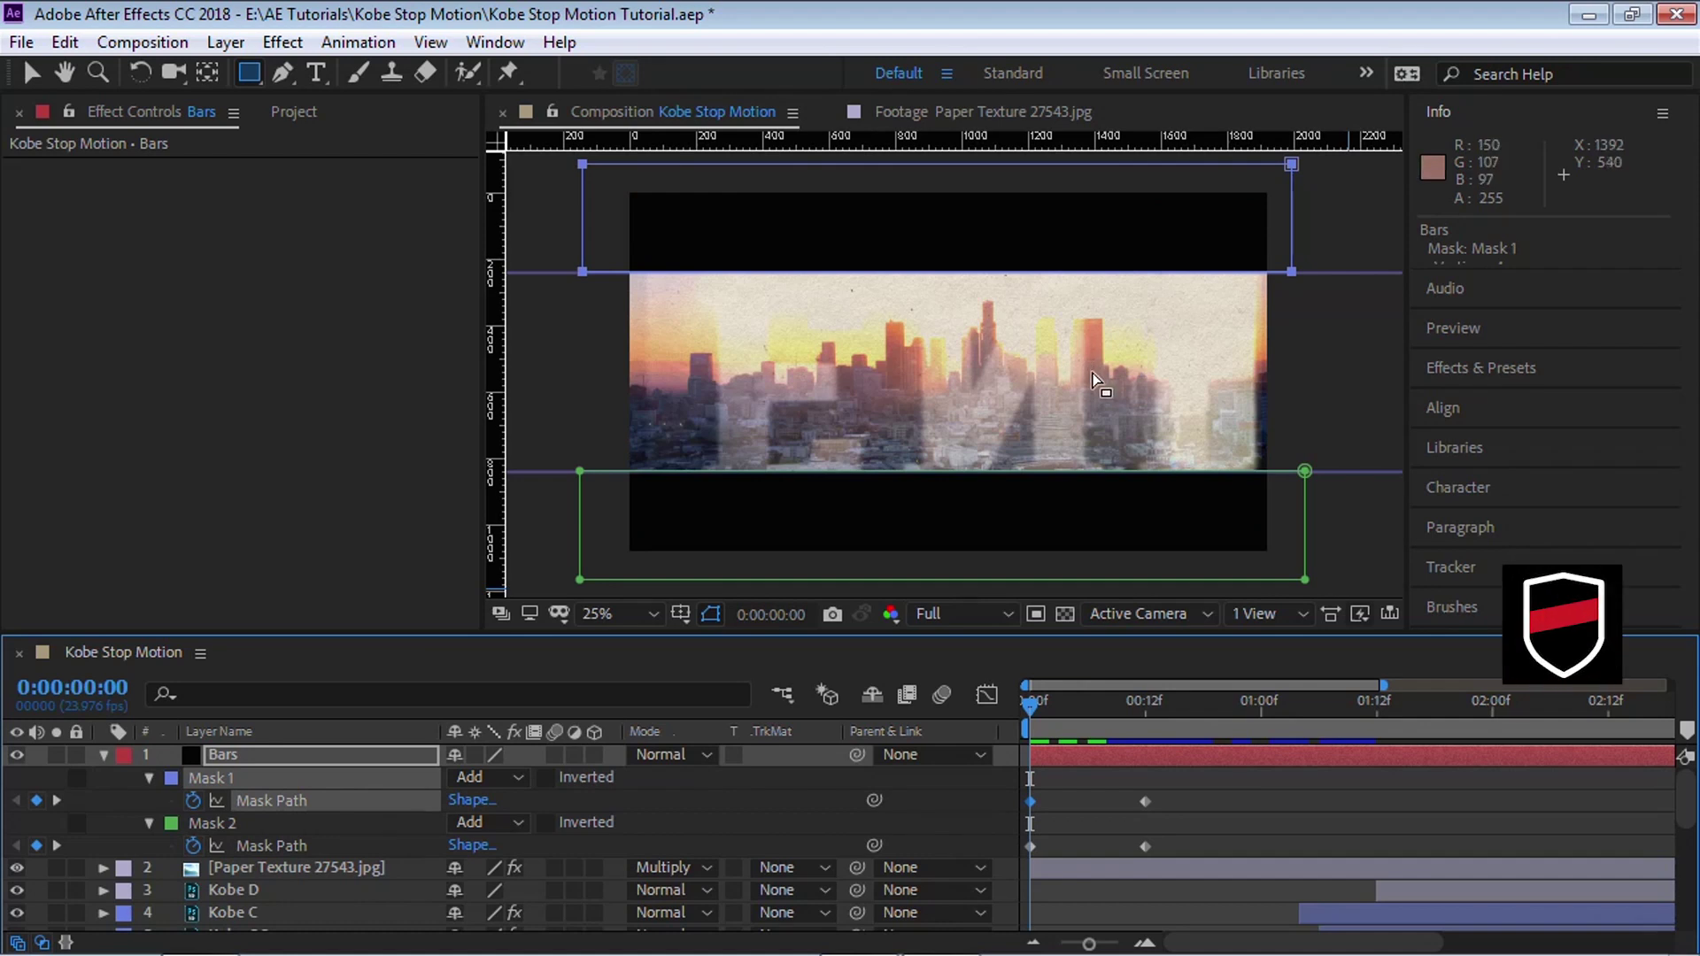
{"action": "key", "text": "ctrl+t"}
{"action": "left_click_drag", "start_coordinate": [1106, 251], "coordinate": [1104, 164]}
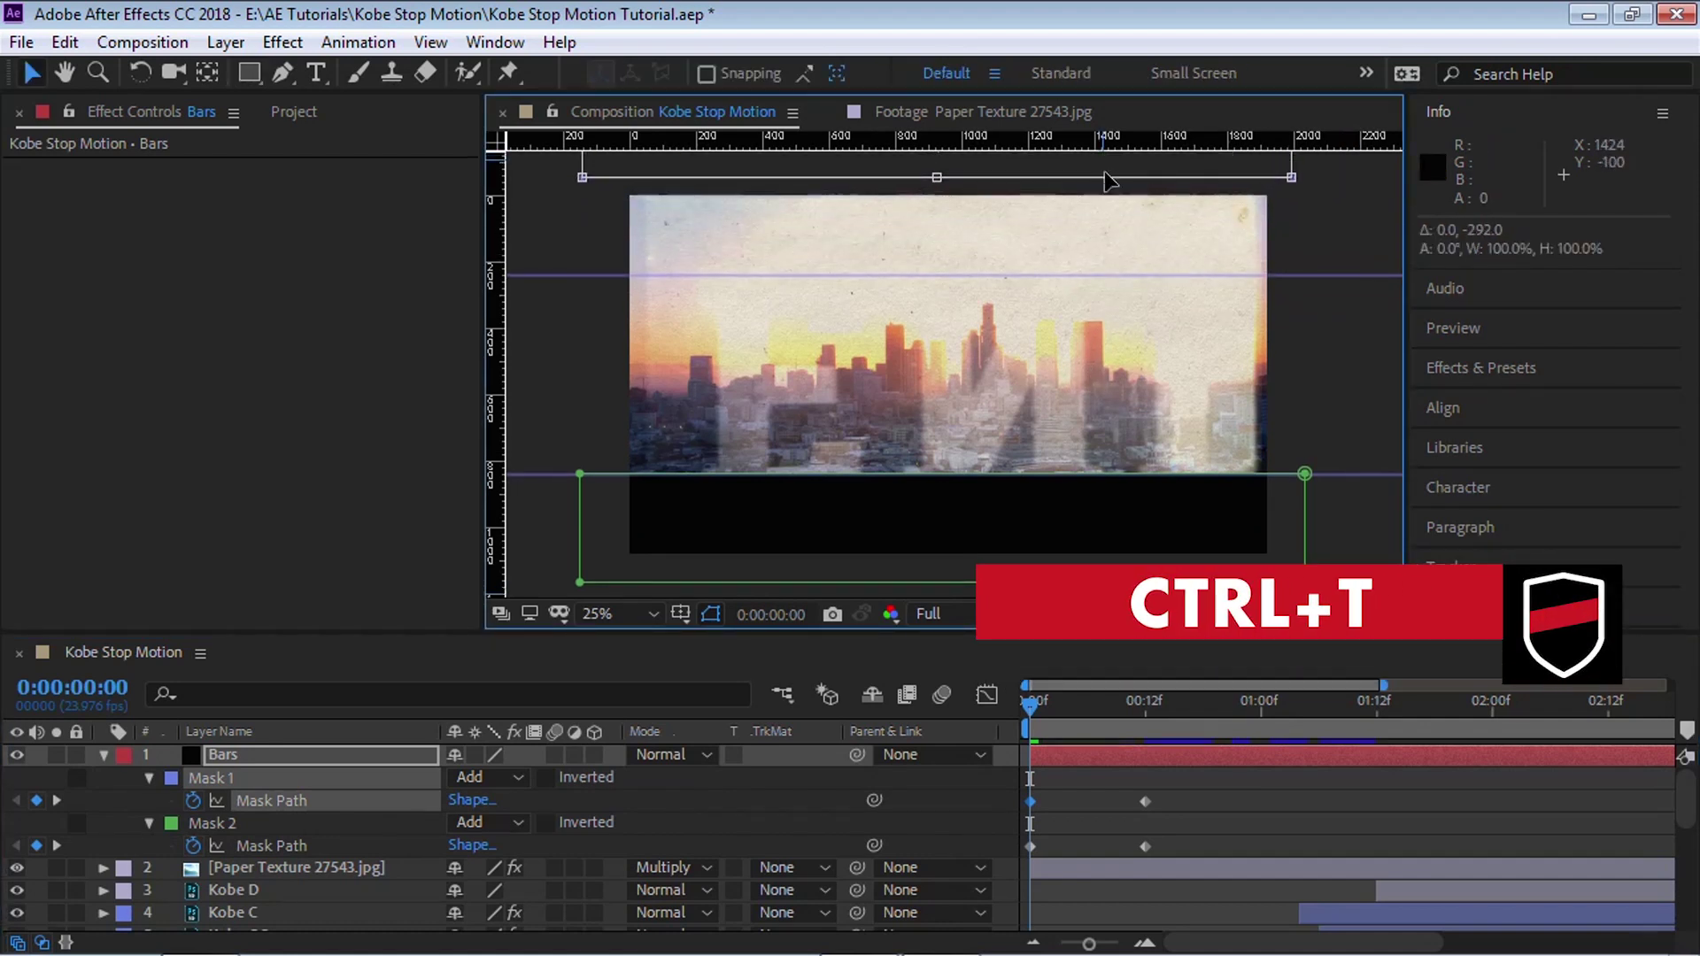
- Move the lower mask of the Bars layer about 288 pixels down, out of frame, at 0:00:00:00
{"action": "left_click", "coordinate": [1030, 846]}
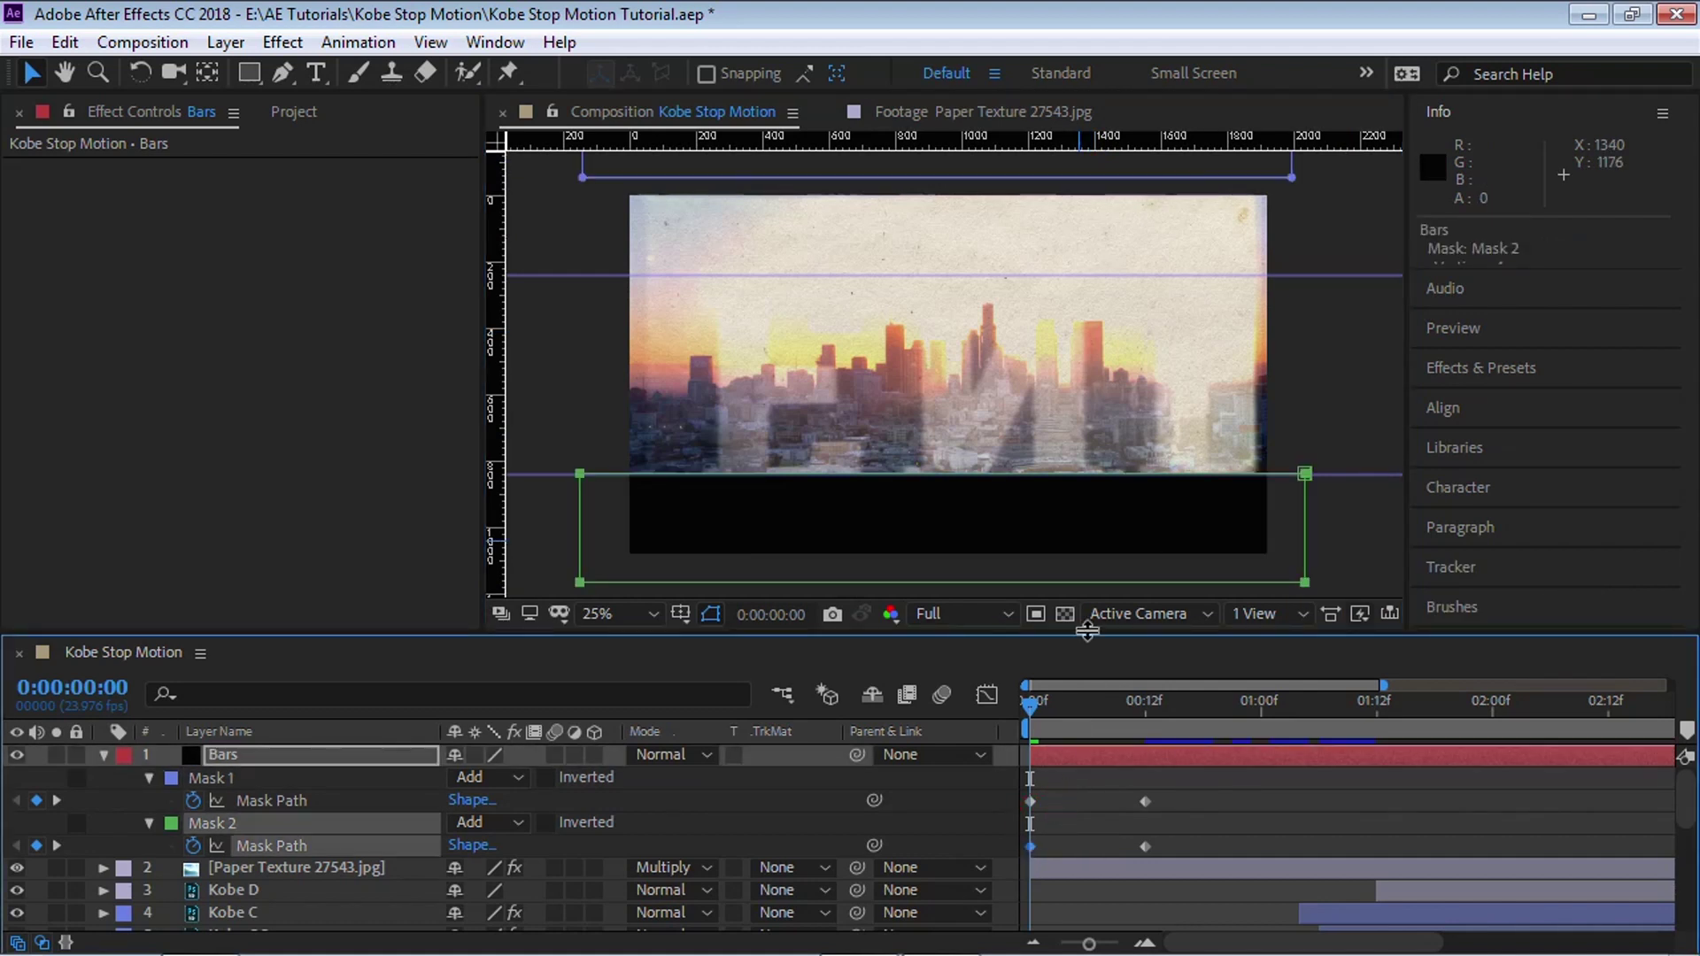
{"action": "key", "text": "ctrl+t"}
{"action": "left_click_drag", "start_coordinate": [1167, 512], "coordinate": [1167, 599]}
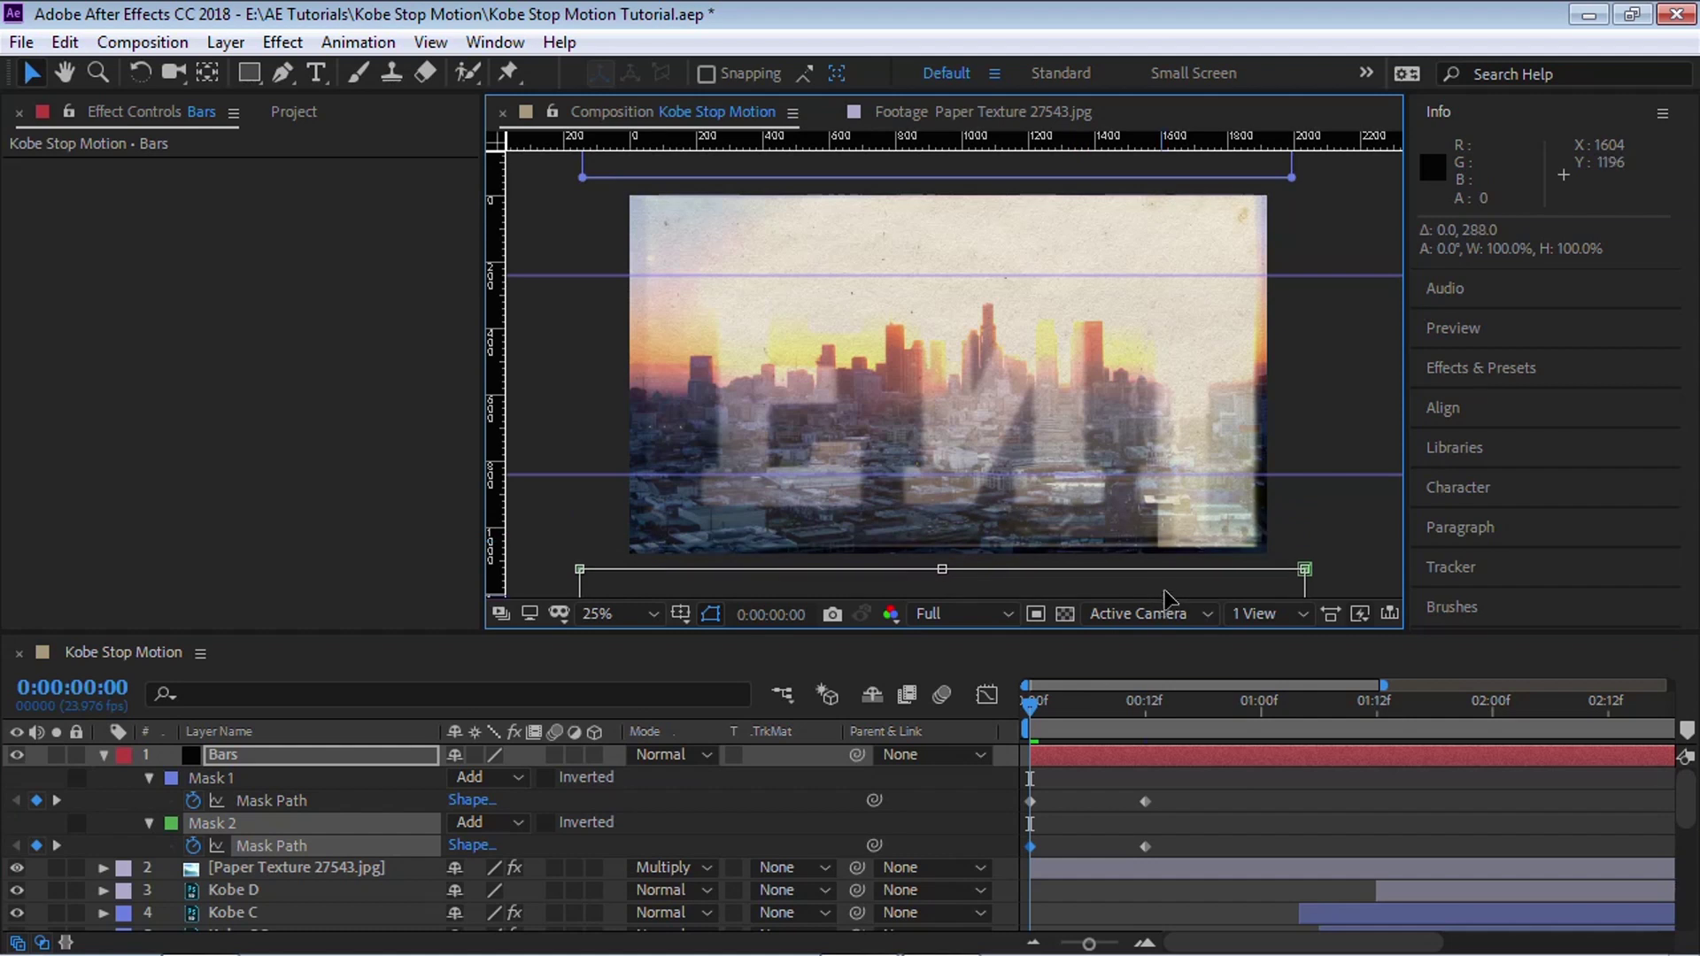
- Apply Easy Ease In to both Mask Path keyframes at 0:00:00:12 and preview the bars animation
{"action": "left_click", "coordinate": [1178, 791]}
{"action": "left_click_drag", "start_coordinate": [1154, 835], "coordinate": [1141, 870]}
{"action": "key", "text": "shift+F9"}
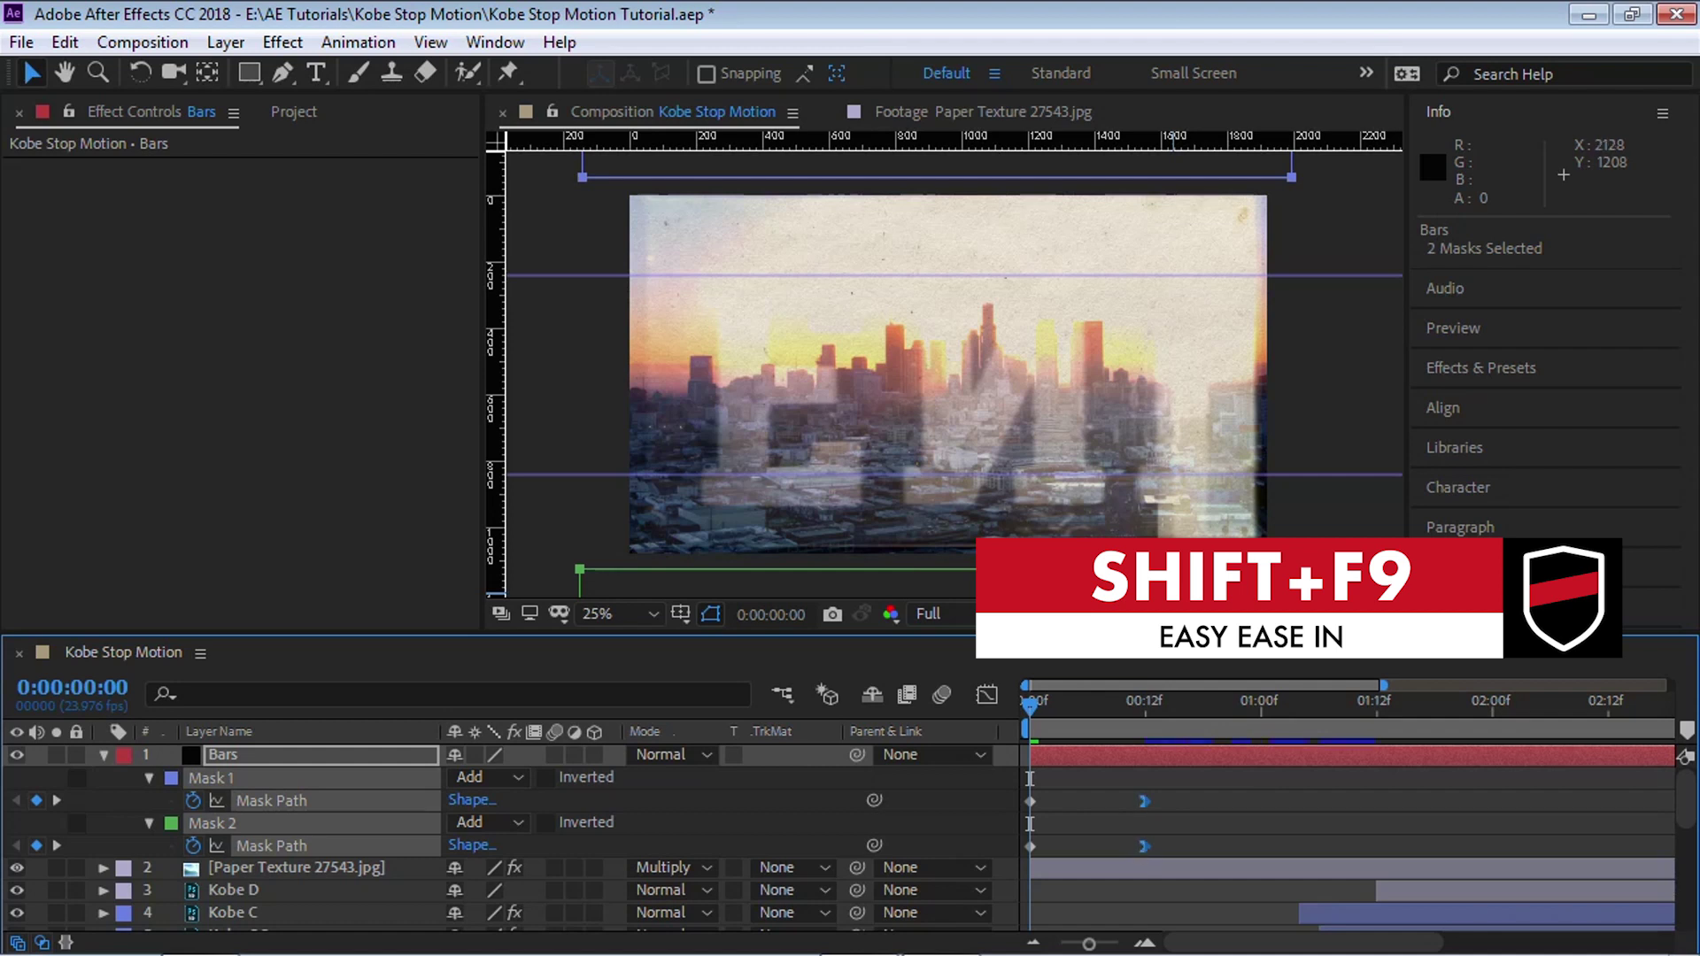
{"action": "key", "text": "space"}
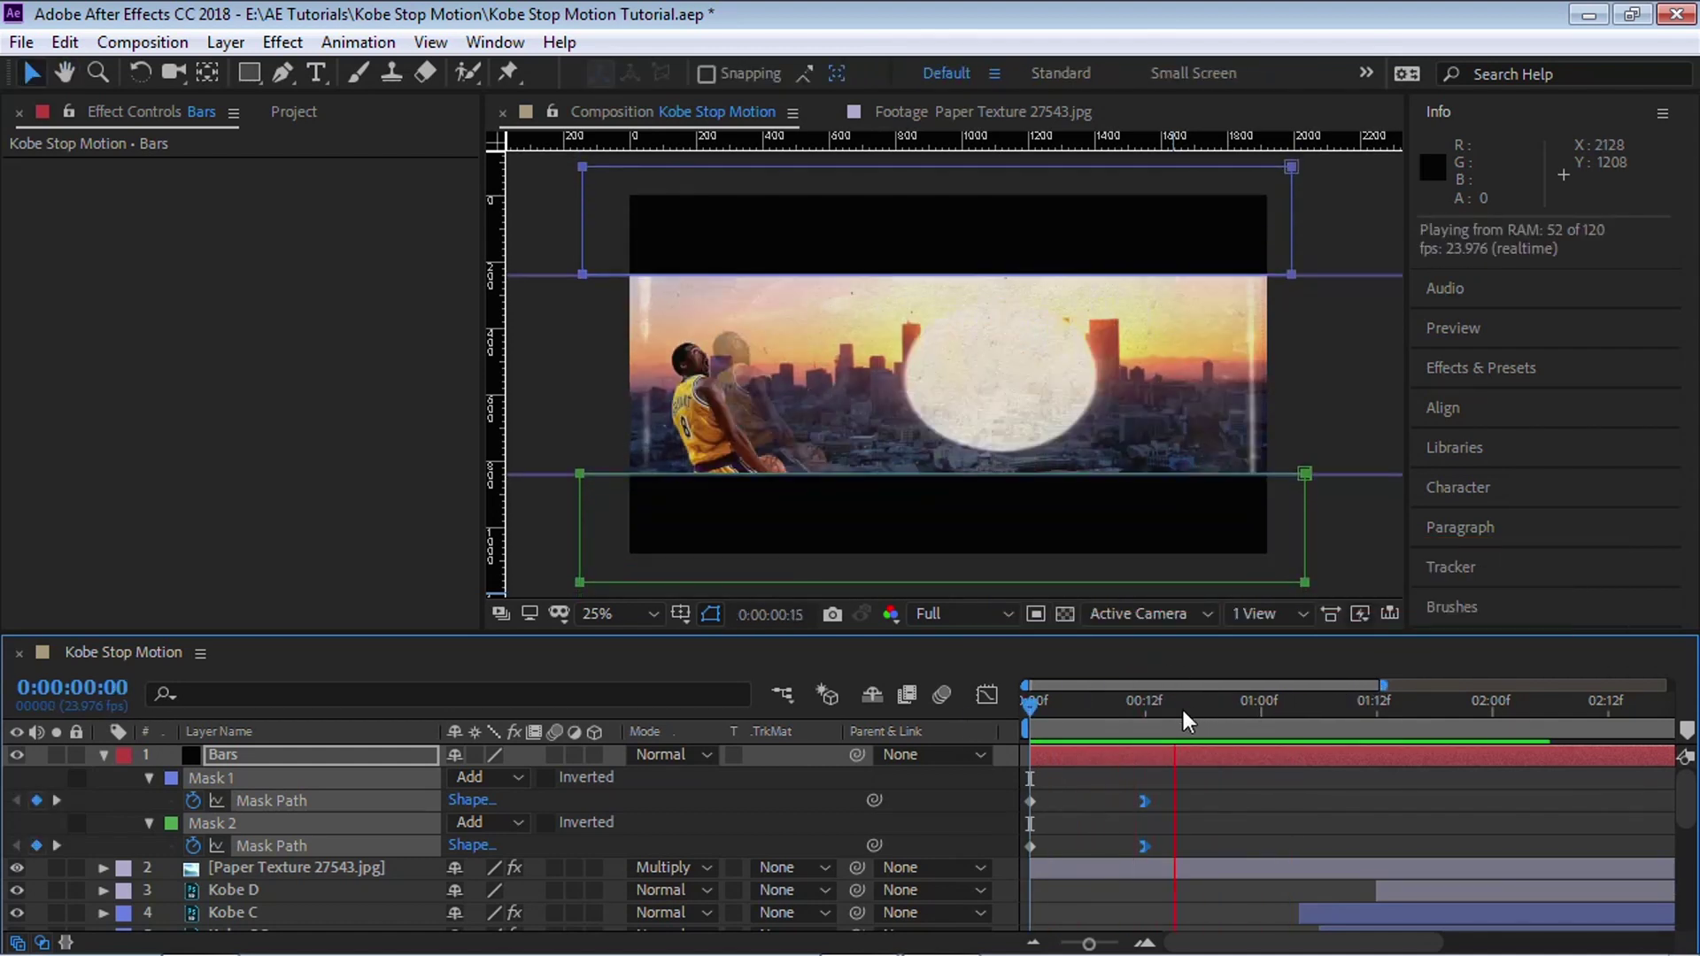
- Shift the Bars layer in time so that it starts at 0:00:00:12
{"action": "left_click", "coordinate": [1146, 706]}
{"action": "left_click", "coordinate": [216, 754]}
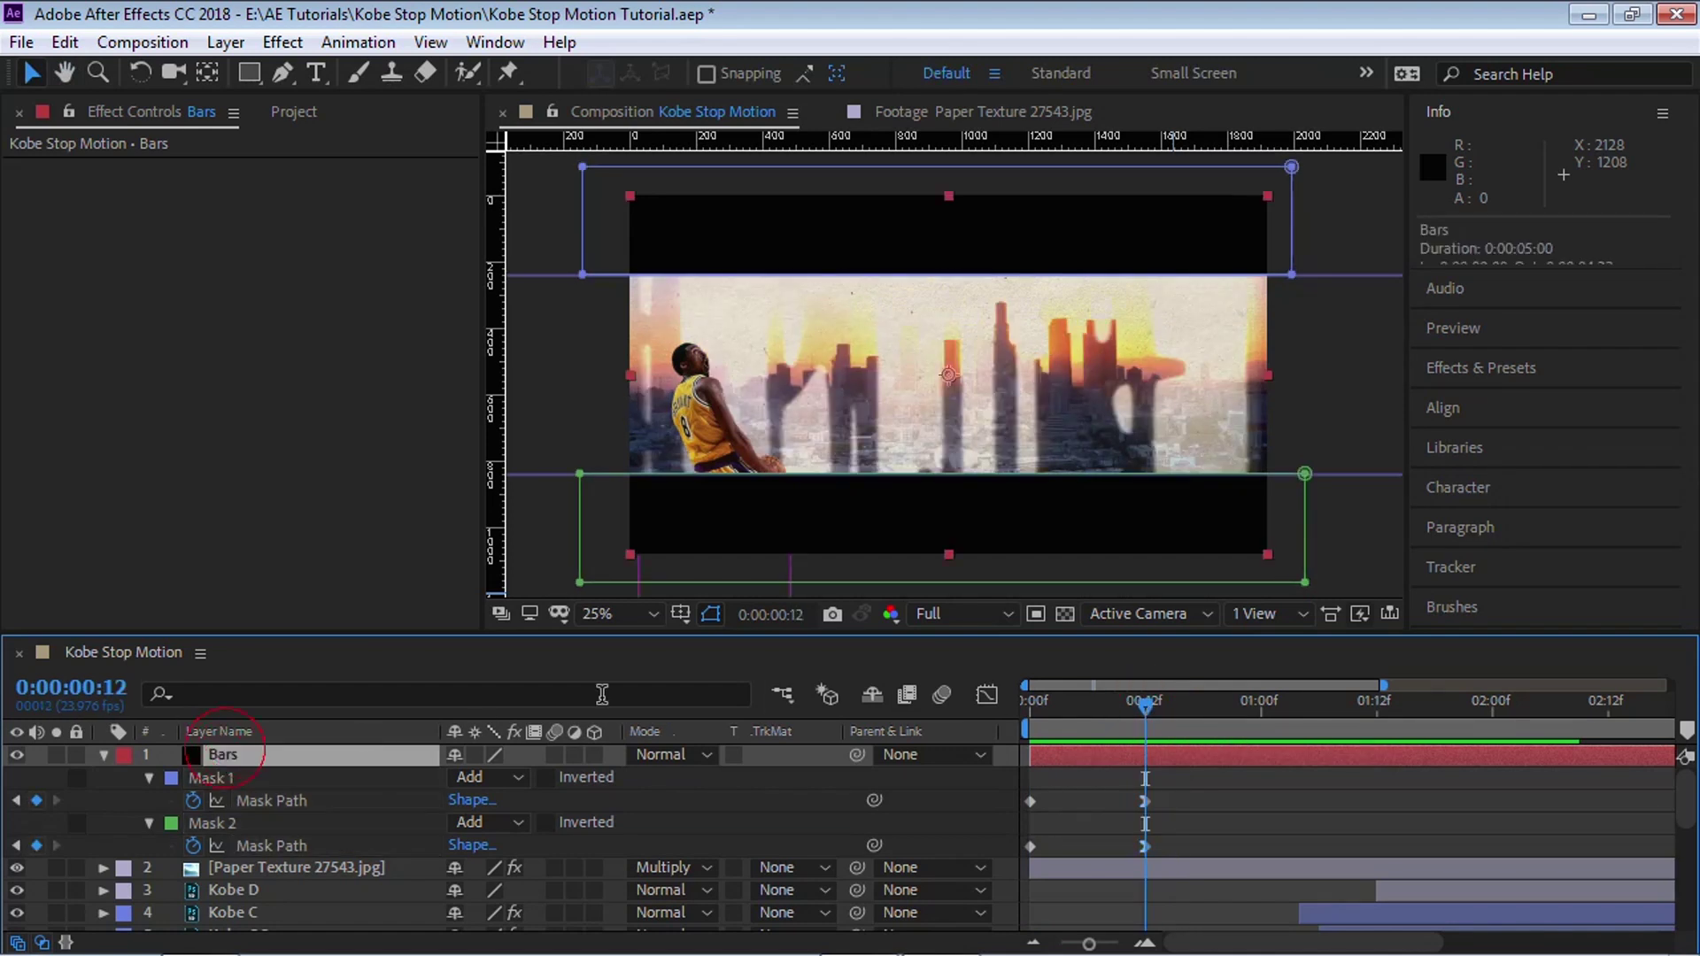
{"action": "left_click_drag", "start_coordinate": [1065, 763], "coordinate": [1175, 759]}
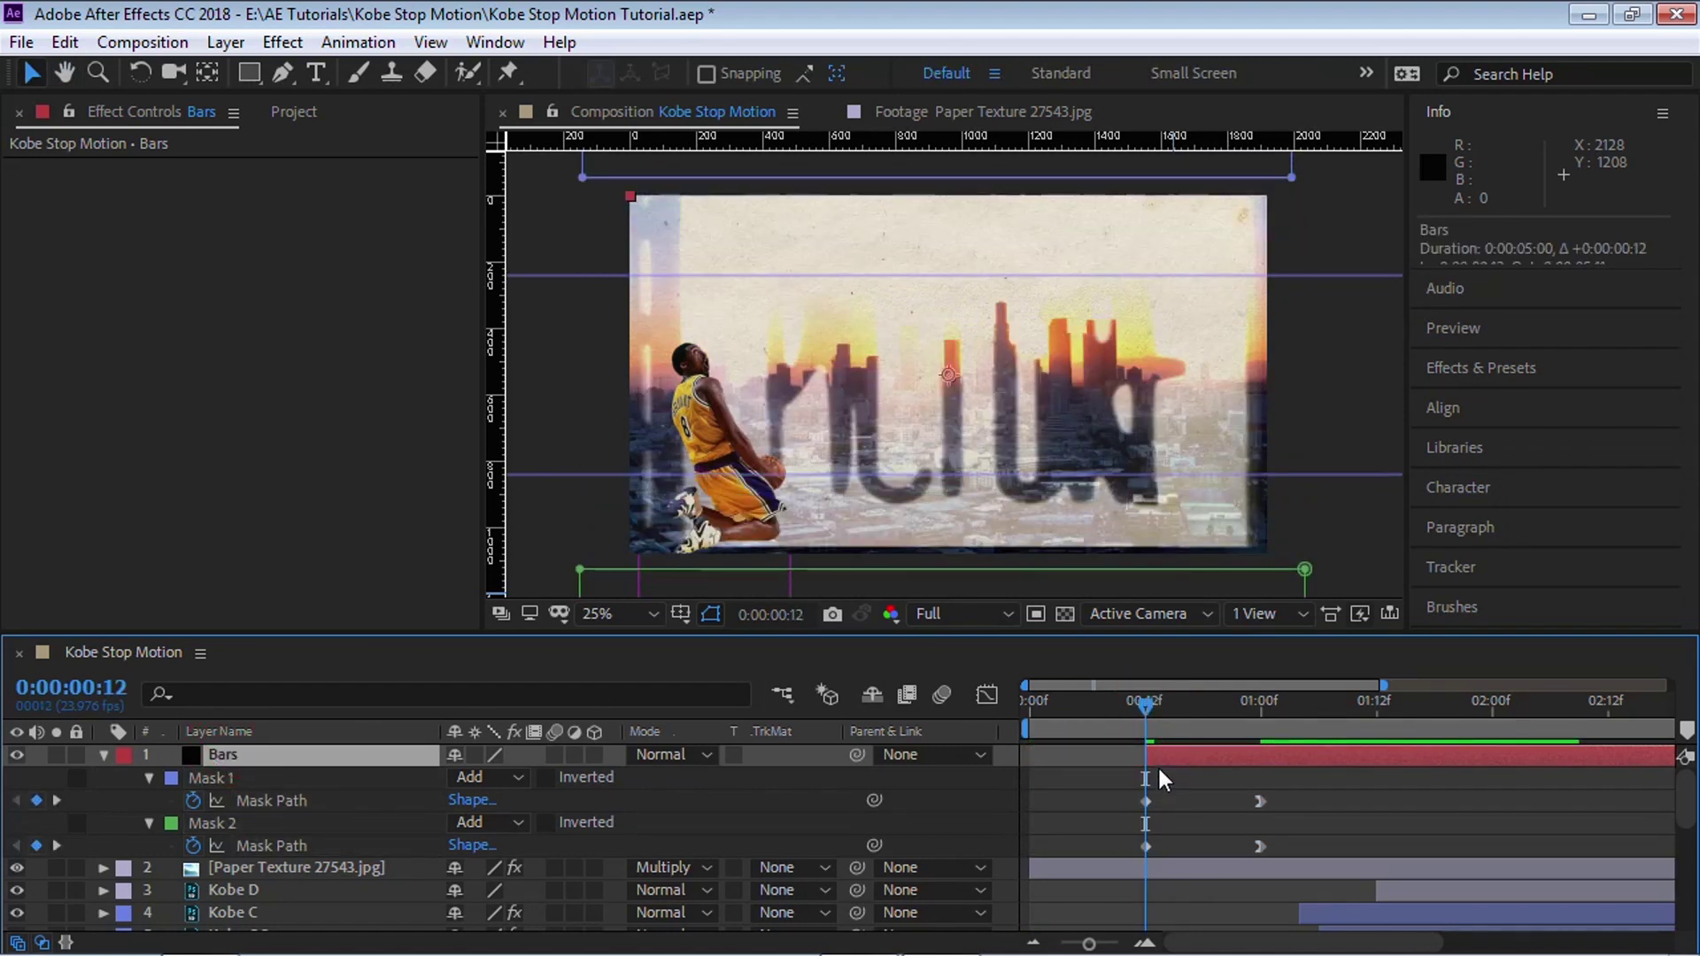
- Move the Bars layer down the layer stack to just below Kobe A 4 and above Ender.avi
{"action": "key", "text": "grave"}
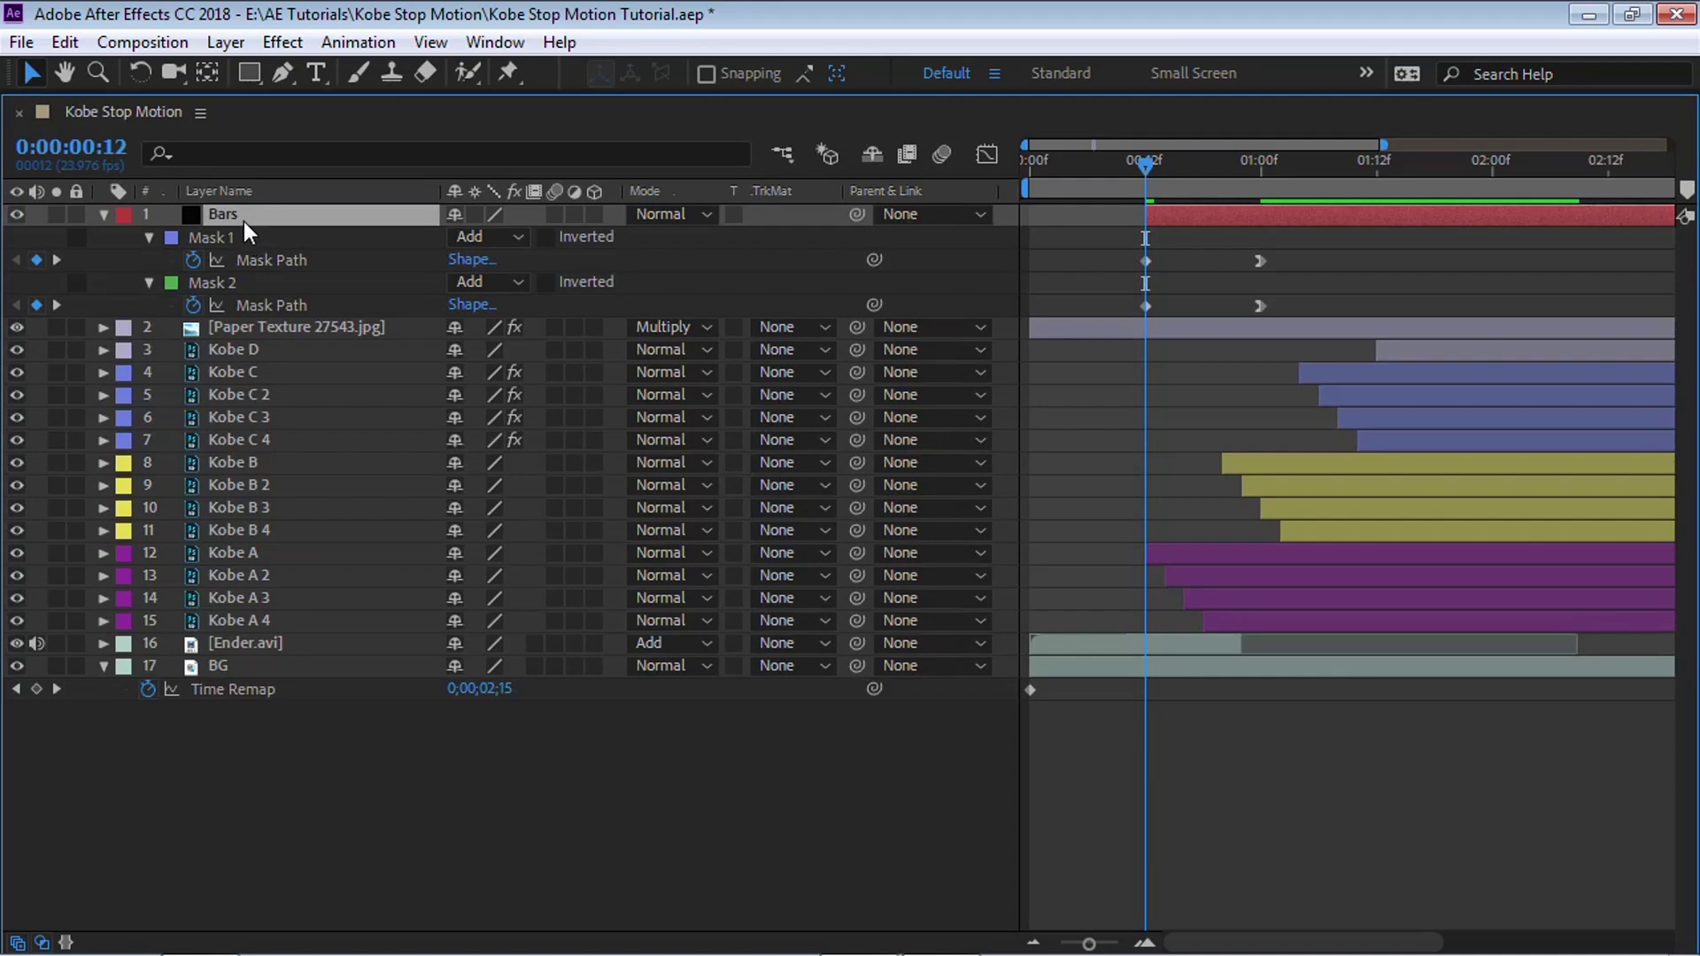
{"action": "left_click_drag", "start_coordinate": [248, 226], "coordinate": [326, 637]}
{"action": "key", "text": "grave"}
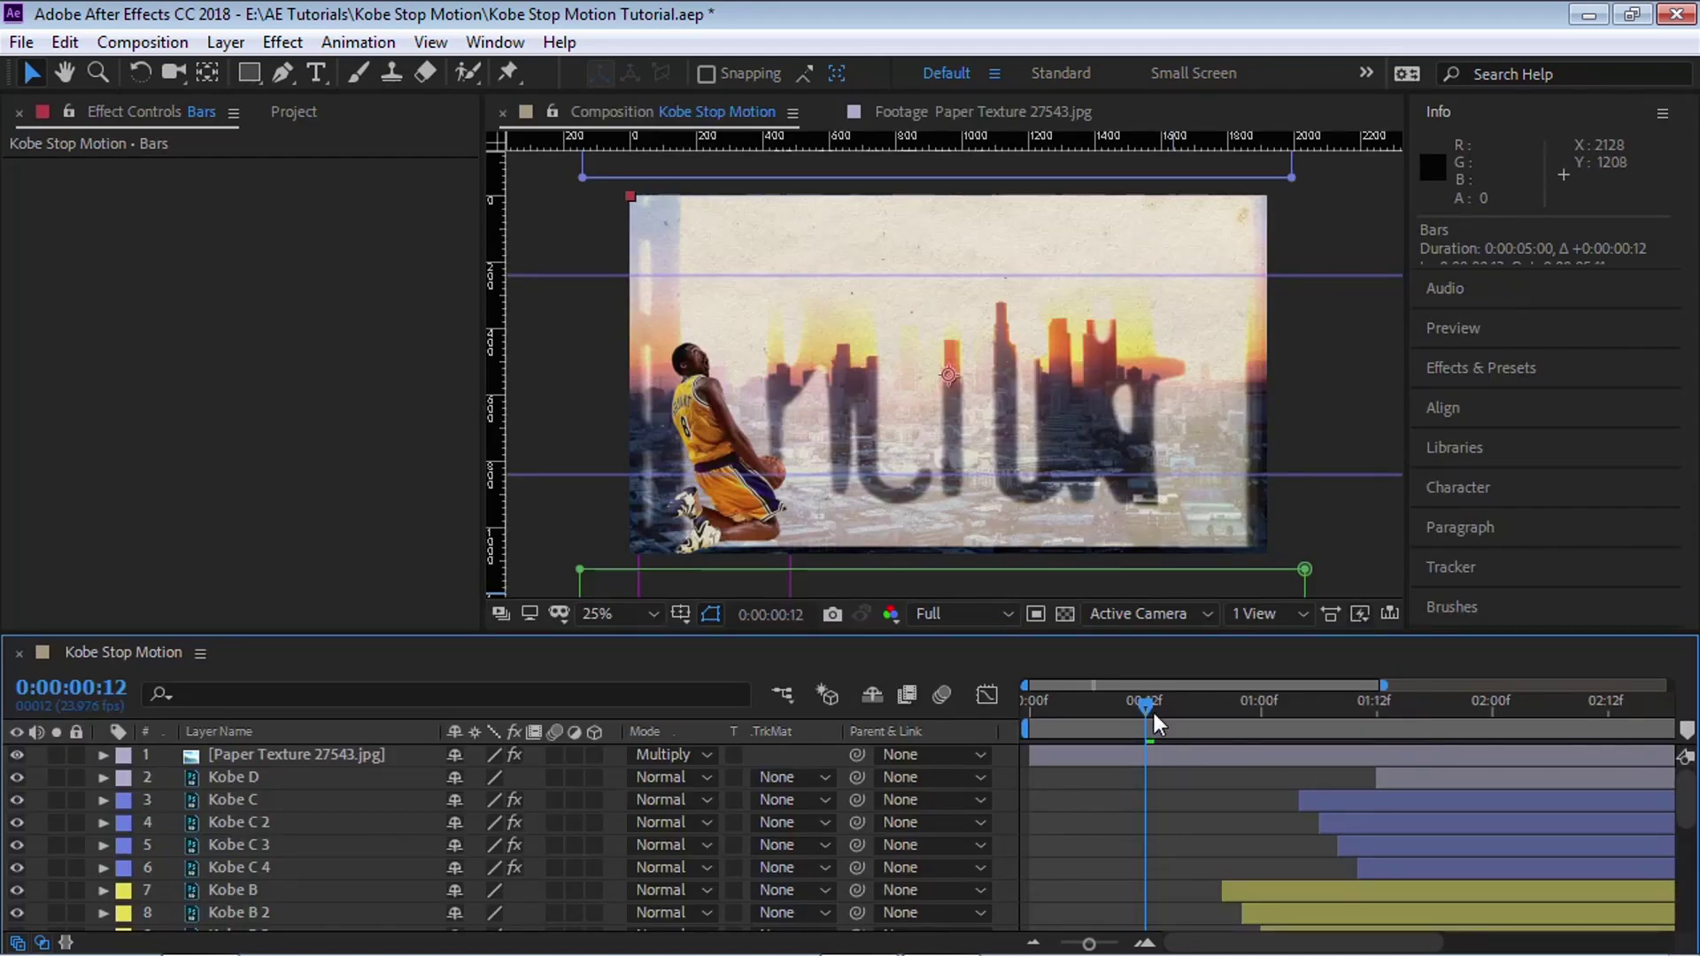
- Hide the guides and preview the animation from the first frame at a larger size
{"action": "left_click_drag", "start_coordinate": [1156, 721], "coordinate": [900, 723]}
{"action": "key", "text": "grave"}
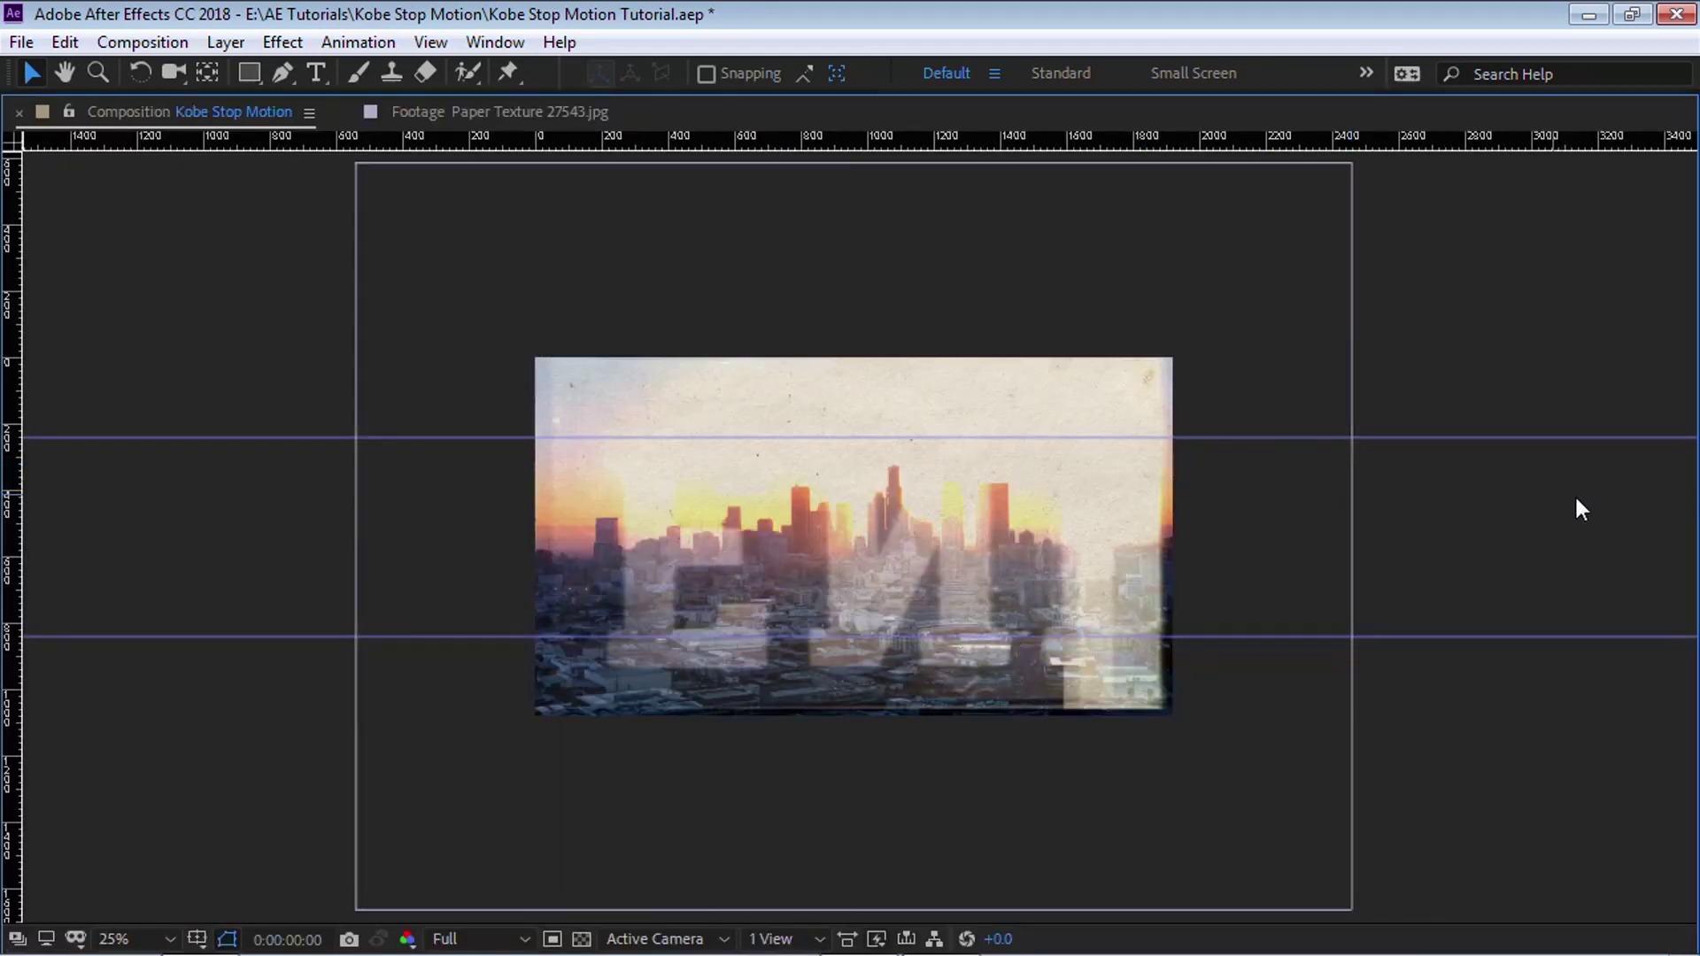
{"action": "key", "text": "ctrl+semicolon"}
{"action": "key", "text": "period"}
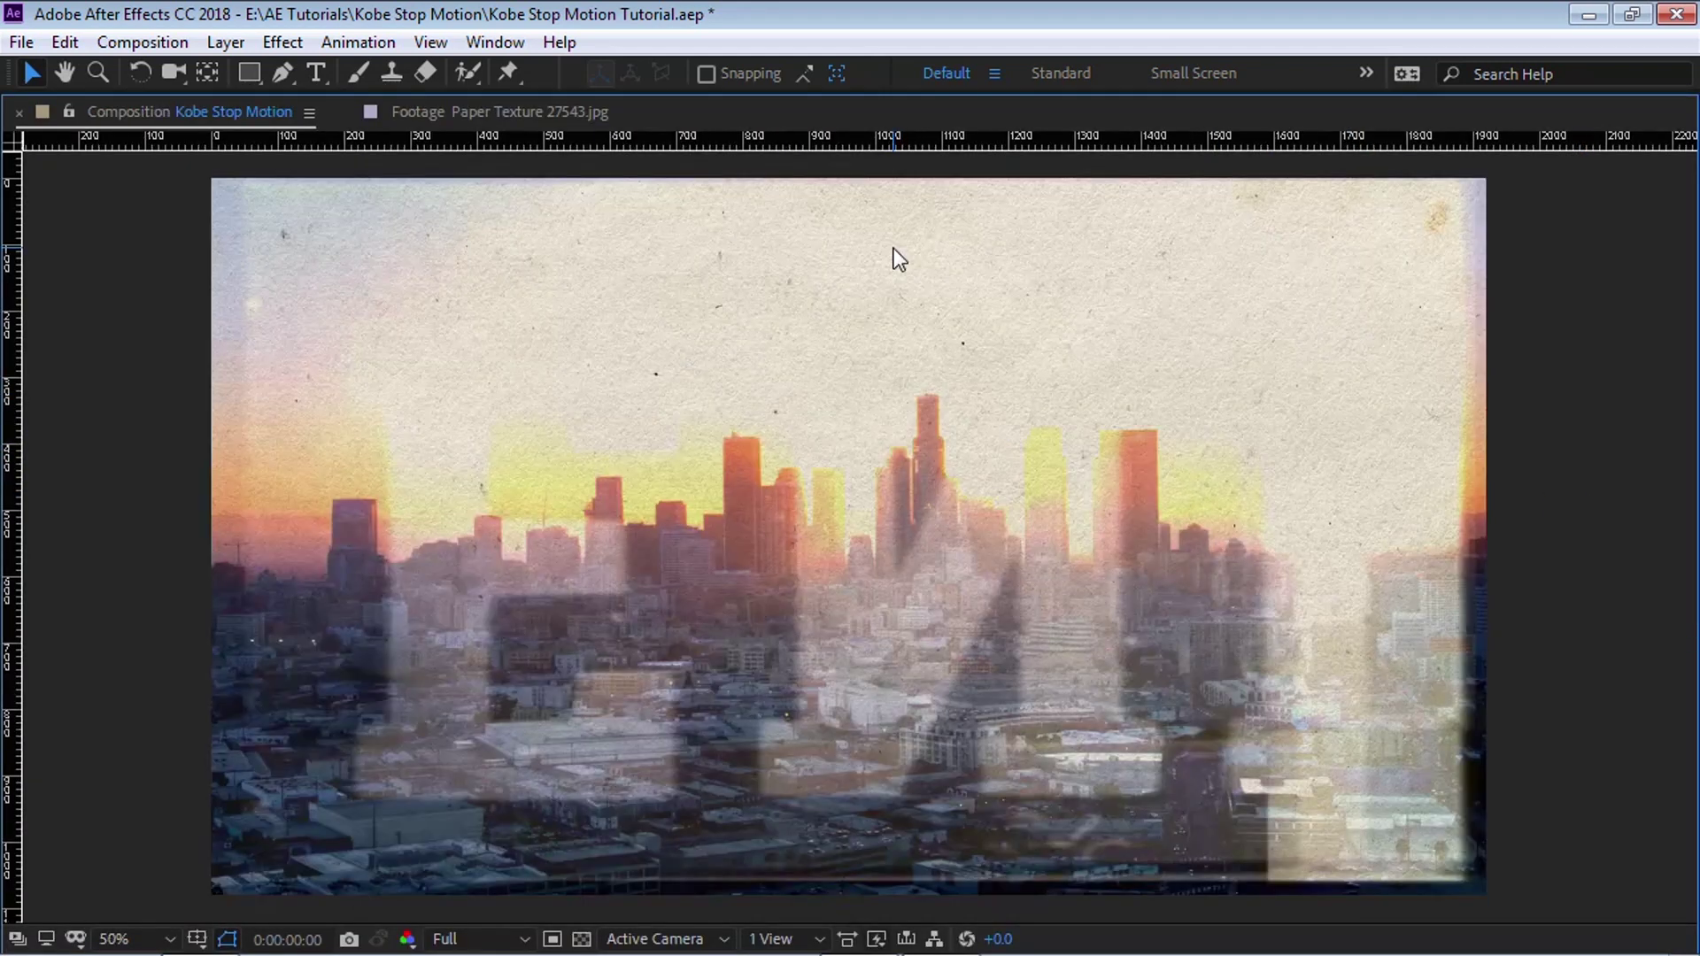
{"action": "key", "text": "space"}
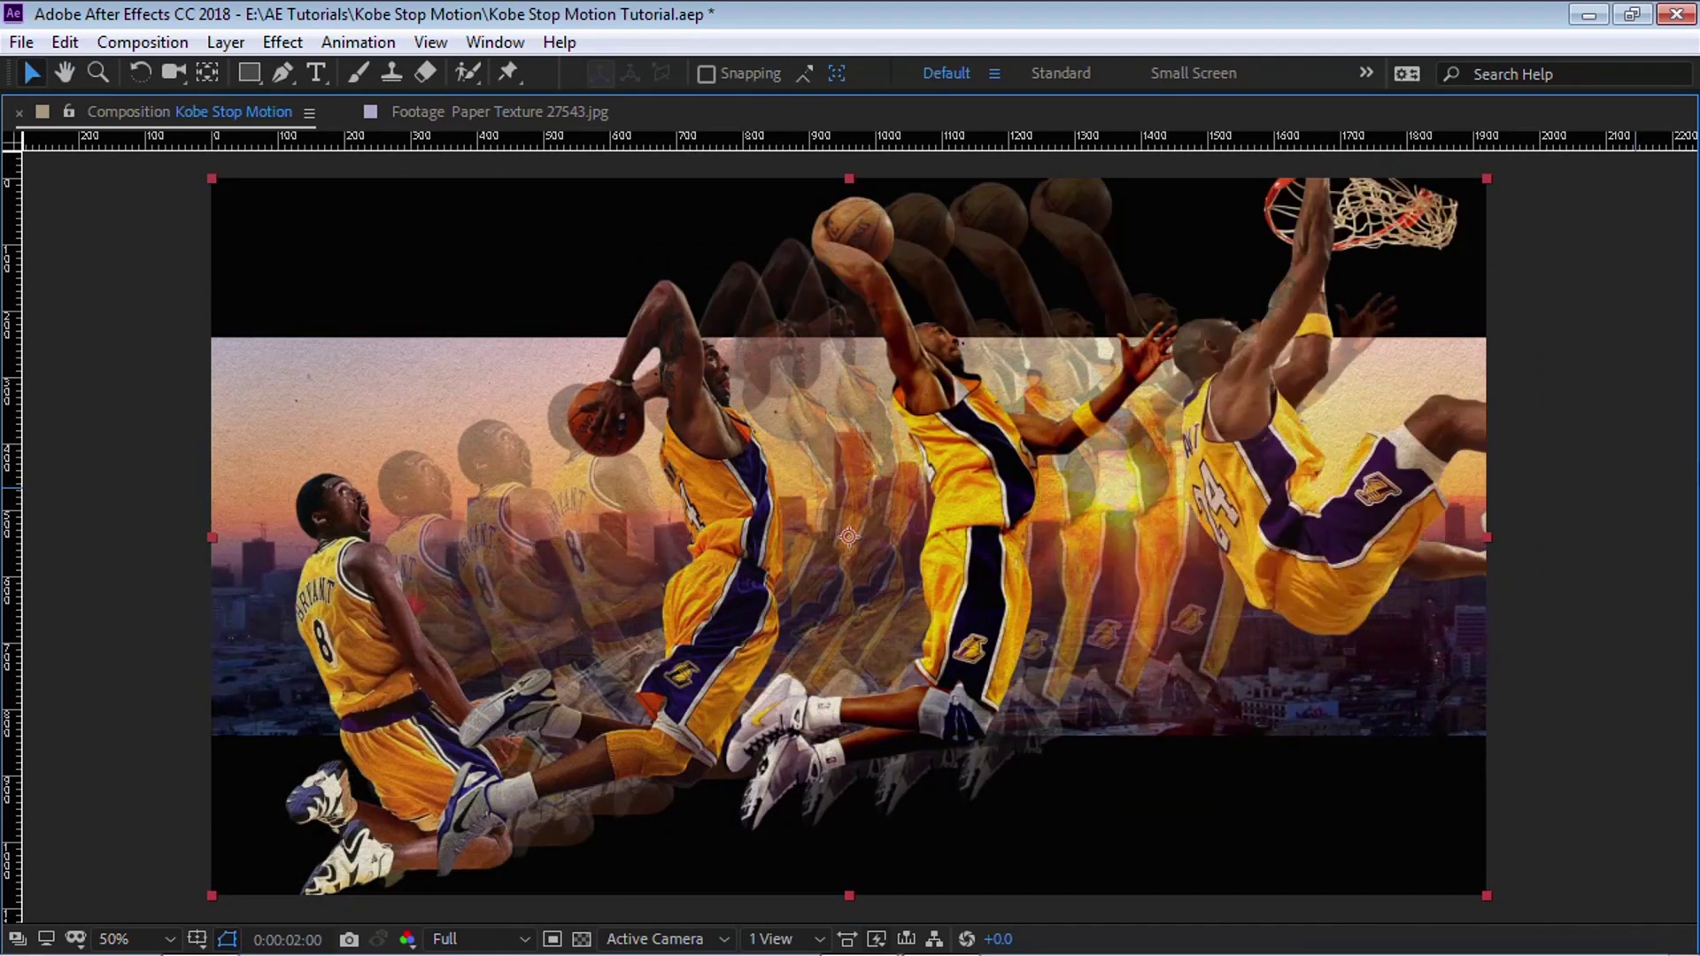
{"action": "key", "text": "space"}
{"action": "key", "text": "grave"}
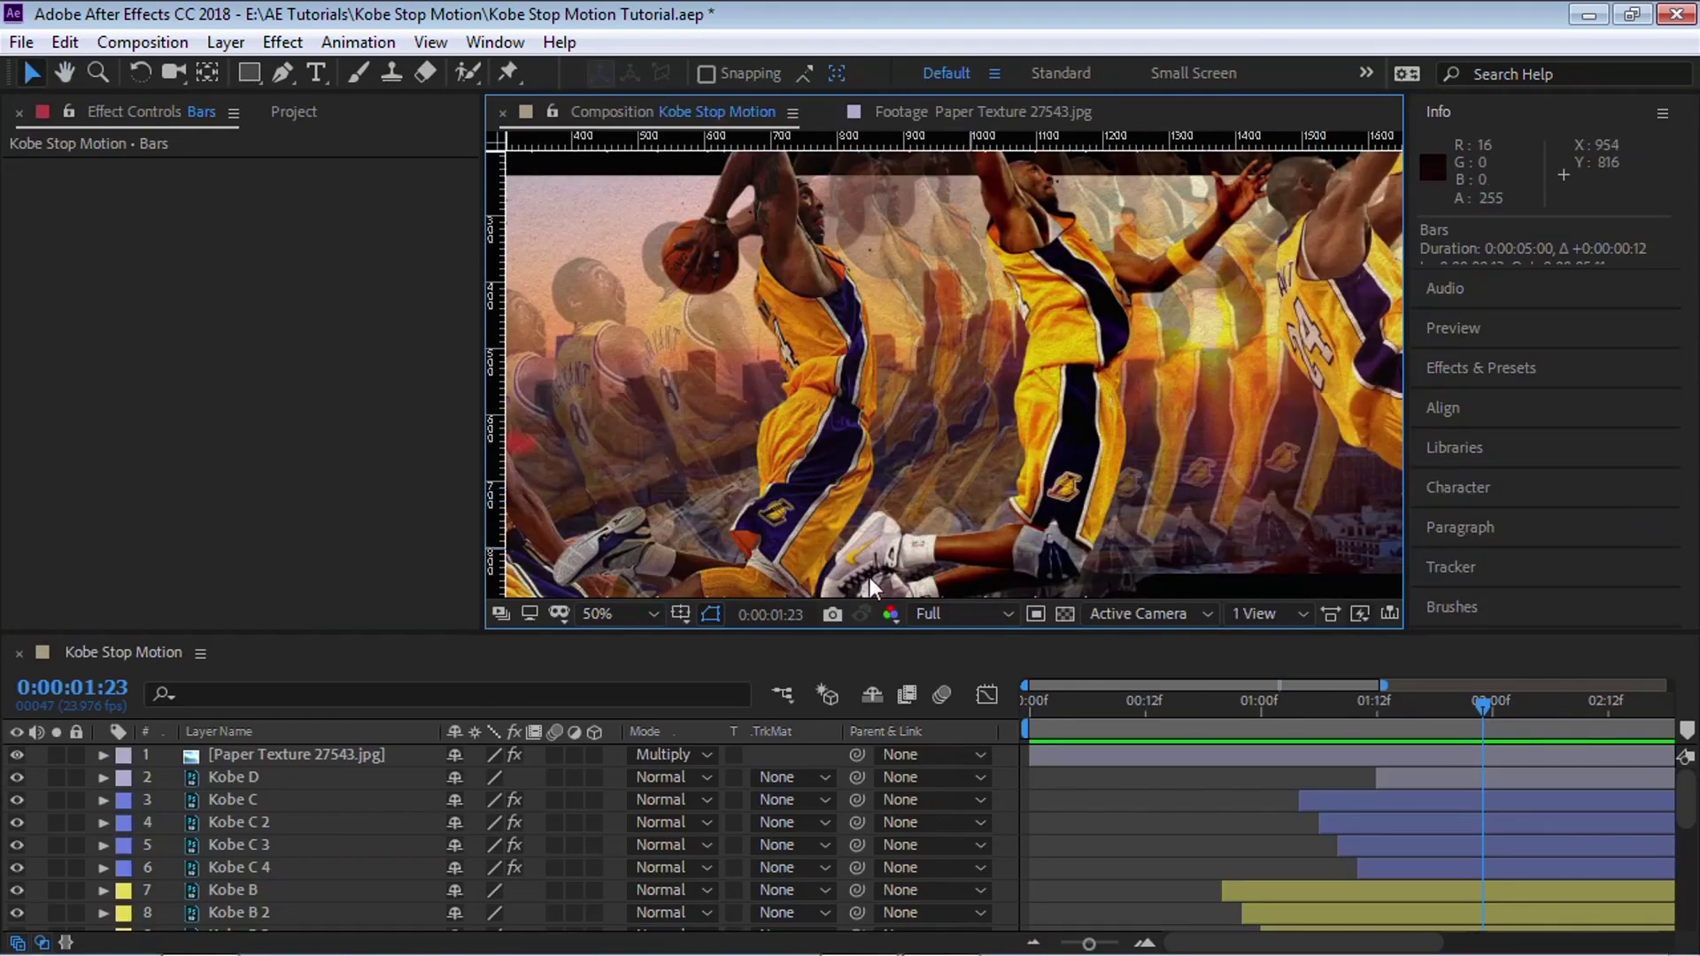
{"action": "left_click", "coordinate": [627, 618]}
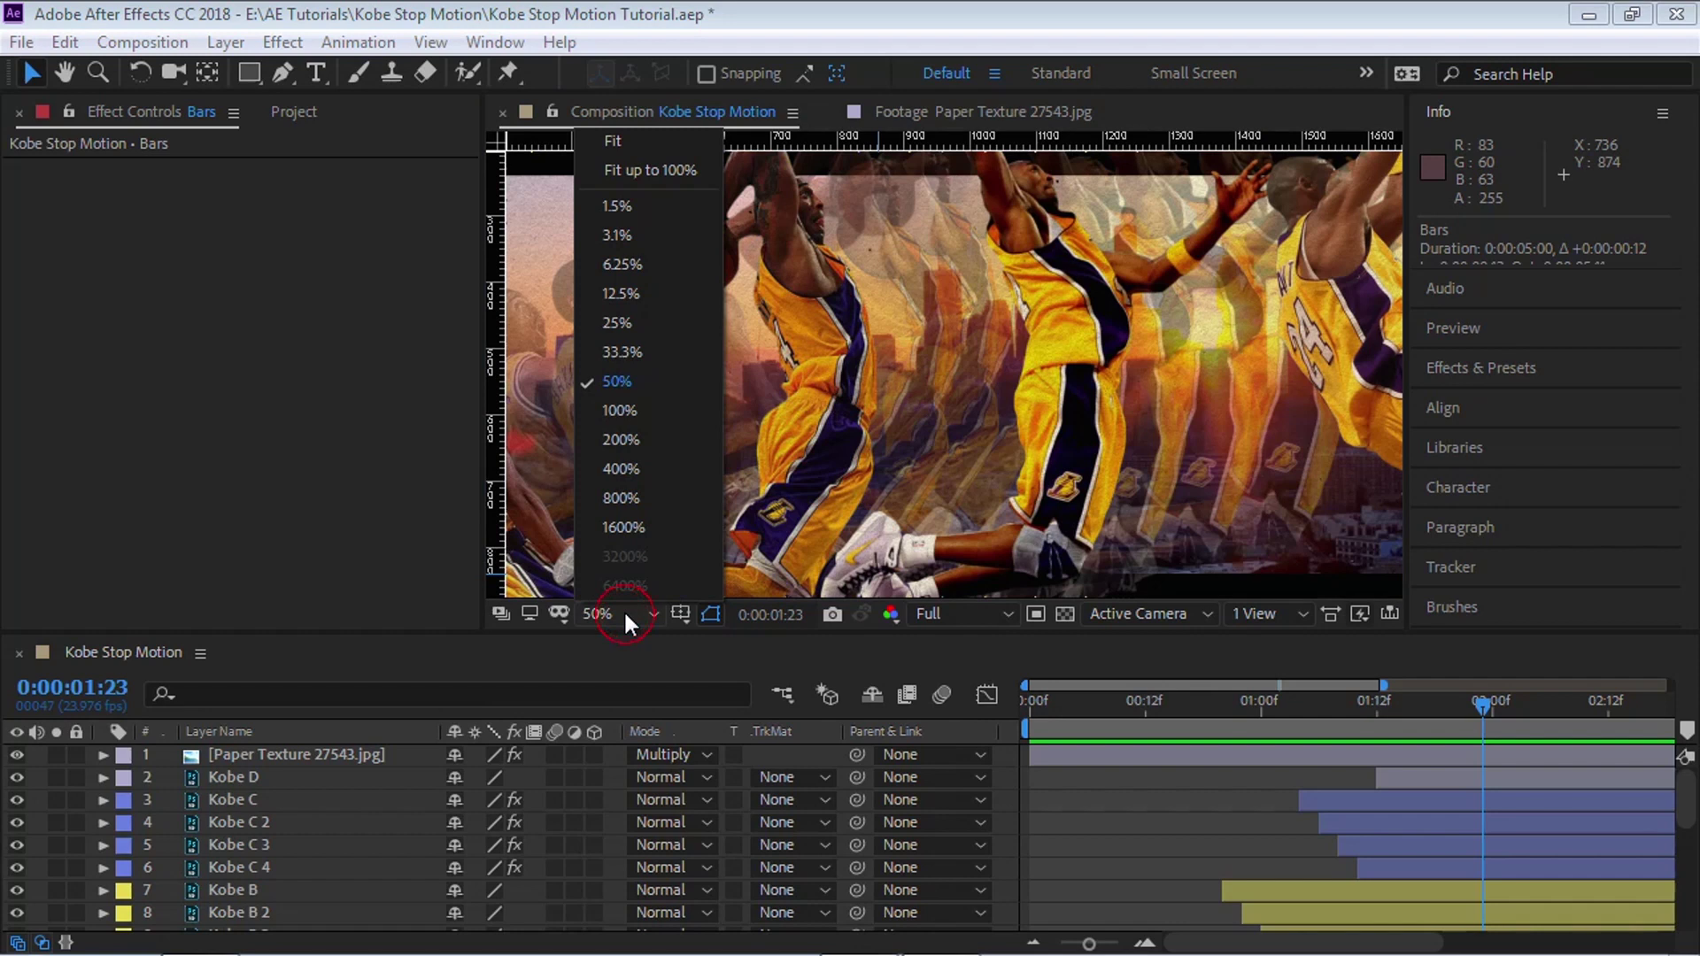
{"action": "left_click", "coordinate": [672, 172]}
- Duplicate the Kobe A layer, place the copy directly beneath it and name it Kobe A Shadow
{"action": "scroll", "coordinate": [1518, 799], "scroll_direction": "down", "scroll_amount": 5}
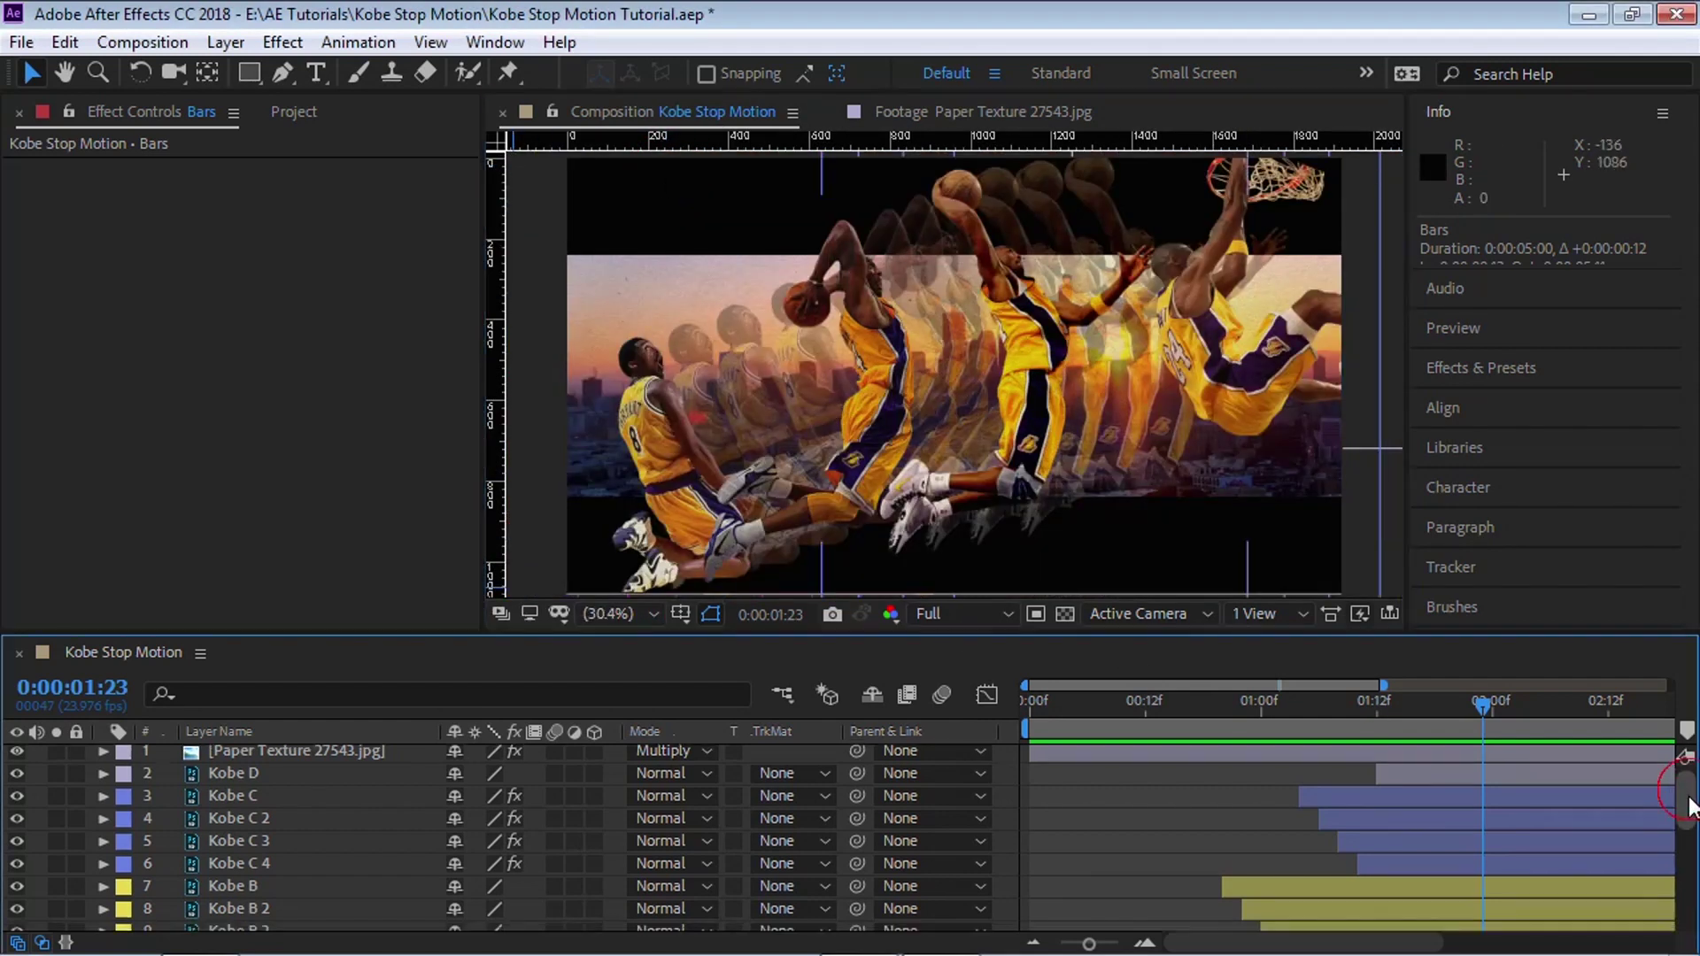
{"action": "left_click", "coordinate": [251, 788]}
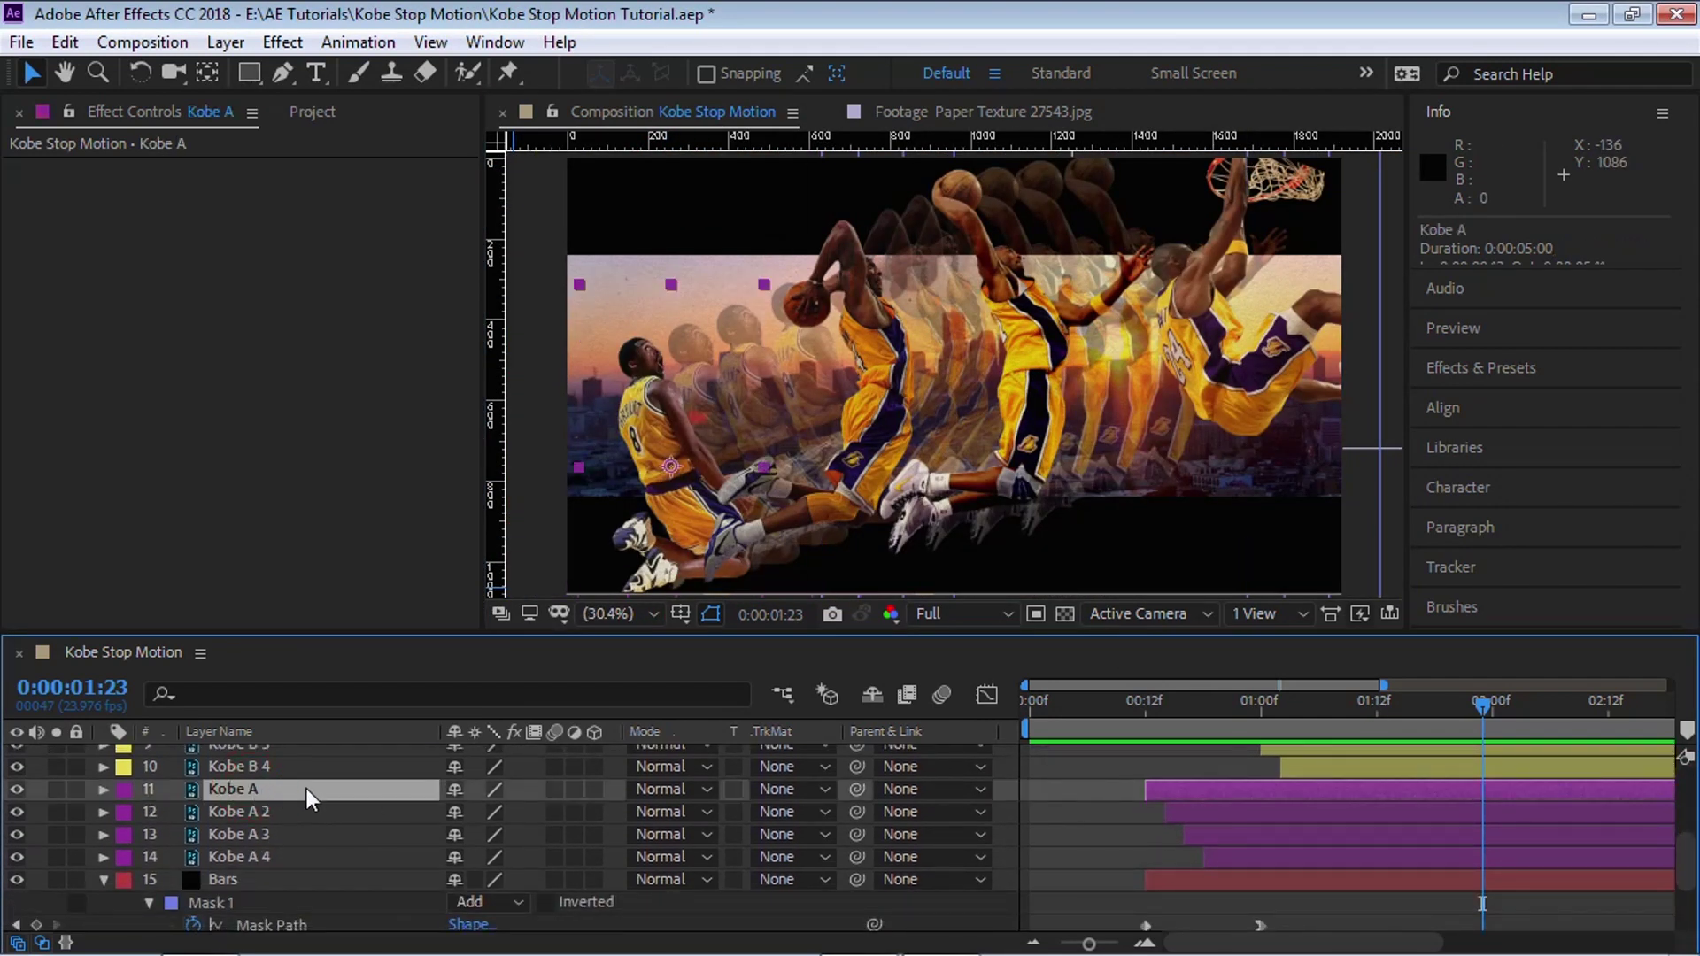
{"action": "key", "text": "ctrl+d"}
{"action": "left_click_drag", "start_coordinate": [299, 790], "coordinate": [289, 820]}
{"action": "key", "text": "Return"}
{"action": "key", "text": "Right"}
{"action": "key", "text": "BackSpace"}
{"action": "type", "text": "Sh"}
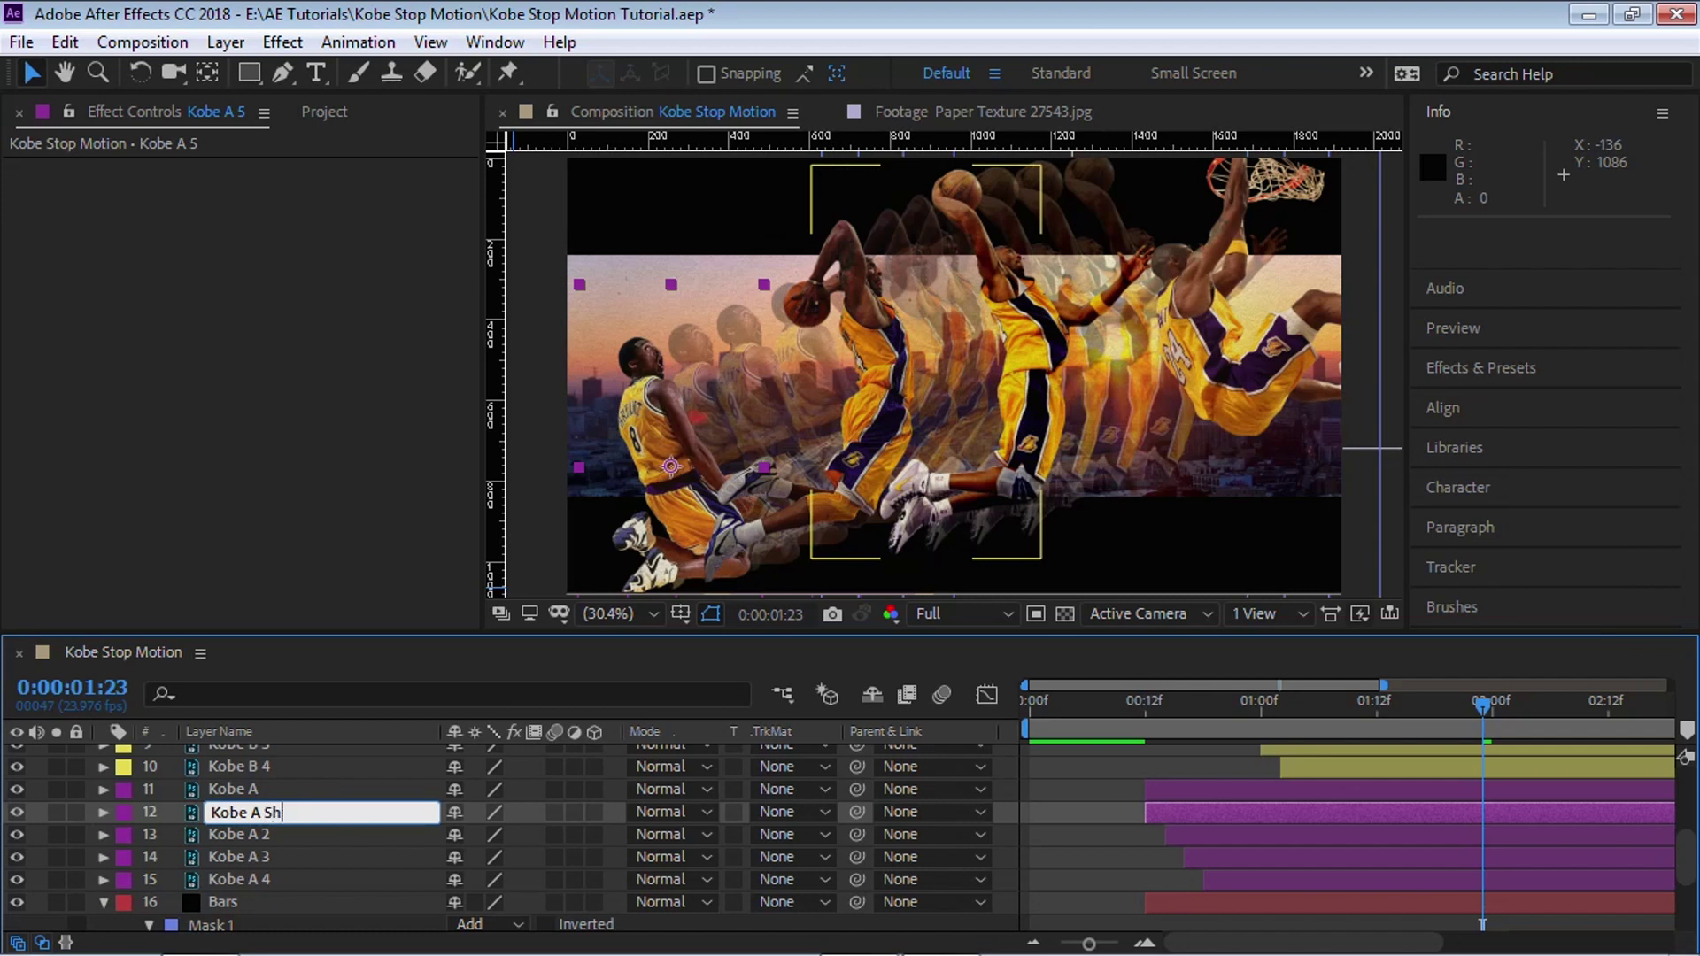
{"action": "type", "text": "adow"}
{"action": "key", "text": "Return"}
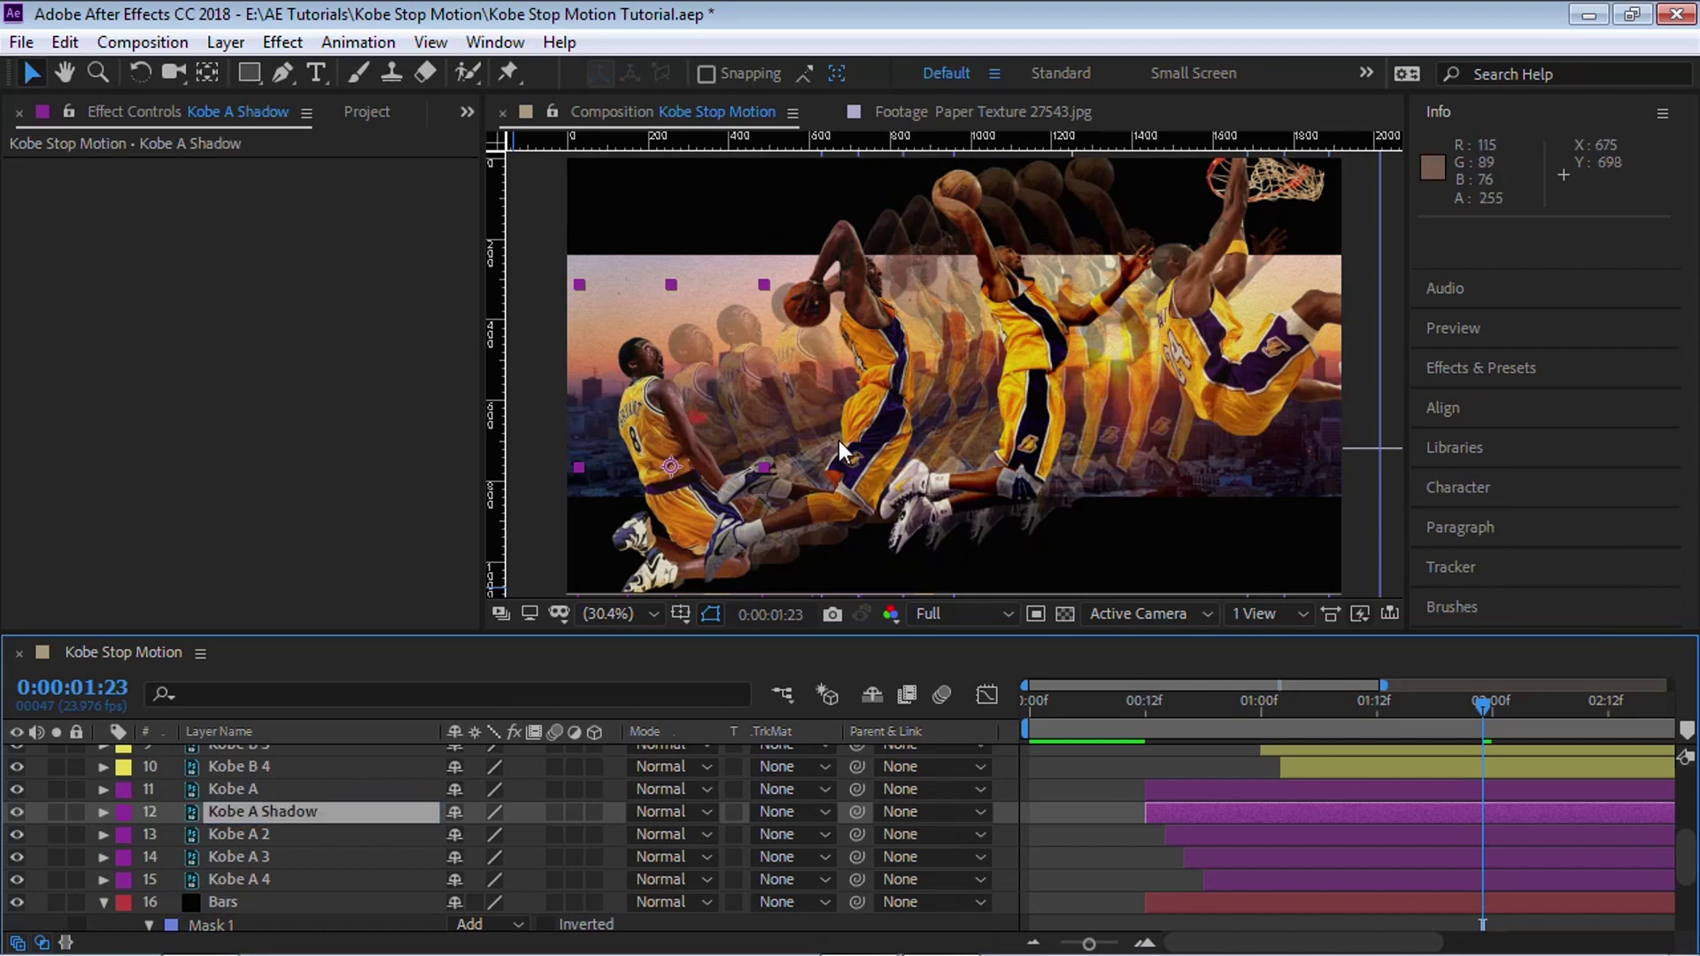
- Solo the Kobe A Shadow layer and fit the whole composition in view
{"action": "left_click_drag", "start_coordinate": [833, 456], "coordinate": [935, 450]}
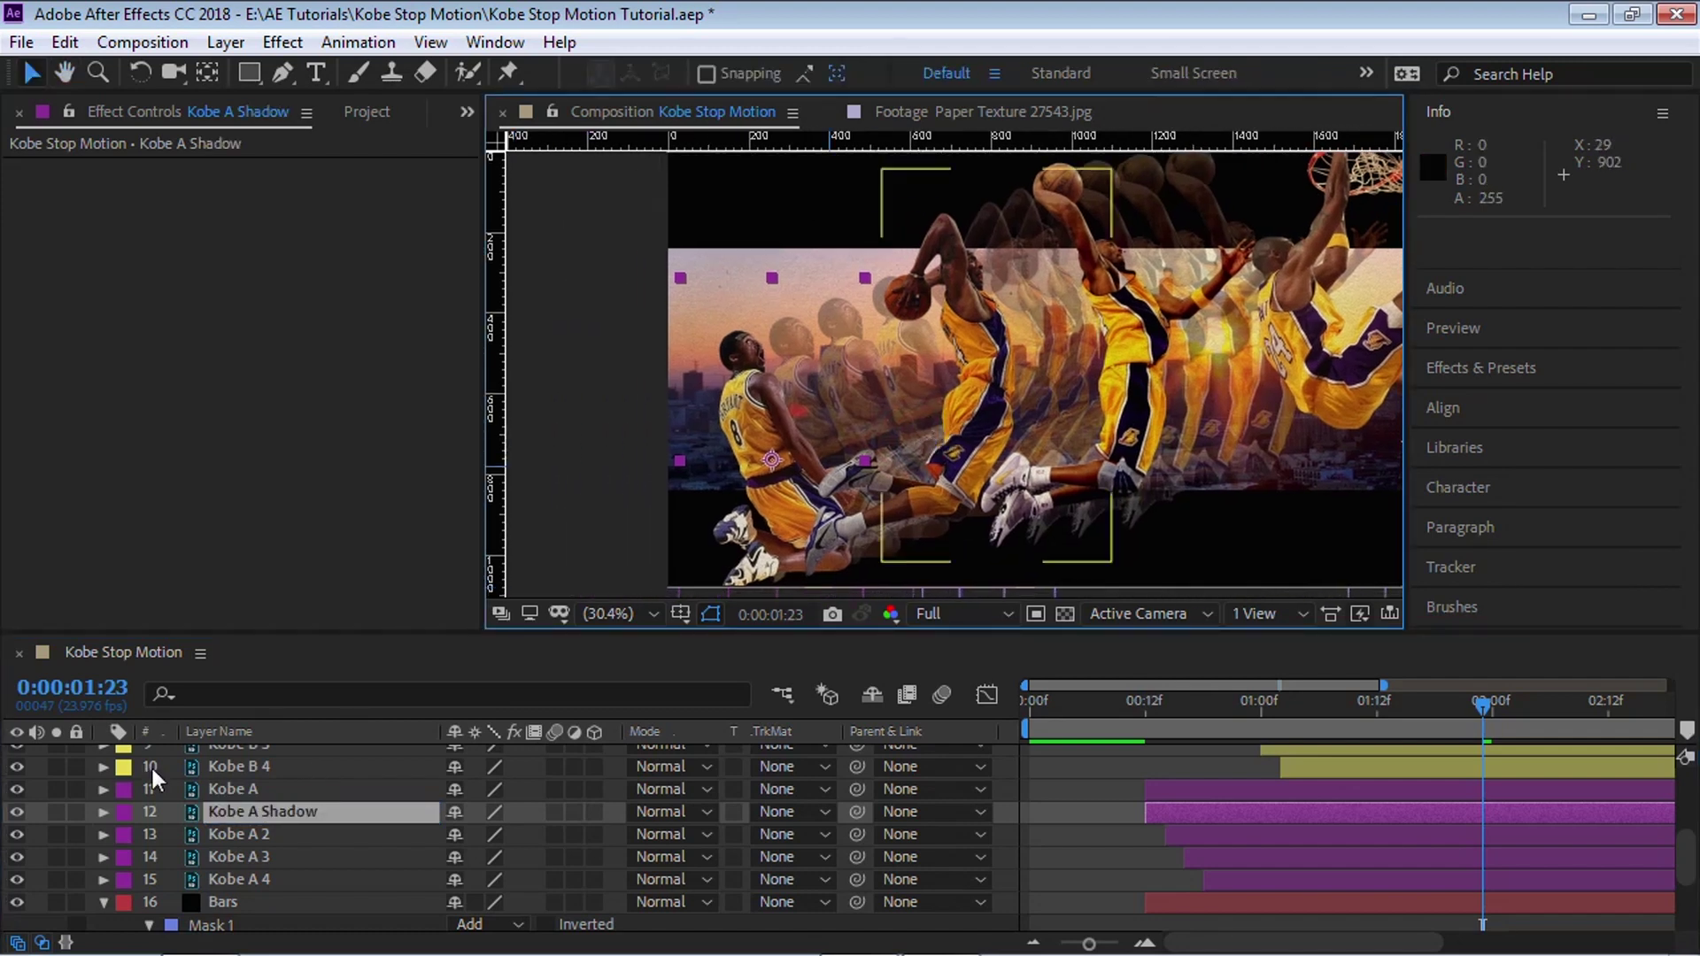
{"action": "left_click", "coordinate": [56, 811]}
{"action": "scroll", "coordinate": [921, 409], "scroll_direction": "up", "scroll_amount": 4}
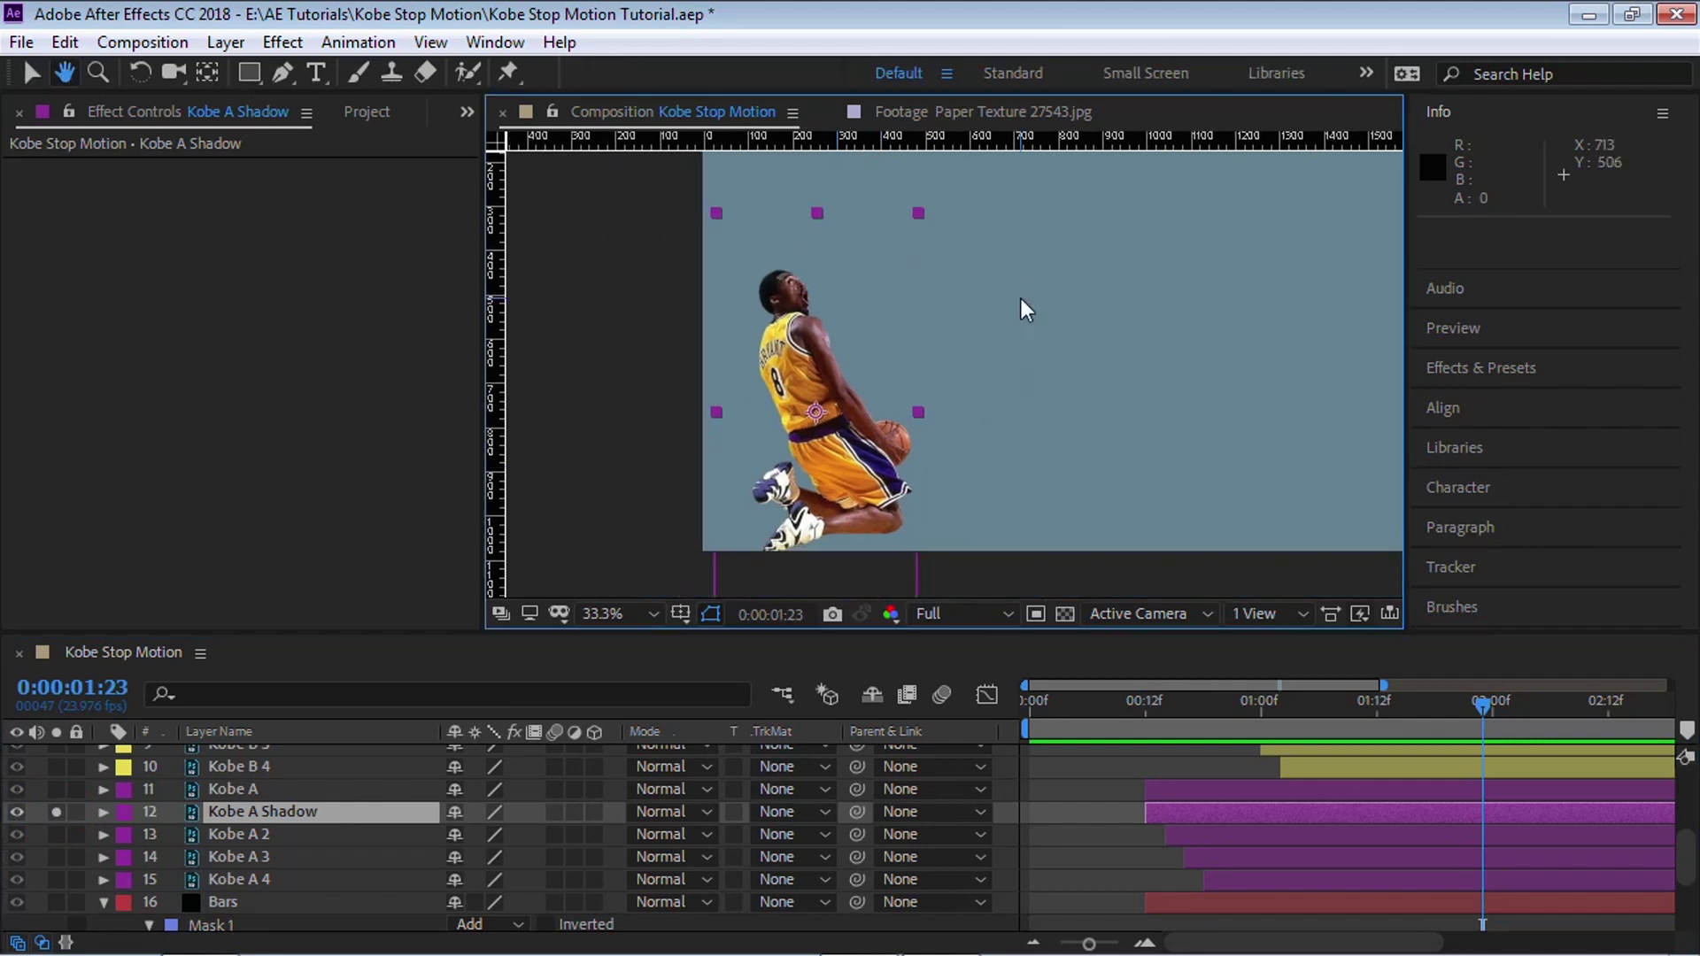
{"action": "left_click_drag", "start_coordinate": [1024, 309], "coordinate": [1126, 462]}
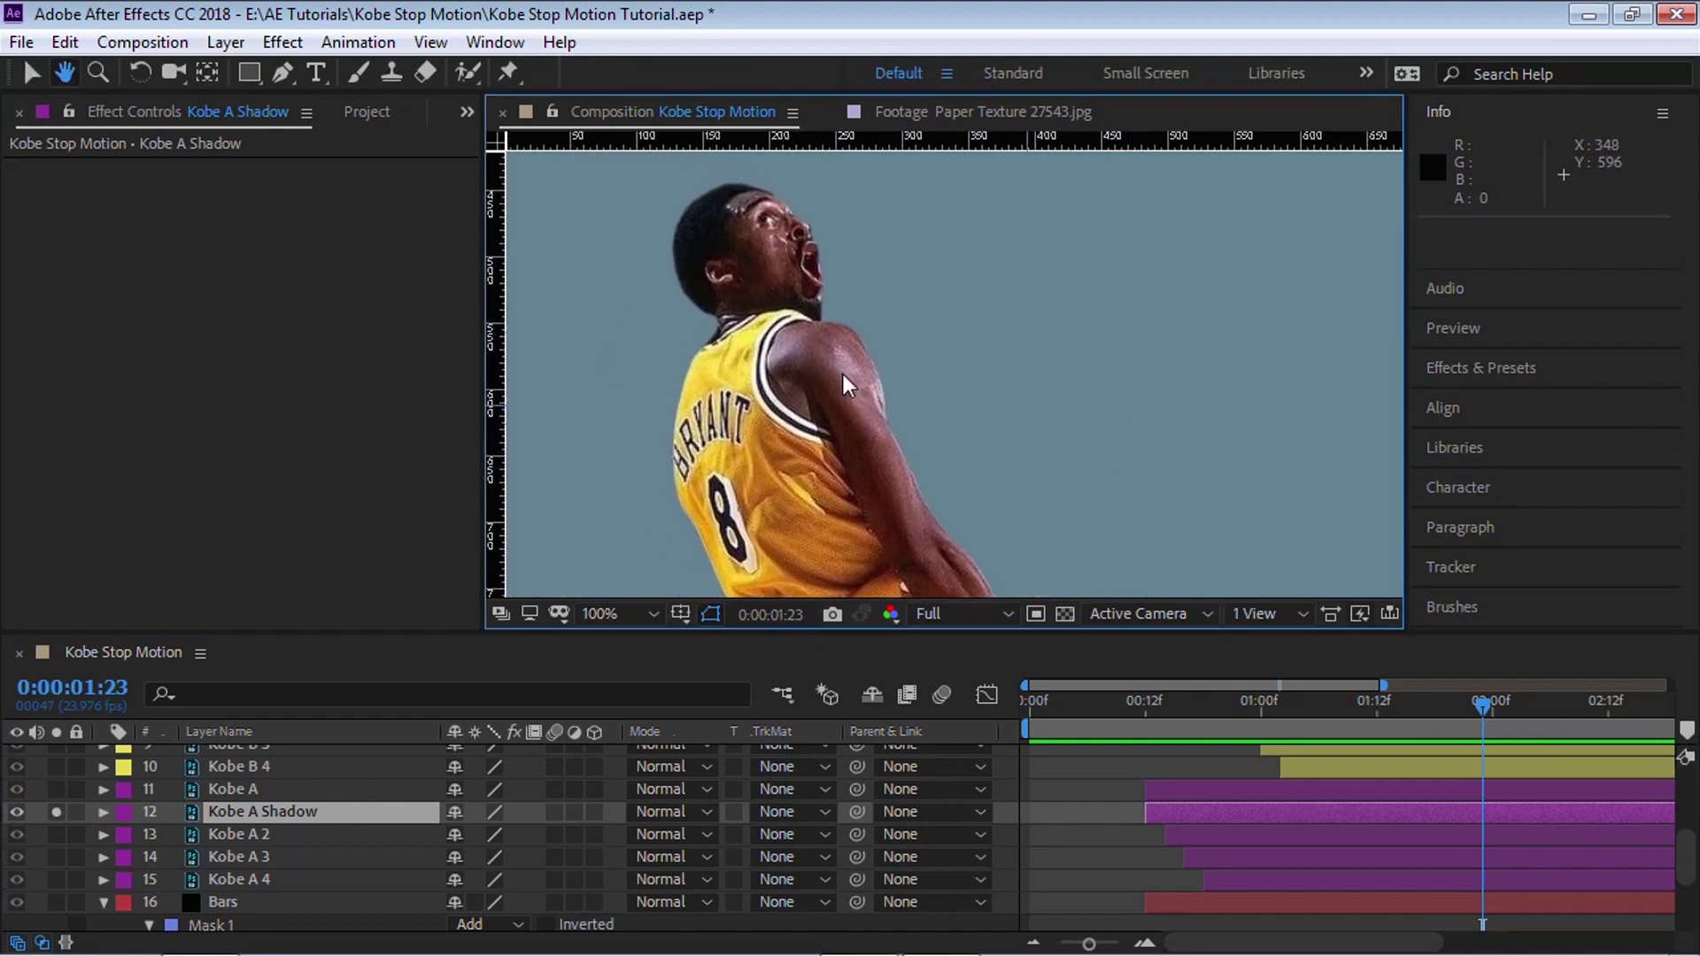
{"action": "left_click", "coordinate": [613, 611]}
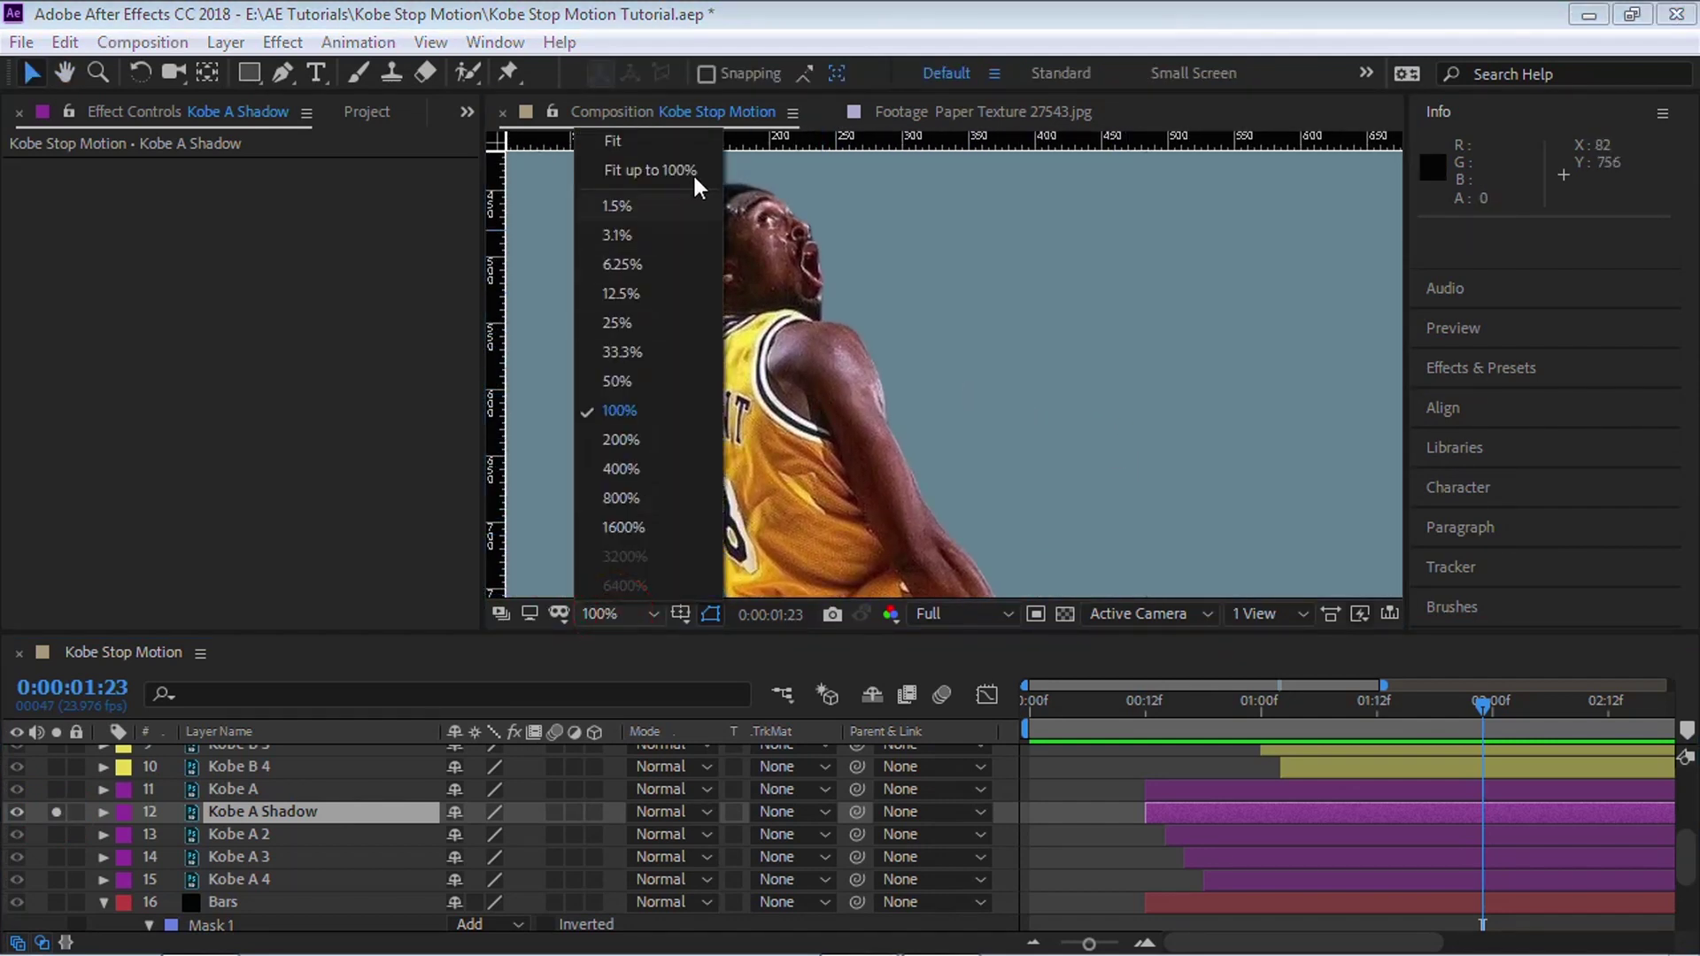
{"action": "left_click", "coordinate": [698, 172]}
- Apply the Fill effect to Kobe A Shadow and set its color to golden yellow
{"action": "left_click", "coordinate": [284, 43]}
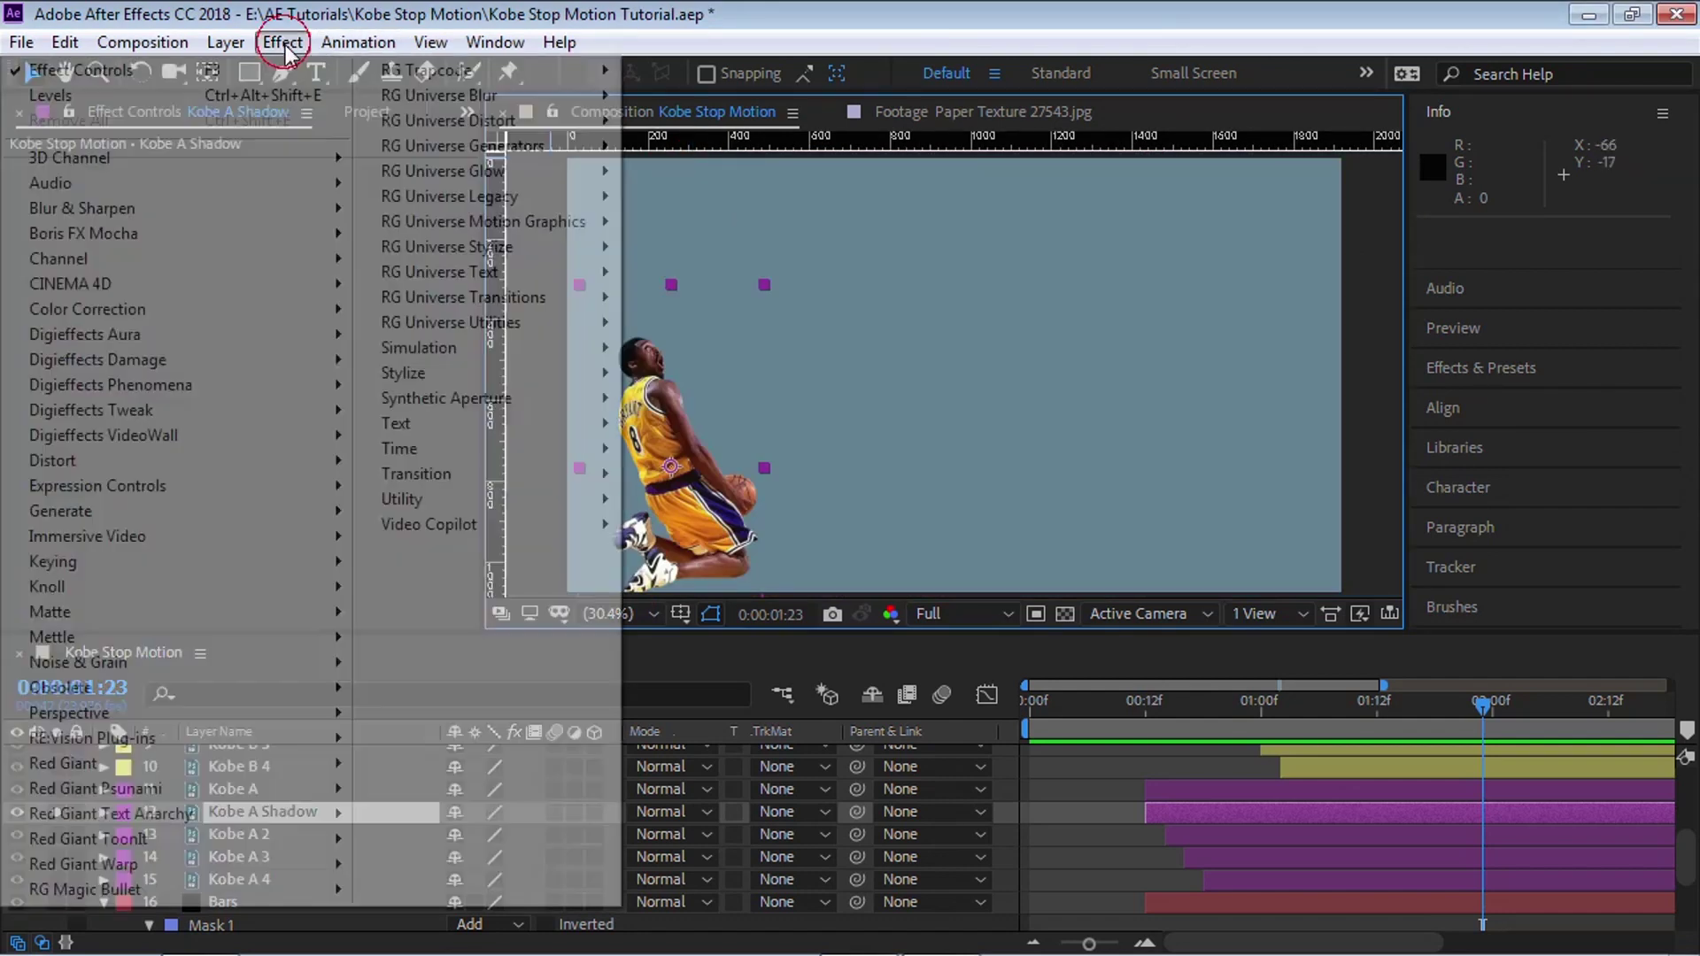
{"action": "mouse_move", "coordinate": [286, 512]}
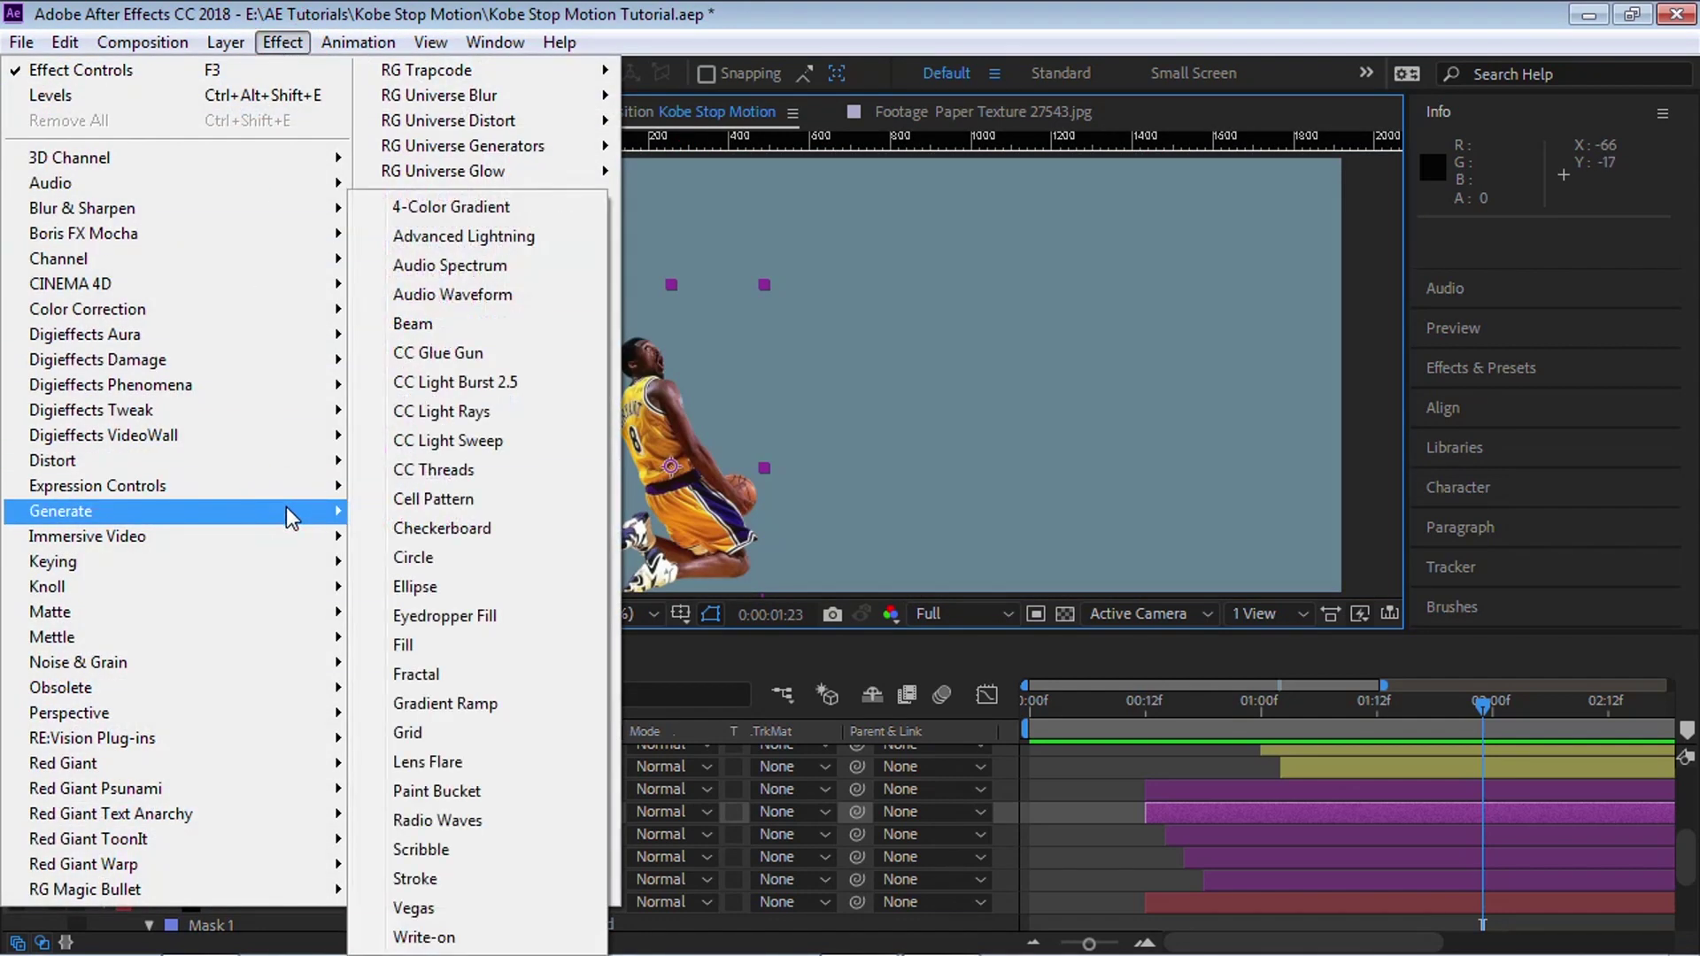
{"action": "left_click", "coordinate": [443, 645]}
{"action": "left_click", "coordinate": [276, 237]}
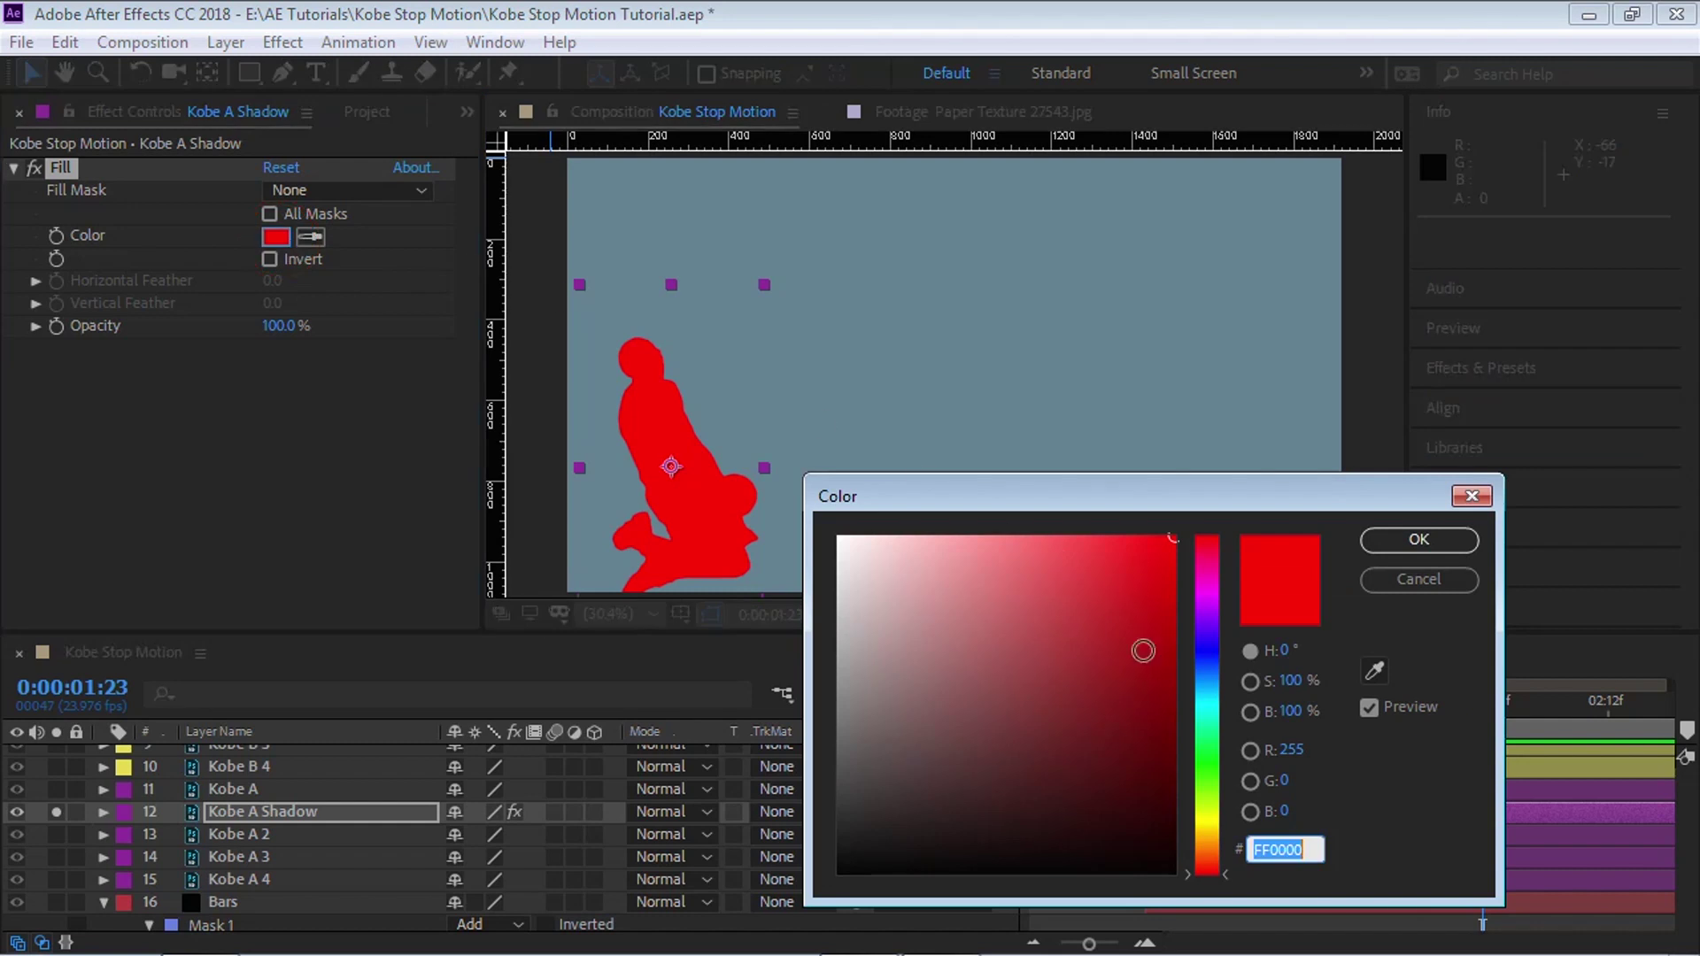
{"action": "left_click_drag", "start_coordinate": [1204, 826], "coordinate": [1188, 827]}
{"action": "left_click", "coordinate": [1418, 540]}
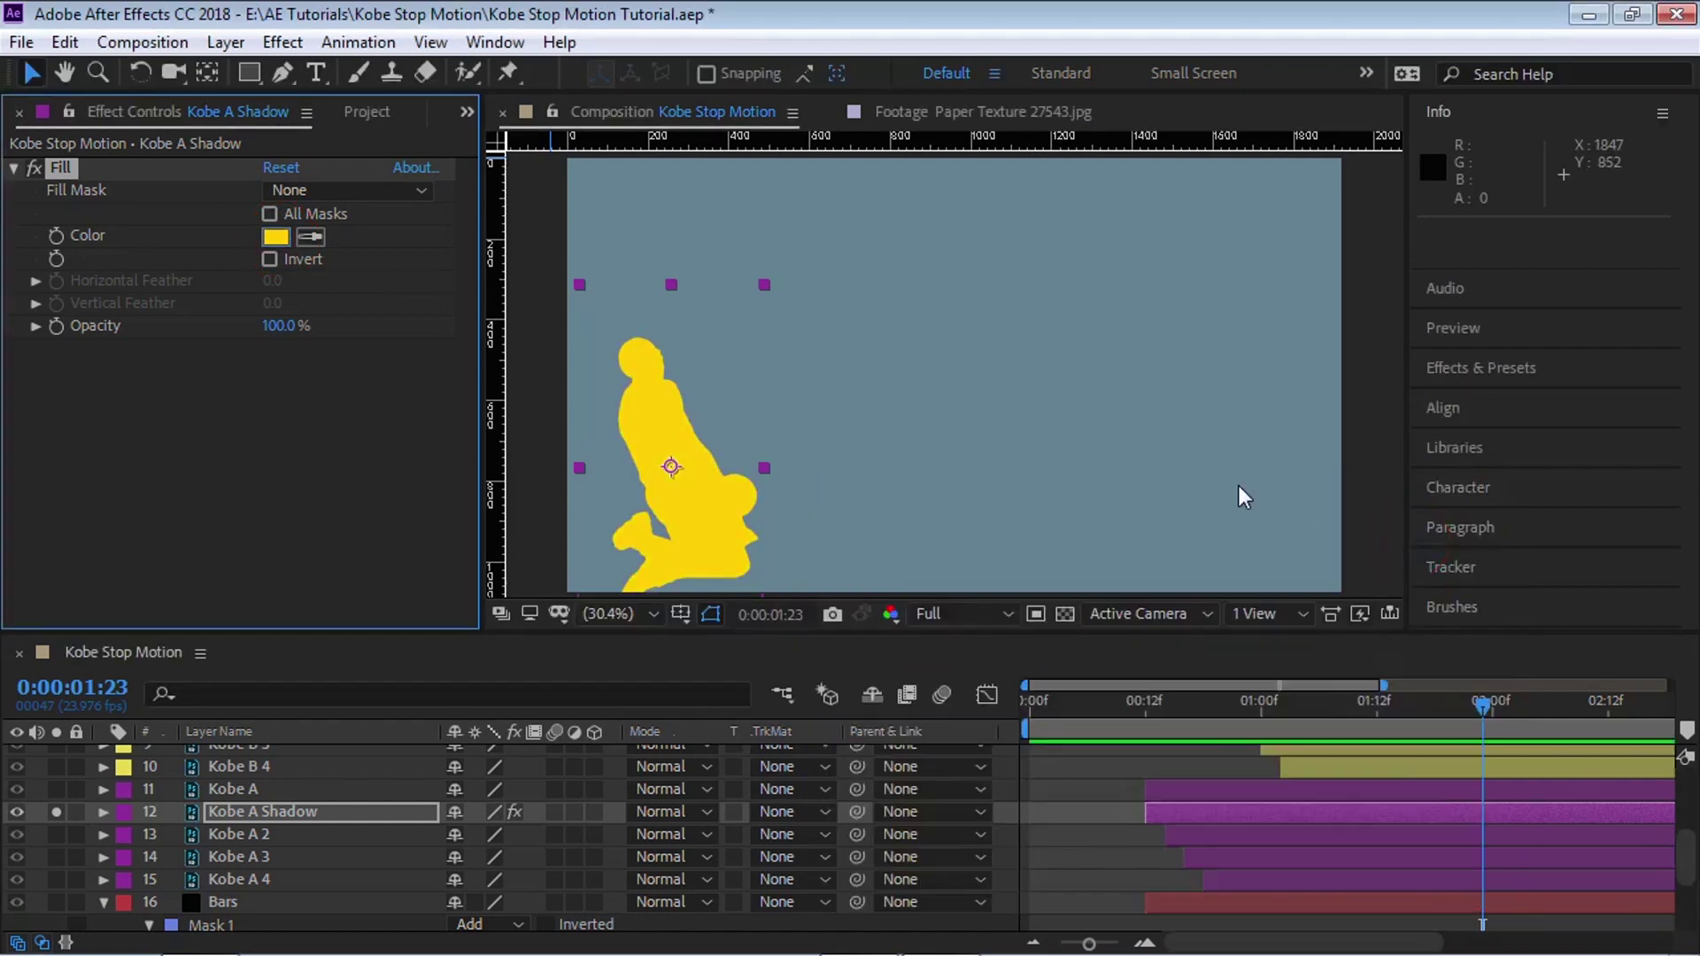
- Add the Simple Choker effect to Kobe A Shadow with Choke Matte at -20, and collapse both effects' settings
{"action": "left_click", "coordinate": [281, 43]}
{"action": "mouse_move", "coordinate": [257, 611]}
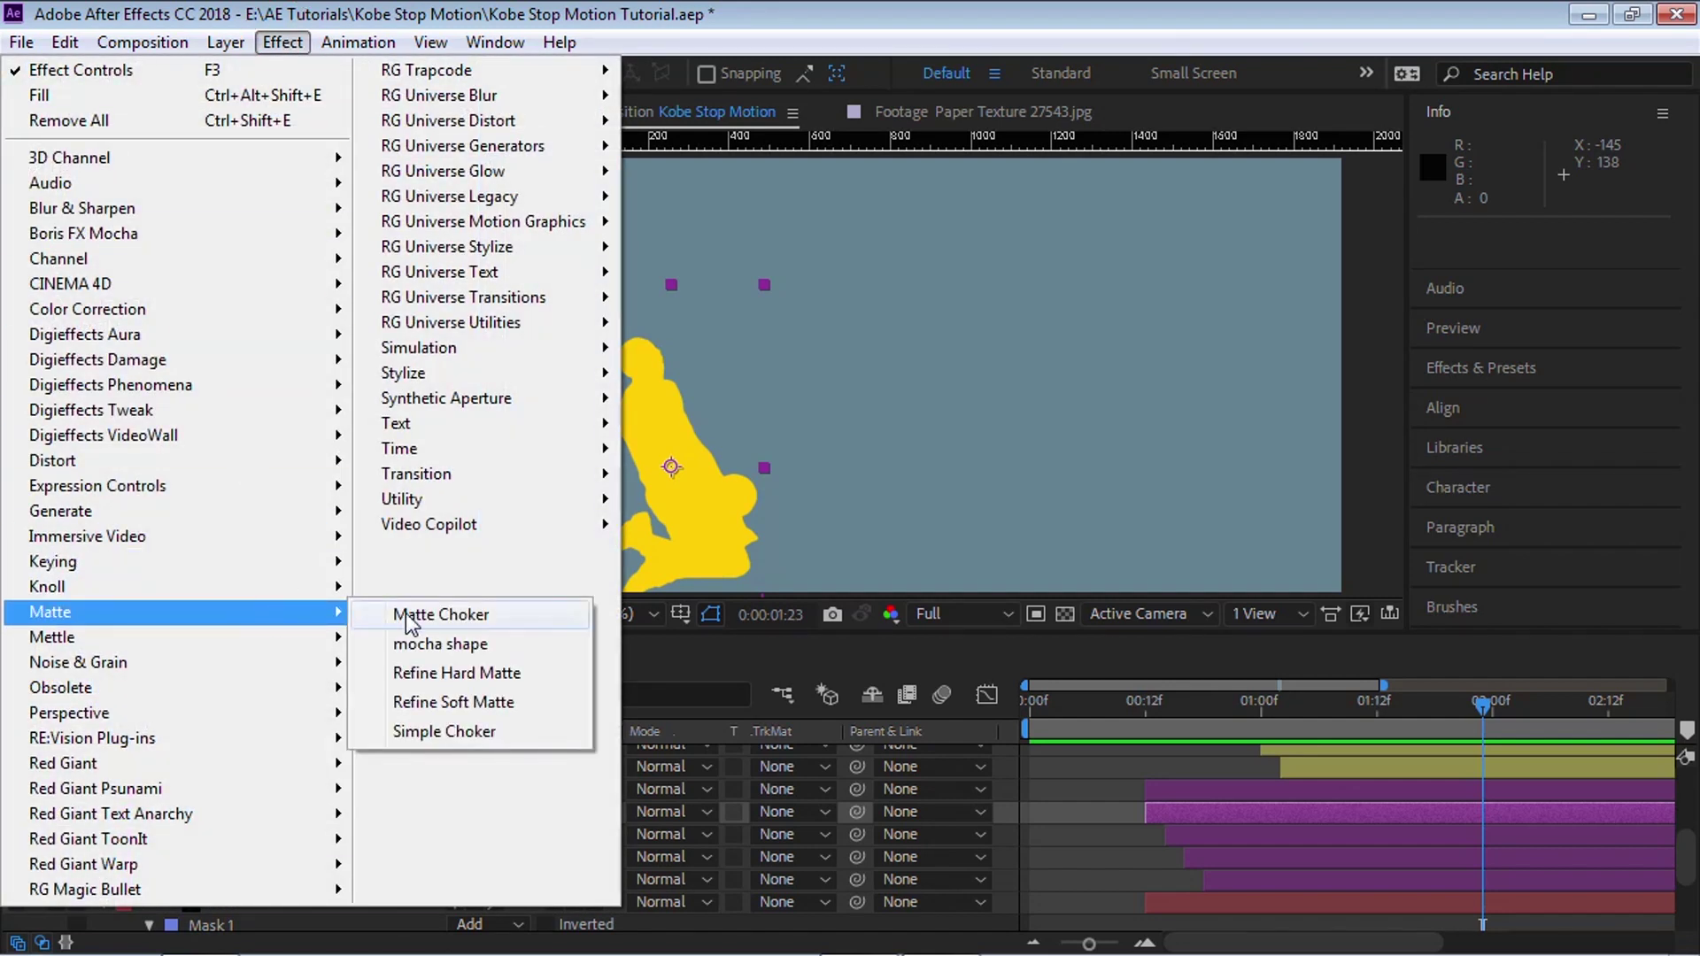
{"action": "left_click", "coordinate": [452, 730]}
{"action": "left_click_drag", "start_coordinate": [266, 393], "coordinate": [212, 392]}
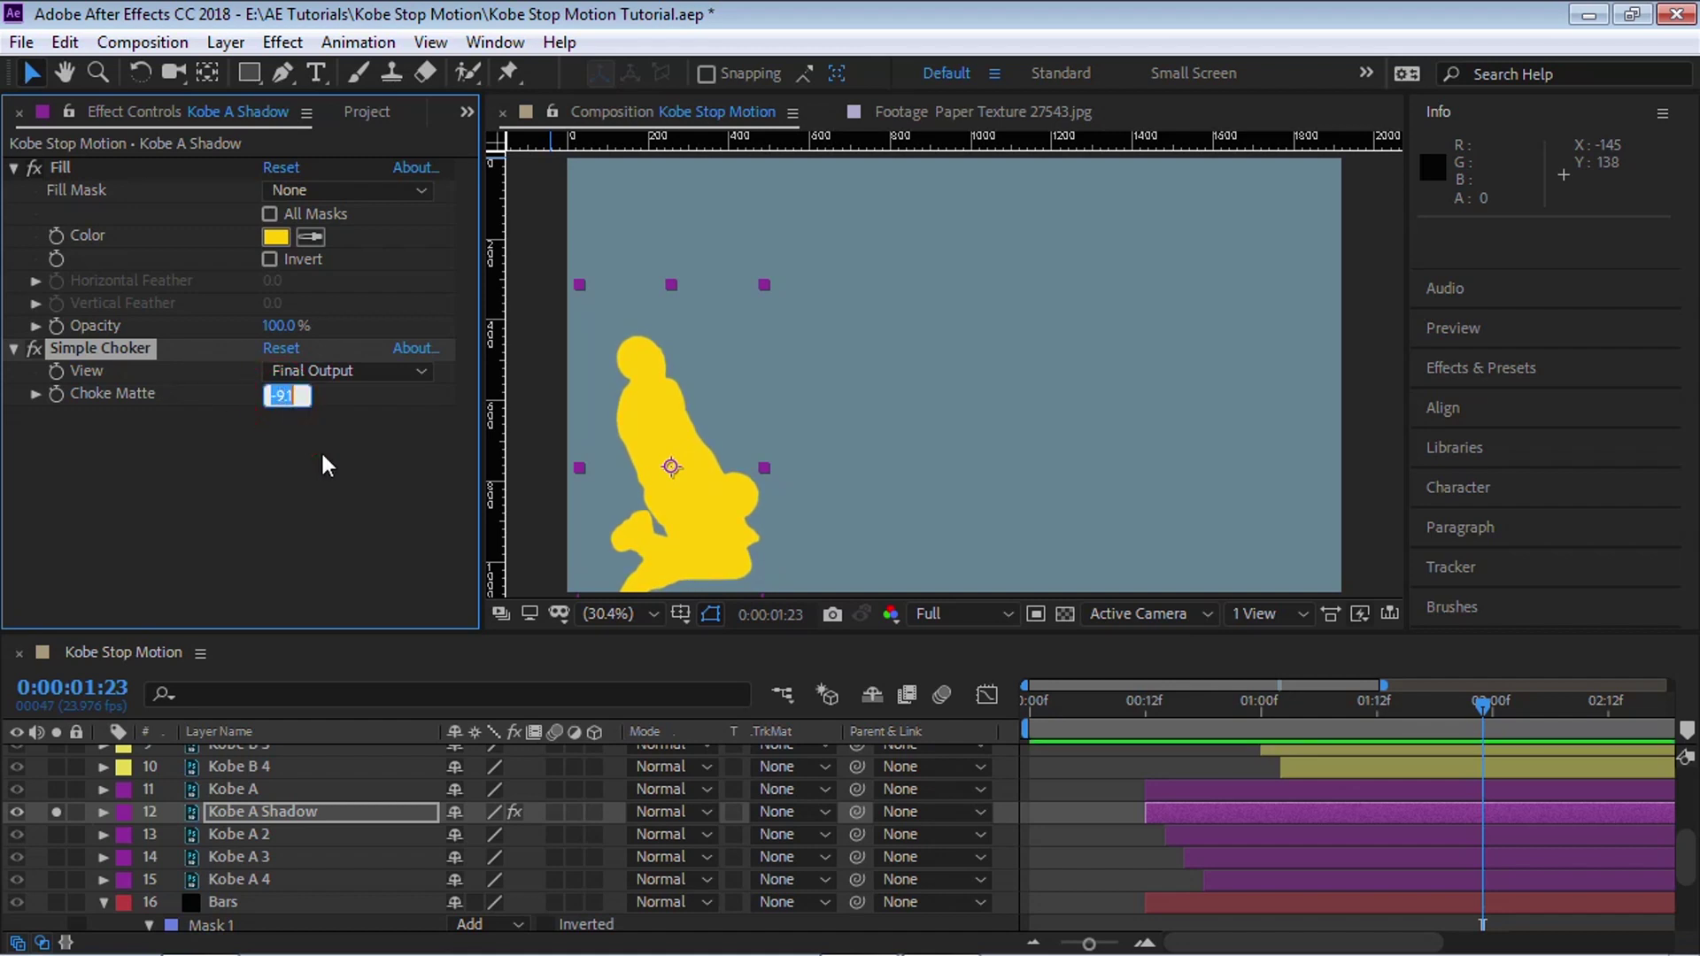
{"action": "type", "text": "-20"}
{"action": "key", "text": "Return"}
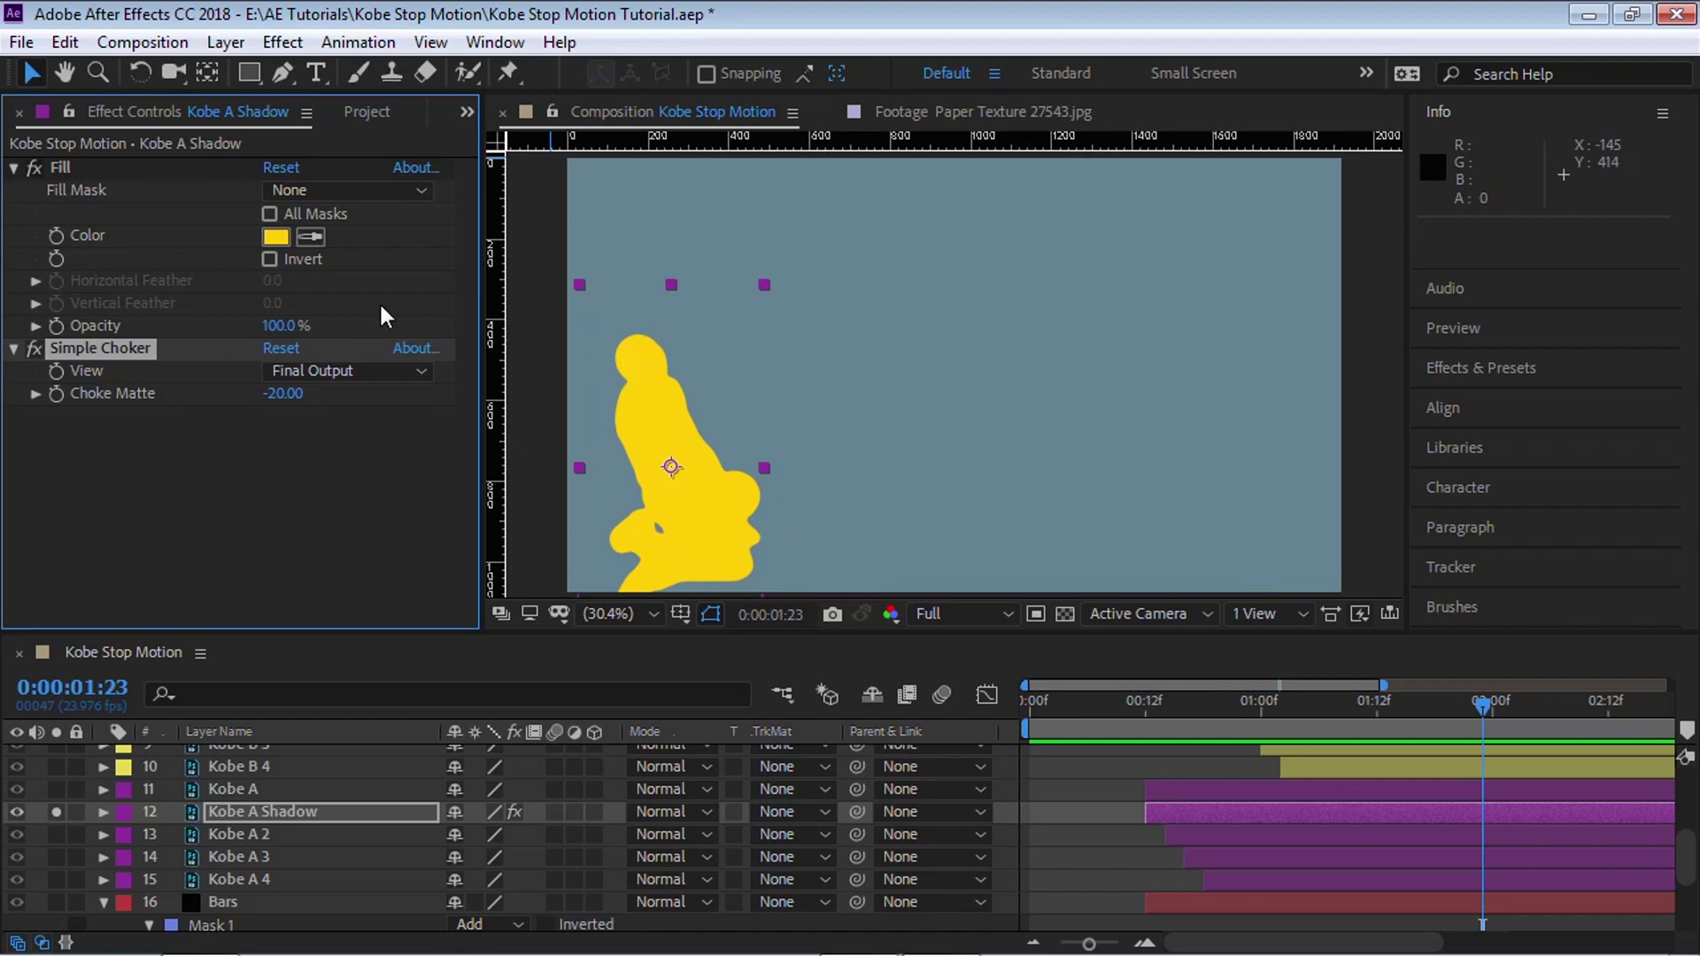
{"action": "left_click", "coordinate": [14, 168]}
{"action": "left_click", "coordinate": [14, 187]}
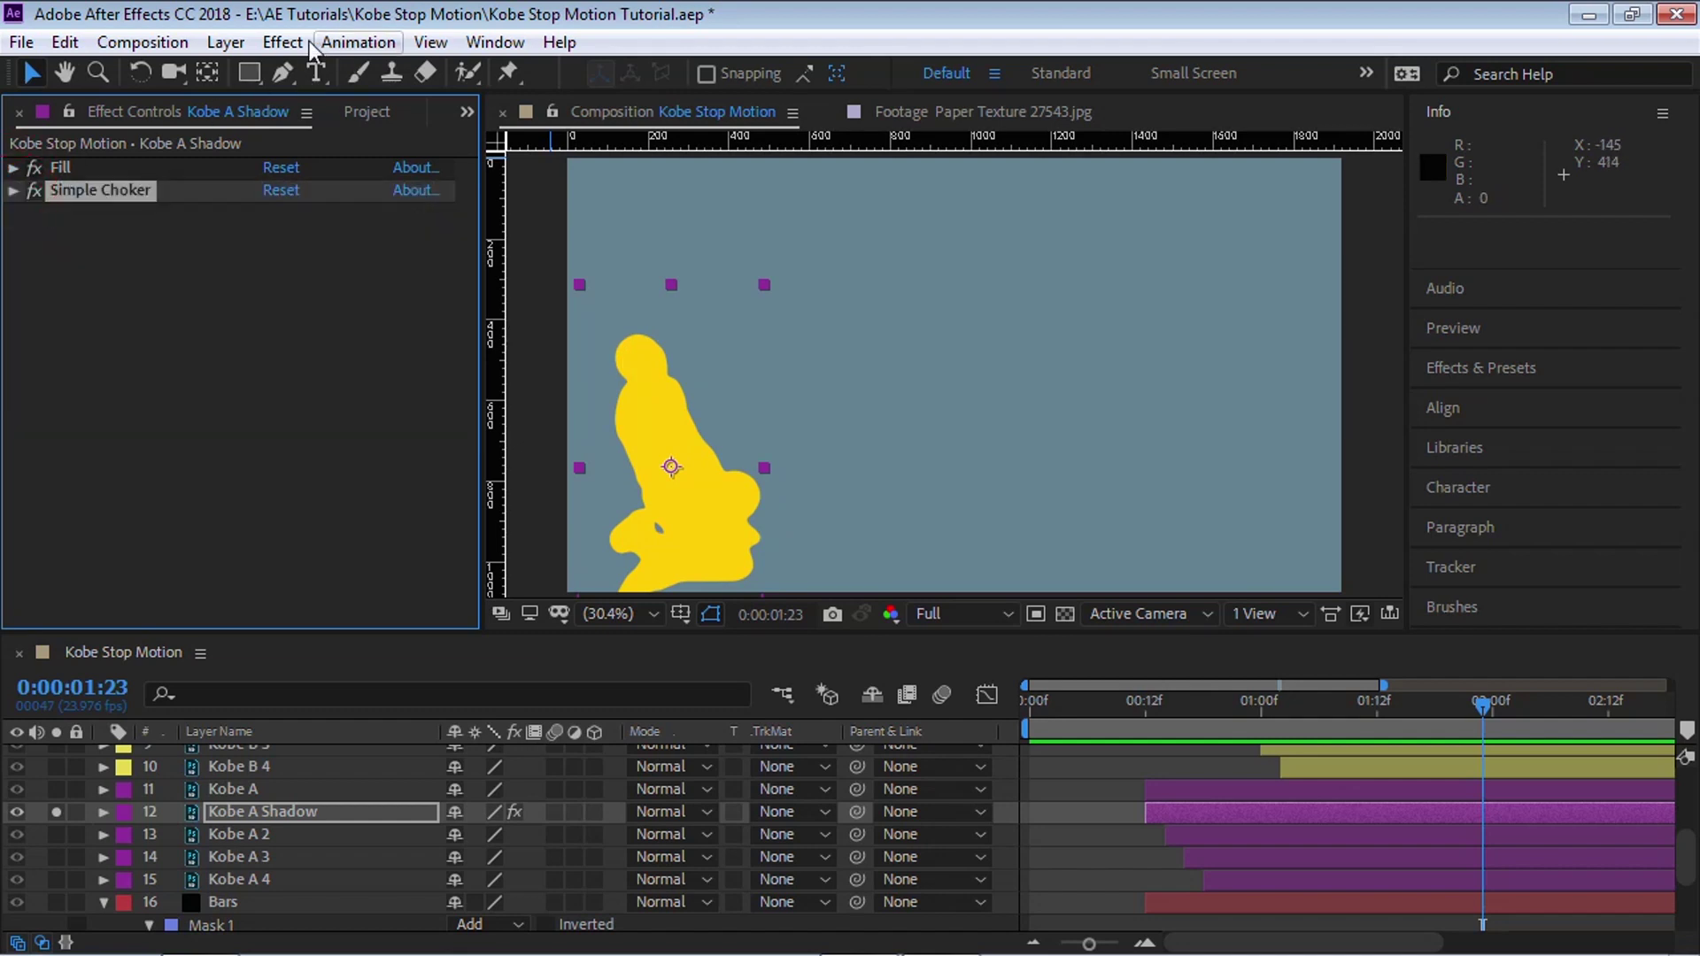
- Add the Displacement Map effect to the Kobe A Shadow layer
{"action": "left_click", "coordinate": [280, 40]}
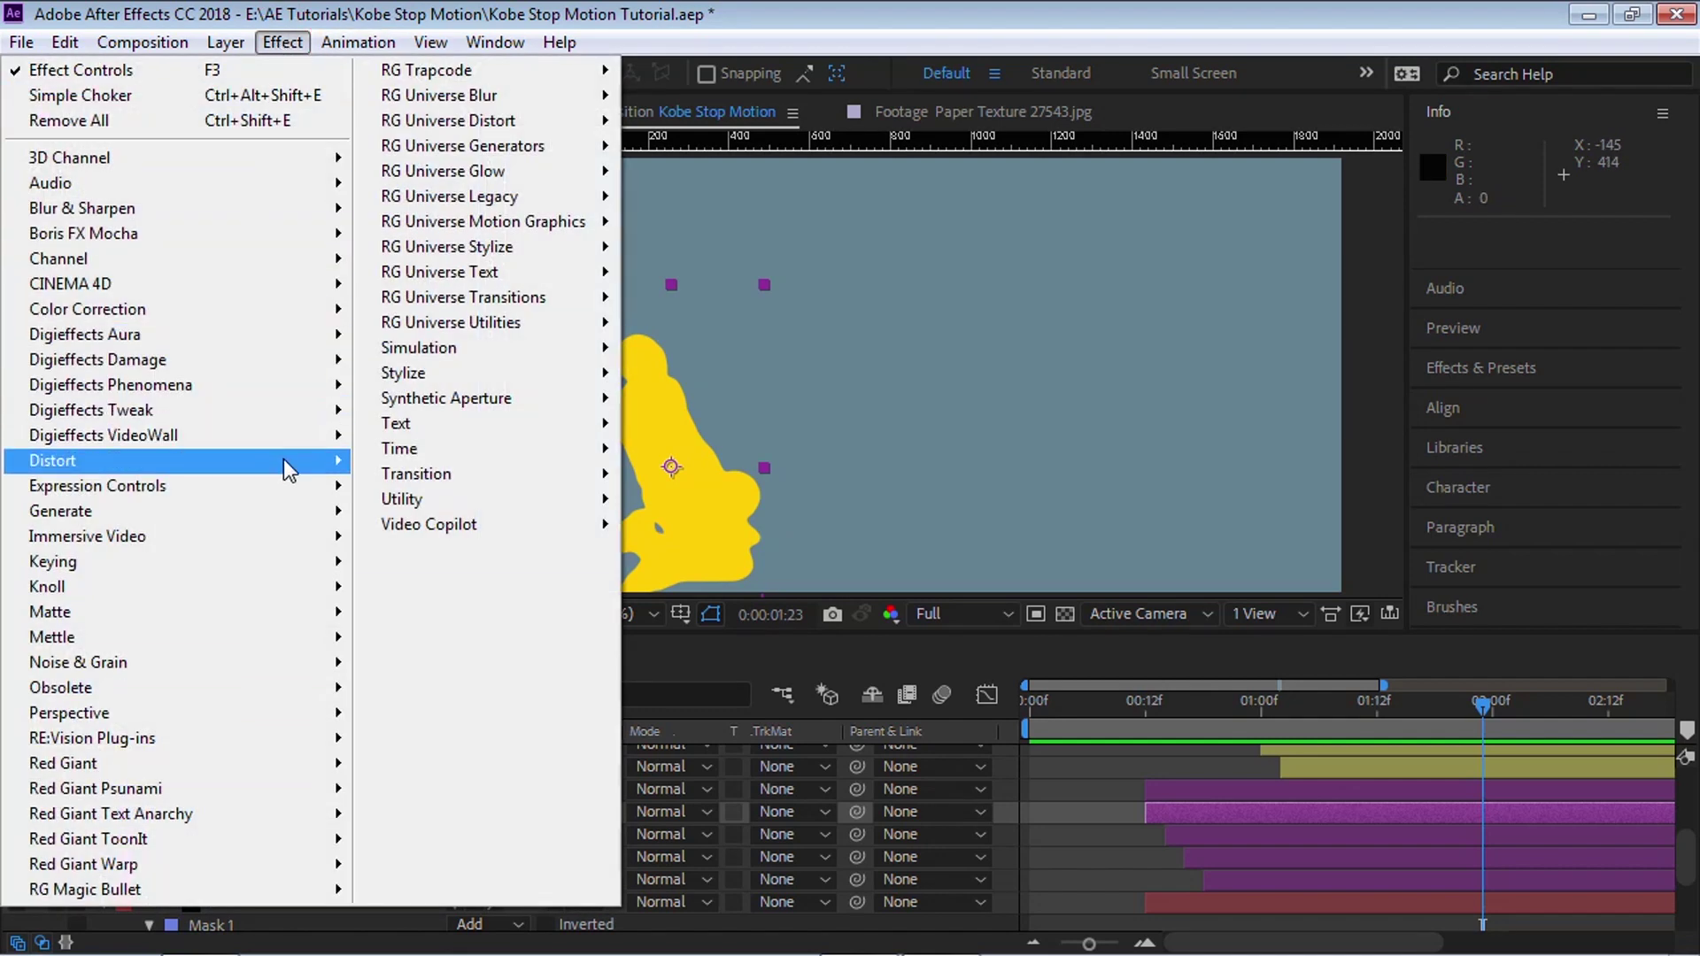
{"action": "mouse_move", "coordinate": [284, 459]}
{"action": "left_click", "coordinate": [522, 591]}
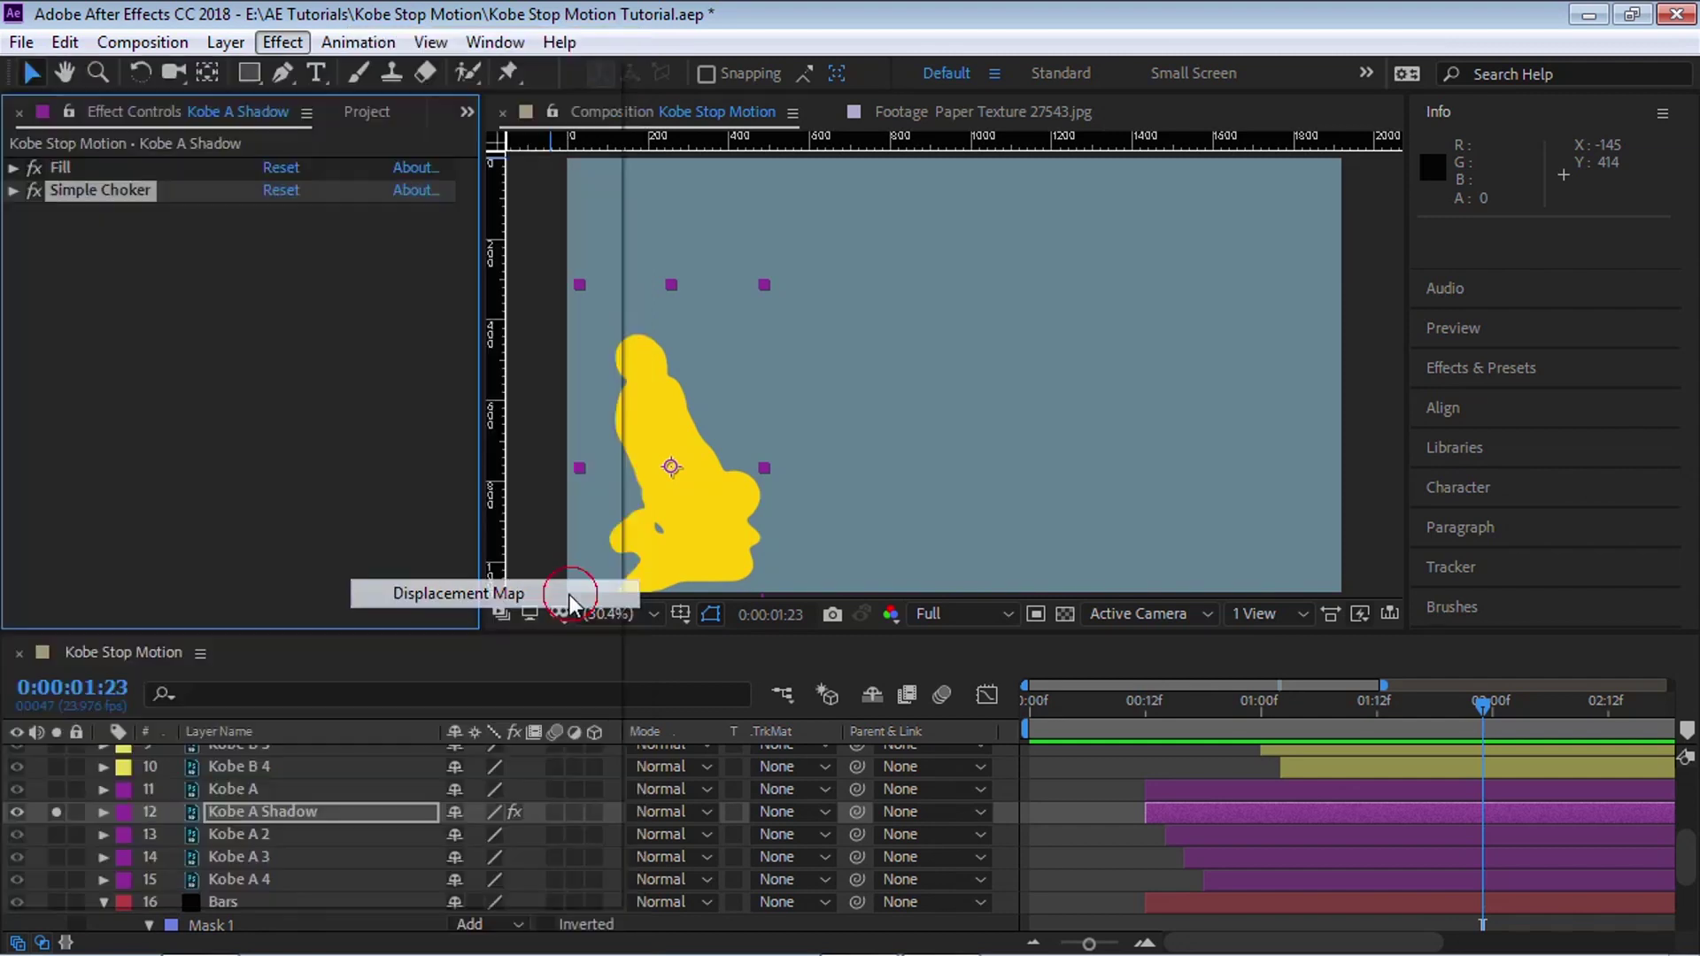
- Add the drawn-lines-handdrawn texture as the lowest layer of the Kobe Stop Motion composition and hide it
{"action": "left_click", "coordinate": [306, 236]}
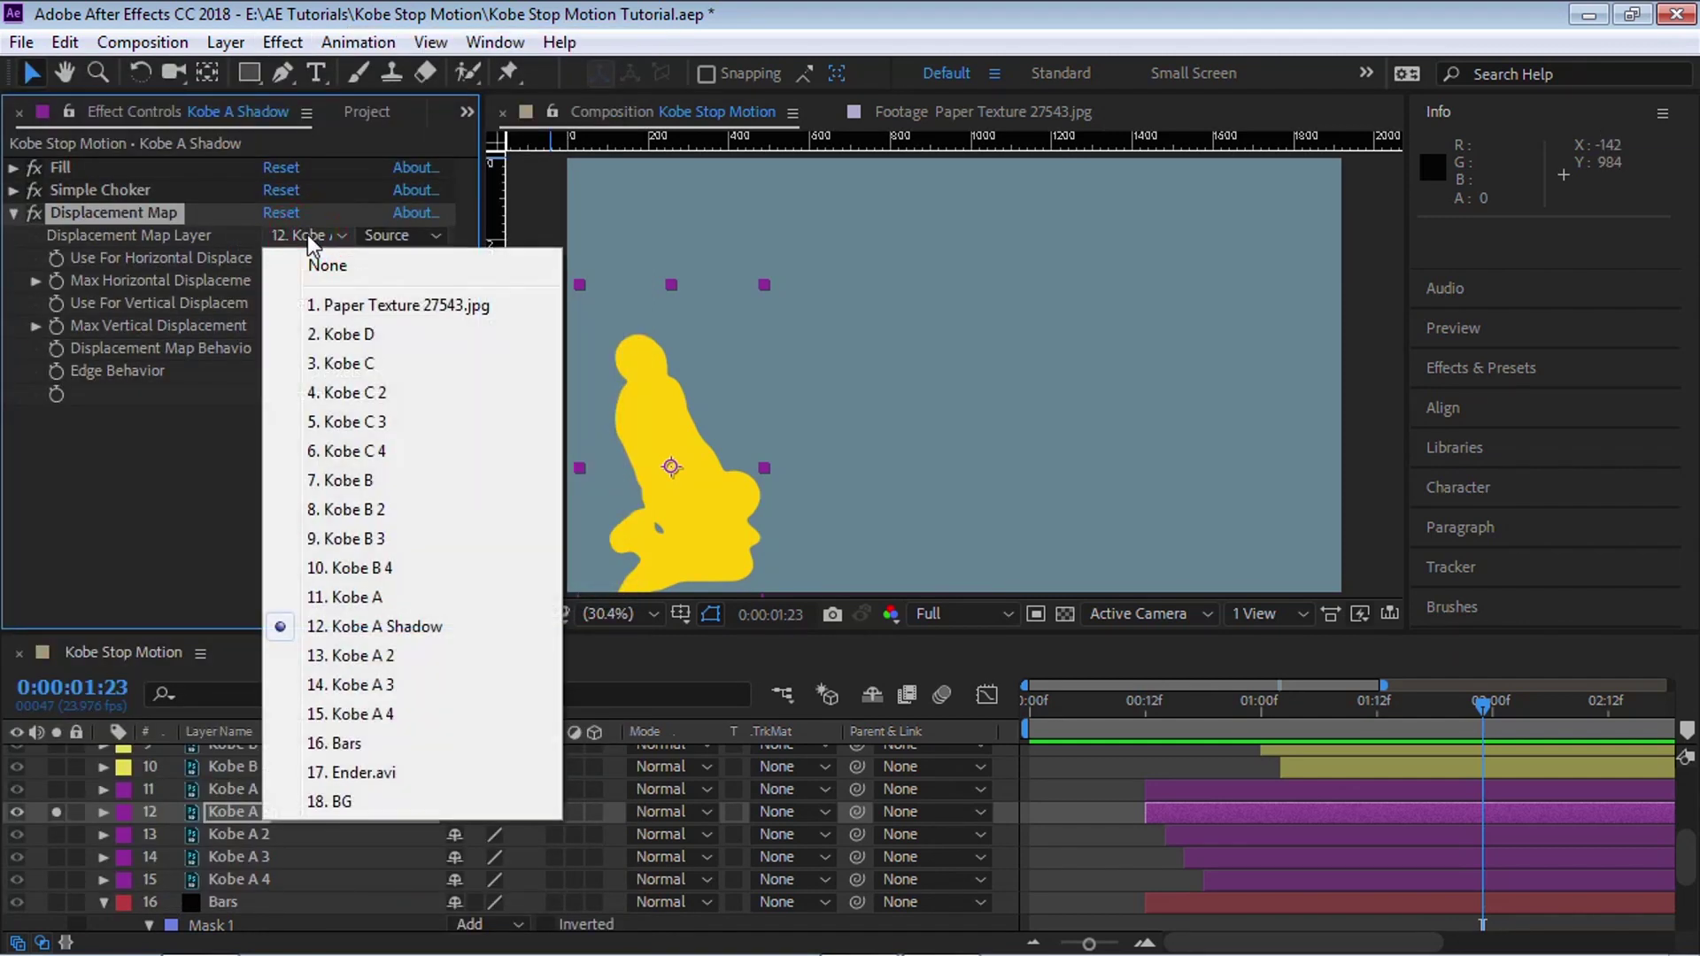
{"action": "left_click", "coordinate": [163, 205]}
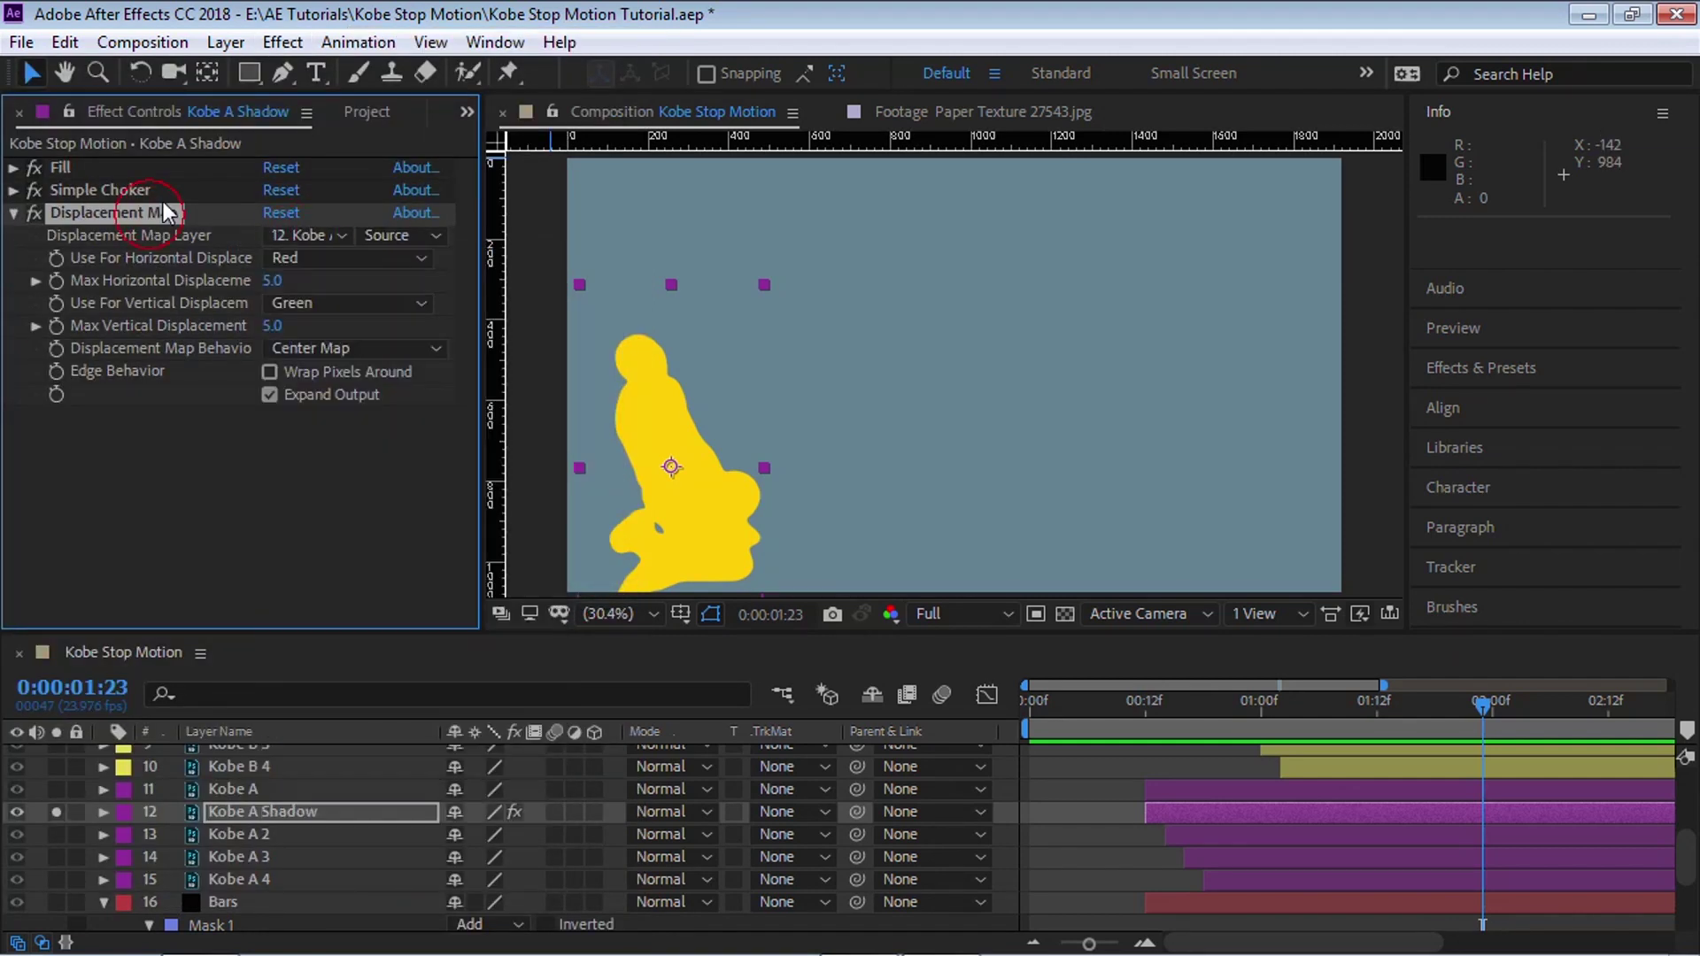
{"action": "left_click", "coordinate": [366, 113]}
{"action": "double_click", "coordinate": [236, 446]}
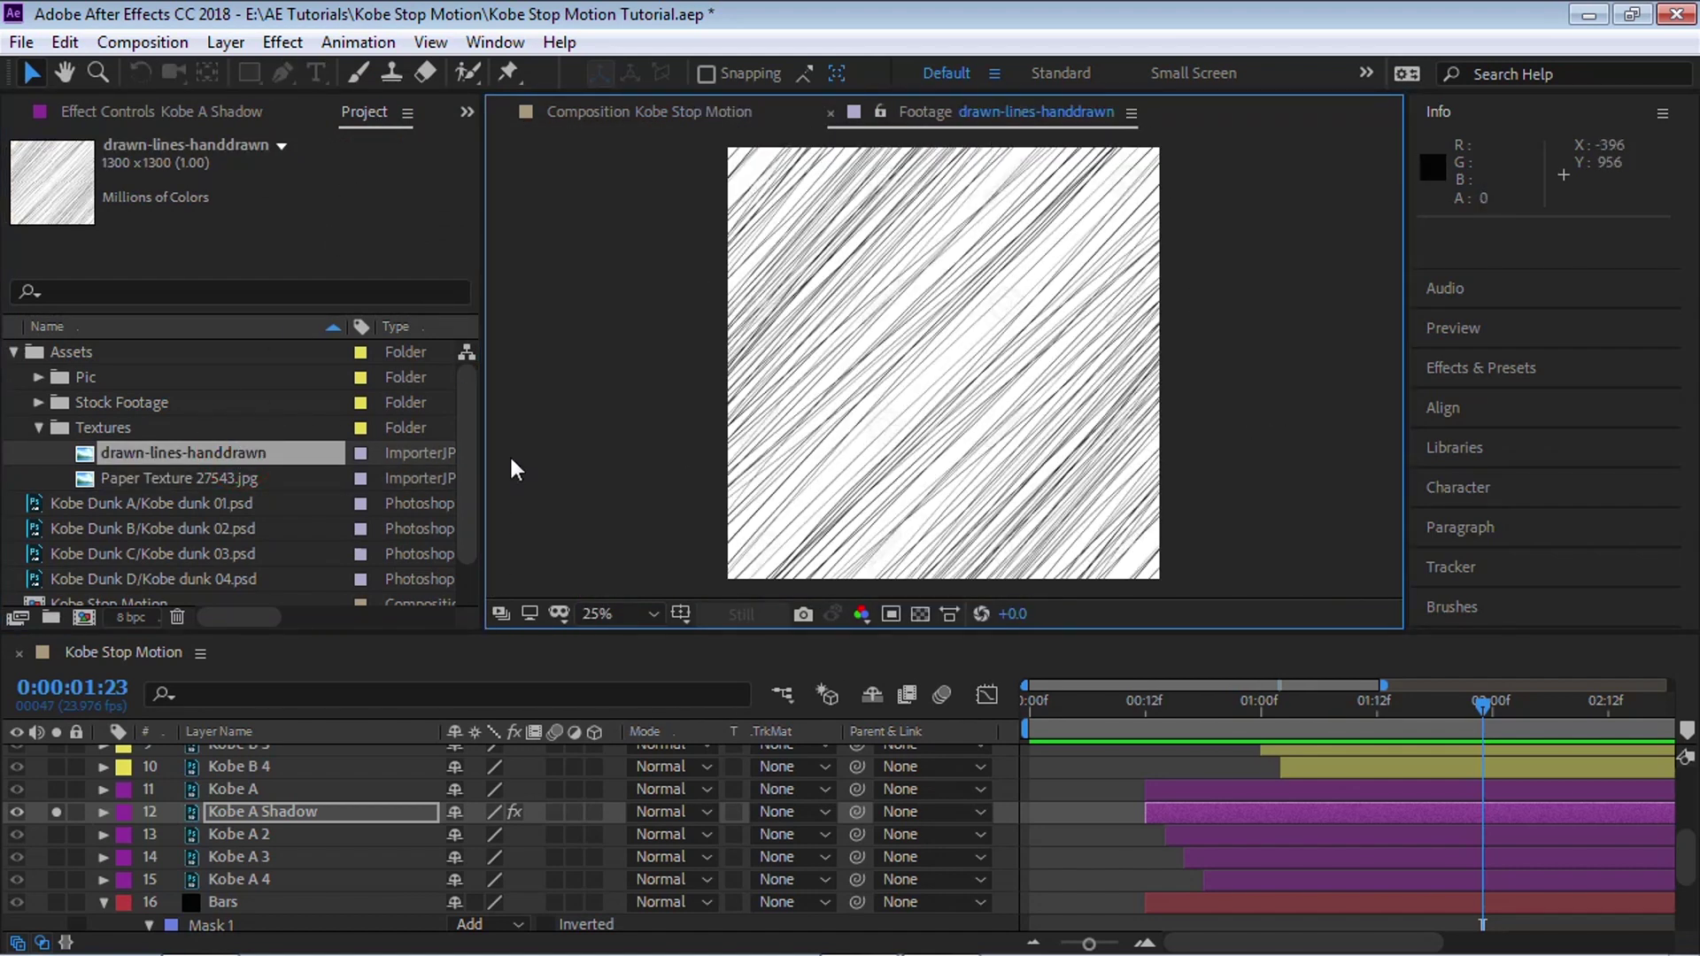
{"action": "mouse_move", "coordinate": [264, 467]}
{"action": "left_mouse_down"}
{"action": "mouse_move", "coordinate": [266, 558]}
{"action": "mouse_move", "coordinate": [374, 932]}
{"action": "left_mouse_up"}
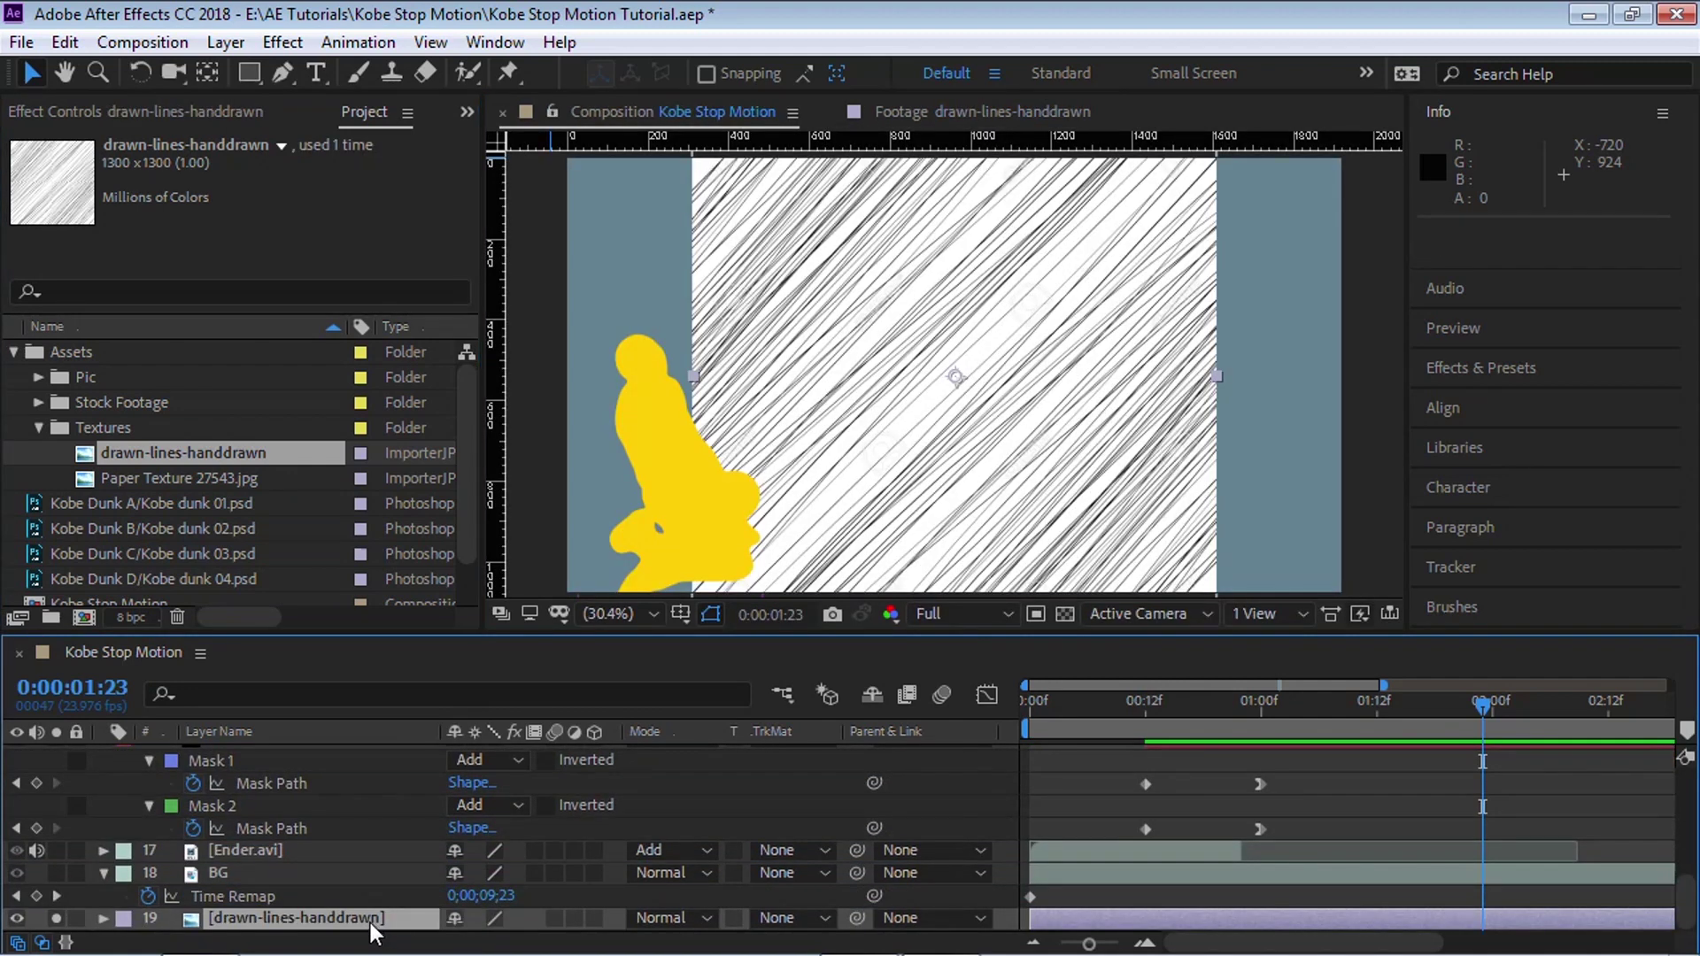
{"action": "left_click", "coordinate": [17, 918]}
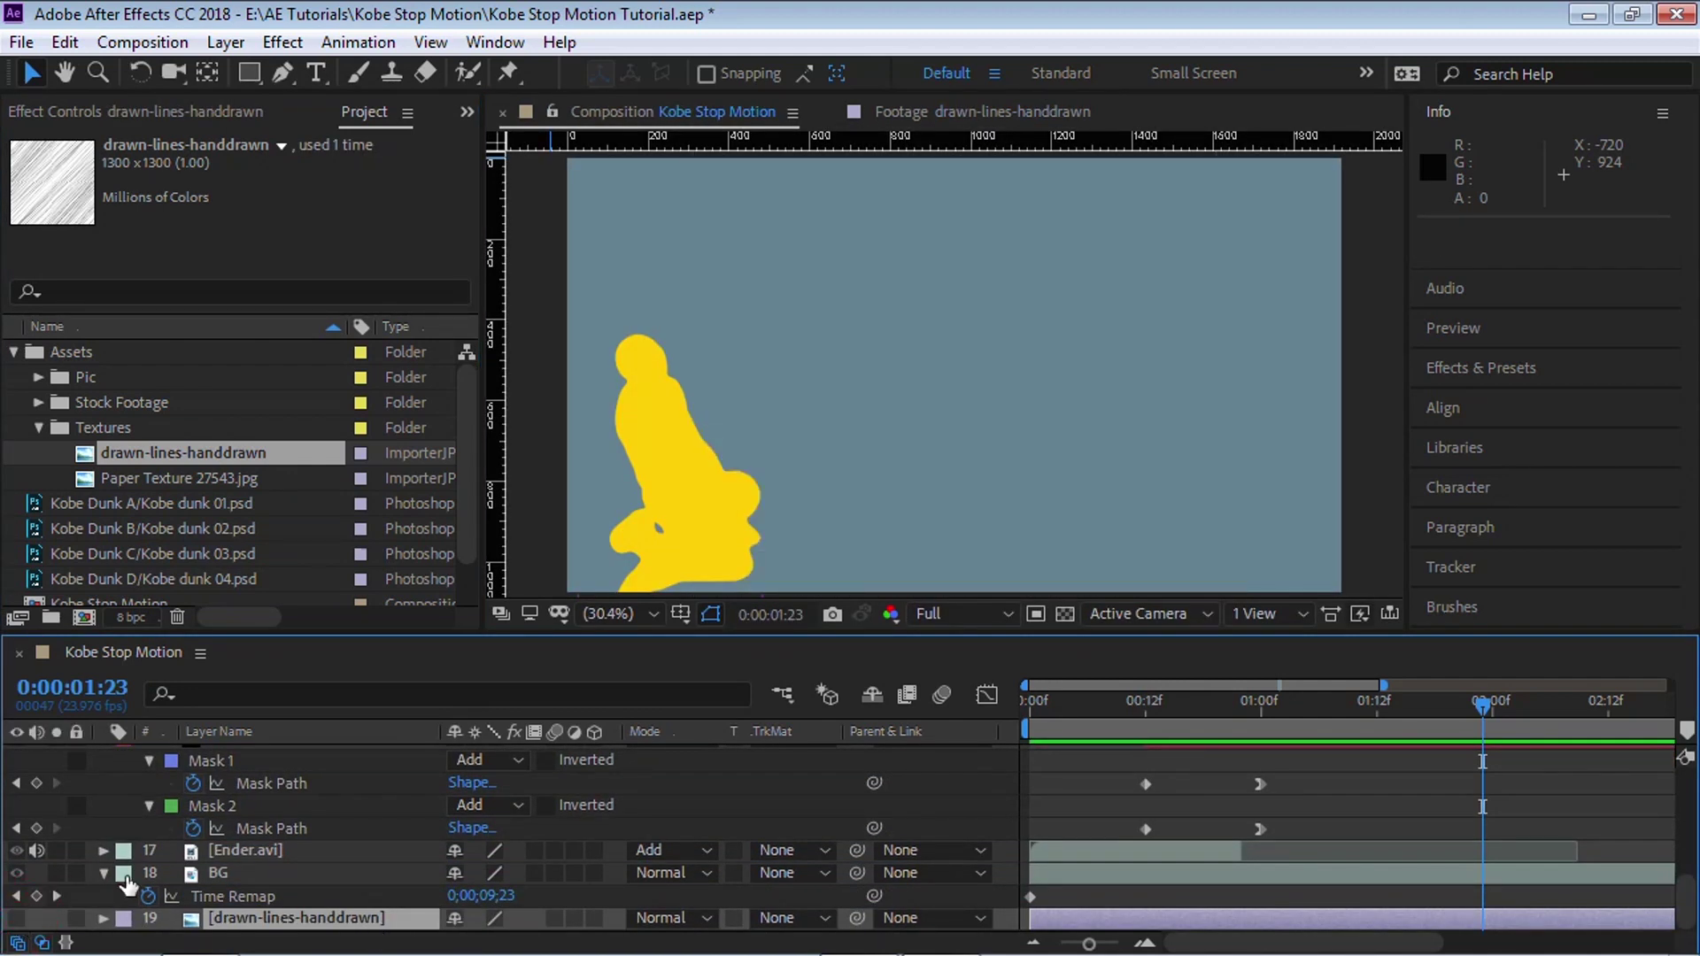
- Set the displacement map layer of Kobe A Shadow to drawn-lines-handdrawn and inspect the roughened edges up close
{"action": "scroll", "coordinate": [1686, 903], "scroll_direction": "up", "scroll_amount": 5}
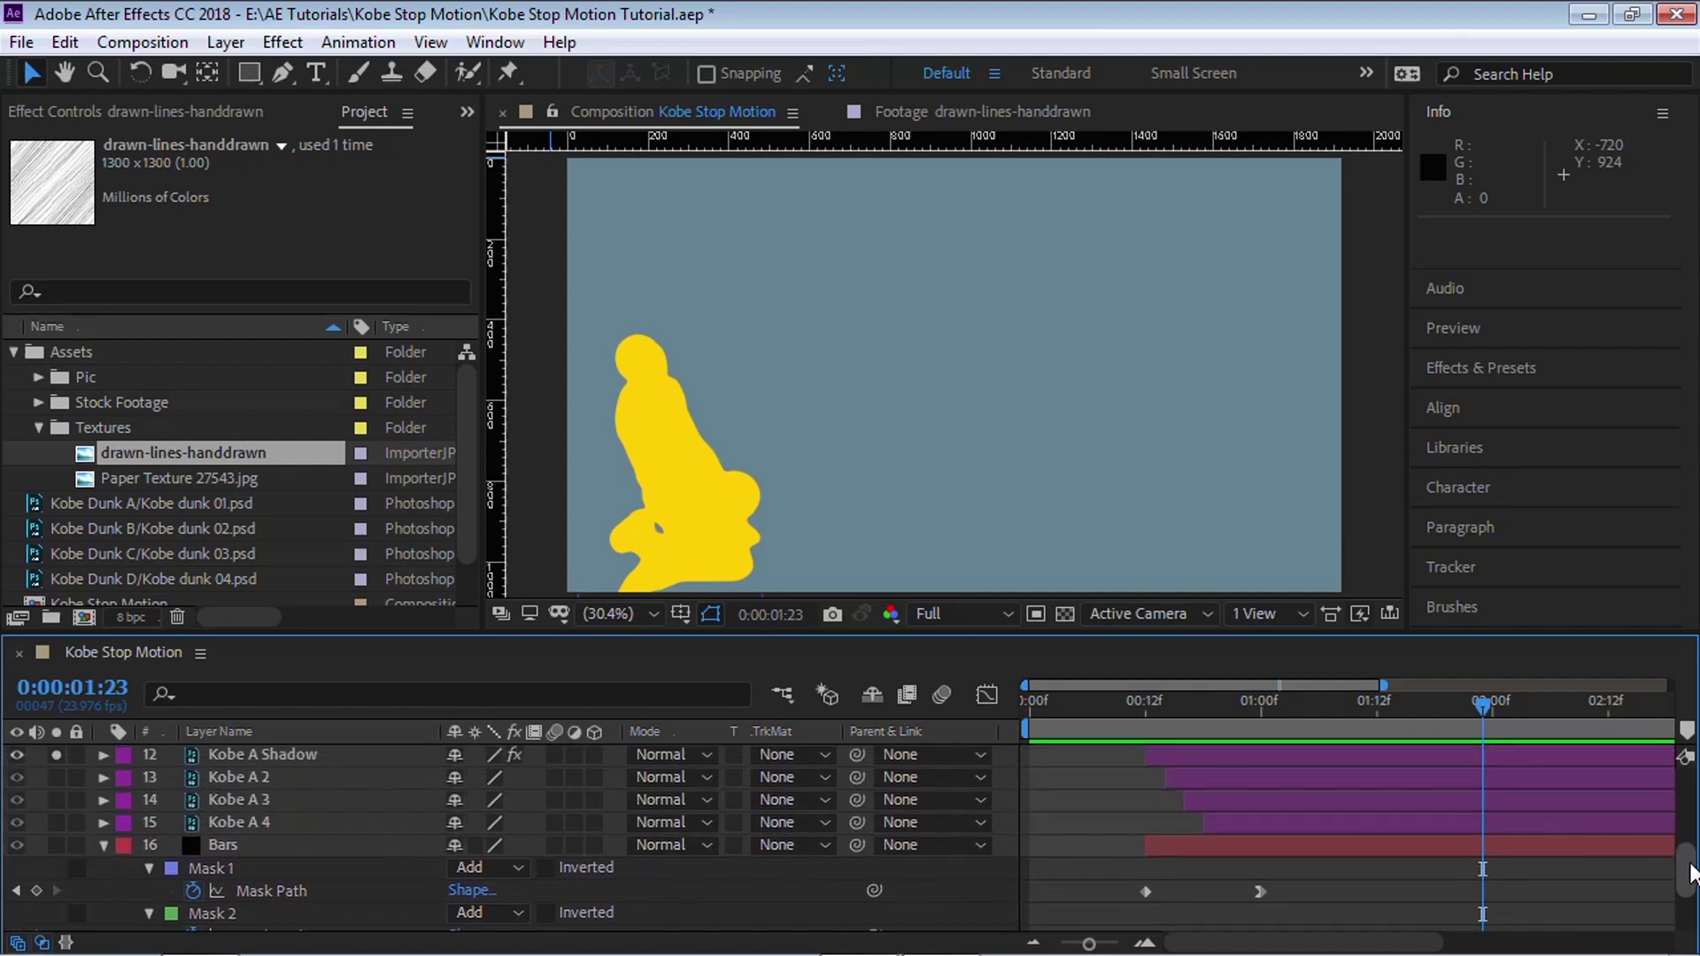
{"action": "left_click", "coordinate": [311, 802]}
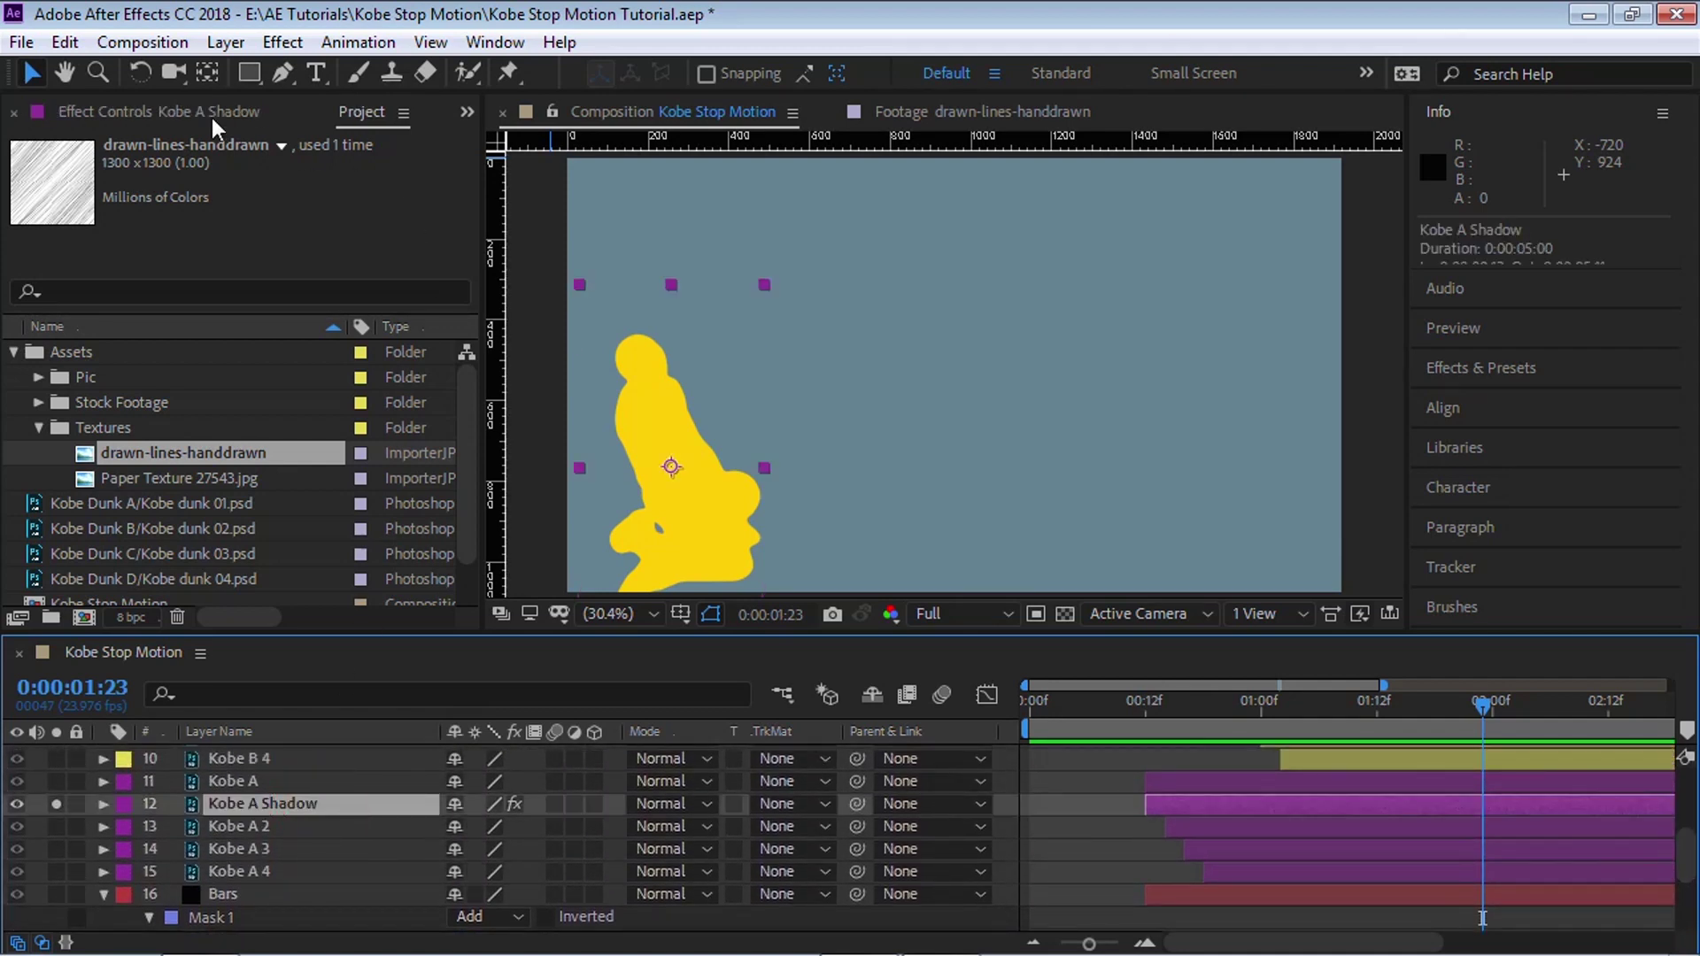
{"action": "left_click", "coordinate": [200, 111]}
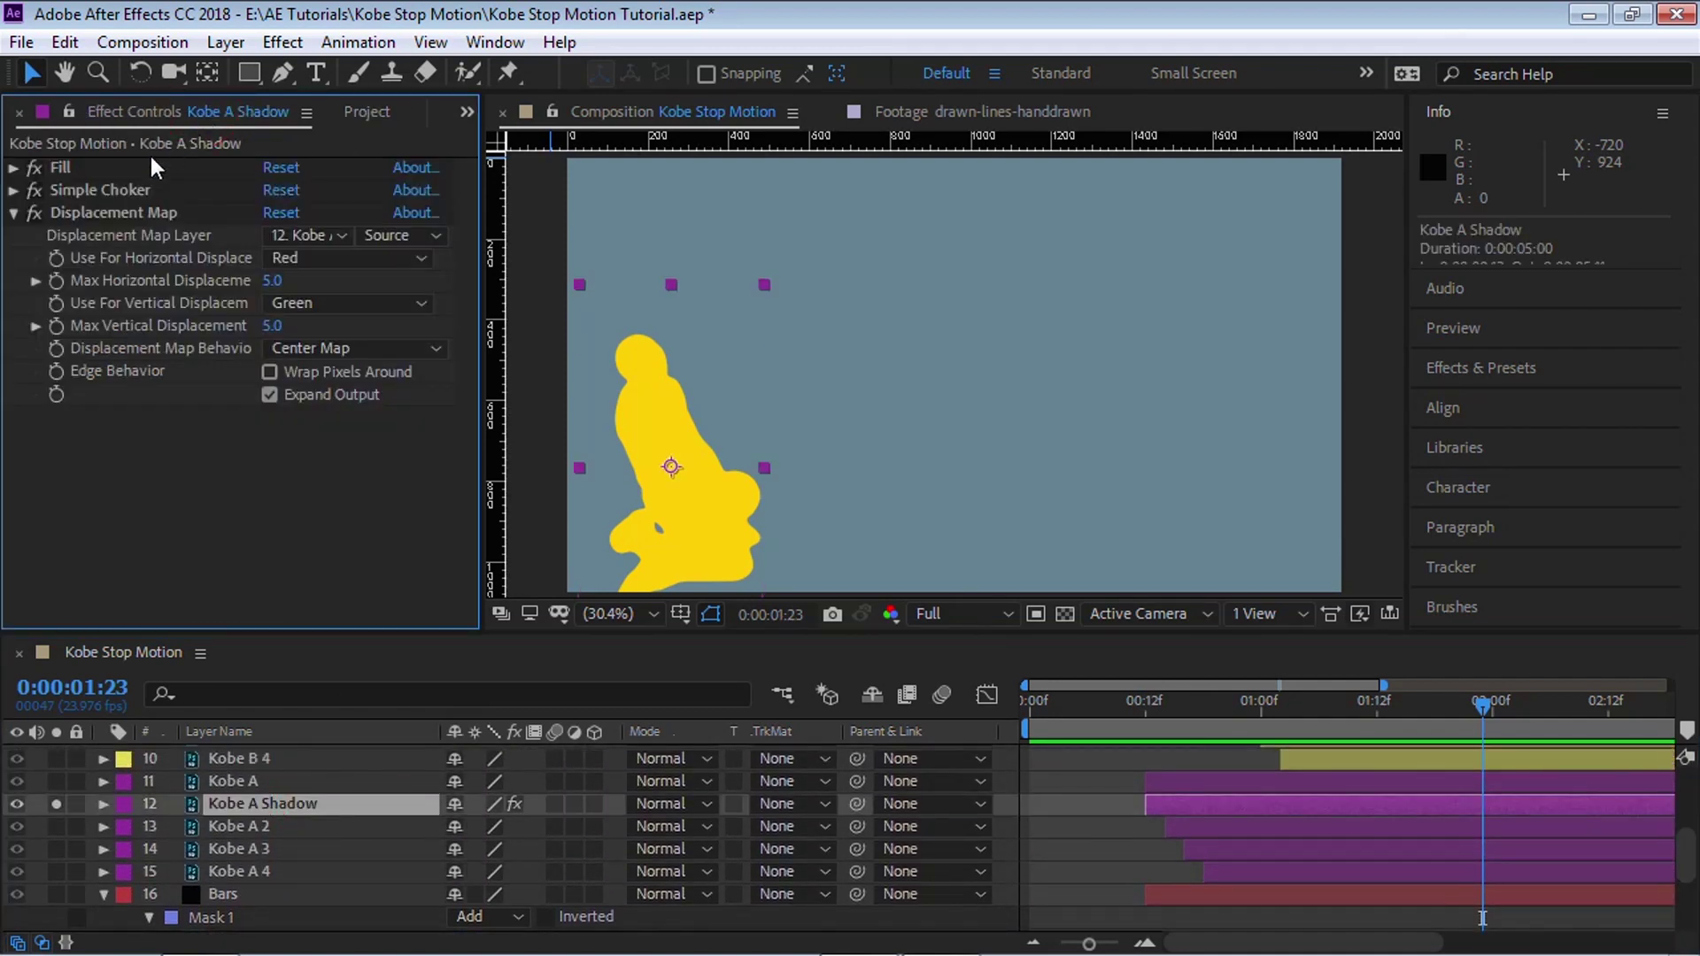
{"action": "left_click", "coordinate": [307, 233]}
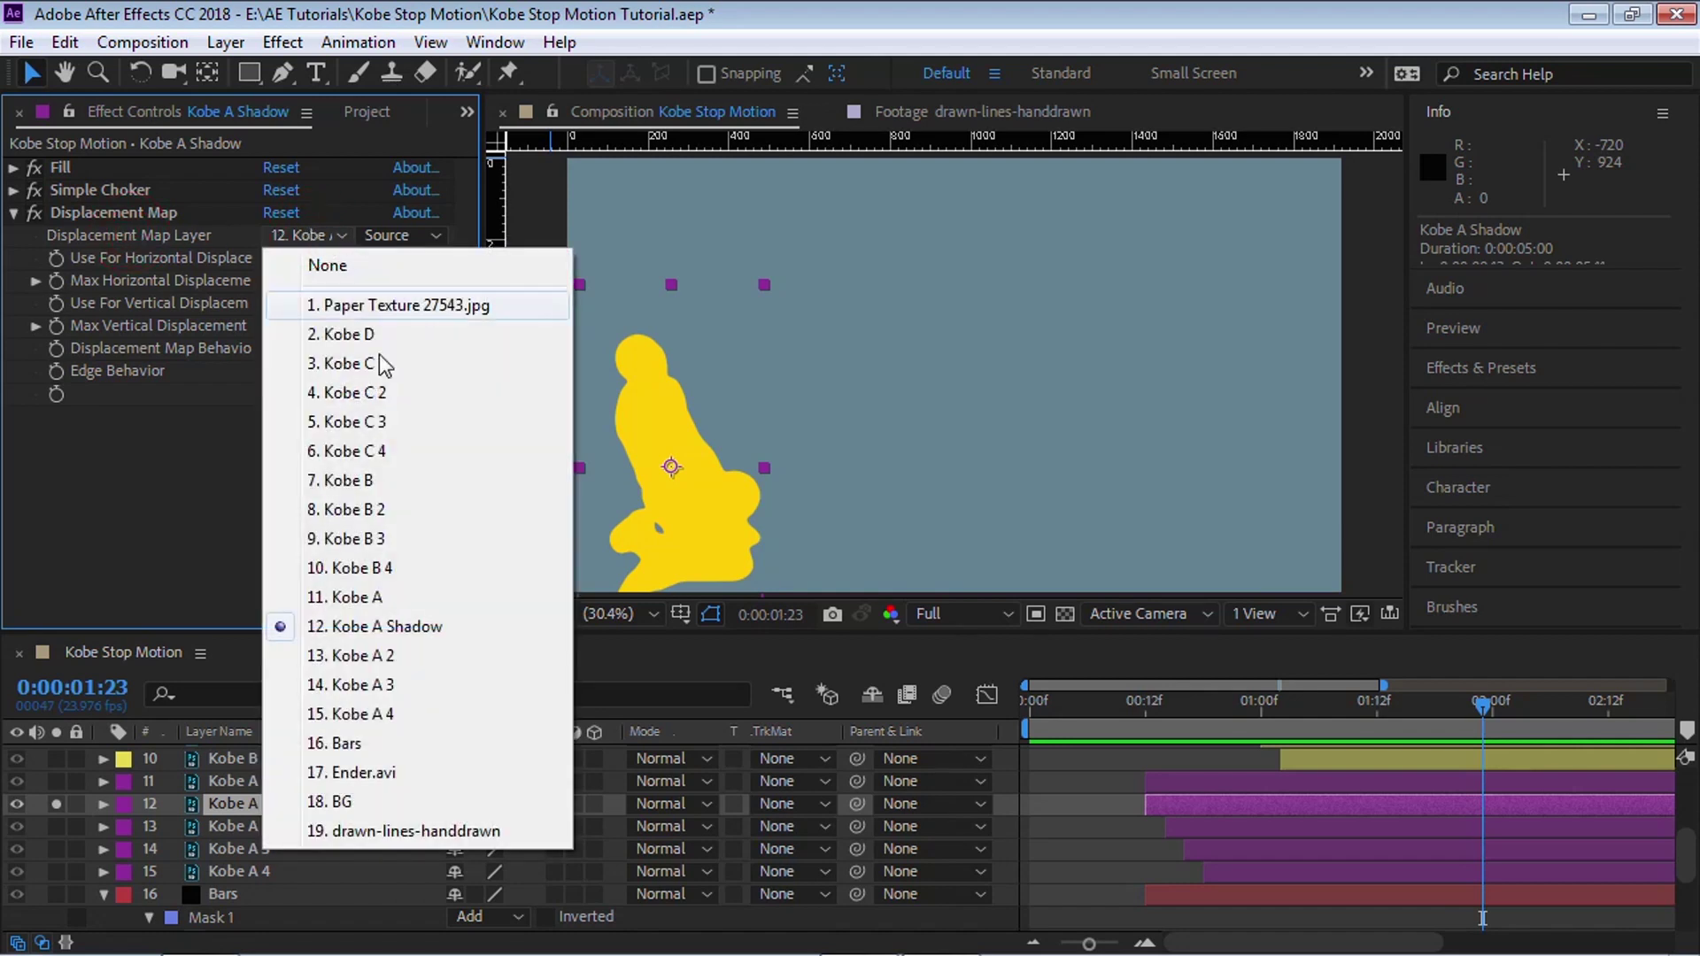
{"action": "left_click", "coordinate": [395, 829]}
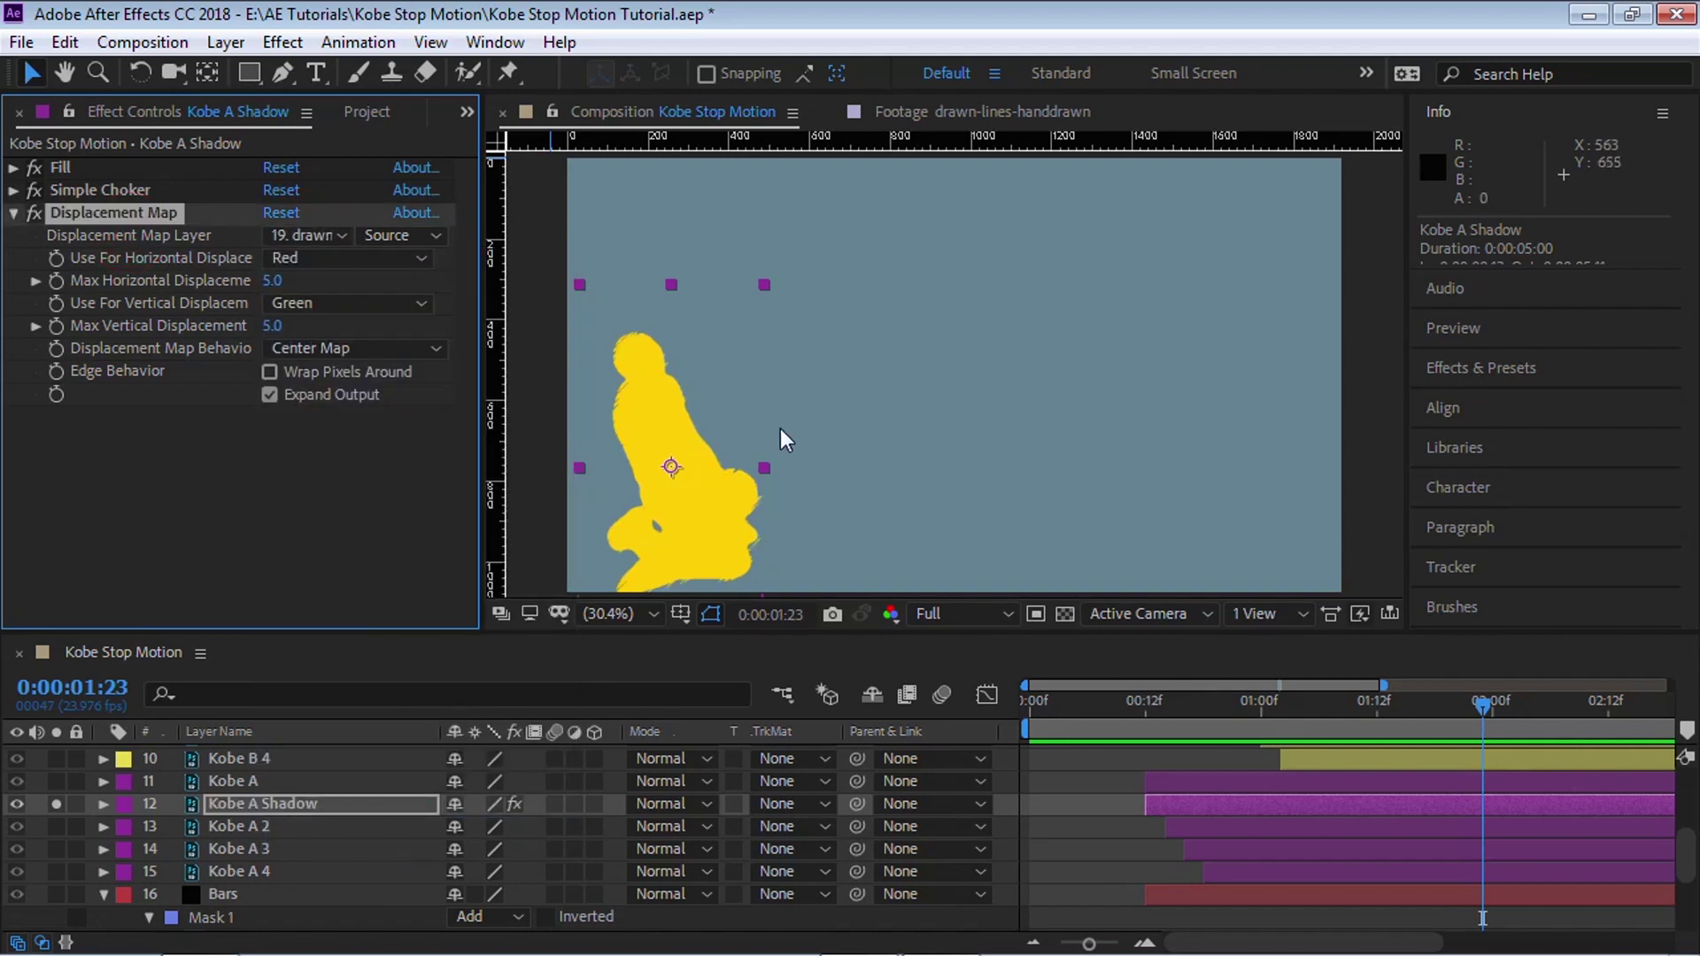
{"action": "scroll", "coordinate": [1022, 306], "scroll_direction": "up", "scroll_amount": 4}
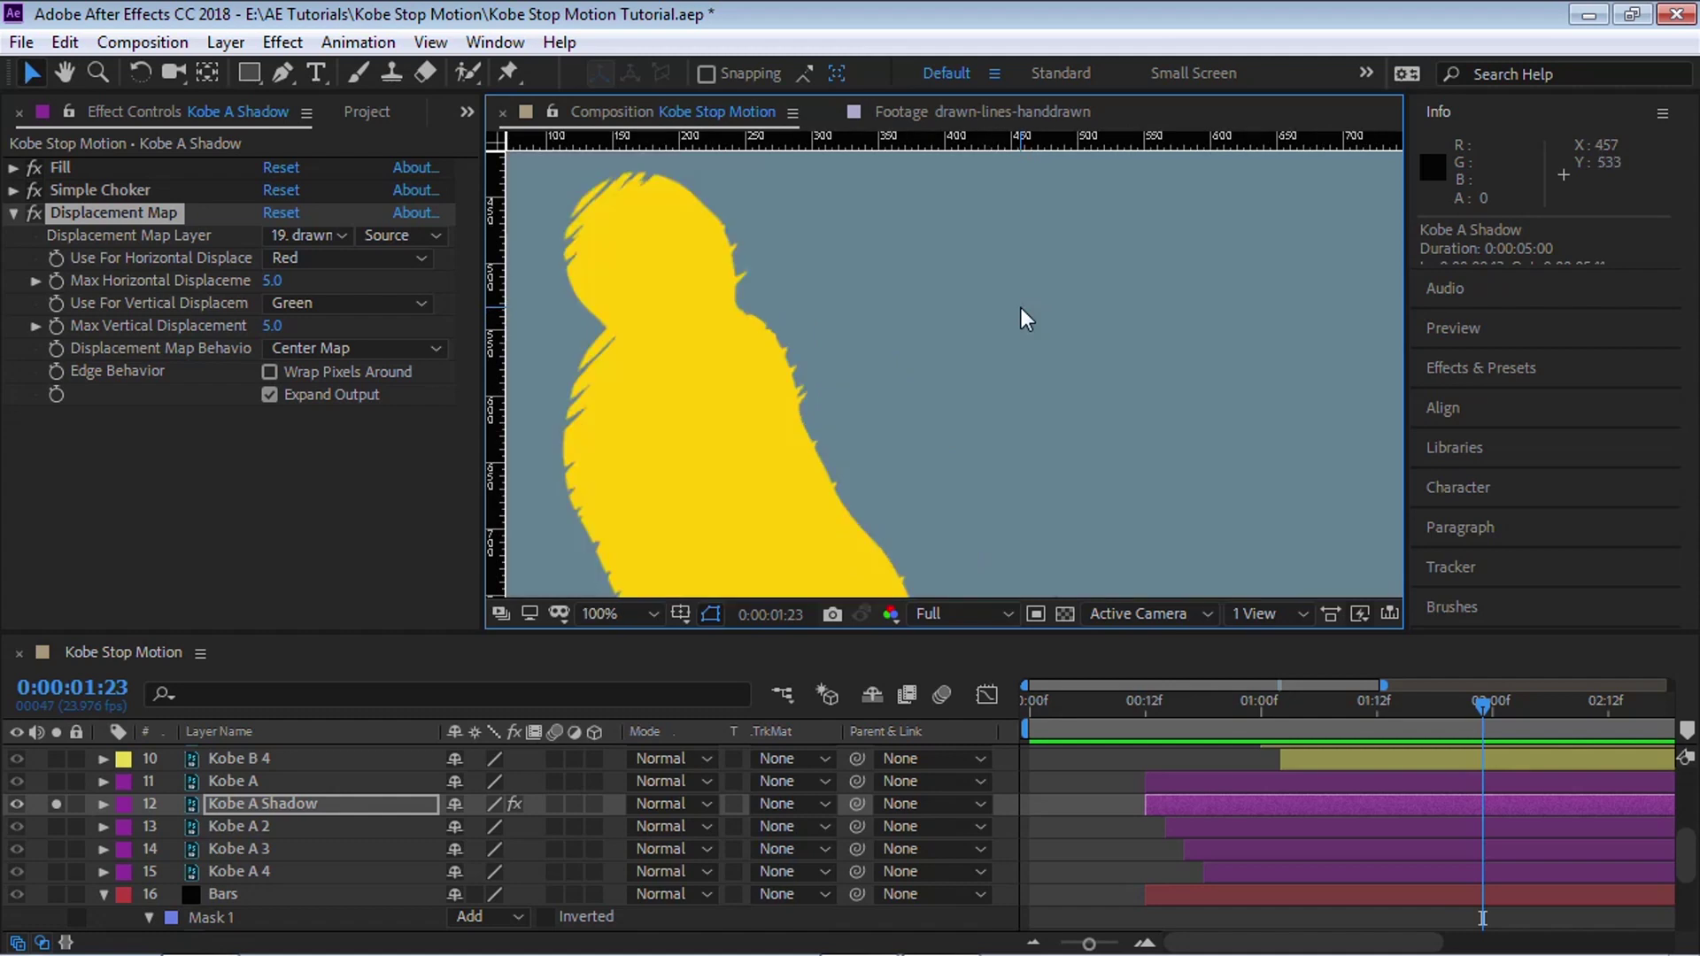
- Unsolo the Kobe A Shadow layer and set its blending mode to Overlay
{"action": "left_click", "coordinate": [56, 804]}
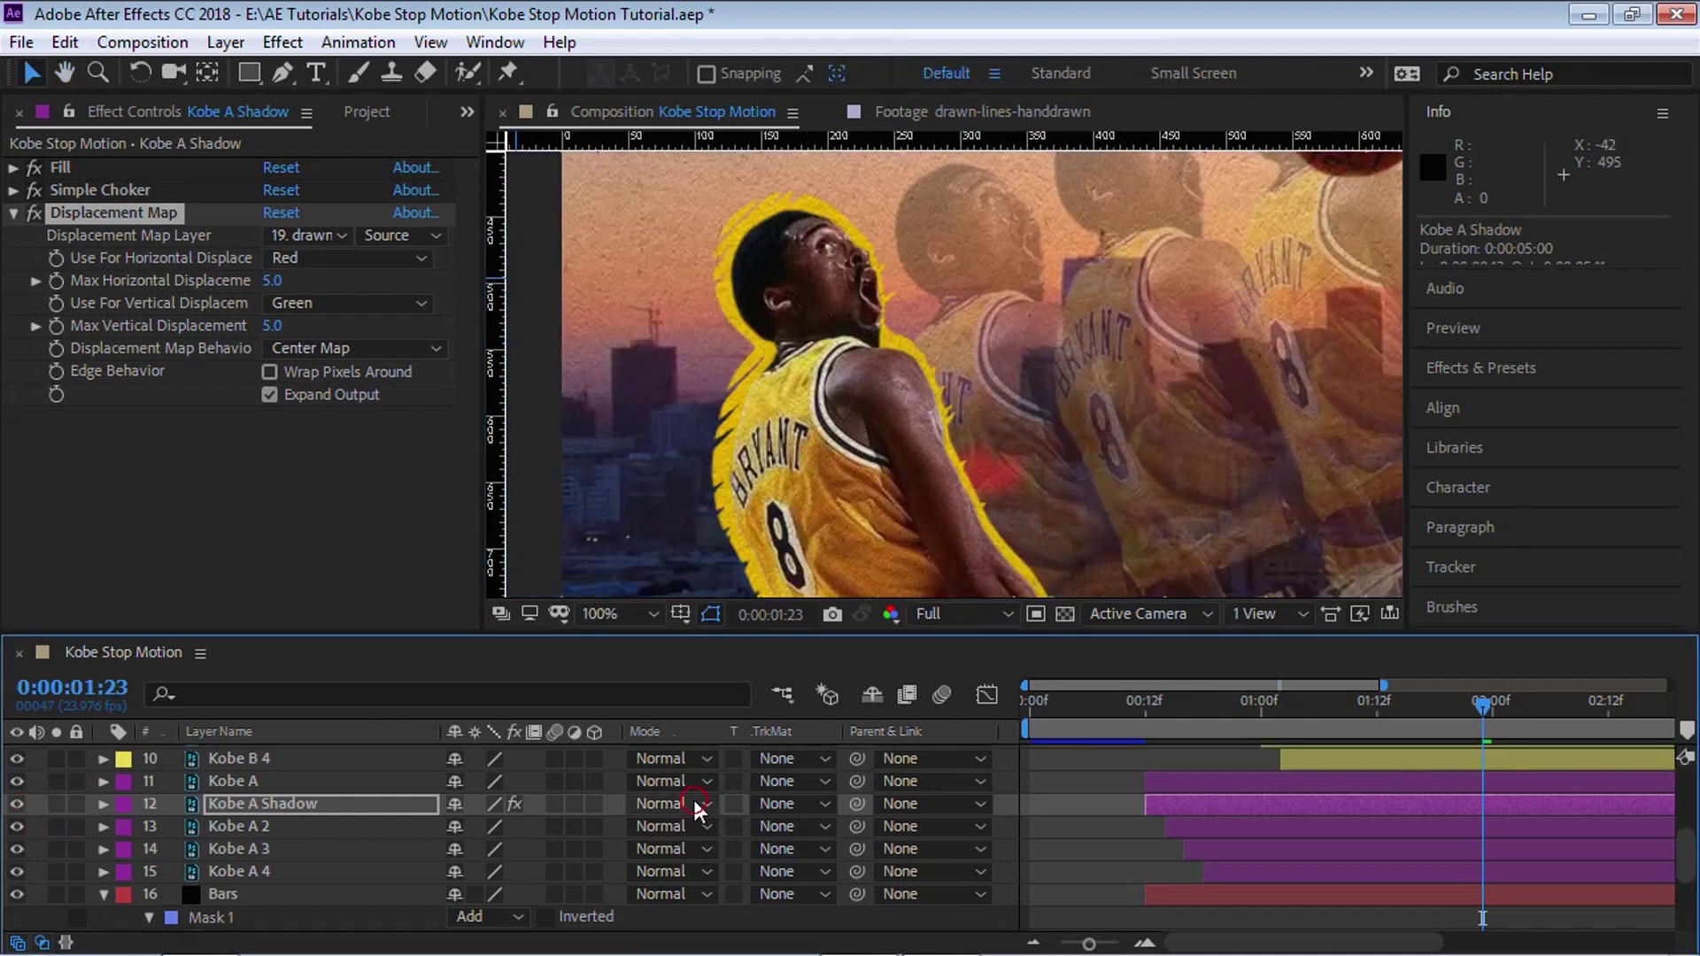
{"action": "left_click", "coordinate": [700, 809]}
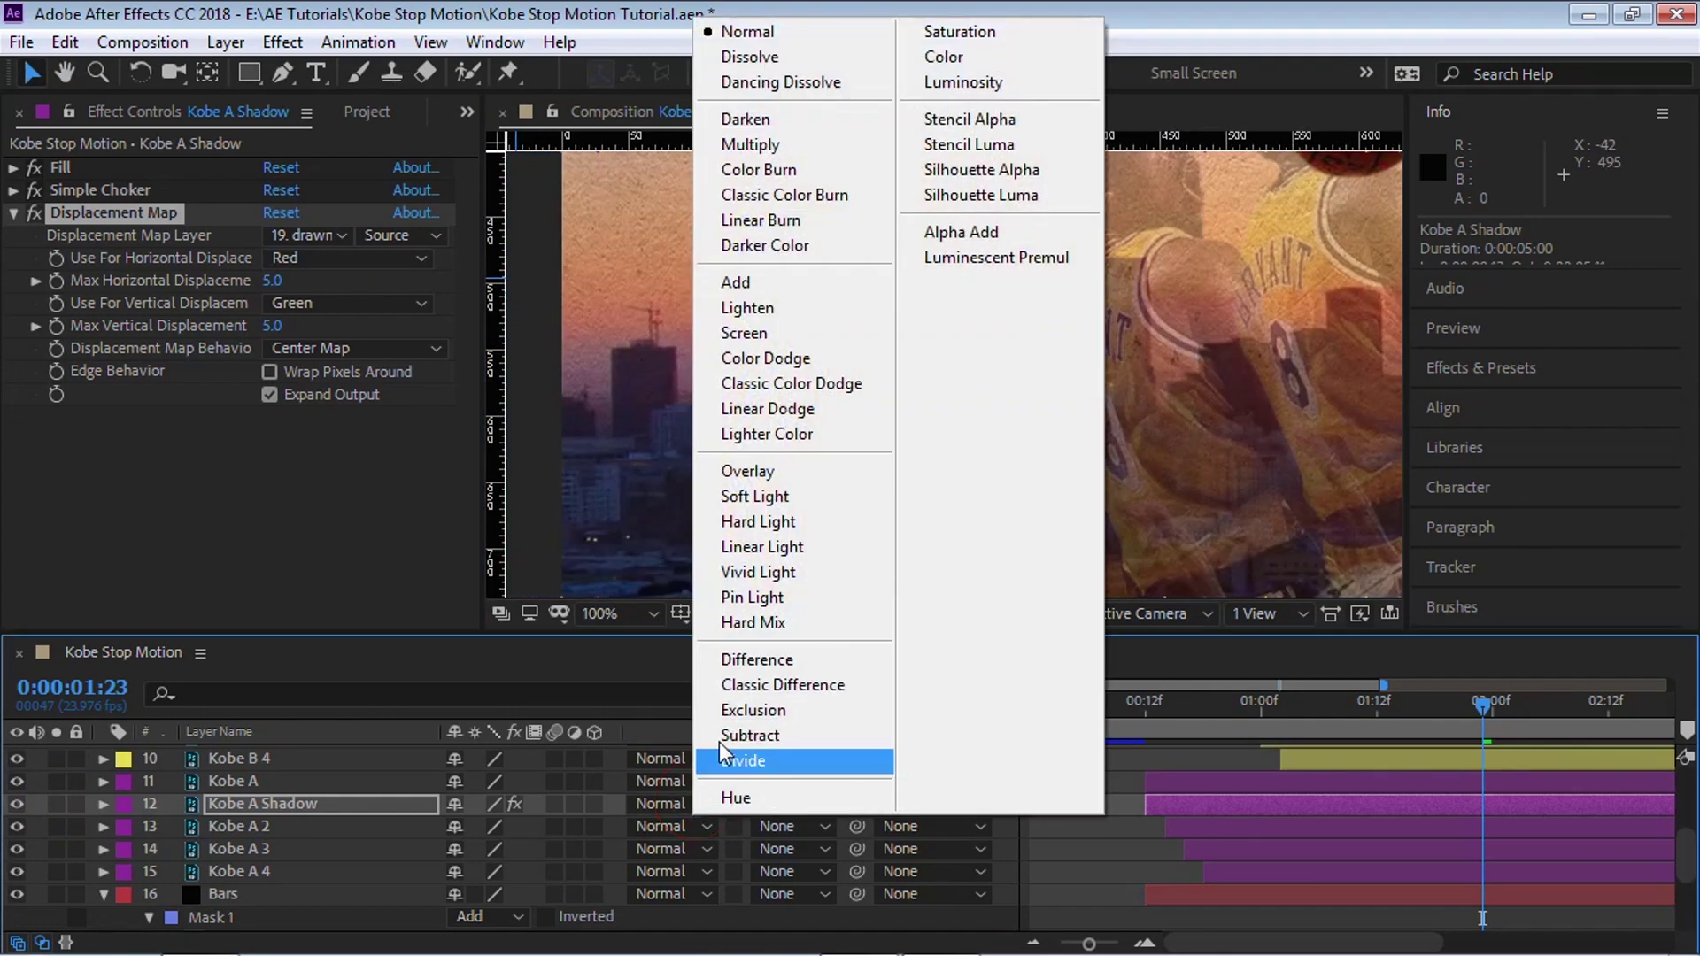
{"action": "left_click", "coordinate": [833, 479]}
- Set Kobe A Shadow's Displacement Map to 14 maximum horizontal and -20 maximum vertical displacement
{"action": "mouse_move", "coordinate": [270, 277]}
{"action": "left_mouse_down"}
{"action": "mouse_move", "coordinate": [408, 279]}
{"action": "mouse_move", "coordinate": [292, 281]}
{"action": "mouse_move", "coordinate": [337, 320]}
{"action": "mouse_move", "coordinate": [378, 316]}
{"action": "mouse_move", "coordinate": [212, 302]}
{"action": "mouse_move", "coordinate": [257, 290]}
{"action": "left_mouse_up"}
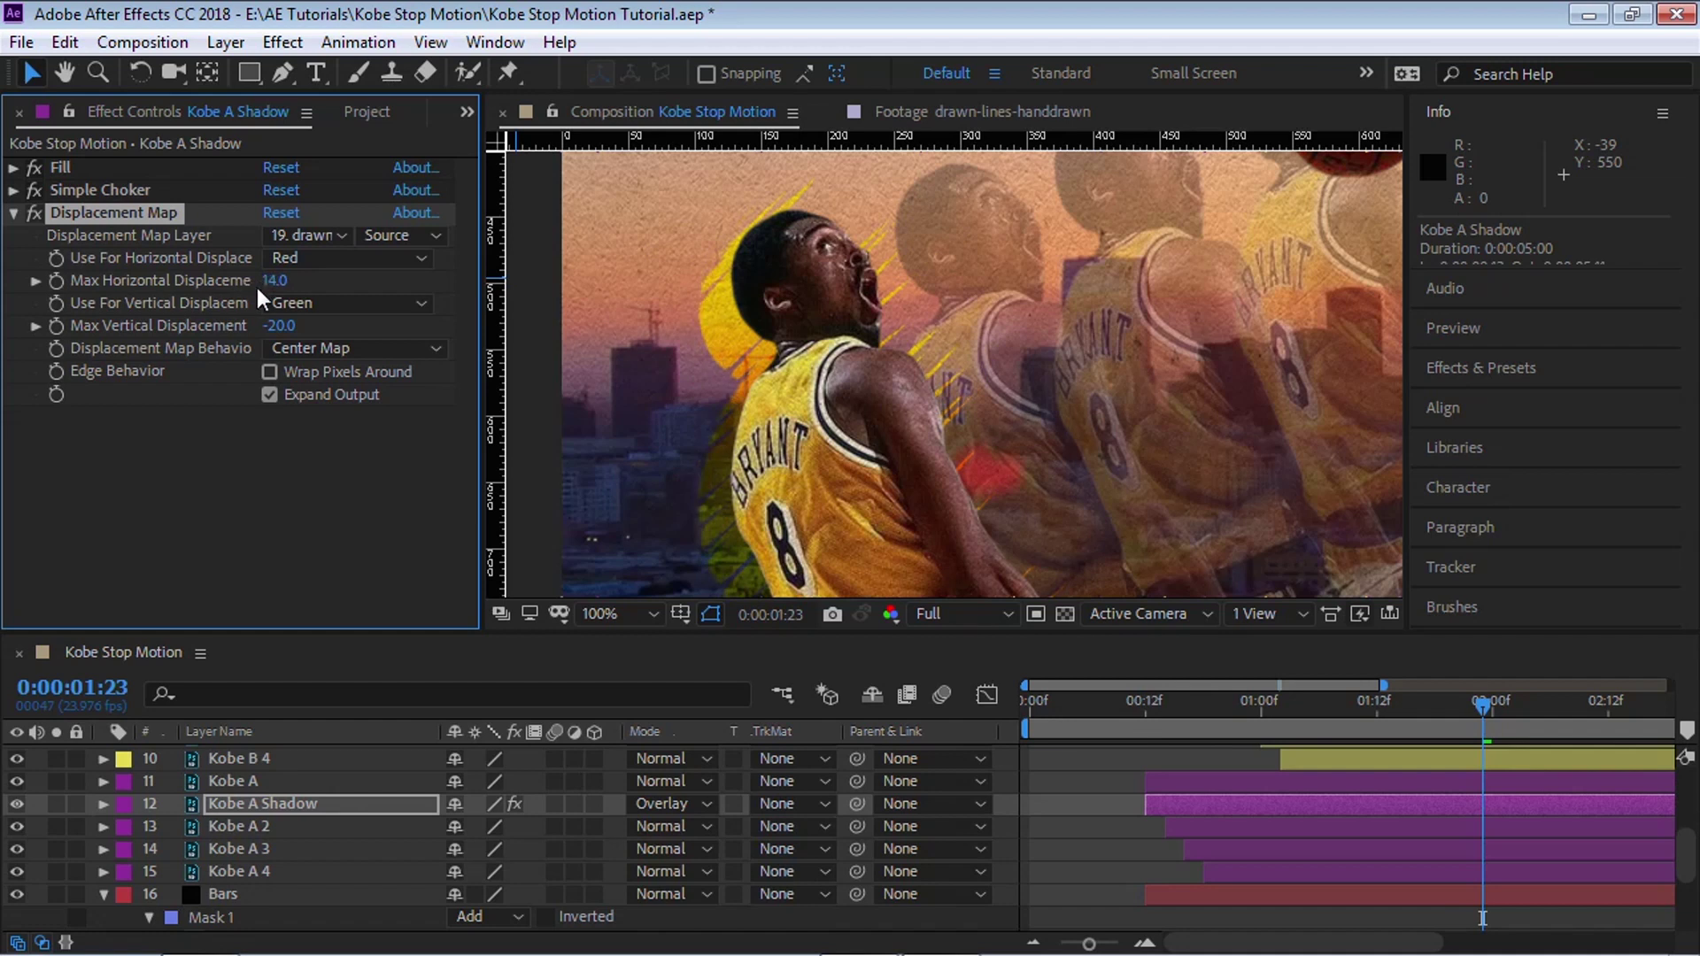
{"action": "key", "text": "comma"}
{"action": "key", "text": "h"}
{"action": "left_click_drag", "start_coordinate": [1071, 439], "coordinate": [886, 397]}
- Copy the Fill, Simple Choker and Displacement Map effects from Kobe A Shadow
{"action": "left_click", "coordinate": [70, 167]}
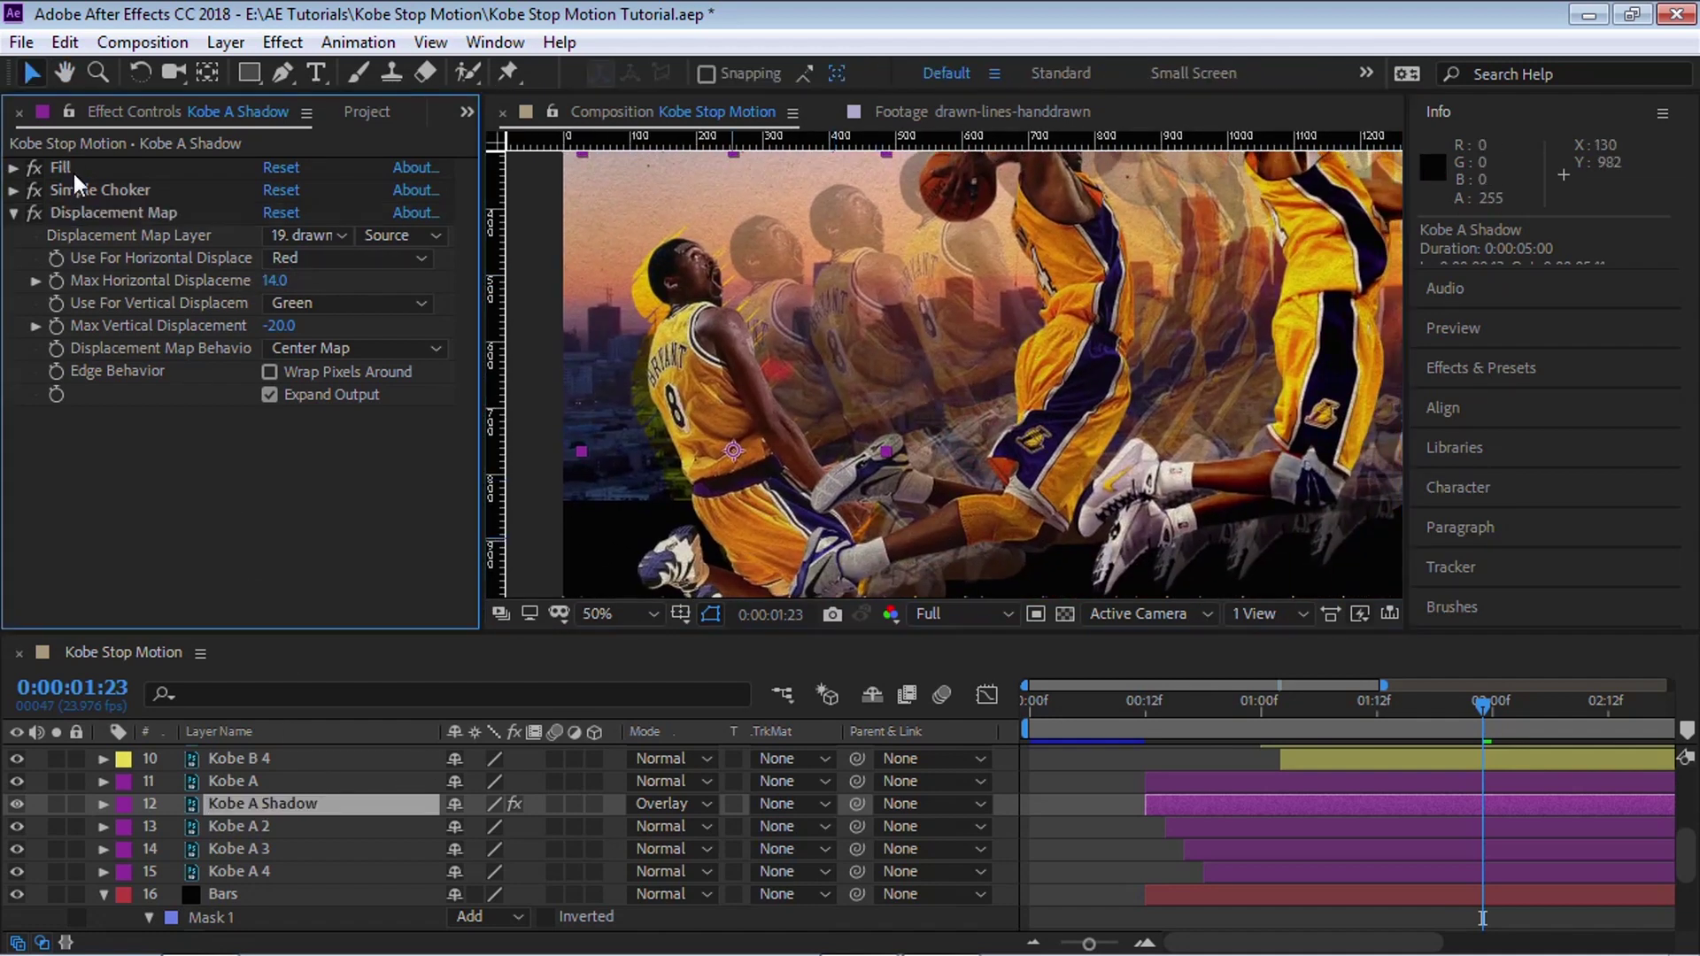
{"action": "left_click", "coordinate": [105, 211], "text": "shift"}
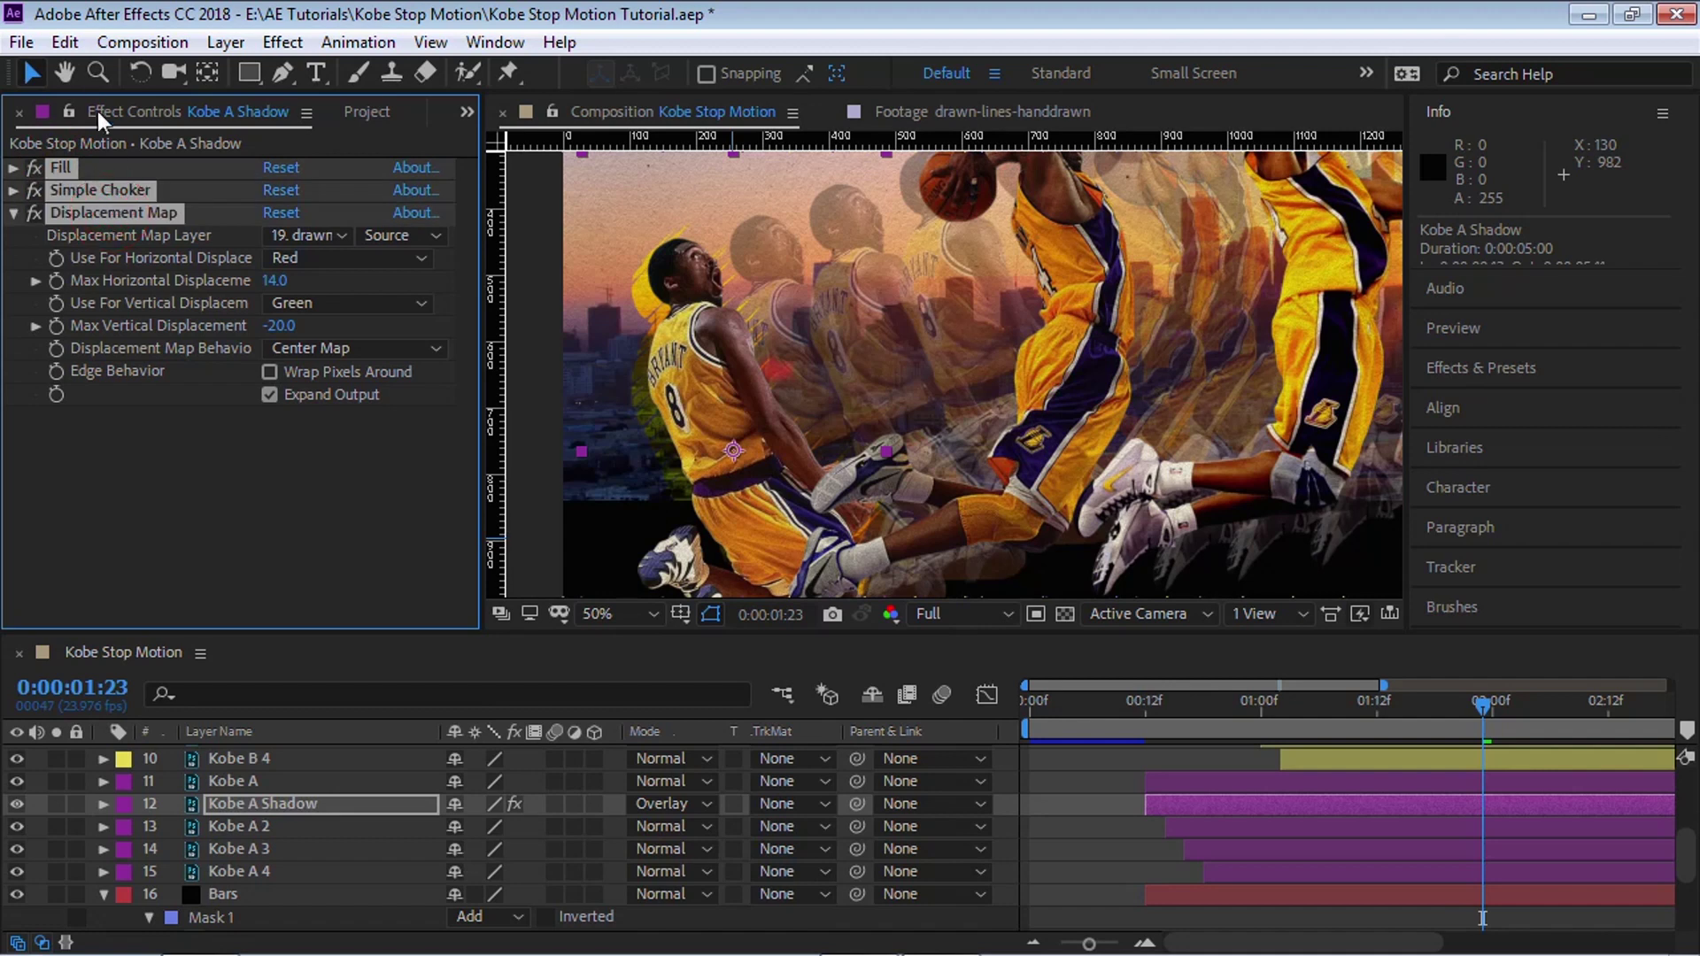
{"action": "left_click", "coordinate": [64, 45]}
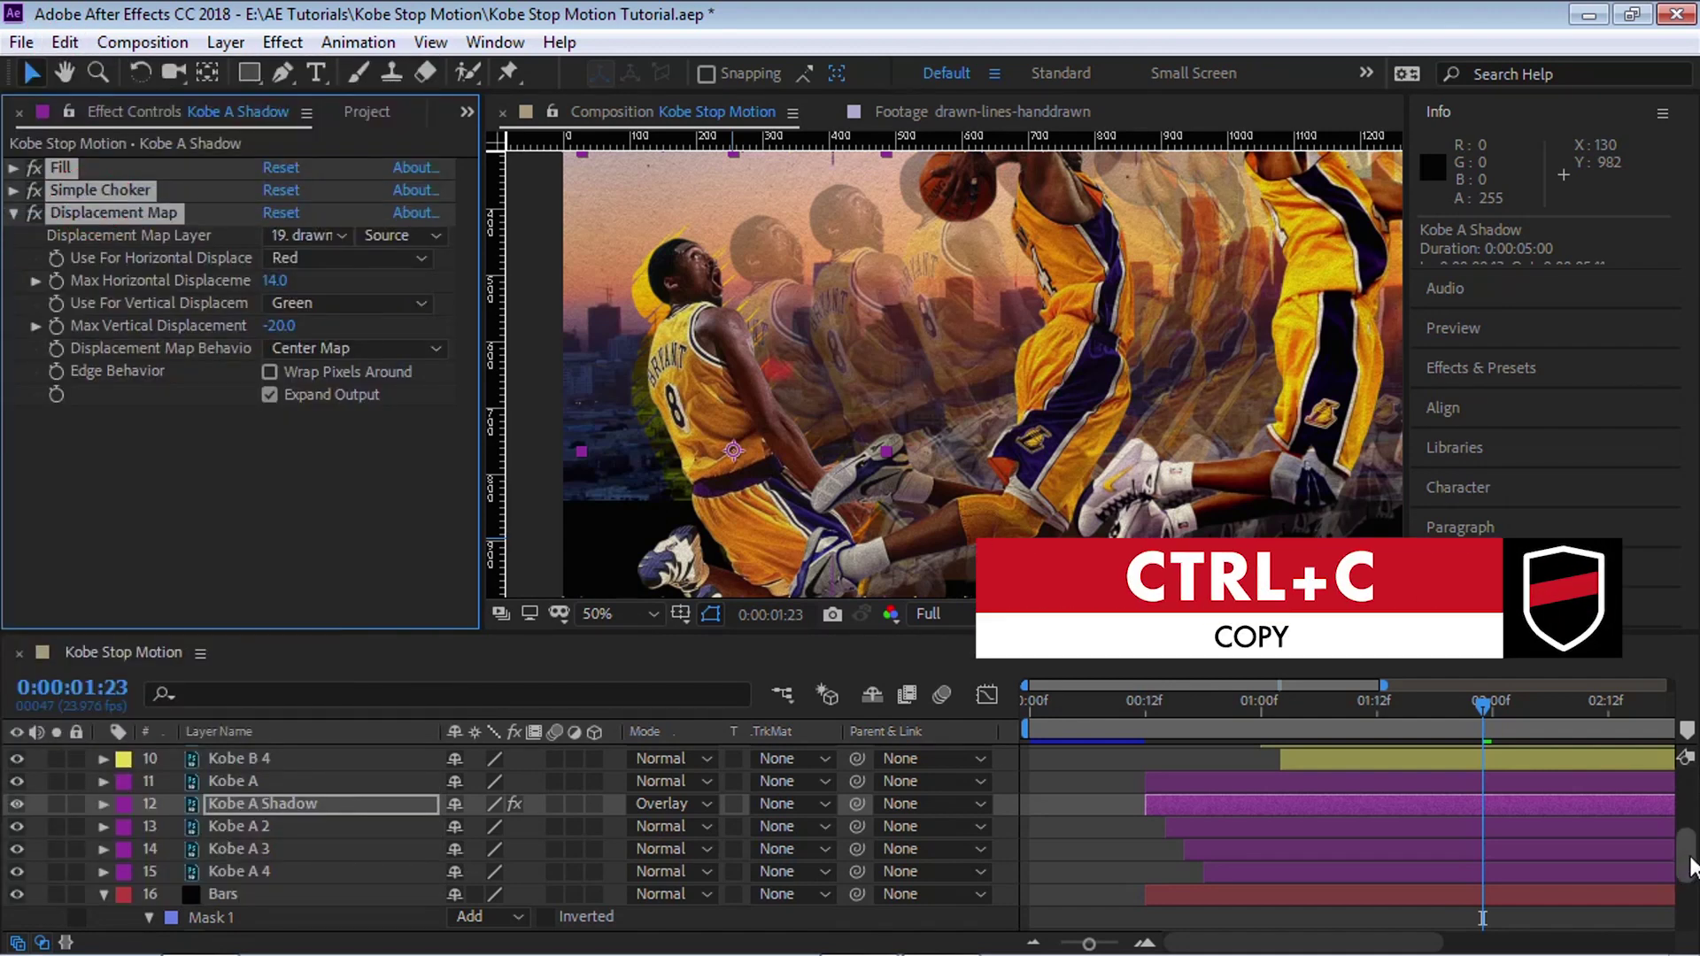
- Go to 0:00:00:22 and duplicate the Kobe B layer, placing the copy directly beneath the original
{"action": "scroll", "coordinate": [1689, 868], "scroll_direction": "up", "scroll_amount": 4}
{"action": "left_click", "coordinate": [1251, 702]}
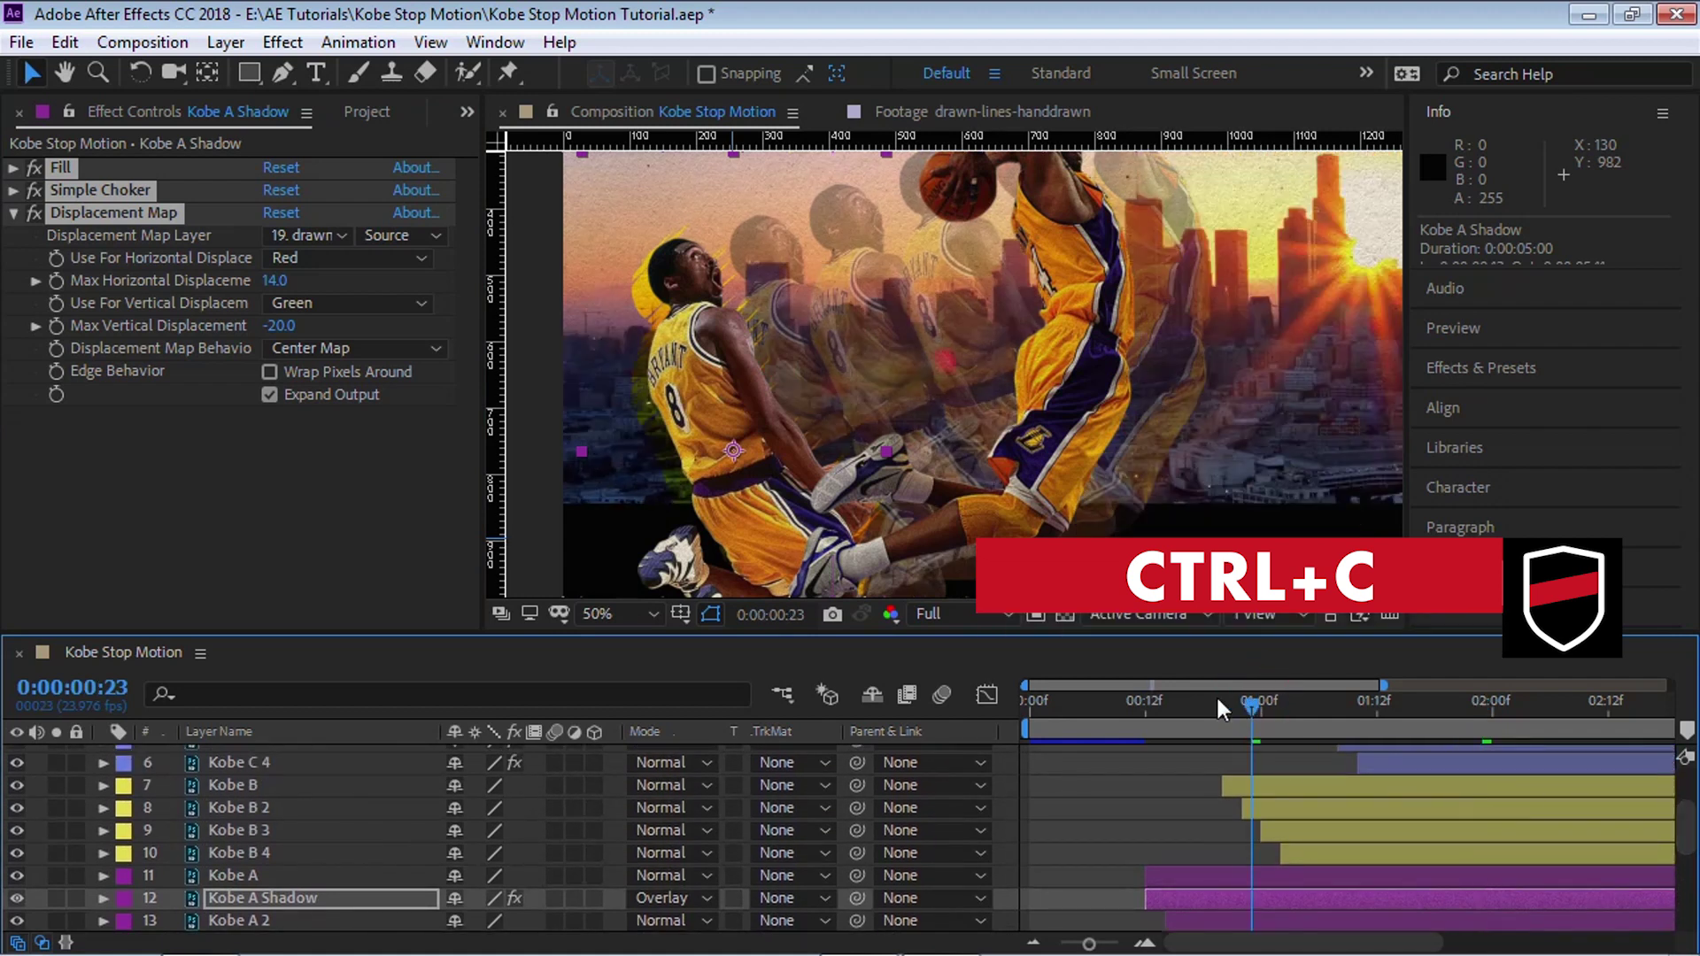
{"action": "left_click", "coordinate": [257, 785]}
{"action": "left_click_drag", "start_coordinate": [1177, 442], "coordinate": [1150, 467]}
{"action": "key", "text": "v"}
{"action": "left_click", "coordinate": [1252, 702]}
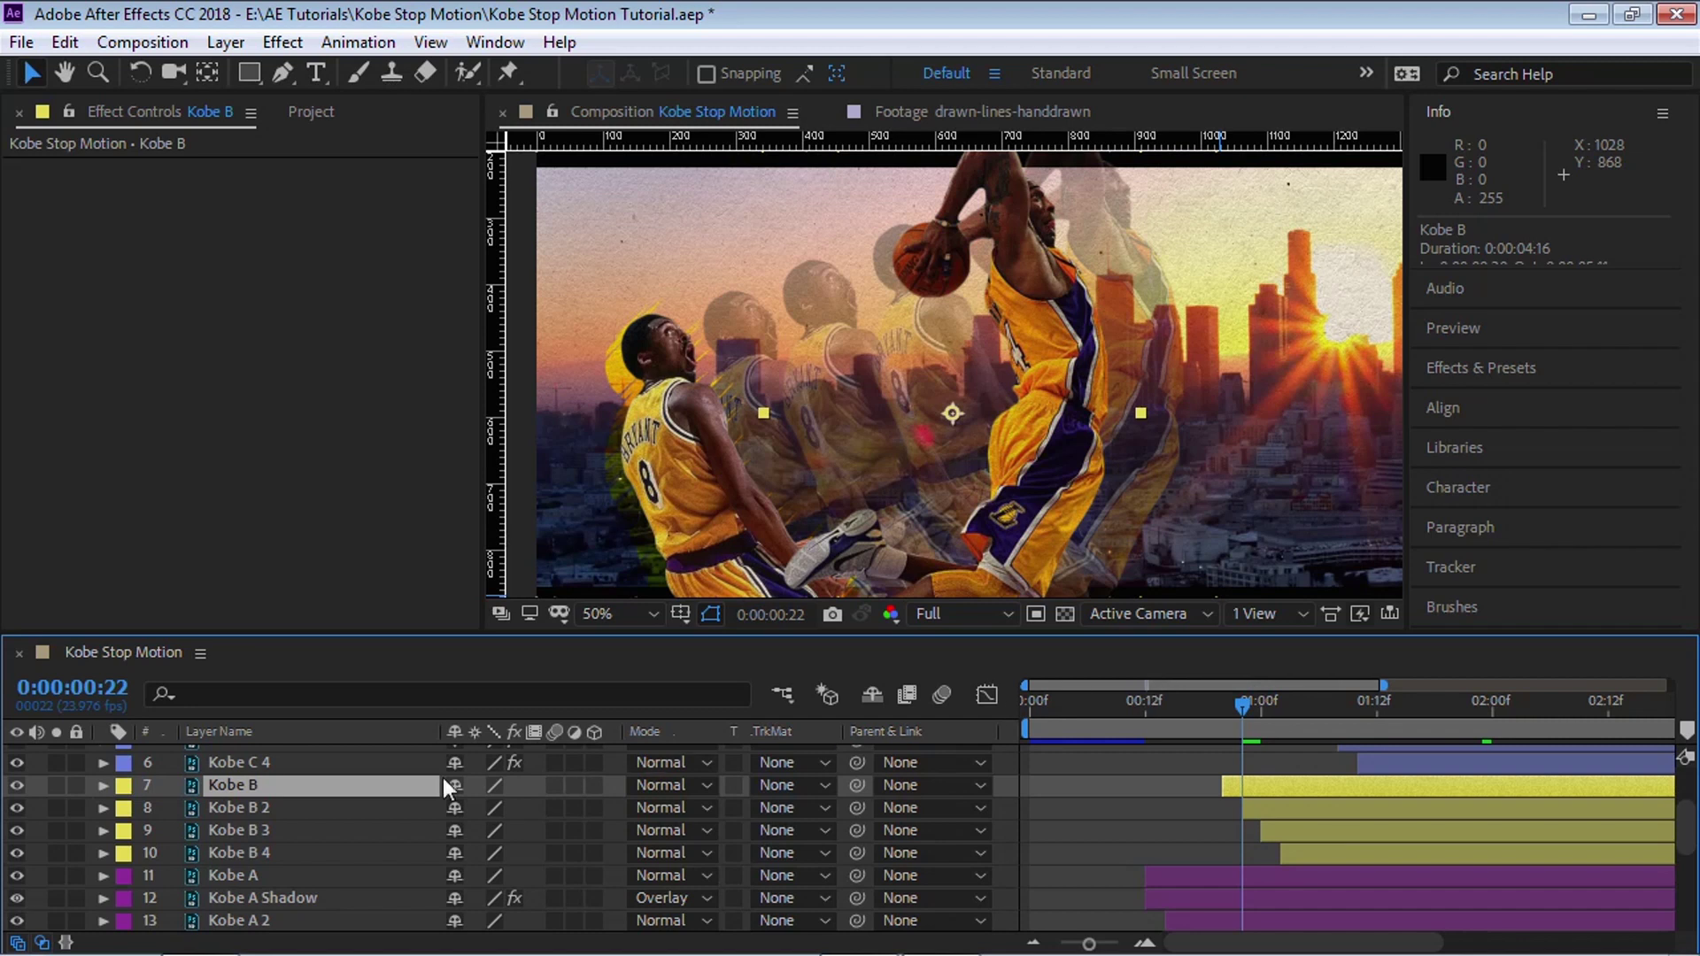
{"action": "key", "text": "ctrl+v"}
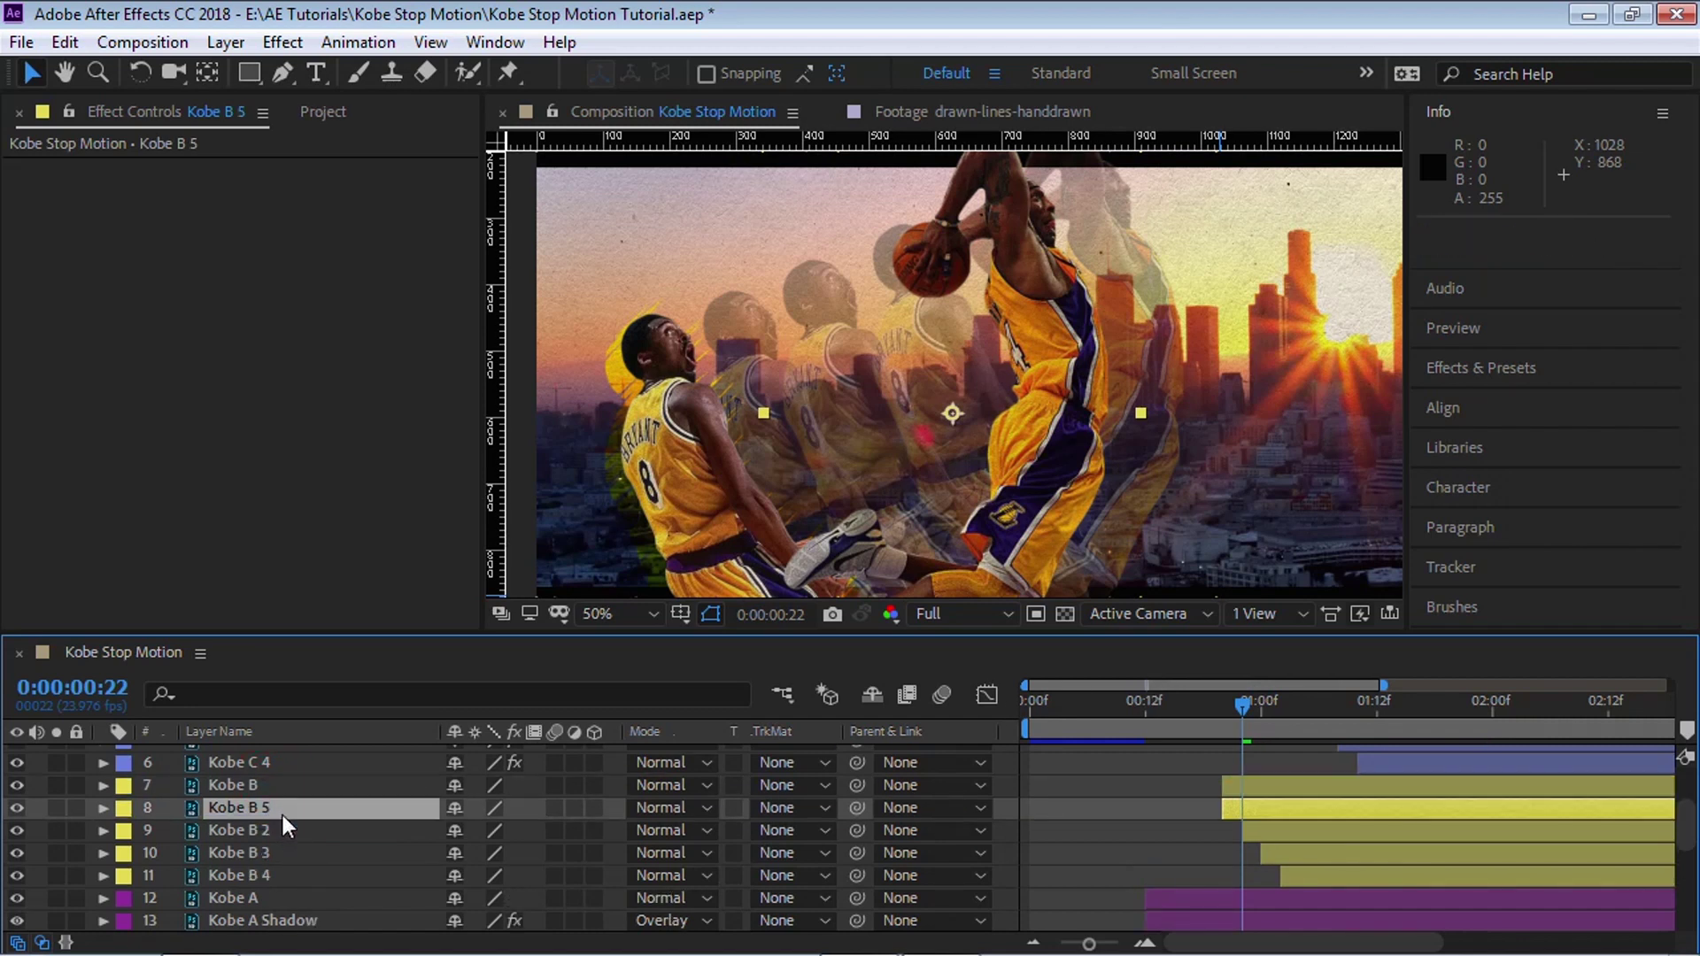
- Paste the copied shadow effects onto the Kobe B duplicate and set its blending mode to Overlay
{"action": "key", "text": "ctrl+v"}
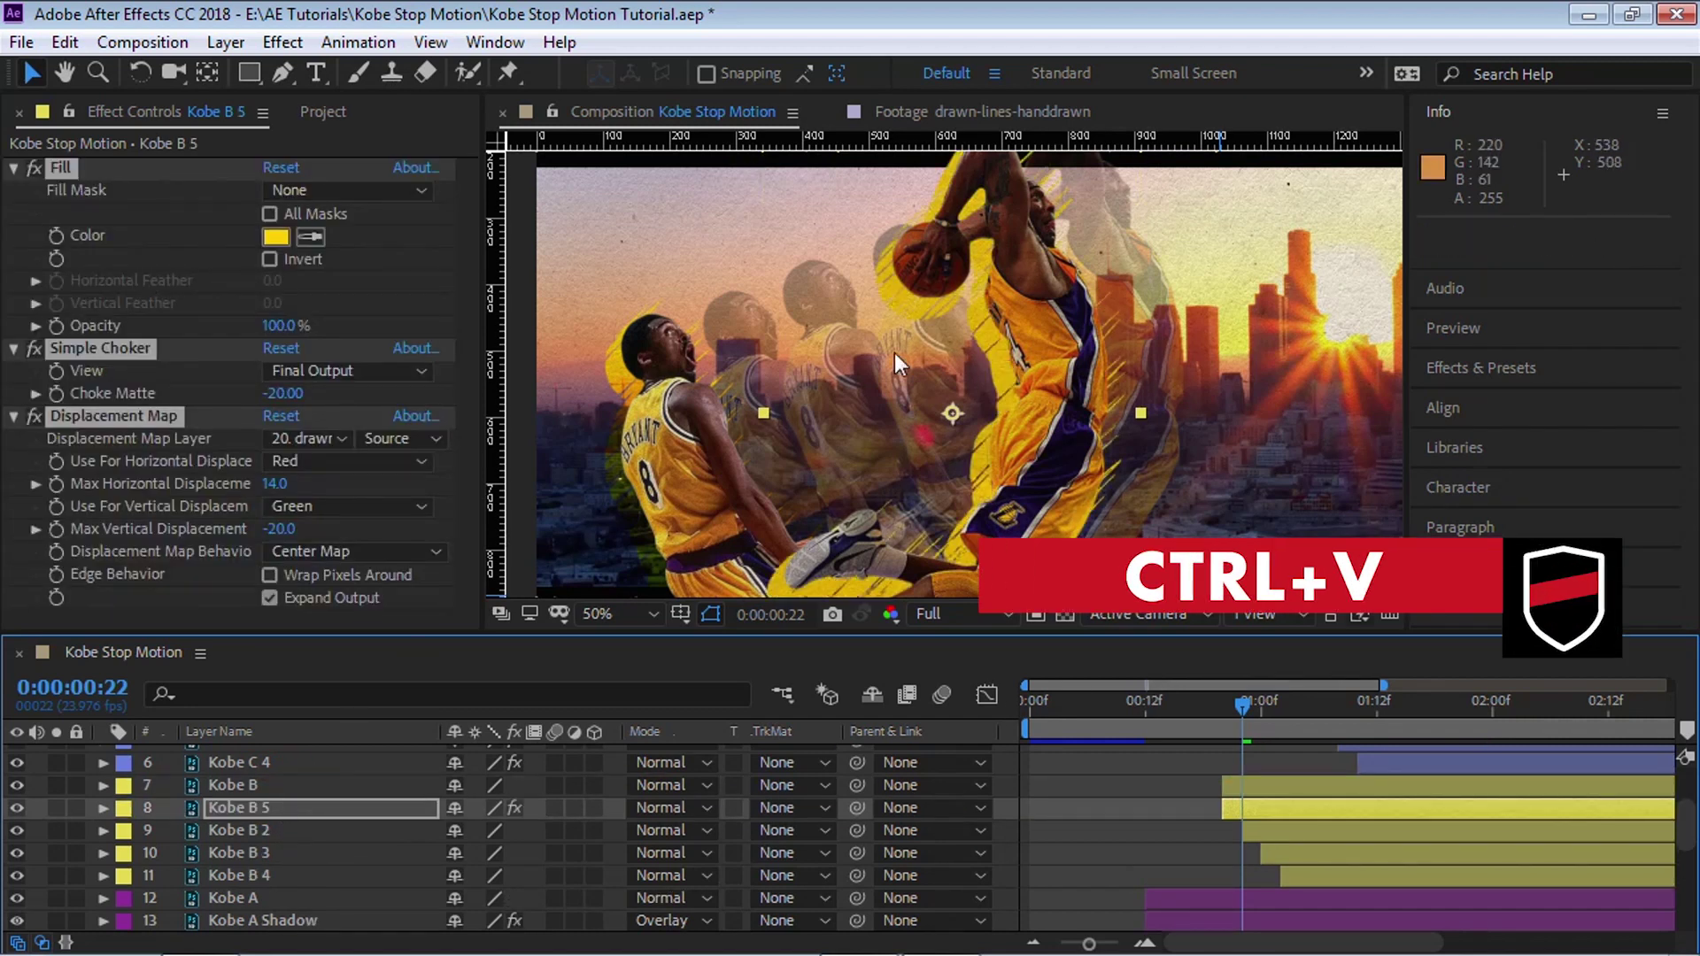
{"action": "left_click", "coordinate": [690, 809]}
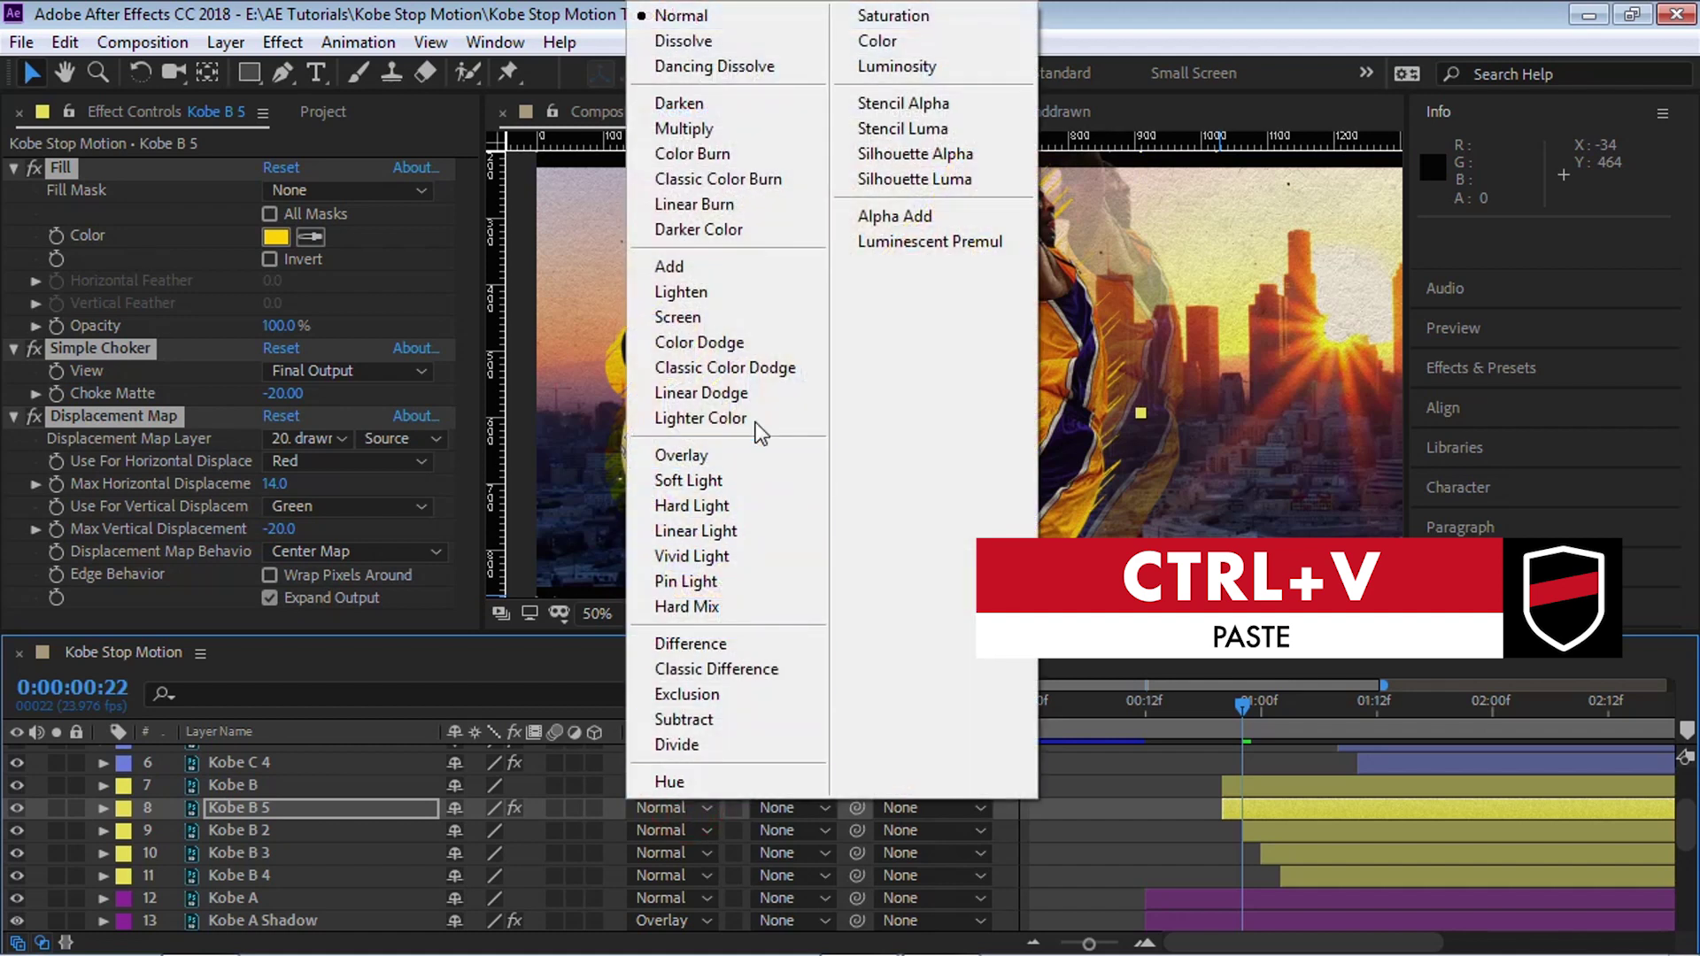
{"action": "left_click", "coordinate": [792, 458]}
- Go to 0:00:01:06 and duplicate the Kobe C layer, placing the copy directly beneath the original
{"action": "left_click_drag", "start_coordinate": [921, 427], "coordinate": [758, 544]}
{"action": "scroll", "coordinate": [1671, 804], "scroll_direction": "up", "scroll_amount": 3}
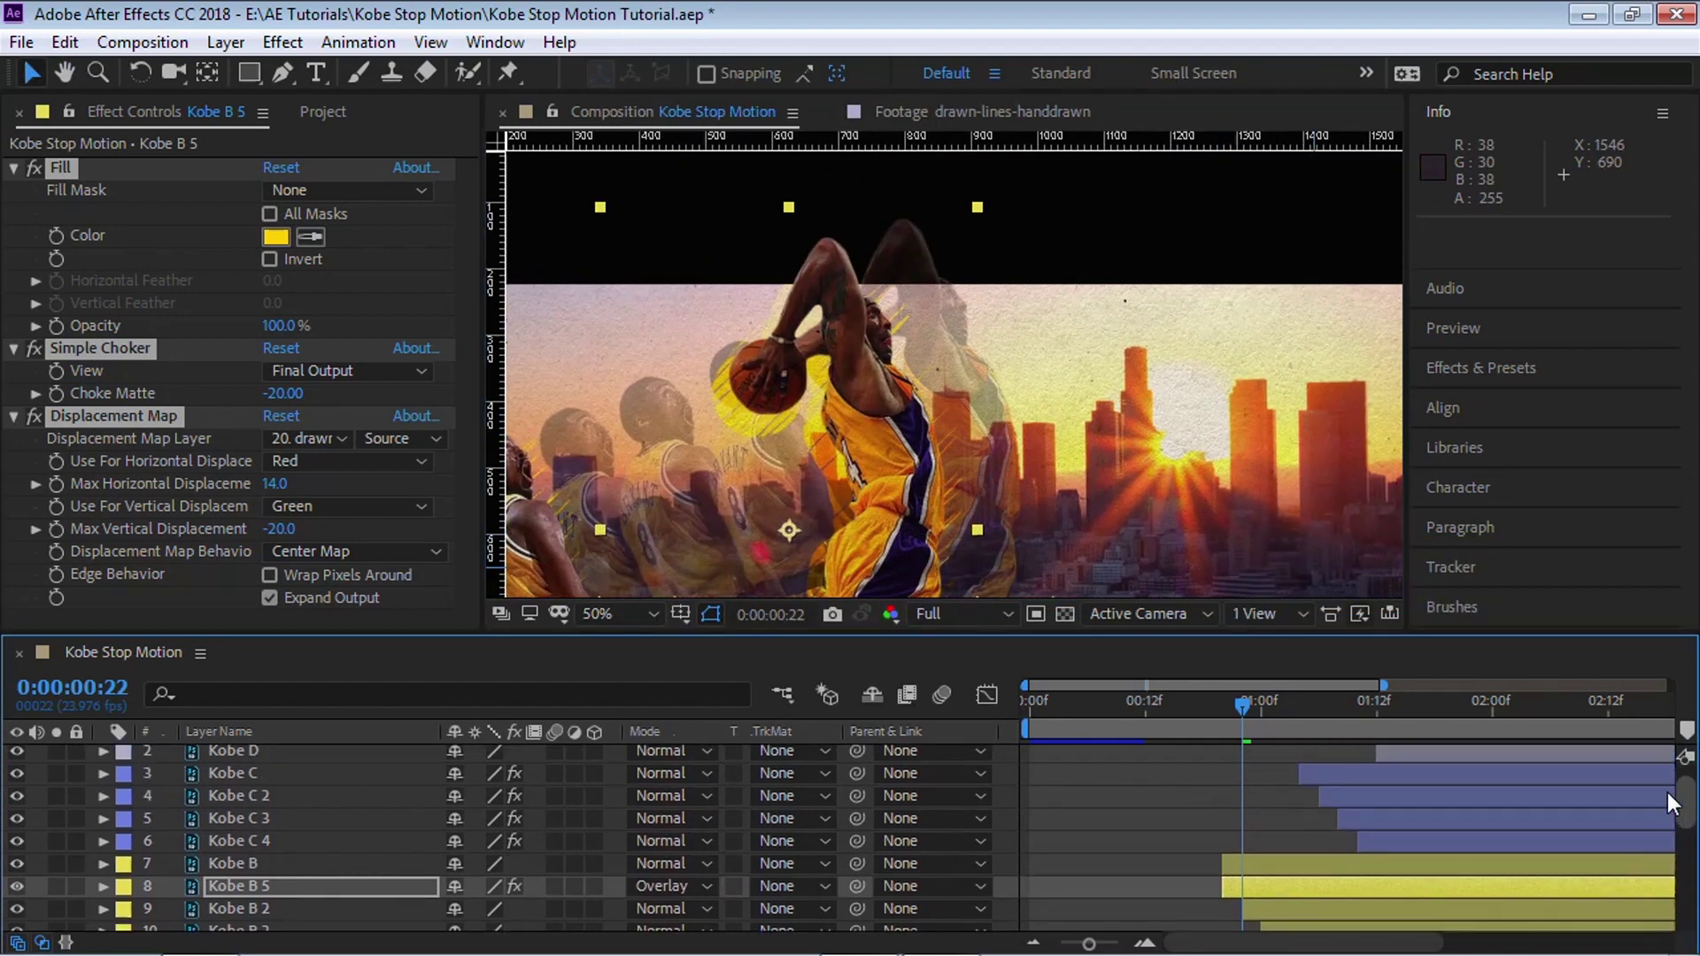
{"action": "left_click", "coordinate": [255, 774]}
{"action": "left_click", "coordinate": [1315, 706]}
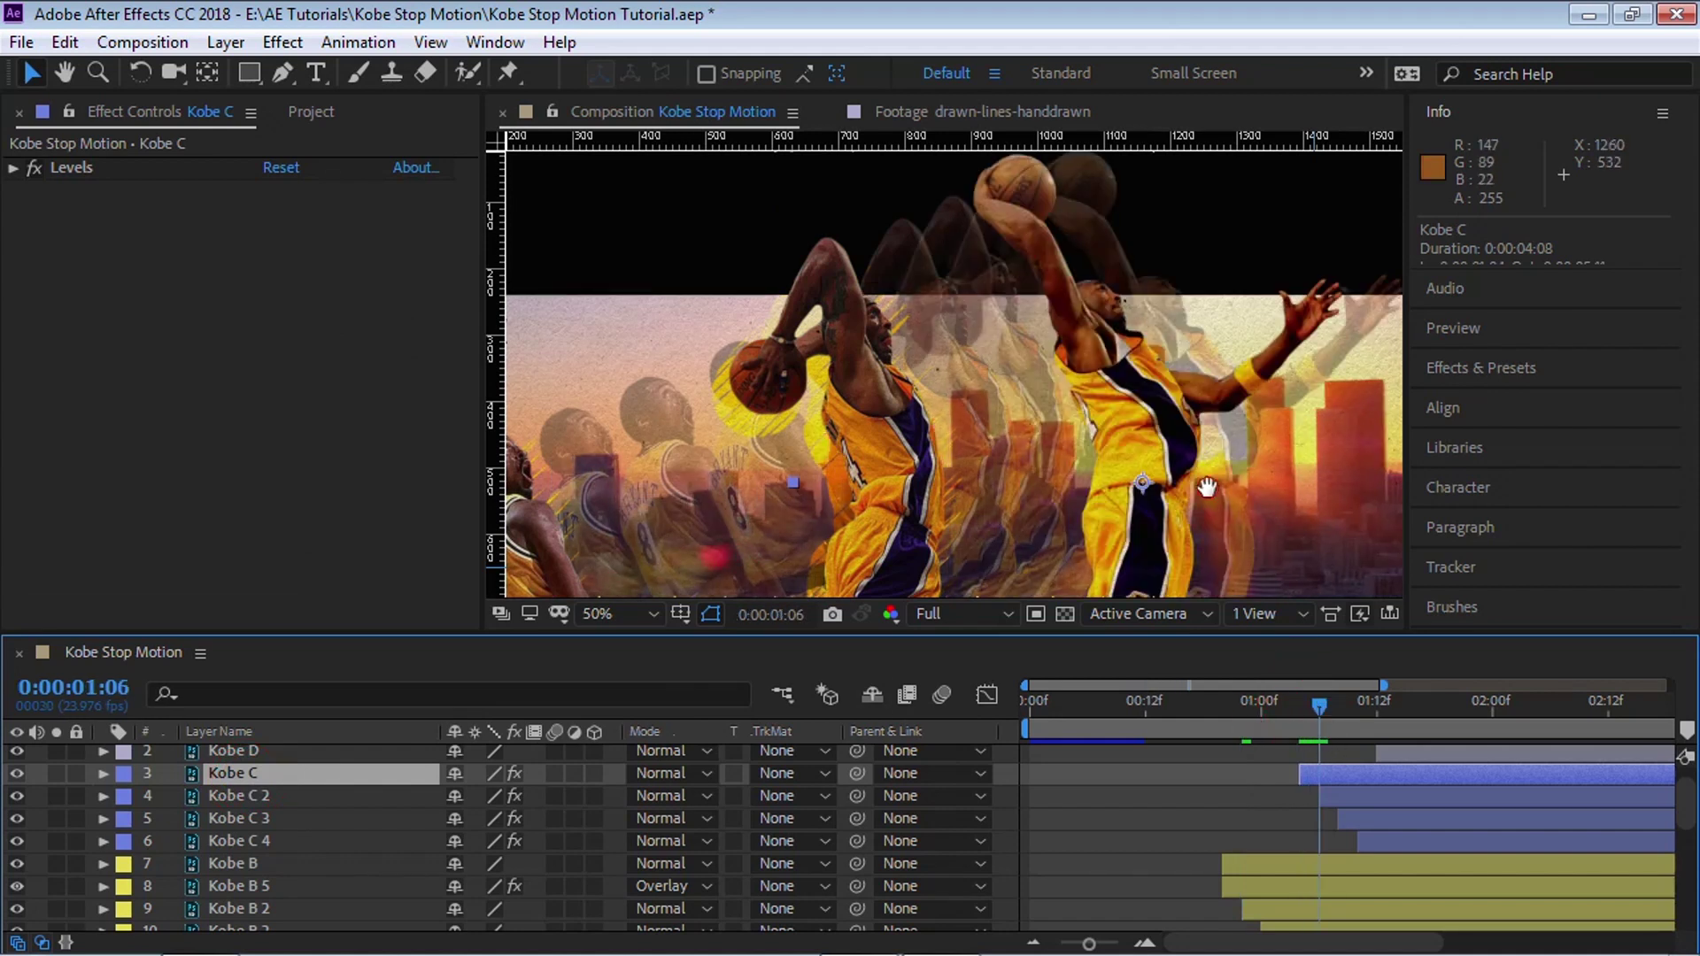
{"action": "left_click_drag", "start_coordinate": [1214, 486], "coordinate": [1073, 504]}
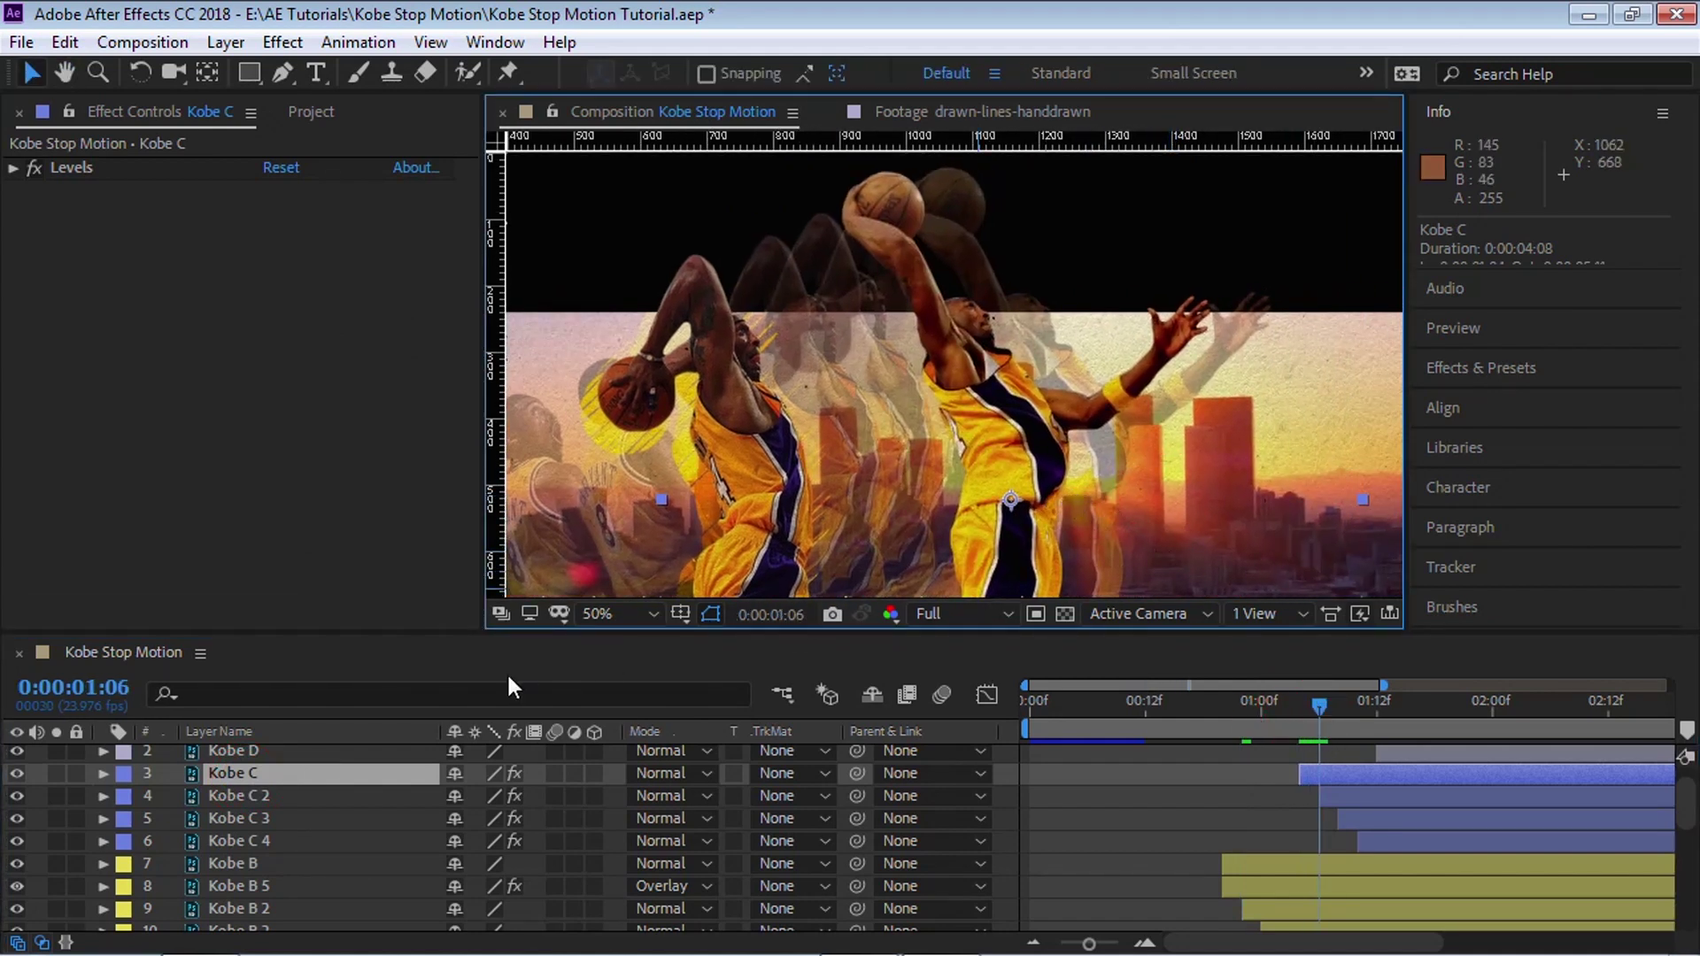
{"action": "key", "text": "ctrl+d"}
{"action": "left_click_drag", "start_coordinate": [284, 782], "coordinate": [290, 799]}
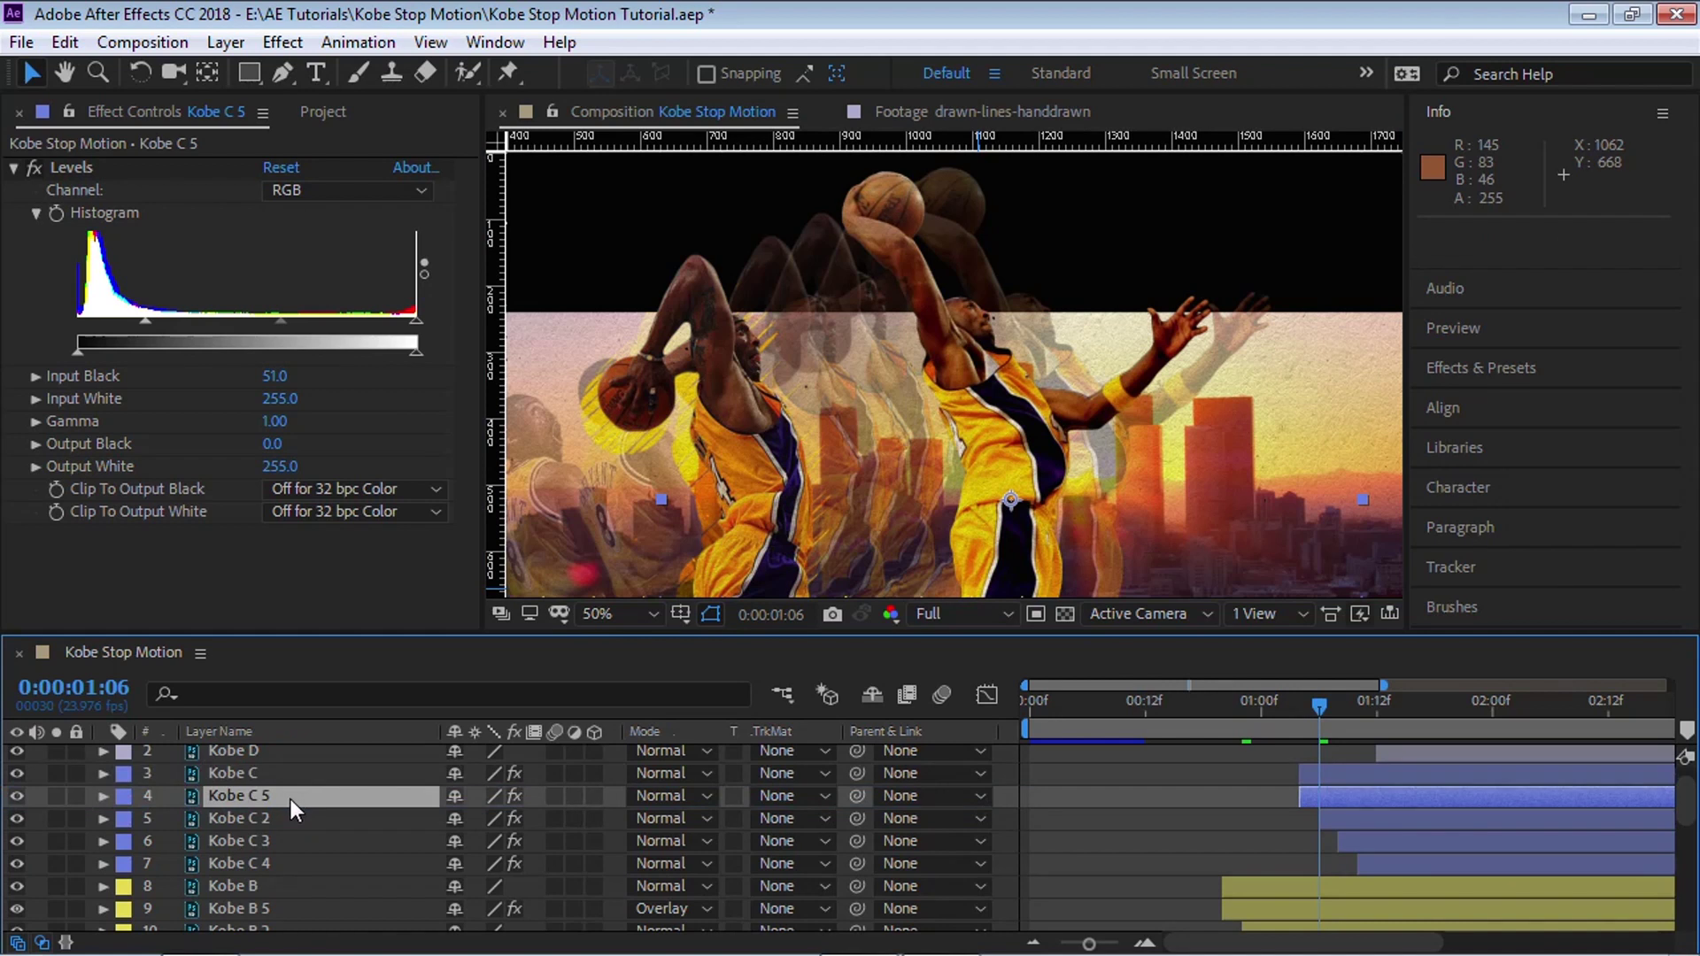
- Paste the copied shadow effects onto the Kobe C duplicate and set its blending mode to Overlay
{"action": "key", "text": "ctrl+alt+shift+e"}
{"action": "left_click", "coordinate": [691, 795]}
{"action": "left_click", "coordinate": [792, 459]}
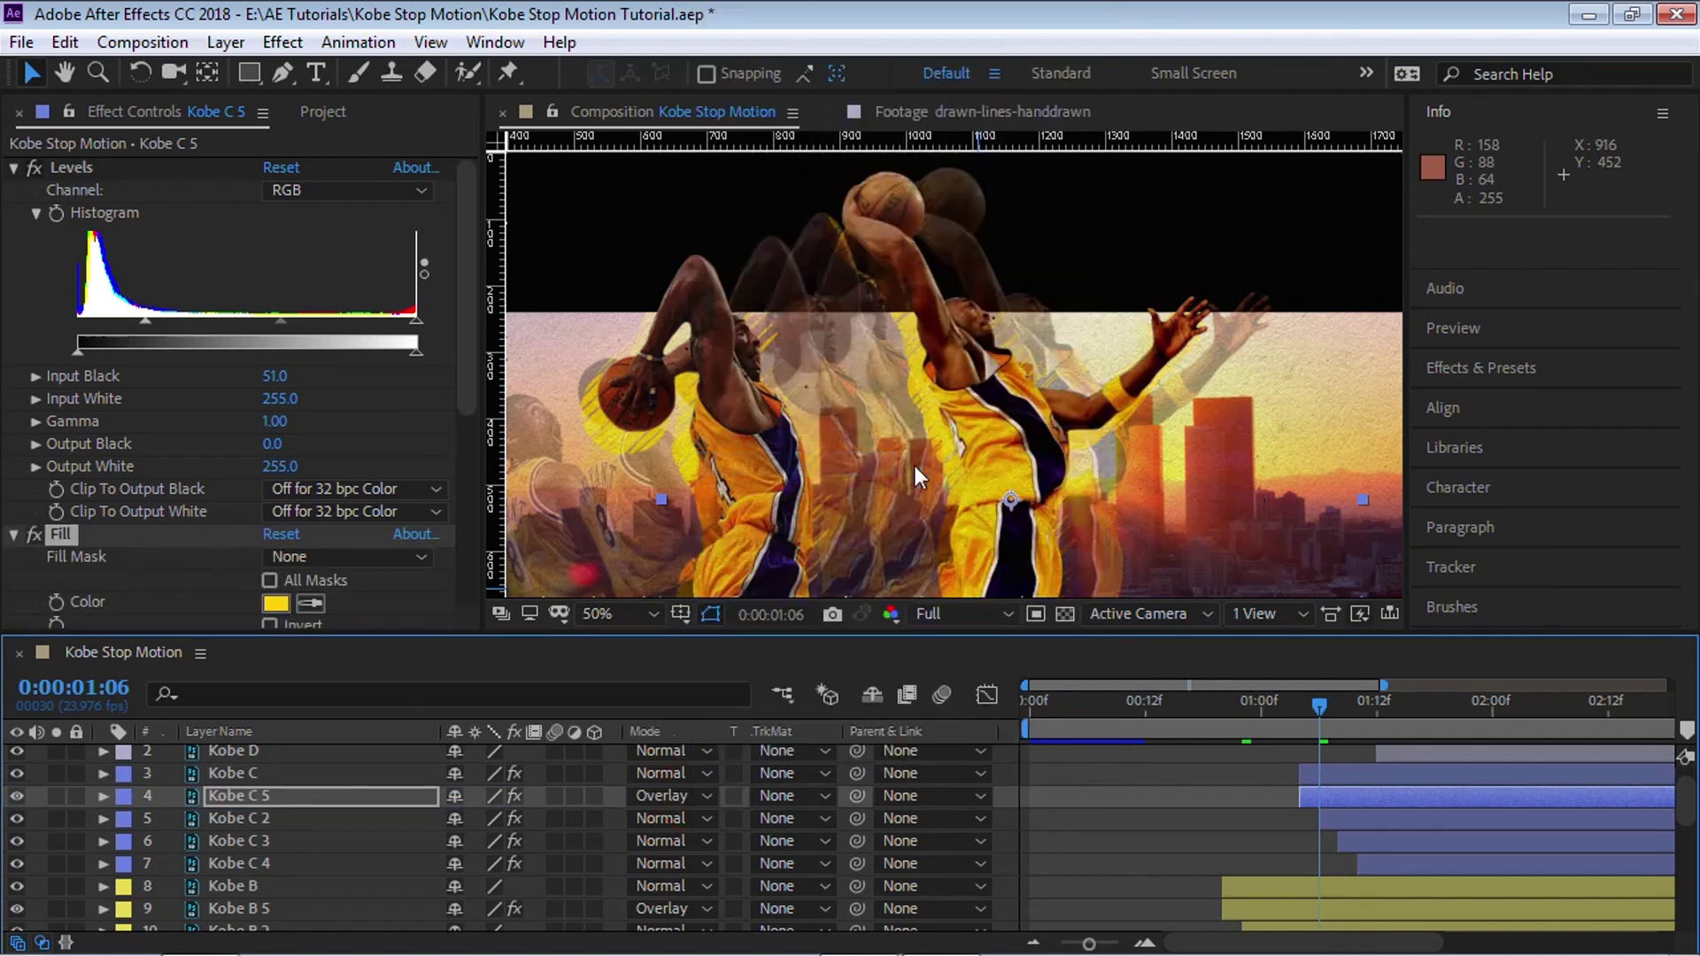
- Go to 0:00:01:14 and duplicate the Kobe D layer, placing the copy directly beneath the original
{"action": "scroll", "coordinate": [1687, 805], "scroll_direction": "up", "scroll_amount": 1}
{"action": "left_click_drag", "start_coordinate": [1416, 697], "coordinate": [1396, 700]}
{"action": "left_click", "coordinate": [272, 776]}
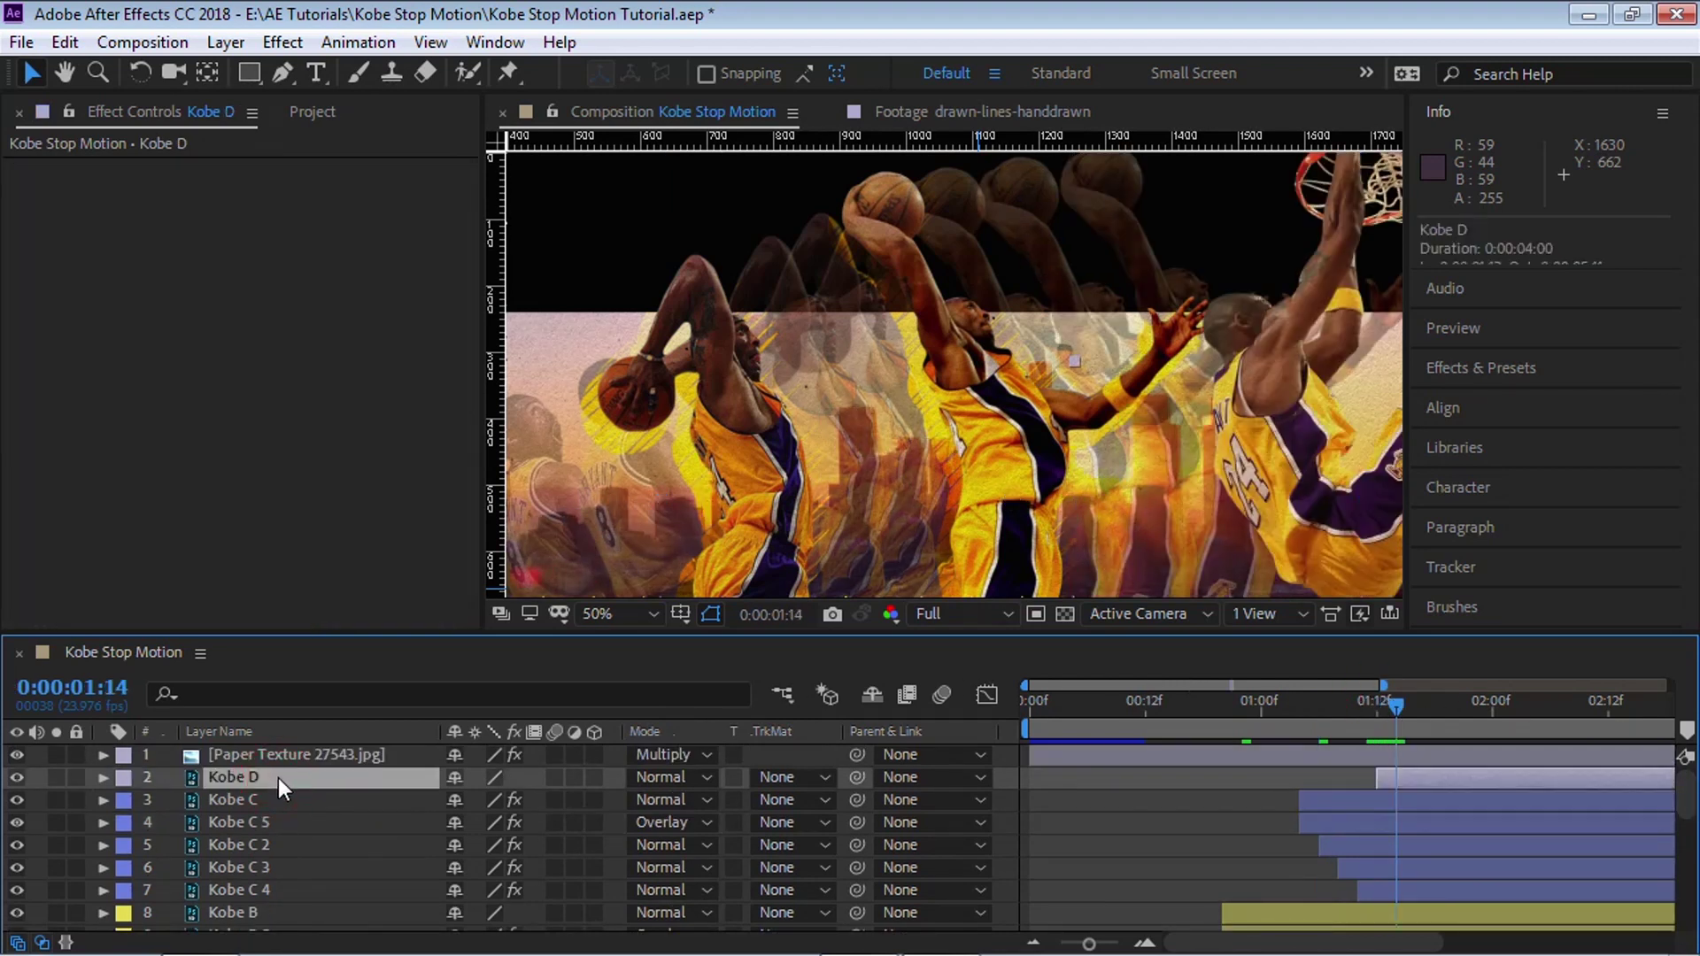
{"action": "key", "text": "ctrl+d"}
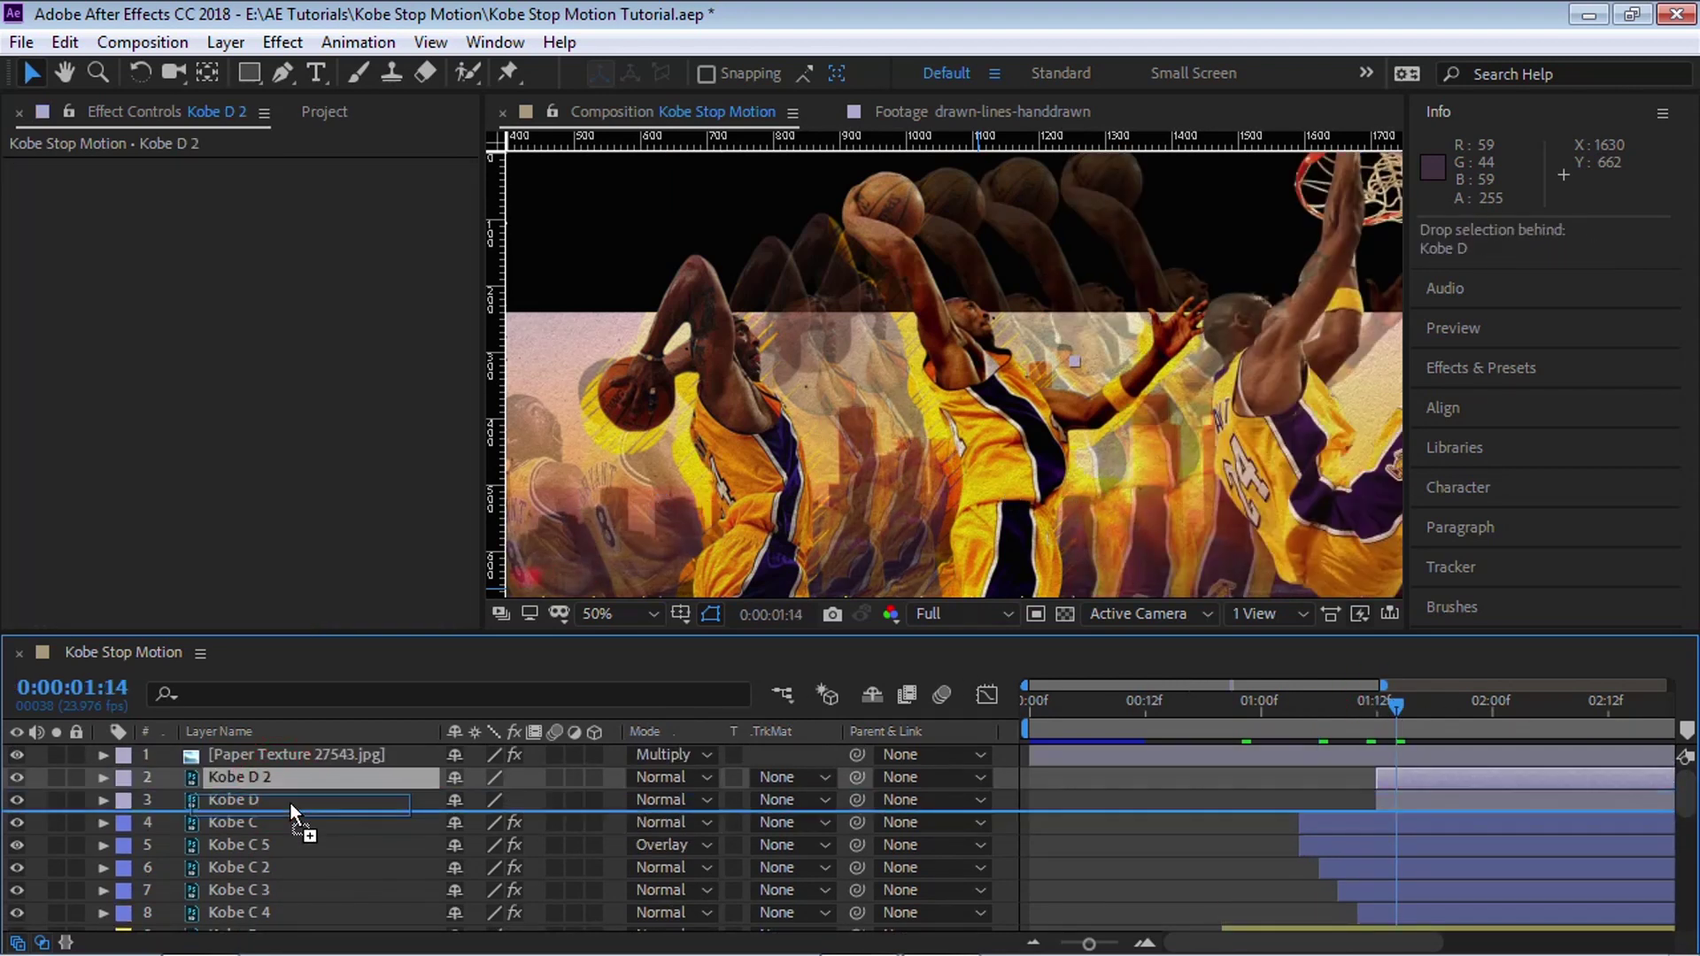
- Paste the copied shadow effects onto the Kobe D duplicate and set its blending mode to Overlay
{"action": "key", "text": "ctrl+v"}
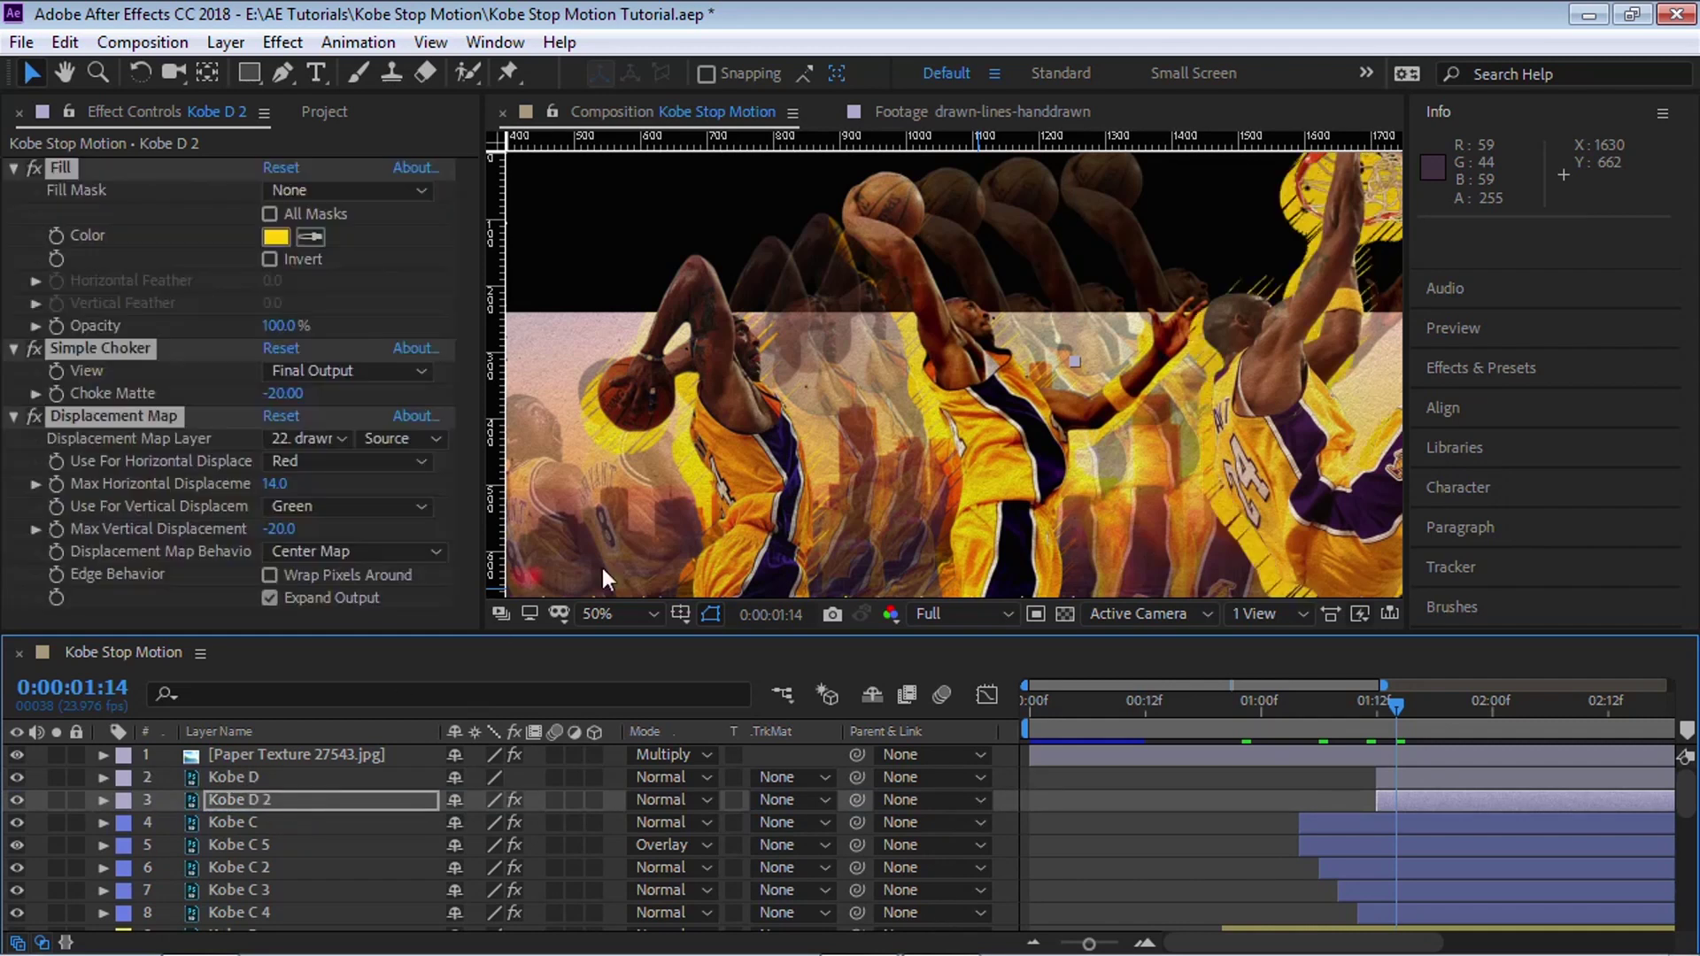
{"action": "left_click", "coordinate": [666, 799]}
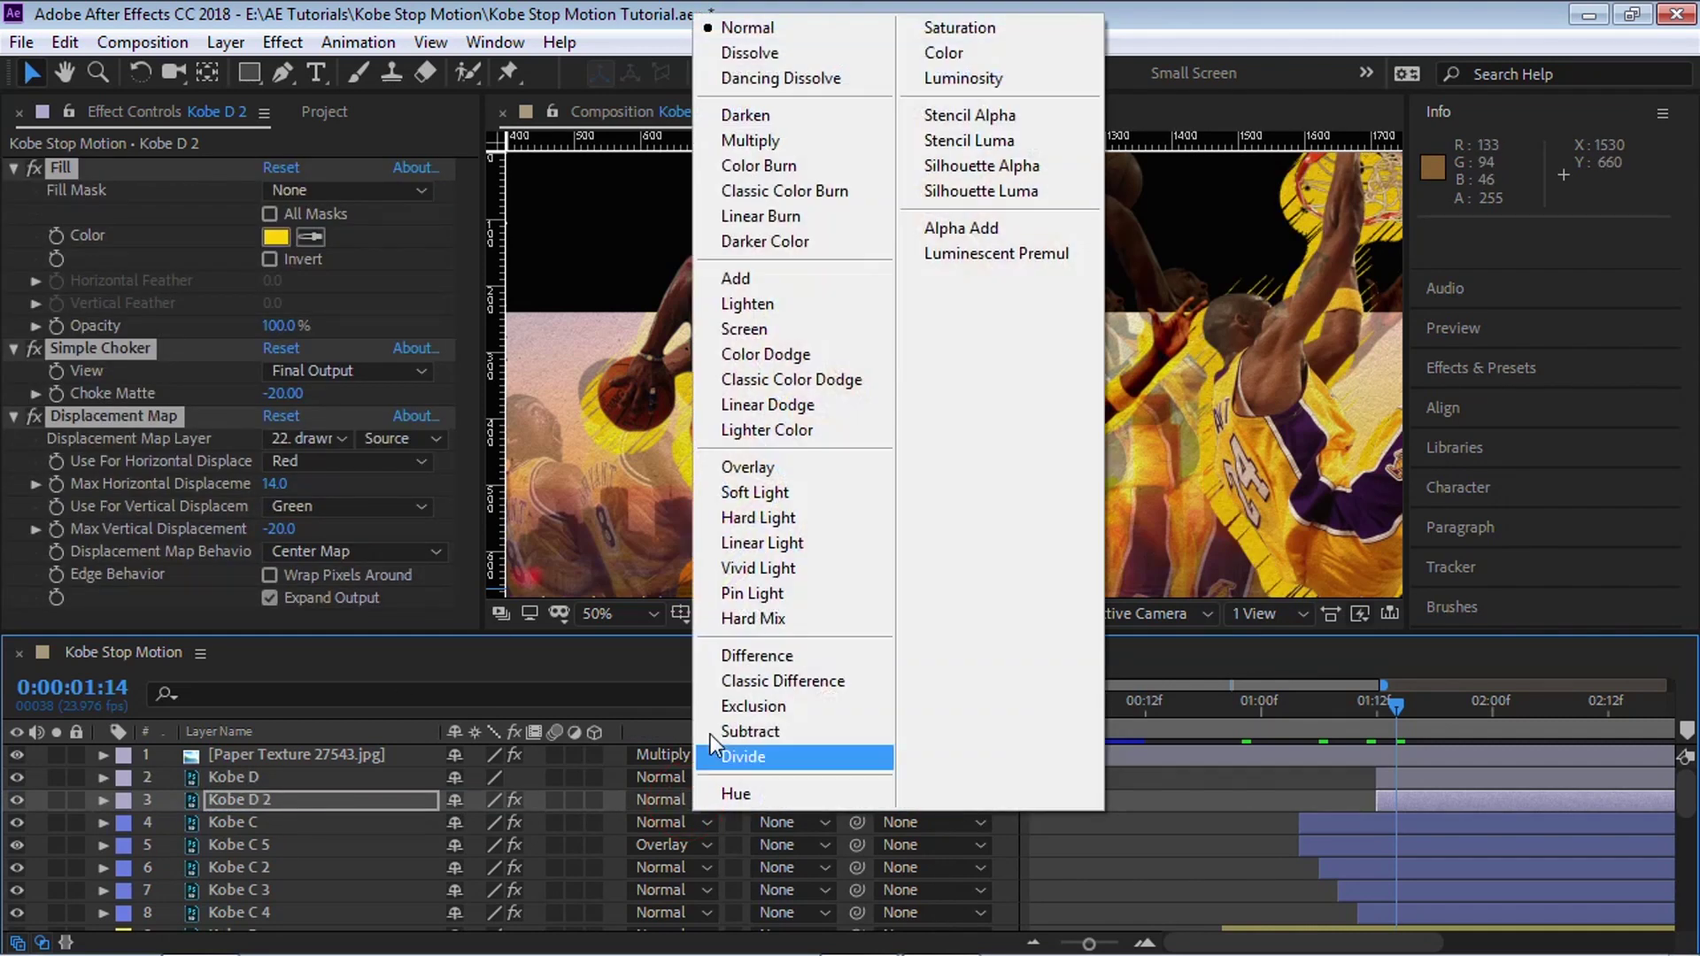
{"action": "left_click", "coordinate": [779, 469]}
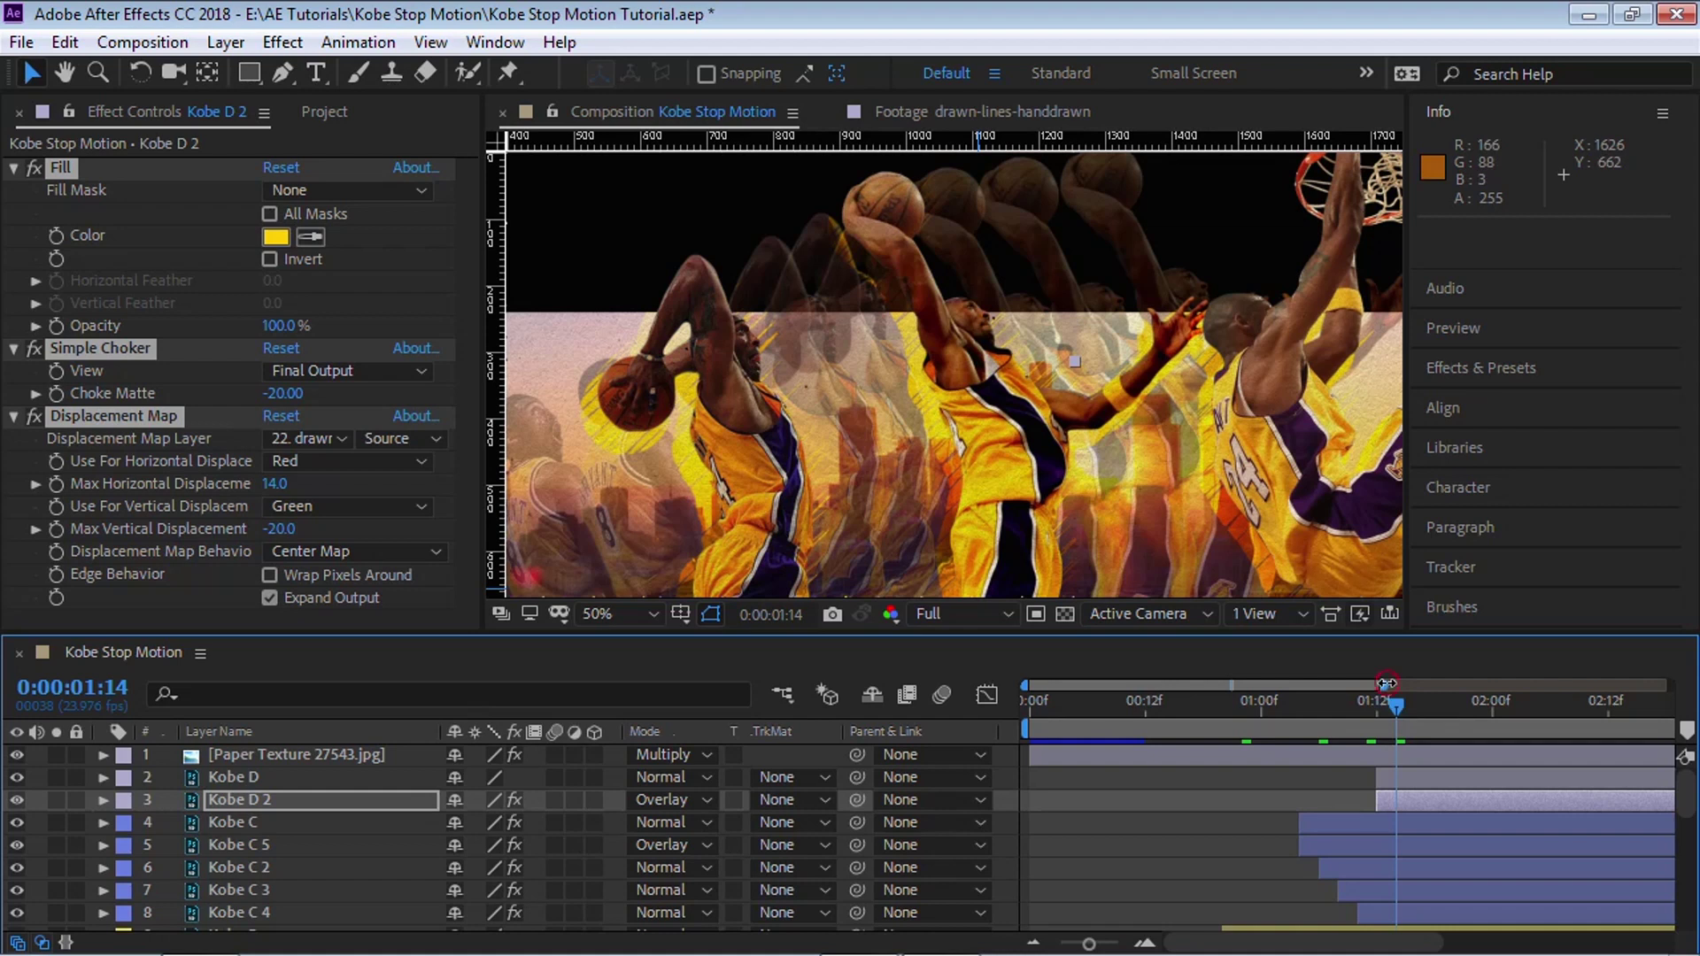
- Extend the work area to the end of the composition
{"action": "left_click_drag", "start_coordinate": [1386, 683], "coordinate": [1664, 684]}
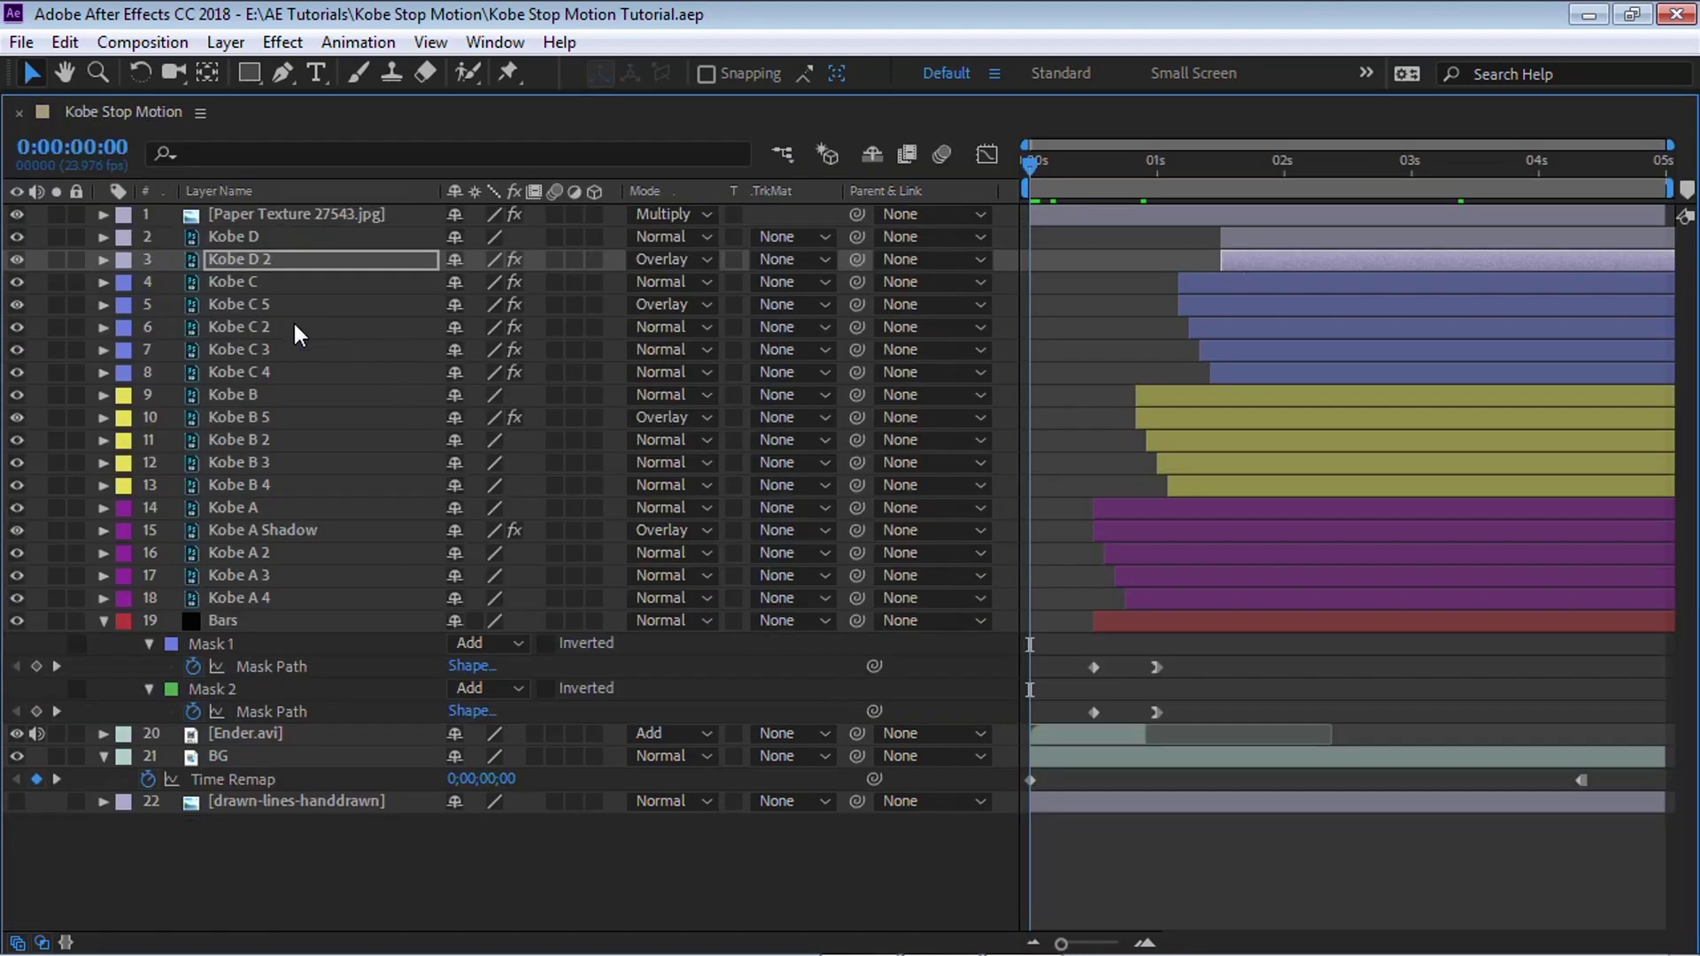
- Set the blending mode of the trailing duplicates Kobe C 2–4, Kobe B 2–4 and Kobe A 2–4 to Luminosity
{"action": "left_click", "coordinate": [264, 327]}
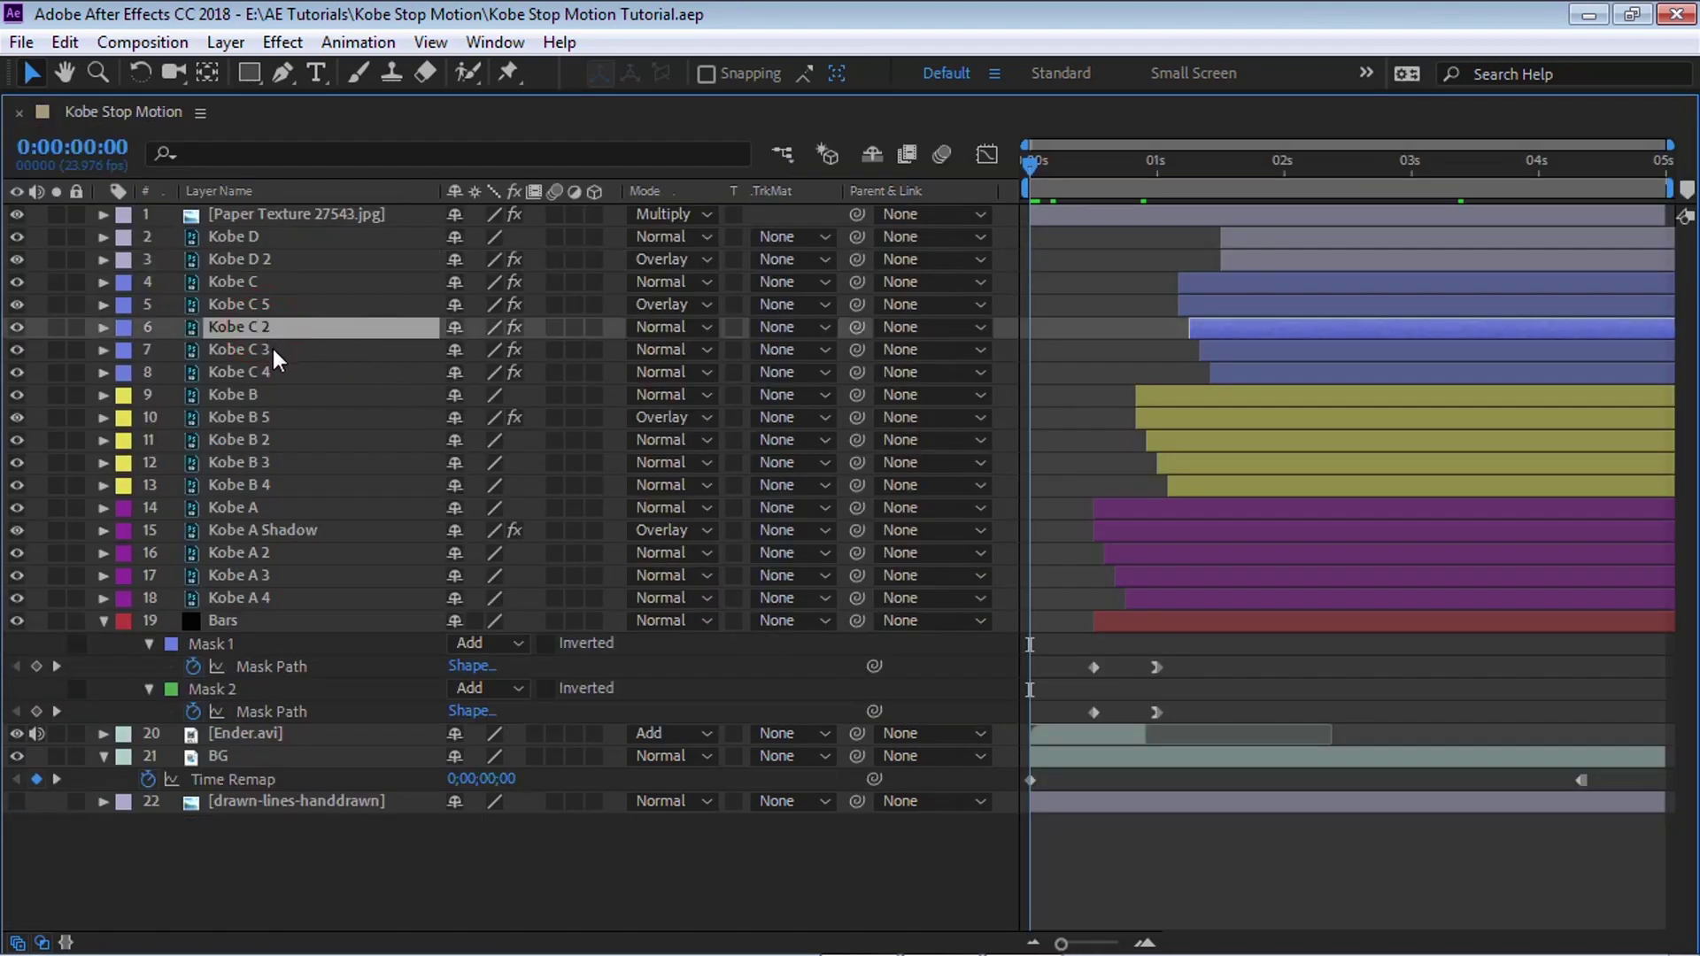
{"action": "left_click", "coordinate": [272, 349], "text": "ctrl"}
{"action": "left_click", "coordinate": [275, 368], "text": "ctrl"}
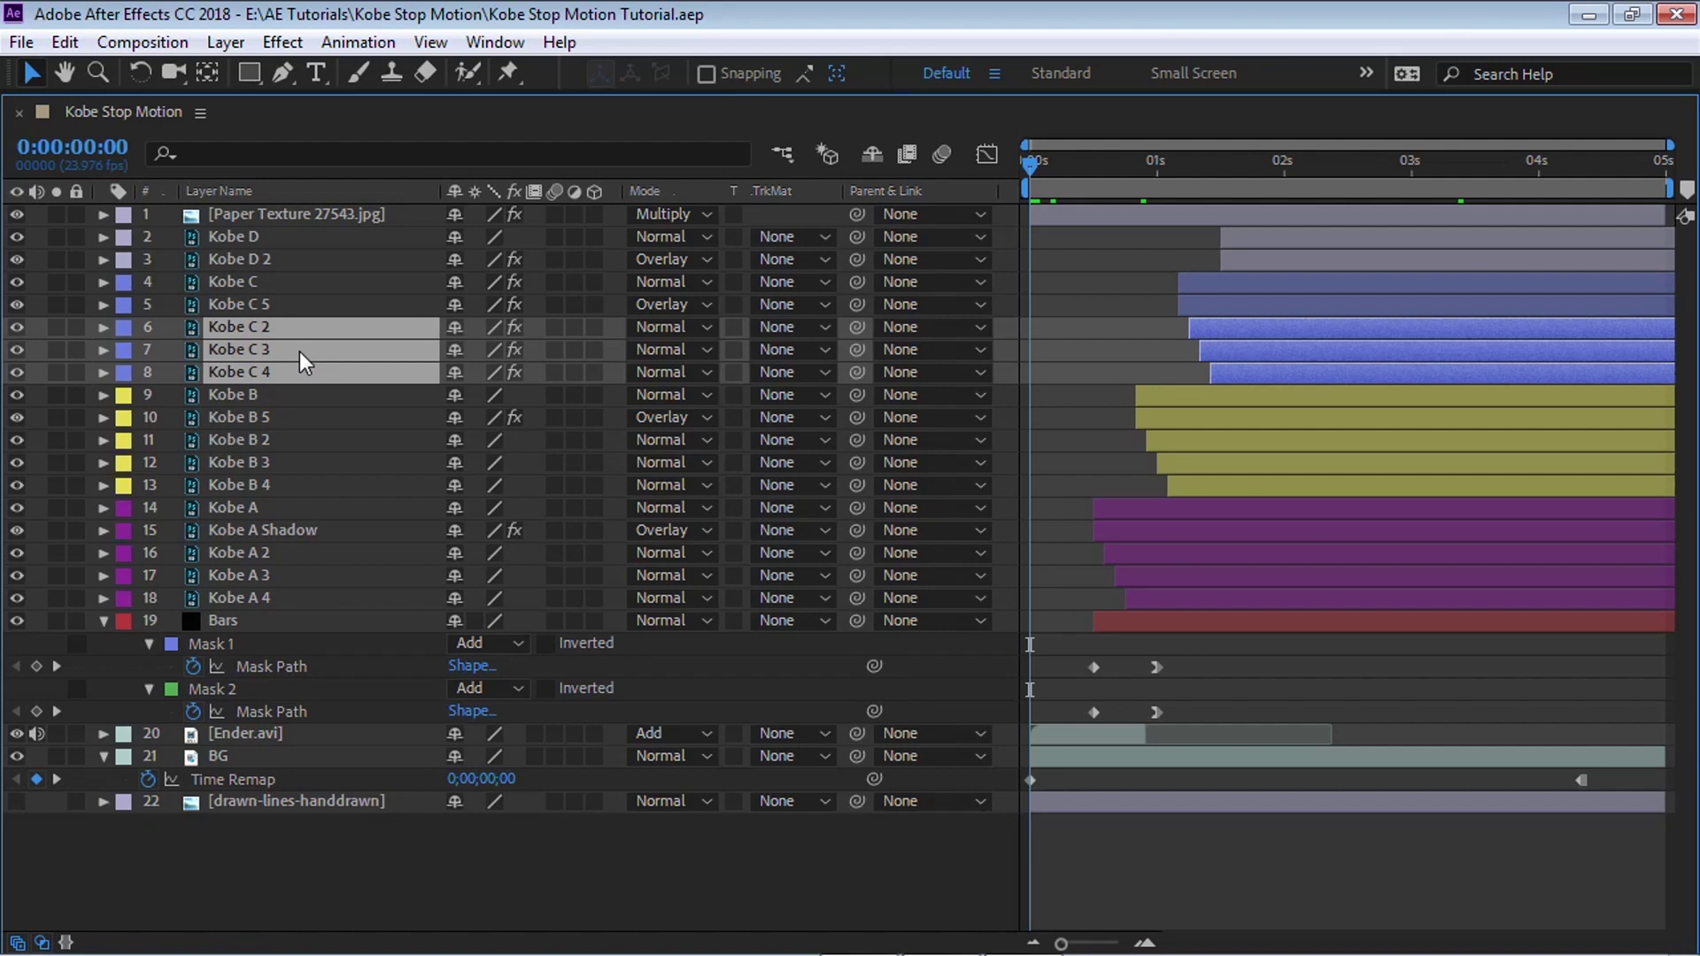
{"action": "left_click", "coordinate": [267, 439], "text": "ctrl"}
{"action": "left_click", "coordinate": [269, 460], "text": "ctrl"}
{"action": "left_click", "coordinate": [271, 485], "text": "ctrl"}
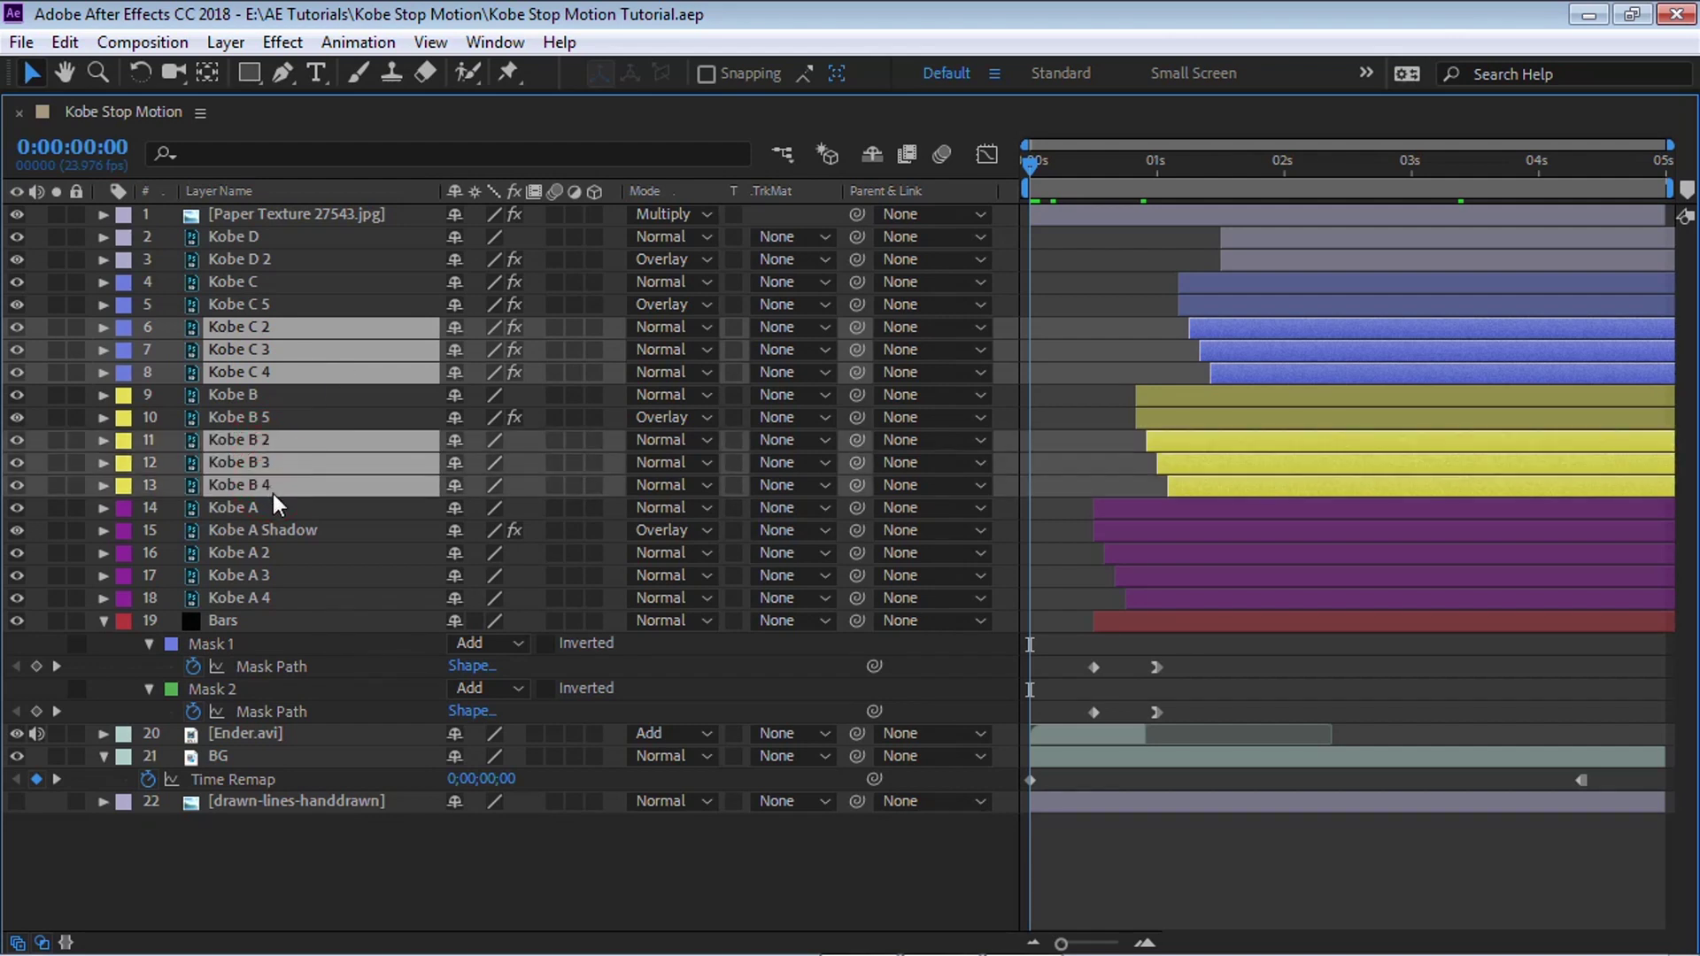
{"action": "left_click", "coordinate": [268, 551], "text": "ctrl"}
{"action": "left_click", "coordinate": [270, 575], "text": "ctrl"}
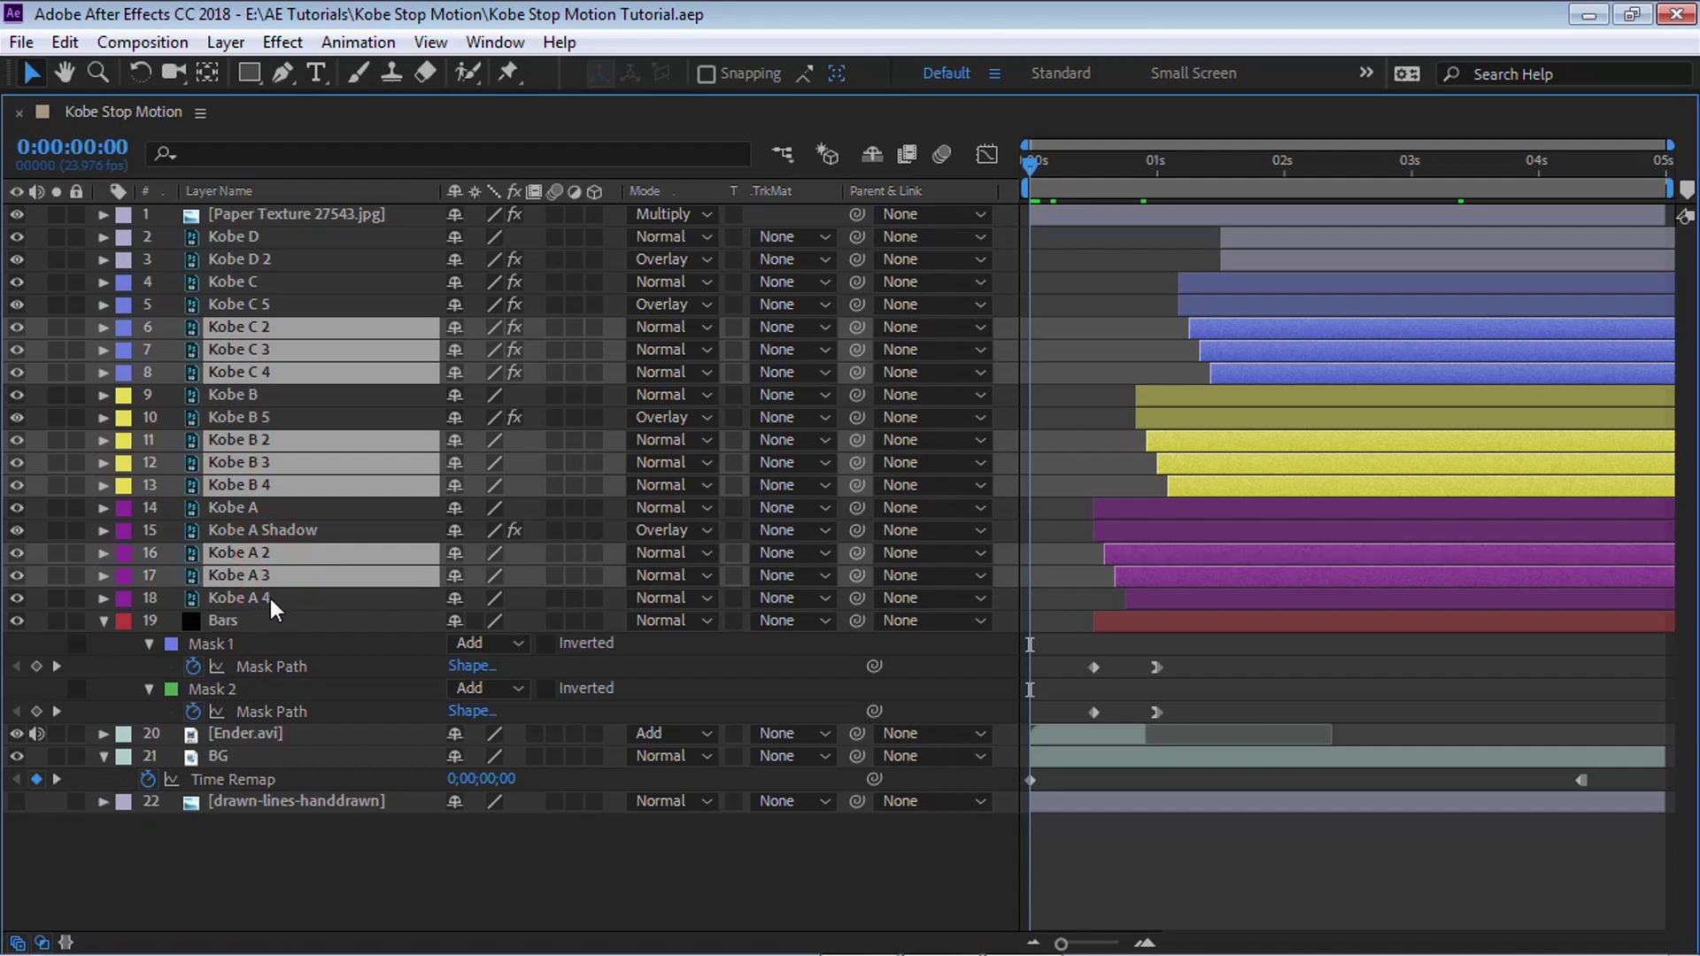
{"action": "left_click", "coordinate": [269, 598], "text": "ctrl"}
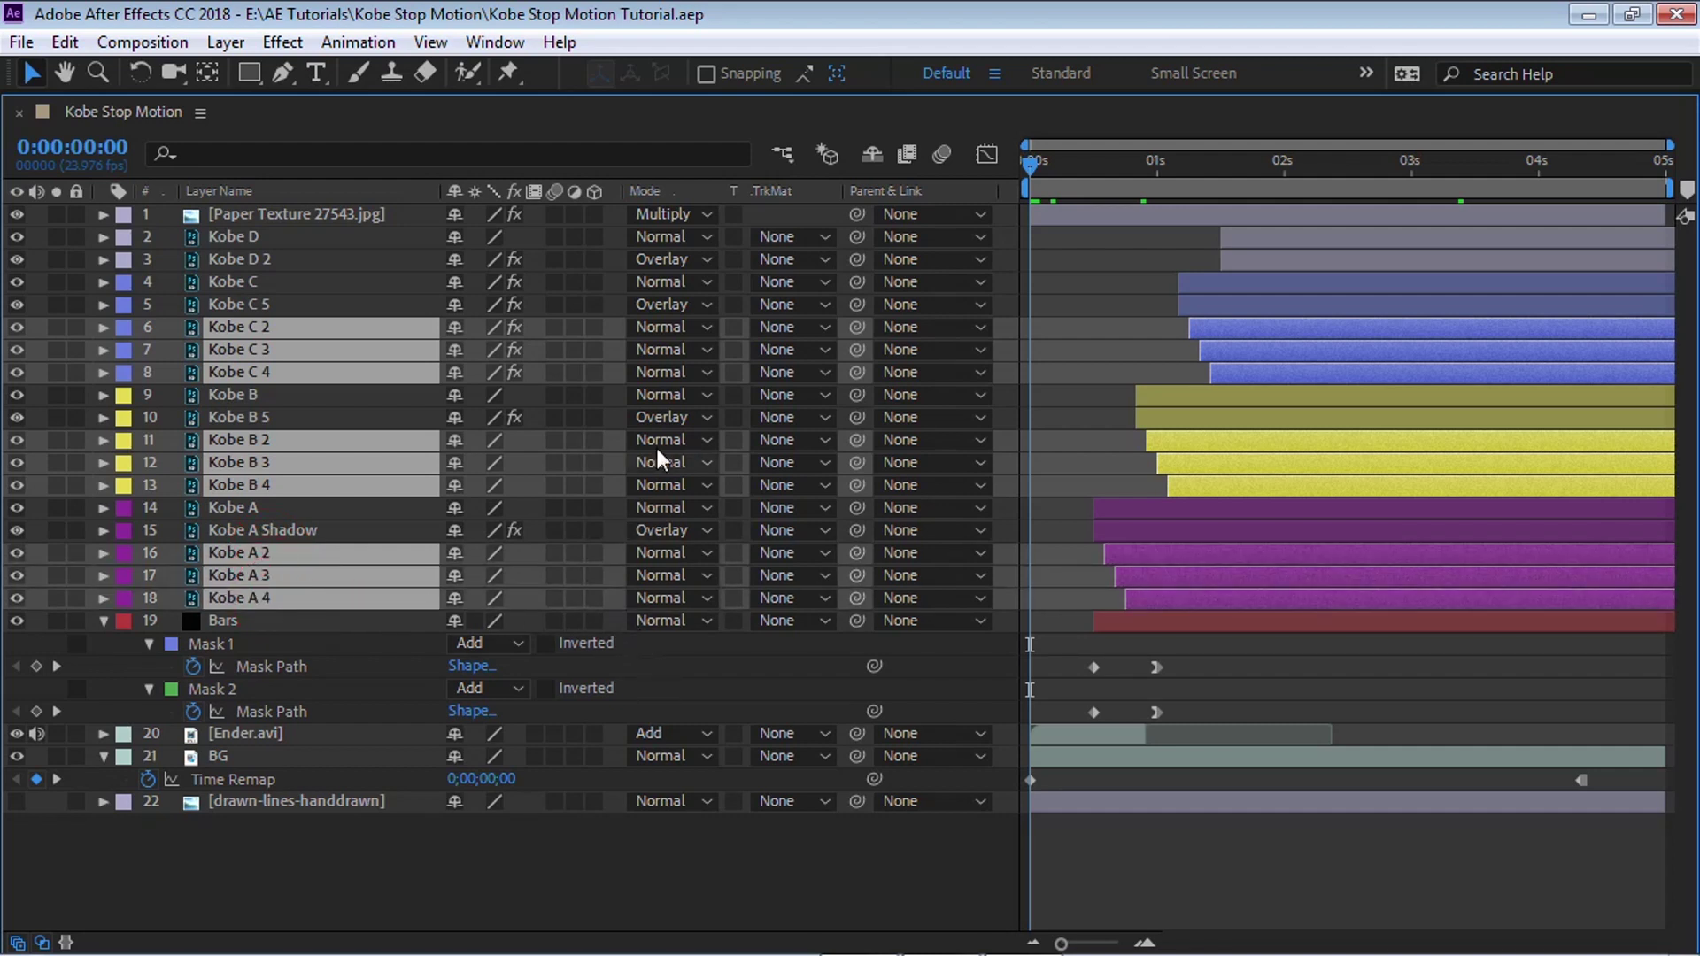
{"action": "key", "text": "grave"}
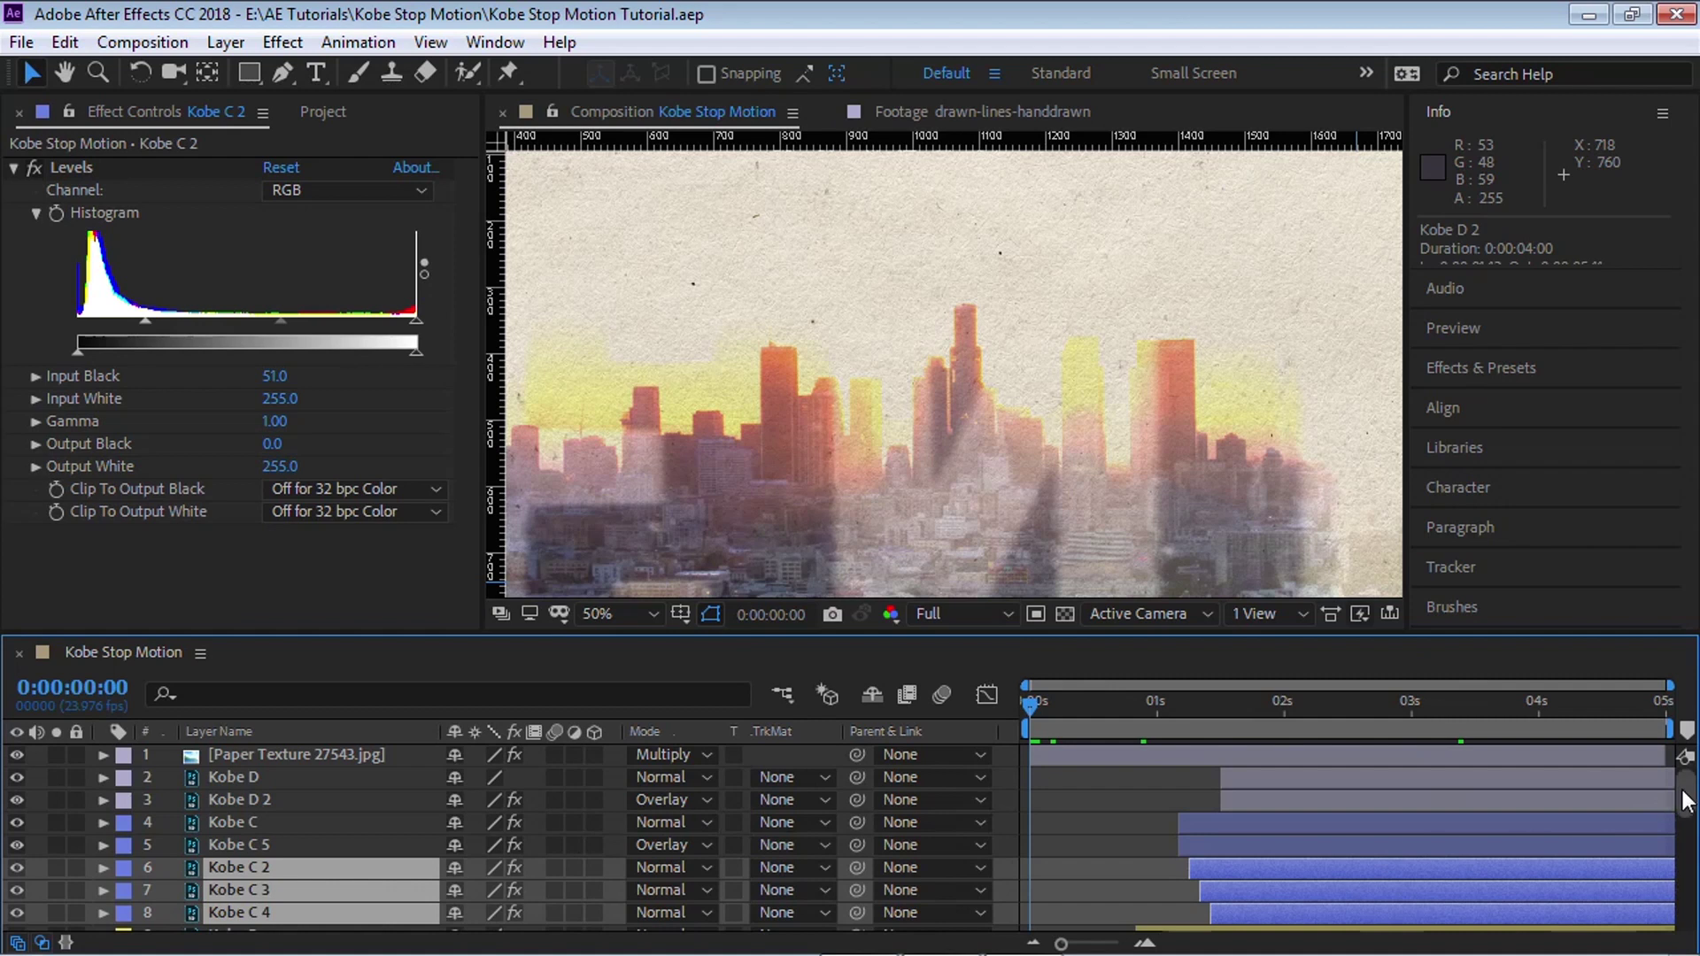
{"action": "scroll", "coordinate": [1684, 802], "scroll_direction": "down", "scroll_amount": 3}
{"action": "left_click", "coordinate": [699, 785]}
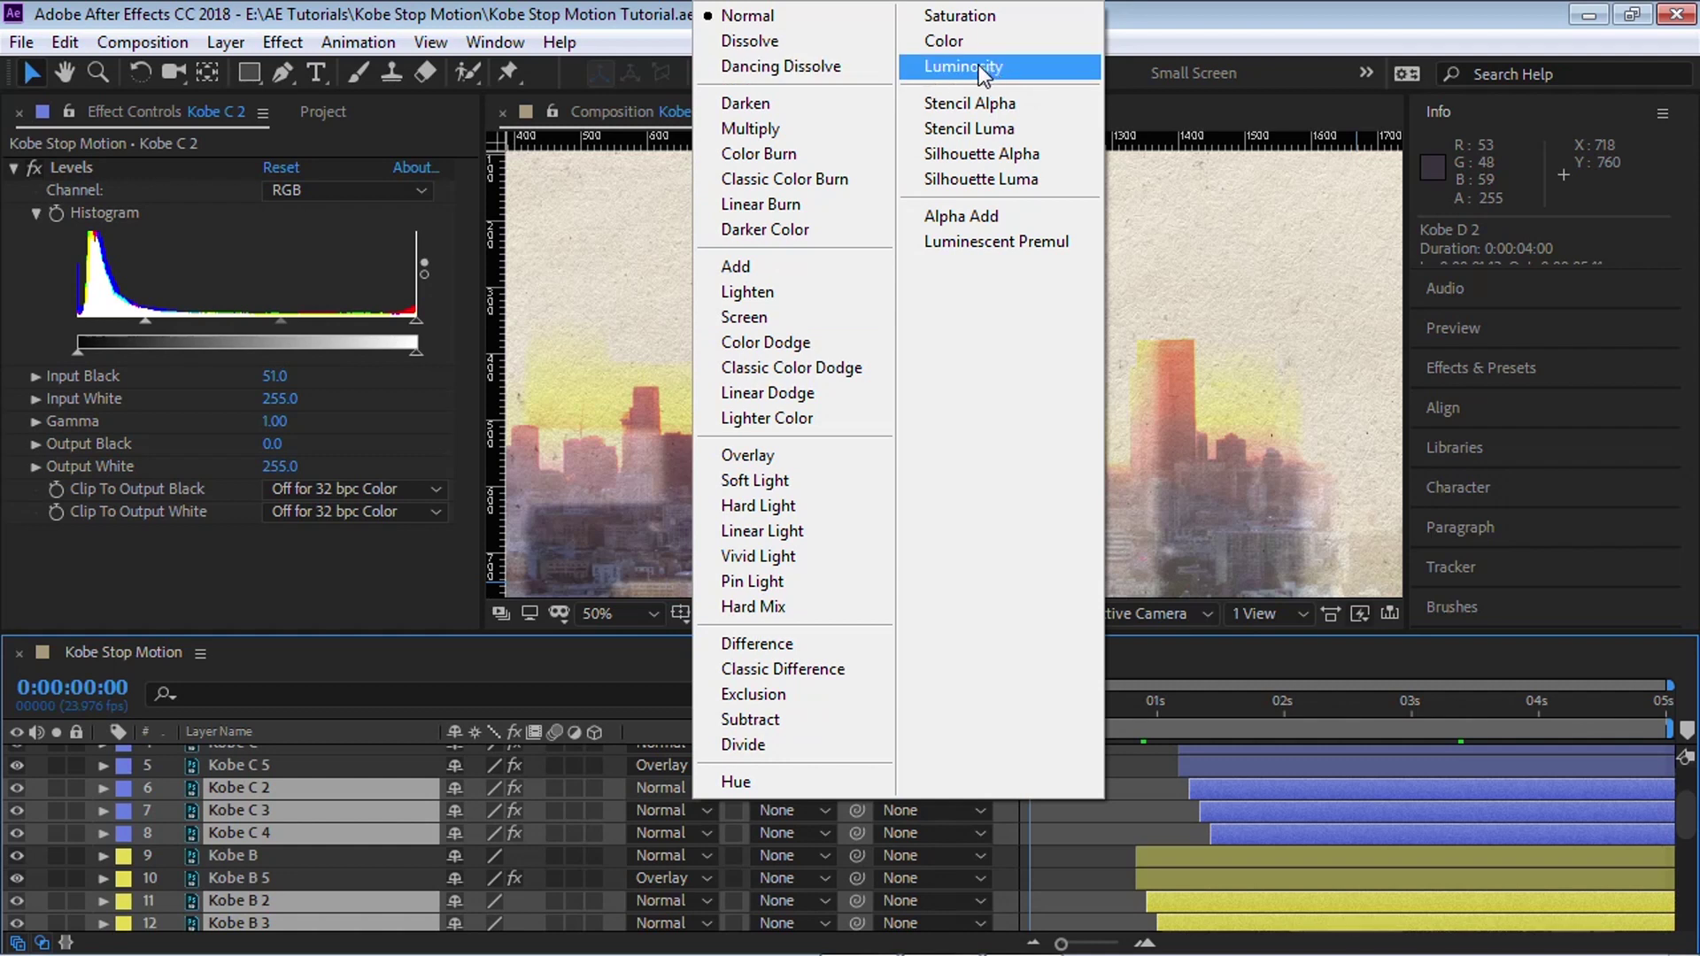
{"action": "left_click", "coordinate": [1004, 70]}
- Go to 0:00:01:14 and compare the trailing Kobe duplicates in Normal and Luminosity, leaving them on Luminosity
{"action": "left_click", "coordinate": [1232, 704]}
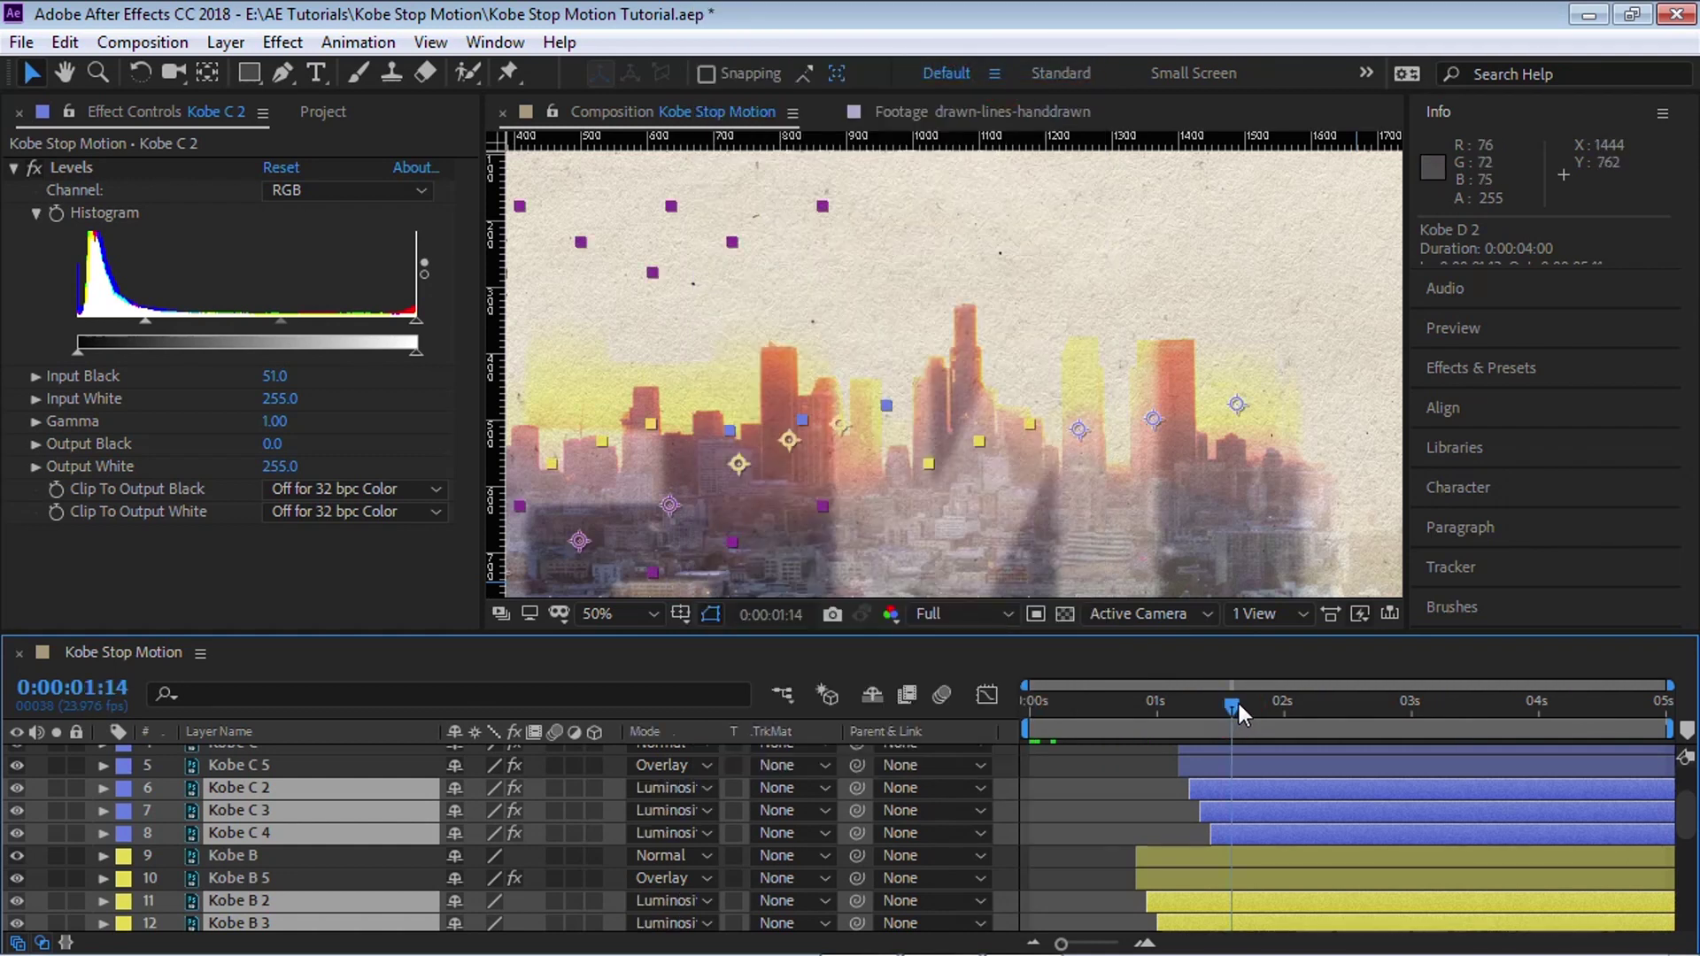
{"action": "left_click", "coordinate": [699, 787]}
{"action": "left_click", "coordinate": [876, 17]}
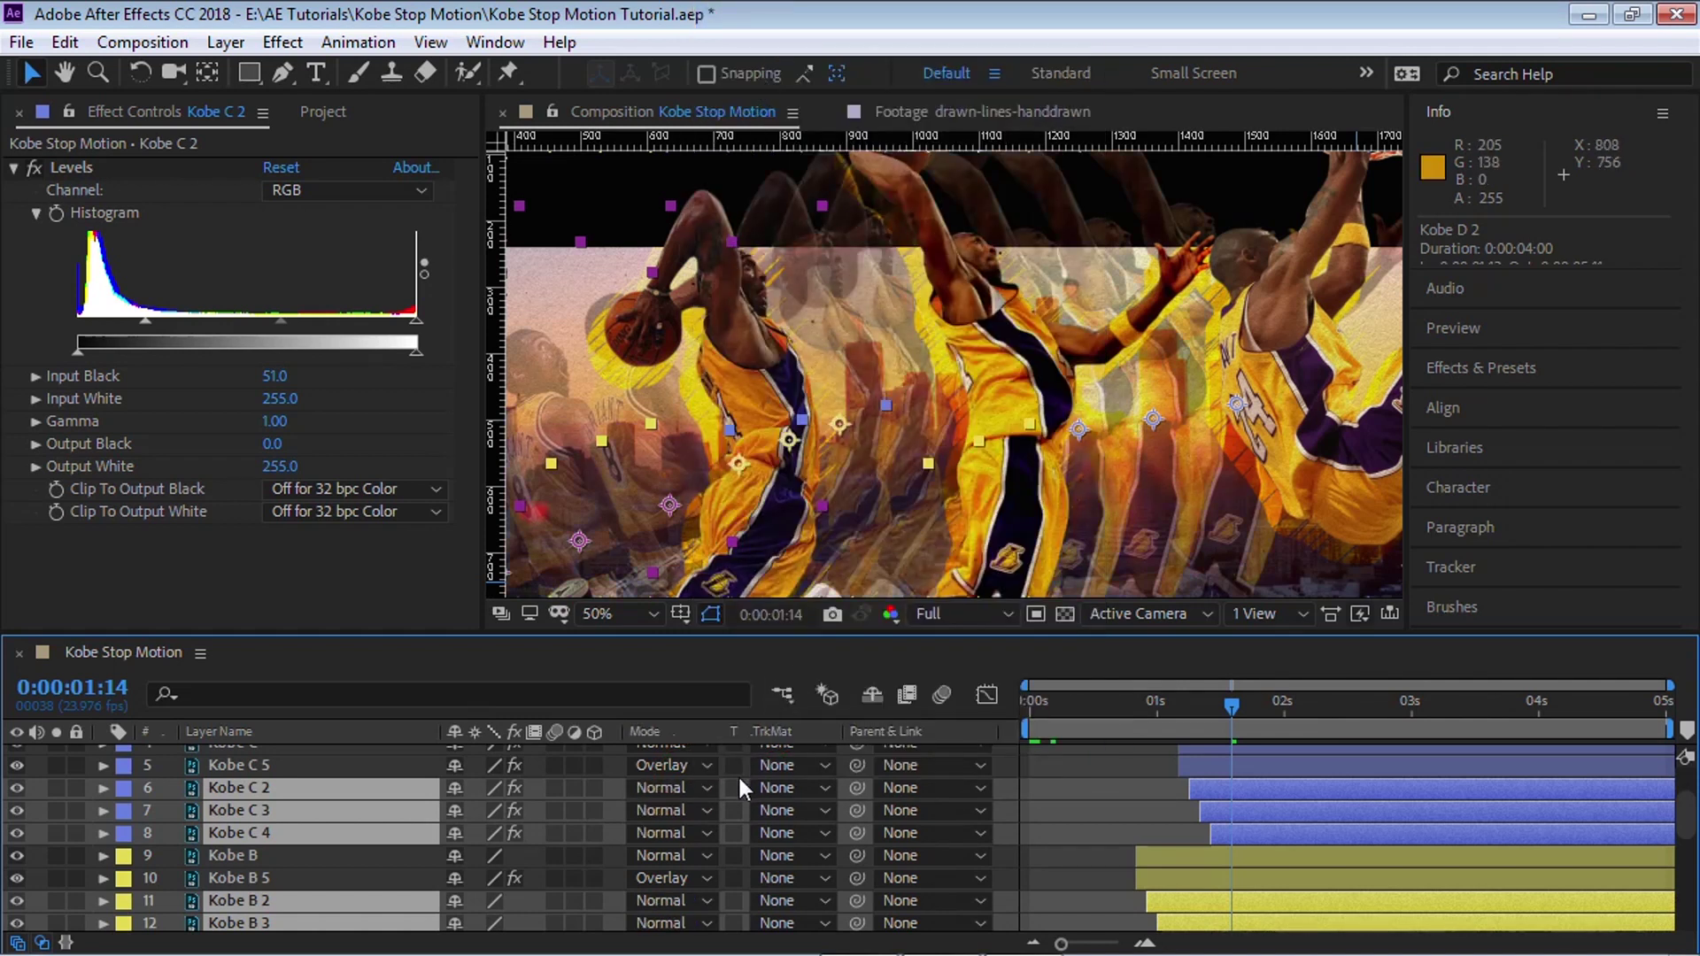
{"action": "left_click", "coordinate": [671, 784]}
{"action": "left_click", "coordinate": [982, 64]}
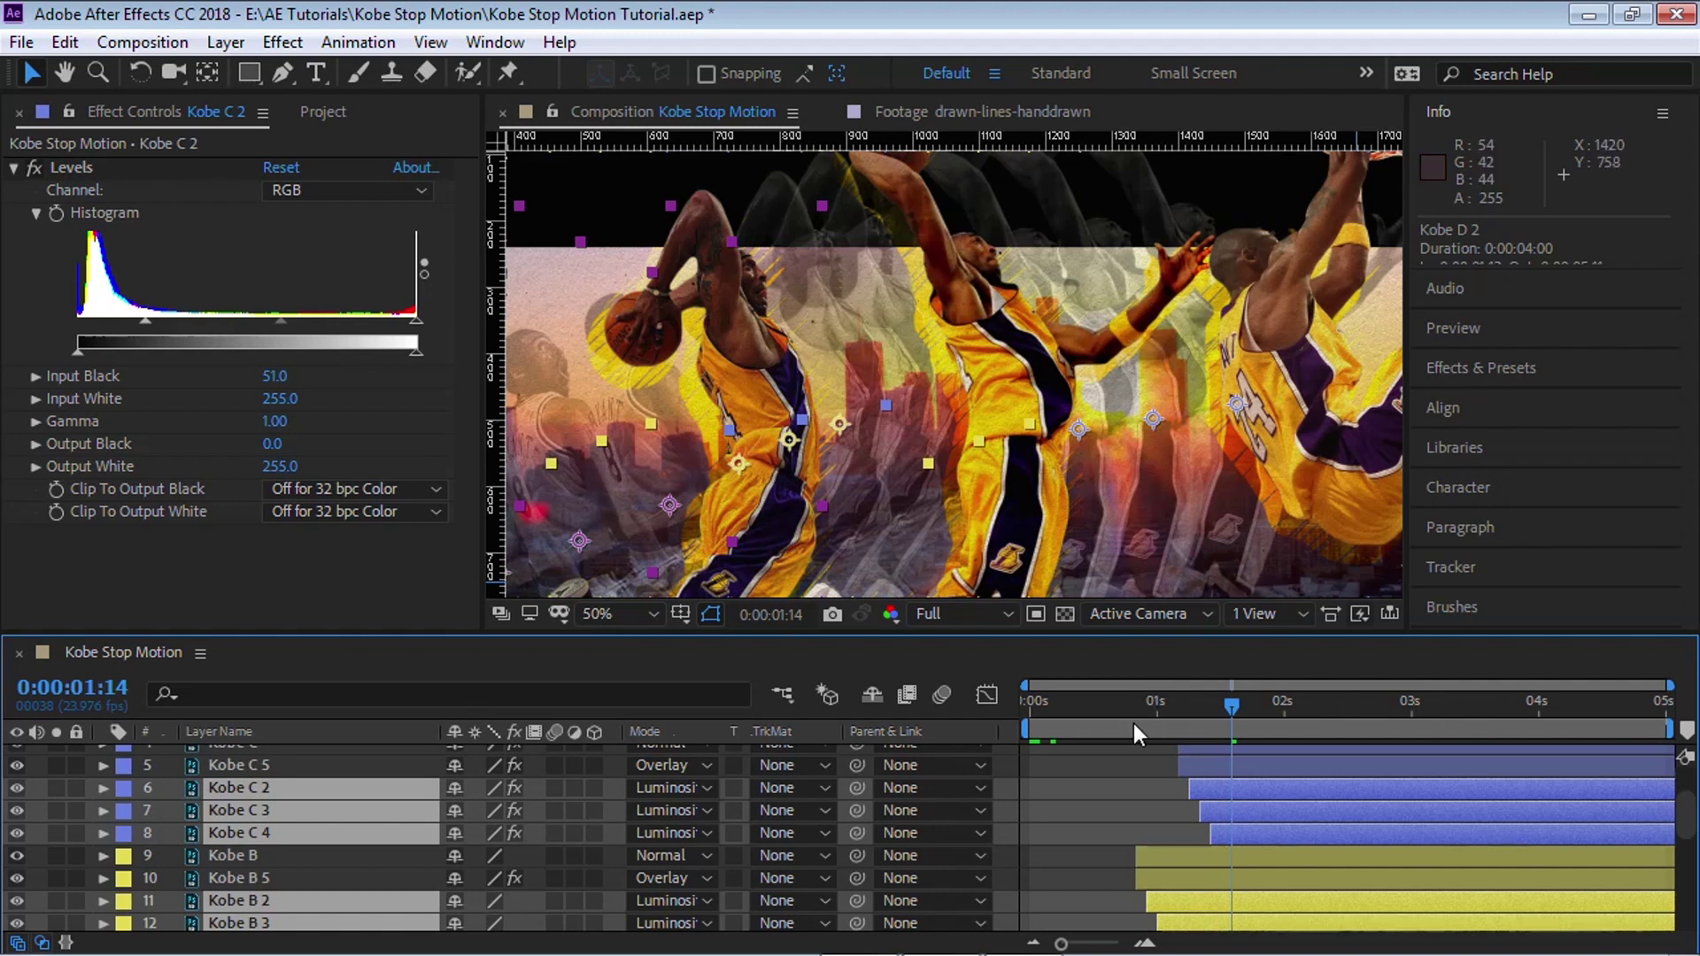
- Preview the animation from 0:00:00:00 in a maximized composition viewer with the rulers hidden
{"action": "left_click", "coordinate": [1108, 708]}
{"action": "left_click", "coordinate": [1040, 719]}
{"action": "key", "text": "grave"}
{"action": "left_click_drag", "start_coordinate": [1087, 528], "coordinate": [1172, 505]}
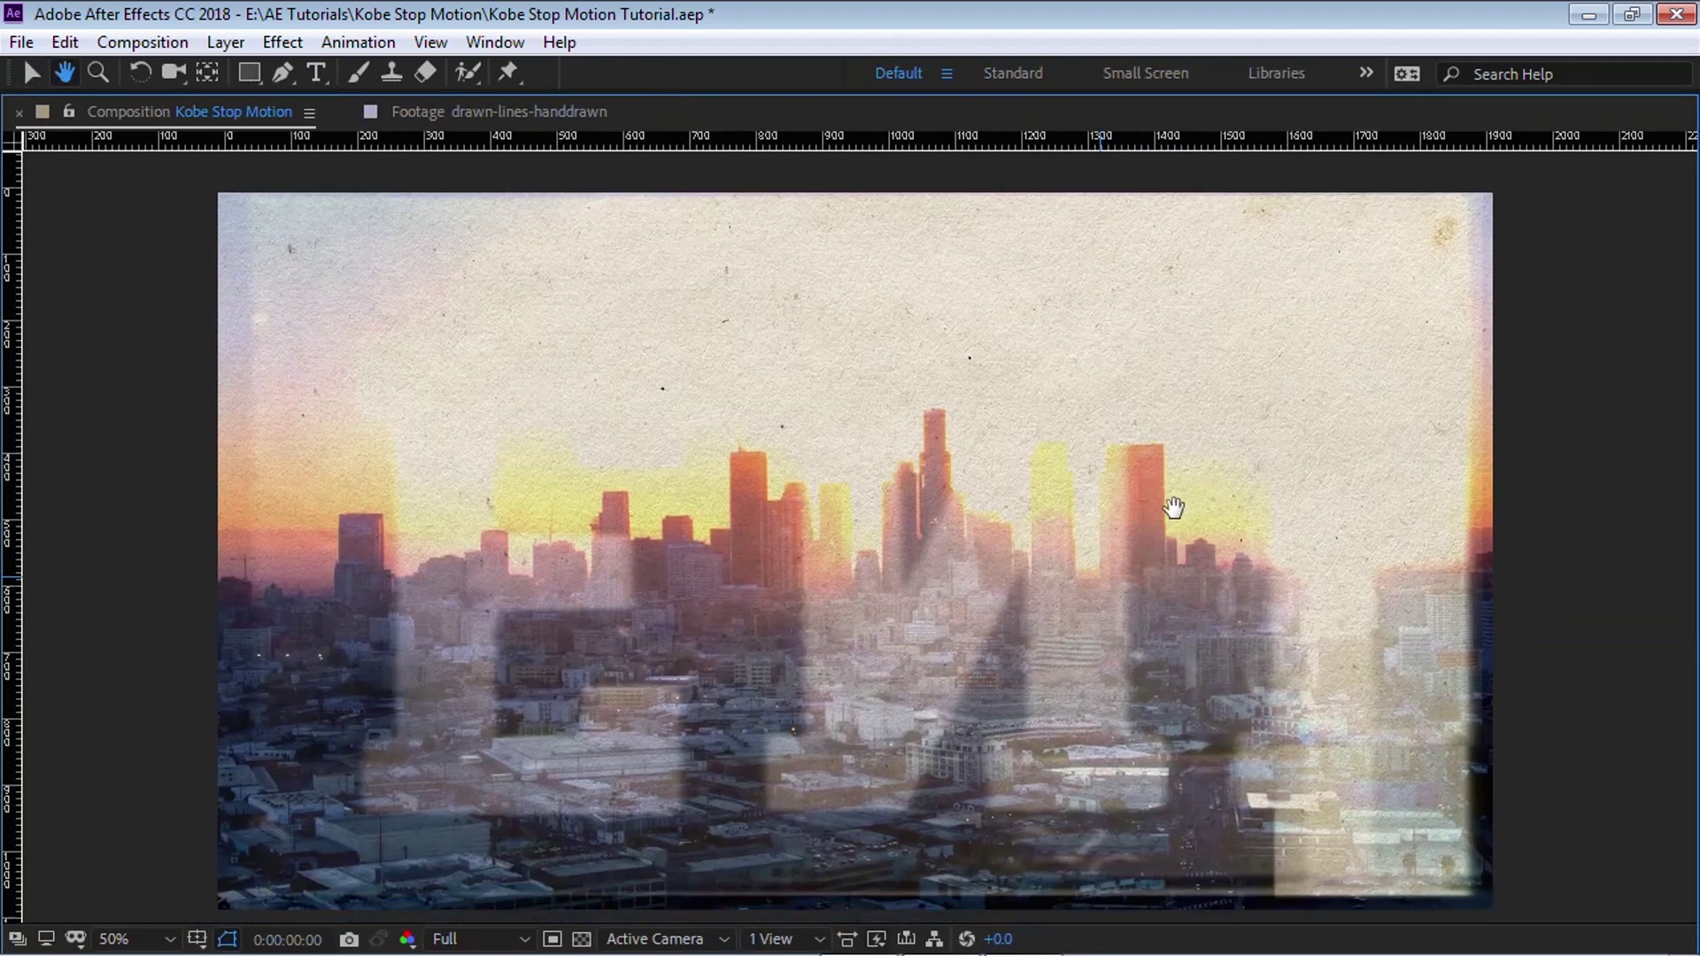
{"action": "key", "text": "v"}
{"action": "key", "text": "ctrl+r"}
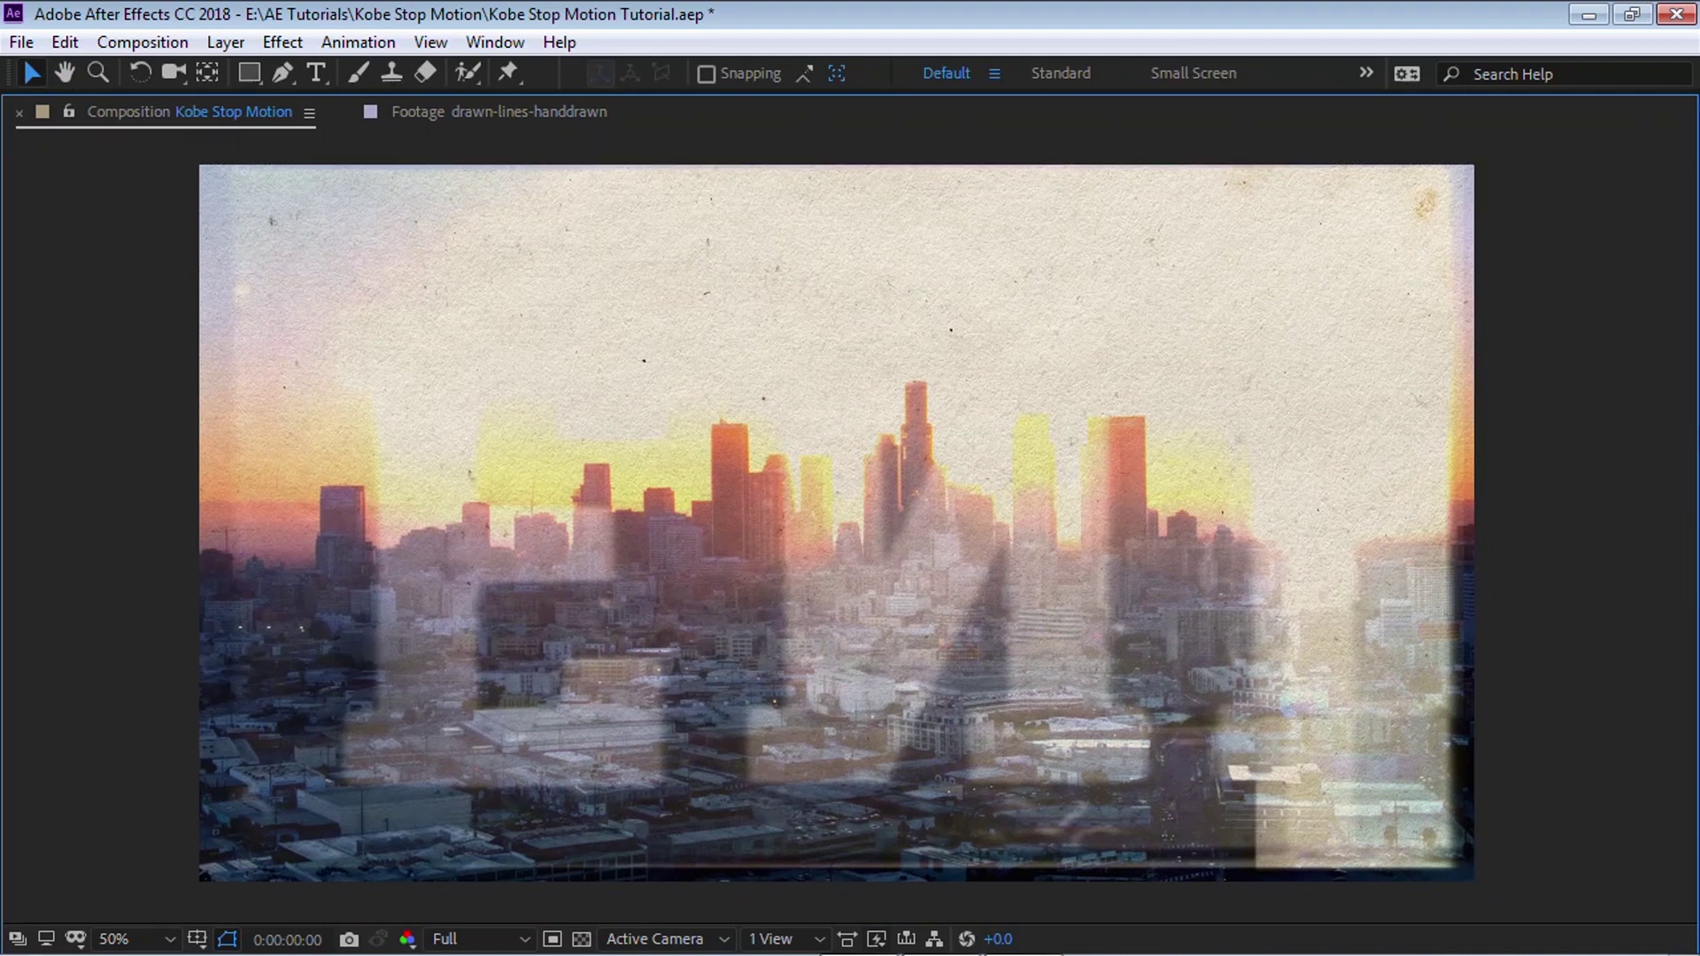
{"action": "key", "text": "space"}
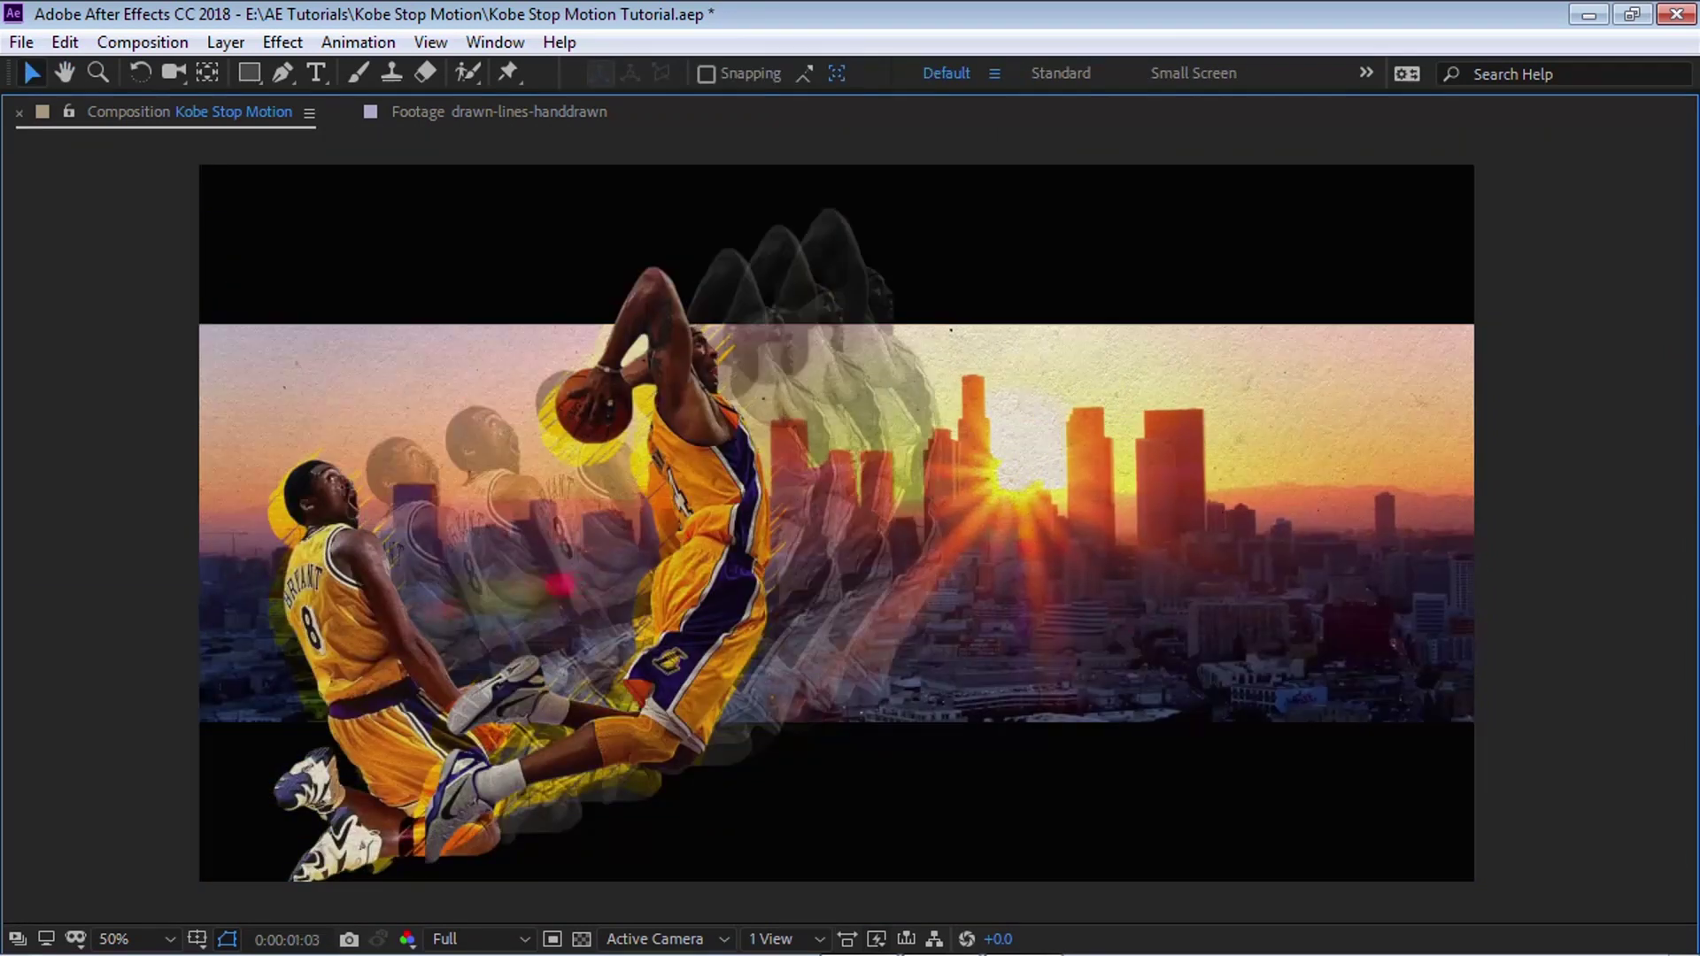